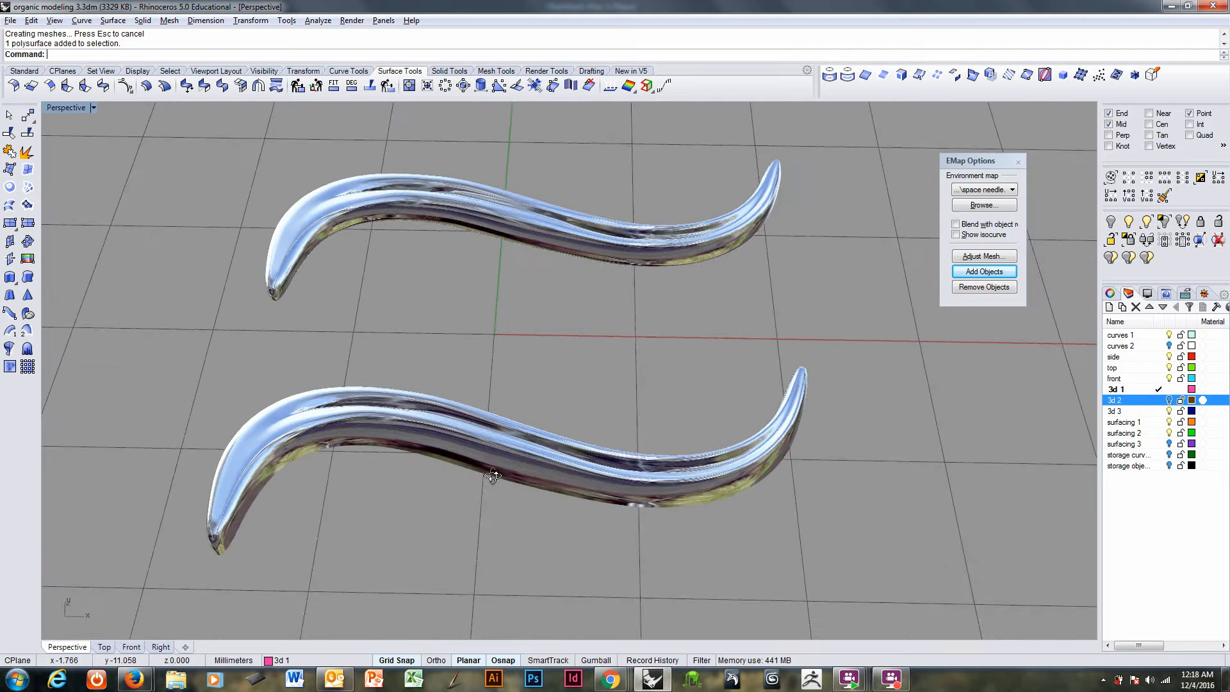
# - Turn off the environment map preview and move the red body along the Y axis onto the X axis, towards the pink body
pyautogui.click(1019, 163)
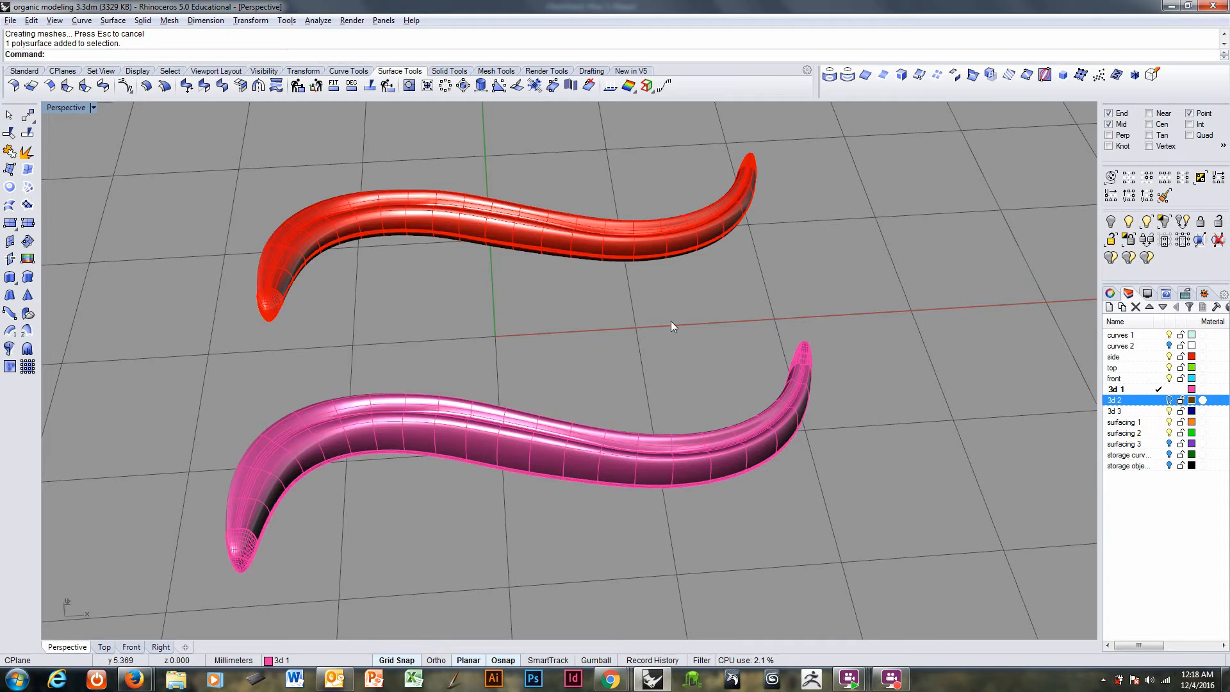
pyautogui.moveTo(513, 405)
pyautogui.mouseDown(button='right')
pyautogui.moveTo(463, 432)
pyautogui.moveTo(489, 426)
pyautogui.moveTo(555, 503)
pyautogui.moveTo(402, 401)
pyautogui.moveTo(440, 406)
pyautogui.moveTo(503, 365)
pyautogui.moveTo(512, 398)
pyautogui.mouseUp(button='right')
pyautogui.click(365, 309)
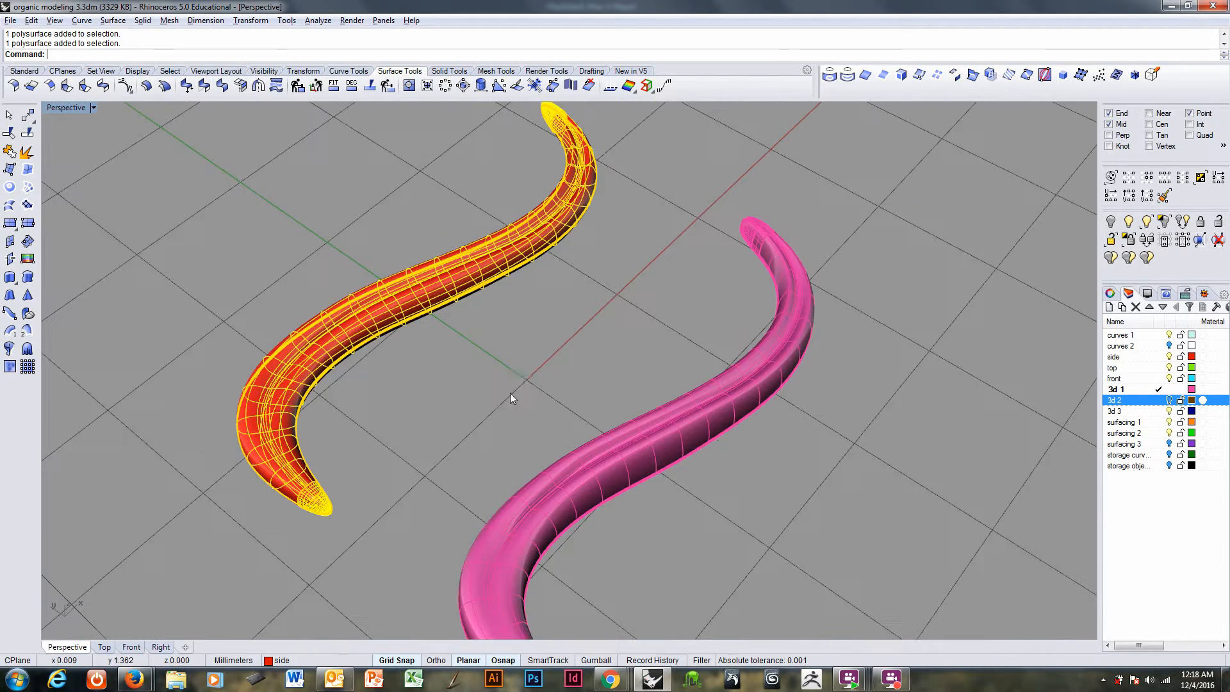
pyautogui.click(711, 433)
pyautogui.click(394, 301)
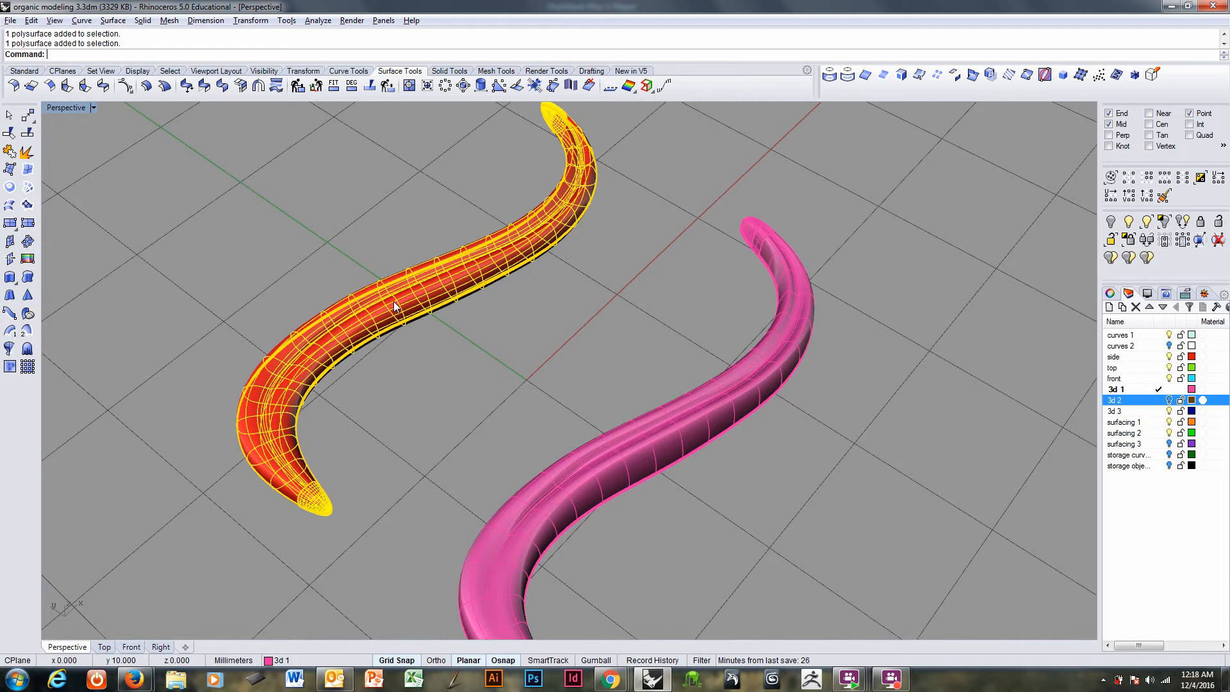
pyautogui.keyDown('shift'); pyautogui.moveTo(453, 391); pyautogui.dragTo(605, 277, button='right'); pyautogui.keyUp('shift')
pyautogui.write('m')
pyautogui.press('Return')
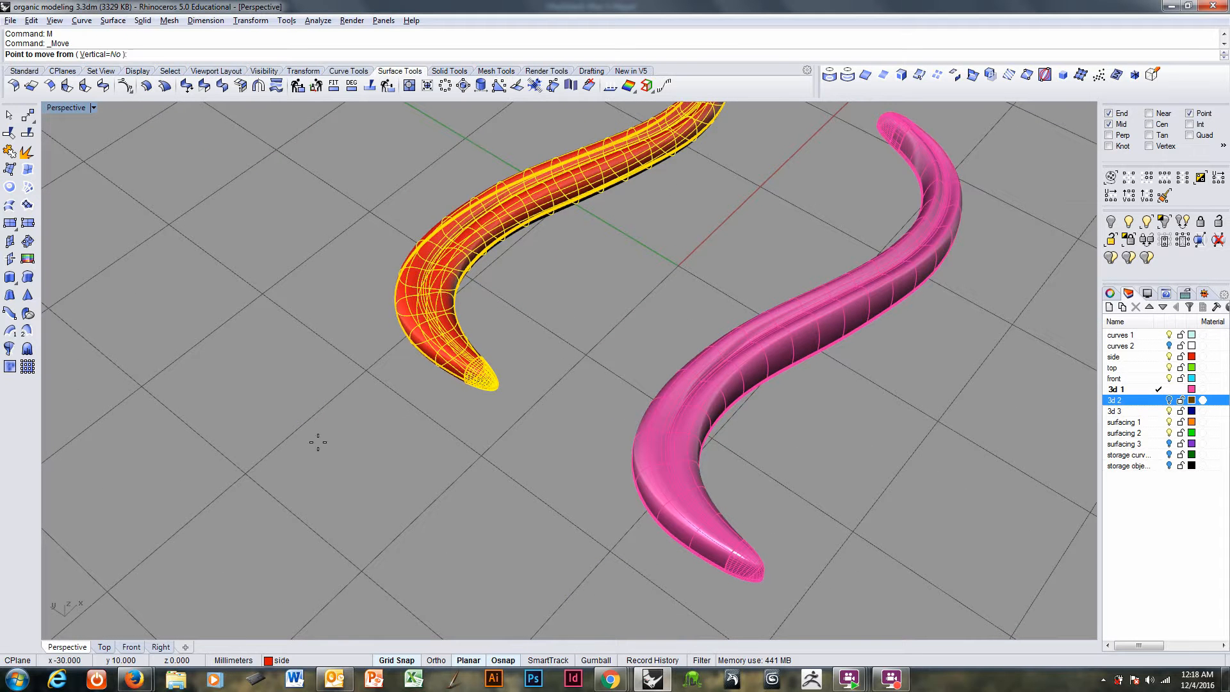
pyautogui.click(253, 463)
pyautogui.click(457, 551)
# - Change the pink body's layer to "3d 2"
pyautogui.click(658, 426)
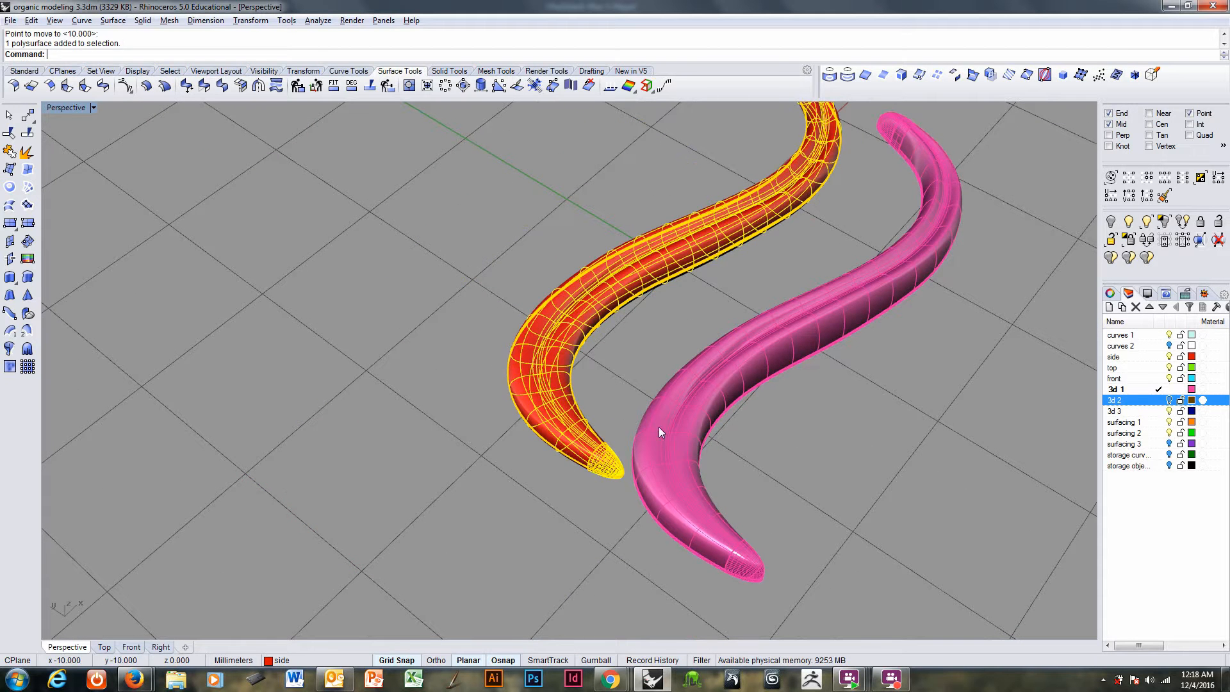
pyautogui.press('F4')
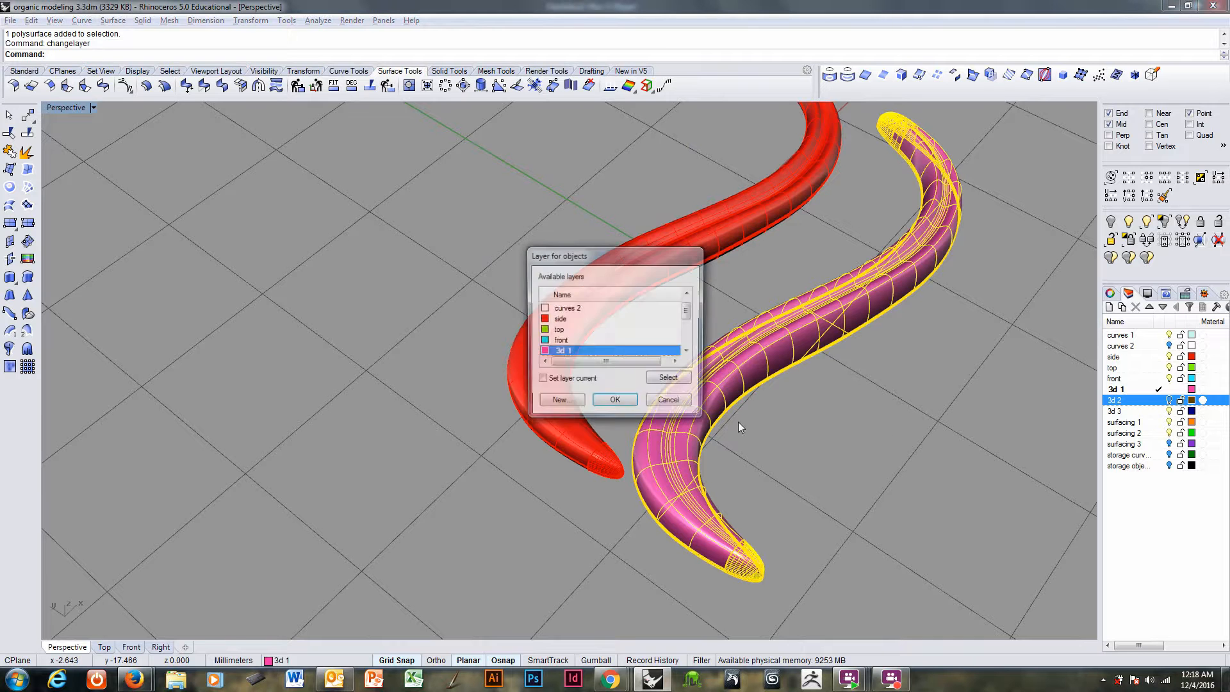
pyautogui.moveTo(688, 314); pyautogui.dragTo(684, 337)
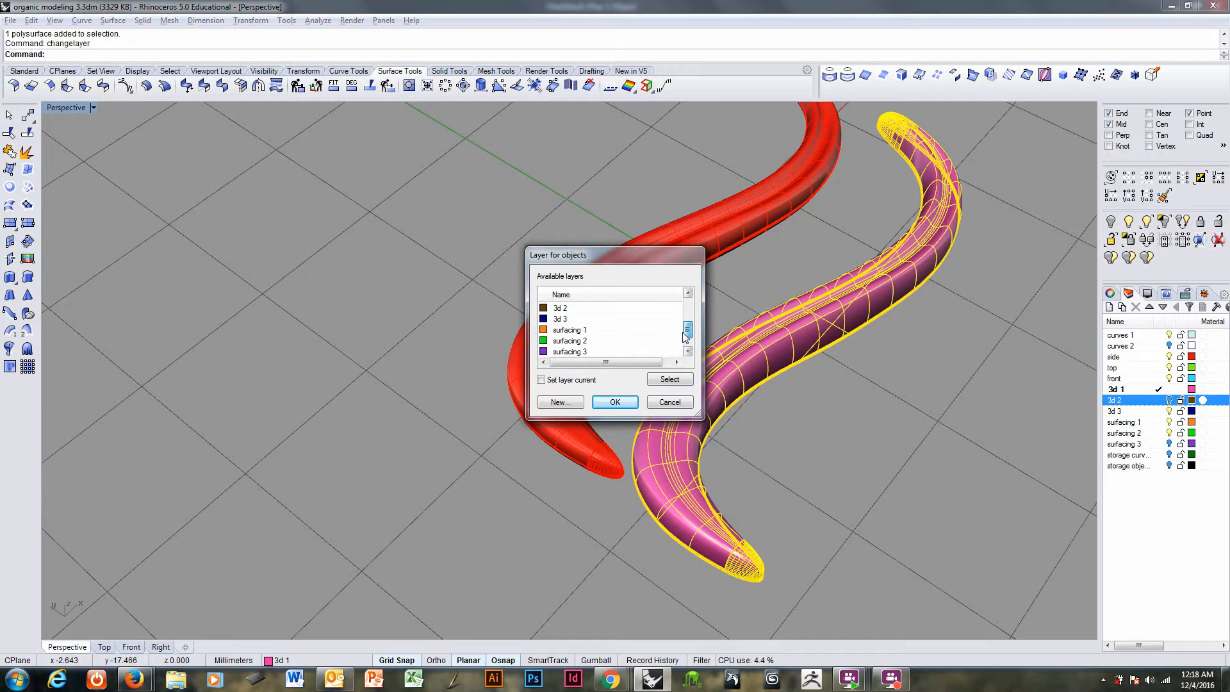
pyautogui.click(596, 310)
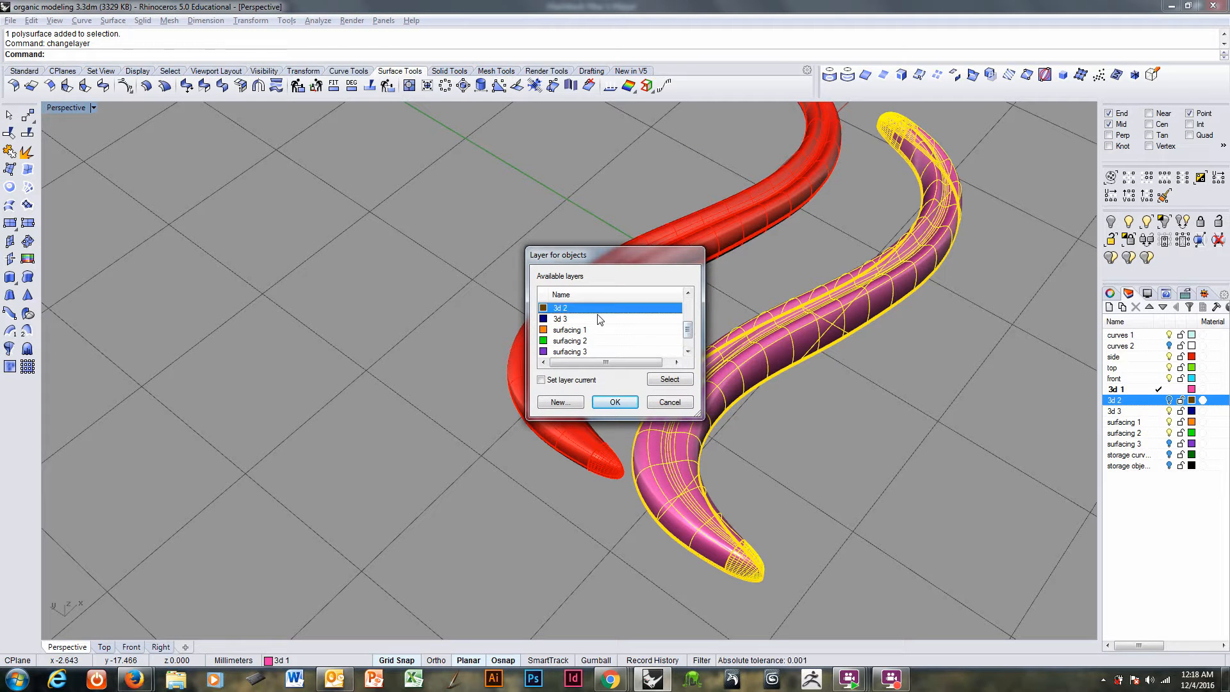
pyautogui.click(614, 402)
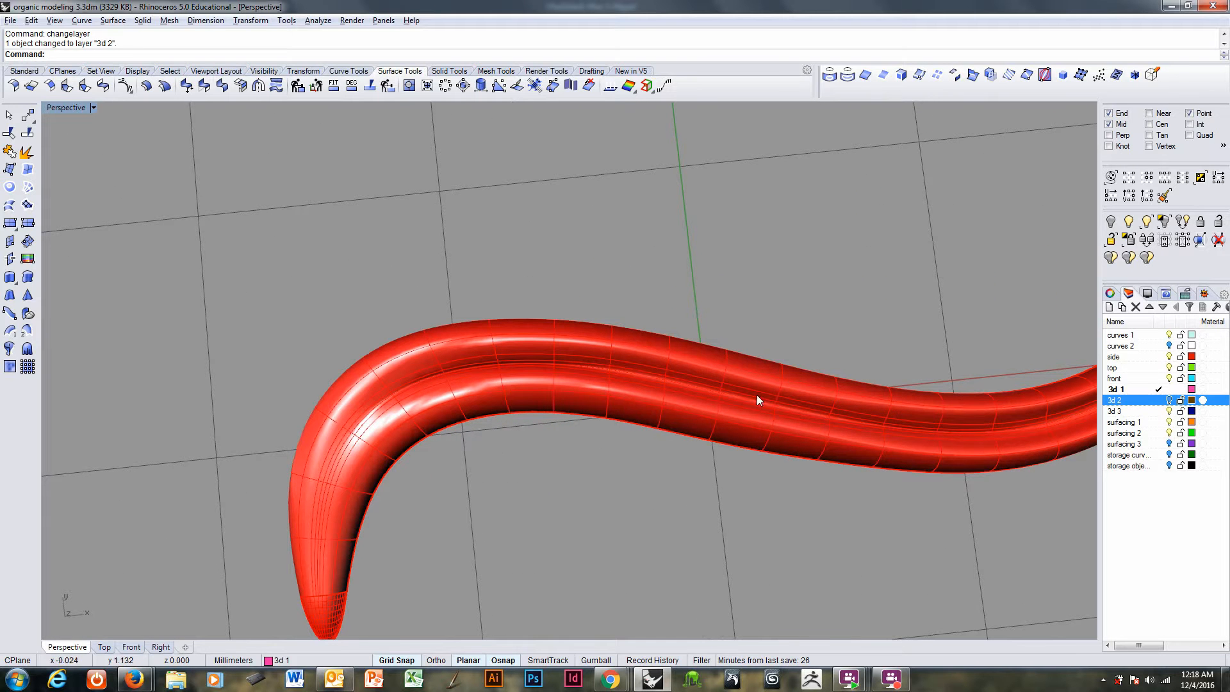
# - Make layer "curves 1" current and extract a lengthwise U-direction isocurve along the groove on the red body's upper surface
pyautogui.scroll(-3, 929, 420)
pyautogui.moveTo(884, 425); pyautogui.dragTo(660, 411, button='right')
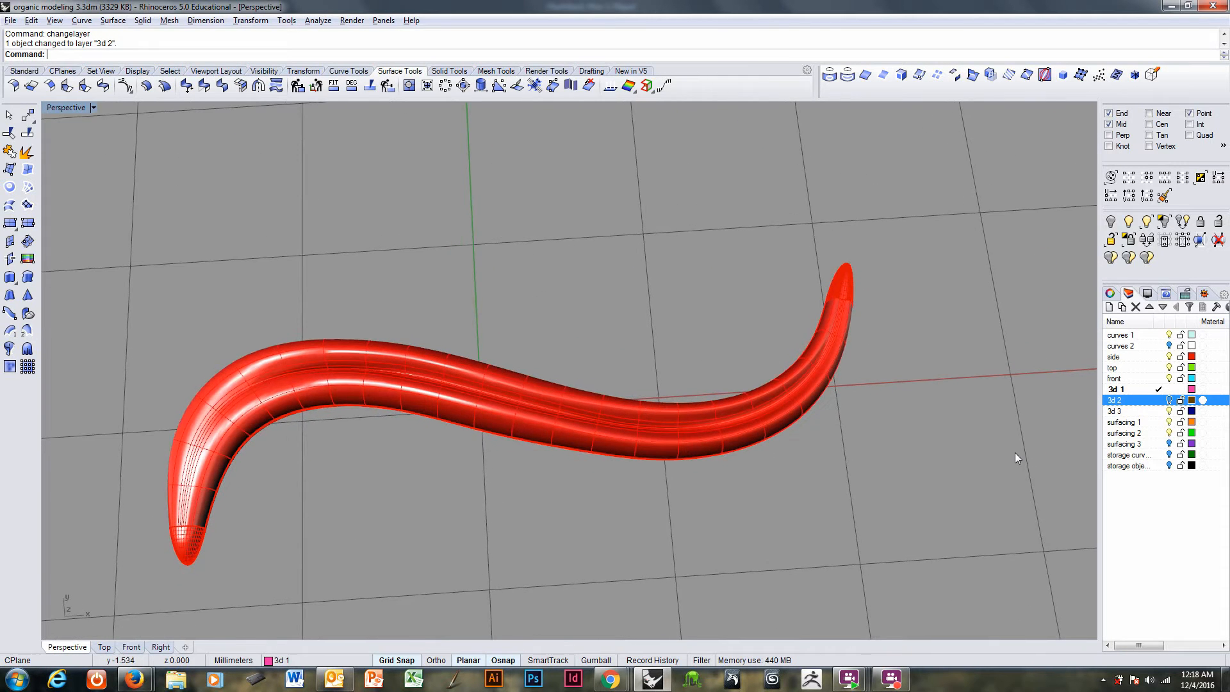
pyautogui.click(1159, 334)
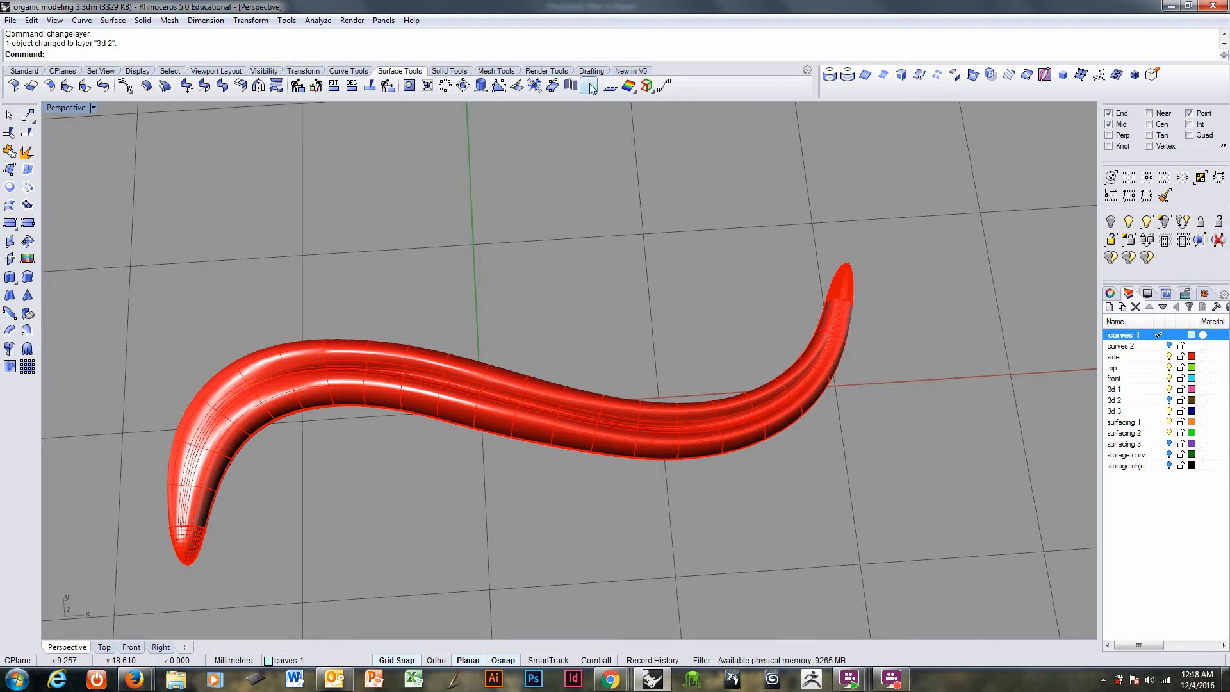
pyautogui.click(902, 75)
pyautogui.click(695, 429)
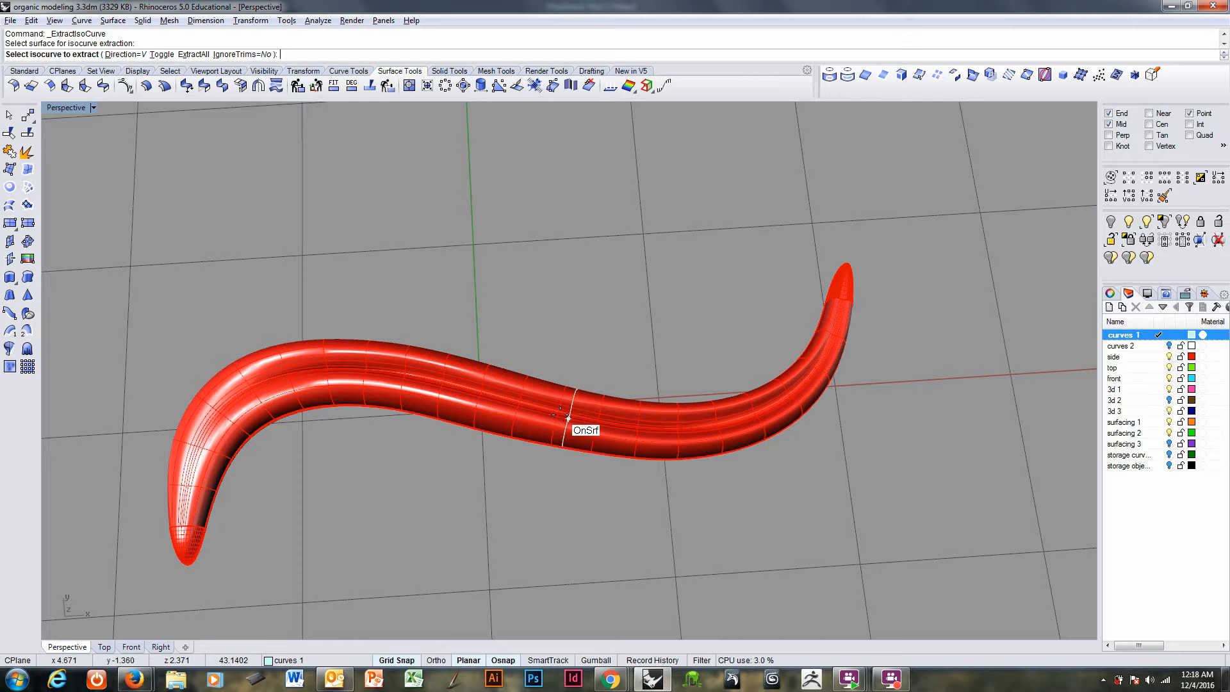
pyautogui.write('t')
pyautogui.press('Return')
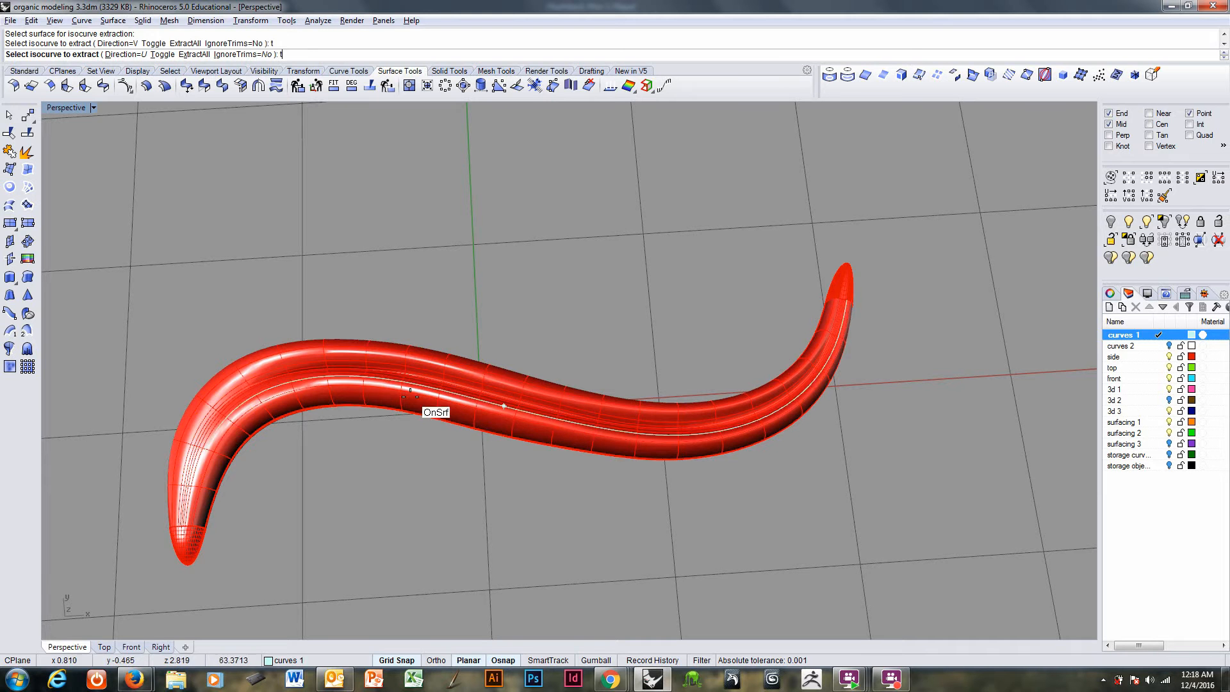
pyautogui.scroll(5, 192, 445)
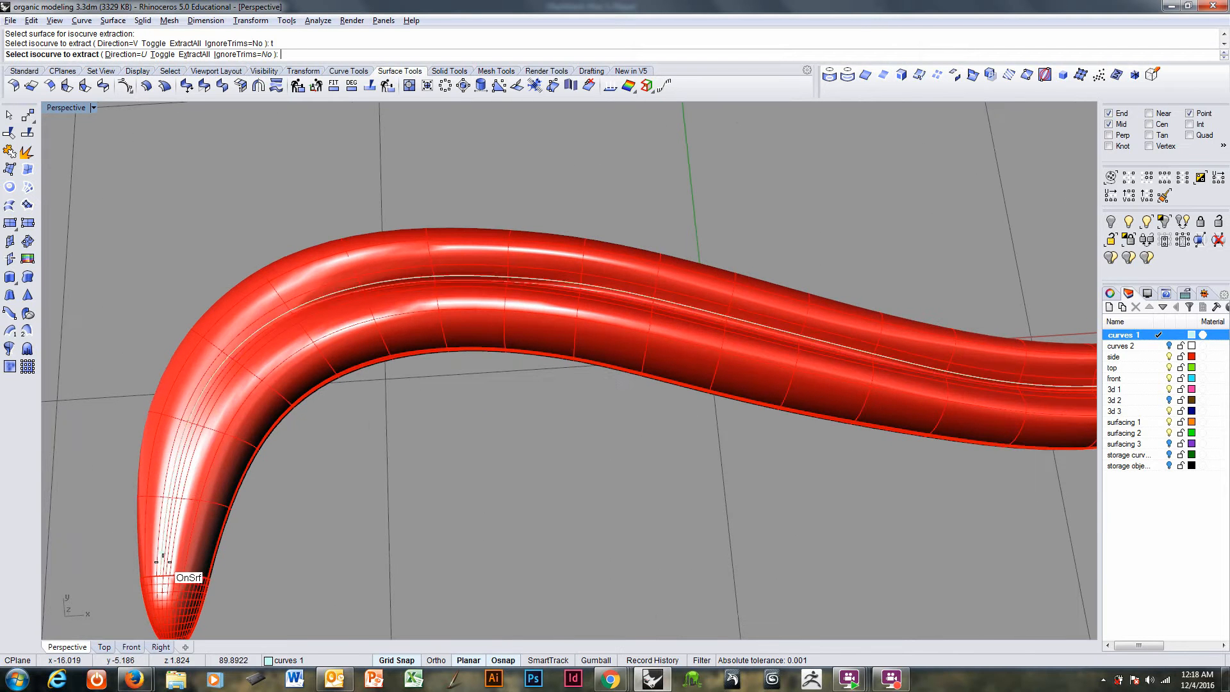
pyautogui.click(162, 573)
pyautogui.press('Return')
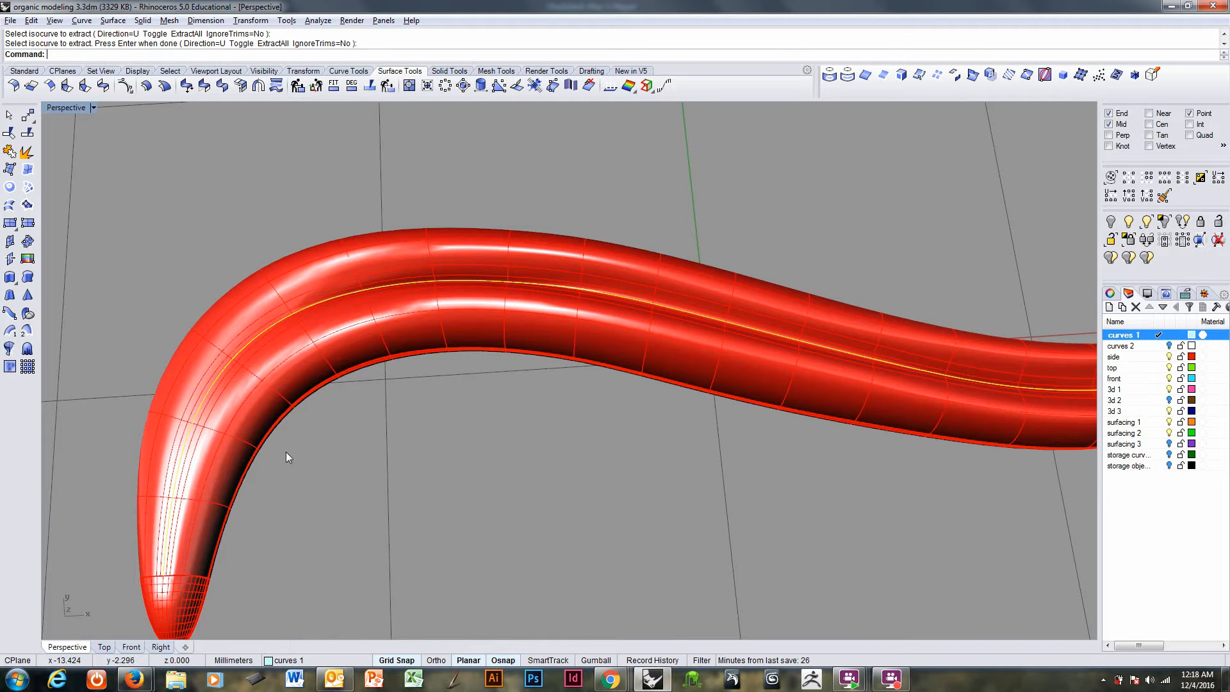
# - Extract two crosswise V-direction isocurves from the red body's upper surface, one near each tapered end
pyautogui.scroll(-5, 286, 452)
pyautogui.keyDown('shift'); pyautogui.moveTo(788, 395); pyautogui.dragTo(603, 469, button='right'); pyautogui.keyUp('shift')
pyautogui.moveTo(660, 428); pyautogui.dragTo(721, 439, button='right')
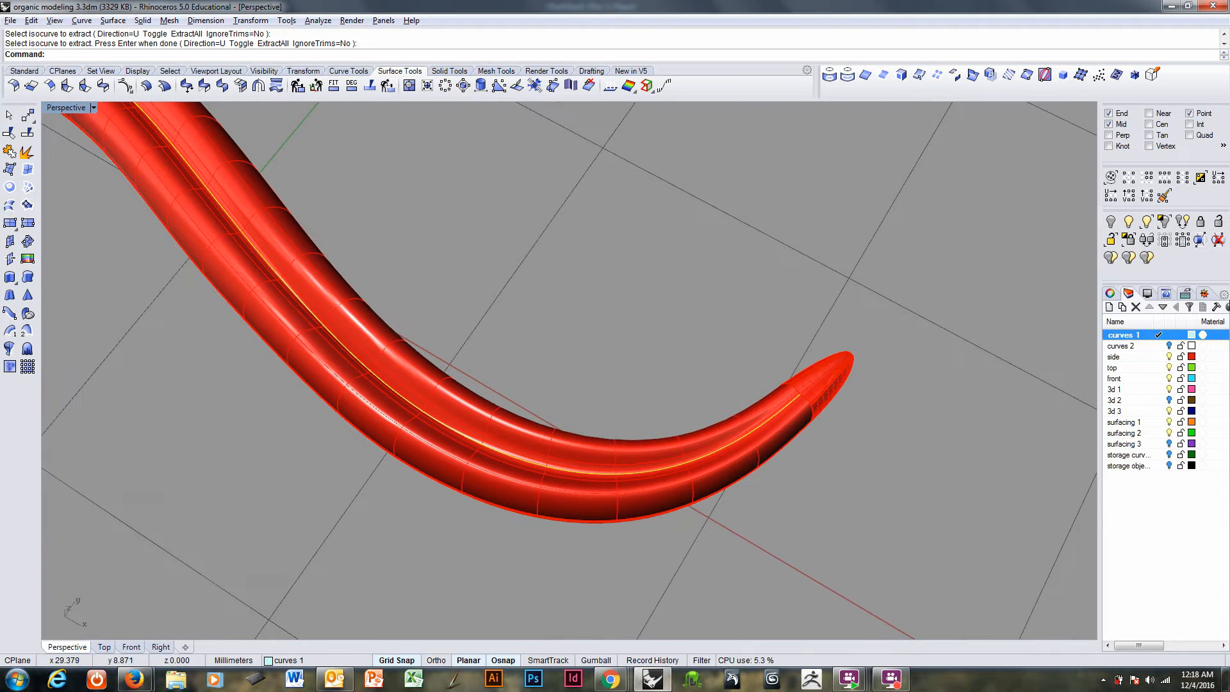
pyautogui.click(920, 76)
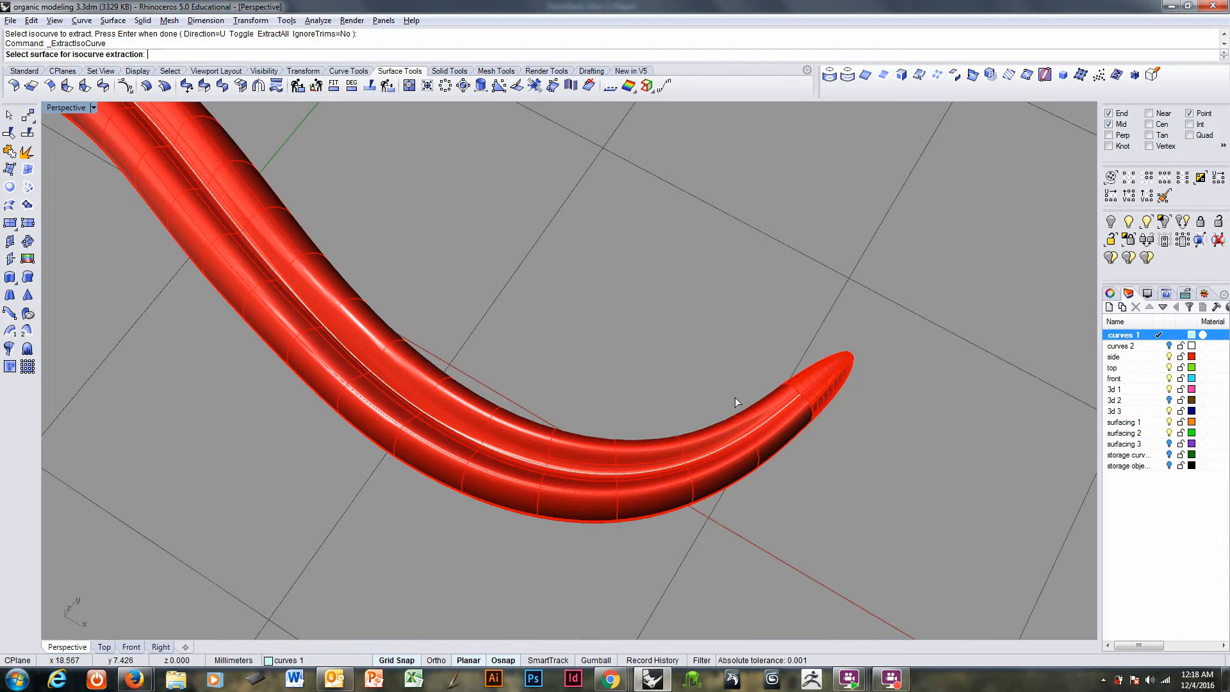
pyautogui.click(720, 487)
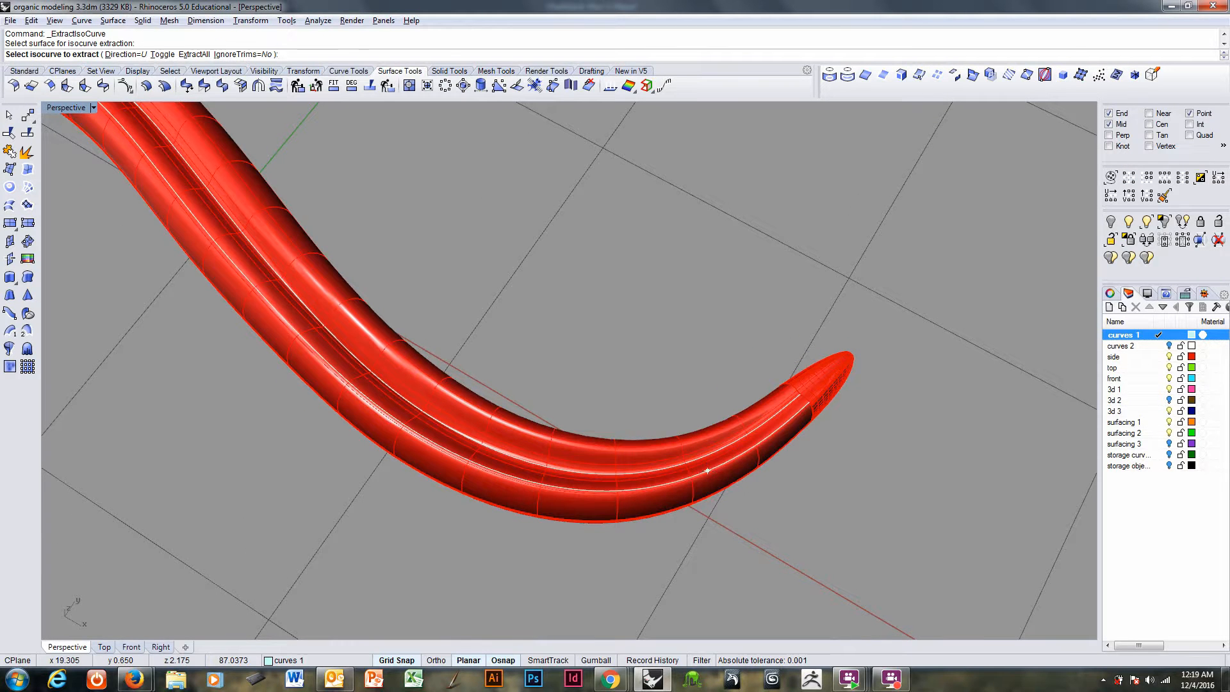
pyautogui.write('t')
pyautogui.press('Return')
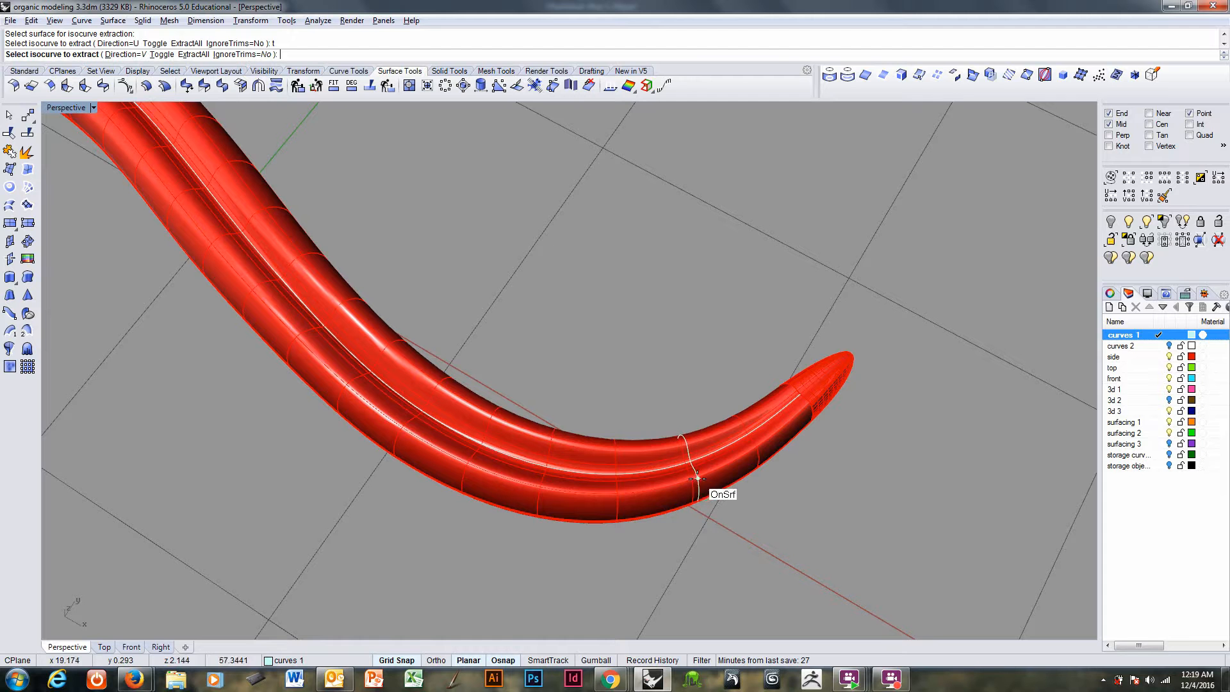
pyautogui.click(739, 462)
pyautogui.keyDown('shift'); pyautogui.moveTo(267, 259); pyautogui.dragTo(612, 378, button='right'); pyautogui.keyUp('shift')
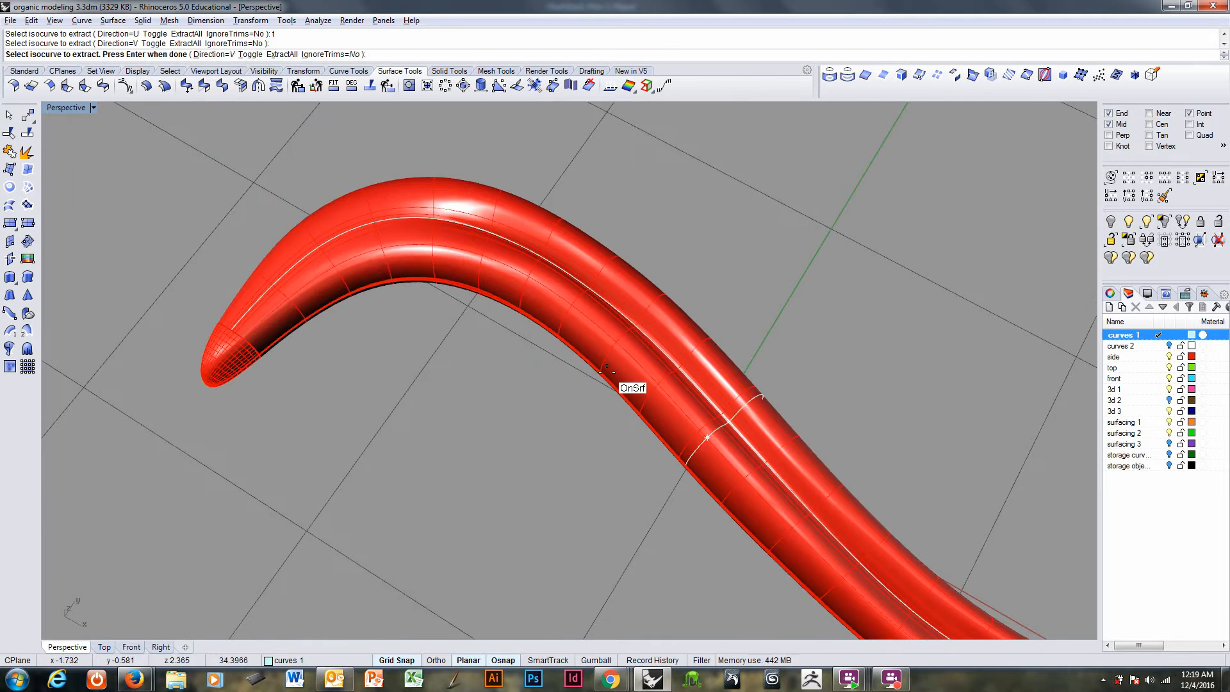
pyautogui.click(291, 303)
pyautogui.press('Return')
# - Trim both ends of the lengthwise groove curve with the two crosswise isocurves, and delete those cutting curves
pyautogui.keyDown('shift'); pyautogui.moveTo(286, 344); pyautogui.dragTo(378, 331, button='right'); pyautogui.keyUp('shift')
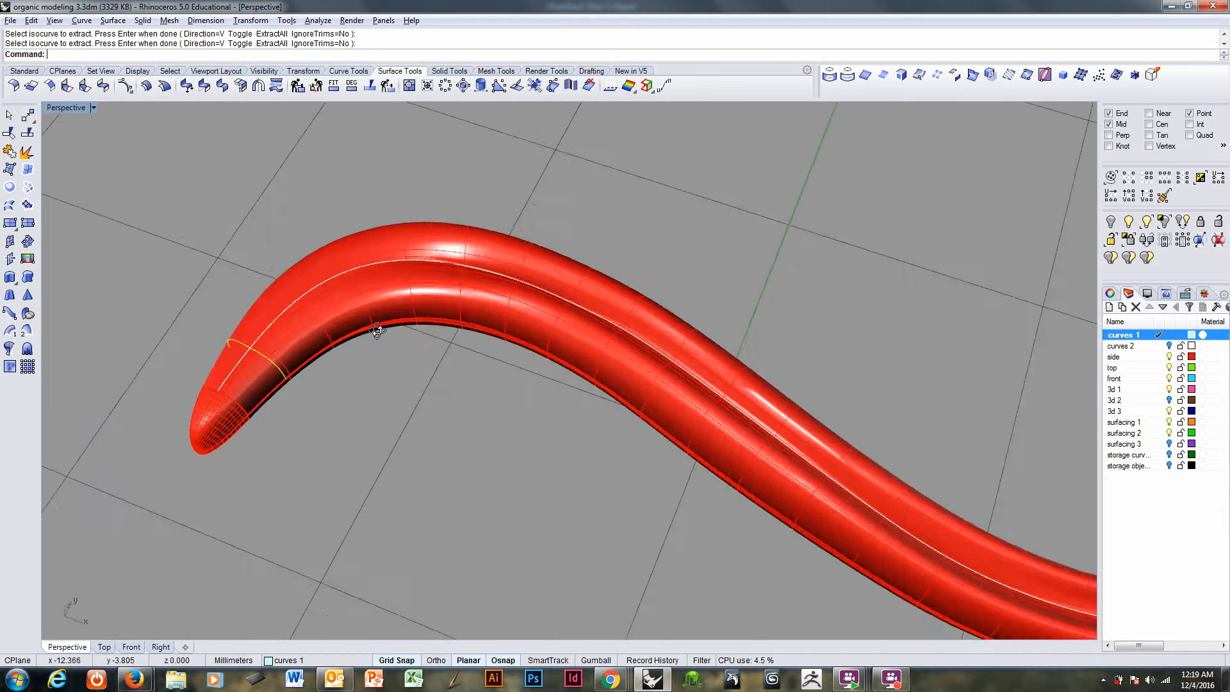
pyautogui.scroll(-6, 328, 346)
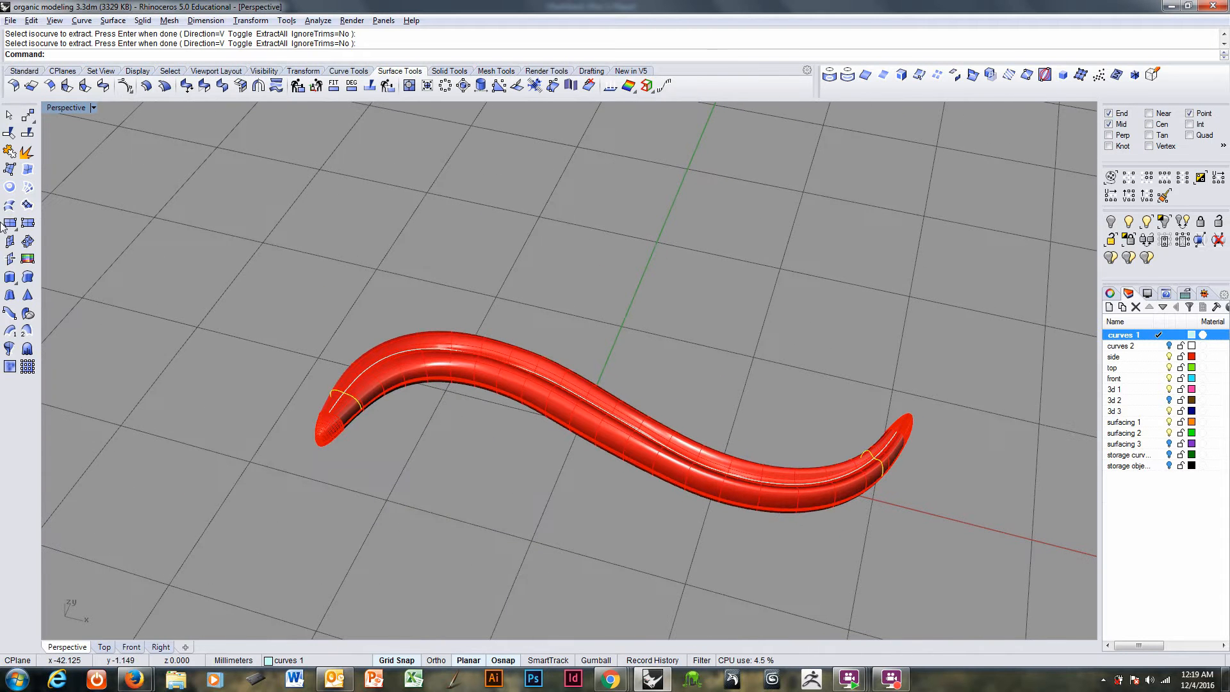
pyautogui.click(9, 134)
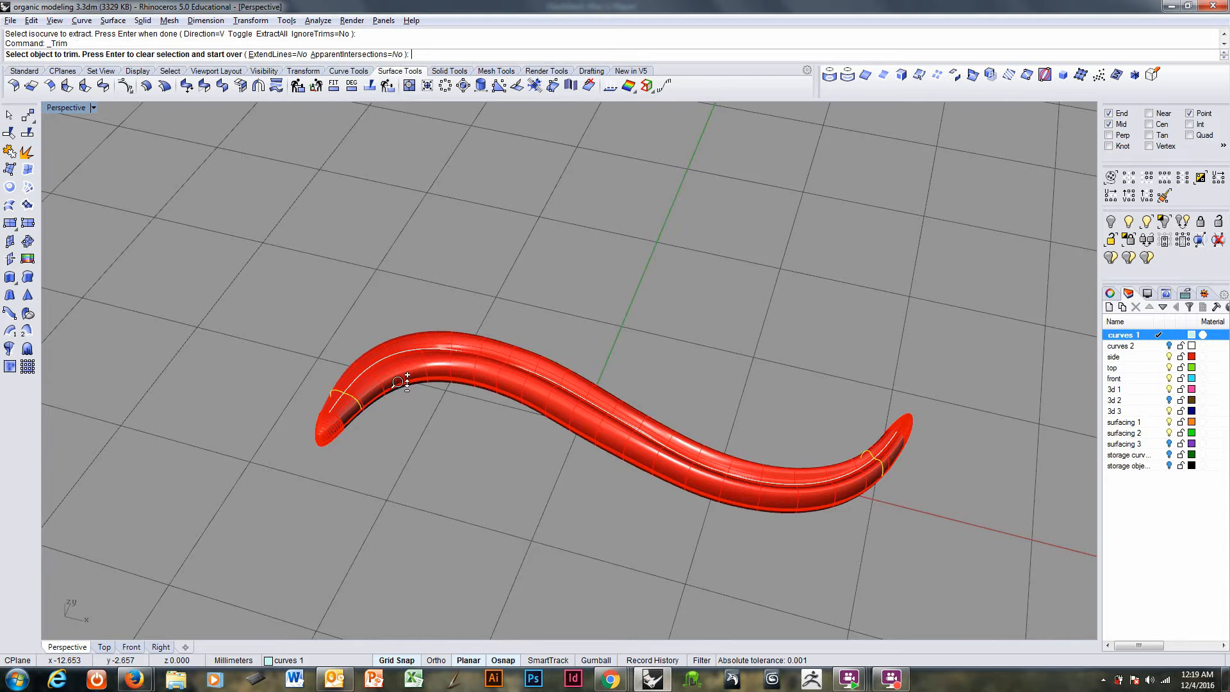
pyautogui.scroll(3, 398, 382)
pyautogui.click(286, 395)
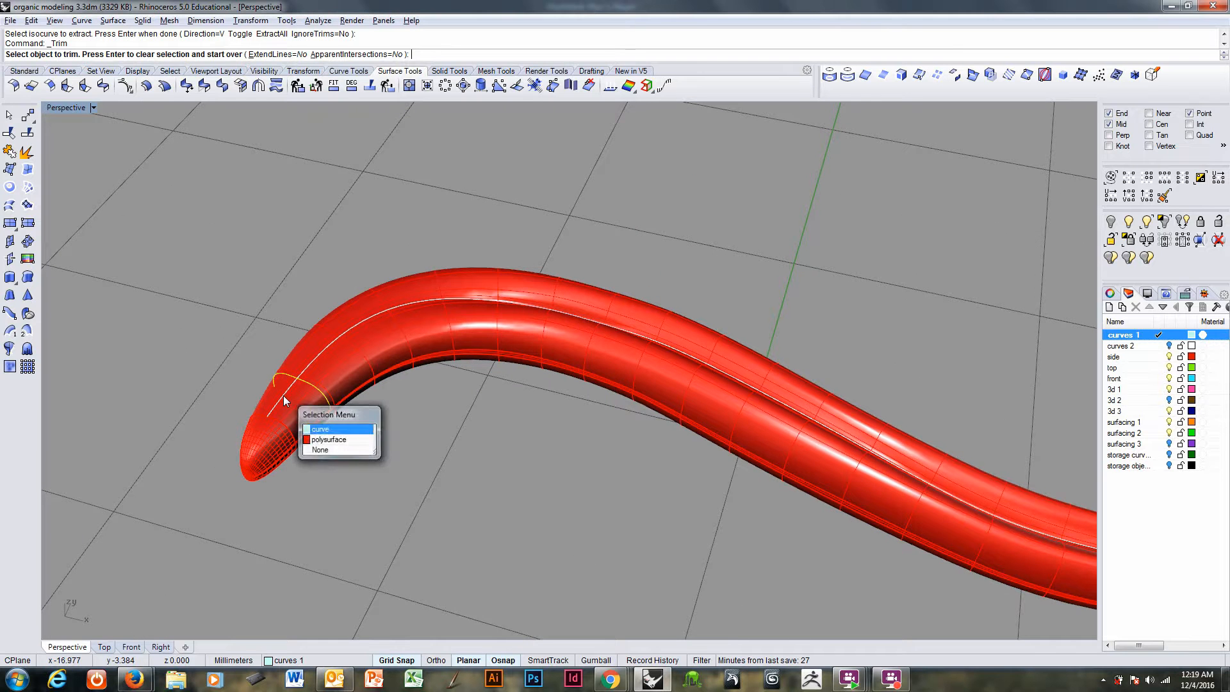
pyautogui.click(317, 424)
pyautogui.scroll(-5, 489, 423)
pyautogui.keyDown('shift'); pyautogui.moveTo(843, 448); pyautogui.dragTo(282, 473, button='right'); pyautogui.keyUp('shift')
pyautogui.scroll(6, 654, 434)
pyautogui.click(644, 482)
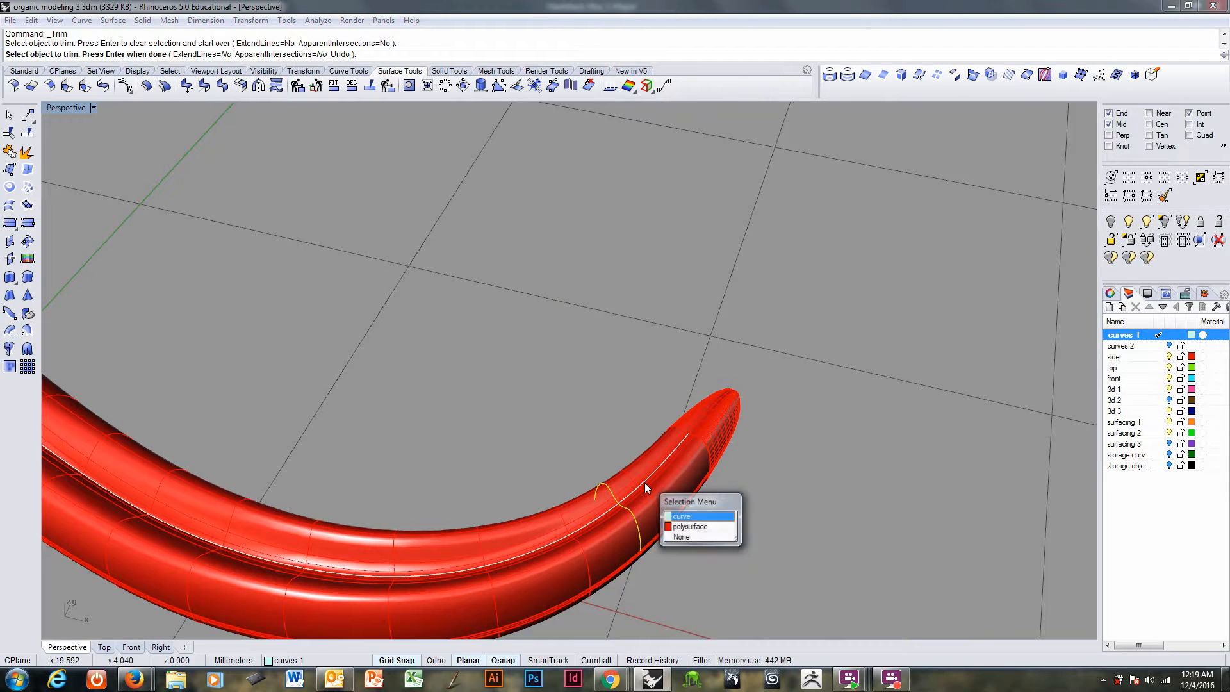
pyautogui.press('Return')
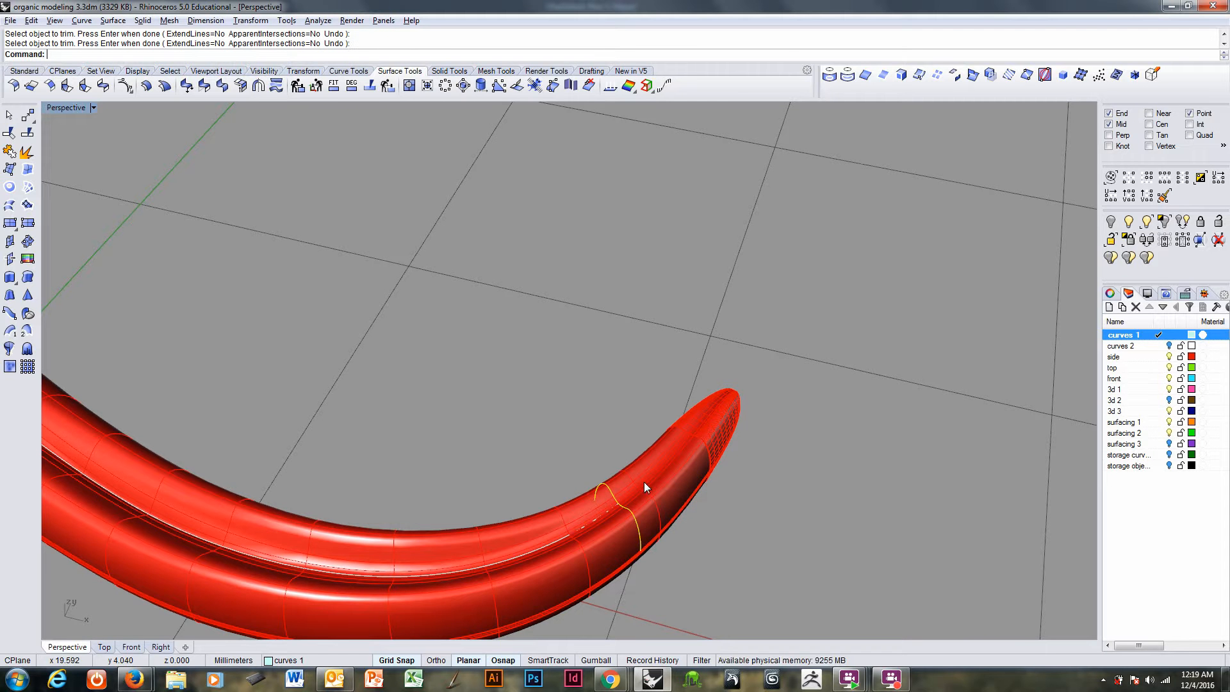
pyautogui.press('Delete')
# - Lock the "side" layer holding the red body so that only the groove curve can be picked
pyautogui.keyDown('shift'); pyautogui.moveTo(506, 468); pyautogui.dragTo(888, 488, button='right'); pyautogui.keyUp('shift')
pyautogui.scroll(8, 357, 366)
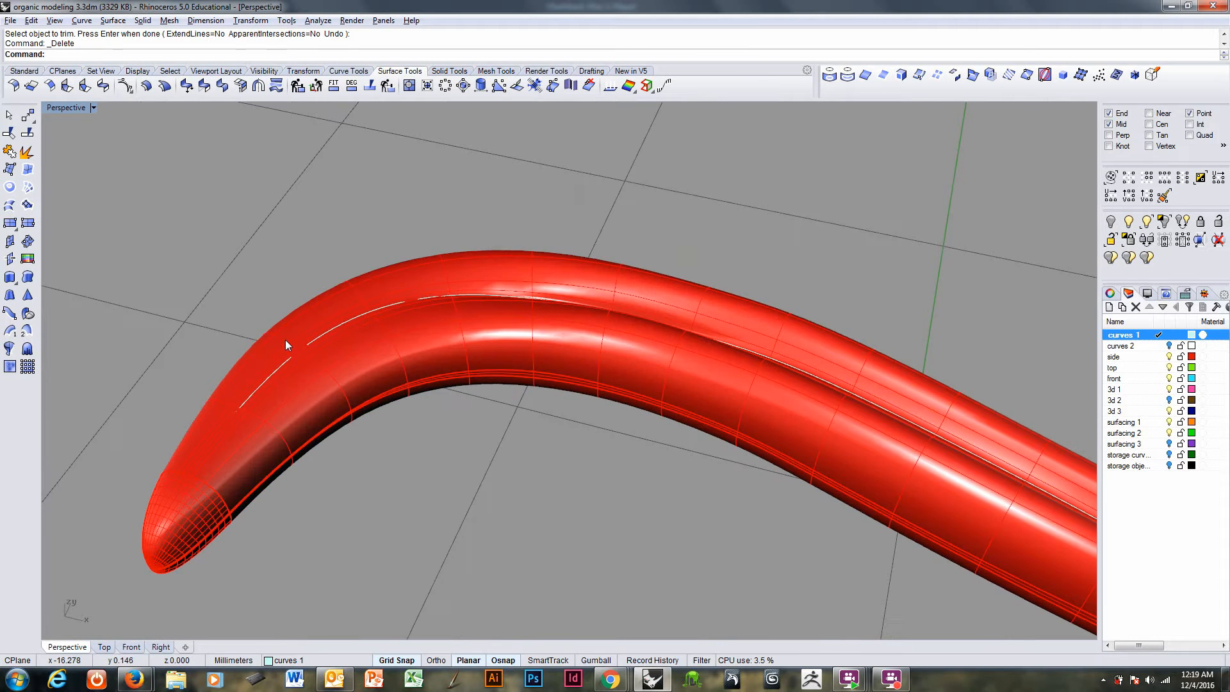
pyautogui.click(292, 359)
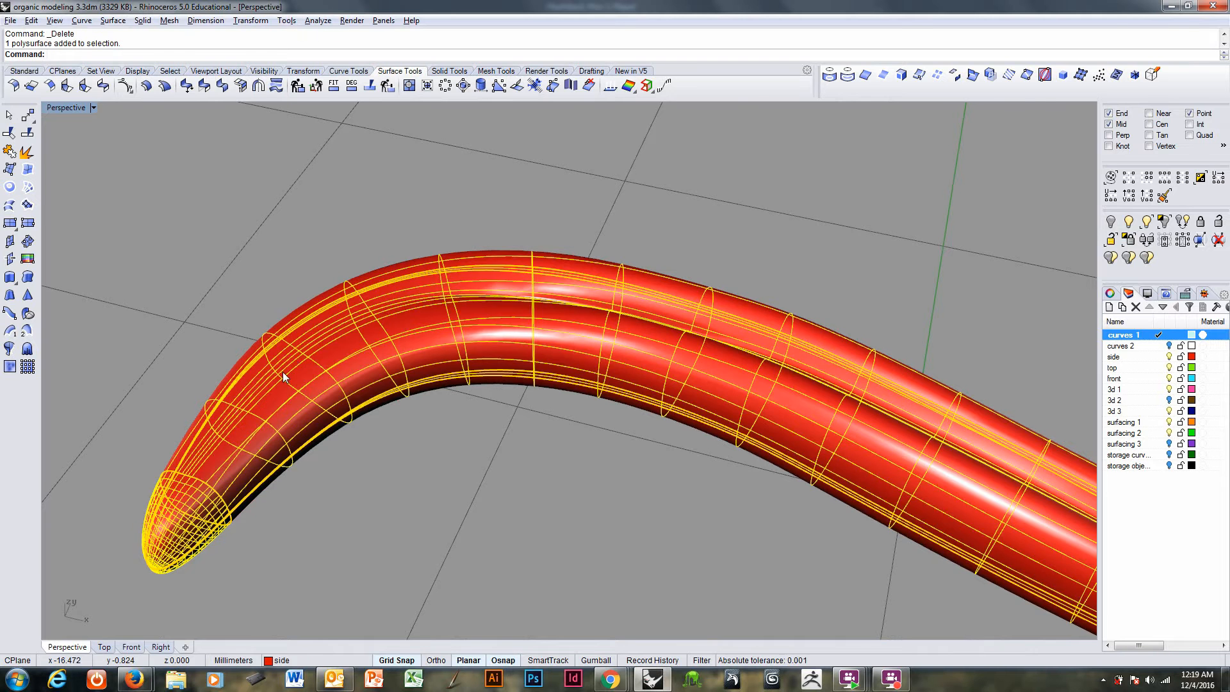
pyautogui.press('Escape')
pyautogui.click(1181, 356)
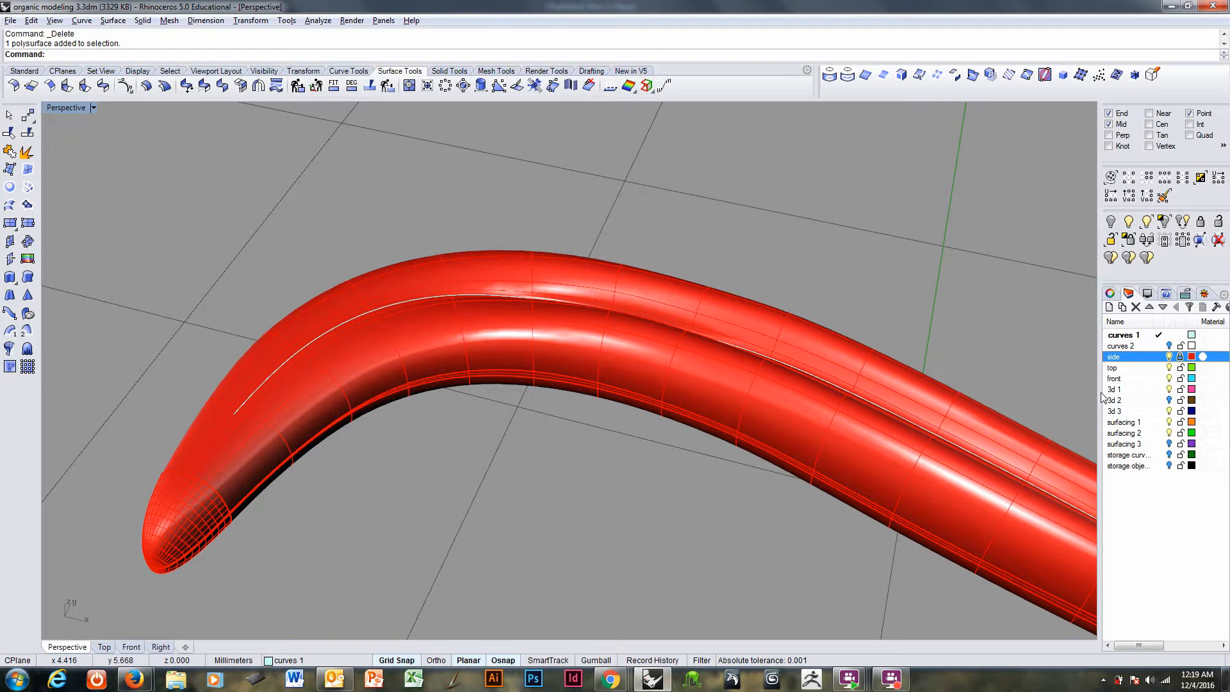
# - With layer "front" current, create a flat-capped pipe along the trimmed groove curve with a radius of about 0.46 mm at both ends
pyautogui.click(244, 404)
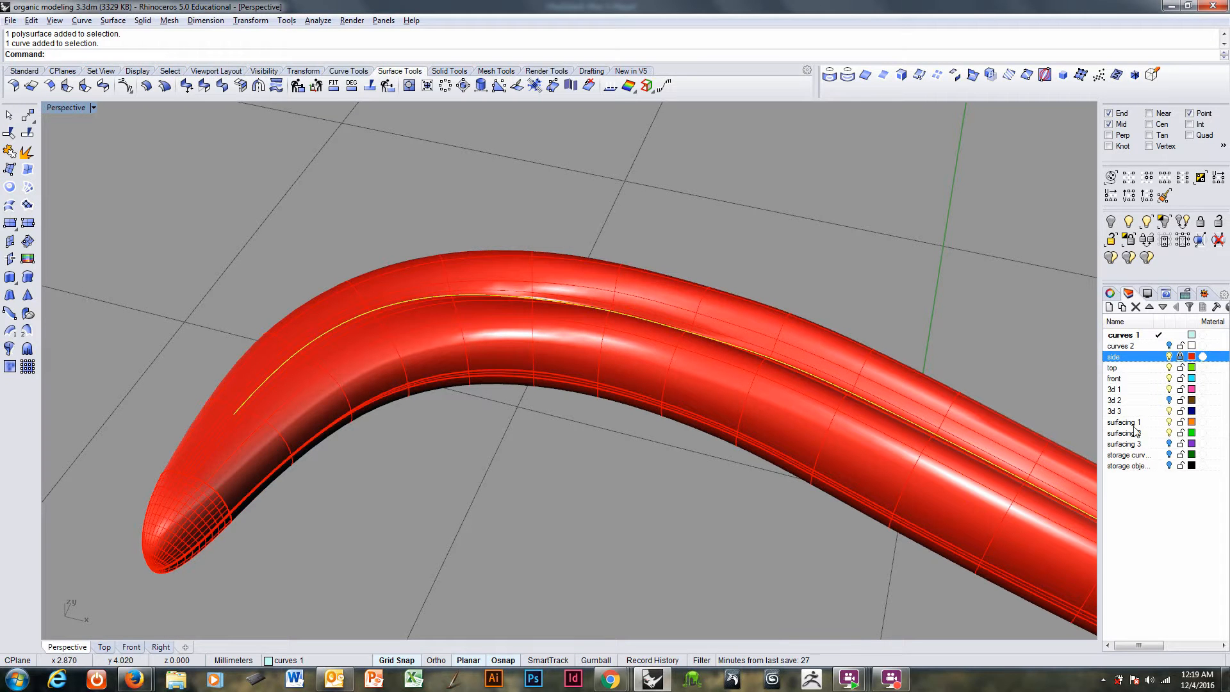
pyautogui.click(1160, 379)
pyautogui.moveTo(473, 417); pyautogui.dragTo(346, 317, button='right')
pyautogui.click(141, 20)
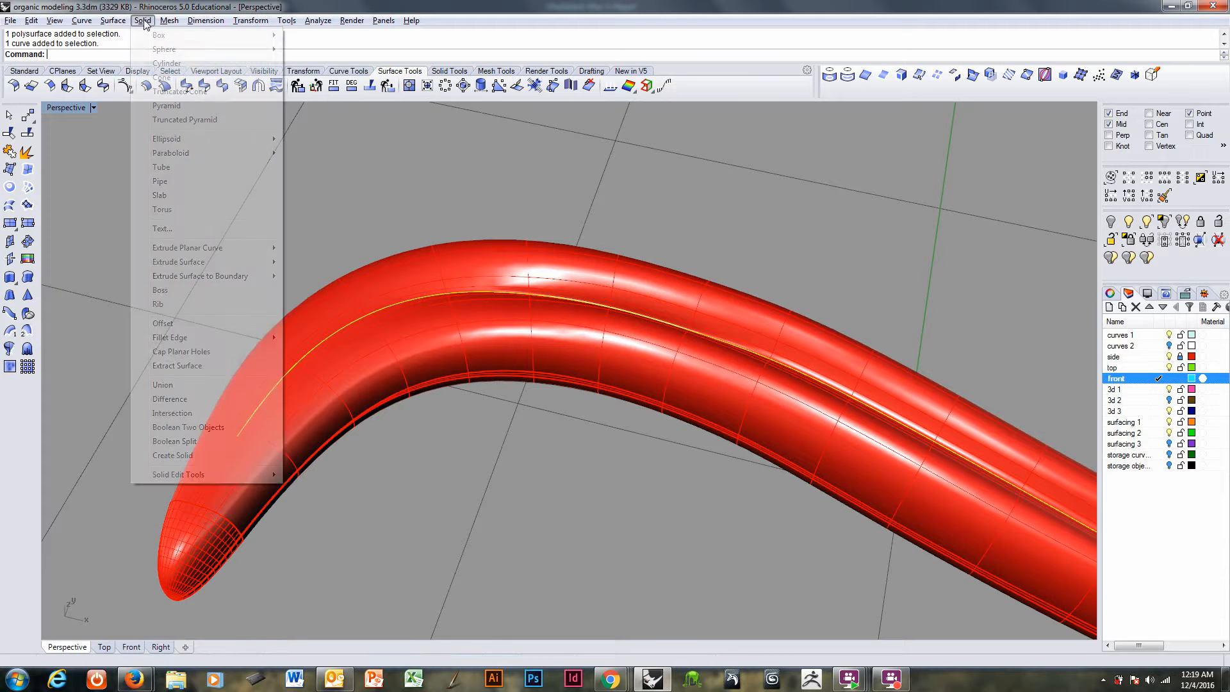
pyautogui.click(180, 185)
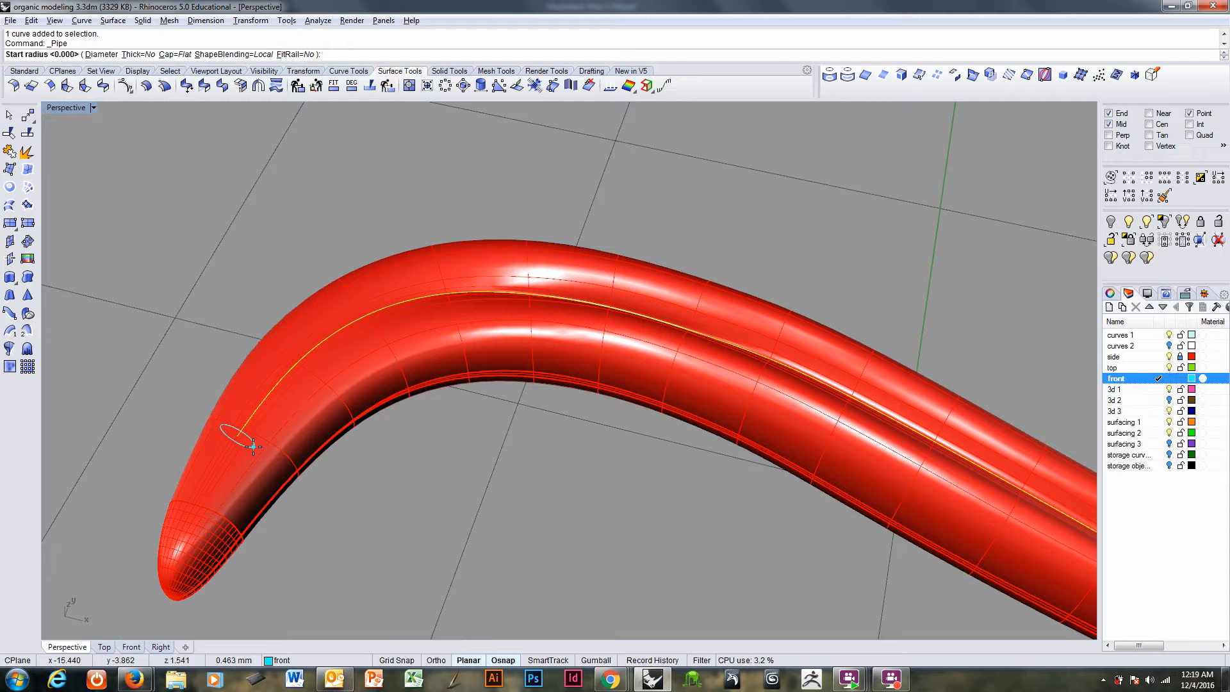
pyautogui.click(254, 447)
pyautogui.press('Return')
pyautogui.press('Return')
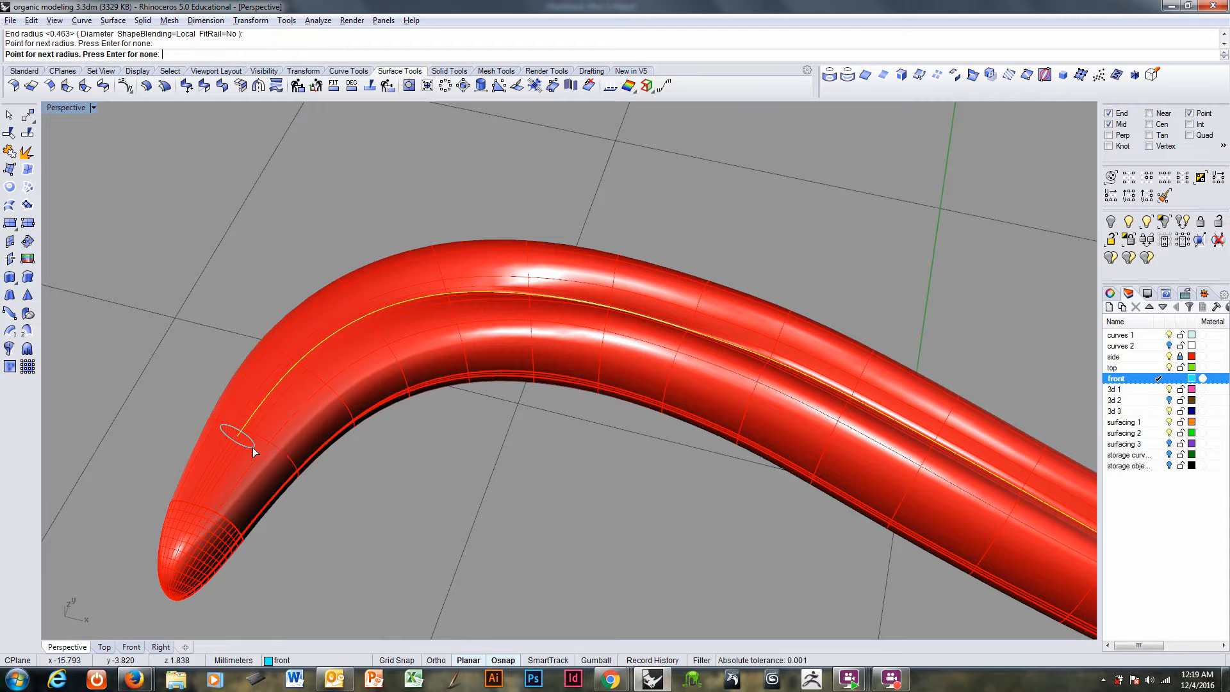
pyautogui.scroll(-4, 334, 405)
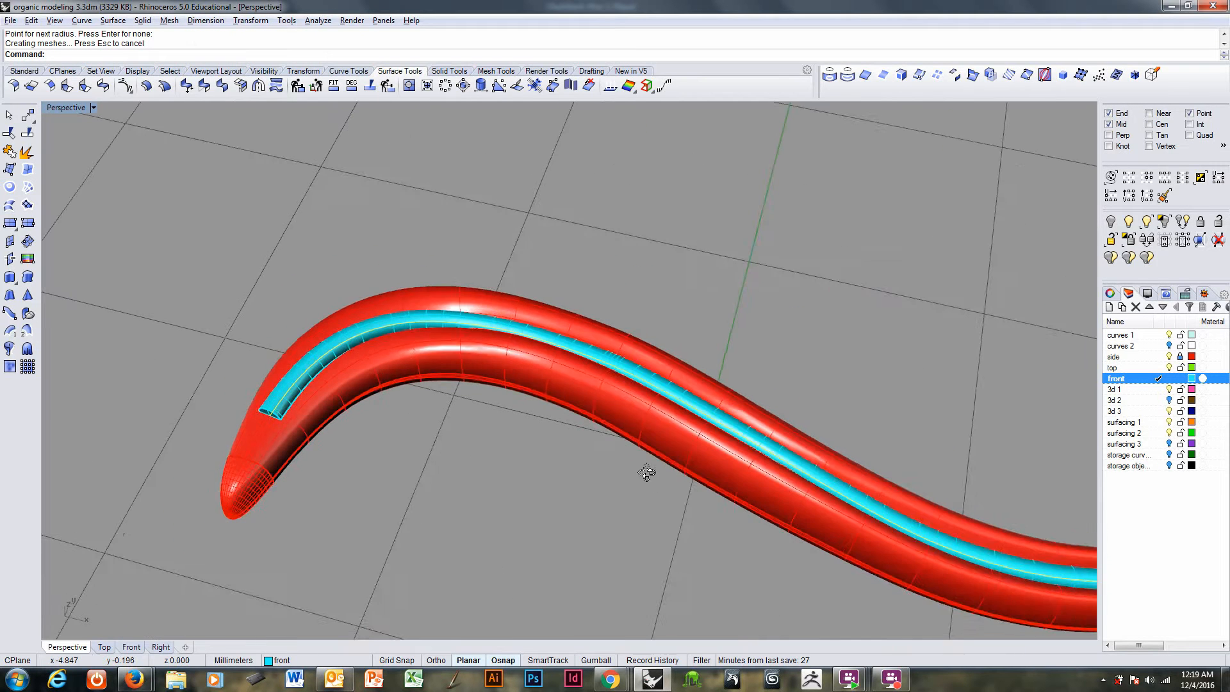
pyautogui.moveTo(647, 473); pyautogui.dragTo(643, 335, button='right')
pyautogui.scroll(4, 689, 508)
pyautogui.scroll(3, 606, 414)
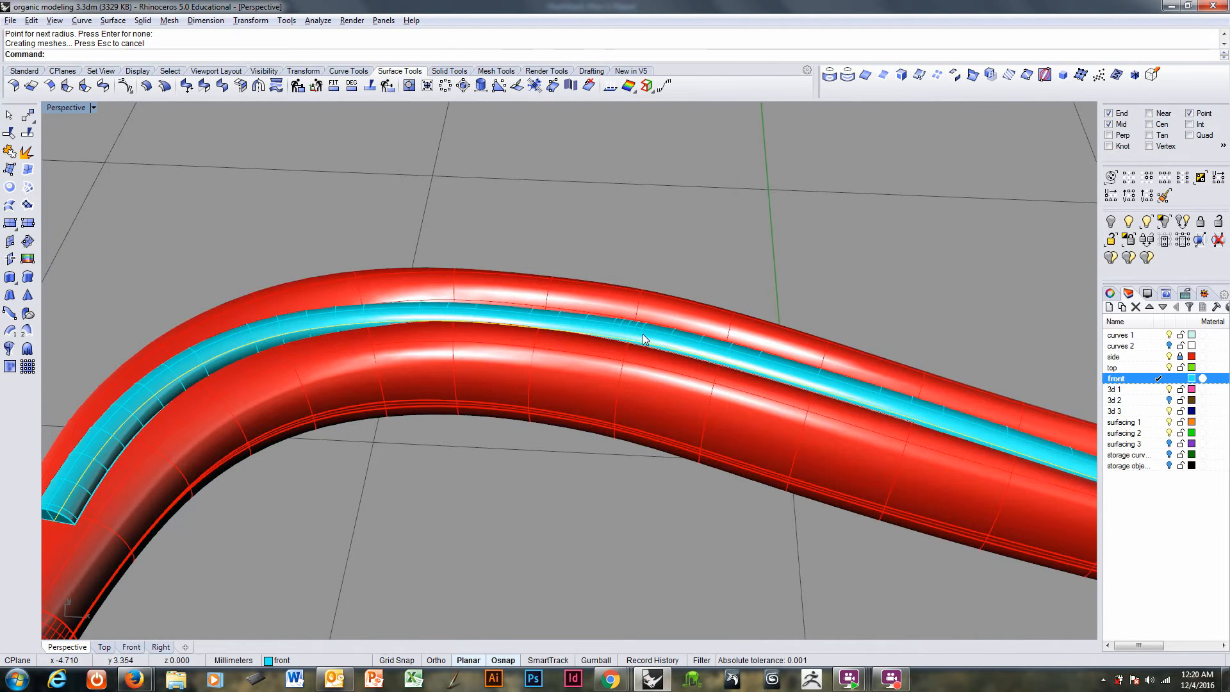
# - Undo the pipe and turn on history recording so that a new pipe stays linked to its groove curve
pyautogui.moveTo(520, 318); pyautogui.dragTo(517, 341, button='right')
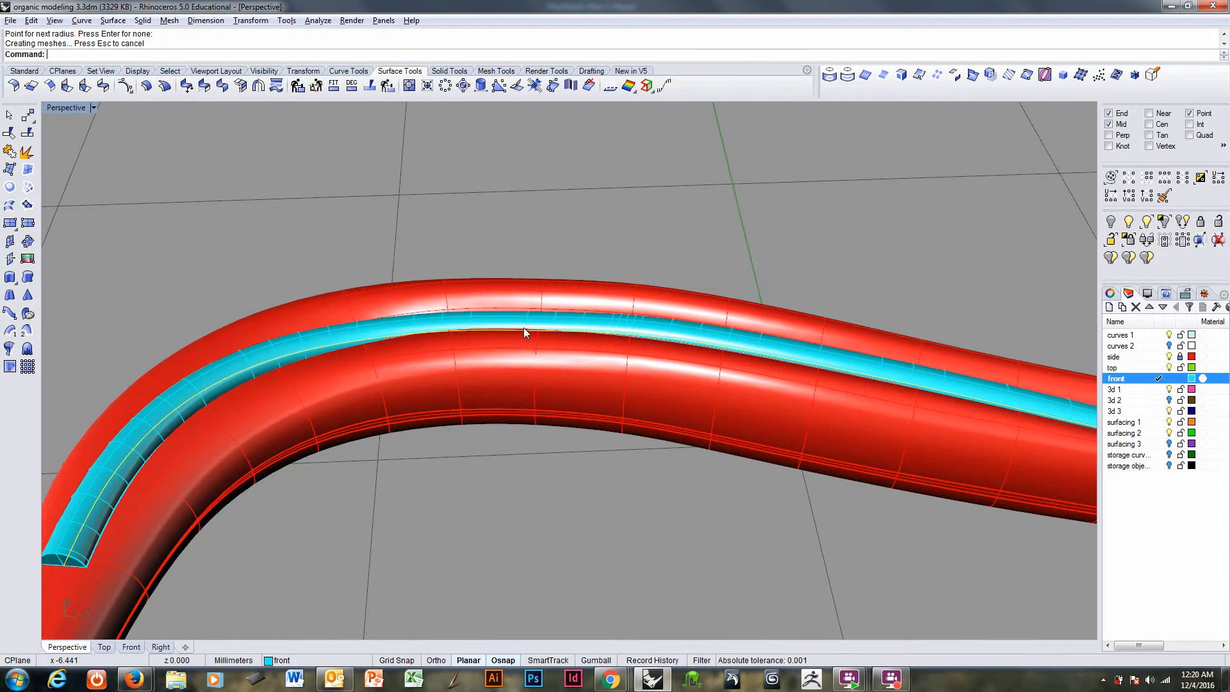
pyautogui.hotkey('ctrl', 'z')
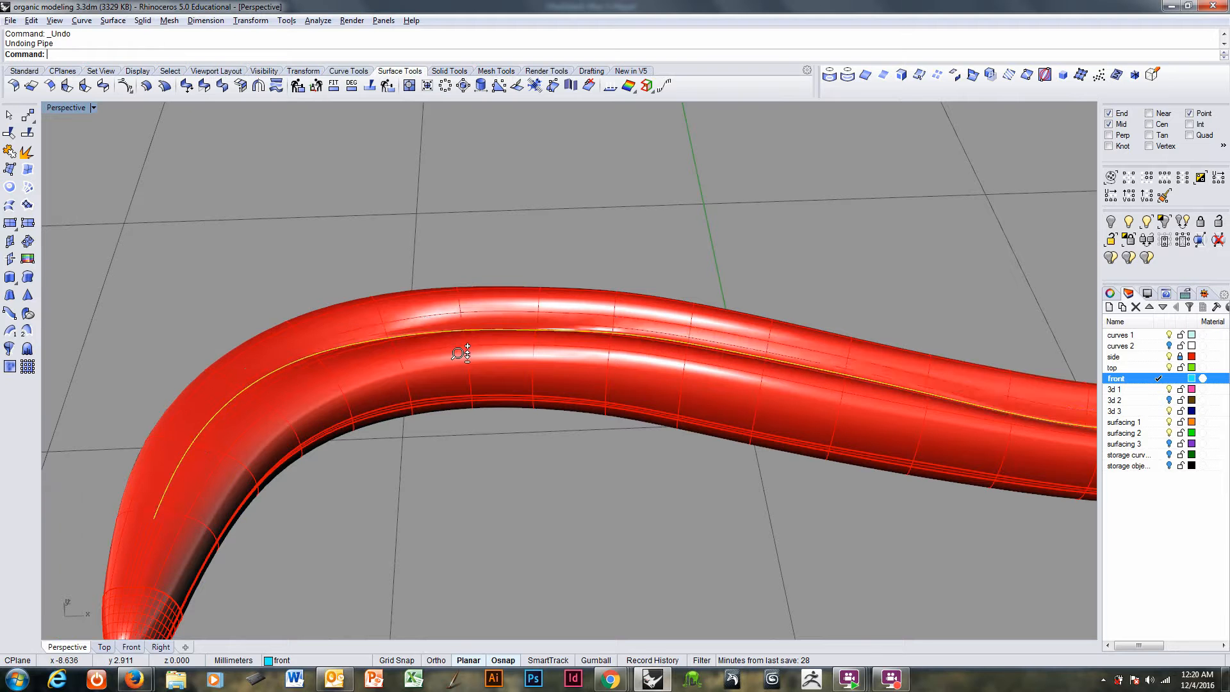
pyautogui.scroll(1, 456, 361)
pyautogui.click(663, 661)
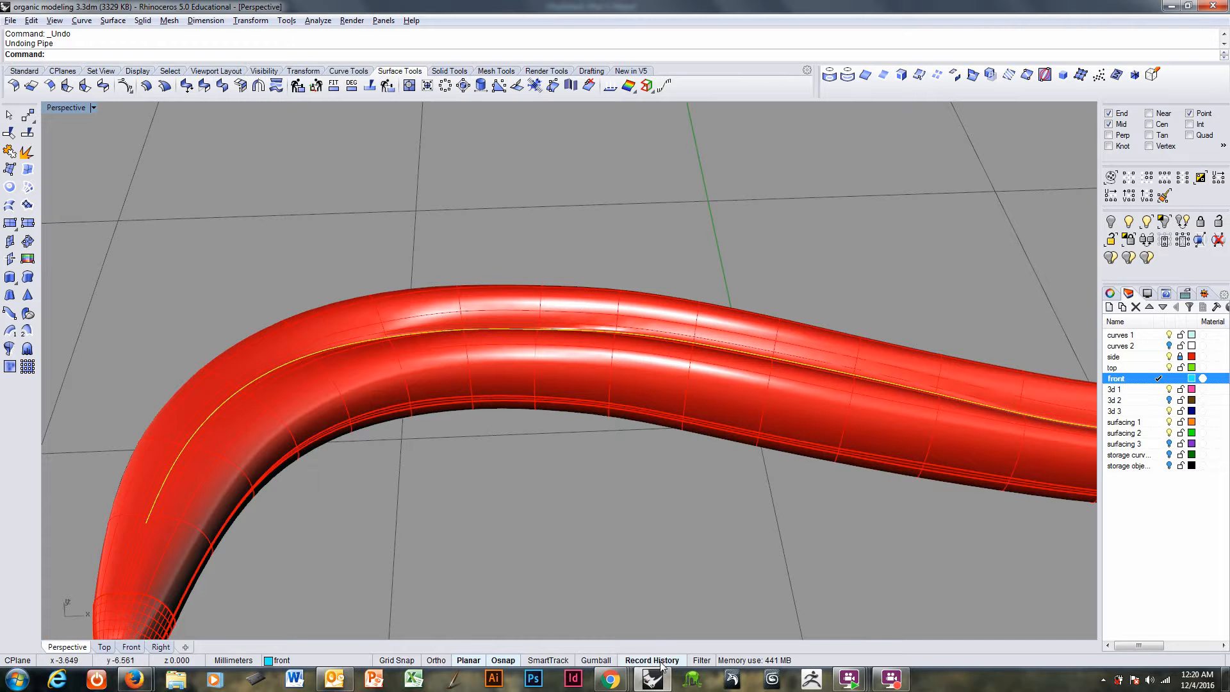
pyautogui.moveTo(432, 564); pyautogui.dragTo(256, 376, button='right')
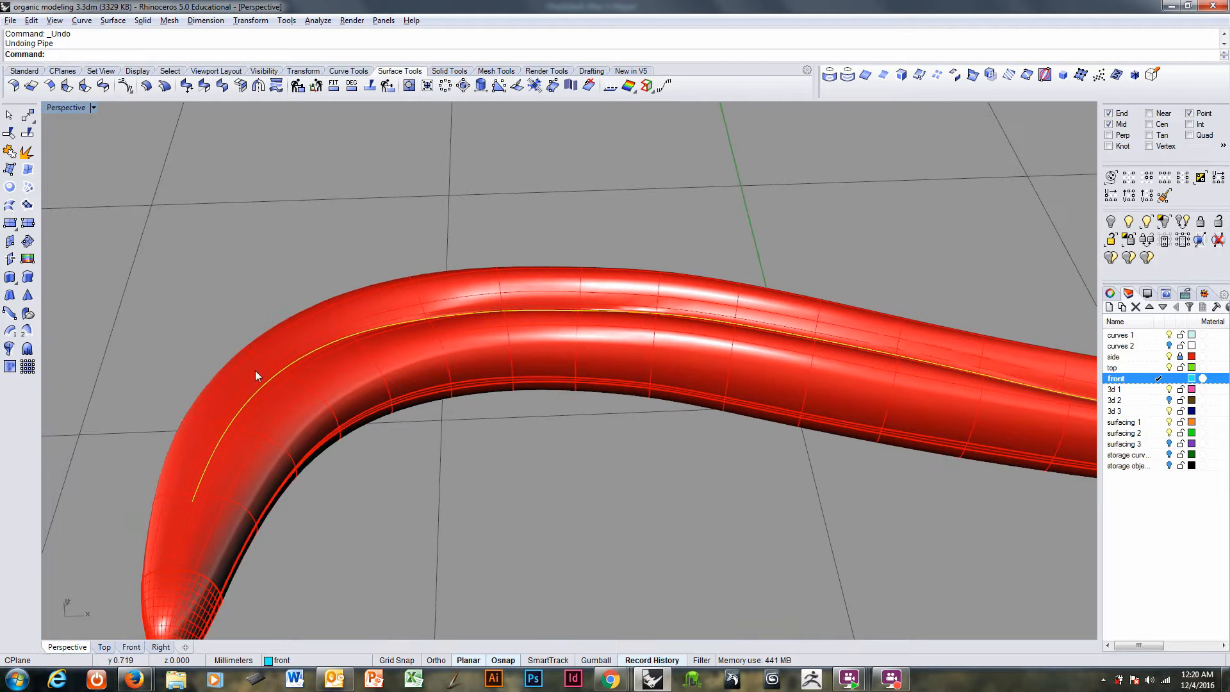
# - Recreate the pipe along the groove curve with a radius of 0.463 mm at both ends, and undo it
pyautogui.rightClick(241, 53)
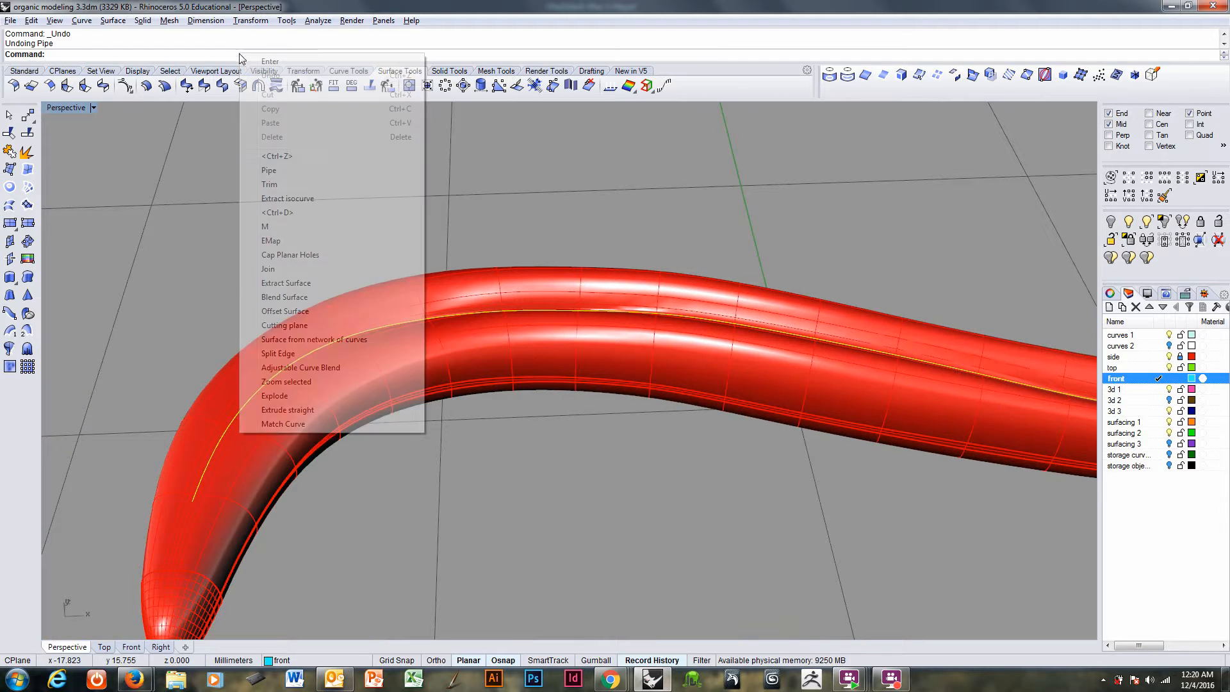
pyautogui.click(297, 169)
pyautogui.press('Return')
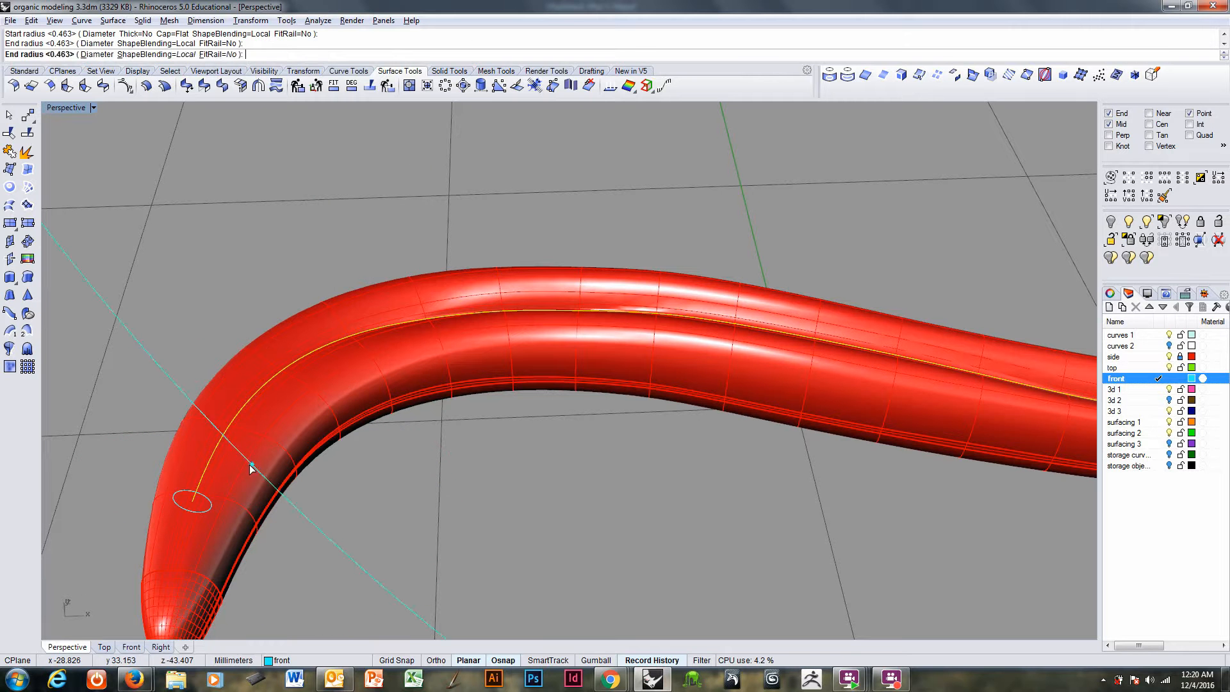
pyautogui.press('Return')
pyautogui.press('Return')
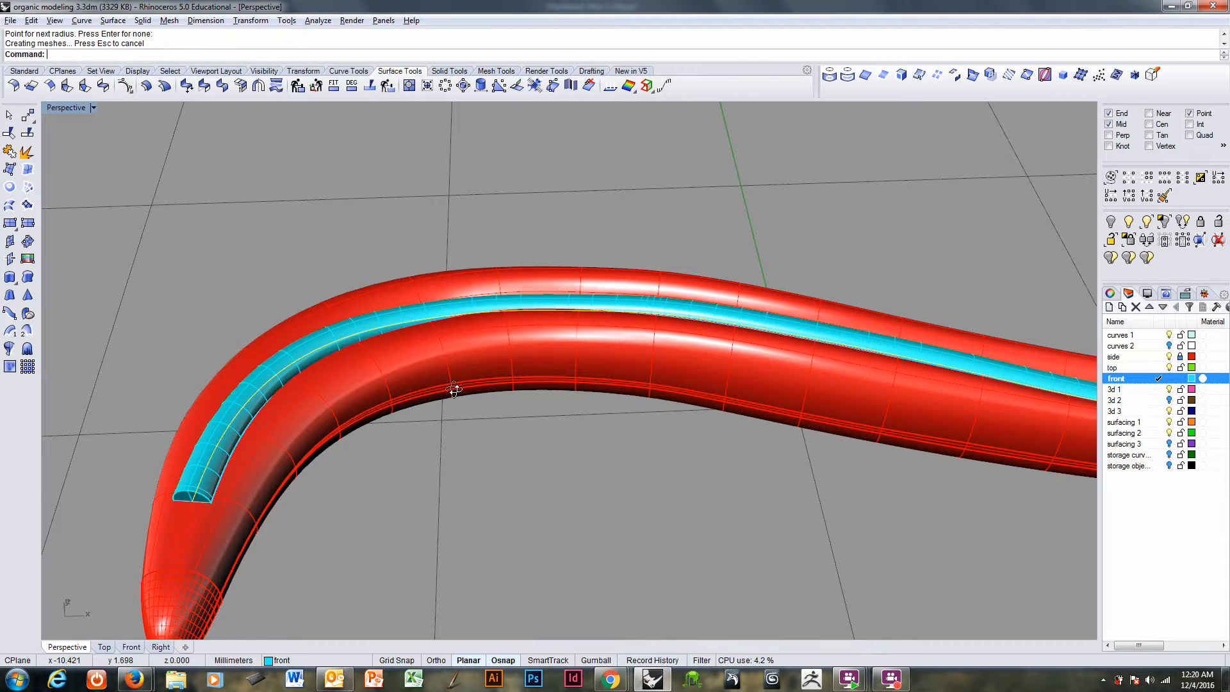
pyautogui.moveTo(455, 389); pyautogui.dragTo(500, 397, button='right')
pyautogui.hotkey('ctrl', 'z')
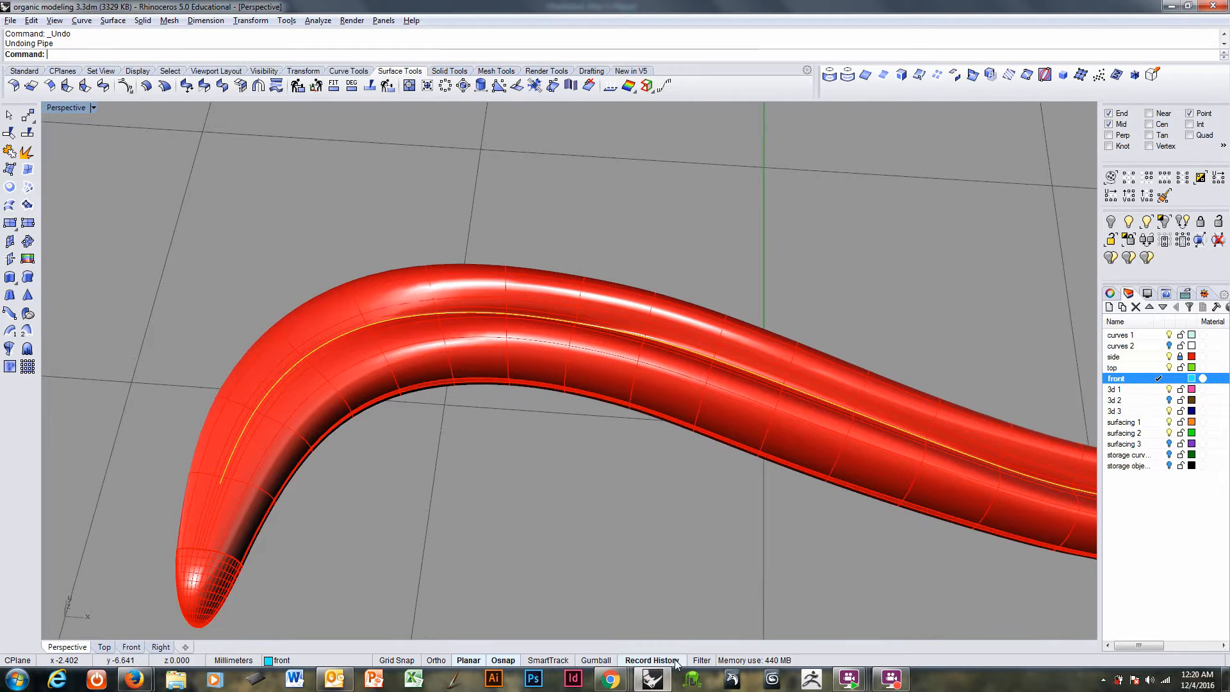
# - With history recording on, create a flat-capped pipe along the groove curve with a radius of 0.4 mm at both ends
pyautogui.rightClick(447, 476)
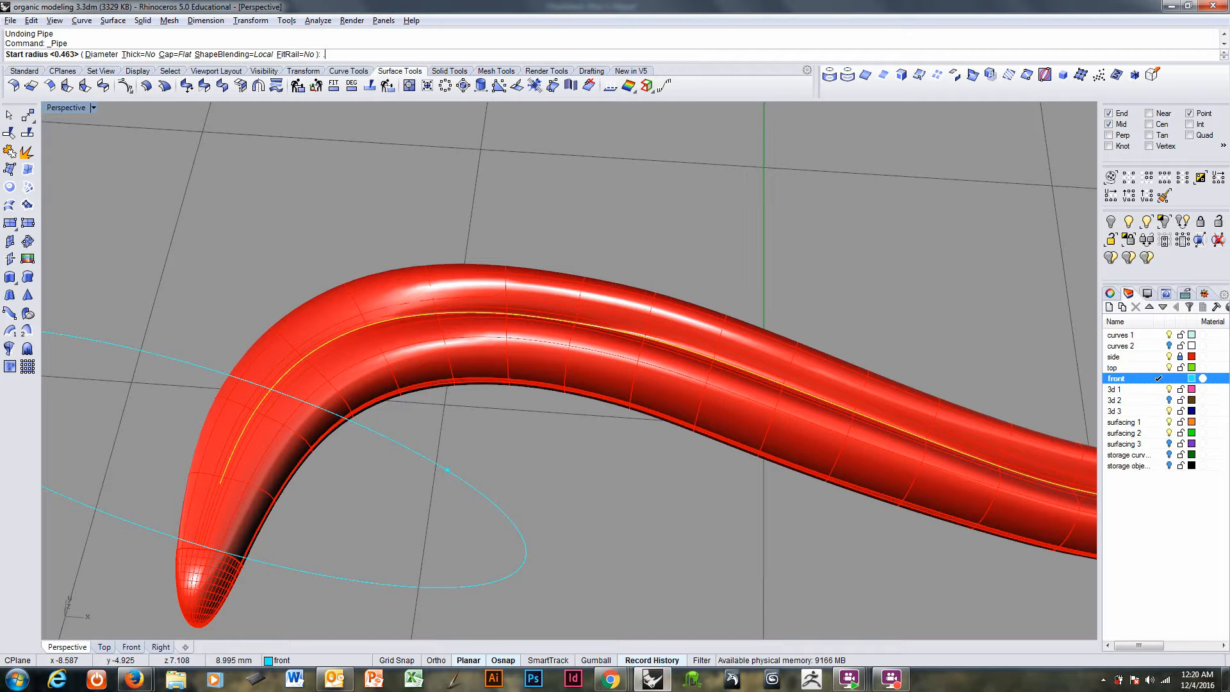
pyautogui.press('Return')
pyautogui.press('Return')
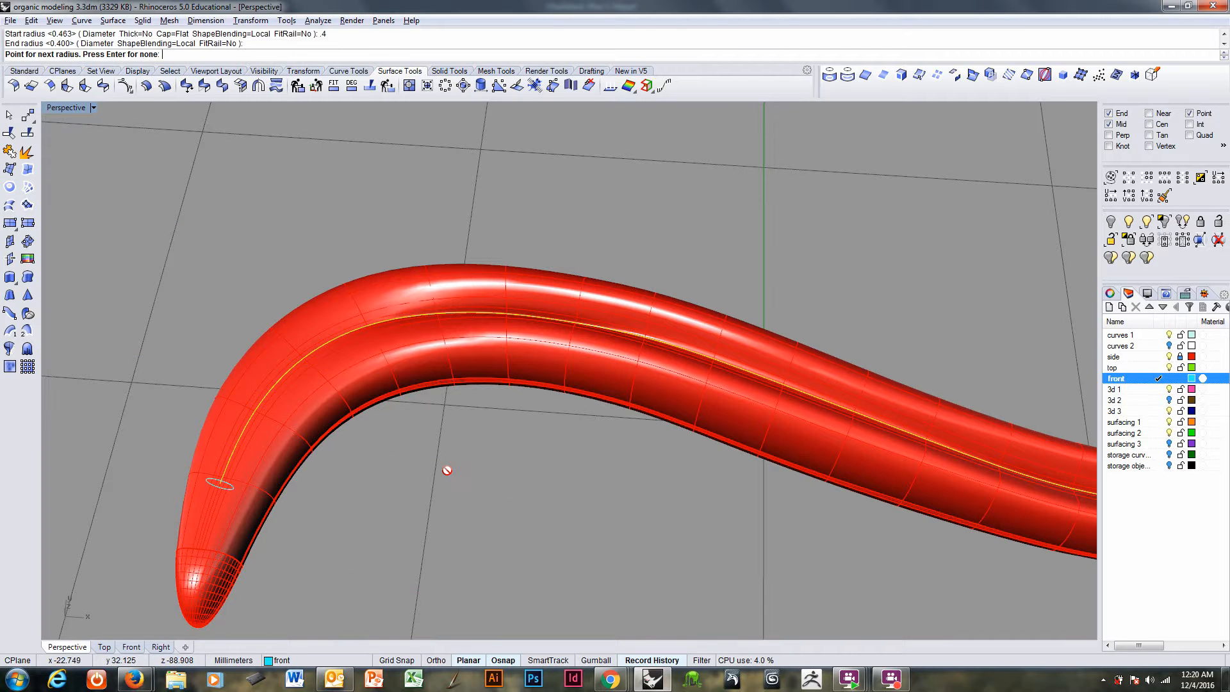
pyautogui.rightClick(447, 470)
# - Show the model in wireframe and turn on the control points of the groove curve inside the pipe
pyautogui.moveTo(507, 470); pyautogui.dragTo(441, 375, button='right')
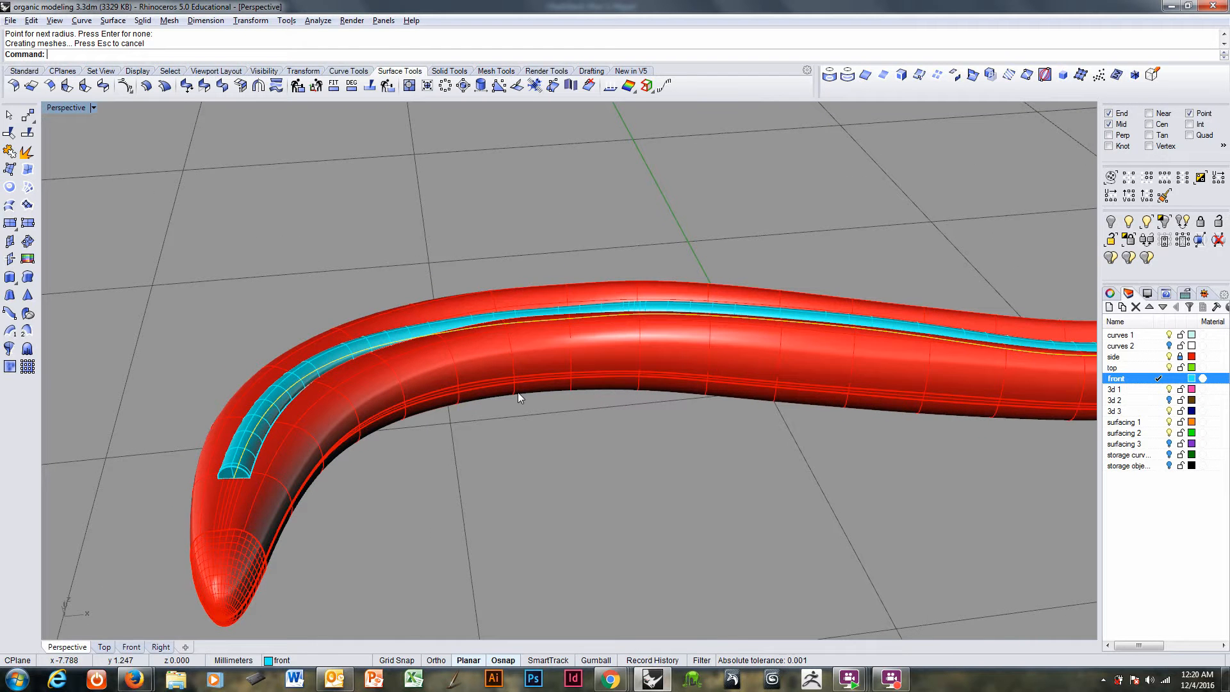
pyautogui.hotkey('ctrl', 'alt', 'w')
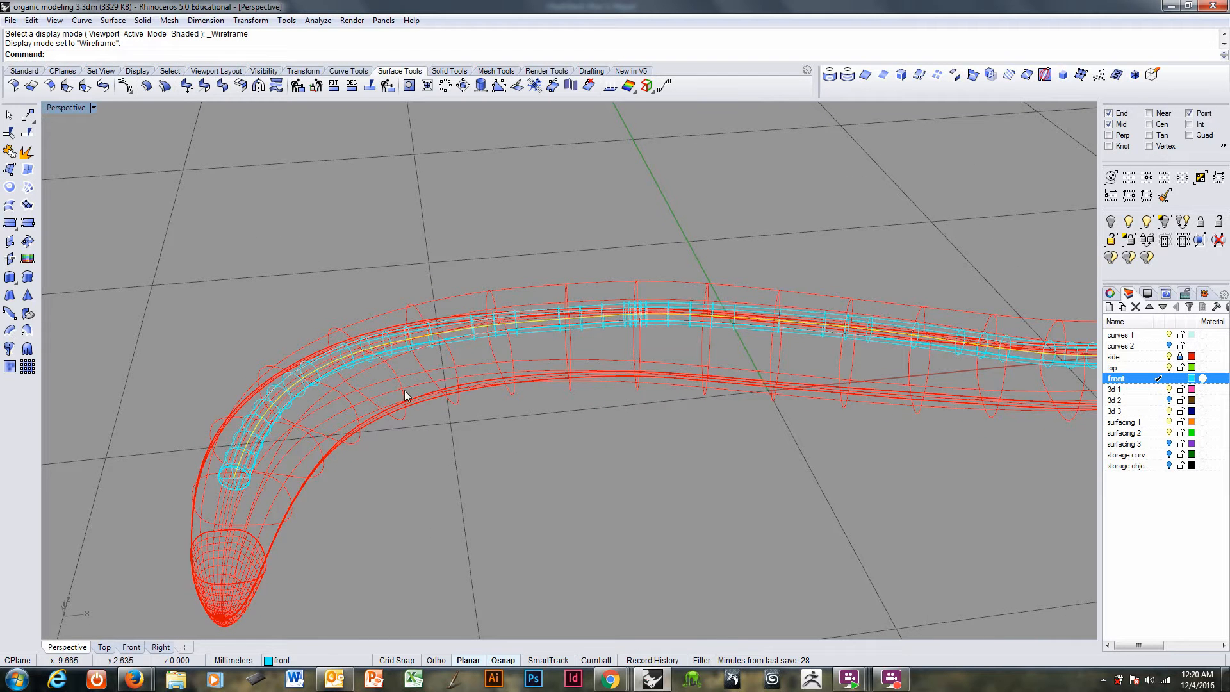
pyautogui.scroll(3, 342, 414)
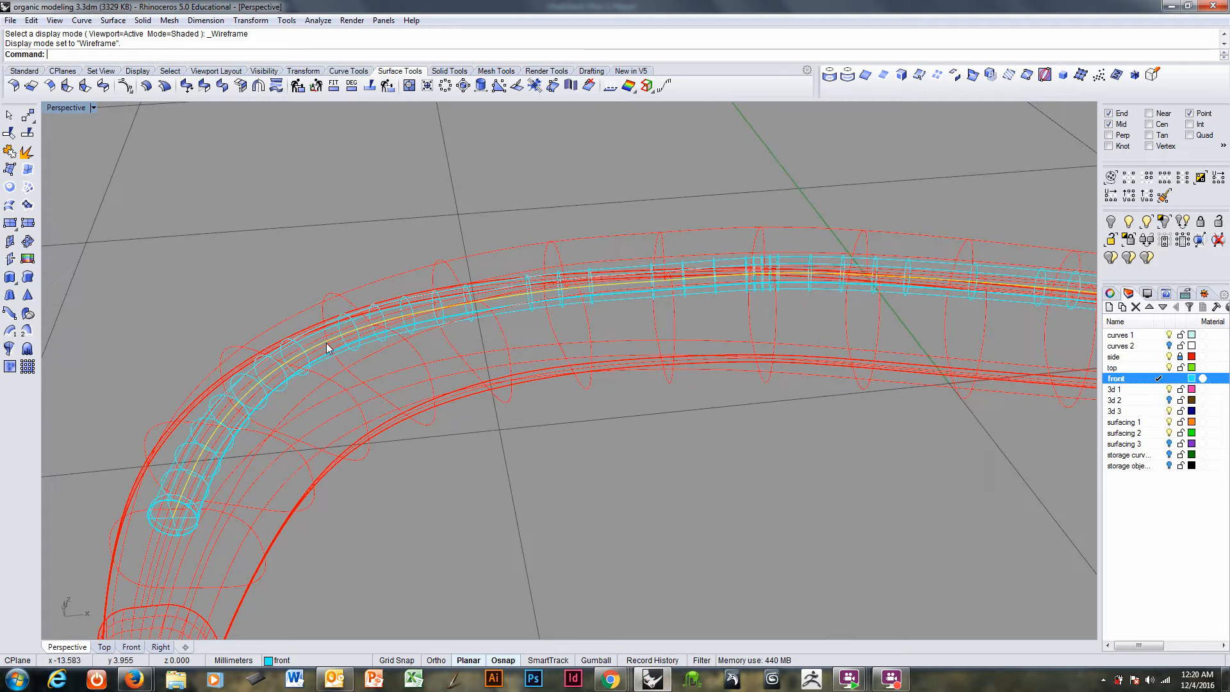
pyautogui.press('F10')
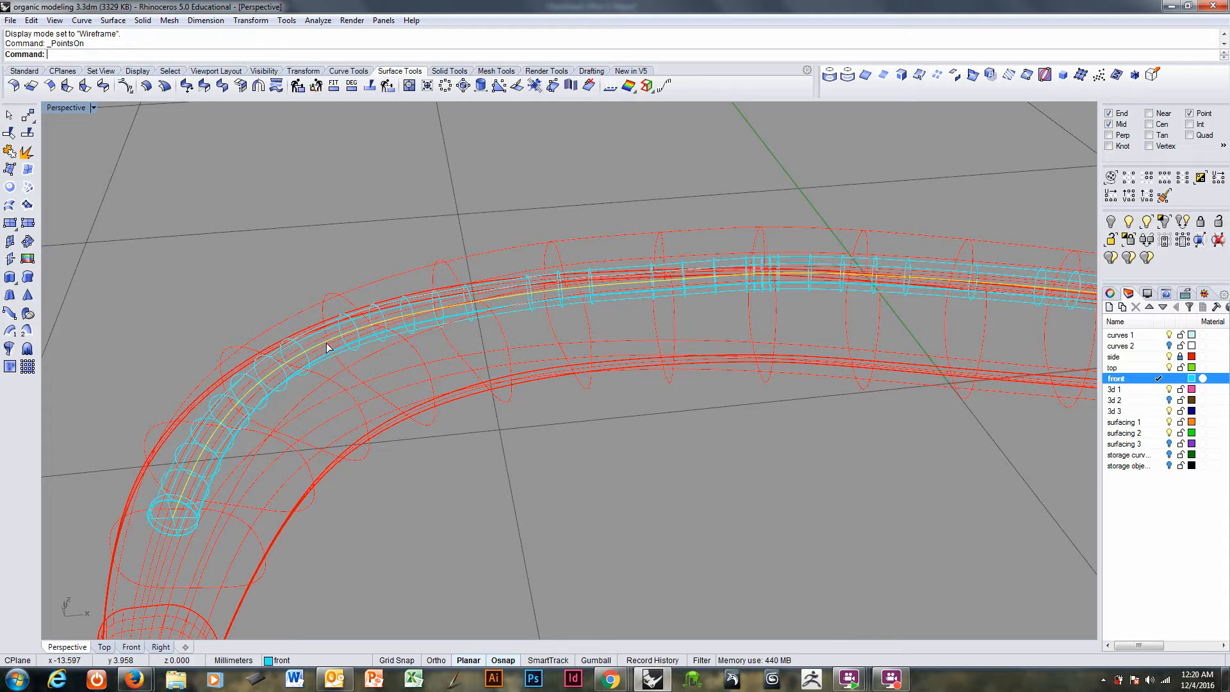
pyautogui.moveTo(403, 354); pyautogui.dragTo(380, 365, button='right')
# - In shaded display, set the construction plane to world Front and raise a control point on the groove curve's bend by about 0.09 mm
pyautogui.click(375, 309)
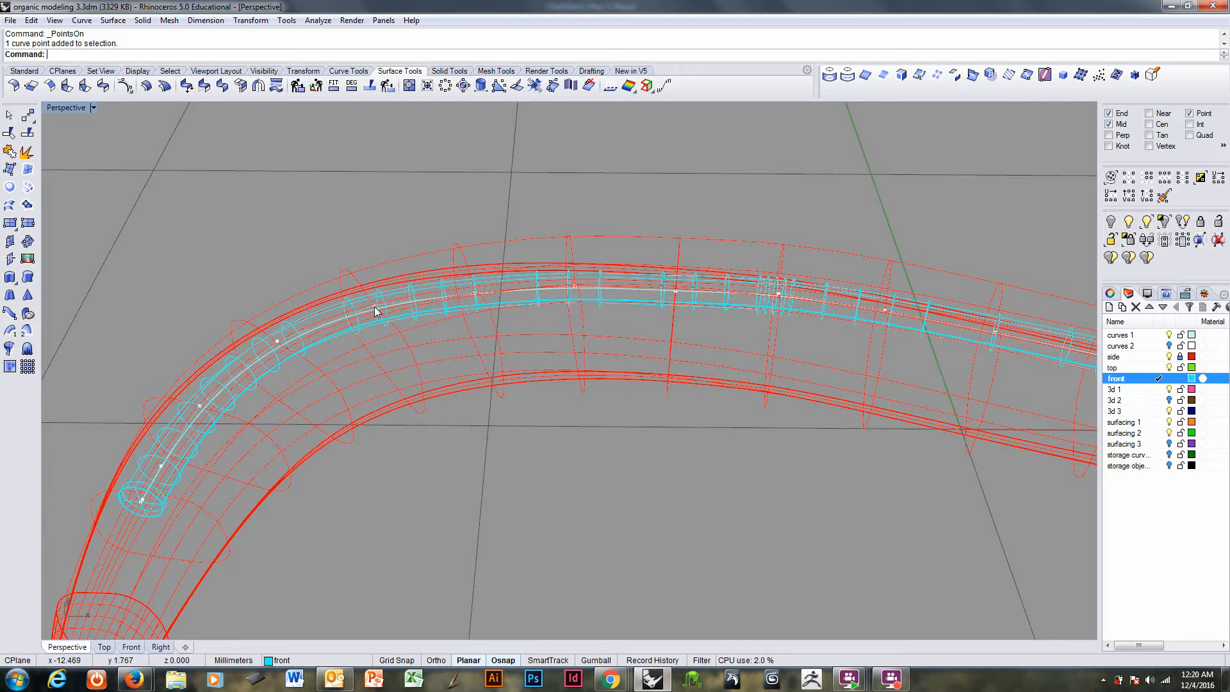
pyautogui.hotkey('ctrl', 'alt', 's')
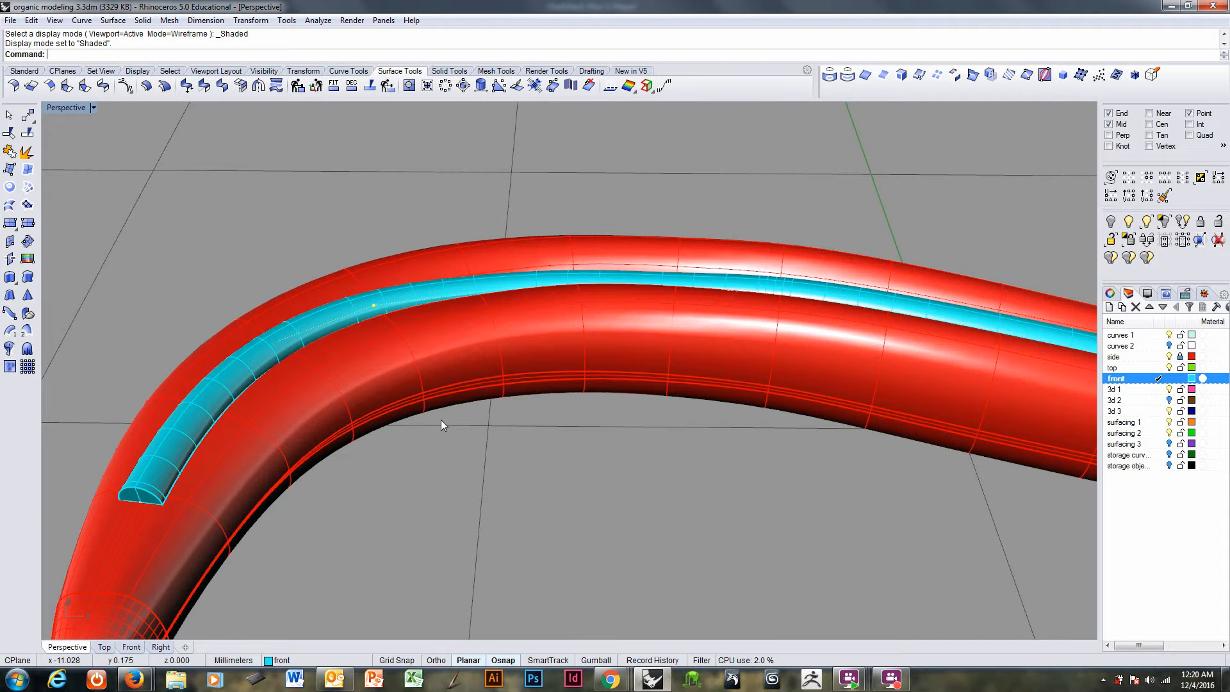
pyautogui.moveTo(441, 421)
pyautogui.mouseDown(button='right')
pyautogui.moveTo(450, 379)
pyautogui.moveTo(453, 448)
pyautogui.moveTo(398, 378)
pyautogui.mouseUp(button='right')
pyautogui.press('F2')
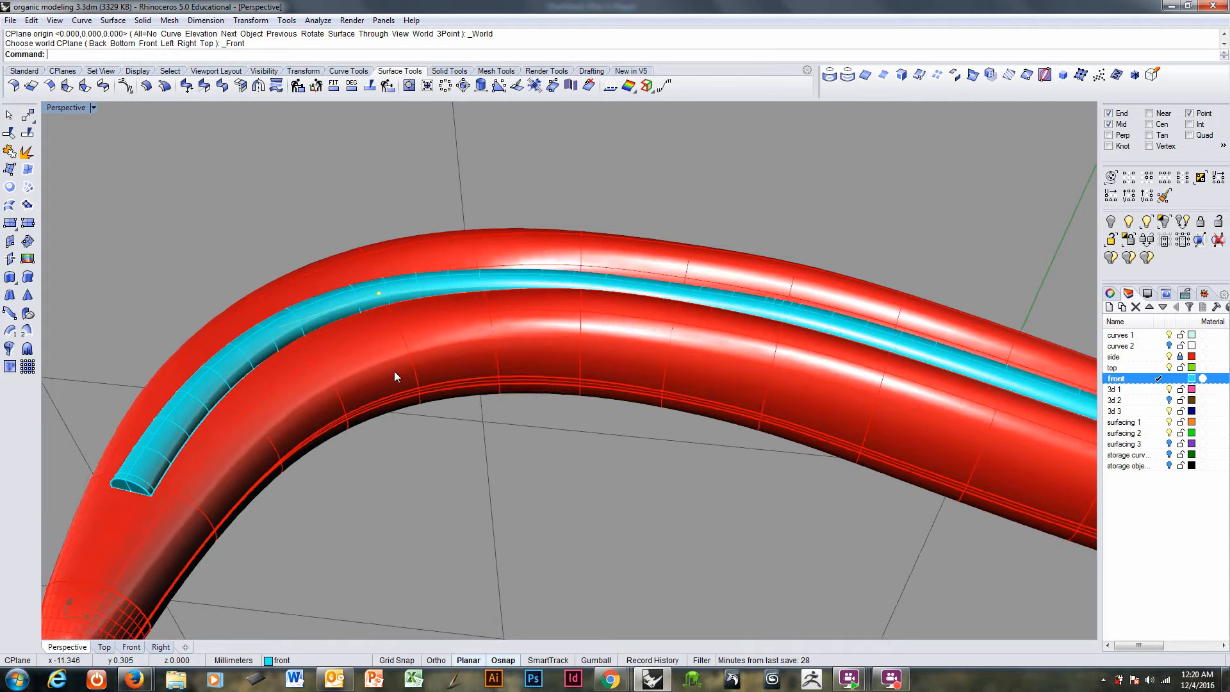
pyautogui.scroll(2, 389, 319)
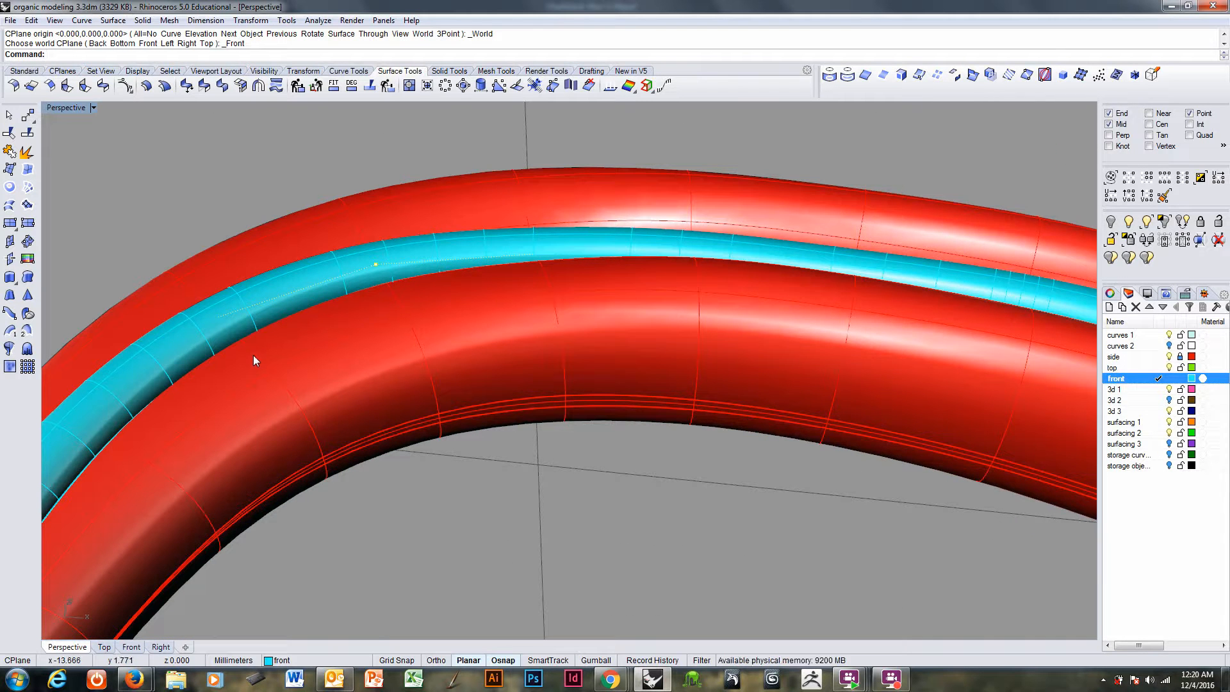
pyautogui.write('m')
pyautogui.press('Return')
pyautogui.moveTo(260, 319); pyautogui.dragTo(263, 189, button='right')
pyautogui.click(263, 189)
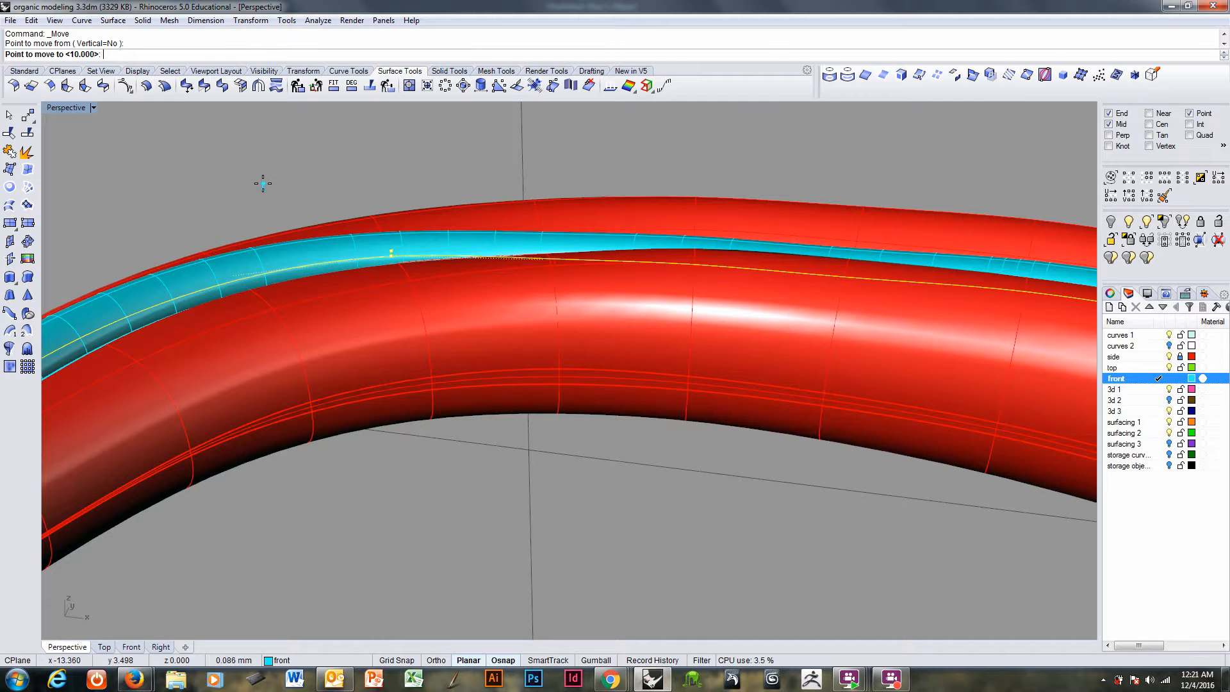
pyautogui.click(262, 183)
pyautogui.moveTo(262, 184); pyautogui.dragTo(393, 249, button='right')
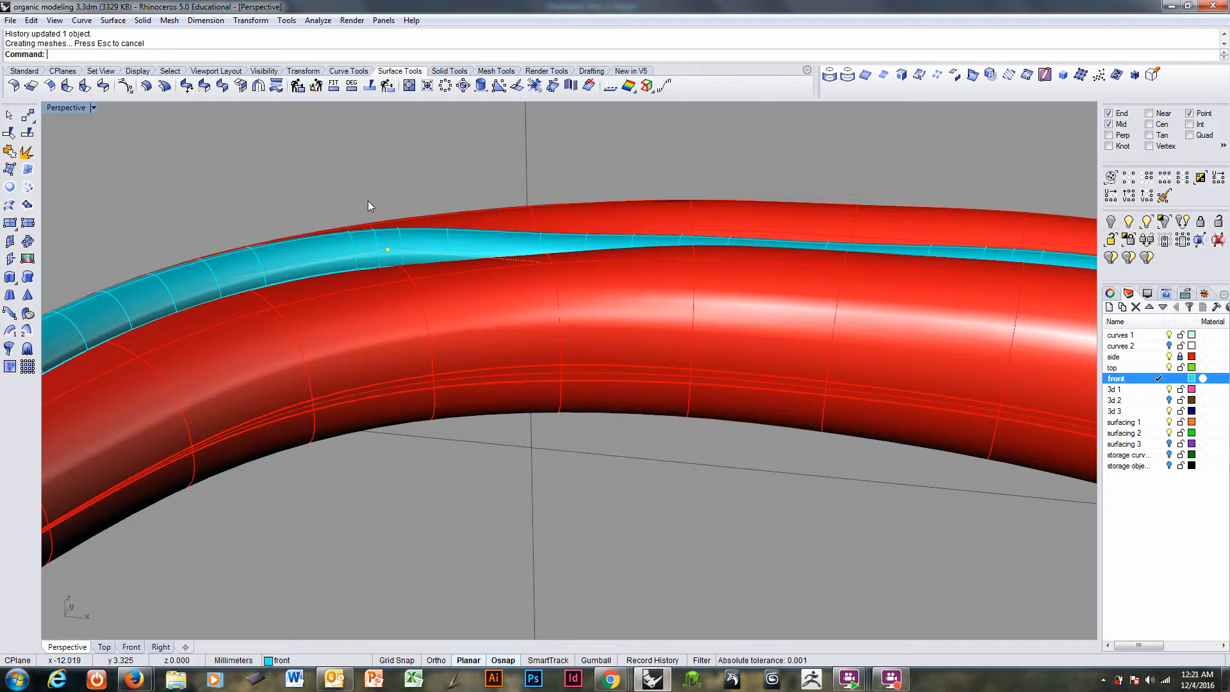
# - Select the groove curve's next control point in wireframe, make layer "curves 1" current, and lock the "front" layer holding the pipe
pyautogui.moveTo(396, 209); pyautogui.dragTo(537, 241, button='right')
pyautogui.click(539, 239)
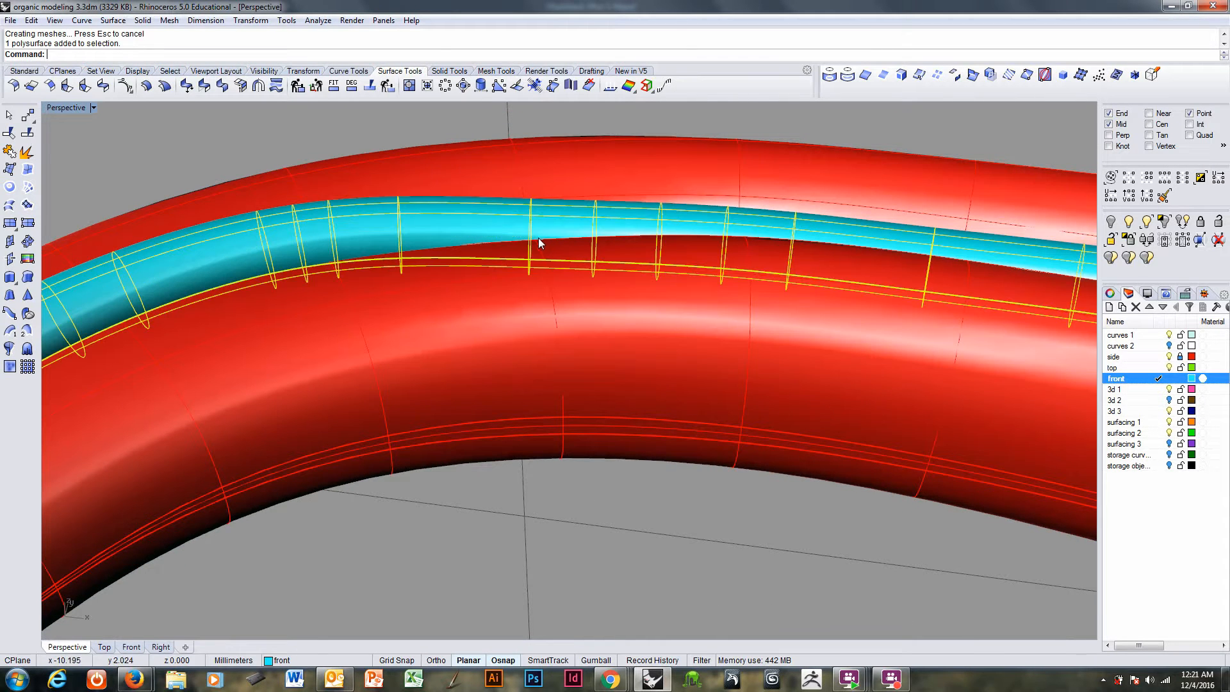
pyautogui.hotkey('ctrl', 'alt', 'w')
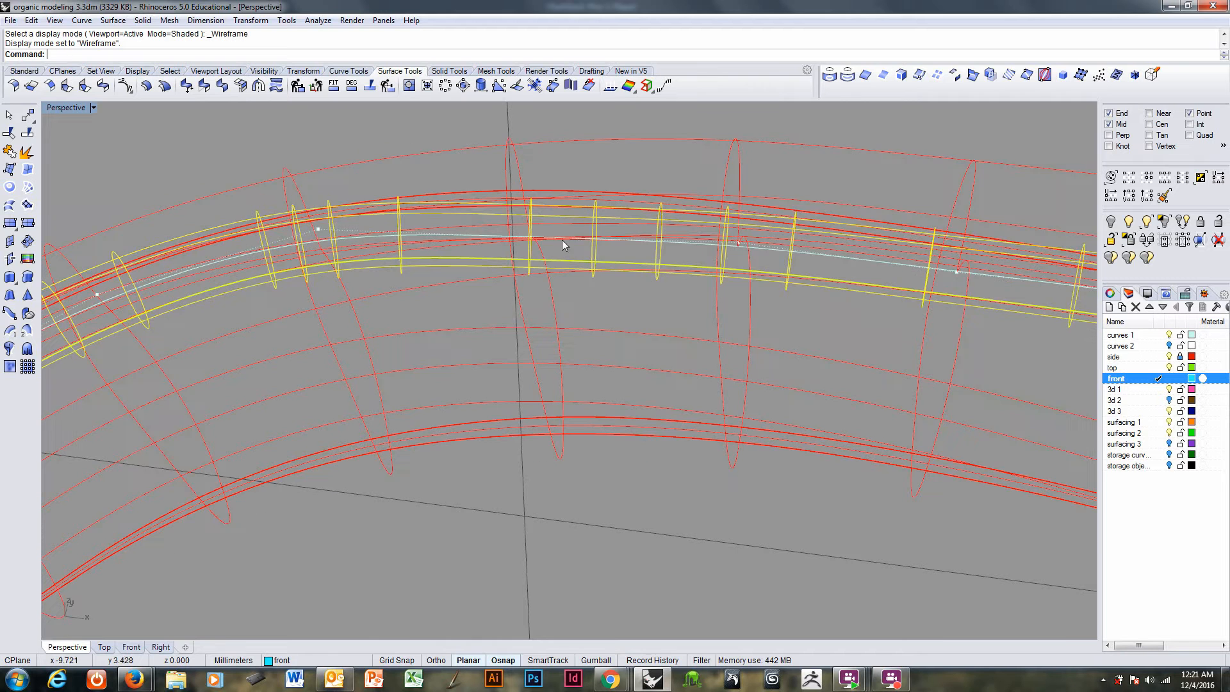
pyautogui.moveTo(532, 250)
pyautogui.mouseDown(button='right')
pyautogui.moveTo(522, 250)
pyautogui.moveTo(557, 247)
pyautogui.mouseUp(button='right')
pyautogui.click(548, 239)
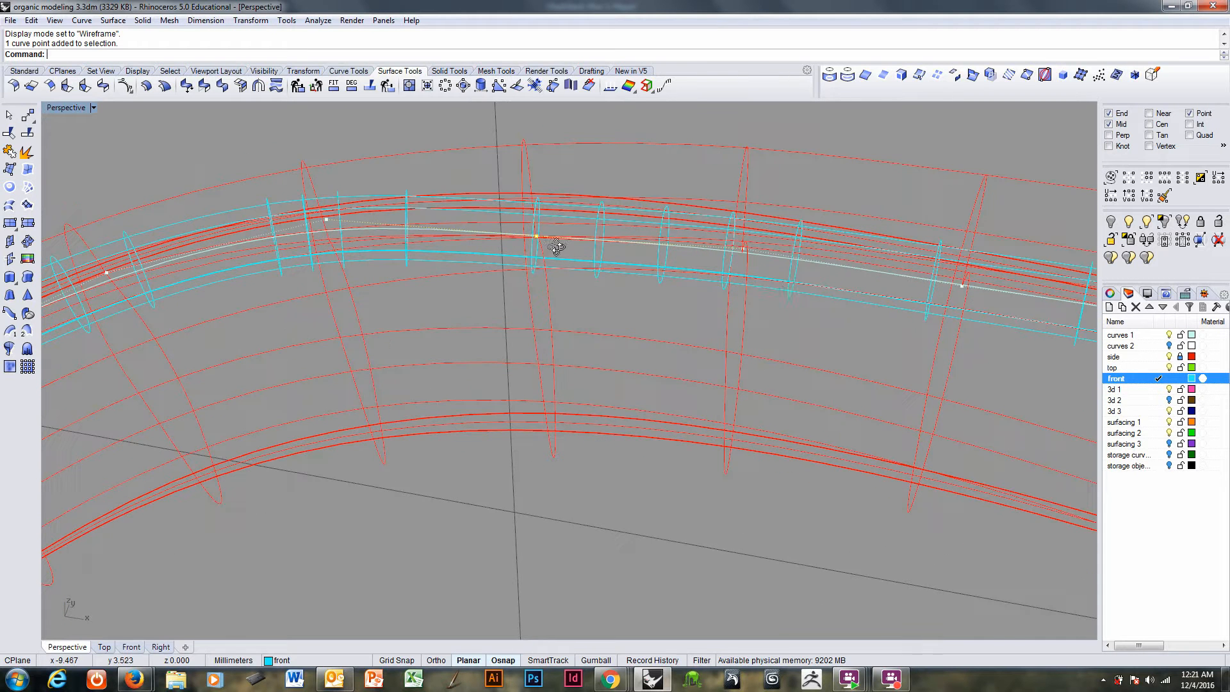
pyautogui.click(1158, 335)
pyautogui.click(1179, 379)
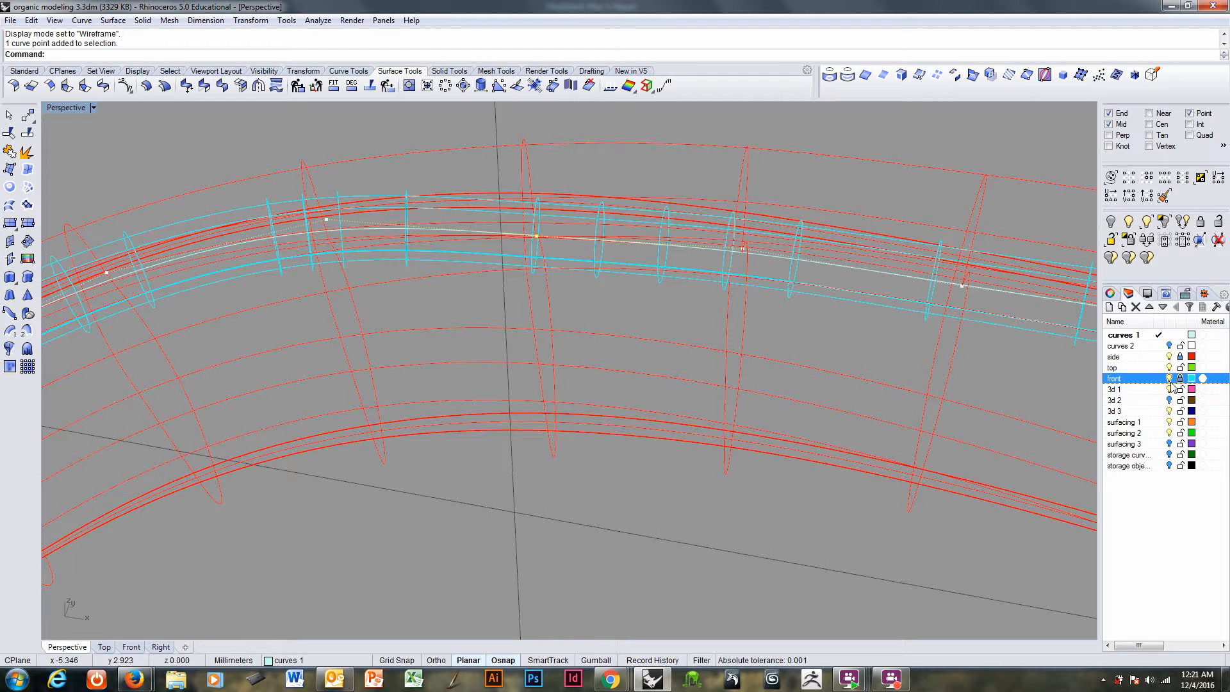
# - In shaded display, raise the selected control point straight up in two moves of about 0.14 mm and 0.08 mm
pyautogui.moveTo(551, 301); pyautogui.dragTo(463, 309, button='right')
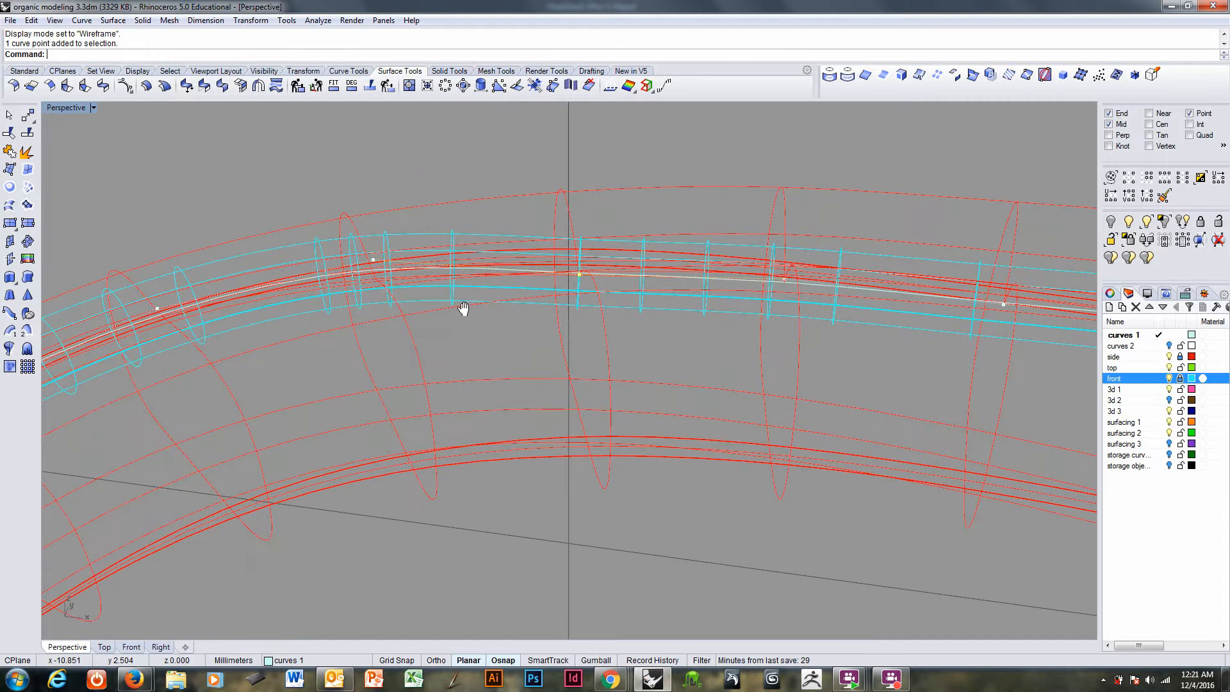
pyautogui.hotkey('ctrl', 'alt', 's')
pyautogui.moveTo(578, 313); pyautogui.dragTo(574, 305, button='right')
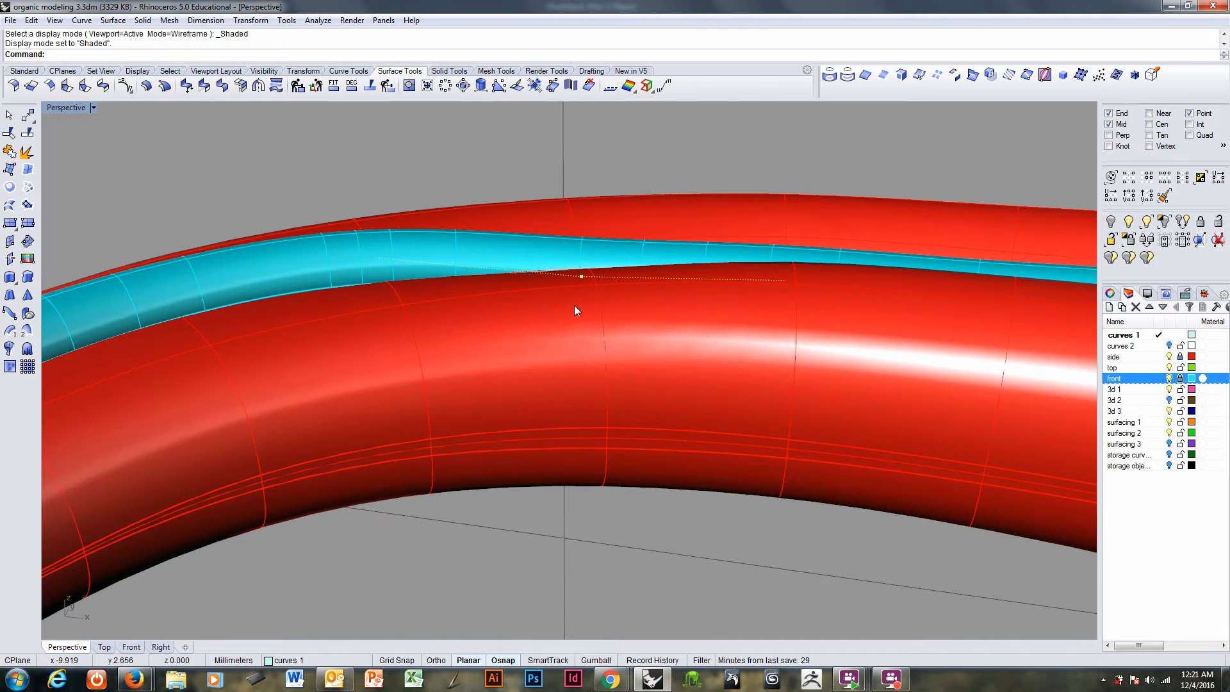
pyautogui.click(574, 346)
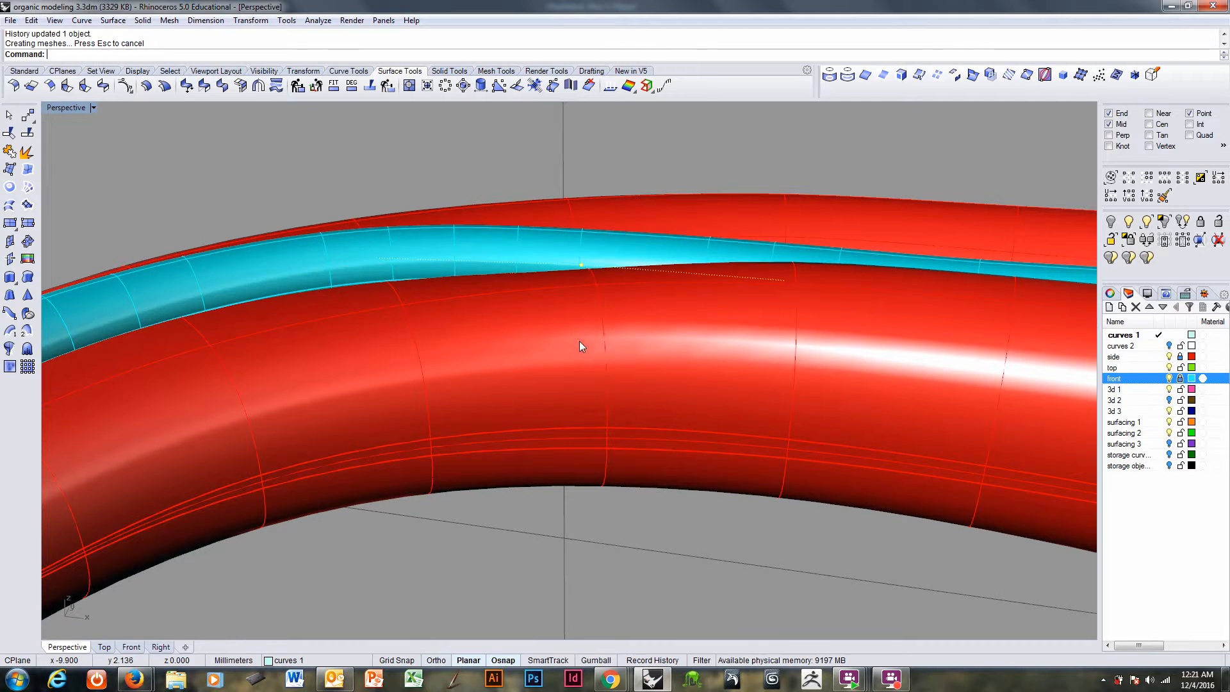
pyautogui.moveTo(579, 341); pyautogui.dragTo(609, 339, button='right')
pyautogui.rightClick(609, 338)
pyautogui.click(610, 338)
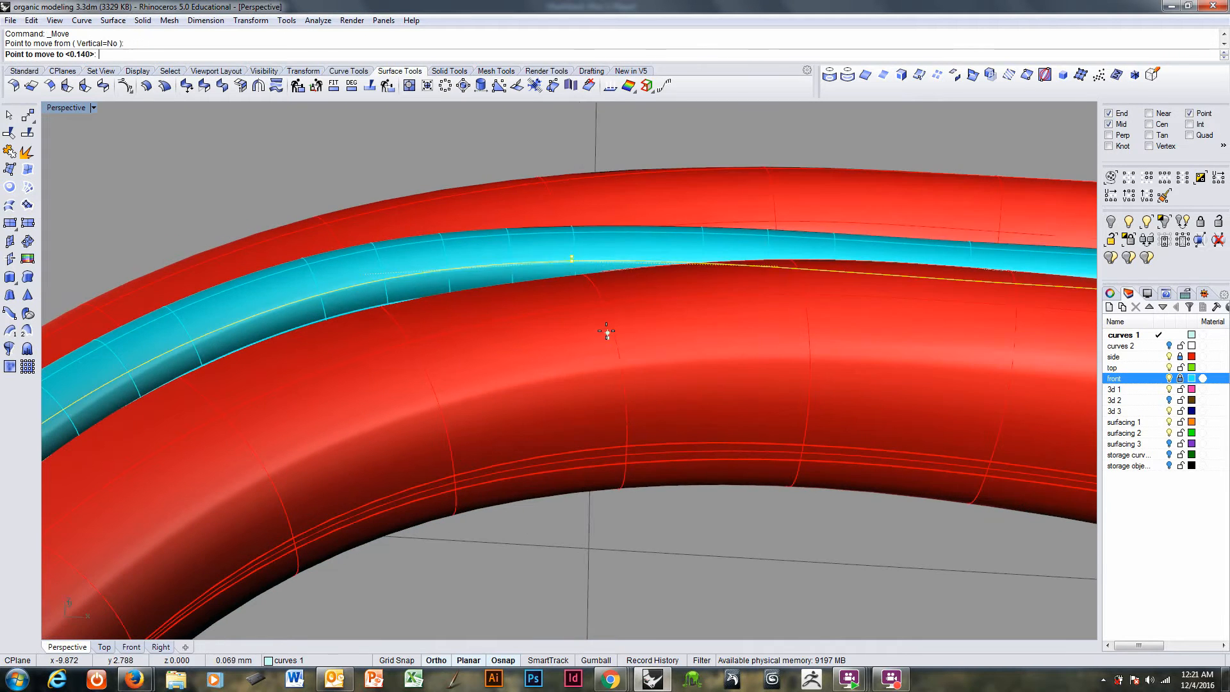
pyautogui.click(606, 331)
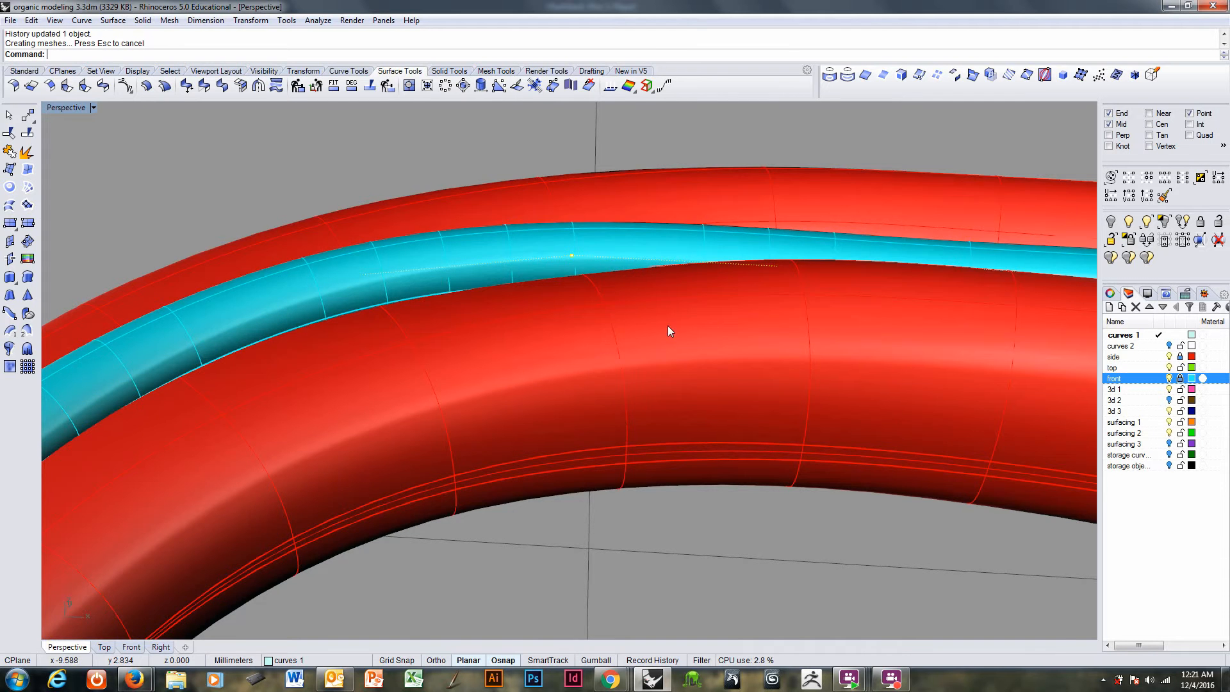
# - Raise the following control point along the groove straight up in two moves of about 0.18 mm and 0.10 mm
pyautogui.moveTo(667, 329); pyautogui.dragTo(647, 301, button='right')
pyautogui.rightClick(636, 286)
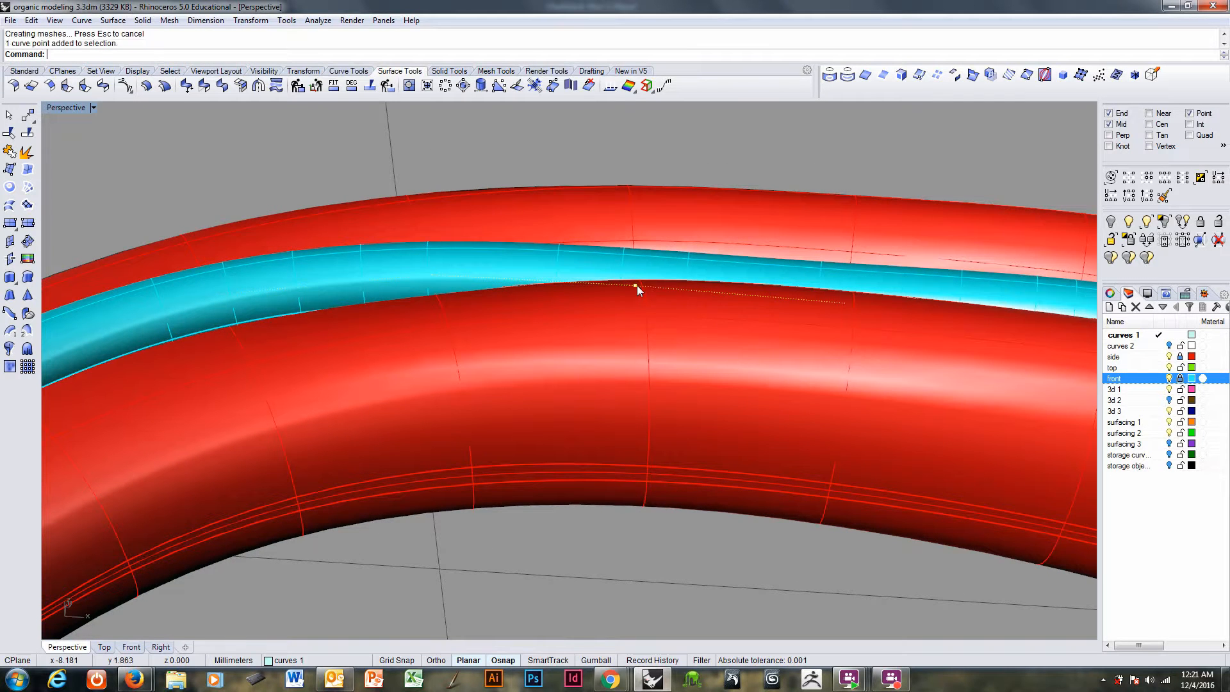
pyautogui.click(637, 286)
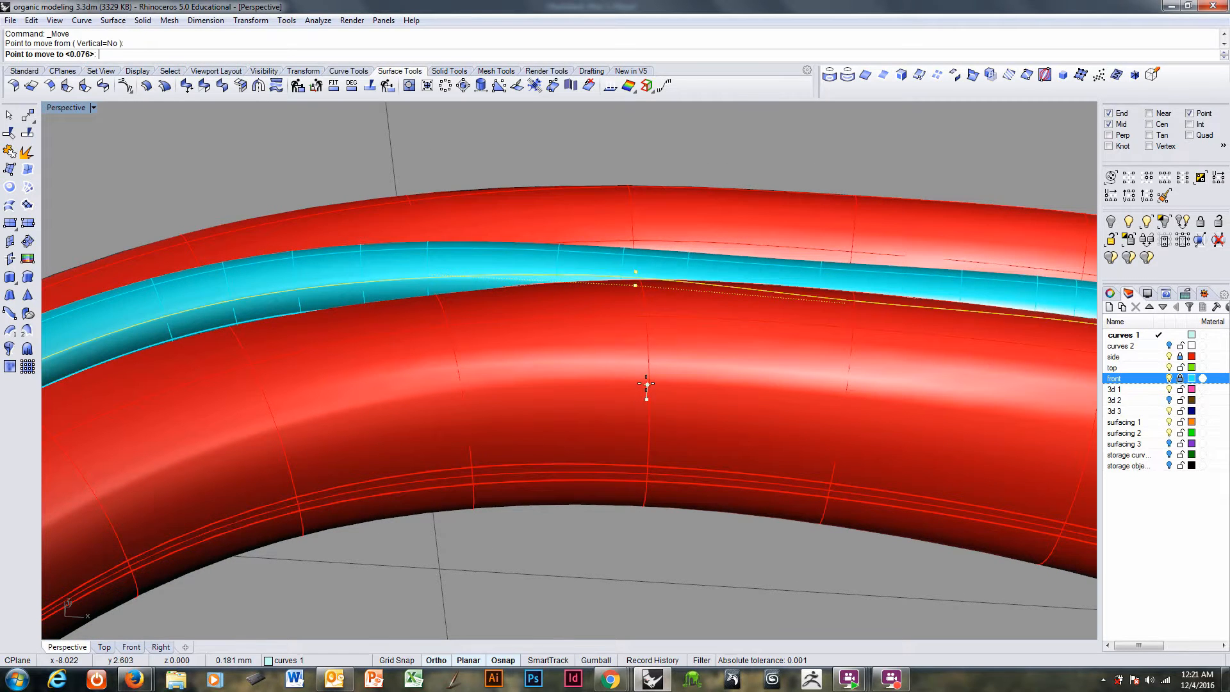
pyautogui.click(647, 390)
pyautogui.moveTo(682, 360); pyautogui.dragTo(645, 338, button='right')
pyautogui.rightClick(647, 334)
pyautogui.click(651, 331)
pyautogui.click(651, 328)
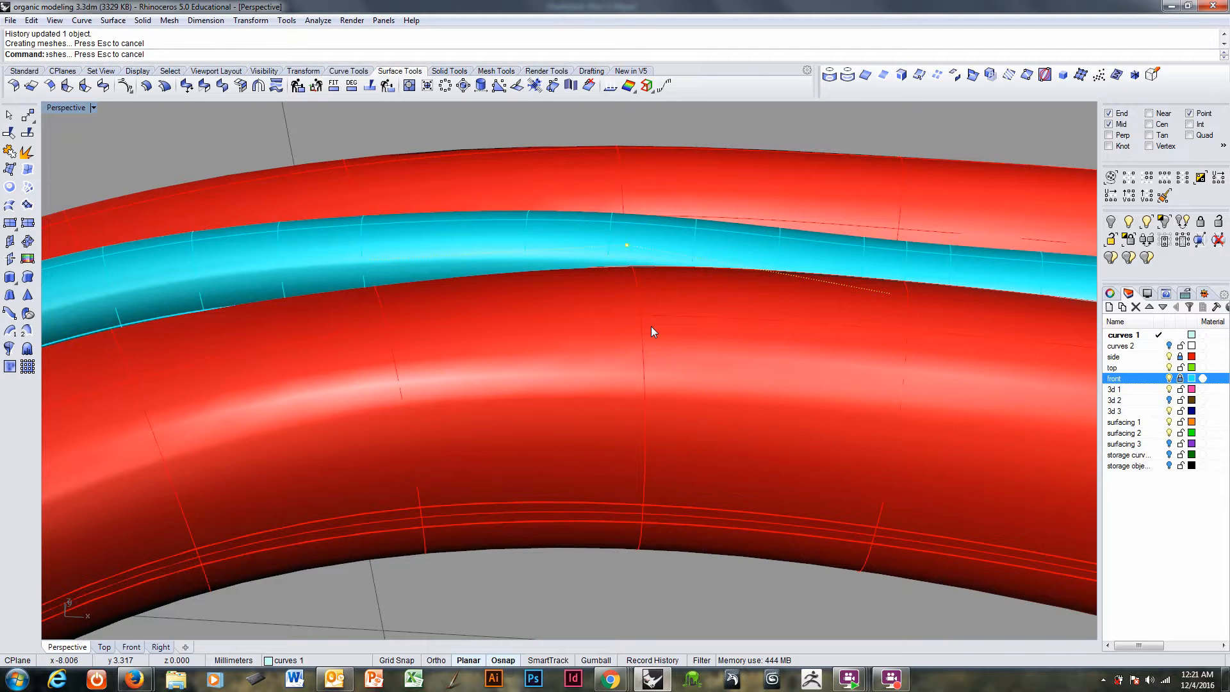
# - Select the next control point, where the pipe sinks into the red body, and raise it straight up by about 0.12 mm
pyautogui.moveTo(665, 329); pyautogui.dragTo(447, 295, button='right')
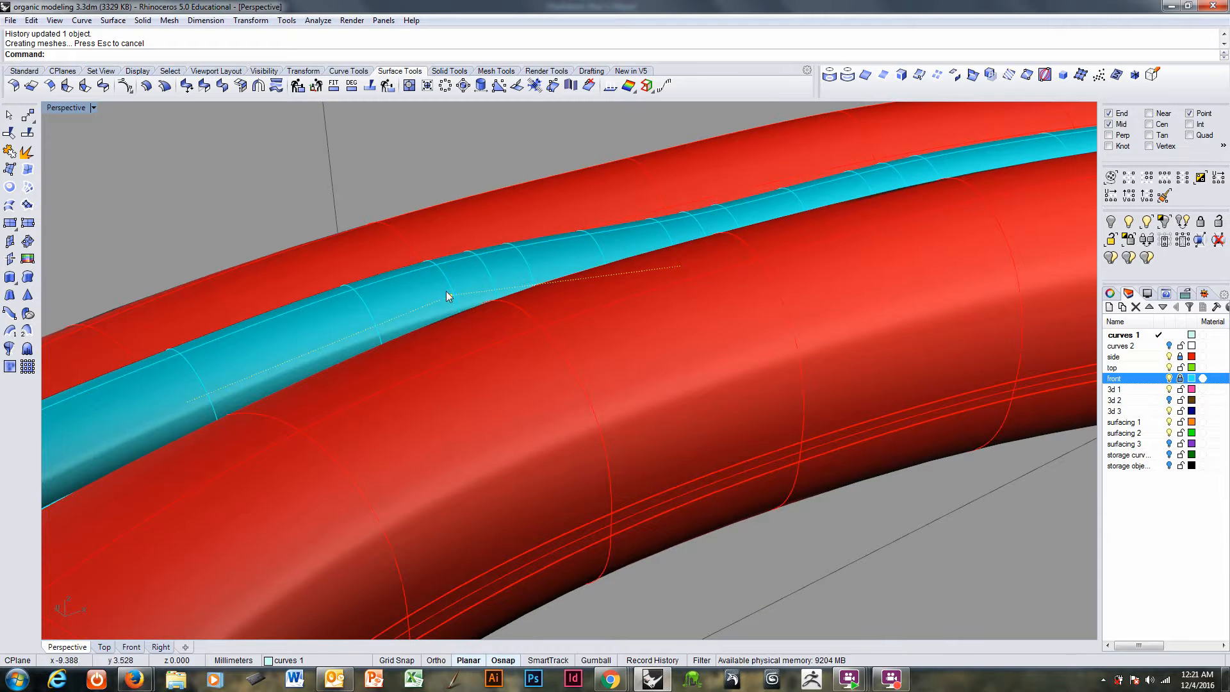
pyautogui.click(682, 266)
pyautogui.moveTo(714, 297)
pyautogui.mouseDown(button='right')
pyautogui.moveTo(701, 286)
pyautogui.moveTo(707, 295)
pyautogui.mouseUp(button='right')
pyautogui.write('m')
pyautogui.press('Return')
pyautogui.click(738, 359)
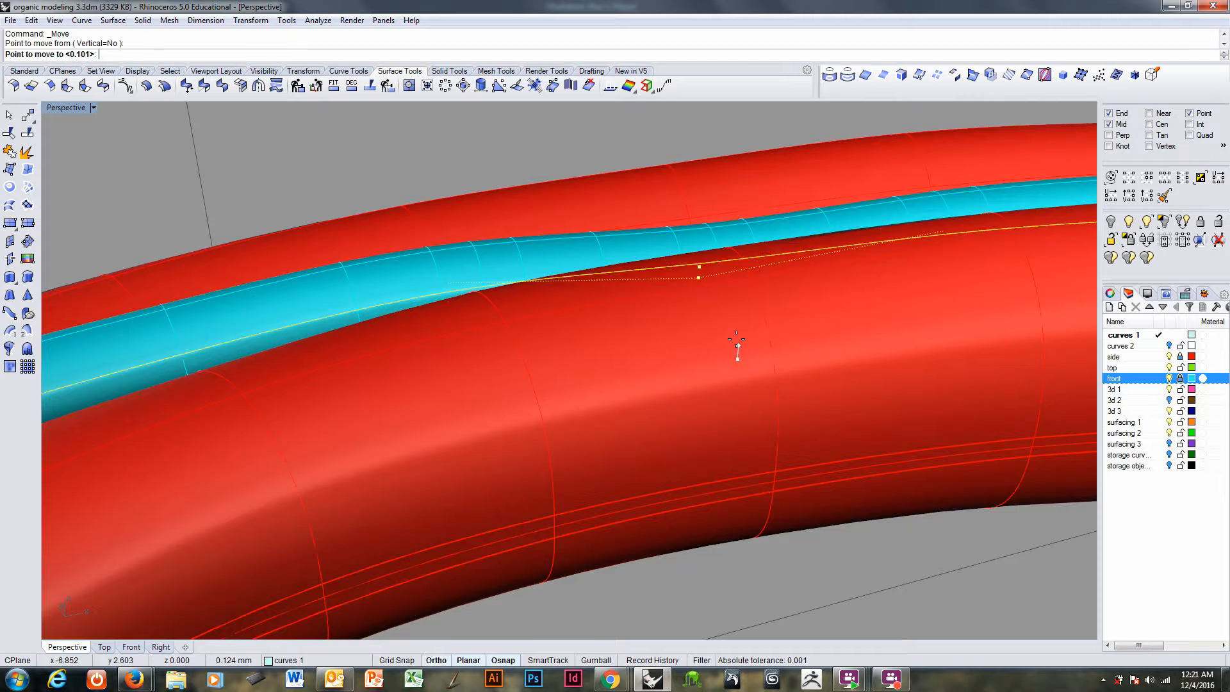
pyautogui.click(737, 334)
# - Raise the still-selected control point farther straight up in two moves of about 0.10 mm and 0.05 mm
pyautogui.moveTo(735, 335); pyautogui.dragTo(632, 338, button='right')
pyautogui.write('m')
pyautogui.press('Return')
pyautogui.click(656, 371)
pyautogui.click(655, 360)
pyautogui.write('m')
pyautogui.press('Return')
pyautogui.click(635, 358)
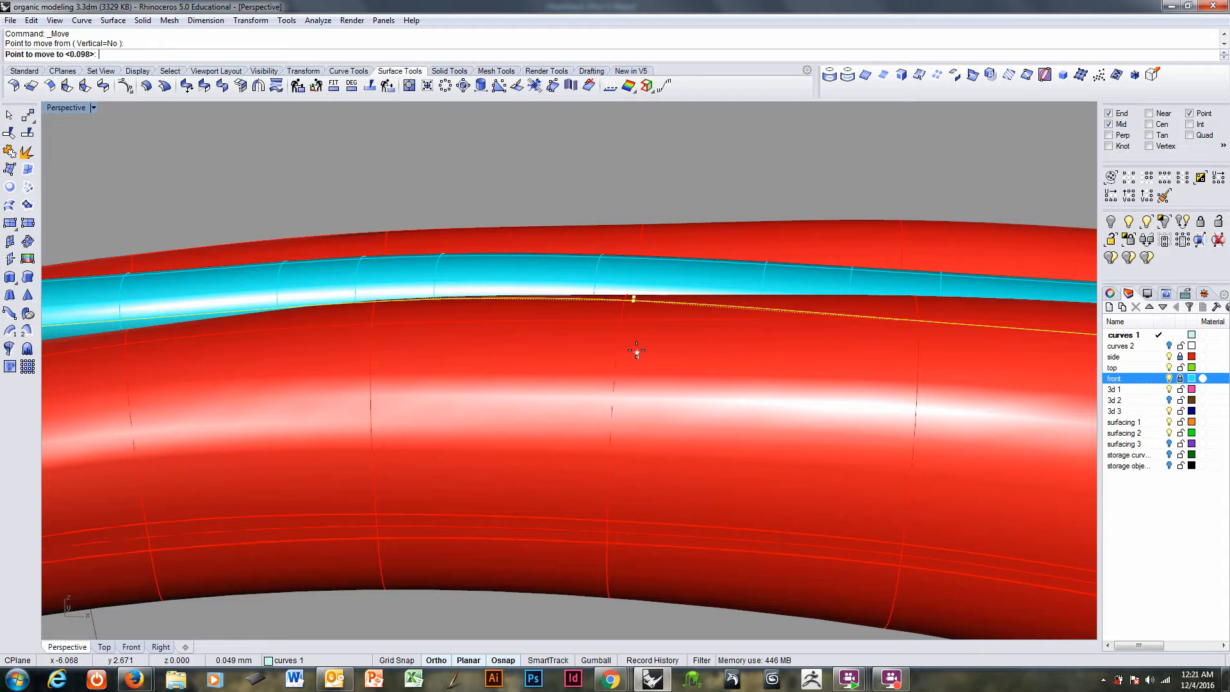
pyautogui.click(637, 350)
# - Check the pipe's fit from above and raise the same control point in two more moves, the second about 0.08 mm
pyautogui.write('m')
pyautogui.press('Return')
pyautogui.moveTo(639, 319); pyautogui.dragTo(655, 378, button='right')
pyautogui.click(640, 344)
pyautogui.click(640, 338)
pyautogui.write('m')
pyautogui.press('Return')
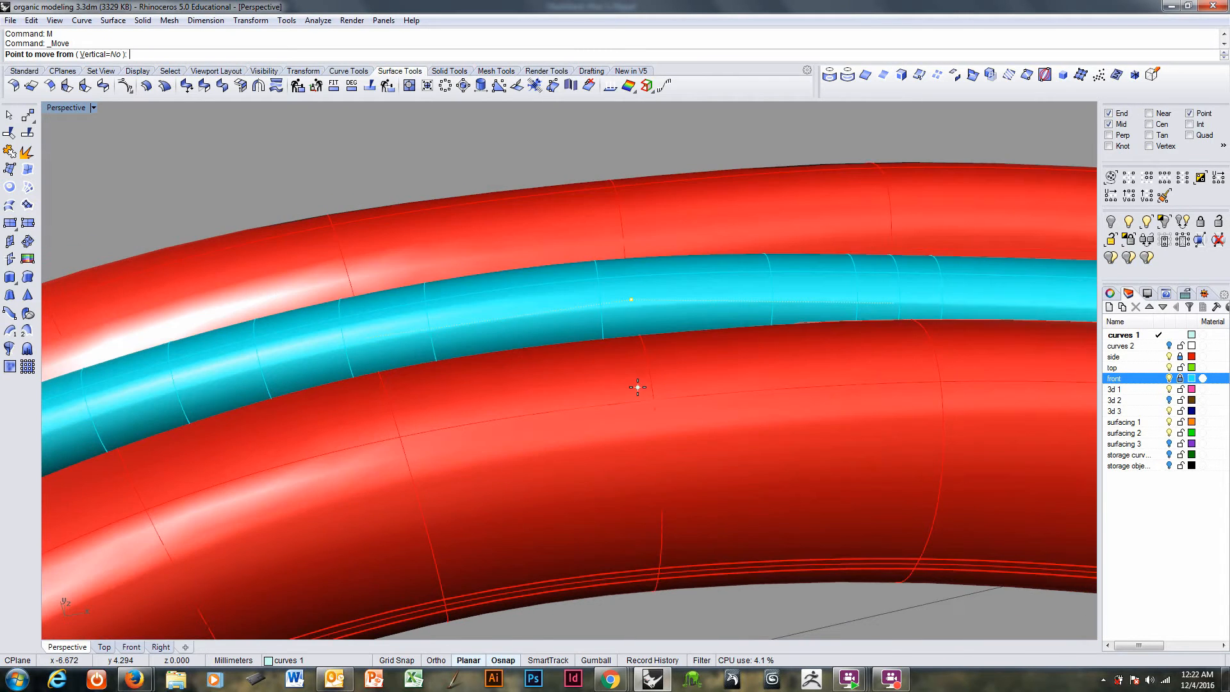
pyautogui.click(635, 387)
pyautogui.click(635, 382)
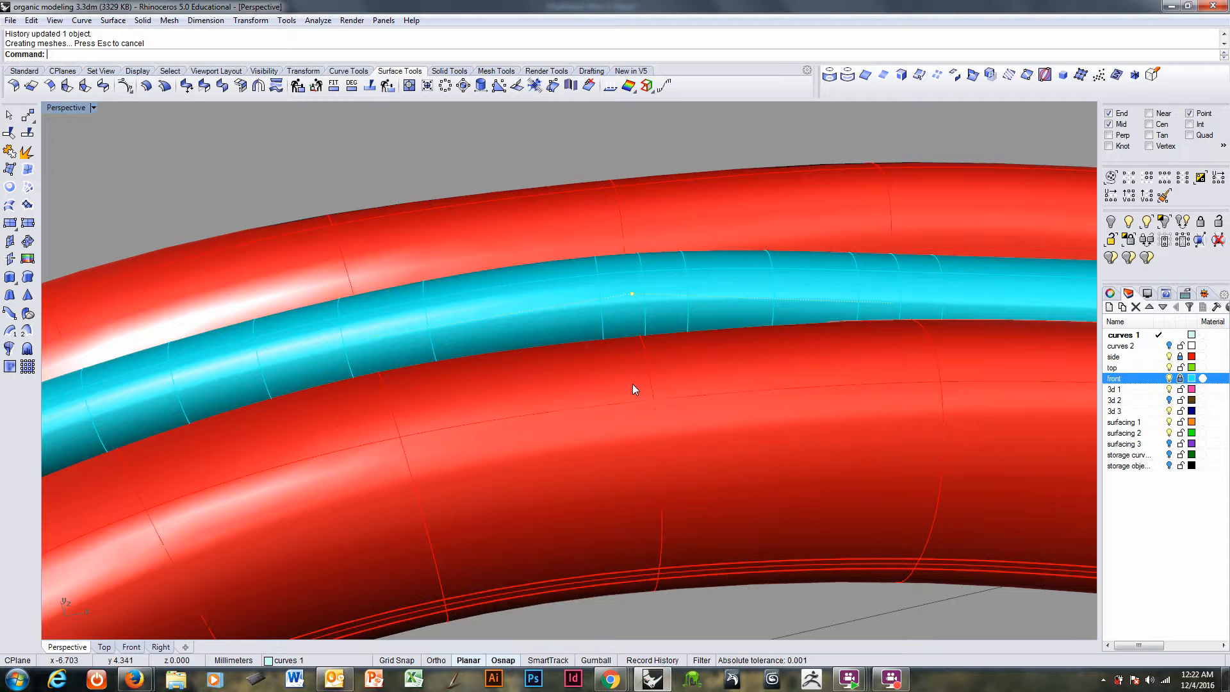
# - Fine-tune the same control point upward by about 0.04 mm and then by one more slight vertical move
pyautogui.rightClick(633, 384)
pyautogui.click(634, 385)
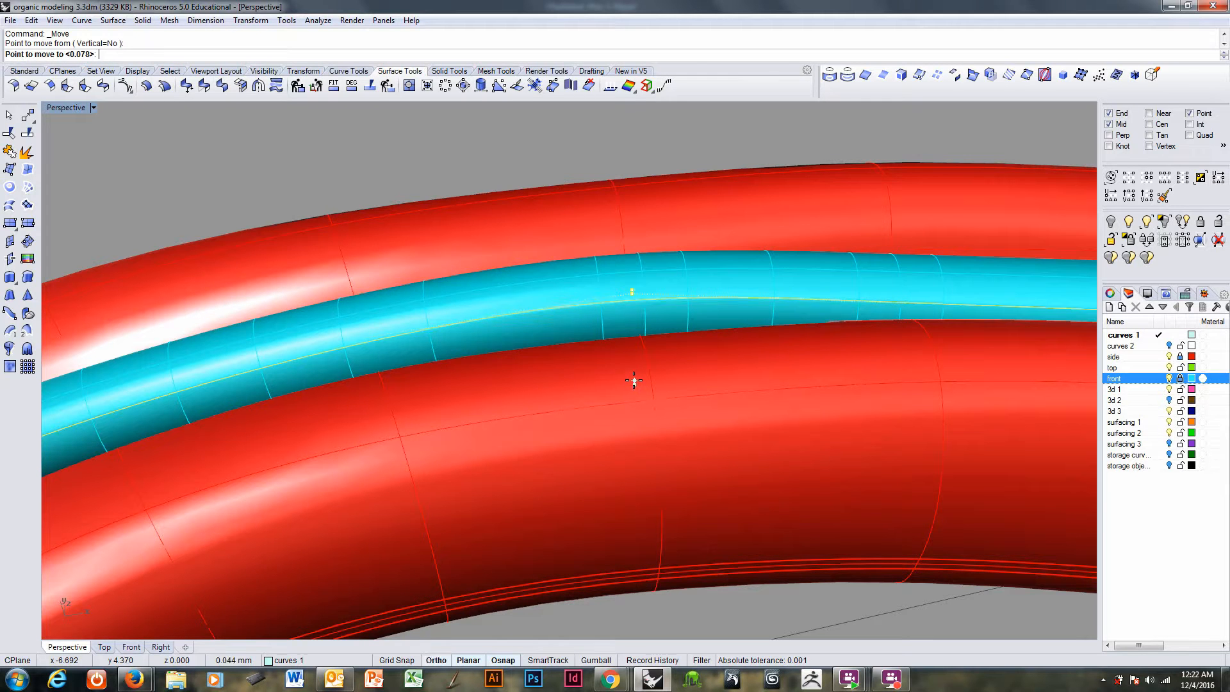
pyautogui.click(634, 380)
pyautogui.rightClick(633, 380)
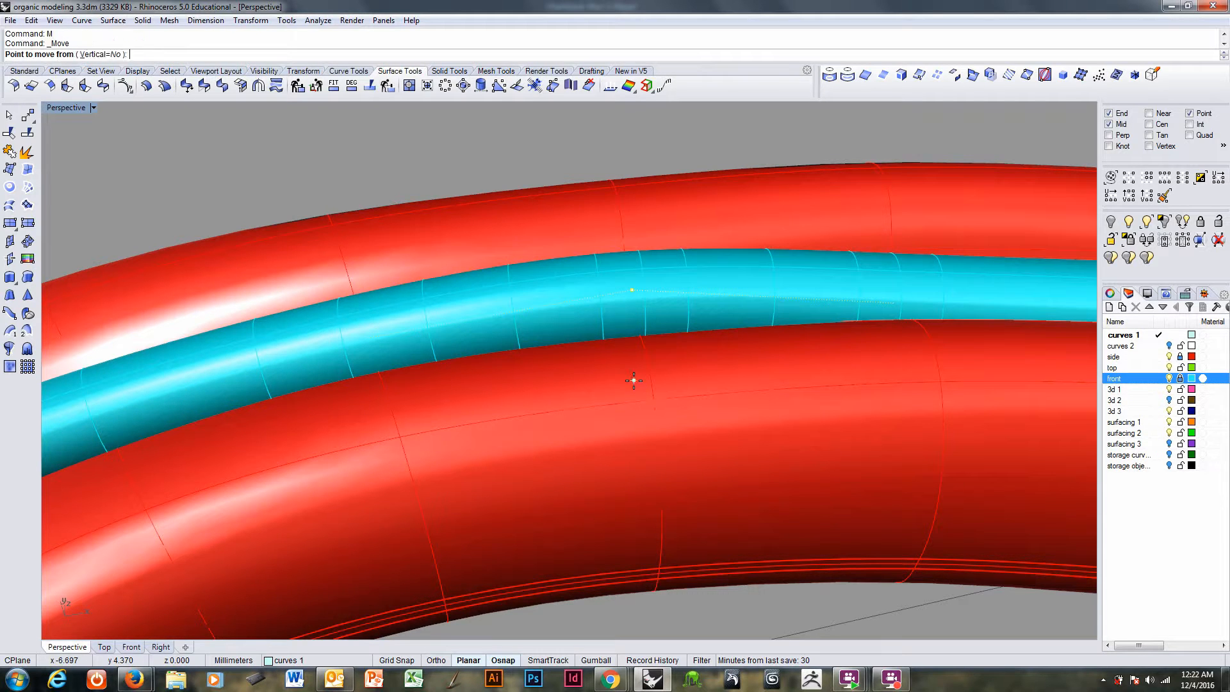
pyautogui.click(633, 378)
pyautogui.click(632, 376)
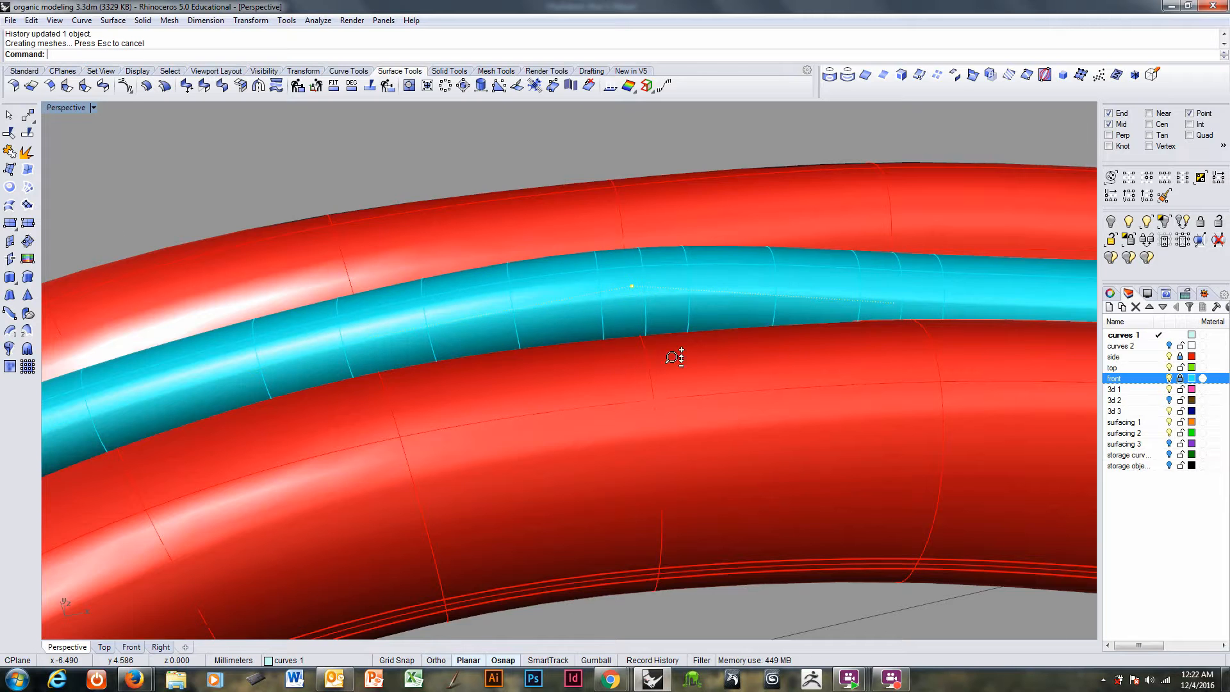
# - Select the groove curve's next control point in wireframe and raise it with the gumball in two small vertical moves in shaded display
pyautogui.moveTo(673, 351); pyautogui.dragTo(523, 253, button='right')
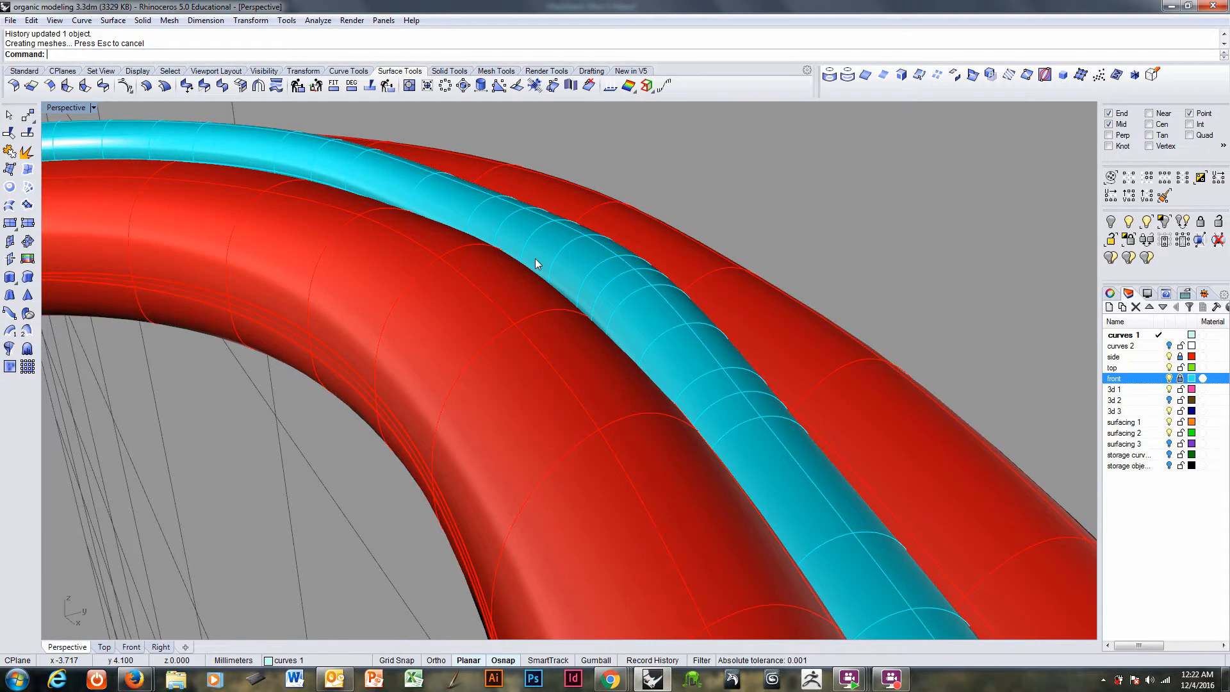
pyautogui.hotkey('ctrl', 'alt', 'w')
pyautogui.click(538, 251)
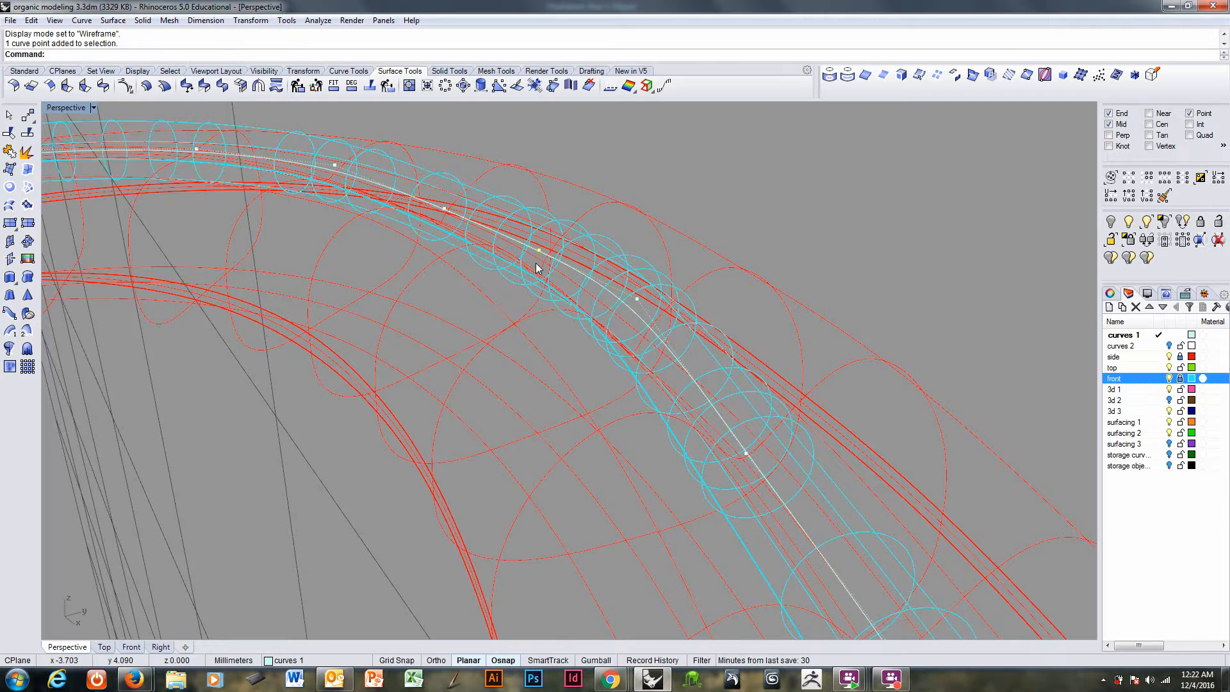
pyautogui.hotkey('ctrl', 'alt', 's')
pyautogui.moveTo(538, 282)
pyautogui.mouseDown(button='right')
pyautogui.moveTo(648, 264)
pyautogui.moveTo(617, 335)
pyautogui.mouseUp(button='right')
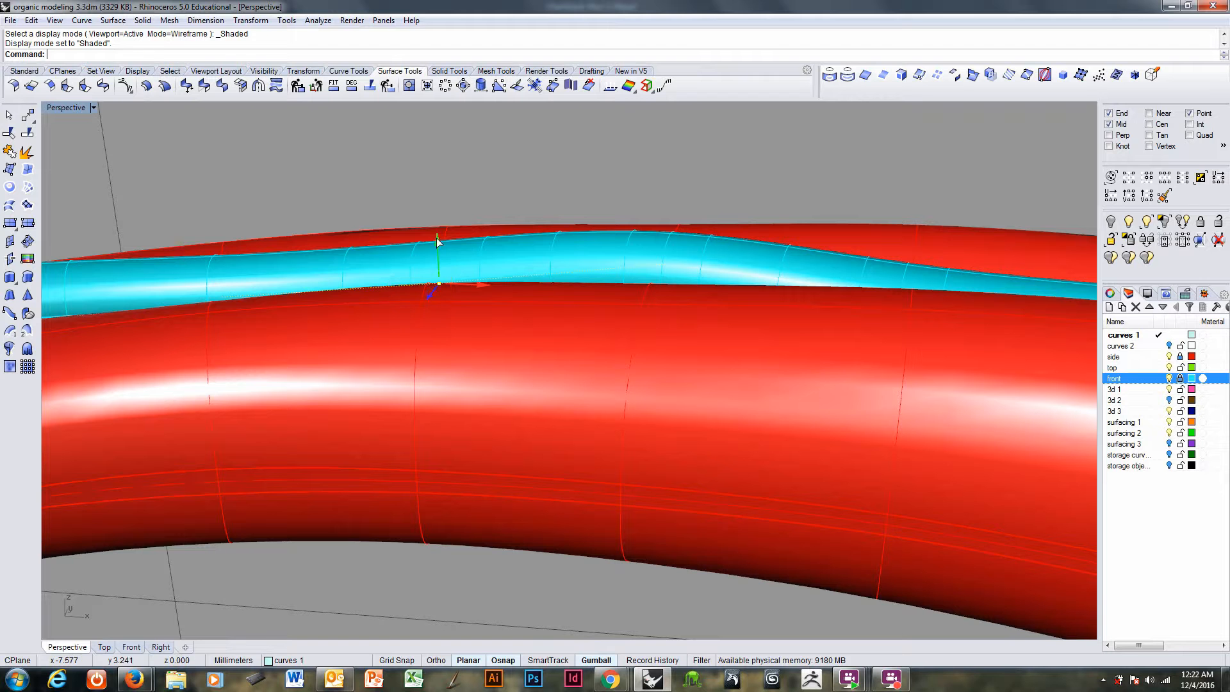
pyautogui.moveTo(437, 241); pyautogui.dragTo(435, 233)
pyautogui.moveTo(435, 233); pyautogui.dragTo(427, 259, button='right')
pyautogui.moveTo(419, 255); pyautogui.dragTo(418, 248)
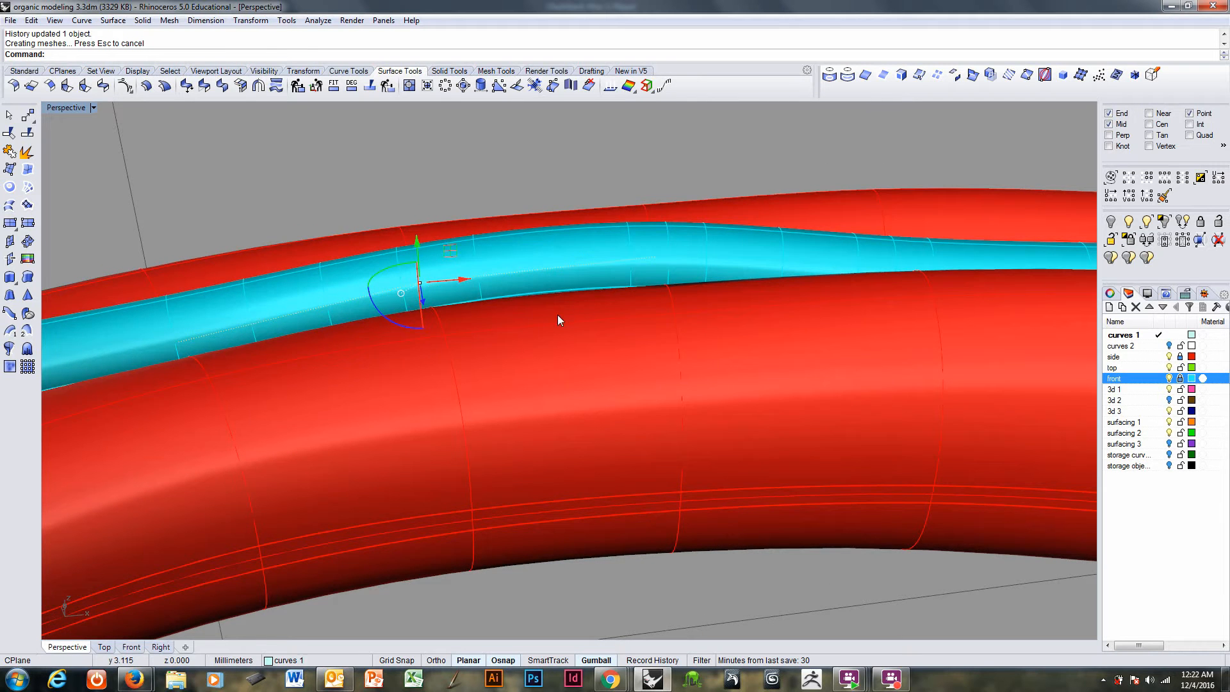
# - Select the adjacent control point on the pipe's rail curve and raise it slightly with the gumball
pyautogui.moveTo(558, 320); pyautogui.dragTo(457, 245, button='right')
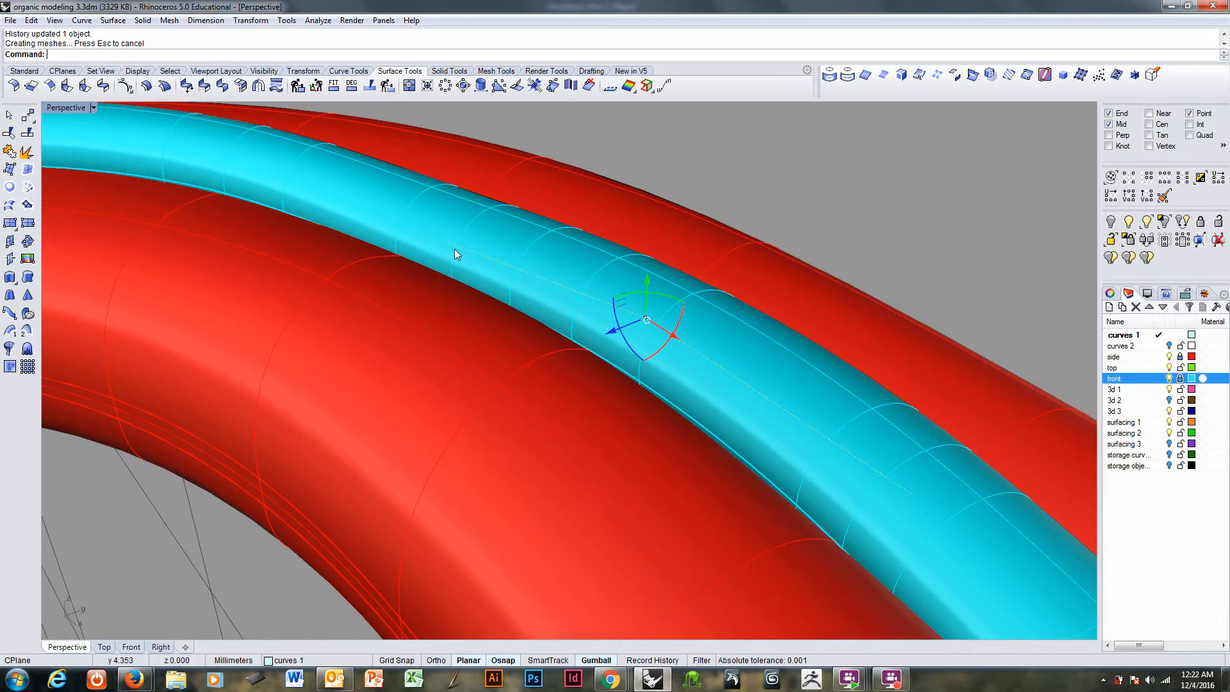
pyautogui.click(449, 244)
pyautogui.moveTo(443, 202); pyautogui.dragTo(443, 196)
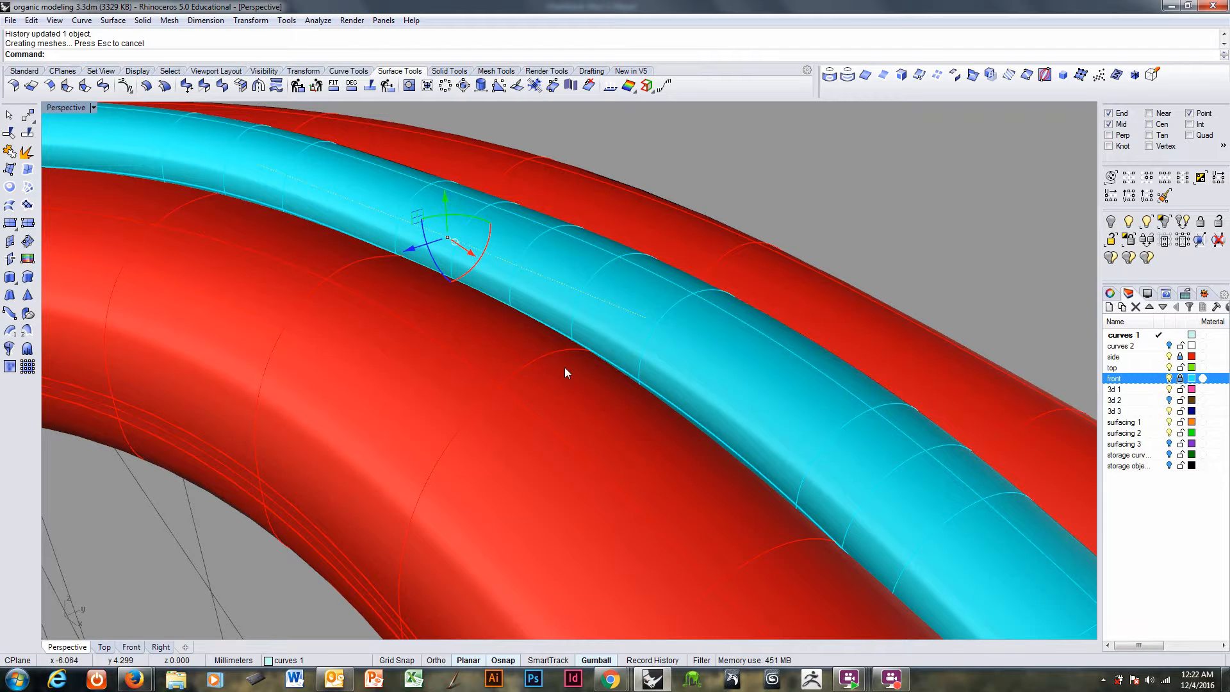
# - Select the control point just before the pipe narrows into the red body and nudge it slightly upward
pyautogui.moveTo(564, 368); pyautogui.dragTo(973, 415, button='right')
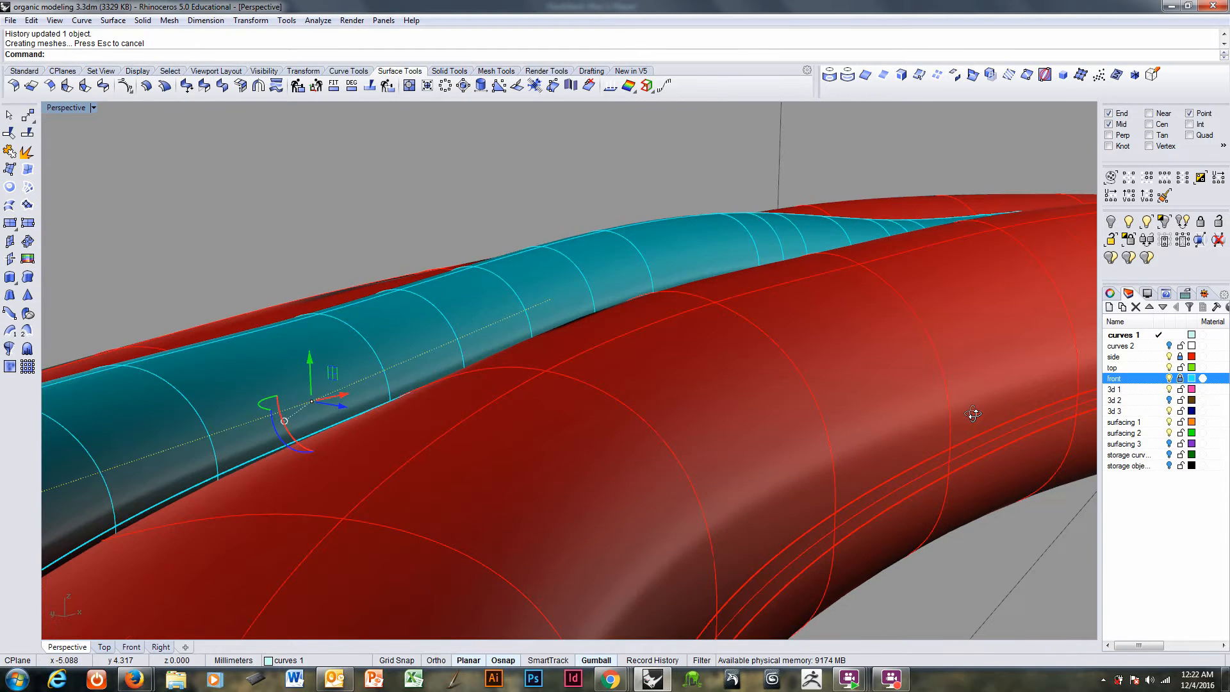
pyautogui.click(552, 301)
pyautogui.moveTo(618, 339)
pyautogui.mouseDown(button='right')
pyautogui.moveTo(637, 433)
pyautogui.moveTo(605, 385)
pyautogui.moveTo(562, 415)
pyautogui.moveTo(686, 404)
pyautogui.moveTo(528, 415)
pyautogui.moveTo(580, 472)
pyautogui.moveTo(628, 359)
pyautogui.mouseUp(button='right')
pyautogui.click(575, 269)
pyautogui.moveTo(574, 272); pyautogui.dragTo(616, 338, button='right')
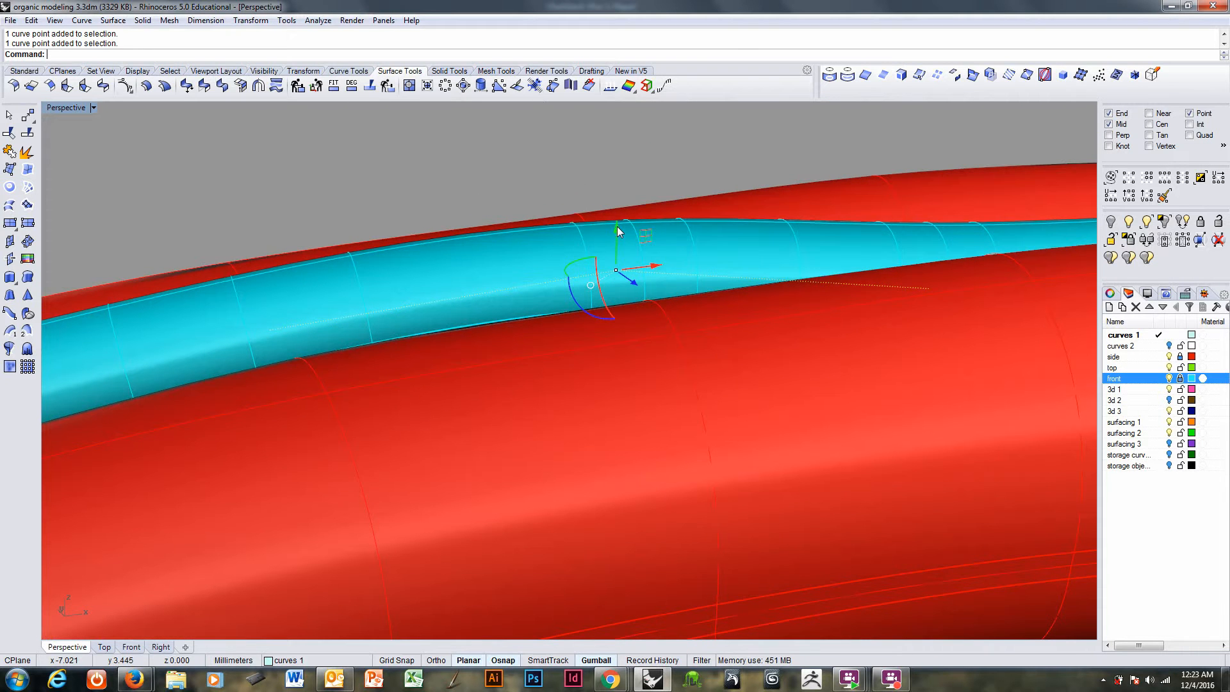
pyautogui.moveTo(618, 228); pyautogui.dragTo(617, 227)
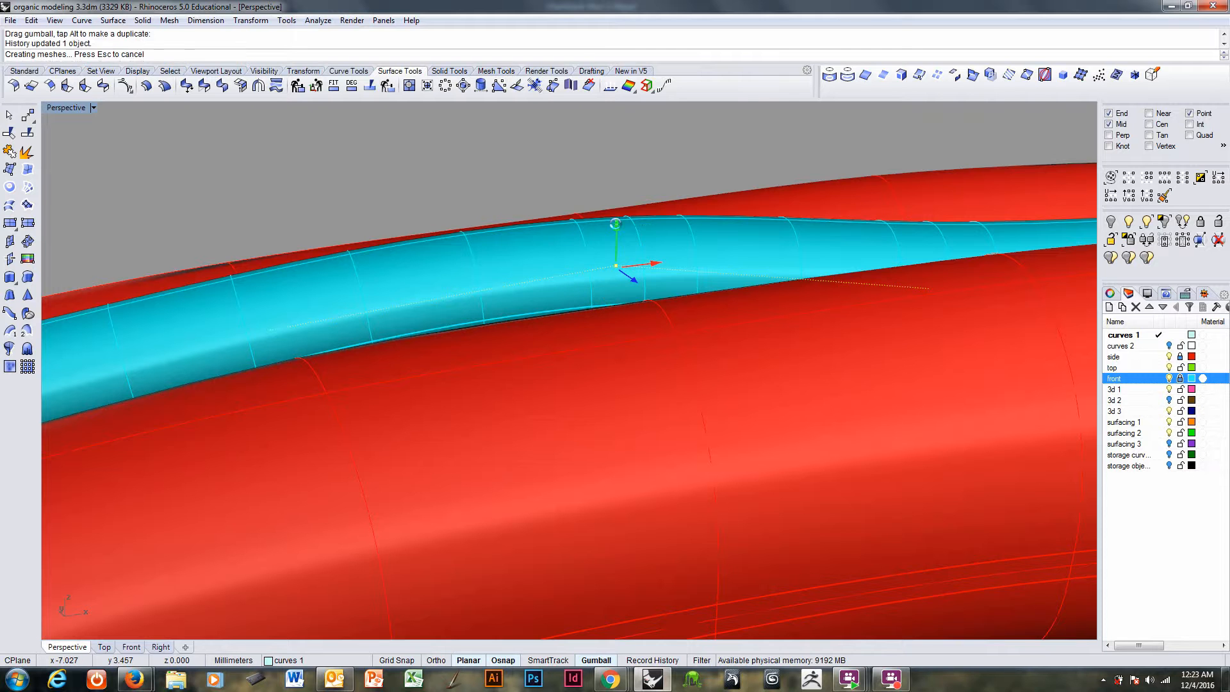
# - Select the following control point, where the pipe sinks between the red forms, and raise it vertically with the gumball
pyautogui.moveTo(532, 303); pyautogui.dragTo(621, 368, button='right')
pyautogui.scroll(-4, 622, 369)
pyautogui.moveTo(783, 396); pyautogui.dragTo(692, 392, button='right')
pyautogui.scroll(3, 577, 364)
pyautogui.scroll(2, 577, 364)
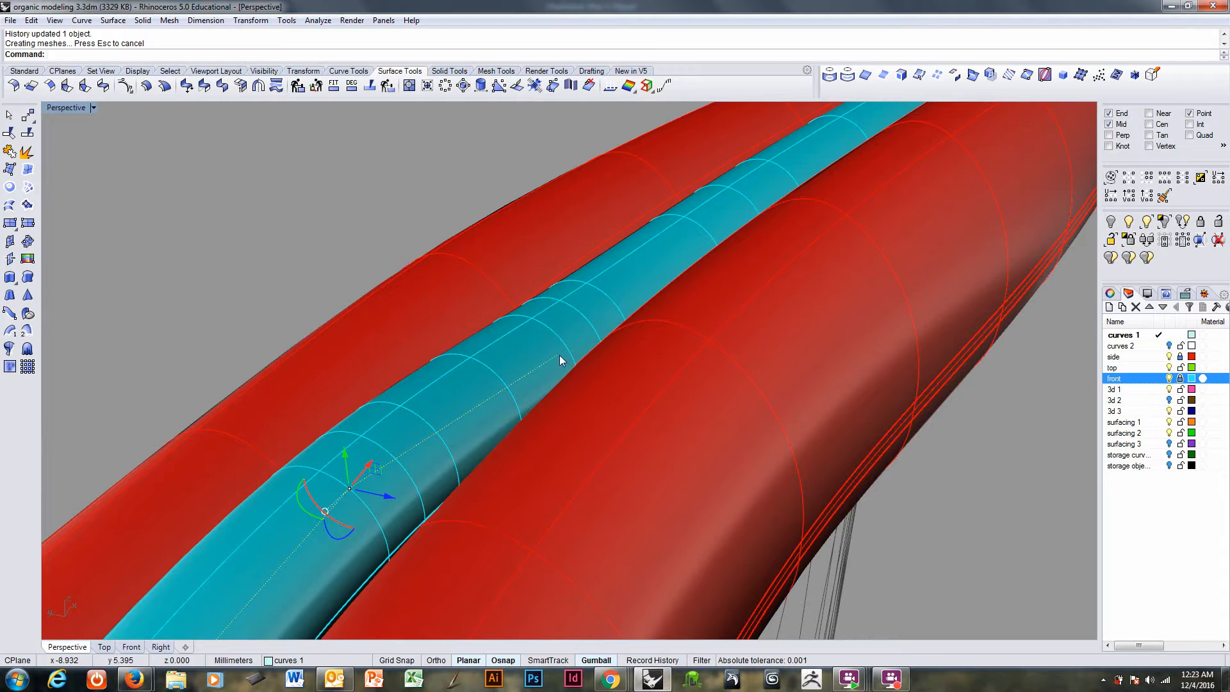
pyautogui.moveTo(552, 319); pyautogui.dragTo(552, 295)
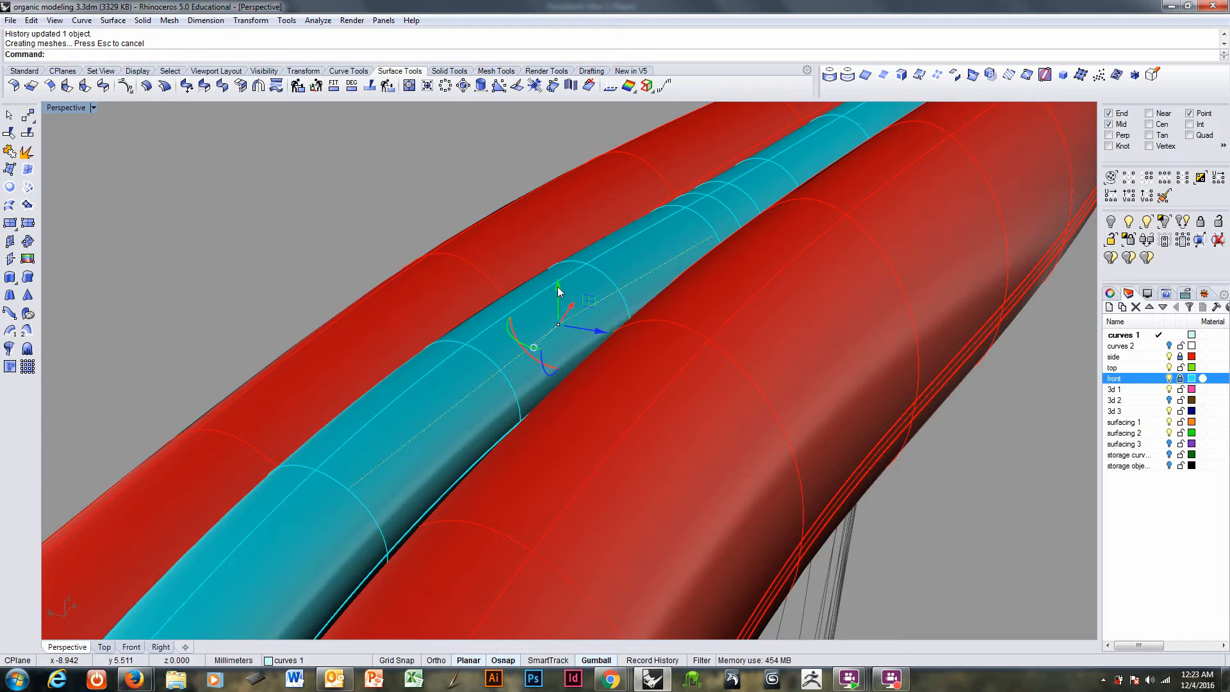
# - Select the next rail curve control point and adjust its height with the gumball to lift the pipe out of the groove
pyautogui.moveTo(558, 292); pyautogui.dragTo(436, 388, button='right')
pyautogui.click(445, 449)
pyautogui.moveTo(428, 381); pyautogui.dragTo(435, 384)
pyautogui.moveTo(543, 395); pyautogui.dragTo(448, 363, button='right')
pyautogui.moveTo(432, 343); pyautogui.dragTo(428, 311)
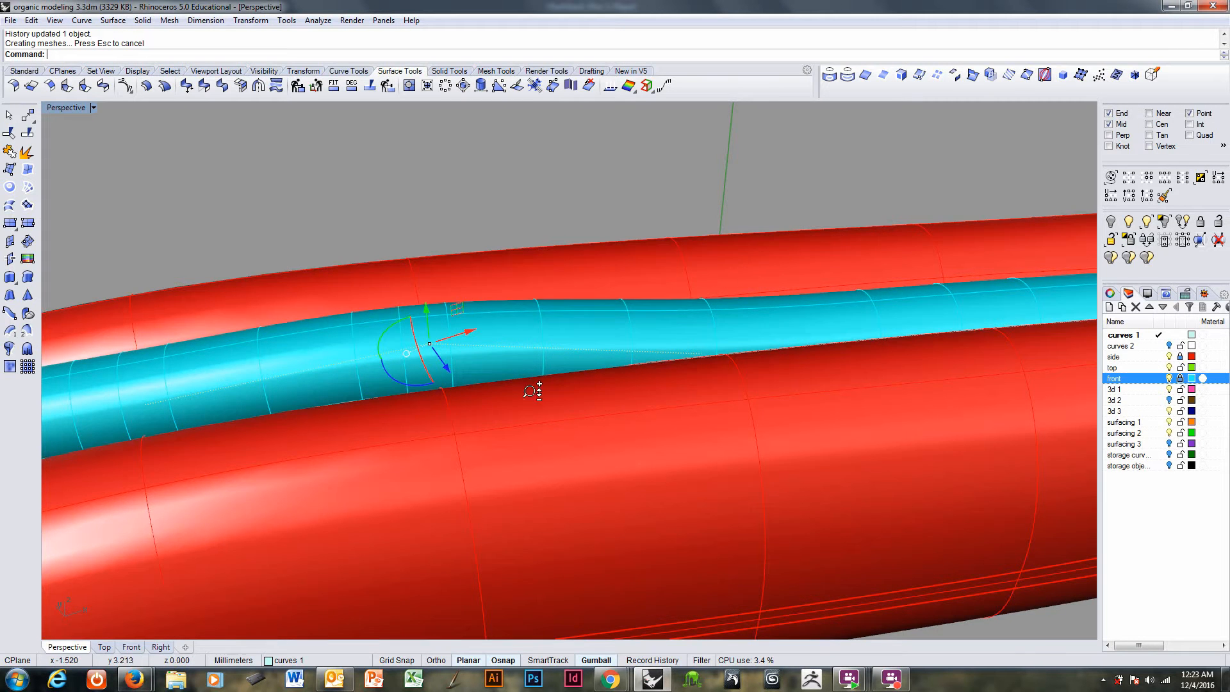
# - Raise the control point at the pipe's next dip vertically with the gumball
pyautogui.moveTo(536, 384); pyautogui.dragTo(647, 378, button='right')
pyautogui.scroll(2, 645, 368)
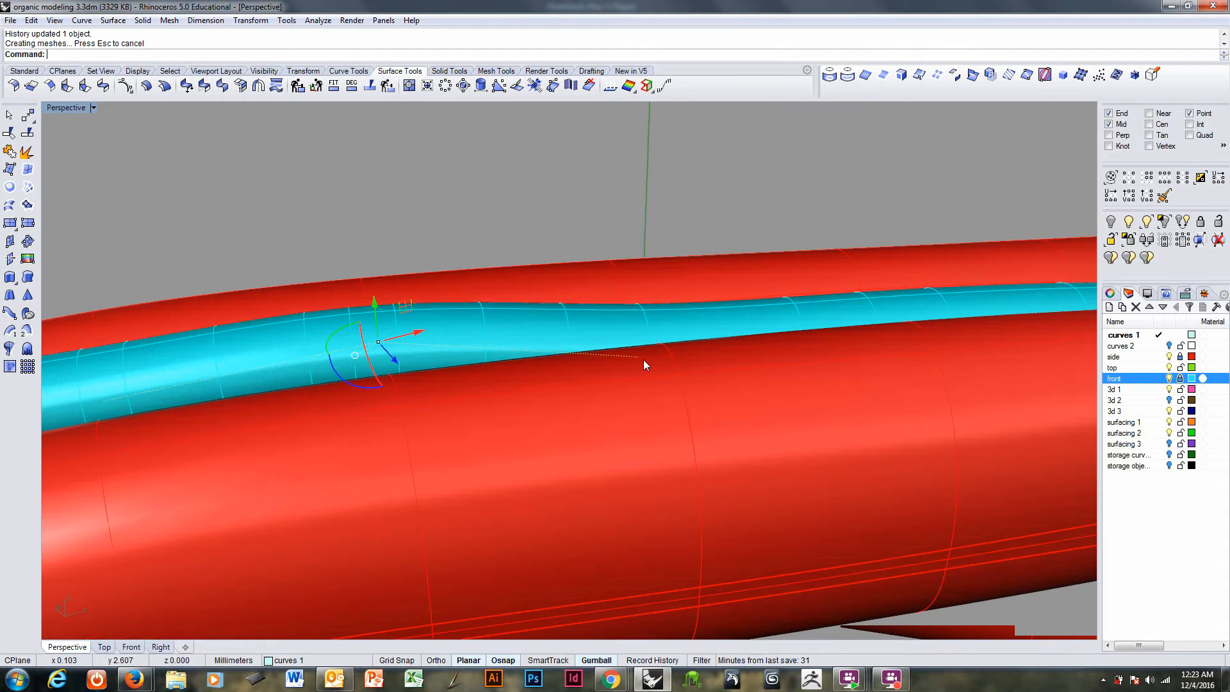
pyautogui.click(640, 357)
pyautogui.moveTo(640, 329); pyautogui.dragTo(639, 287)
# - Select the following control point along the groove and raise it with one larger and two slight vertical gumball moves
pyautogui.moveTo(643, 297); pyautogui.dragTo(876, 360, button='right')
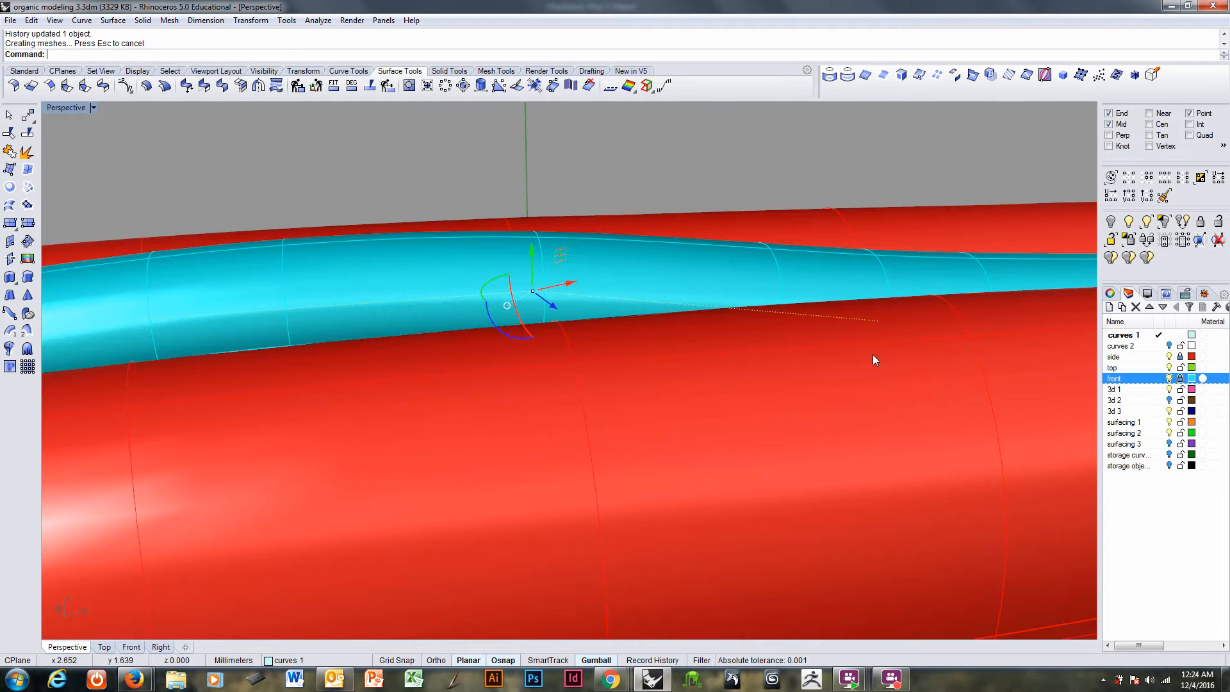
pyautogui.click(878, 322)
pyautogui.moveTo(887, 289); pyautogui.dragTo(886, 249)
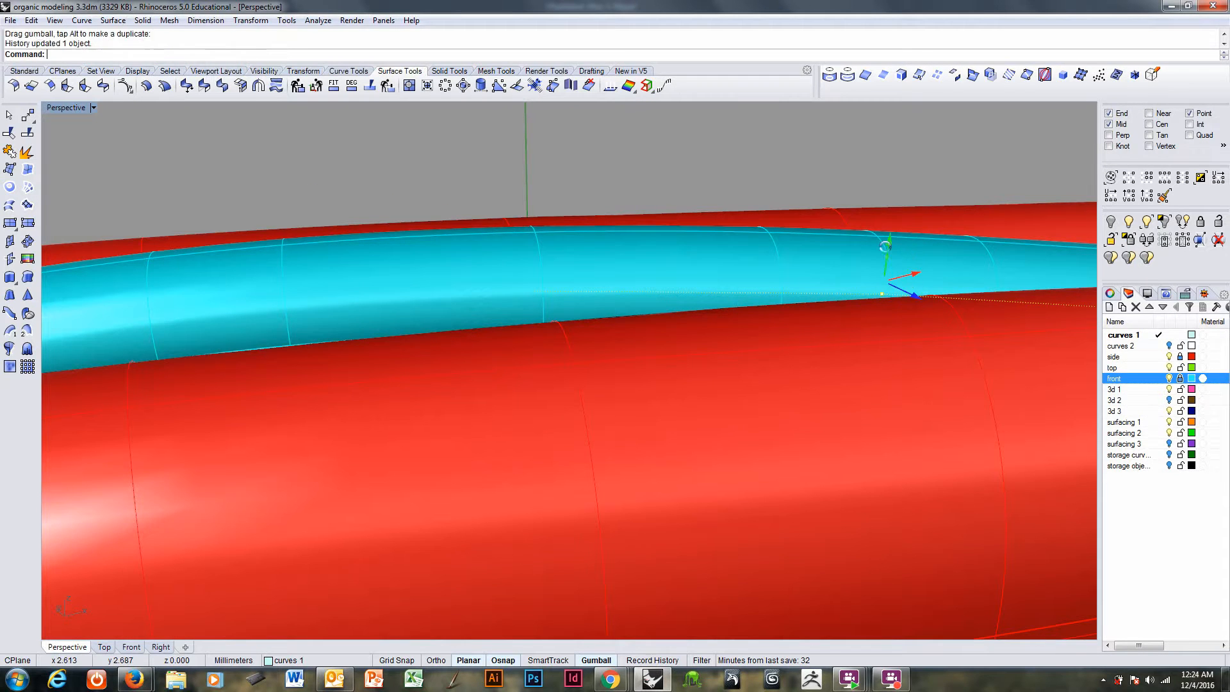
pyautogui.moveTo(886, 257); pyautogui.dragTo(660, 322, button='right')
pyautogui.moveTo(660, 321); pyautogui.dragTo(659, 317)
pyautogui.moveTo(661, 326); pyautogui.dragTo(660, 371, button='right')
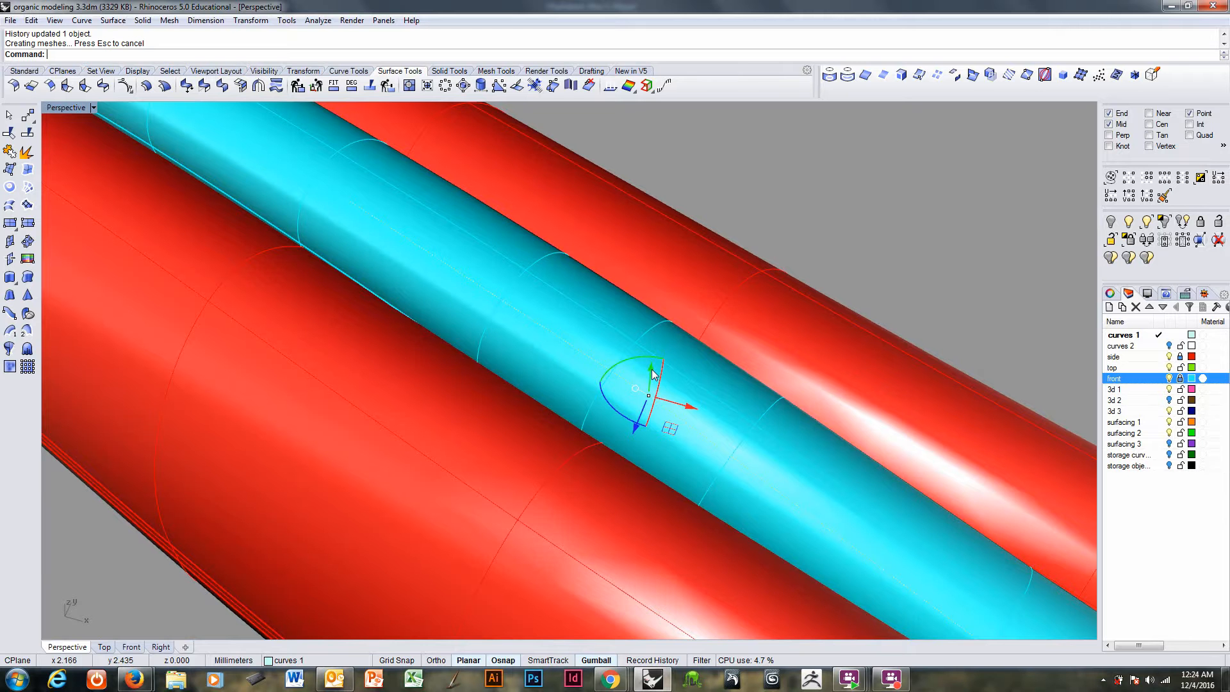
pyautogui.moveTo(652, 374); pyautogui.dragTo(653, 368)
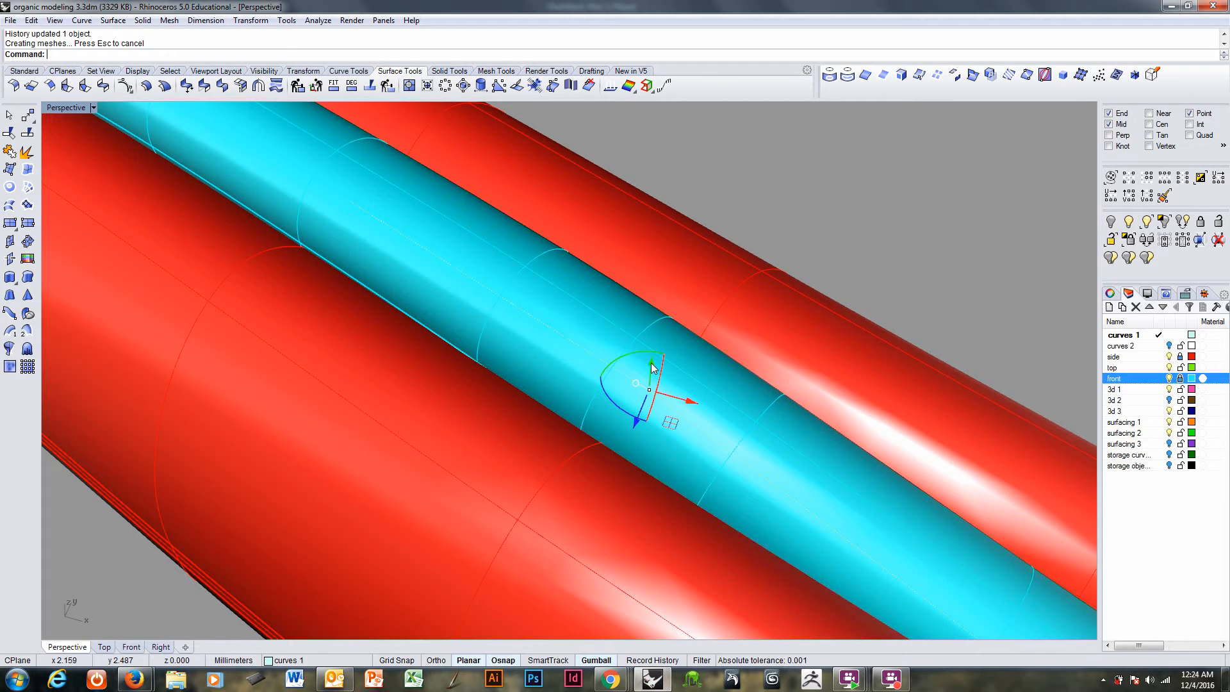
# - Raise the next control point in three vertical gumball moves and lower it slightly after checking the pipe from the opposite side
pyautogui.moveTo(651, 366); pyautogui.dragTo(741, 407, button='right')
pyautogui.click(708, 331)
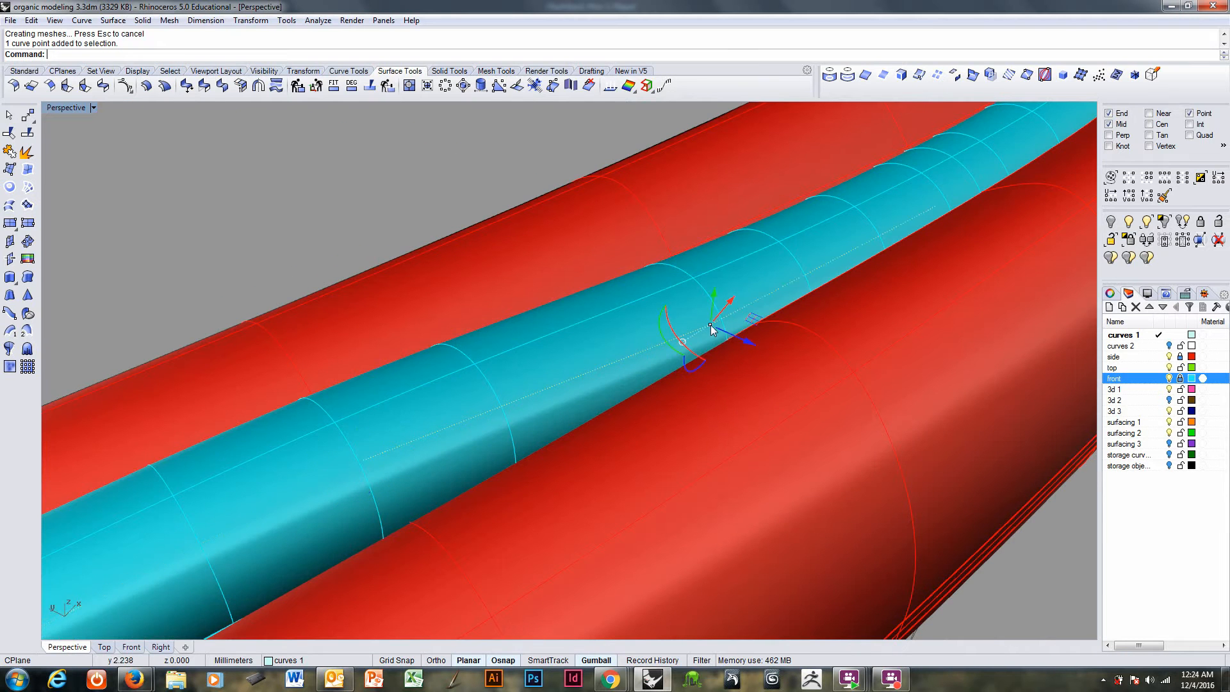
pyautogui.moveTo(709, 328); pyautogui.dragTo(714, 294, button='right')
pyautogui.moveTo(713, 295); pyautogui.dragTo(716, 265)
pyautogui.moveTo(803, 354); pyautogui.dragTo(720, 272, button='right')
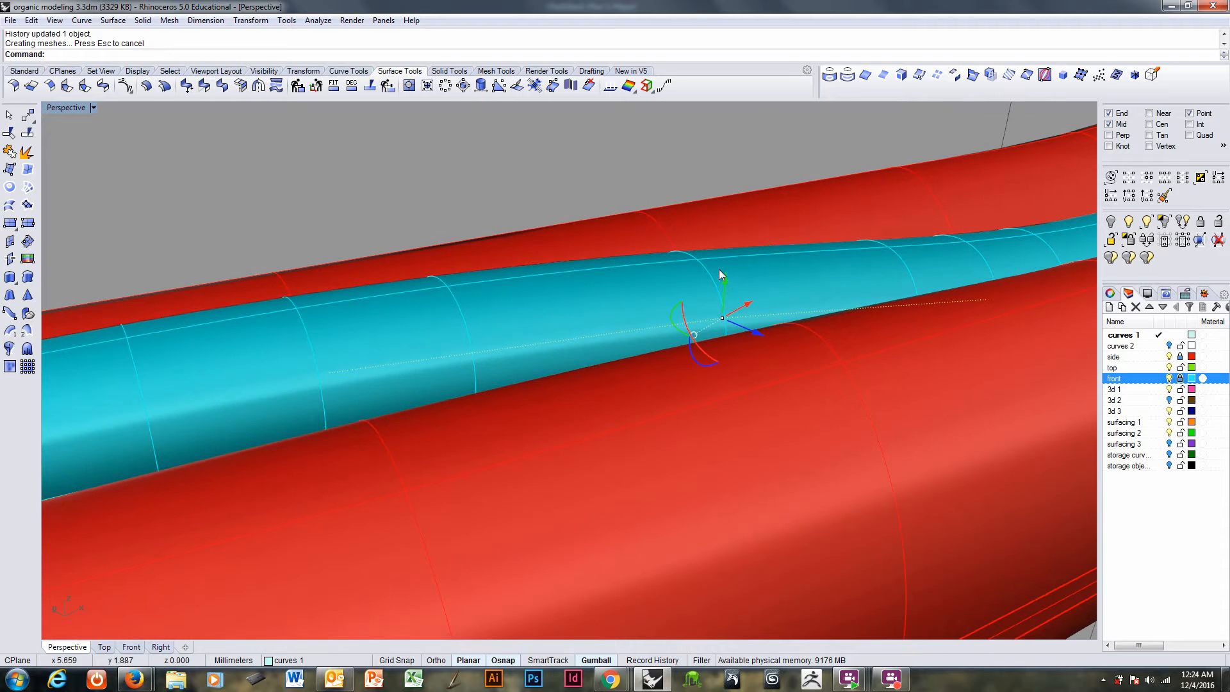
pyautogui.moveTo(724, 280); pyautogui.dragTo(725, 270)
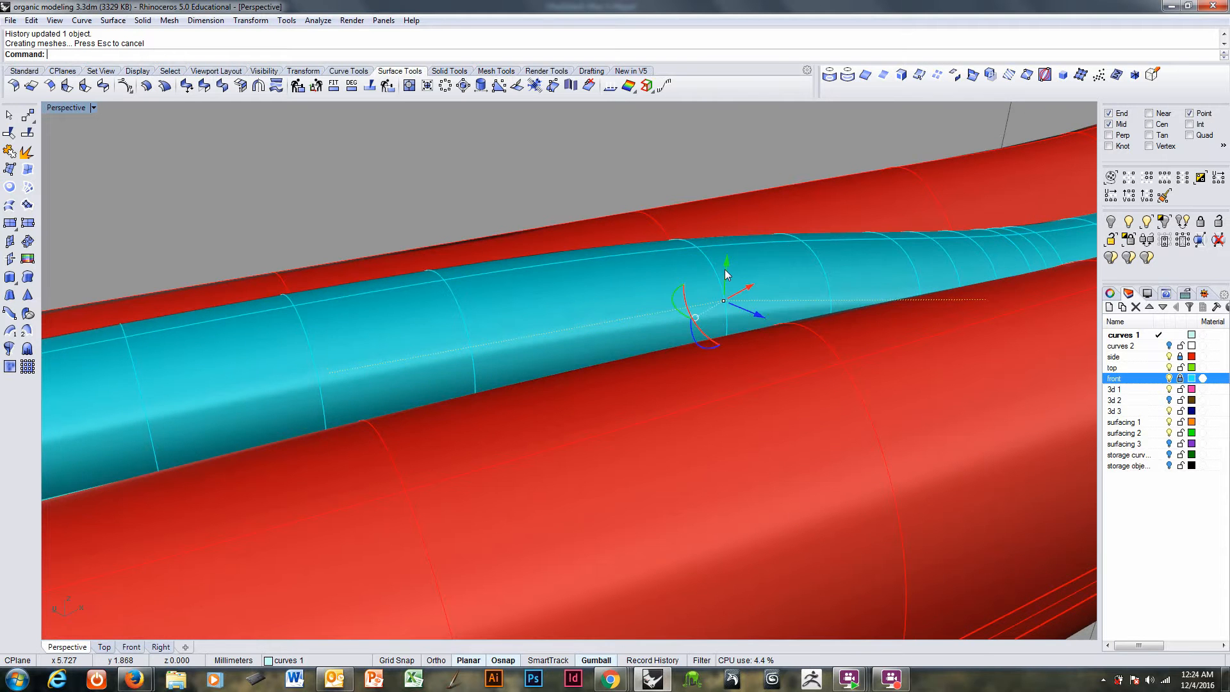
pyautogui.moveTo(794, 396); pyautogui.dragTo(755, 349, button='right')
pyautogui.moveTo(740, 296); pyautogui.dragTo(740, 286)
pyautogui.moveTo(766, 326); pyautogui.dragTo(425, 271, button='right')
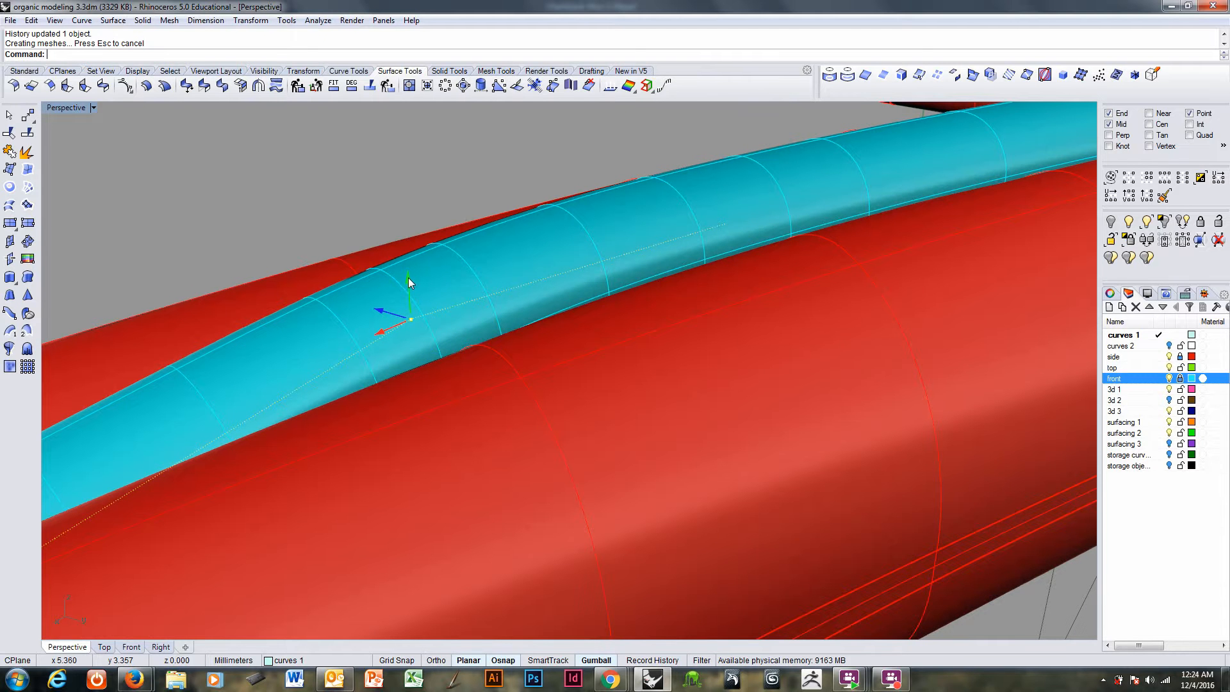
pyautogui.moveTo(408, 282); pyautogui.dragTo(408, 283)
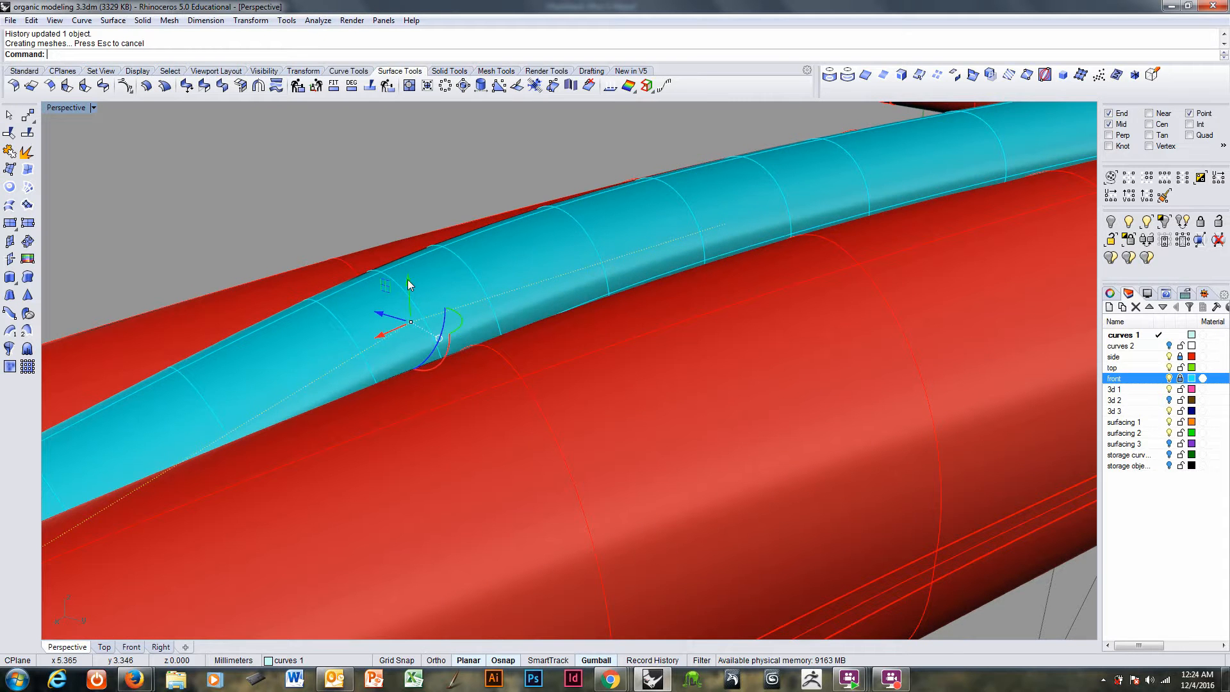
# - Go back to the previously raised control point on the rail curve and lower it vertically with the gumball
pyautogui.moveTo(824, 312); pyautogui.dragTo(579, 266, button='right')
pyautogui.click(582, 207)
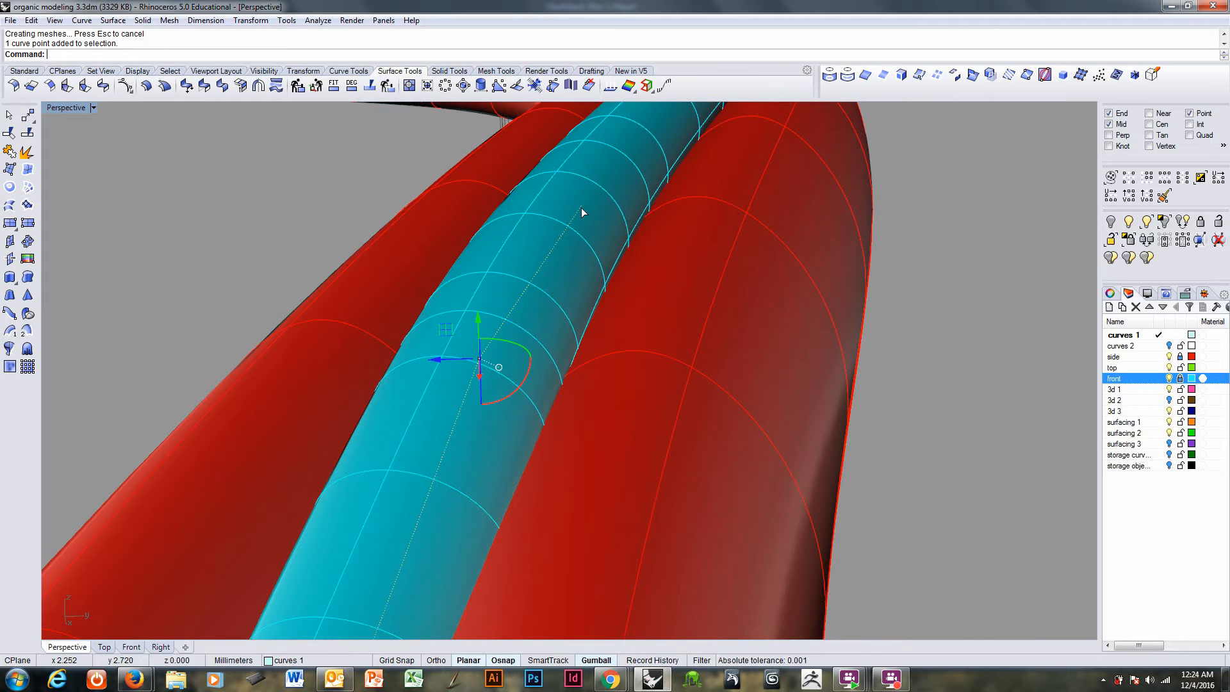
pyautogui.moveTo(583, 163); pyautogui.dragTo(594, 191)
# - Select the next control point back along the groove and lower it very slightly with the gumball
pyautogui.moveTo(745, 205); pyautogui.dragTo(522, 324, button='right')
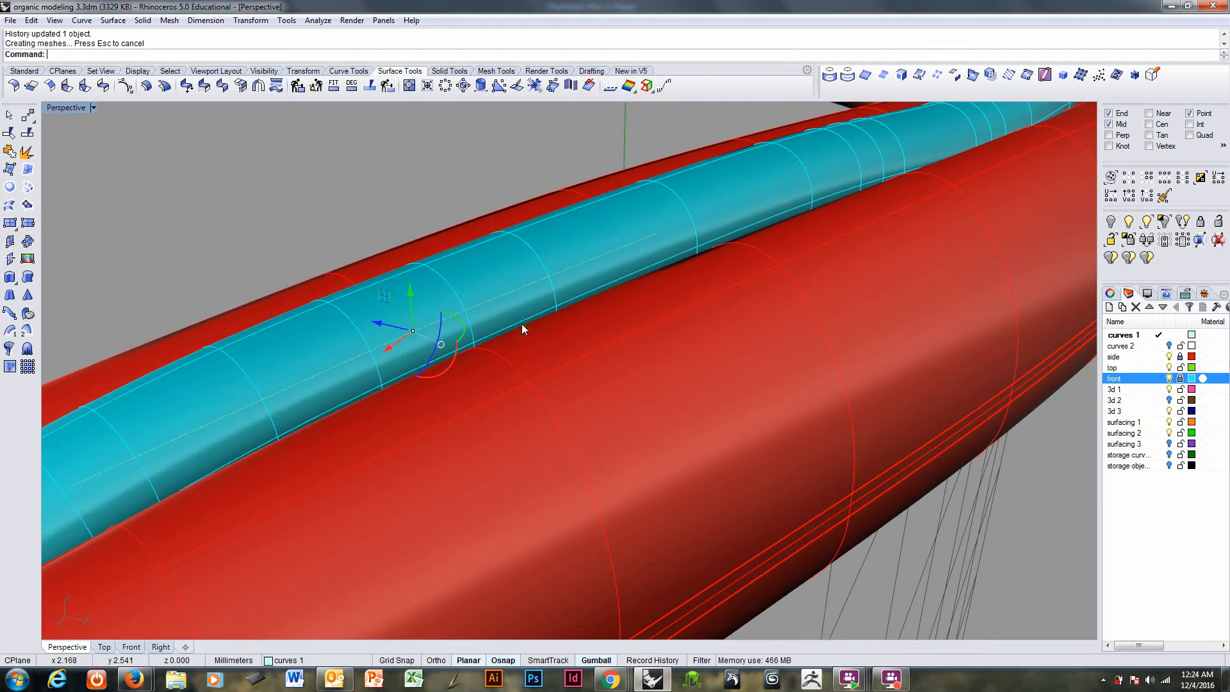
pyautogui.click(655, 235)
pyautogui.moveTo(655, 191); pyautogui.dragTo(656, 194)
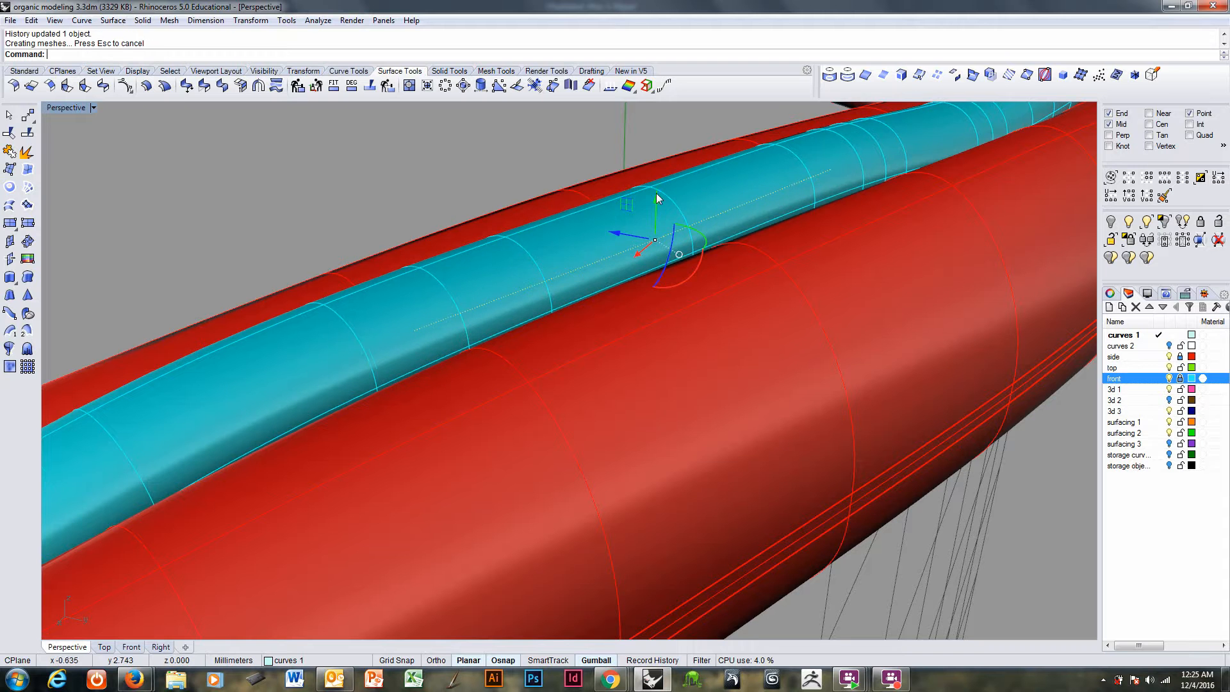
# - Lower the control point one farther back slightly with the gumball and check the pipe's fit from the other side
pyautogui.click(831, 171)
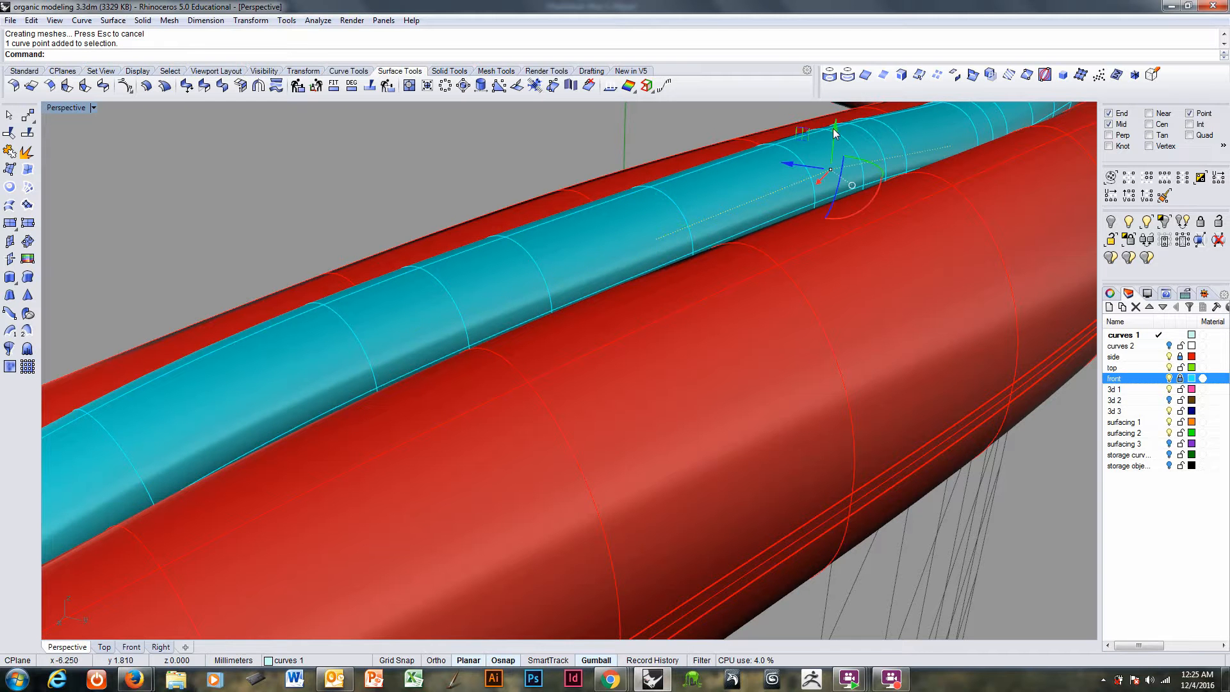
pyautogui.moveTo(835, 129); pyautogui.dragTo(835, 135)
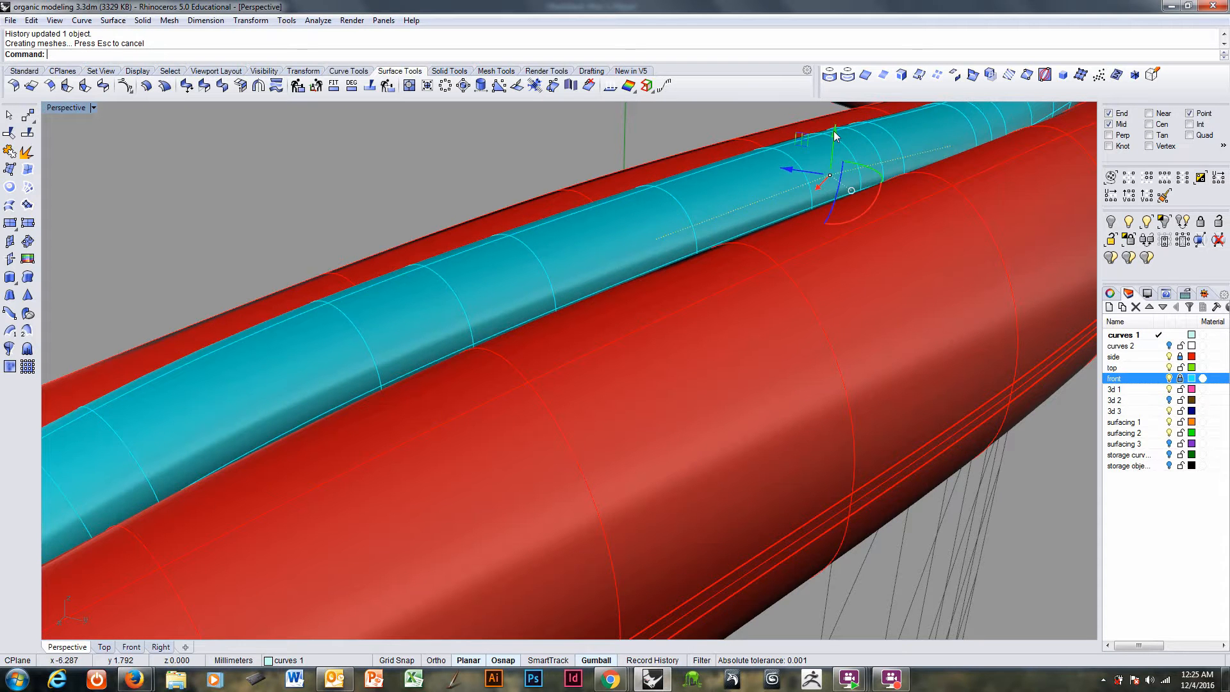
pyautogui.moveTo(812, 260); pyautogui.dragTo(823, 447, button='right')
pyautogui.scroll(8, 855, 397)
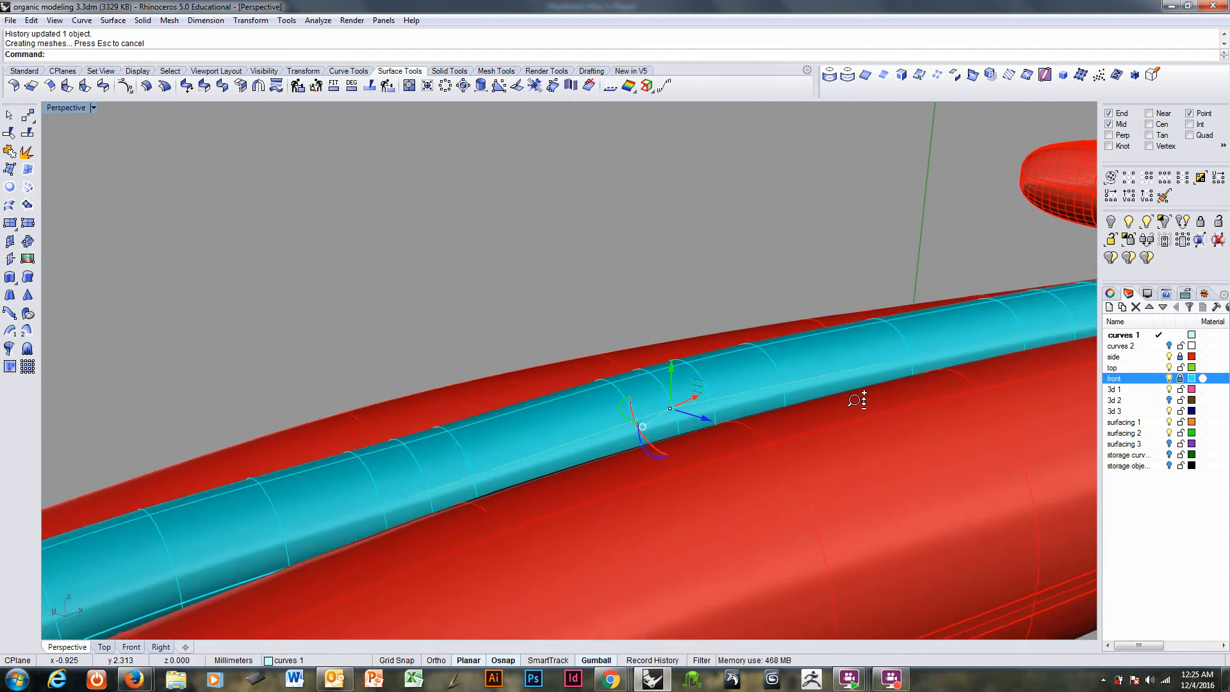
pyautogui.scroll(-2, 858, 397)
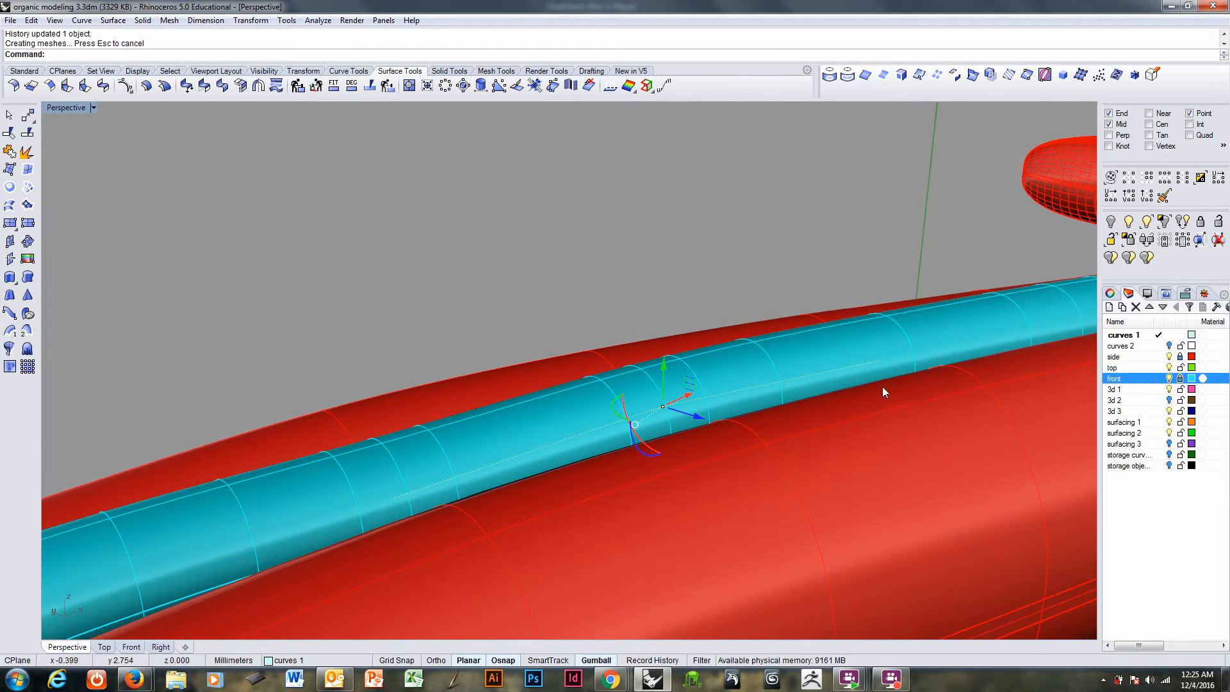
# - Select the next rail-curve control point along the groove and raise it slightly with the gumball
pyautogui.moveTo(883, 388); pyautogui.dragTo(893, 377, button='right')
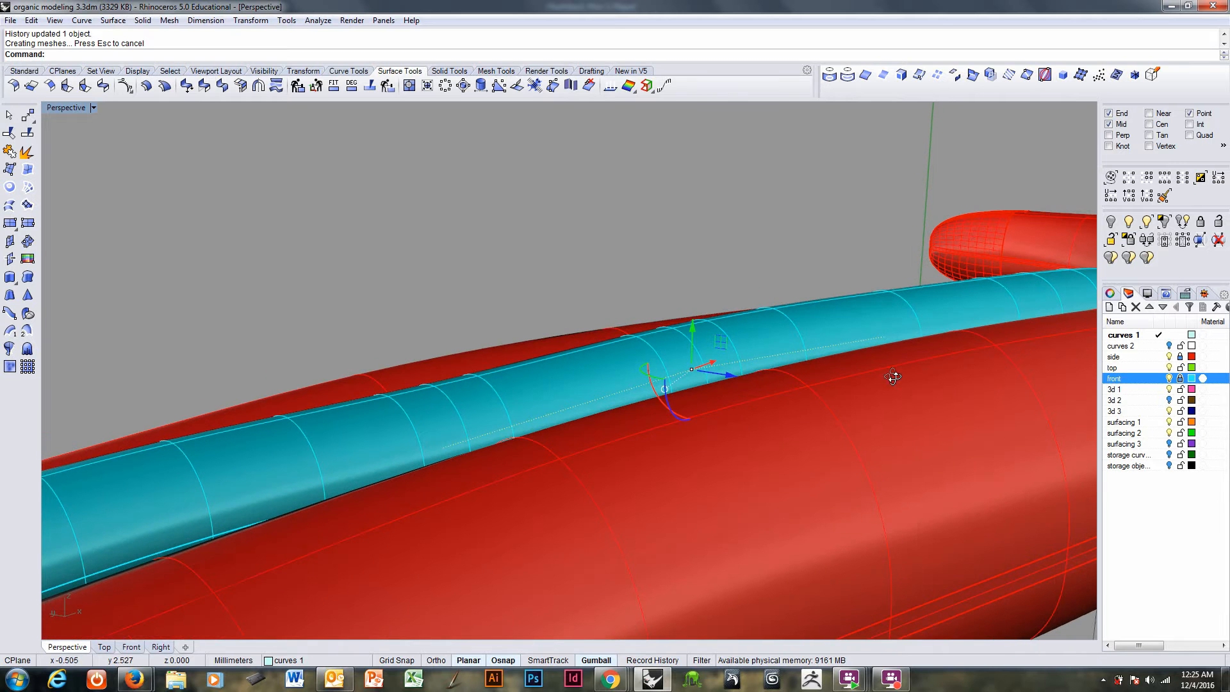
pyautogui.click(883, 337)
pyautogui.moveTo(886, 291); pyautogui.dragTo(887, 284)
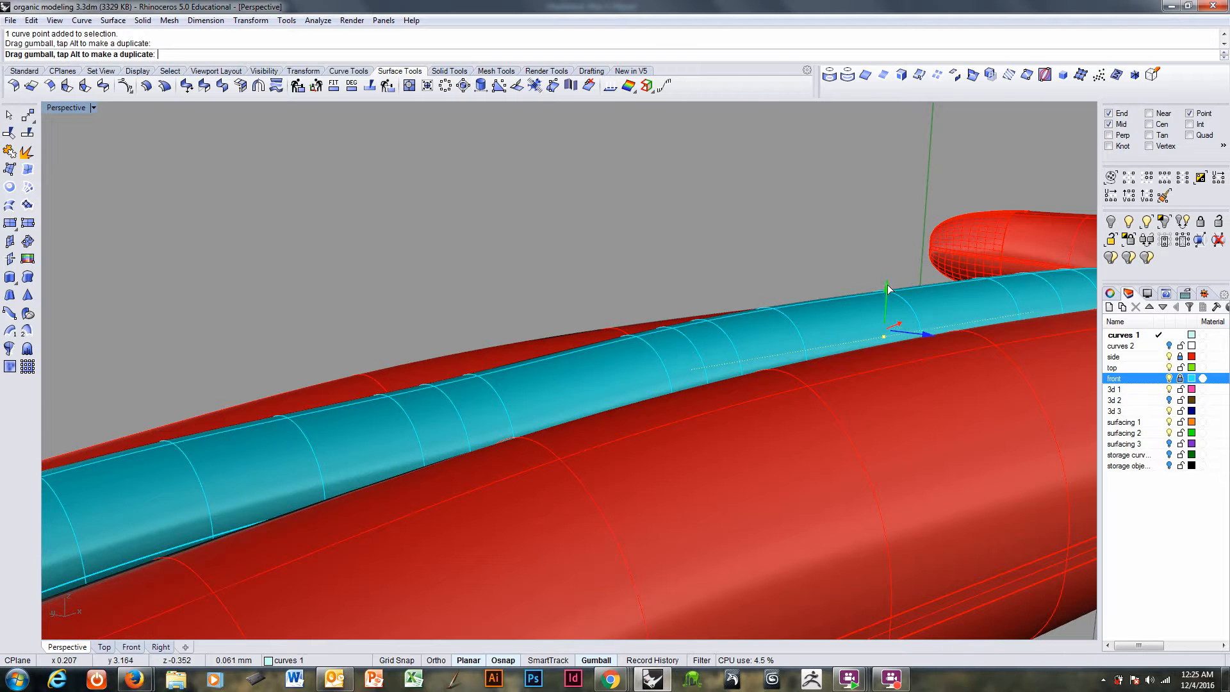
# - From the opposite side, pick the control point where the pipe dips into the body and raise it in small vertical gumball moves
pyautogui.moveTo(892, 298); pyautogui.dragTo(787, 293, button='right')
pyautogui.hotkey('ctrl', 'alt', 'w')
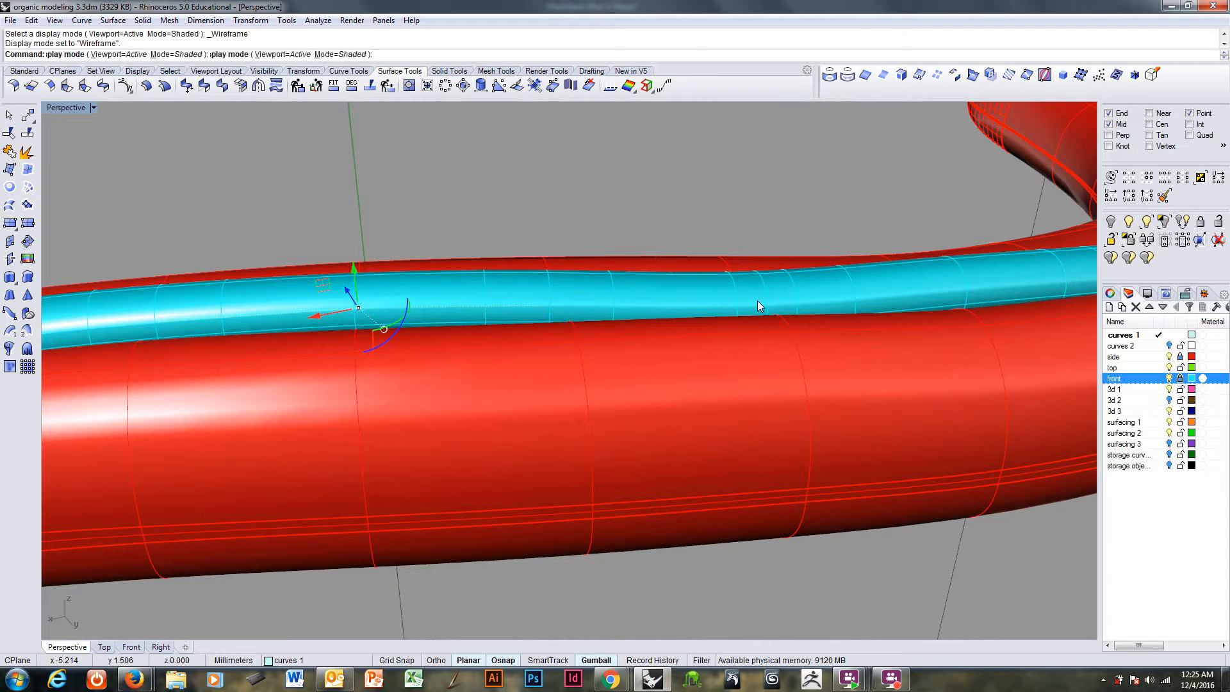
pyautogui.click(751, 313)
pyautogui.hotkey('ctrl', 'alt', 's')
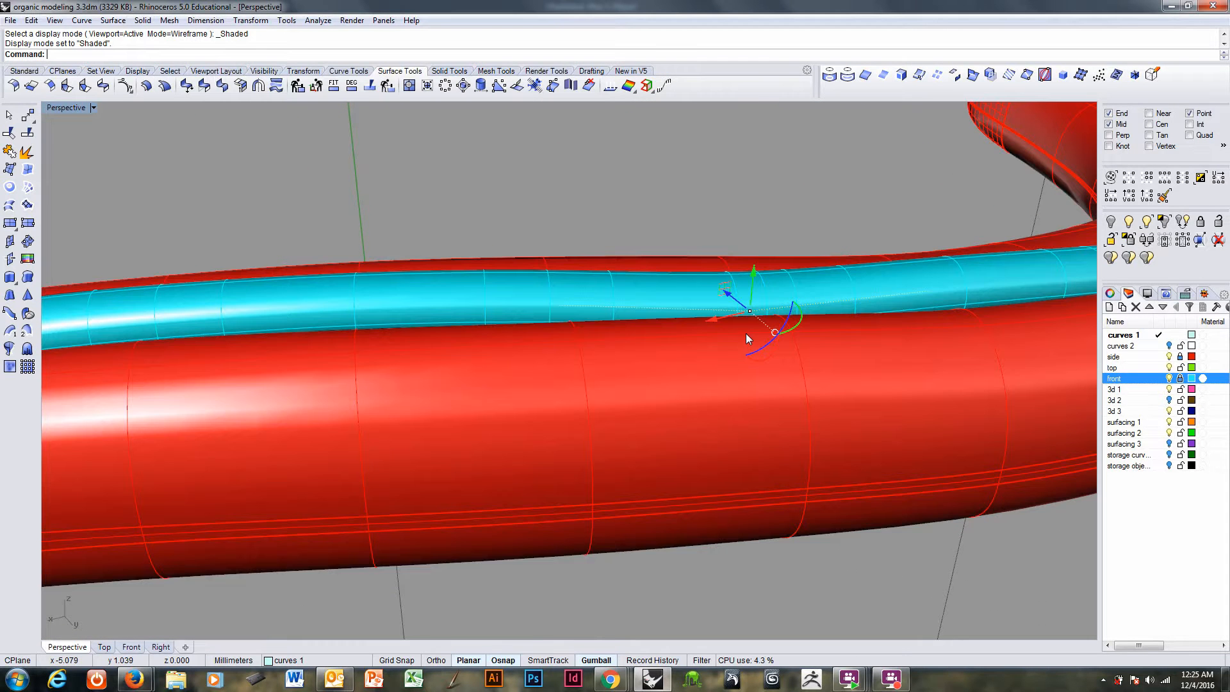
pyautogui.moveTo(753, 274); pyautogui.dragTo(755, 266)
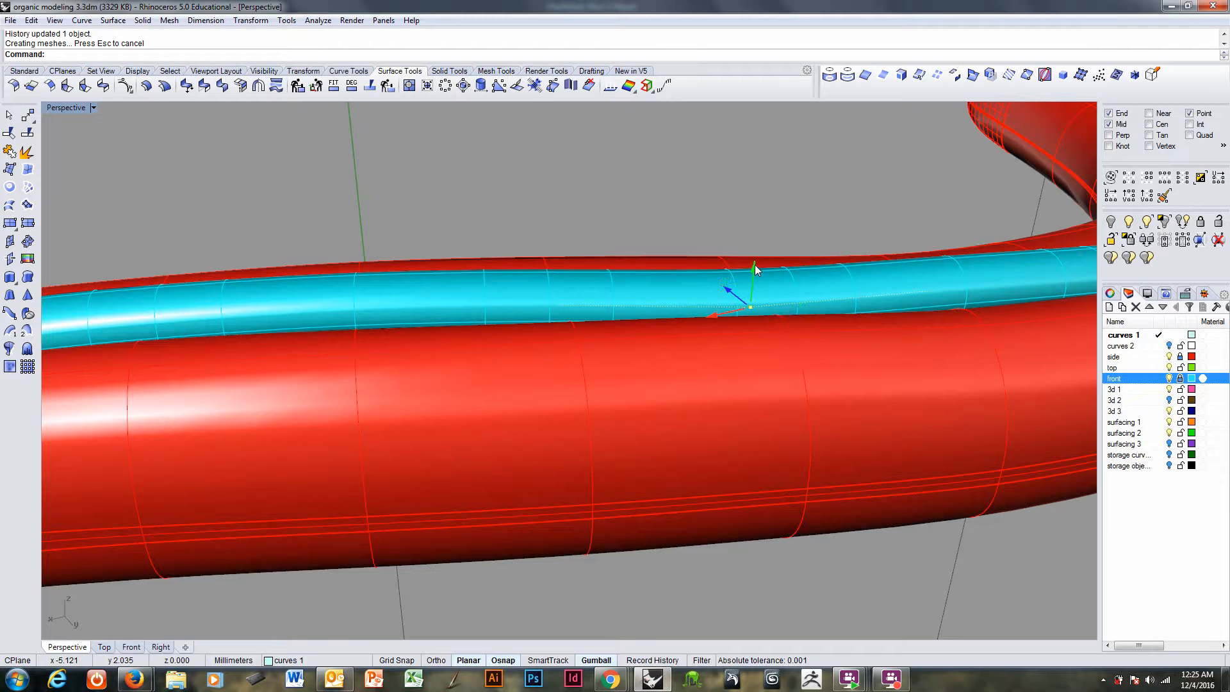
pyautogui.click(755, 264)
pyautogui.moveTo(755, 265); pyautogui.dragTo(754, 264)
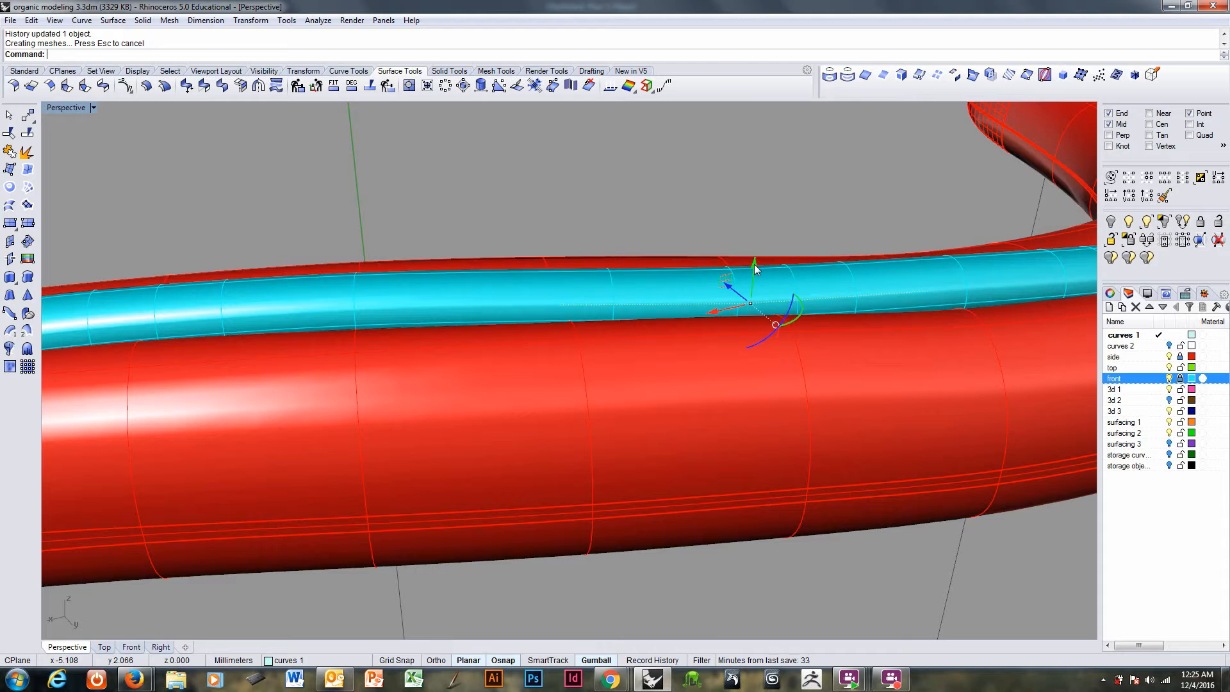
# - Select the control point just before the bend near the pipe's far end and nudge it very slightly downward with the gumball
pyautogui.moveTo(756, 295); pyautogui.dragTo(375, 263, button='right')
pyautogui.scroll(-10, 375, 263)
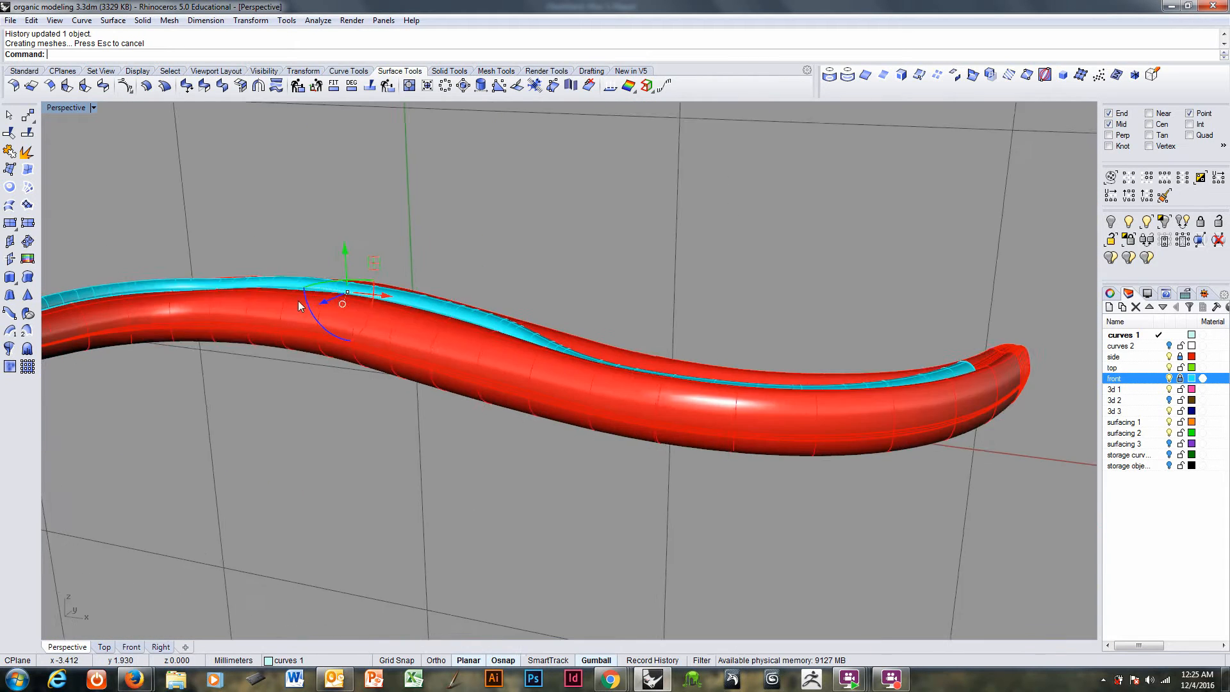
pyautogui.keyDown('shift'); pyautogui.moveTo(448, 317); pyautogui.dragTo(791, 371, button='right'); pyautogui.keyUp('shift')
pyautogui.moveTo(602, 335); pyautogui.dragTo(646, 408, button='right')
pyautogui.keyDown('ctrl'); pyautogui.moveTo(529, 362); pyautogui.dragTo(899, 280, button='right'); pyautogui.keyUp('ctrl')
pyautogui.scroll(2, 623, 388)
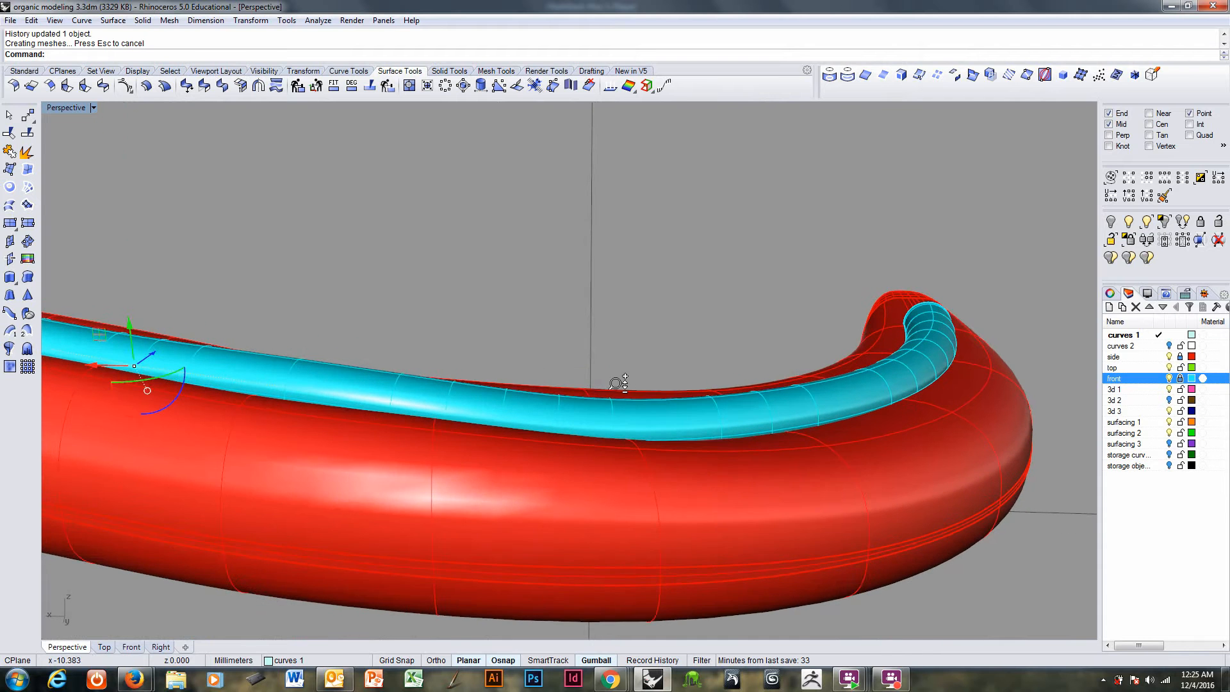
pyautogui.hotkey('ctrl', 'alt', 'w')
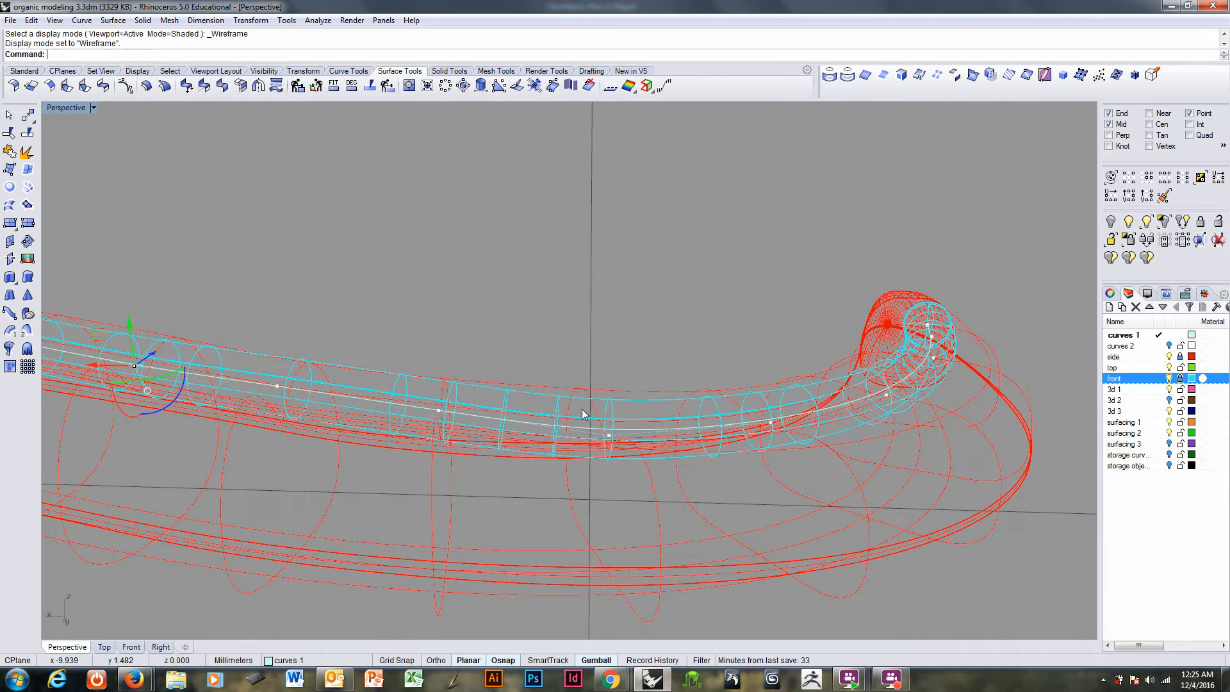
pyautogui.click(610, 437)
pyautogui.hotkey('ctrl', 'alt', 's')
pyautogui.moveTo(594, 465)
pyautogui.mouseDown(button='right')
pyautogui.moveTo(596, 500)
pyautogui.moveTo(591, 368)
pyautogui.mouseUp(button='right')
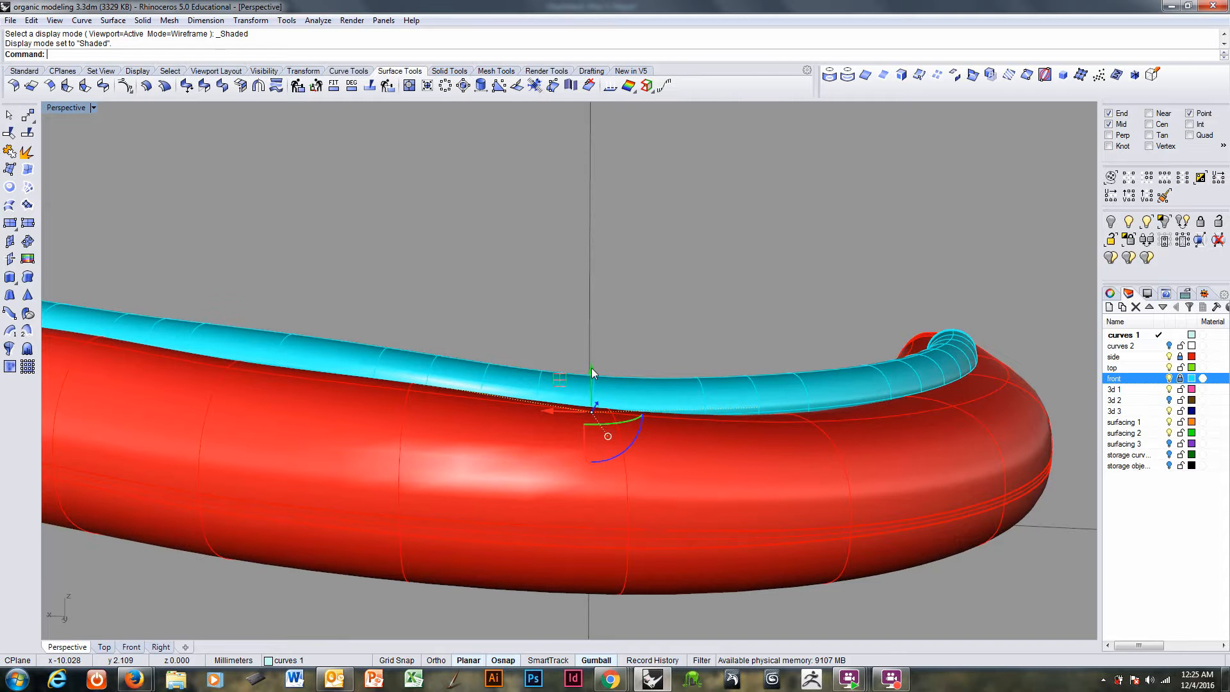
pyautogui.moveTo(591, 366); pyautogui.dragTo(593, 369)
# - Select the two adjacent control points where the pipe sinks into the body past the middle and raise them together
pyautogui.moveTo(679, 391); pyautogui.dragTo(747, 451, button='right')
pyautogui.scroll(-3, 580, 356)
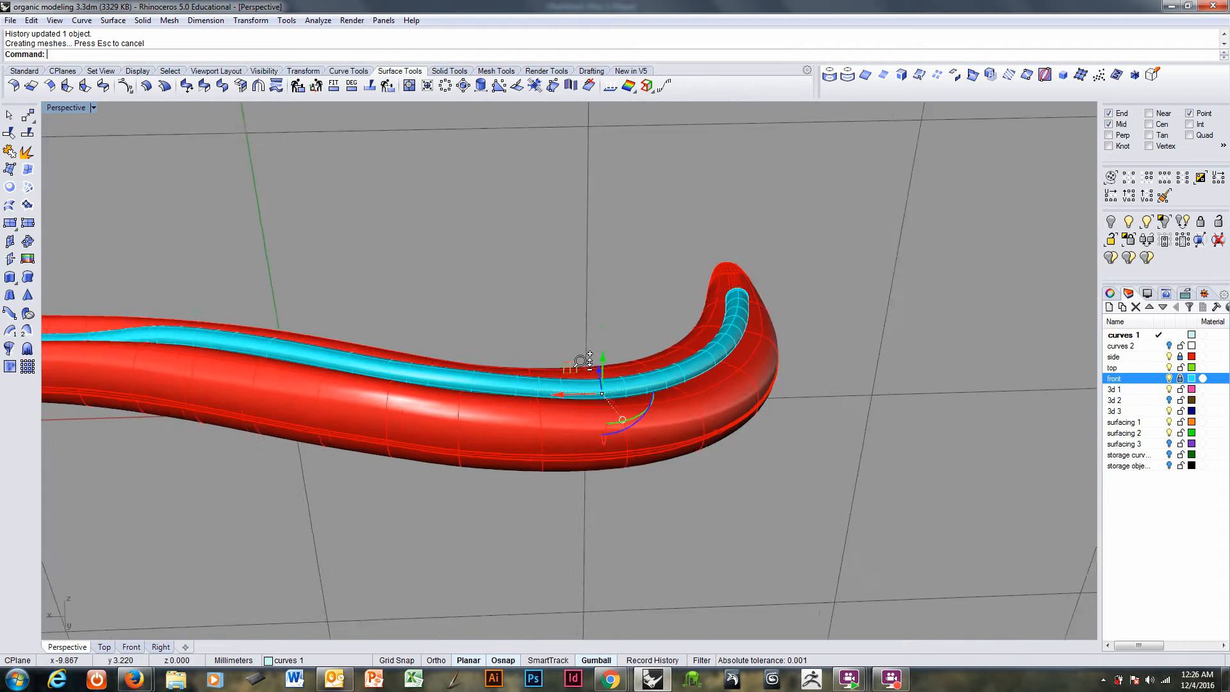
pyautogui.moveTo(213, 332); pyautogui.dragTo(669, 469, button='right')
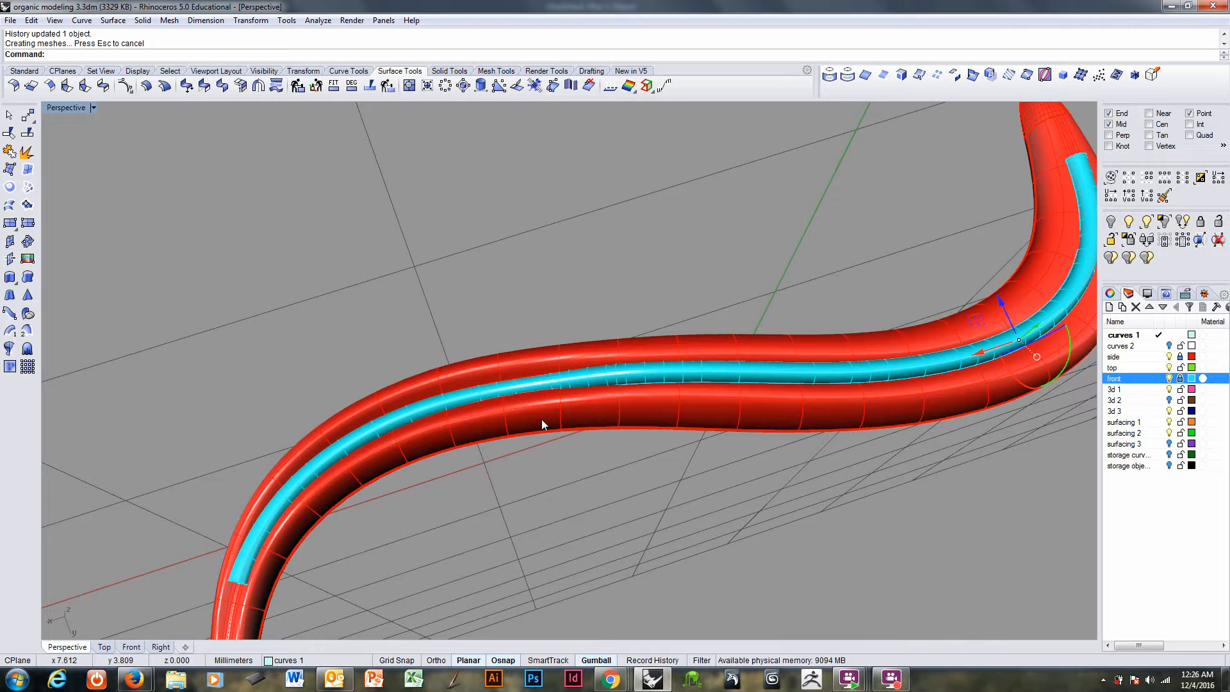
pyautogui.moveTo(502, 489); pyautogui.dragTo(821, 417, button='right')
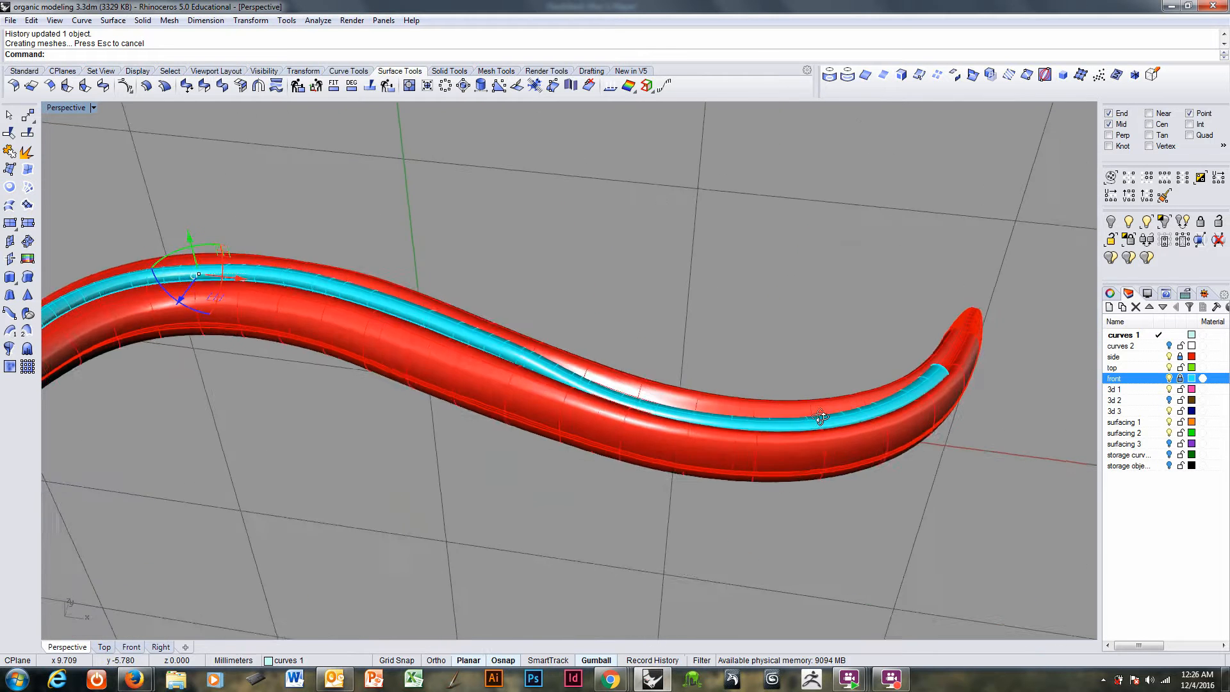
pyautogui.scroll(4, 634, 410)
pyautogui.hotkey('ctrl', 'alt', 'w')
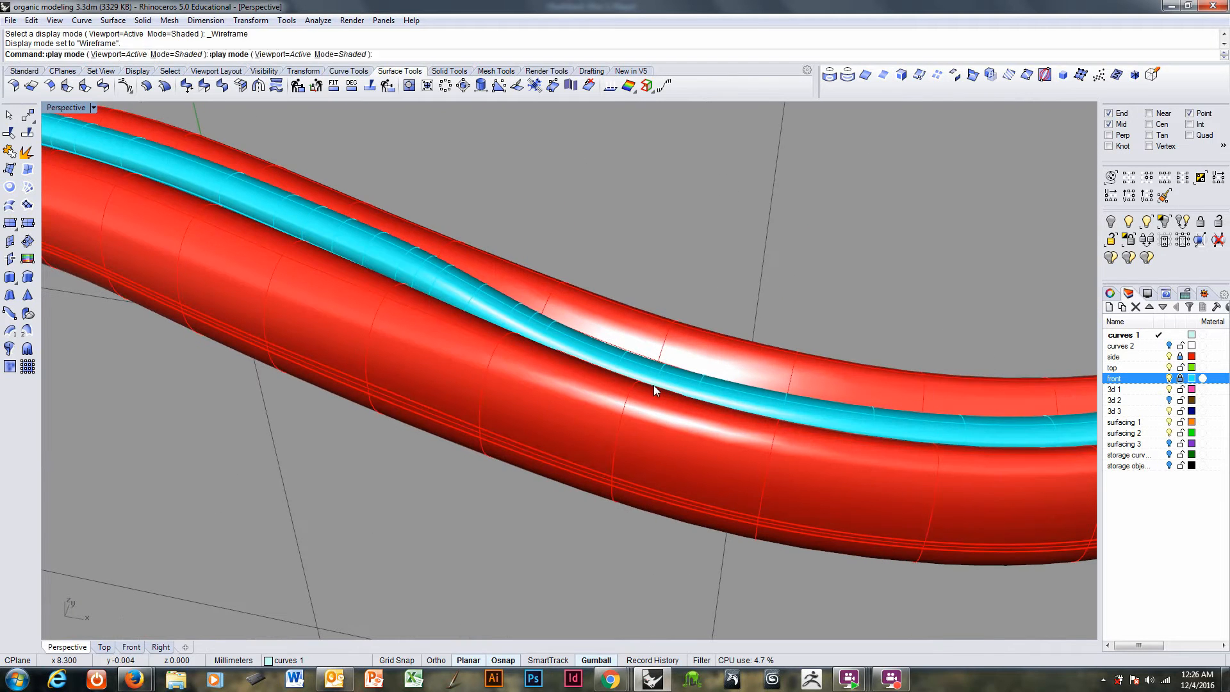
pyautogui.scroll(2, 670, 379)
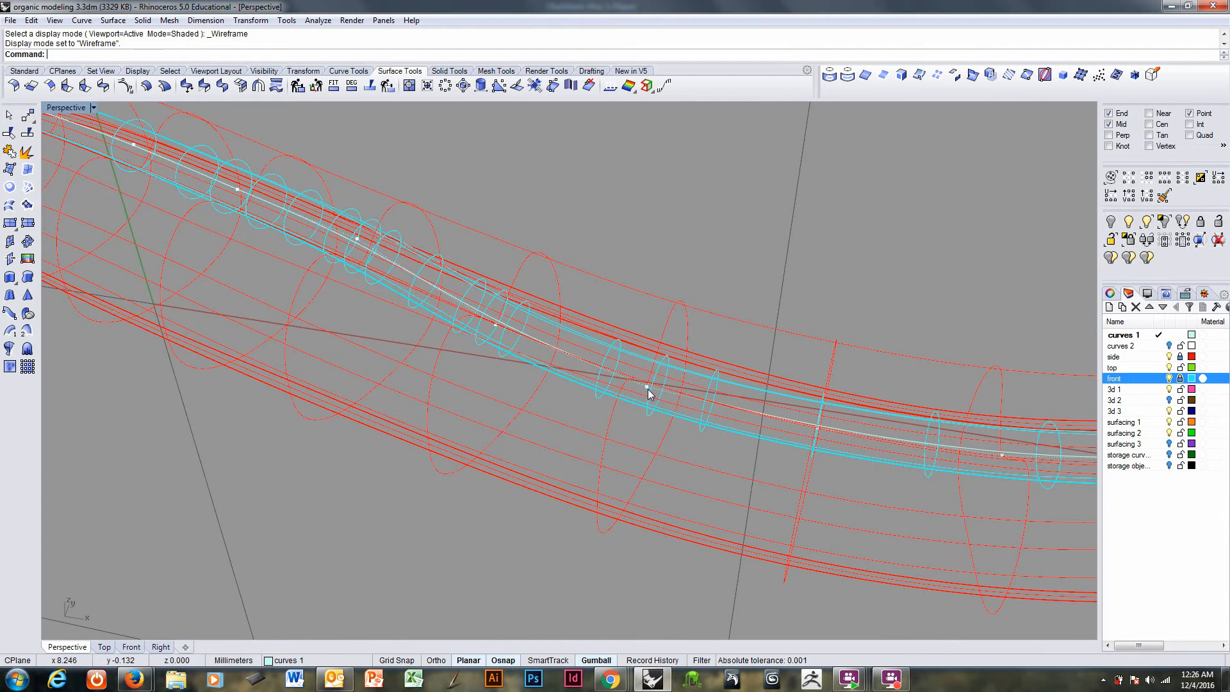
pyautogui.click(647, 388)
pyautogui.moveTo(648, 391); pyautogui.dragTo(675, 362, button='right')
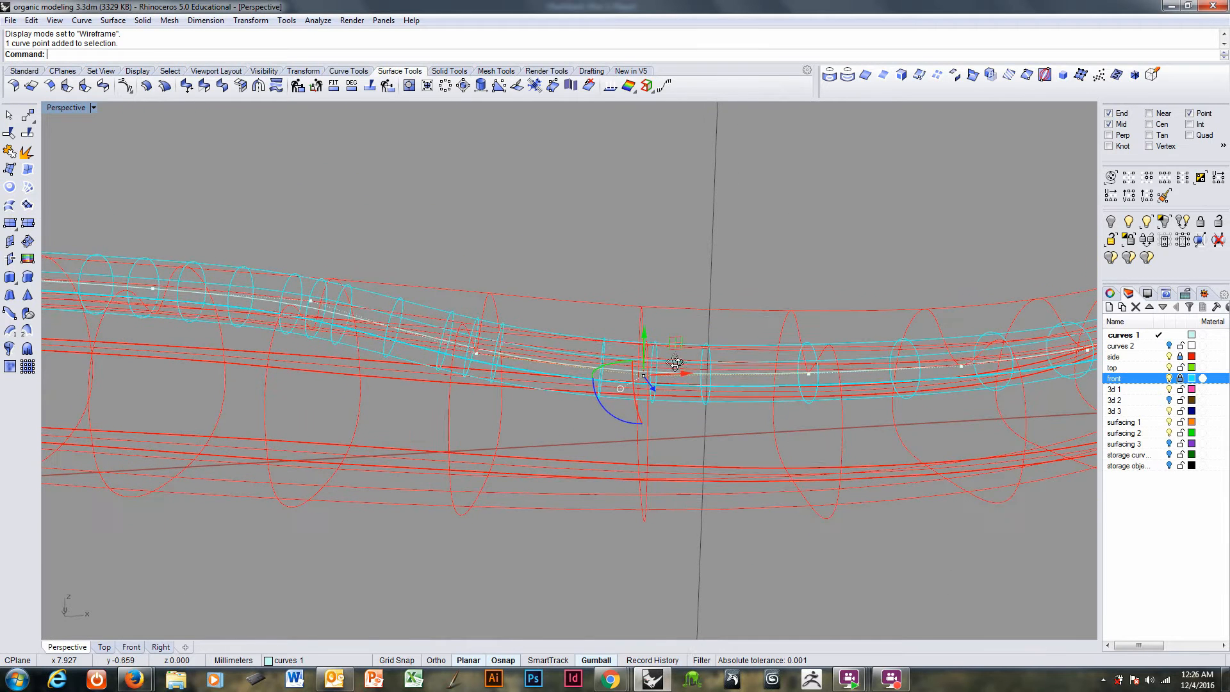
pyautogui.keyDown('shift'); pyautogui.click(477, 354); pyautogui.keyUp('shift')
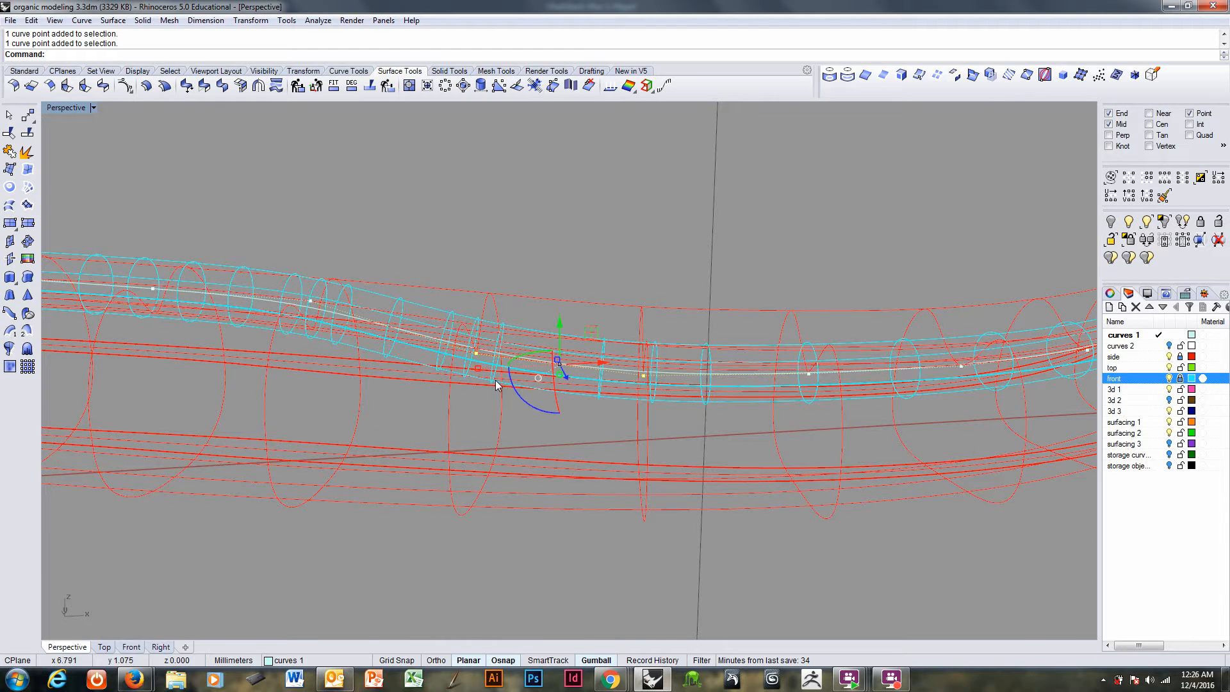
pyautogui.hotkey('ctrl', 'alt', 's')
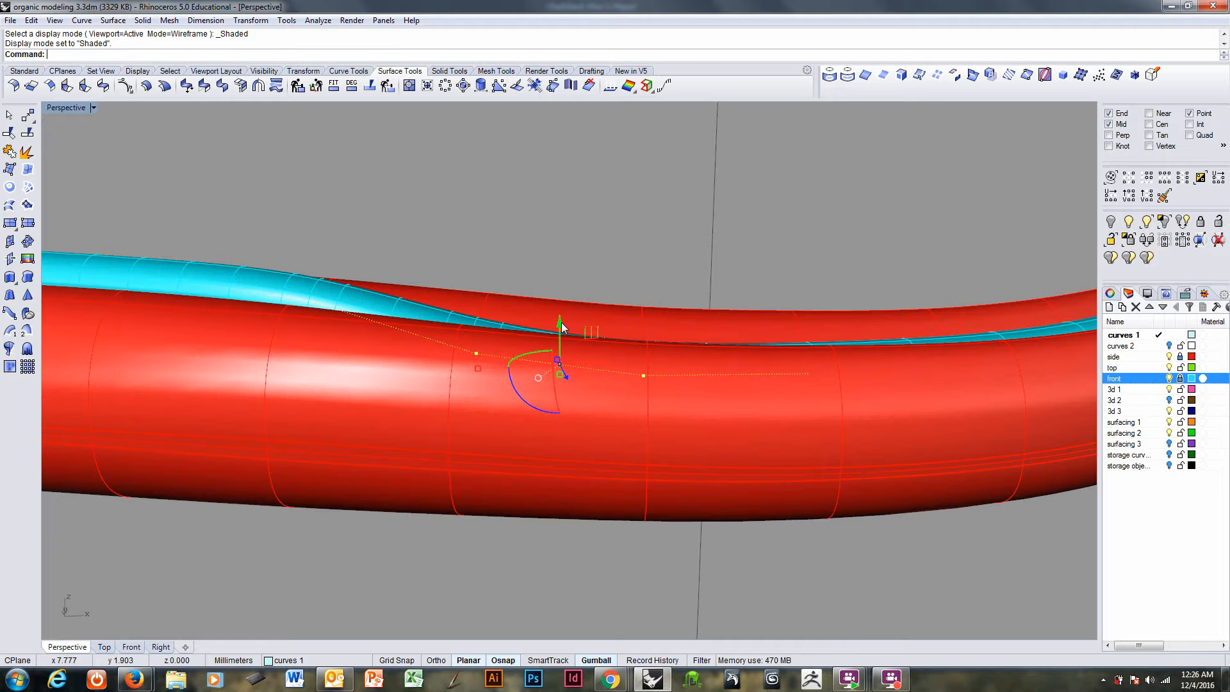
pyautogui.moveTo(562, 328); pyautogui.dragTo(559, 293)
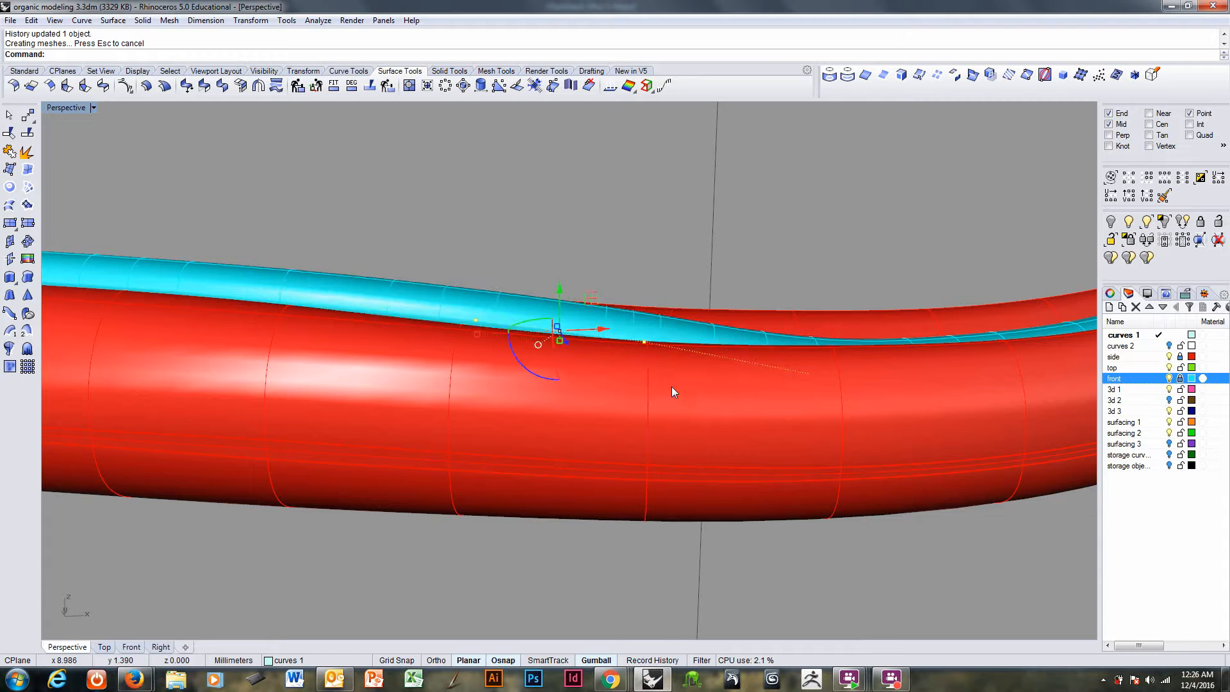
# - Raise the control point following the raised pair so the pipe sits higher in the groove
pyautogui.moveTo(671, 387); pyautogui.dragTo(725, 431, button='right')
pyautogui.click(762, 286)
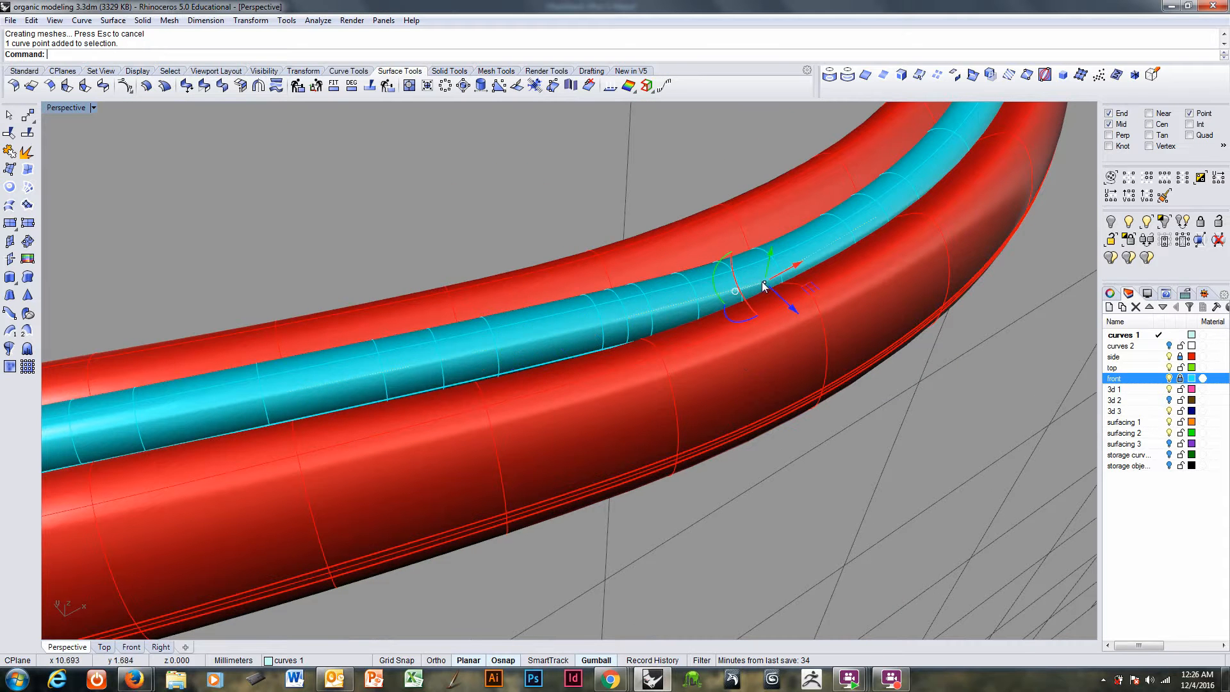
pyautogui.moveTo(832, 302); pyautogui.dragTo(764, 286, button='right')
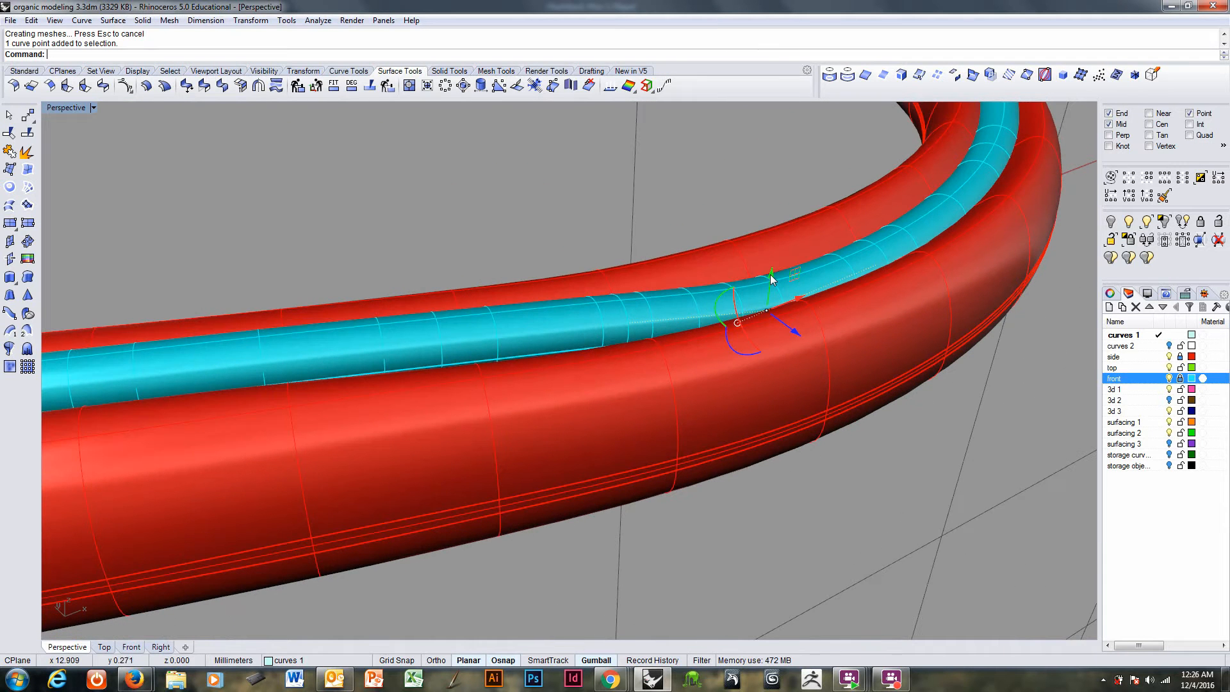
pyautogui.moveTo(772, 278); pyautogui.dragTo(774, 257)
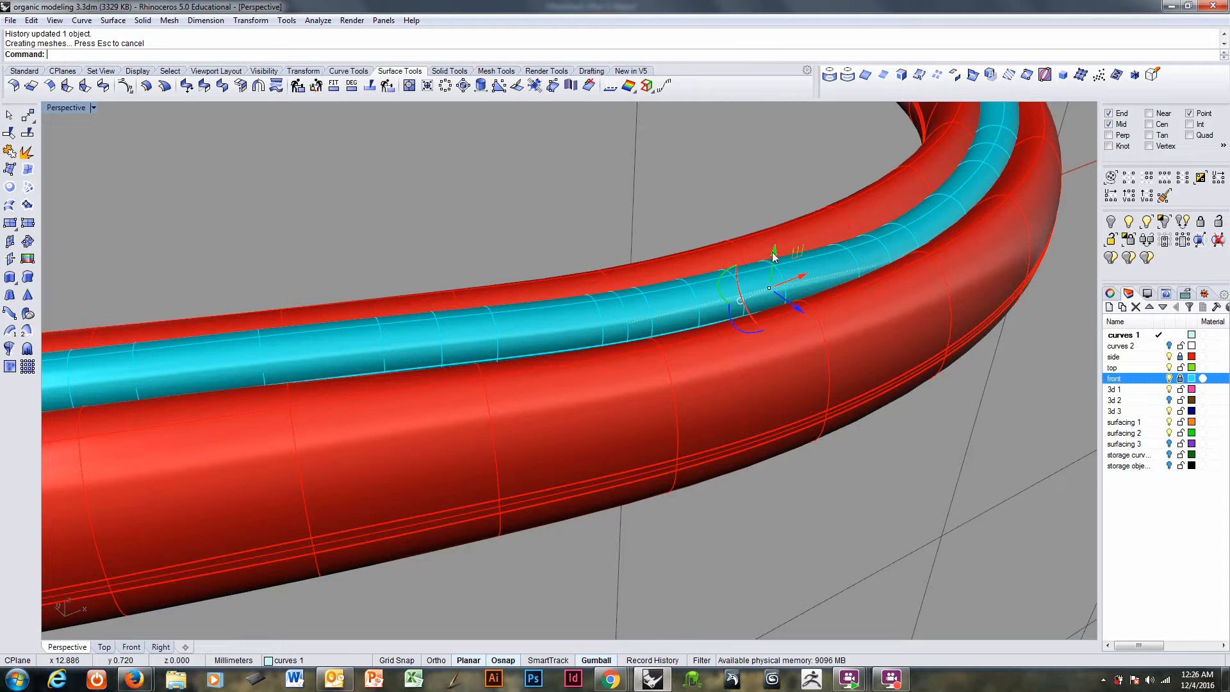
# - Select the next control point toward the pipe's end and raise it in two vertical gumball moves, checking from a lower angle
pyautogui.moveTo(738, 367); pyautogui.dragTo(663, 268, button='right')
pyautogui.click(620, 318)
pyautogui.moveTo(587, 368); pyautogui.dragTo(590, 346)
pyautogui.moveTo(668, 406); pyautogui.dragTo(578, 347, button='right')
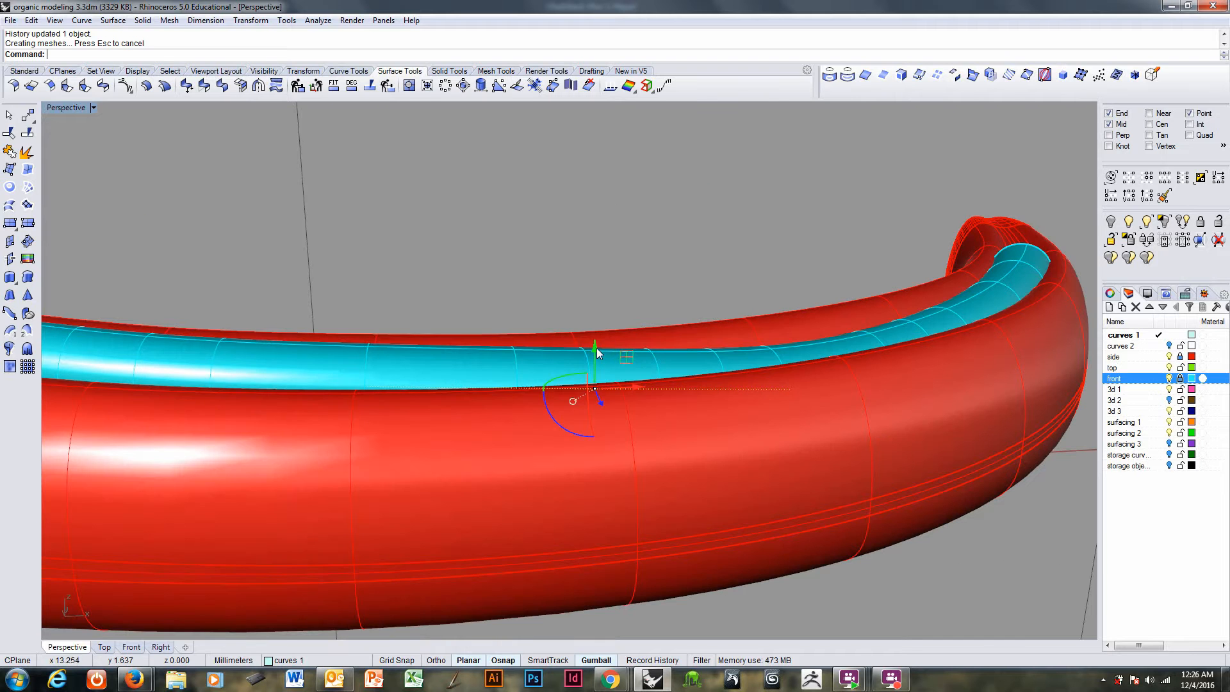
pyautogui.moveTo(596, 348); pyautogui.dragTo(594, 337)
# - Raise the following two control points along the curved section one after the other with the gumball
pyautogui.moveTo(600, 351); pyautogui.dragTo(640, 370, button='right')
pyautogui.click(625, 367)
pyautogui.moveTo(621, 401); pyautogui.dragTo(617, 358)
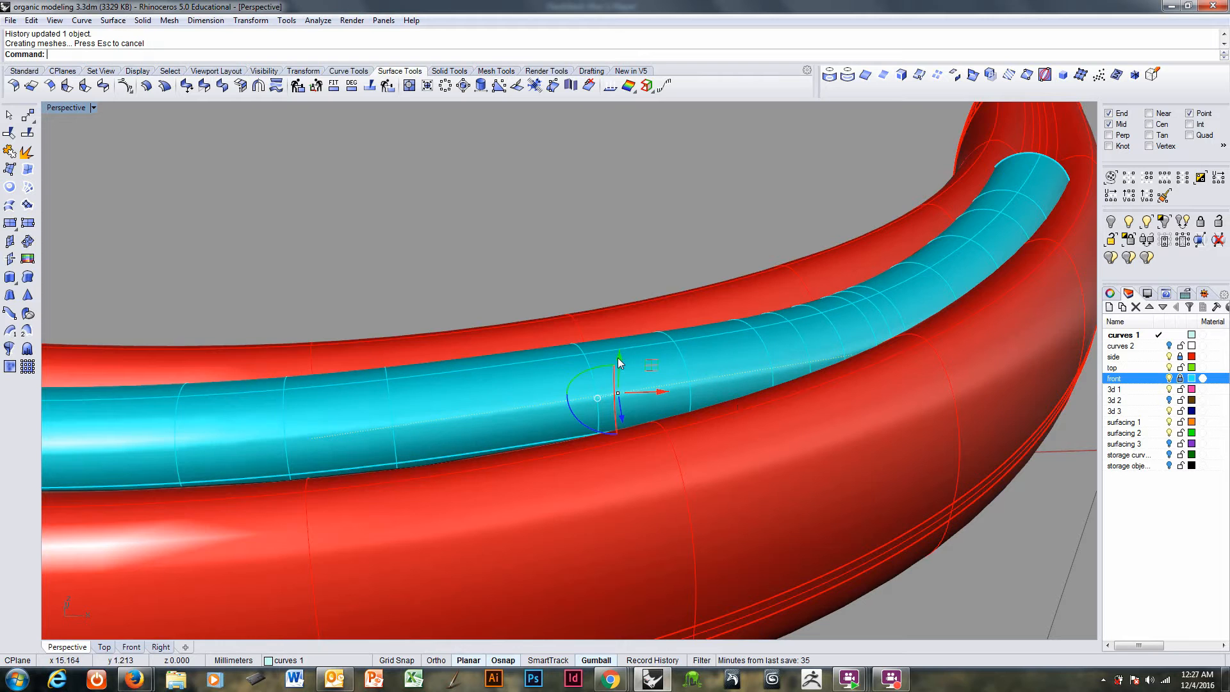
pyautogui.moveTo(697, 390); pyautogui.dragTo(823, 356, button='right')
pyautogui.click(783, 365)
pyautogui.moveTo(788, 355); pyautogui.dragTo(790, 317)
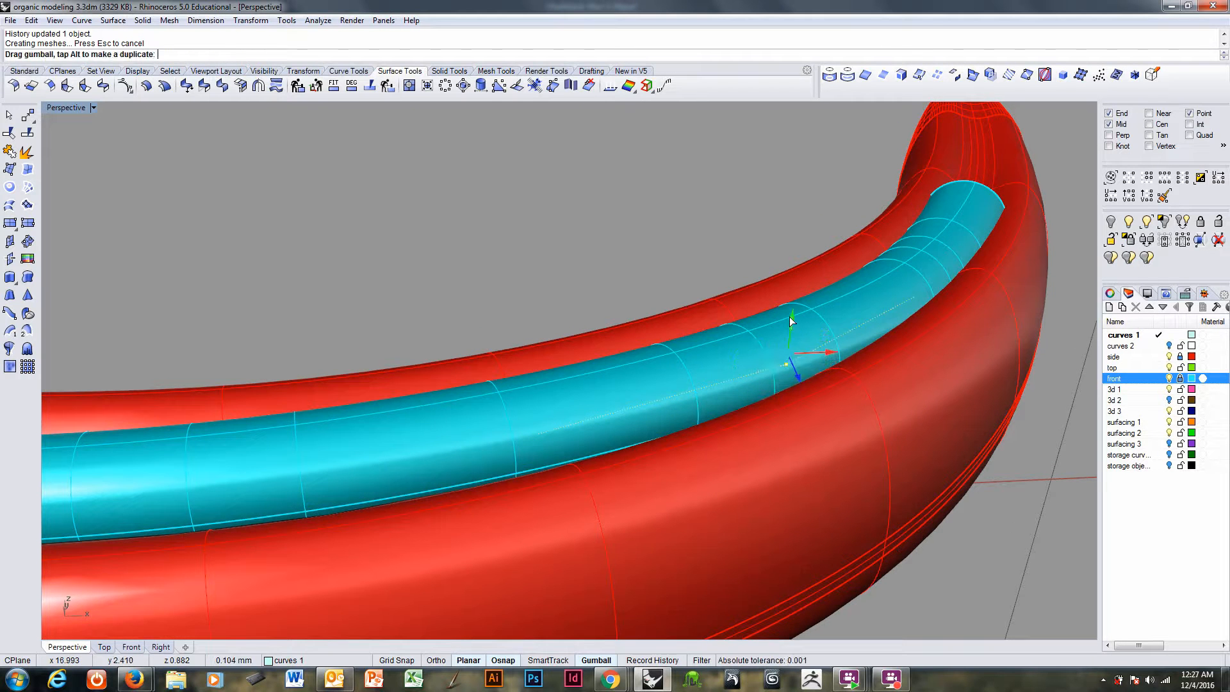
# - Select the third-to-last control point near the pipe's end and raise it vertically with the gumball
pyautogui.moveTo(790, 316); pyautogui.dragTo(649, 346, button='right')
pyautogui.click(751, 362)
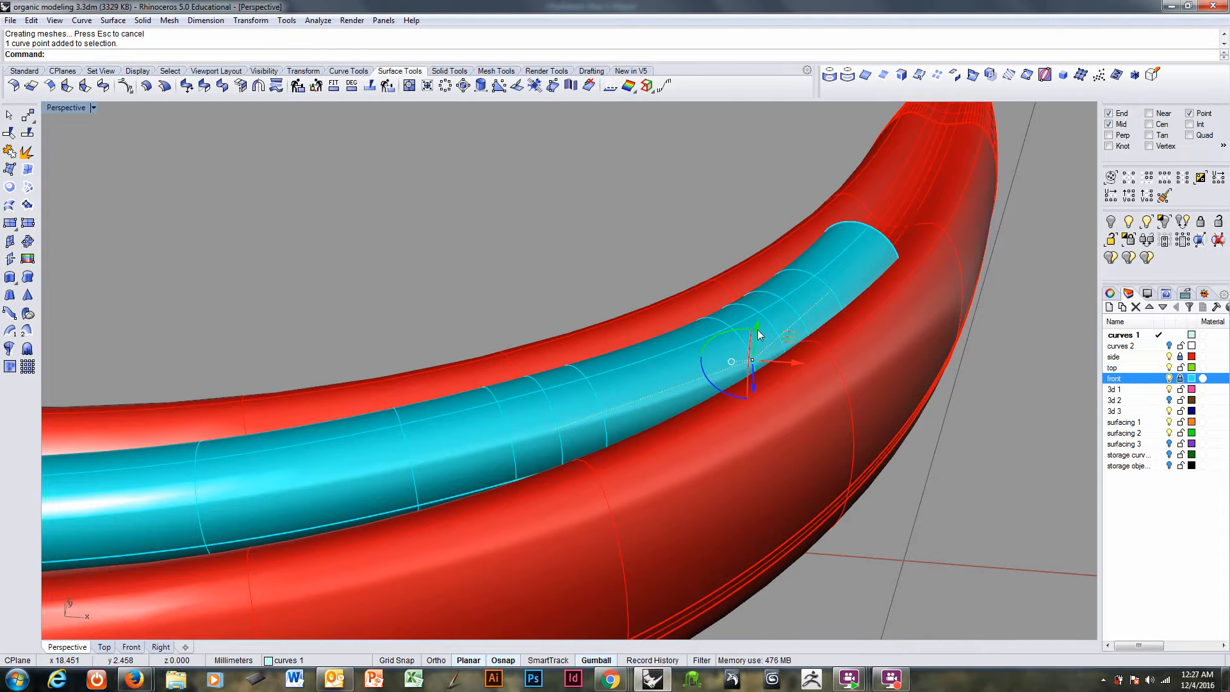
pyautogui.moveTo(758, 315); pyautogui.dragTo(758, 304)
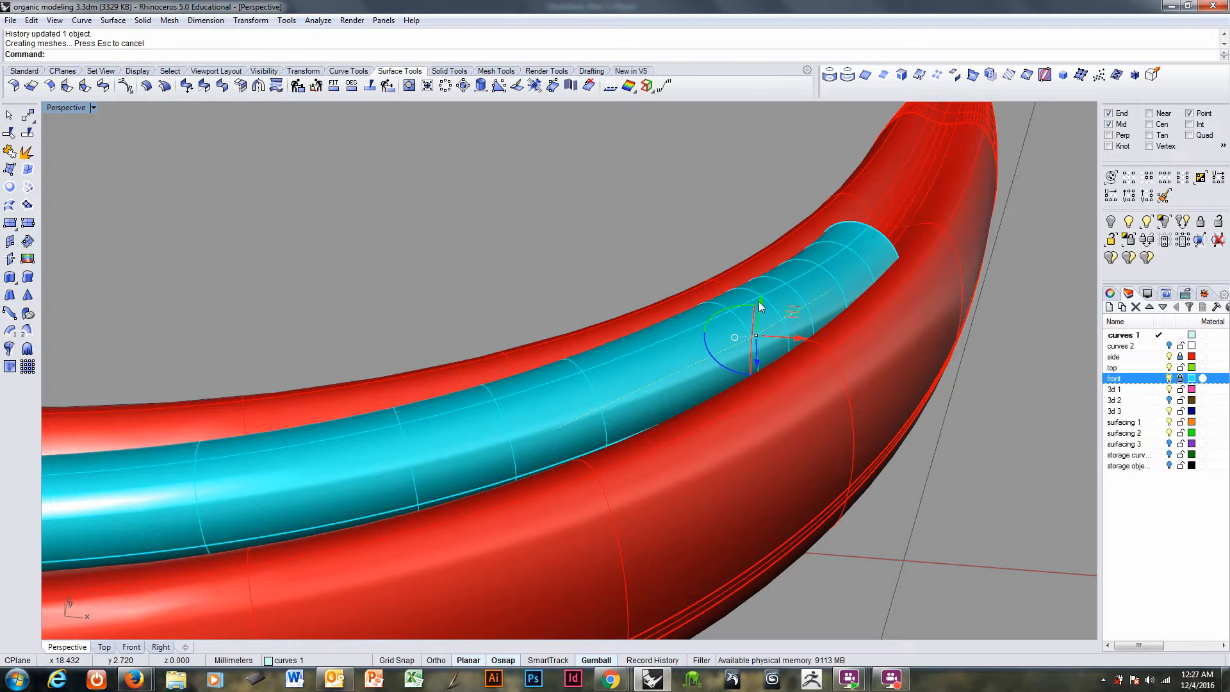
# - In wireframe display, raise the second-to-last control point slightly, and return to shaded display to check the pipe's end
pyautogui.moveTo(782, 311)
pyautogui.mouseDown(button='right')
pyautogui.moveTo(428, 386)
pyautogui.moveTo(563, 388)
pyautogui.moveTo(591, 402)
pyautogui.moveTo(599, 389)
pyautogui.moveTo(633, 427)
pyautogui.moveTo(642, 384)
pyautogui.moveTo(698, 414)
pyautogui.mouseUp(button='right')
pyautogui.hotkey('ctrl', 'alt', 'w')
pyautogui.click(699, 409)
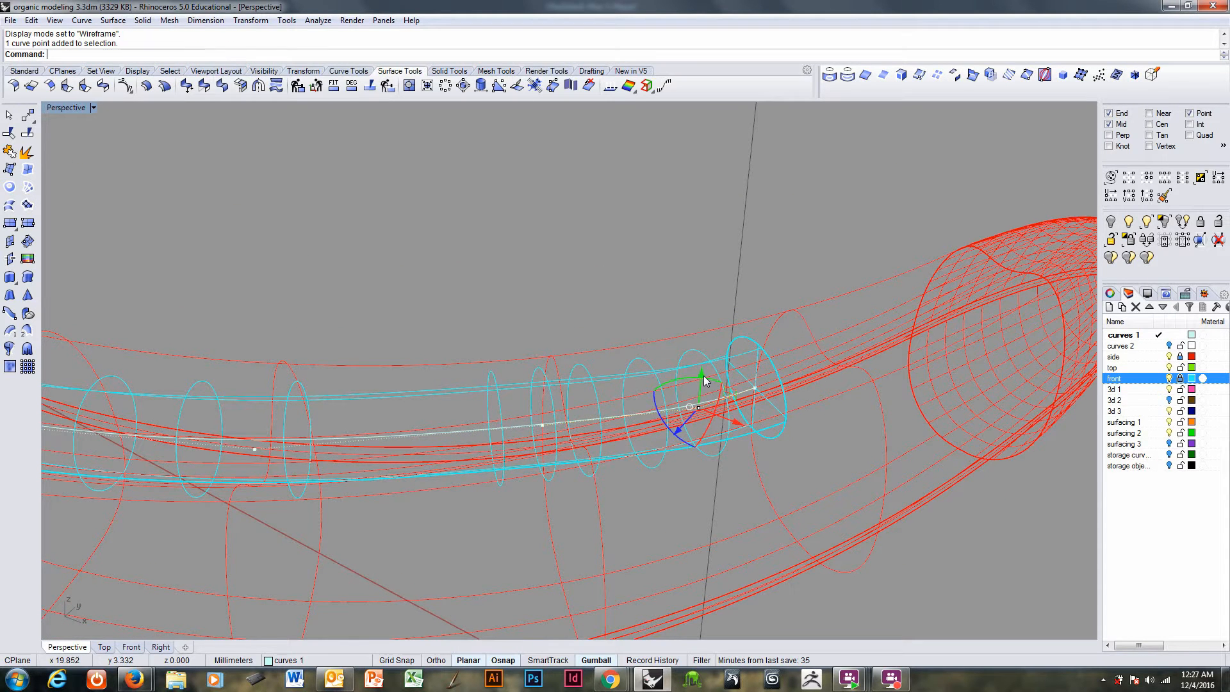
pyautogui.moveTo(703, 380); pyautogui.dragTo(702, 371)
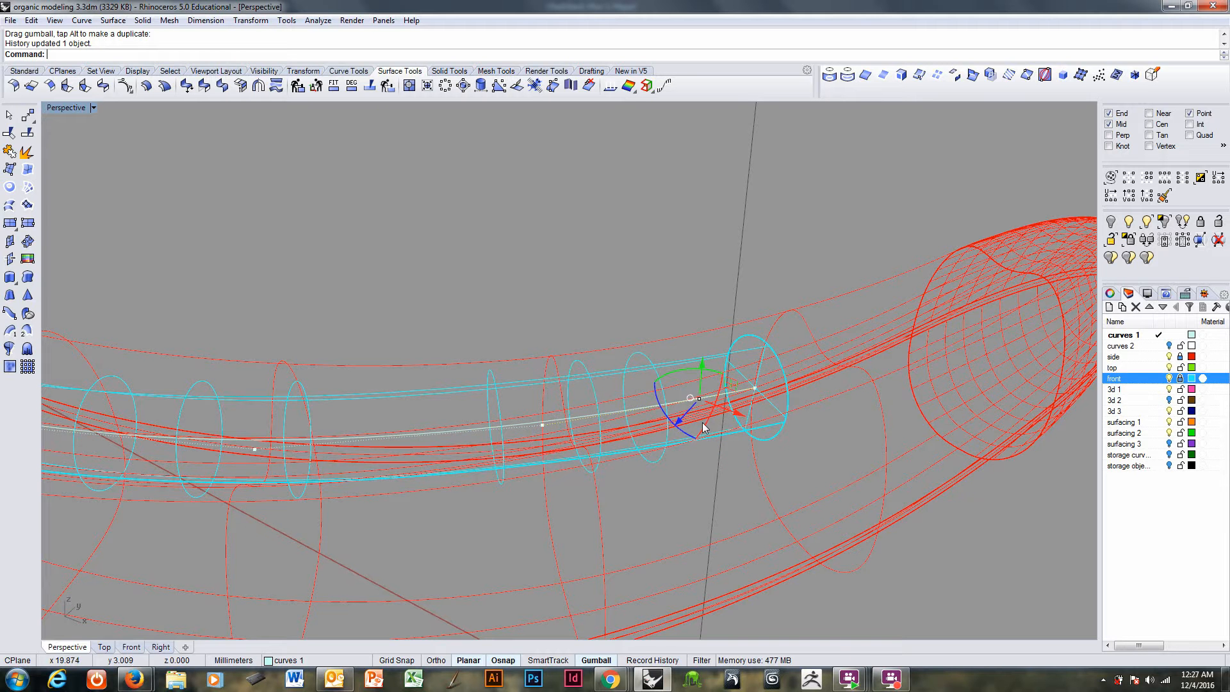
pyautogui.hotkey('ctrl', 'alt', 's')
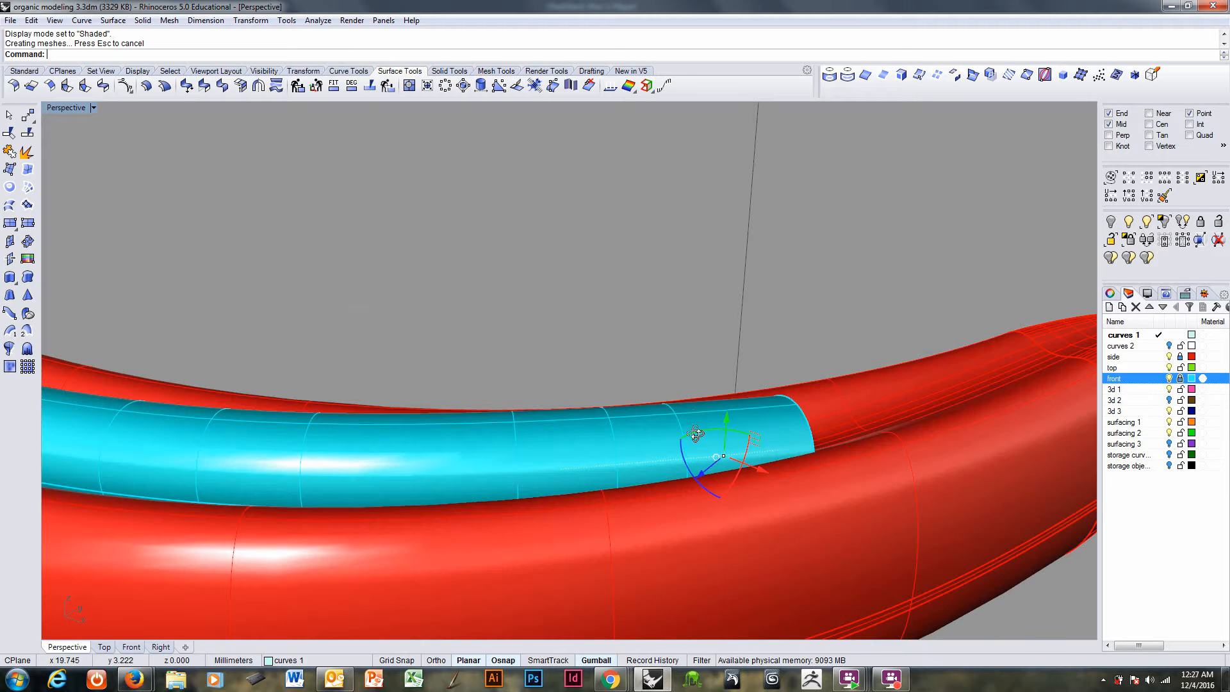
# - In wireframe display, select the rail curve's control points along the whole S-shape, leaving out those at both extreme ends
pyautogui.moveTo(695, 434); pyautogui.dragTo(576, 386, button='right')
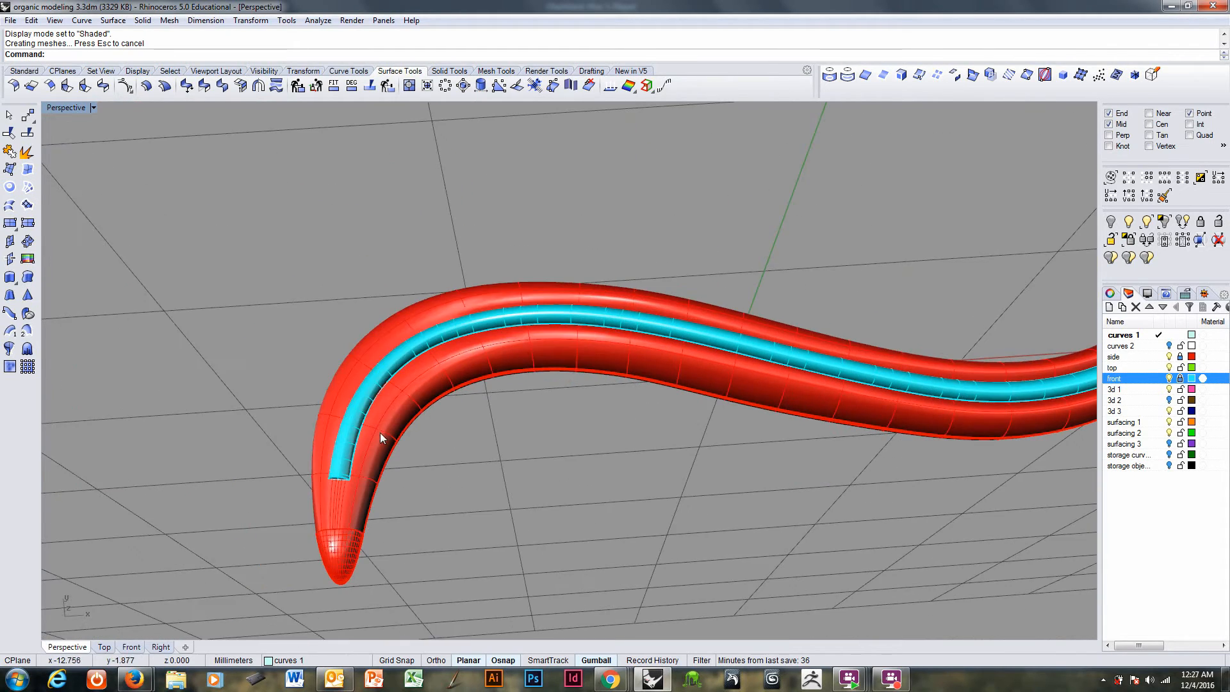
pyautogui.keyDown('ctrl'); pyautogui.moveTo(379, 432); pyautogui.dragTo(383, 372, button='right'); pyautogui.keyUp('ctrl')
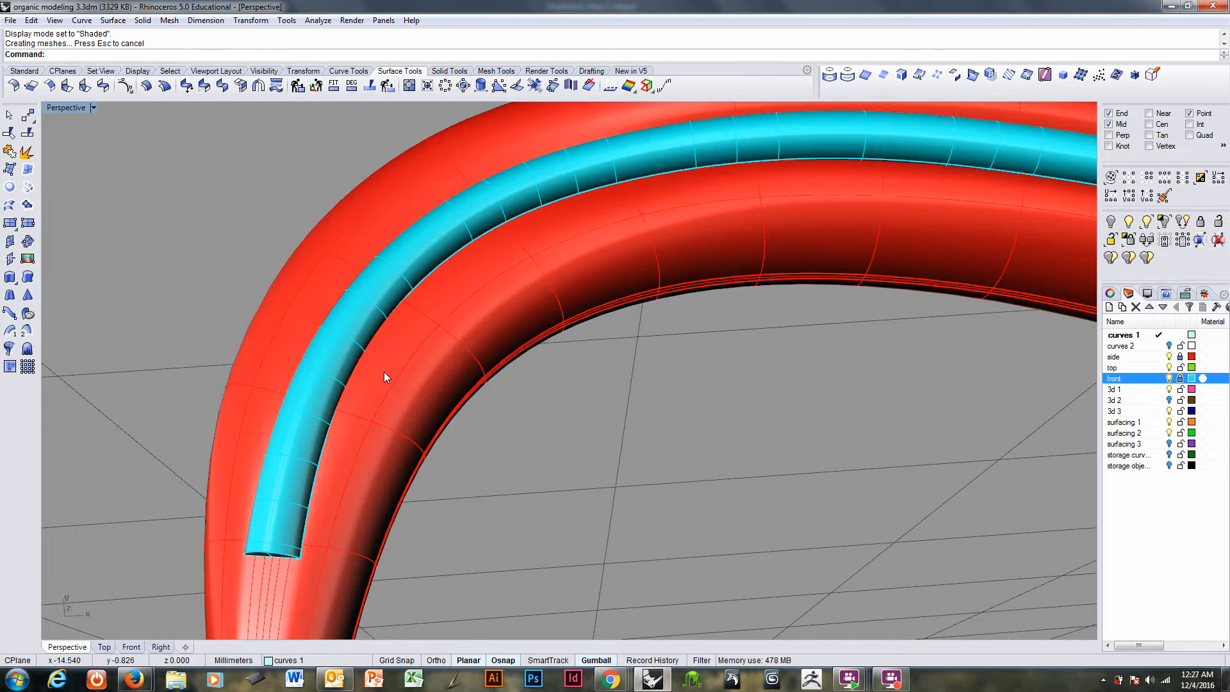
pyautogui.hotkey('ctrl', 'alt', 'w')
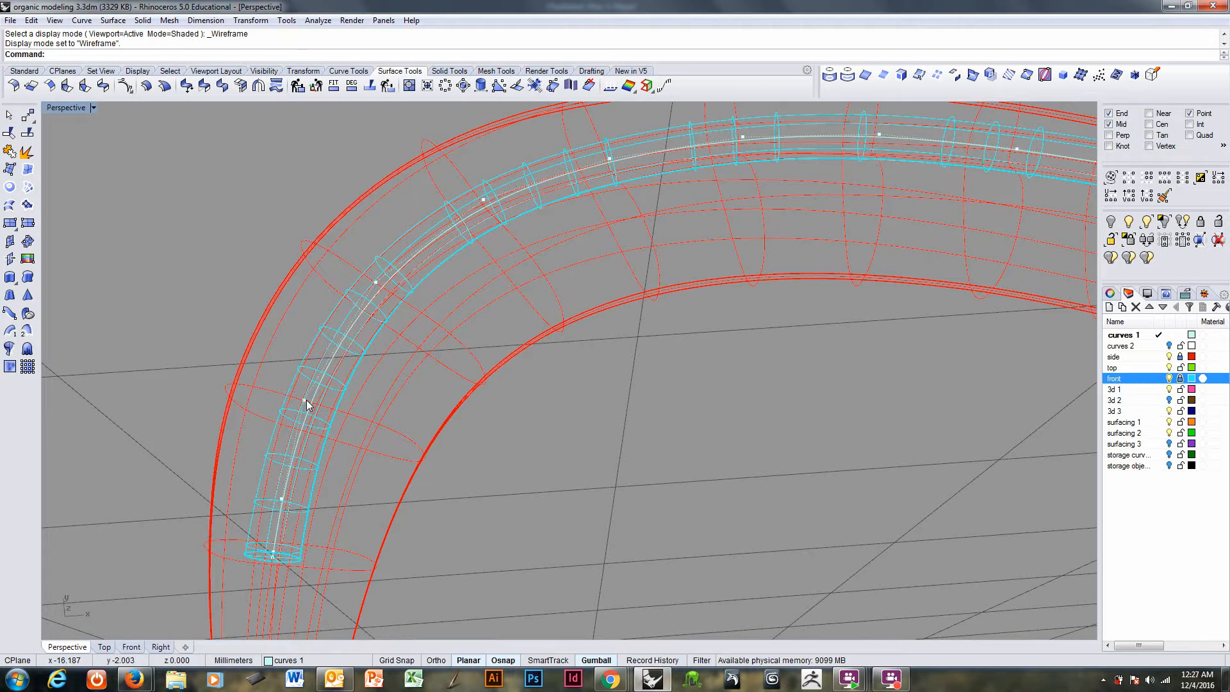
pyautogui.click(305, 401)
pyautogui.keyDown('shift'); pyautogui.click(377, 285); pyautogui.keyUp('shift')
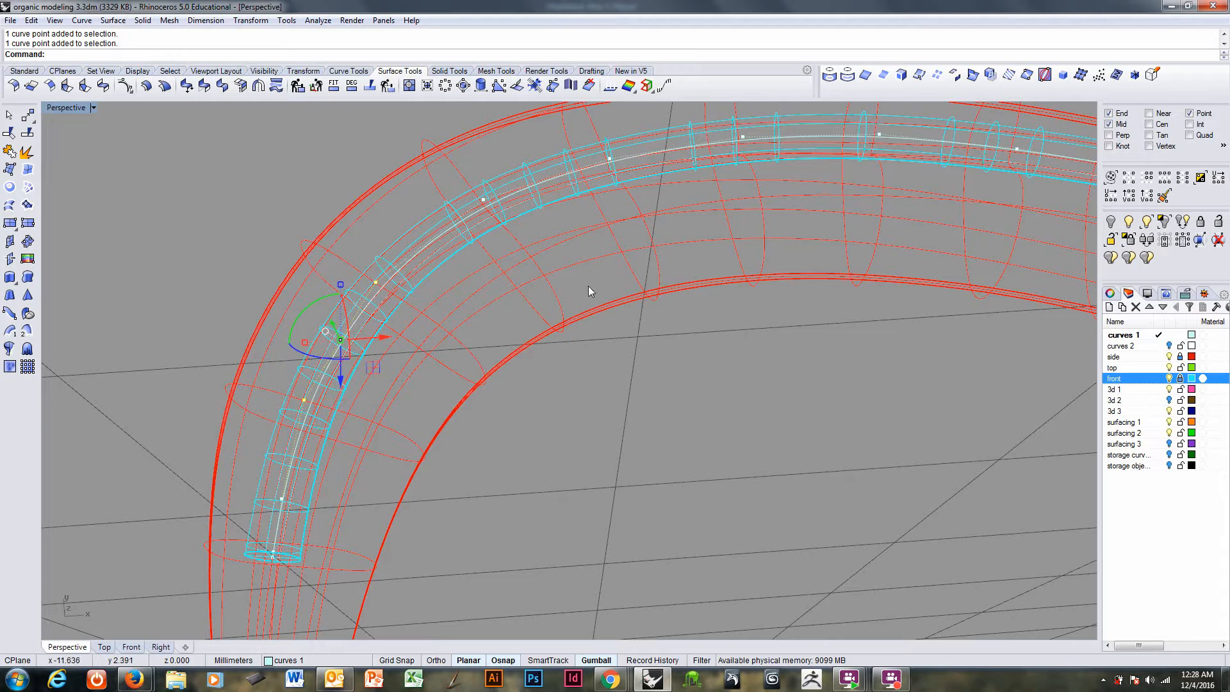
pyautogui.keyDown('ctrl'); pyautogui.moveTo(637, 297); pyautogui.dragTo(287, 430, button='right'); pyautogui.keyUp('ctrl')
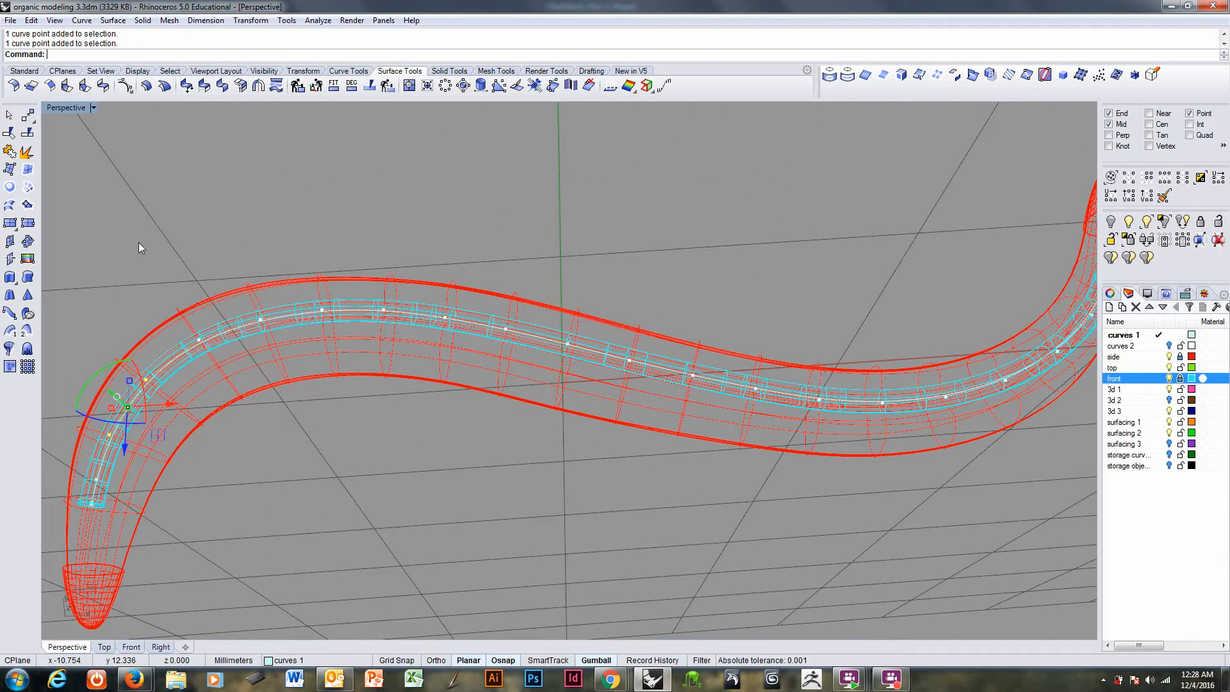
pyautogui.moveTo(493, 385); pyautogui.dragTo(1017, 475)
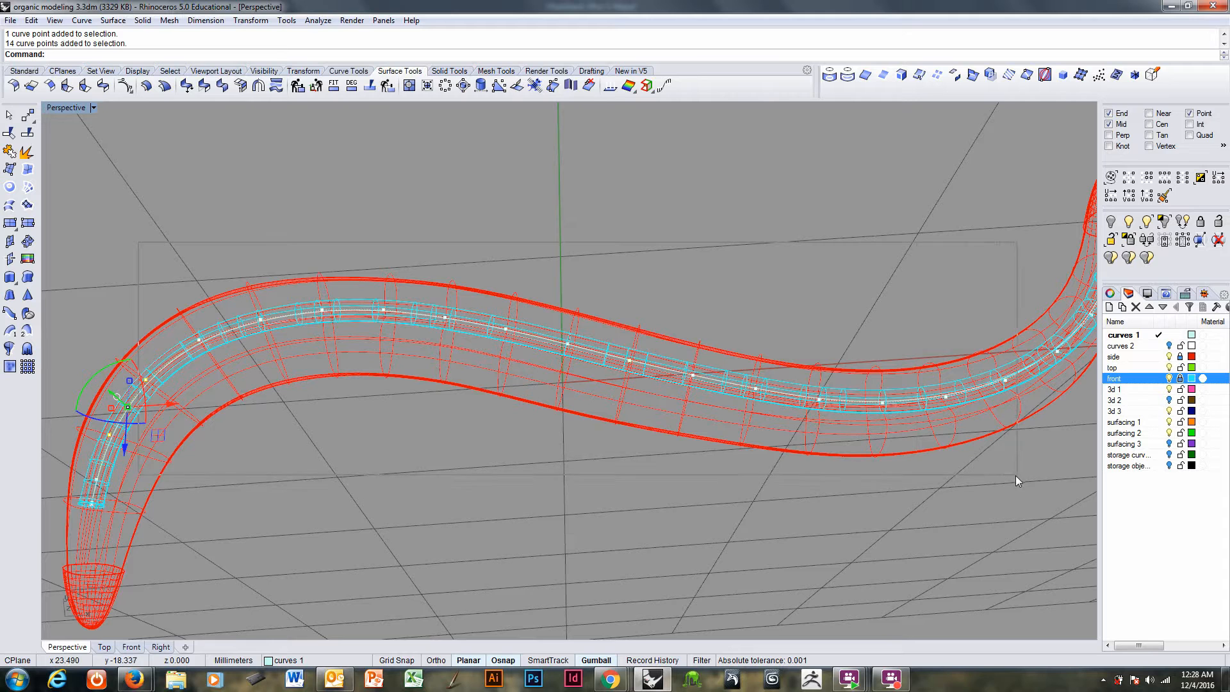
pyautogui.keyDown('shift'); pyautogui.moveTo(1014, 477); pyautogui.dragTo(625, 438, button='right'); pyautogui.keyUp('shift')
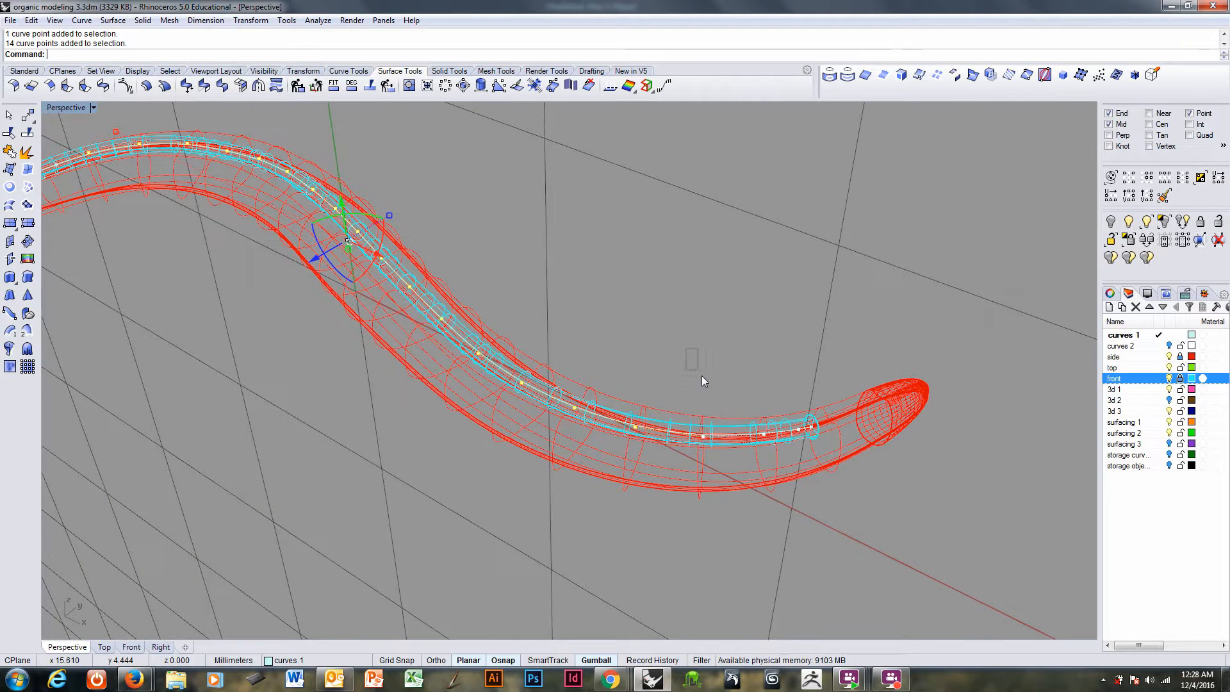
pyautogui.keyDown('shift'); pyautogui.moveTo(702, 377); pyautogui.dragTo(771, 473); pyautogui.keyUp('shift')
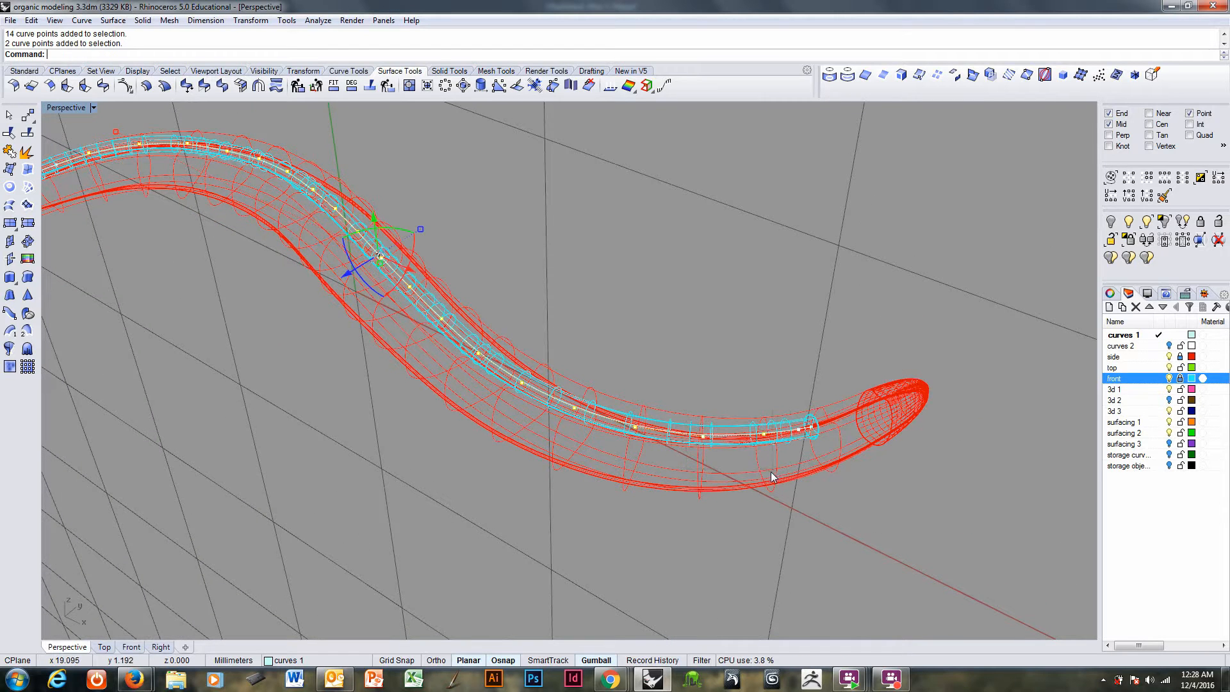
# - Return to shaded display, lower the selected control points slightly with the gumball, check the pipe's fit and clear the selection
pyautogui.moveTo(771, 471)
pyautogui.mouseDown(button='right')
pyautogui.moveTo(758, 489)
pyautogui.moveTo(741, 460)
pyautogui.moveTo(794, 463)
pyautogui.mouseUp(button='right')
pyautogui.hotkey('ctrl', 'alt', 's')
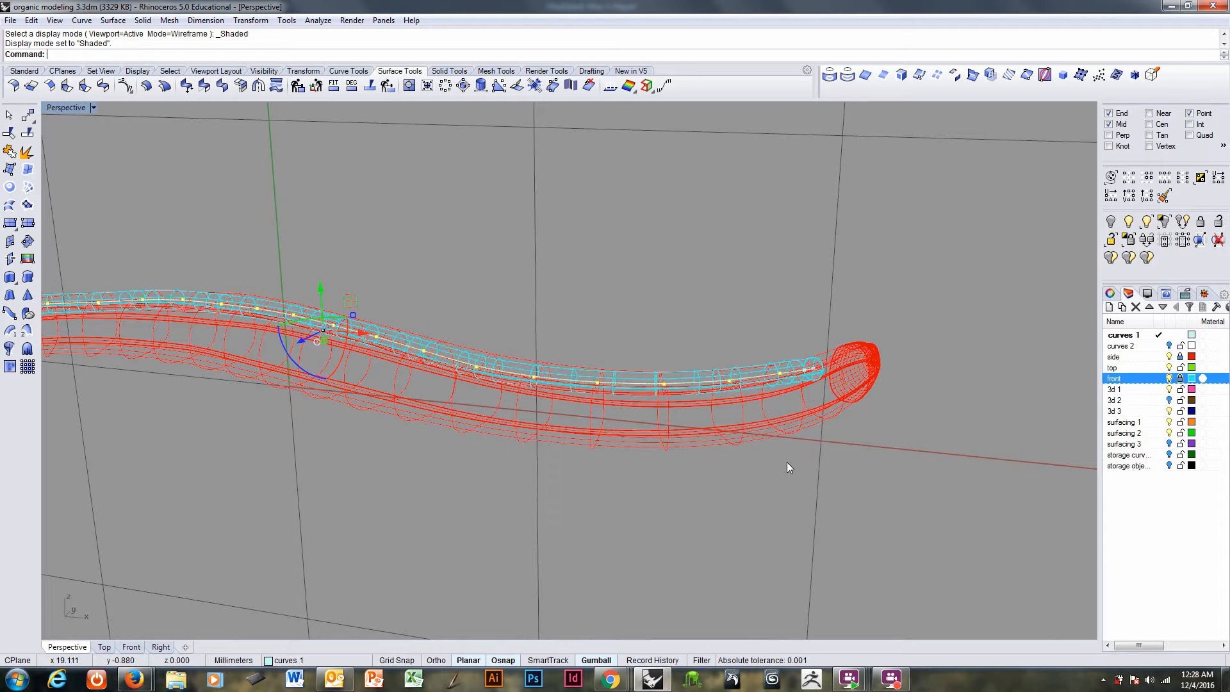
pyautogui.scroll(4, 328, 298)
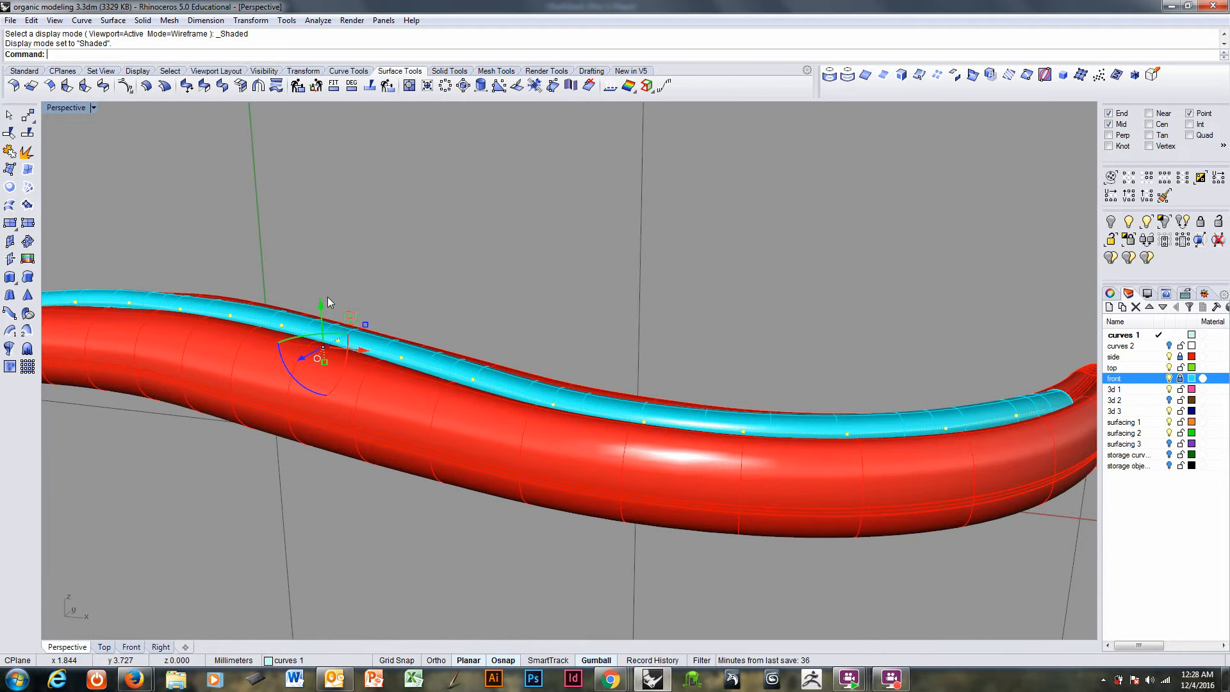
pyautogui.moveTo(321, 302); pyautogui.dragTo(321, 303)
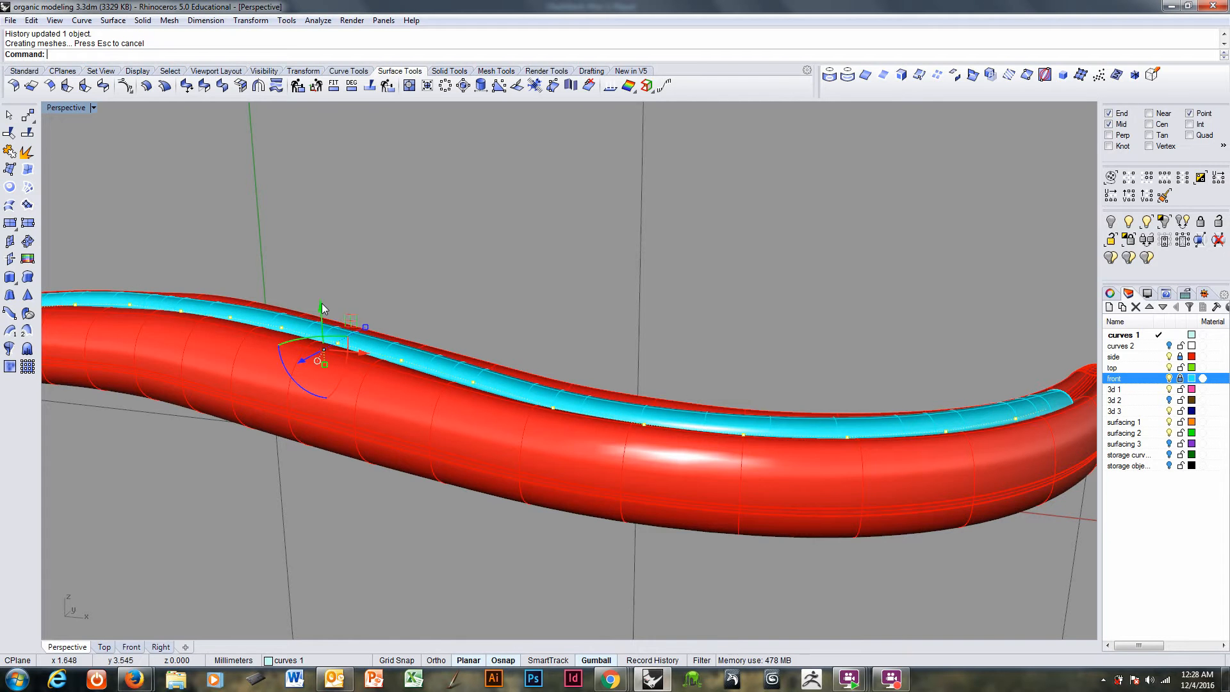
pyautogui.moveTo(322, 303); pyautogui.dragTo(403, 377, button='right')
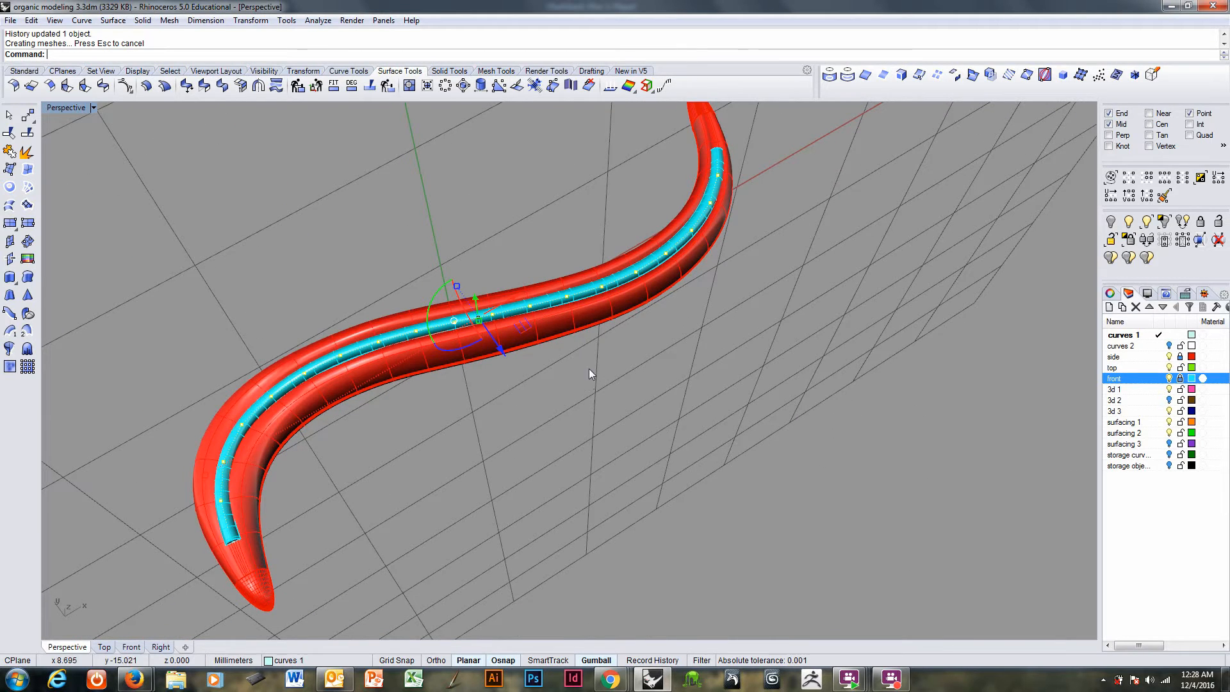
pyautogui.moveTo(589, 368); pyautogui.dragTo(613, 379, button='right')
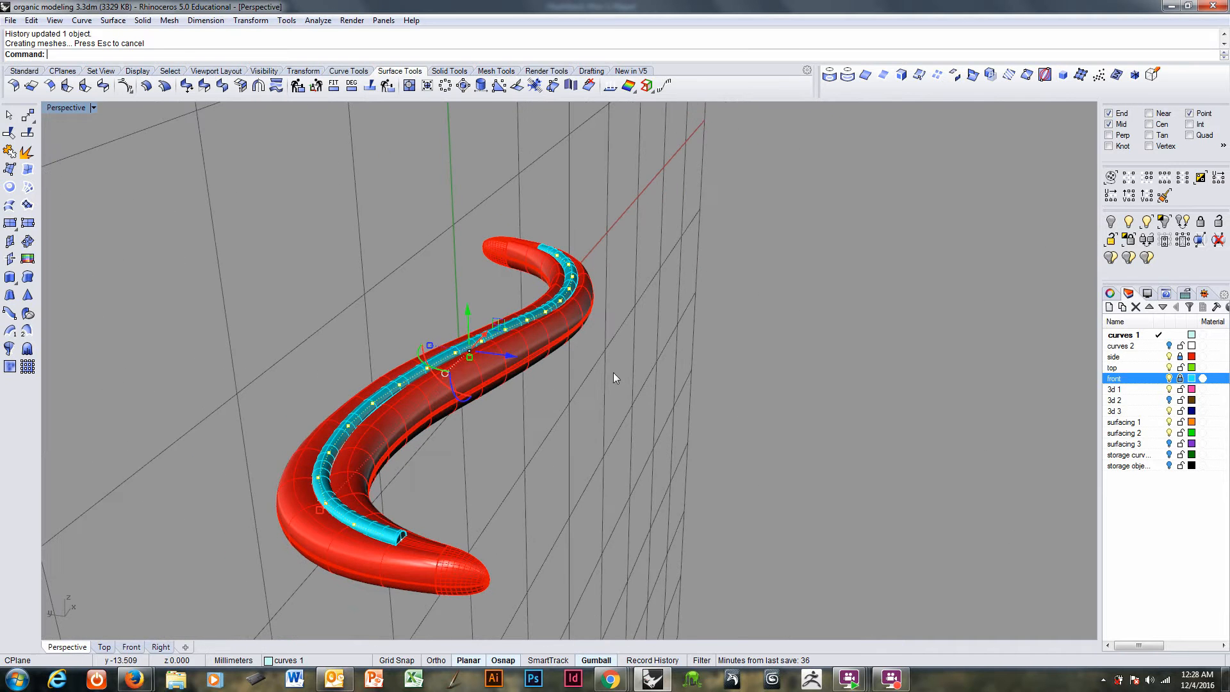
pyautogui.click(573, 428)
# - Delete the cyan pipe from the body's groove, keeping its rail curve
pyautogui.moveTo(573, 428); pyautogui.dragTo(202, 382, button='right')
pyautogui.scroll(5, 211, 371)
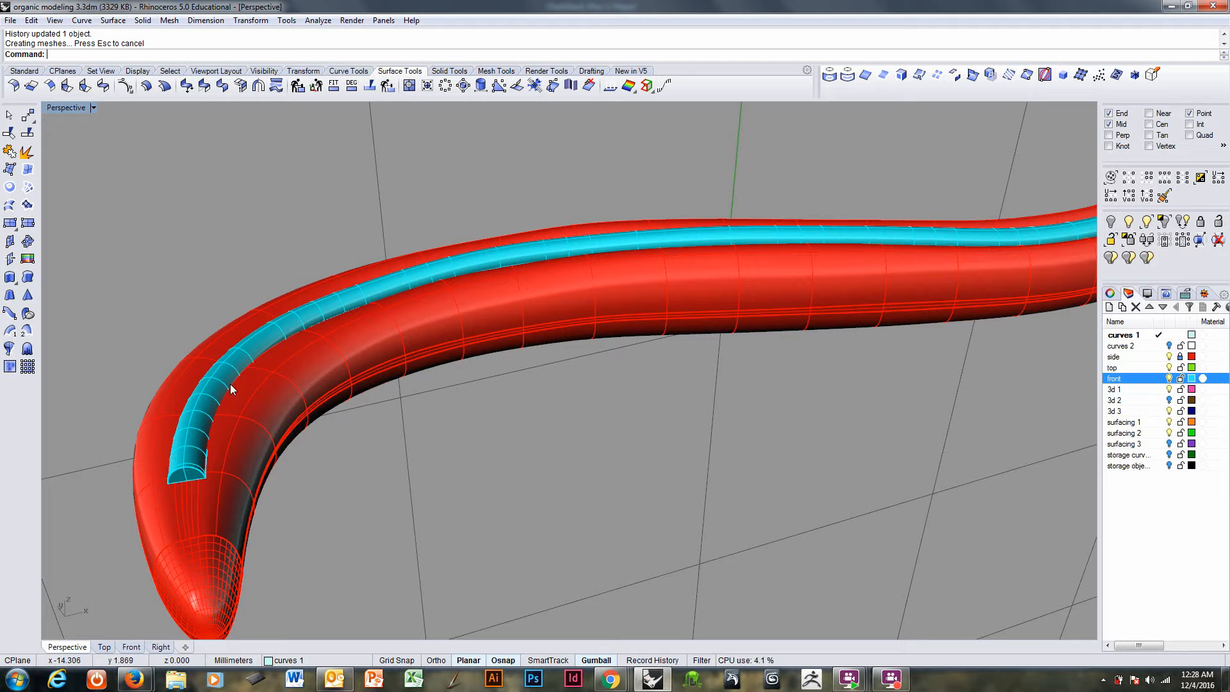
pyautogui.click(196, 405)
pyautogui.press('Delete')
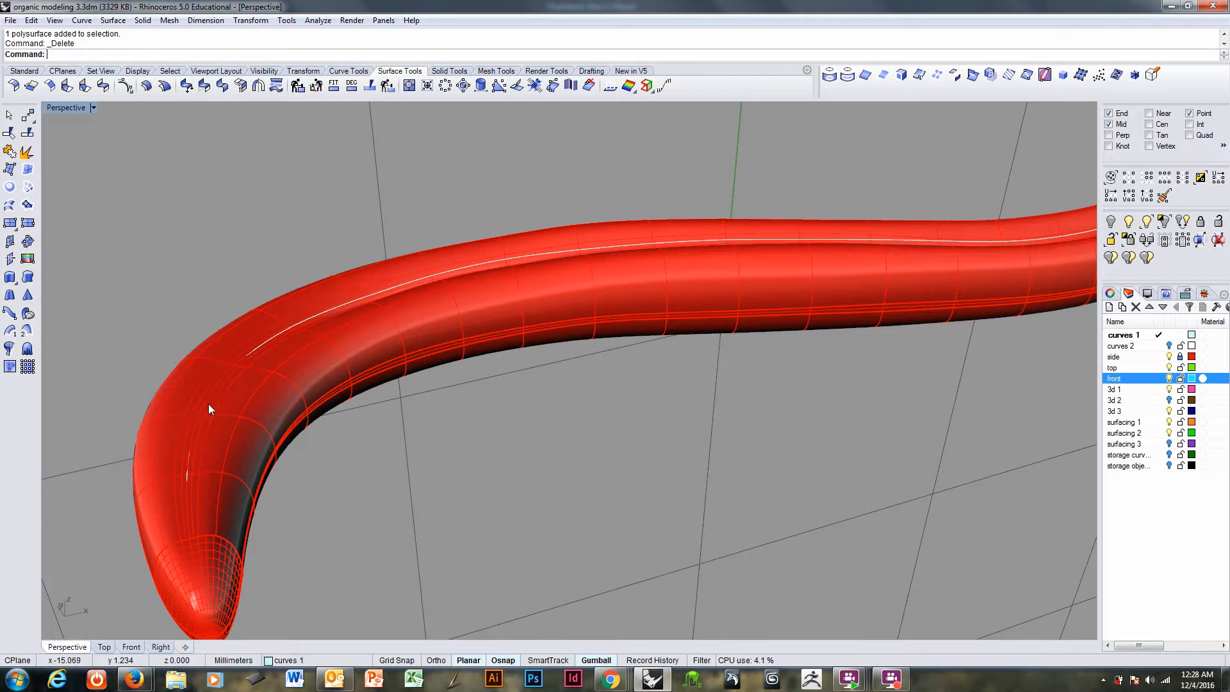
# - Select the rail curve lying in the groove and turn off the gumball
pyautogui.moveTo(209, 409); pyautogui.dragTo(288, 311, button='right')
pyautogui.click(309, 306)
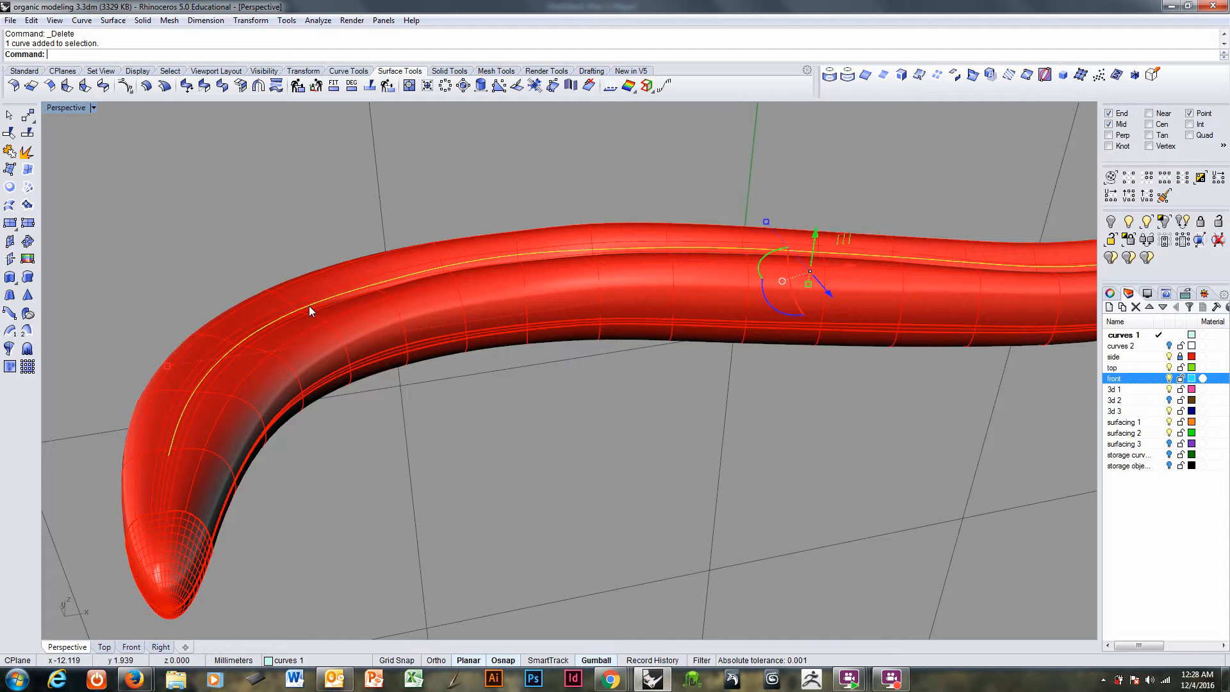
pyautogui.moveTo(368, 283); pyautogui.dragTo(369, 295, button='right')
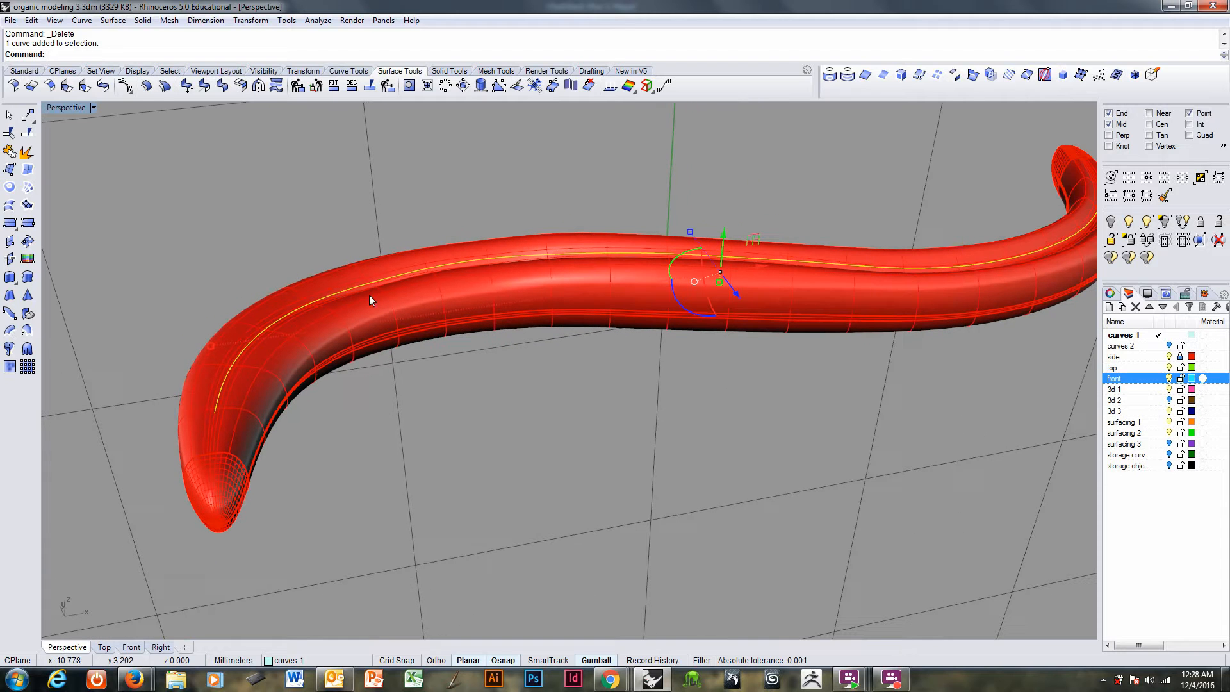
pyautogui.click(608, 660)
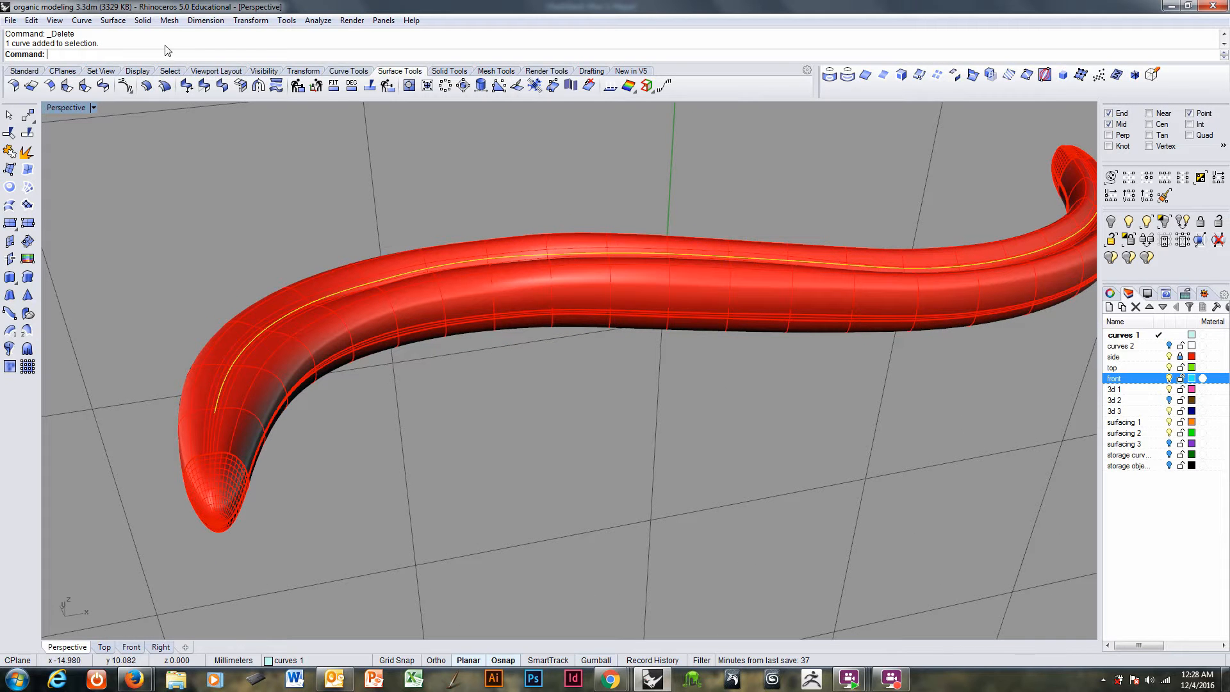
# - Start a Pipe along the selected rail curve with start and end radii of 0
pyautogui.click(143, 20)
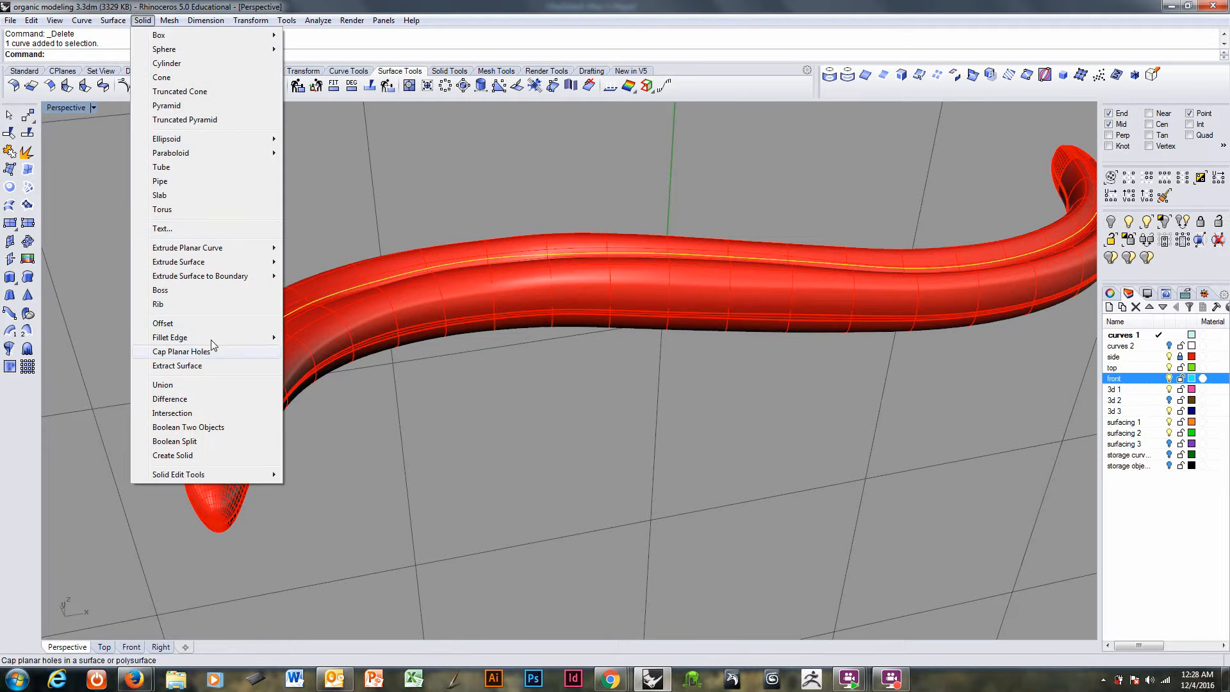
pyautogui.click(185, 181)
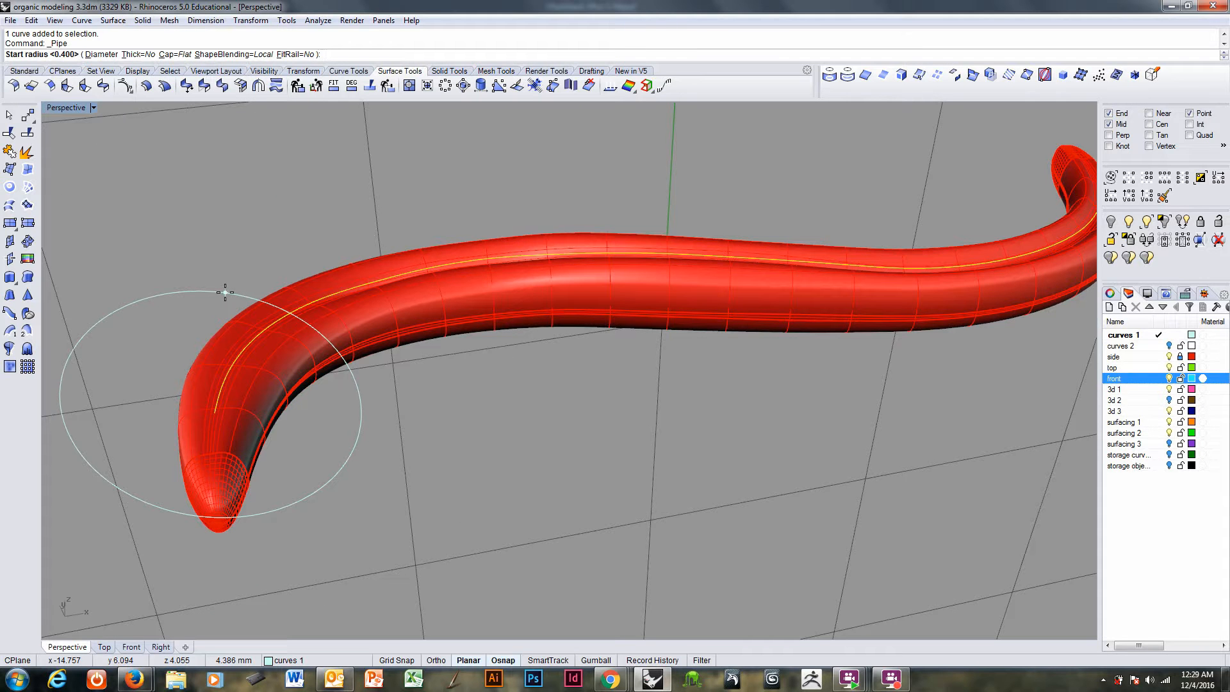
pyautogui.write('0')
pyautogui.press('Return')
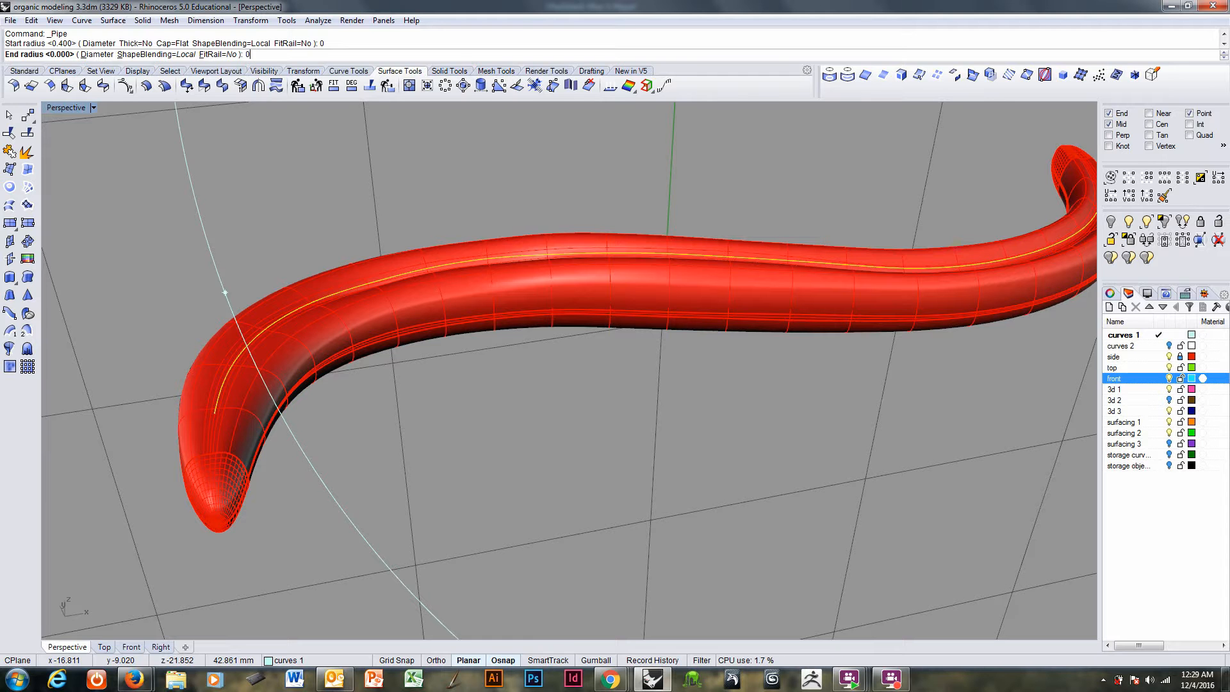
pyautogui.write('0')
pyautogui.press('Return')
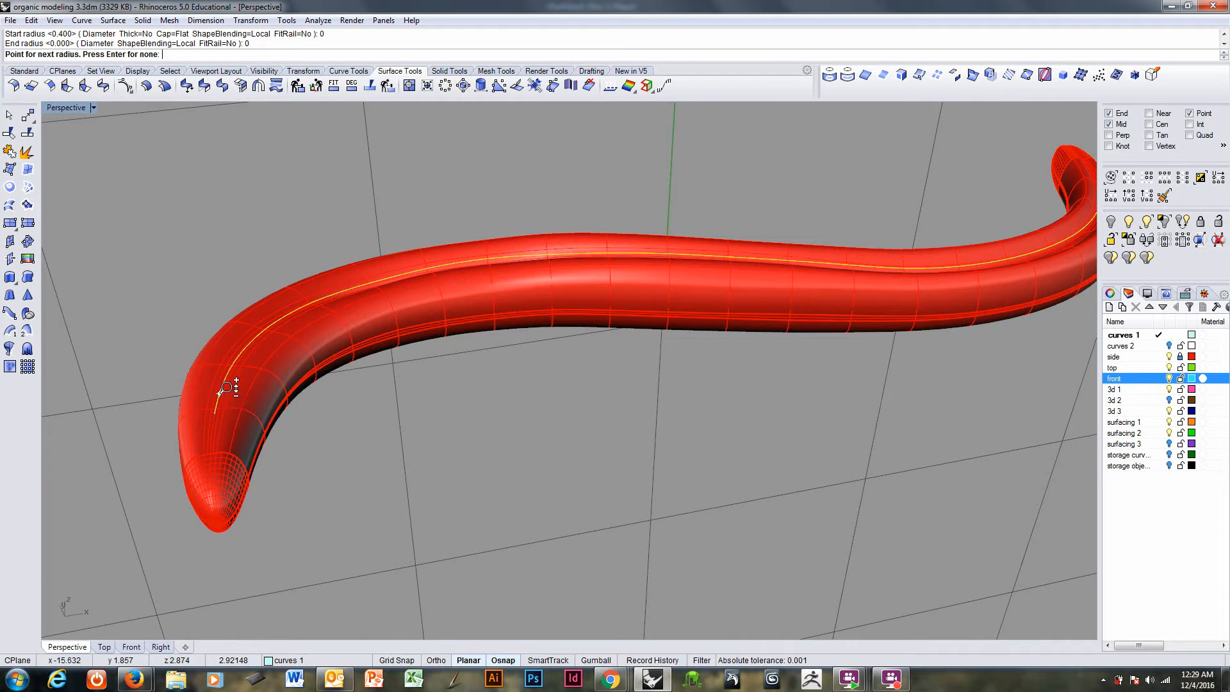
# - Set a pipe radius of 0.2 just past the near end of the rail and 0.4 farther along the bend
pyautogui.scroll(5, 218, 394)
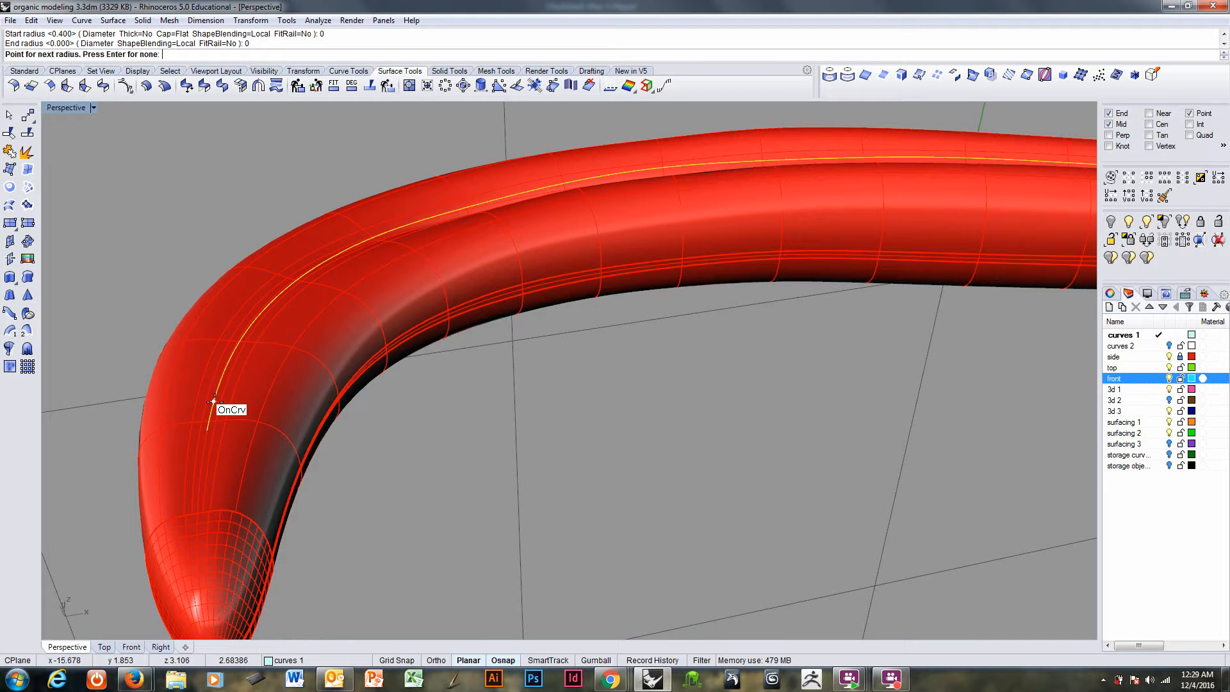
pyautogui.click(215, 402)
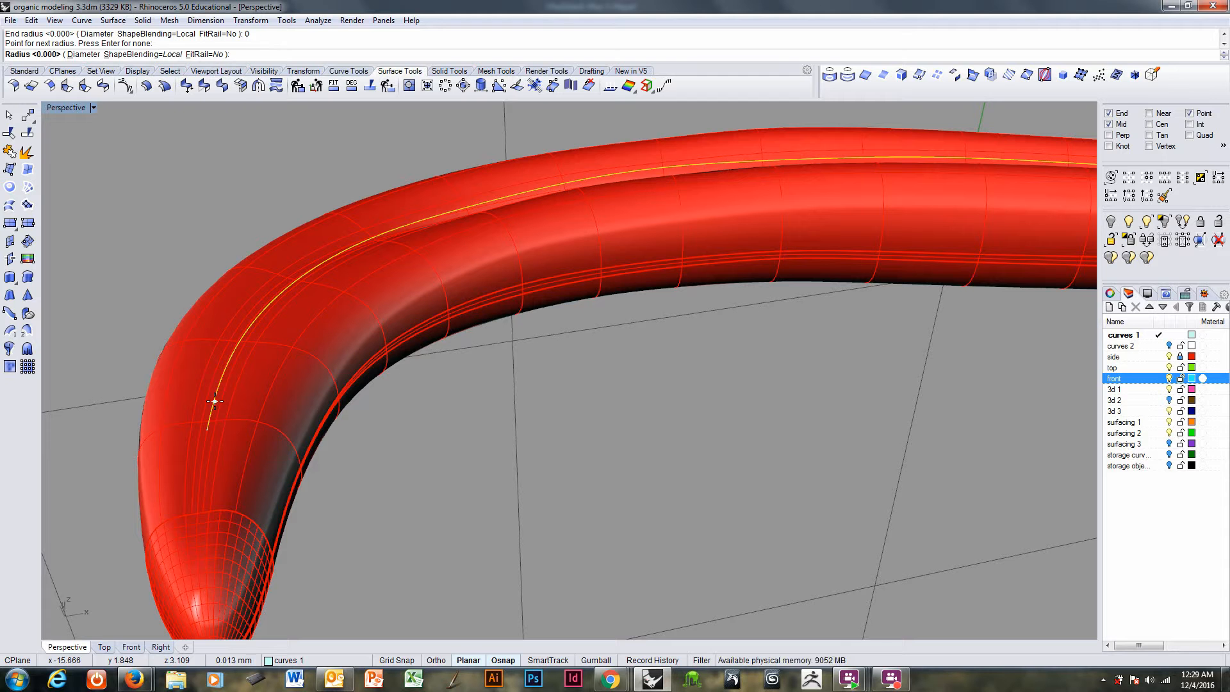
pyautogui.press('Return')
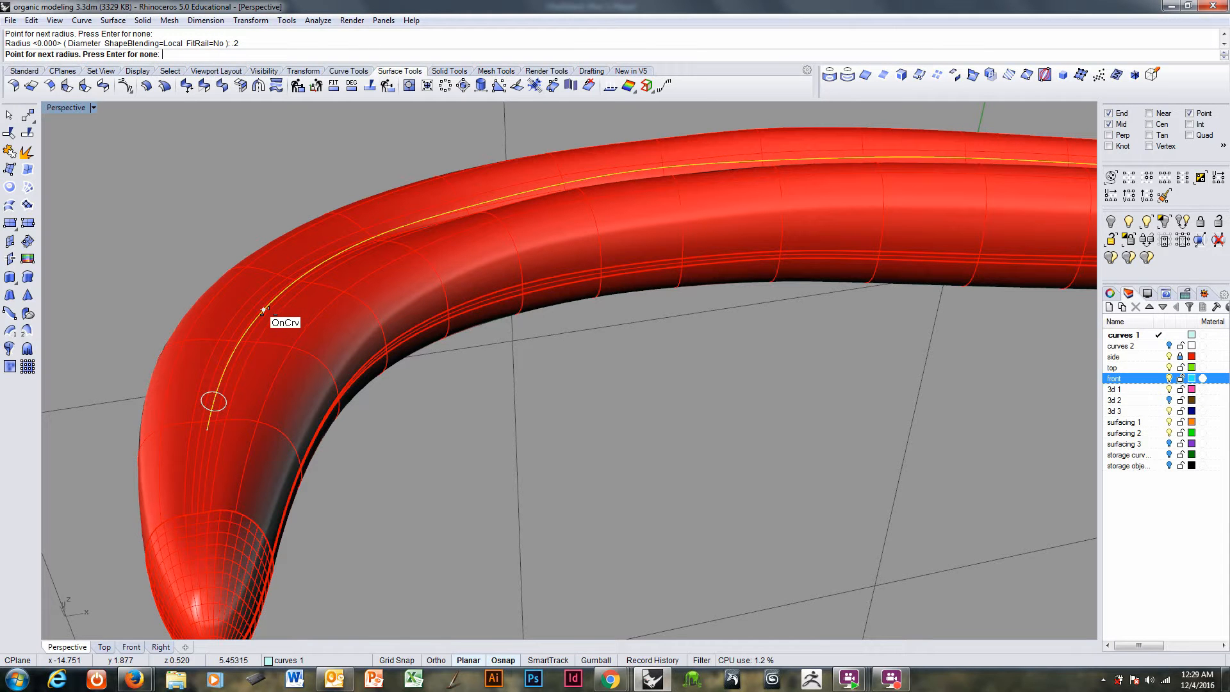
pyautogui.click(297, 278)
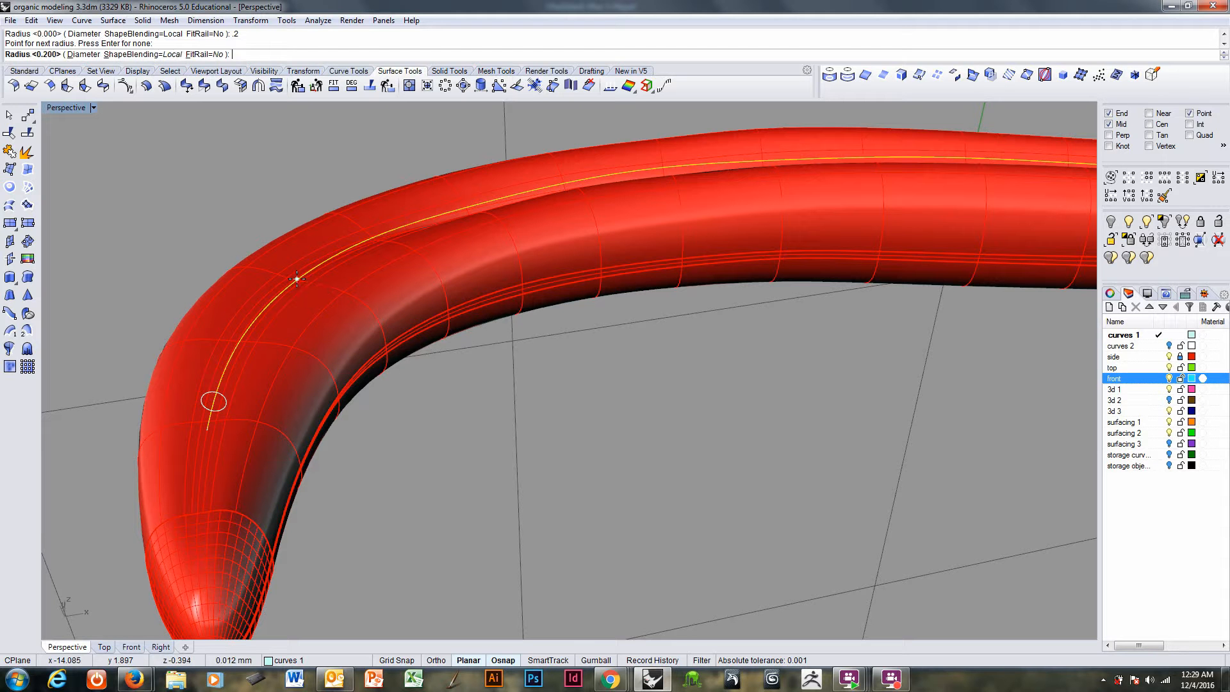
pyautogui.write('.4')
pyautogui.press('Return')
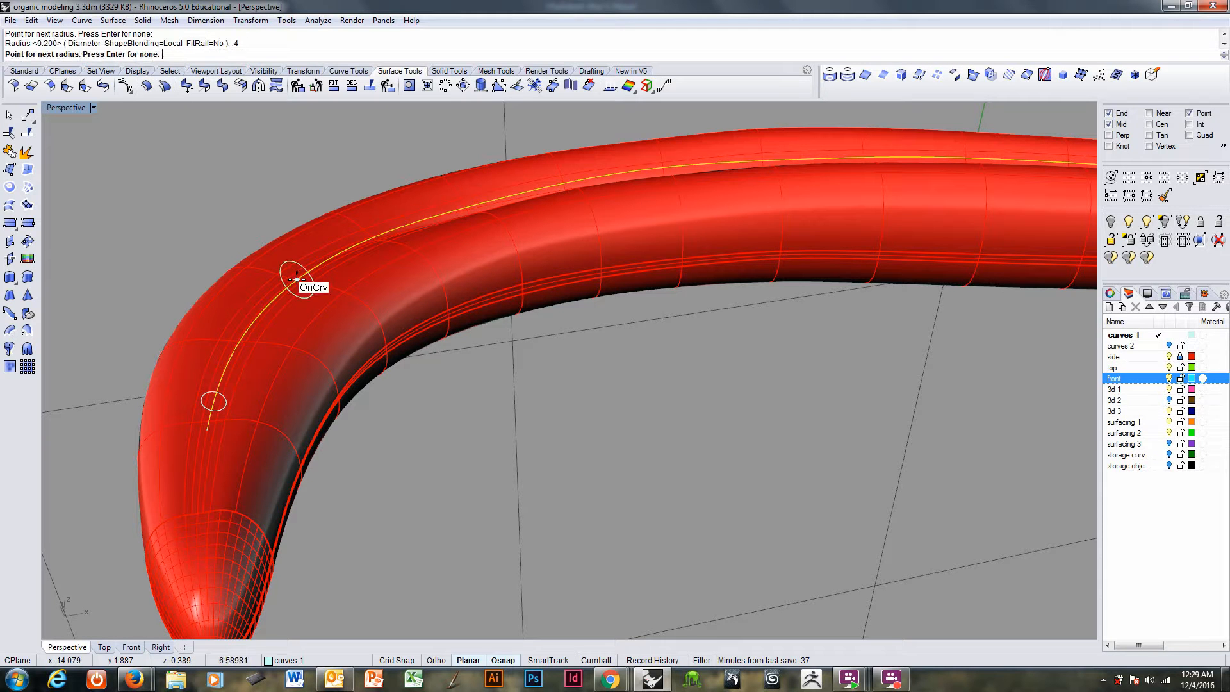
# - Add another 0.4 radius before the rail's far bend, complete the tapered pipe, and check its pointed tips in the groove
pyautogui.scroll(-3, 563, 267)
pyautogui.keyDown('shift'); pyautogui.moveTo(731, 263); pyautogui.dragTo(257, 410, button='right'); pyautogui.keyUp('shift')
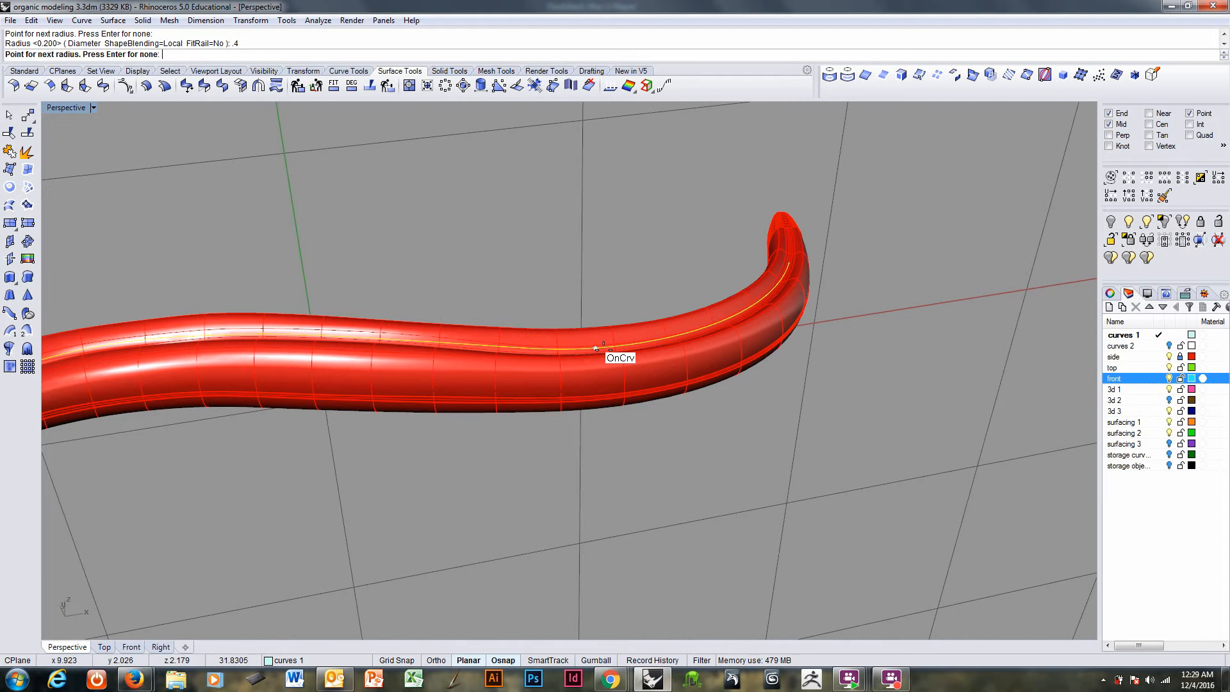
pyautogui.click(632, 344)
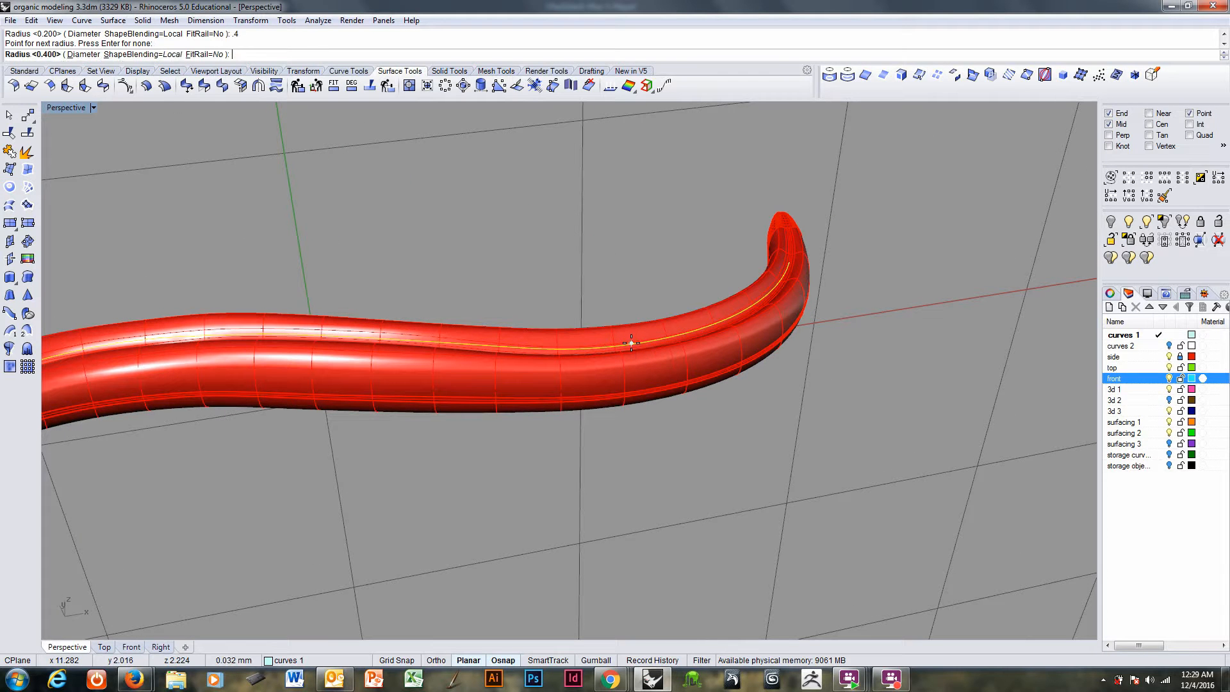
pyautogui.press('Return')
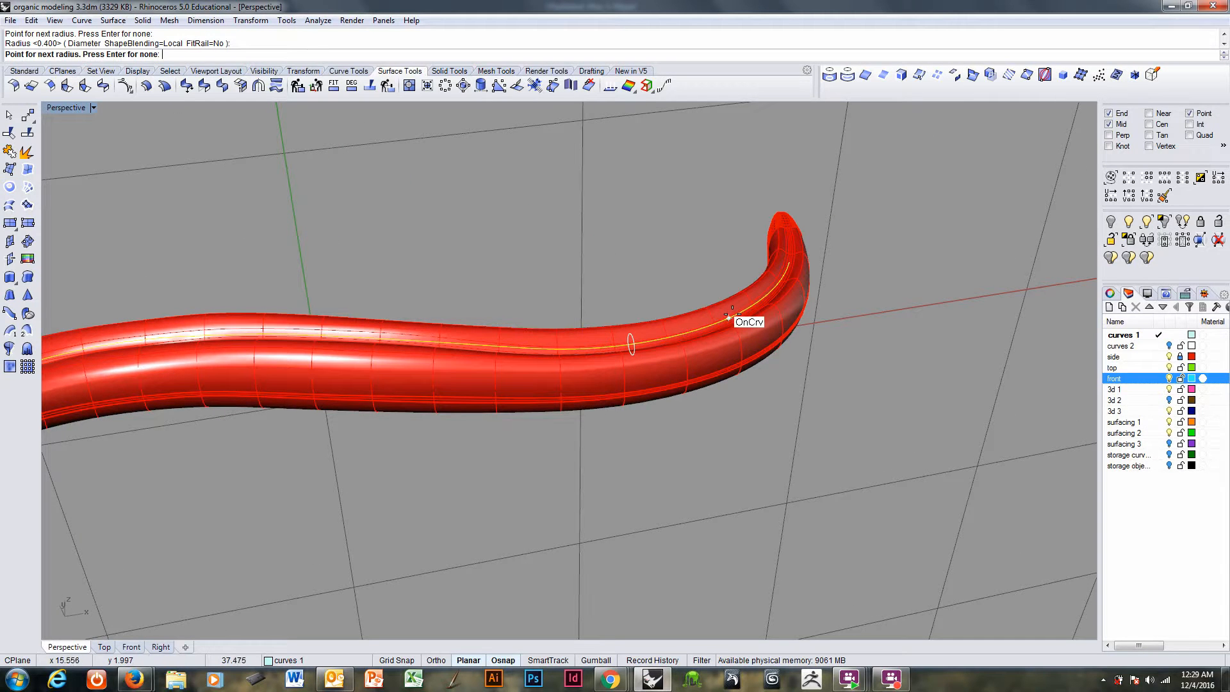
pyautogui.click(759, 299)
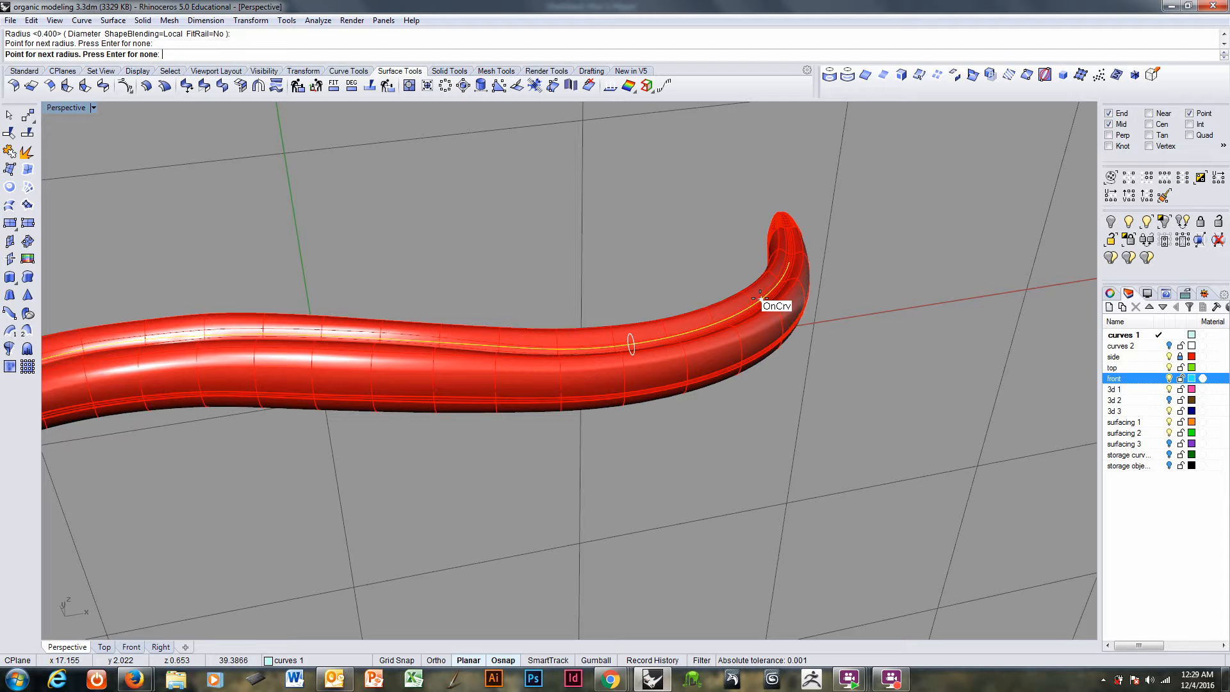
pyautogui.press('Return')
pyautogui.press('Return')
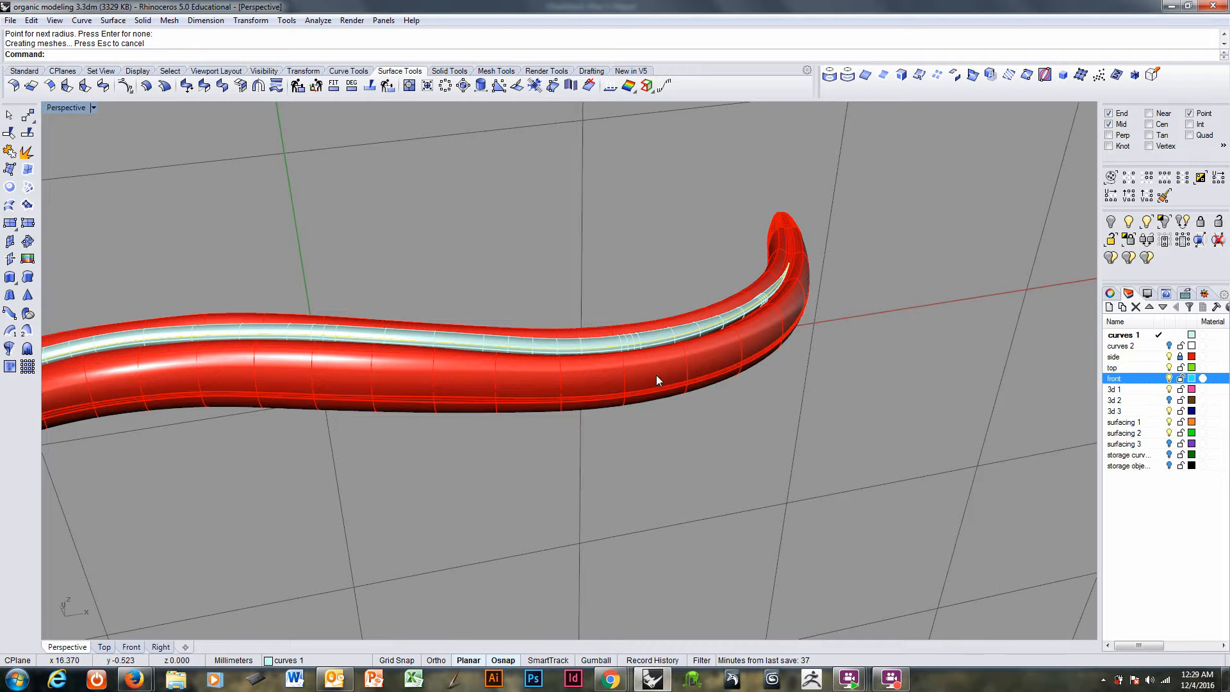
pyautogui.moveTo(637, 361); pyautogui.dragTo(607, 414, button='right')
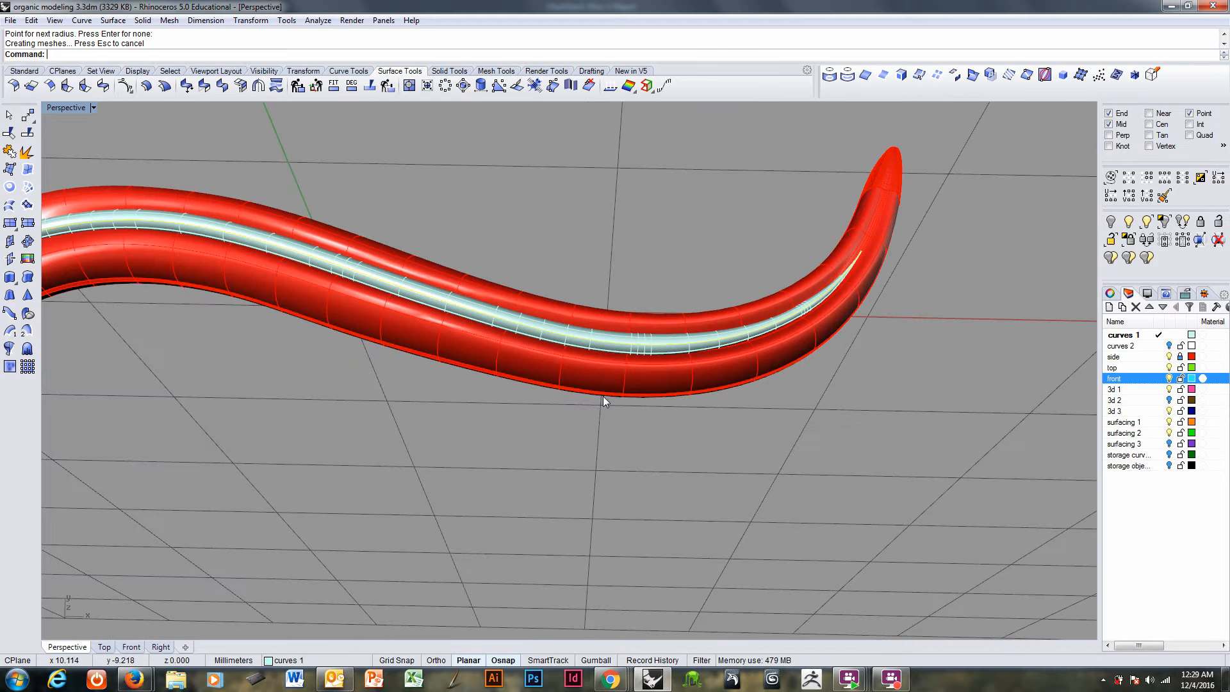
pyautogui.scroll(-3, 644, 313)
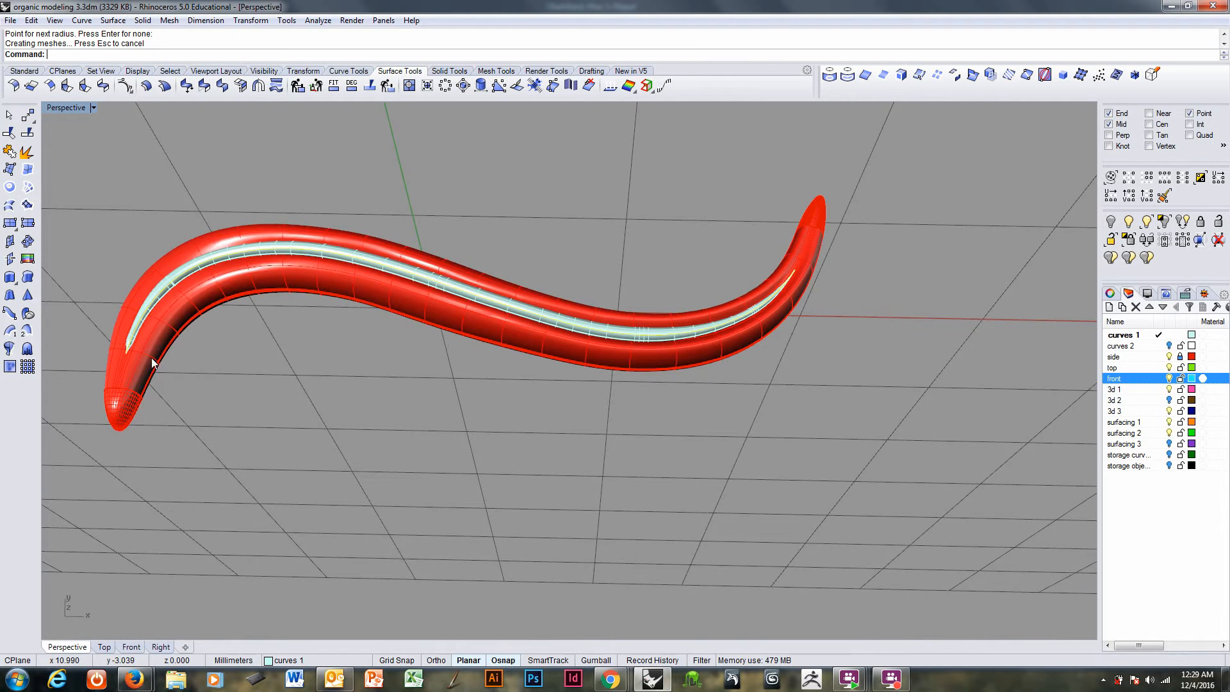
pyautogui.keyDown('shift'); pyautogui.moveTo(152, 358); pyautogui.dragTo(309, 383, button='right'); pyautogui.keyUp('shift')
pyautogui.scroll(5, 316, 308)
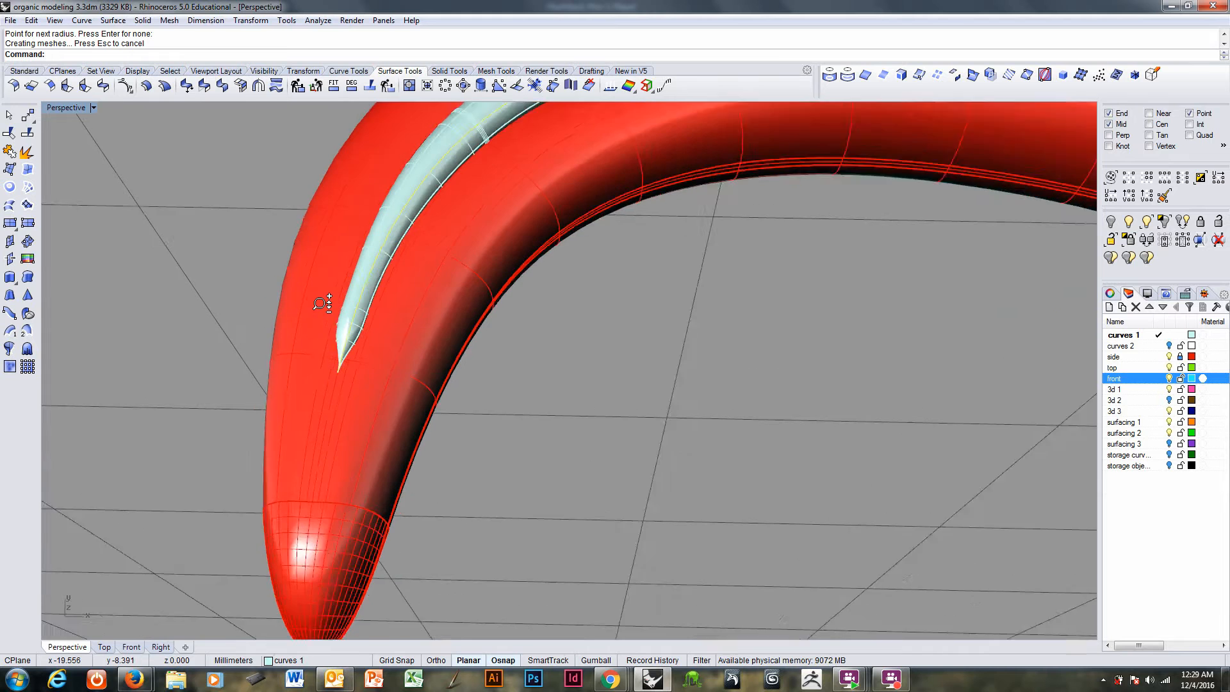
# - Undo the tapered pipe in the groove after checking its near tip up close
pyautogui.moveTo(321, 305); pyautogui.dragTo(337, 335, button='right')
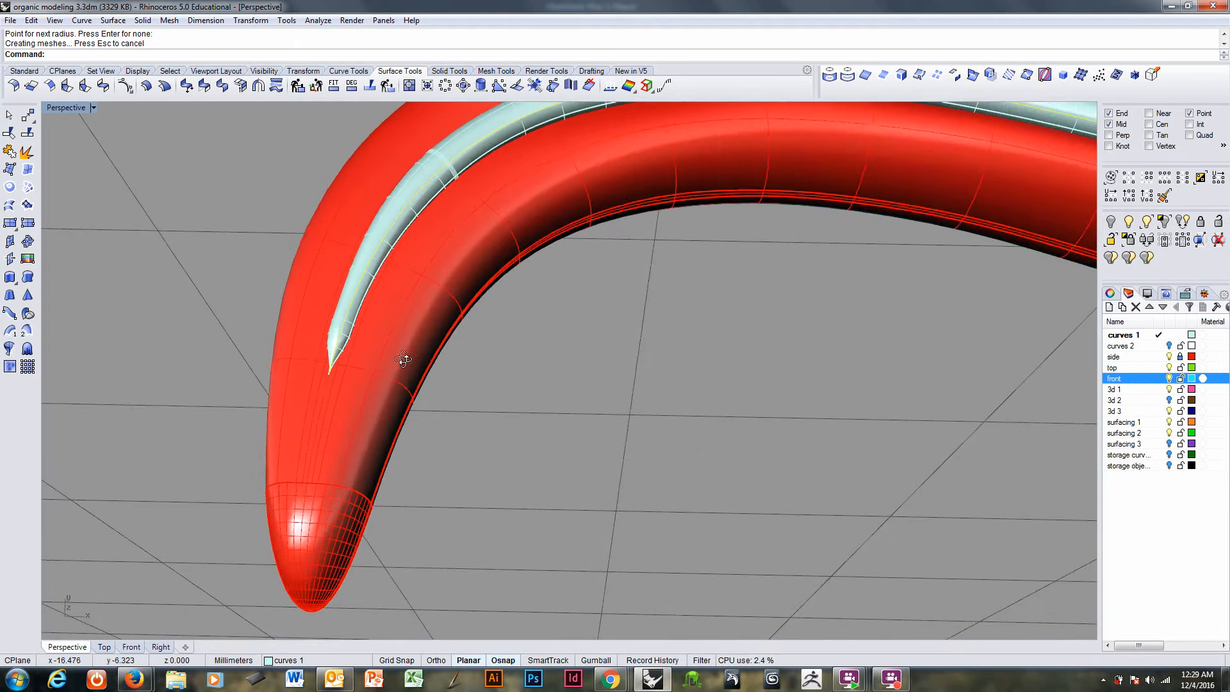
pyautogui.moveTo(404, 359); pyautogui.dragTo(371, 312, button='right')
pyautogui.scroll(5, 362, 304)
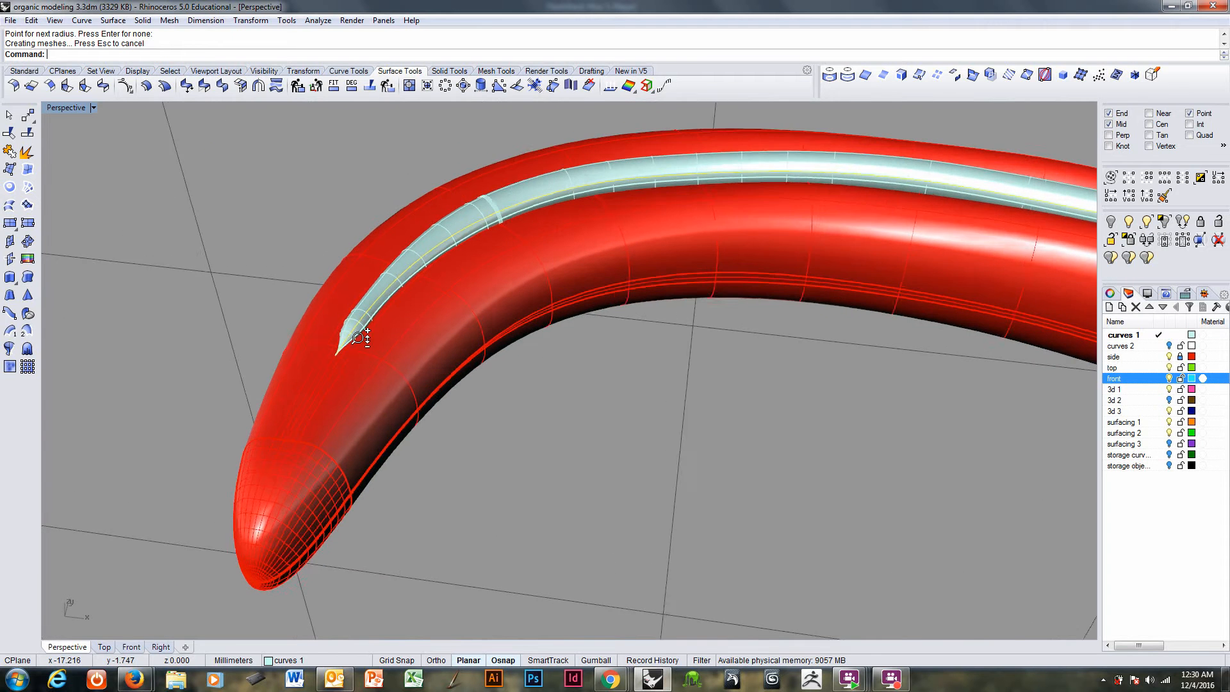
pyautogui.scroll(1, 362, 301)
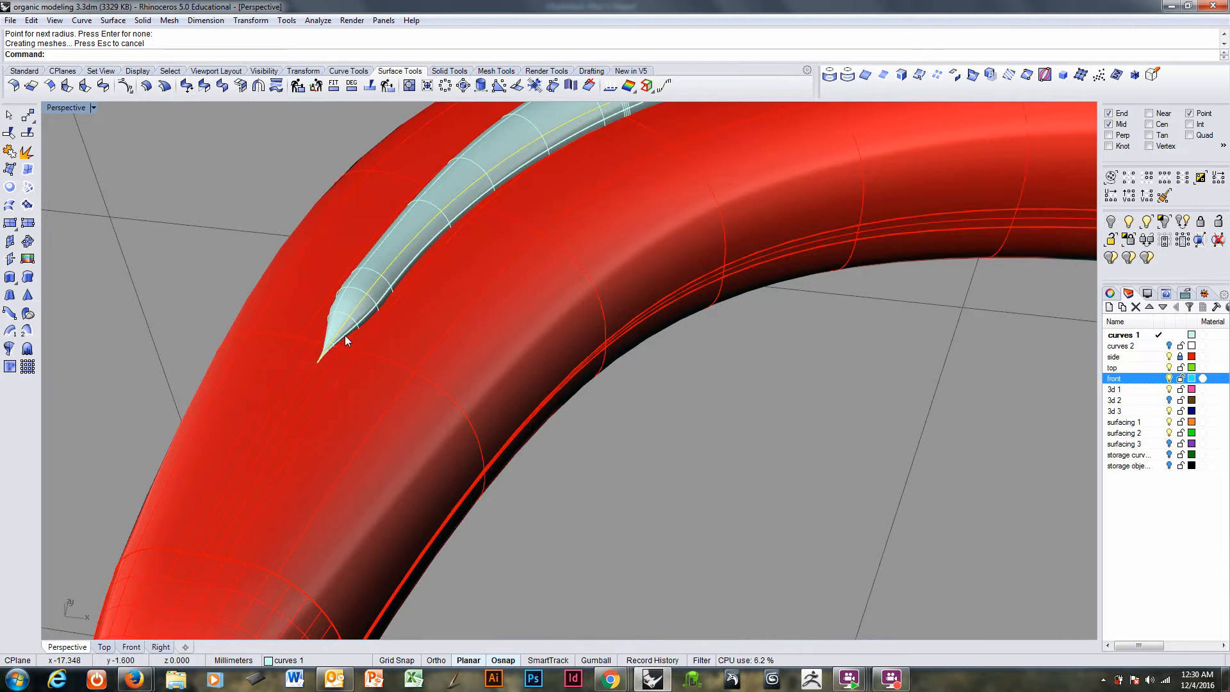
pyautogui.hotkey('ctrl', 'z')
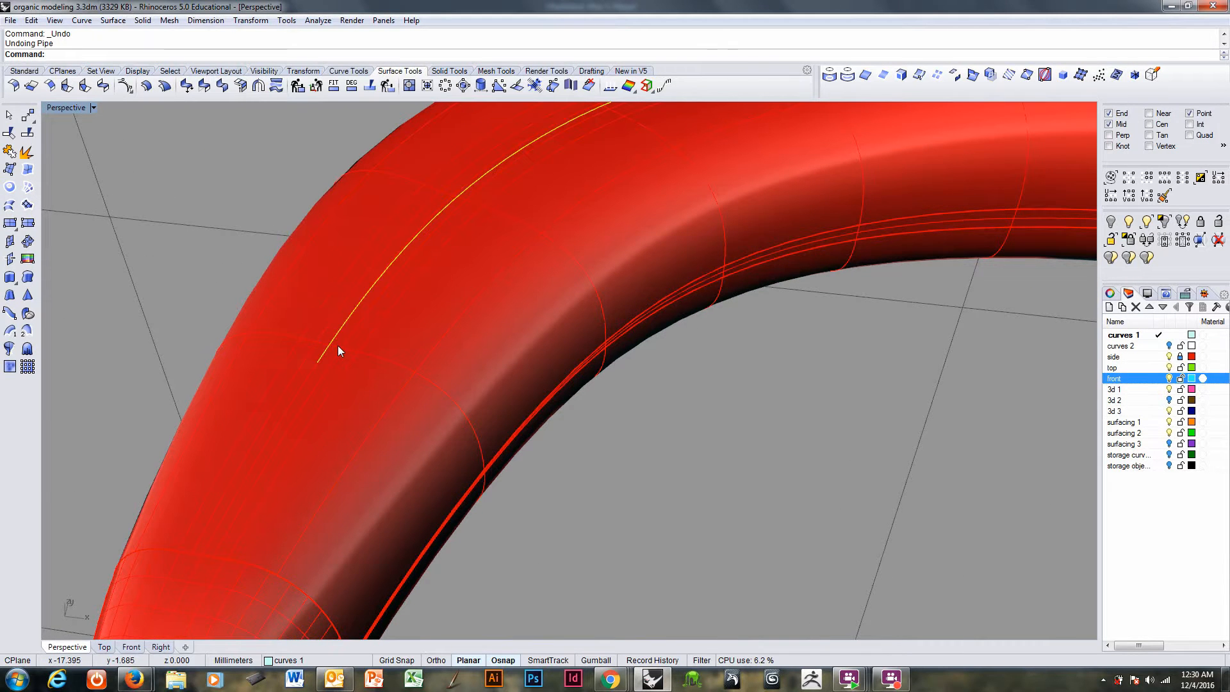
# - Hide the side layer holding the red body so that only the pipe's rail curve is left in view
pyautogui.scroll(-2, 336, 351)
pyautogui.scroll(1, 337, 353)
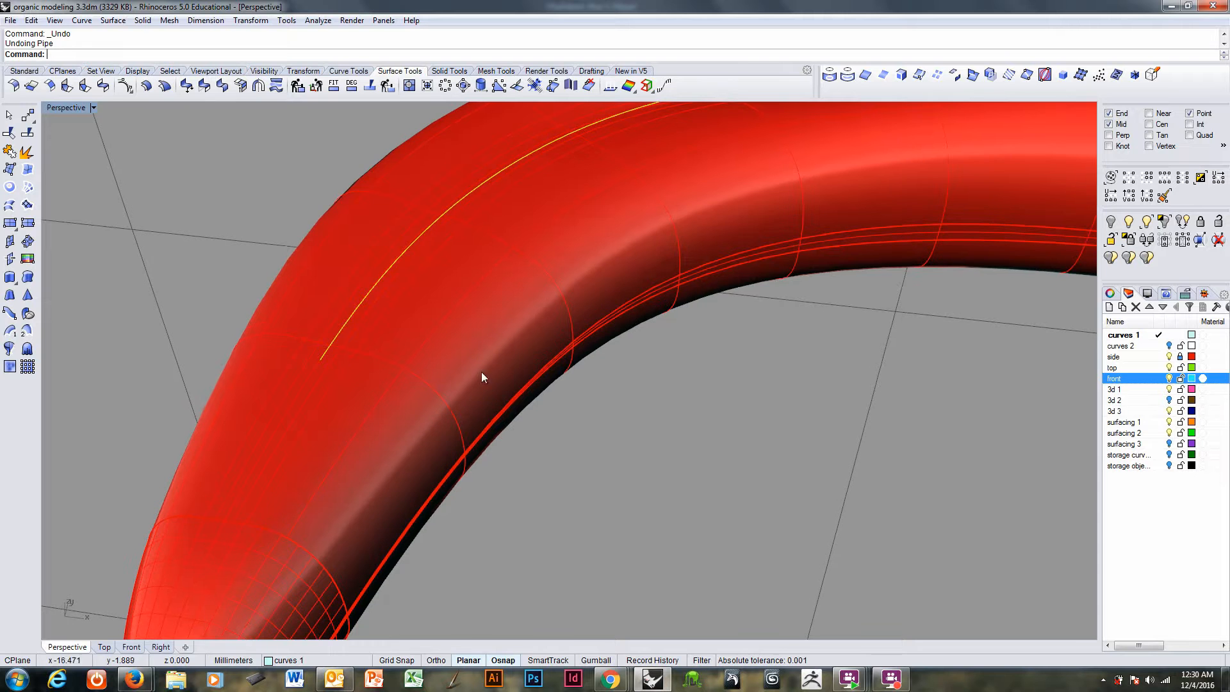
pyautogui.click(1170, 358)
pyautogui.scroll(5, 411, 352)
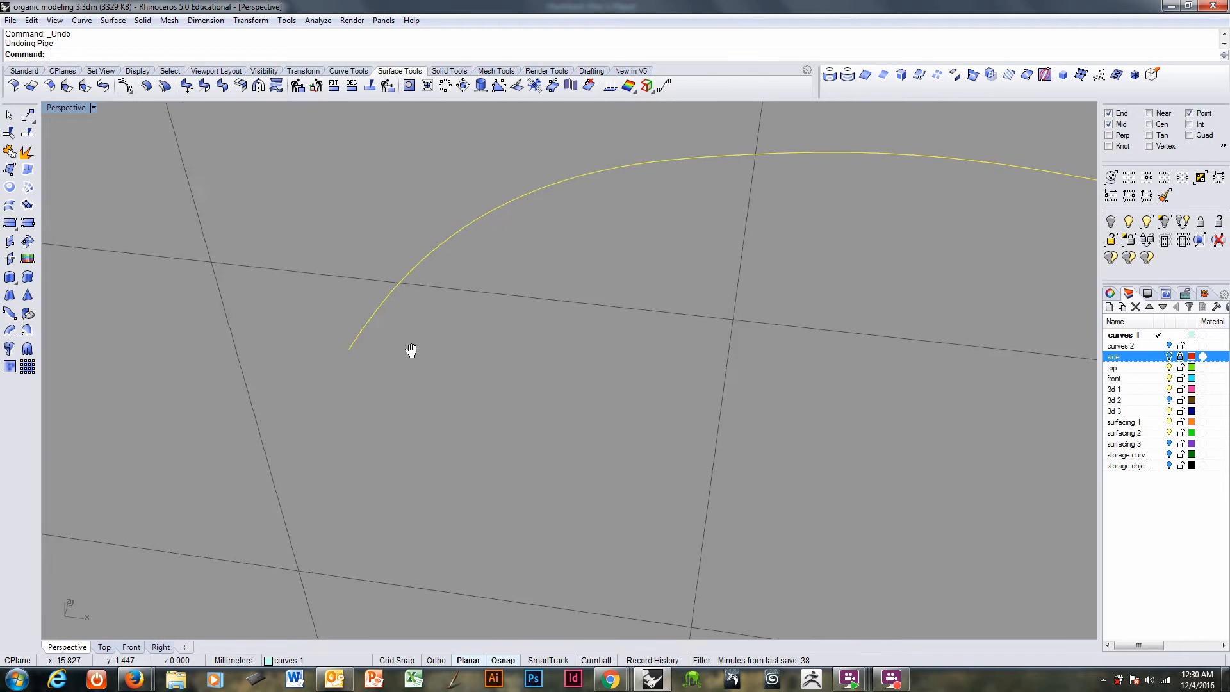
# - Start a Pipe along the isolated rail curve with start and end radii of 0
pyautogui.rightClick(354, 57)
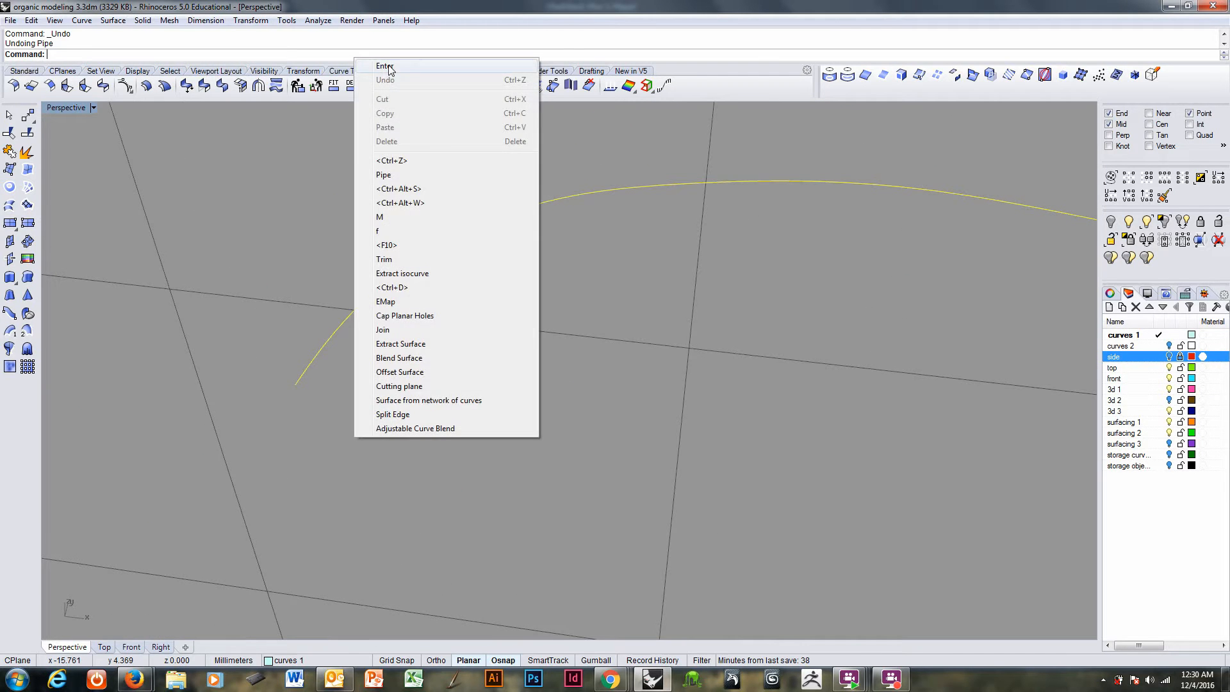
pyautogui.click(402, 173)
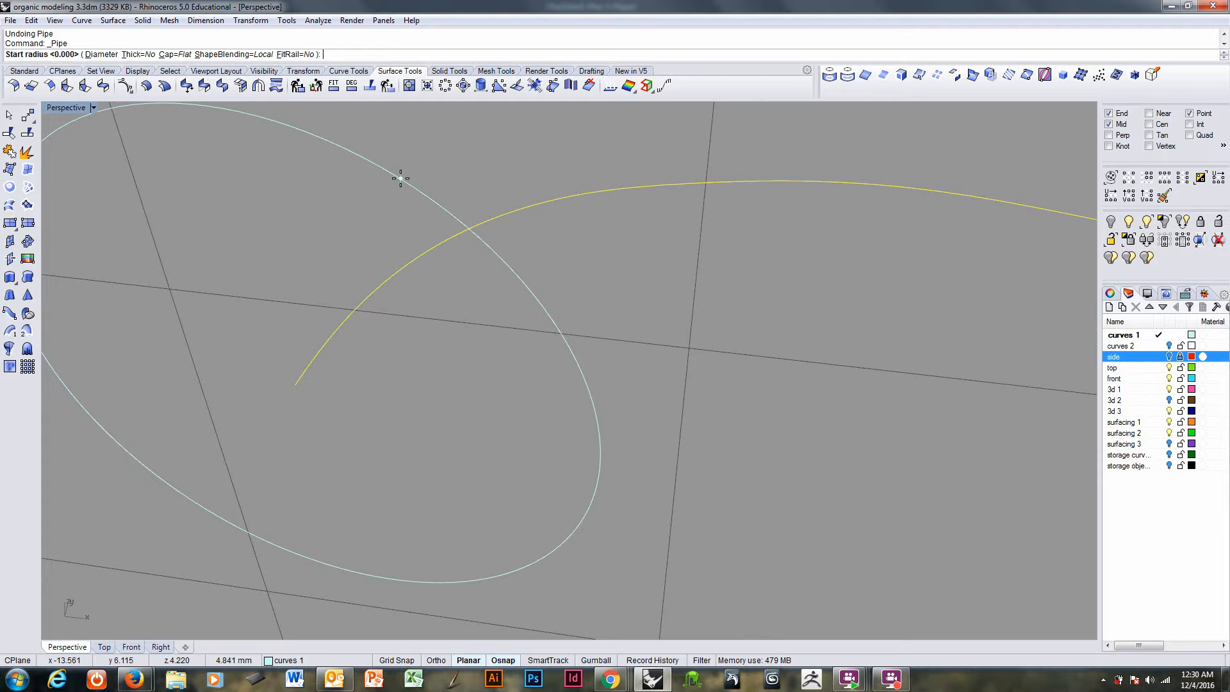
pyautogui.write('0')
pyautogui.press('Return')
pyautogui.write('0')
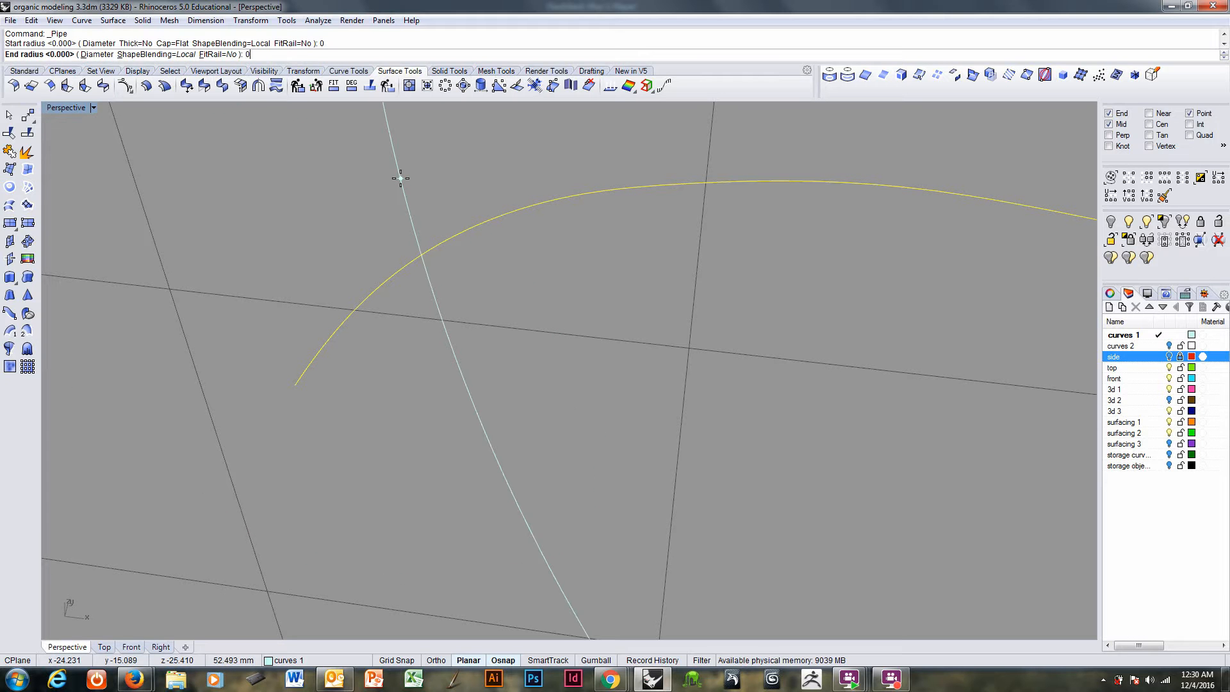
pyautogui.press('Return')
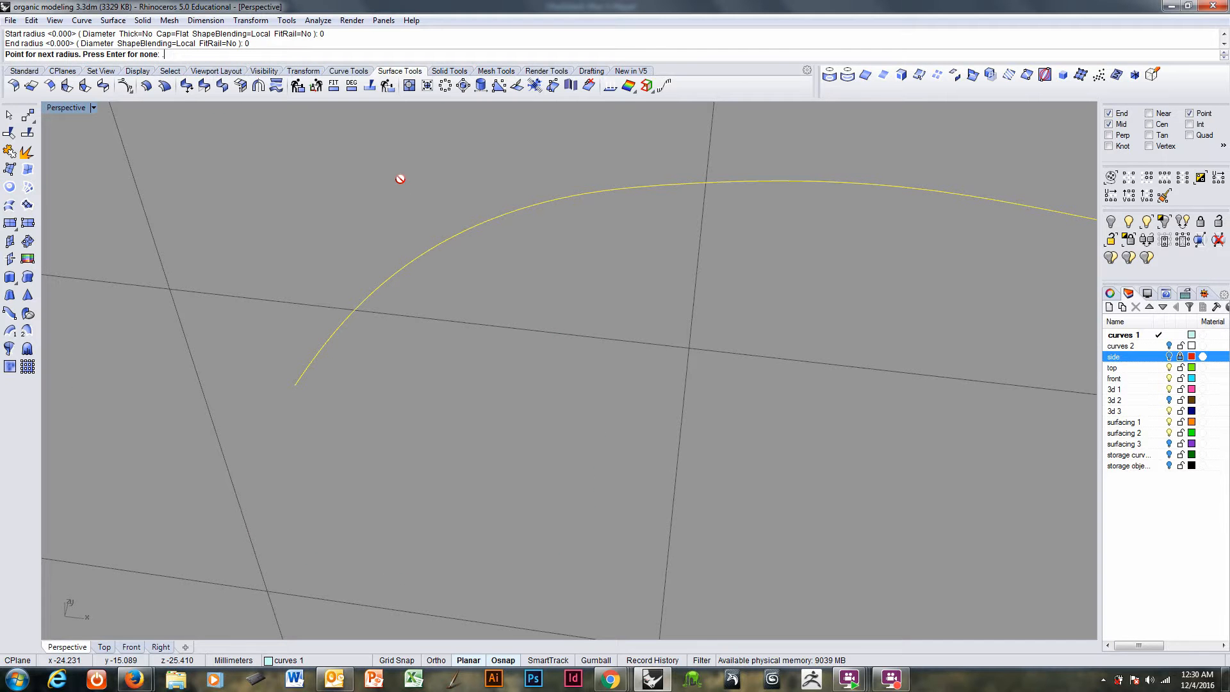
# - Place a 0.2 pipe radius very close to the rail's near end and a 0.4 radius farther around the near bend
pyautogui.click(308, 368)
pyautogui.write('2')
pyautogui.press('Return')
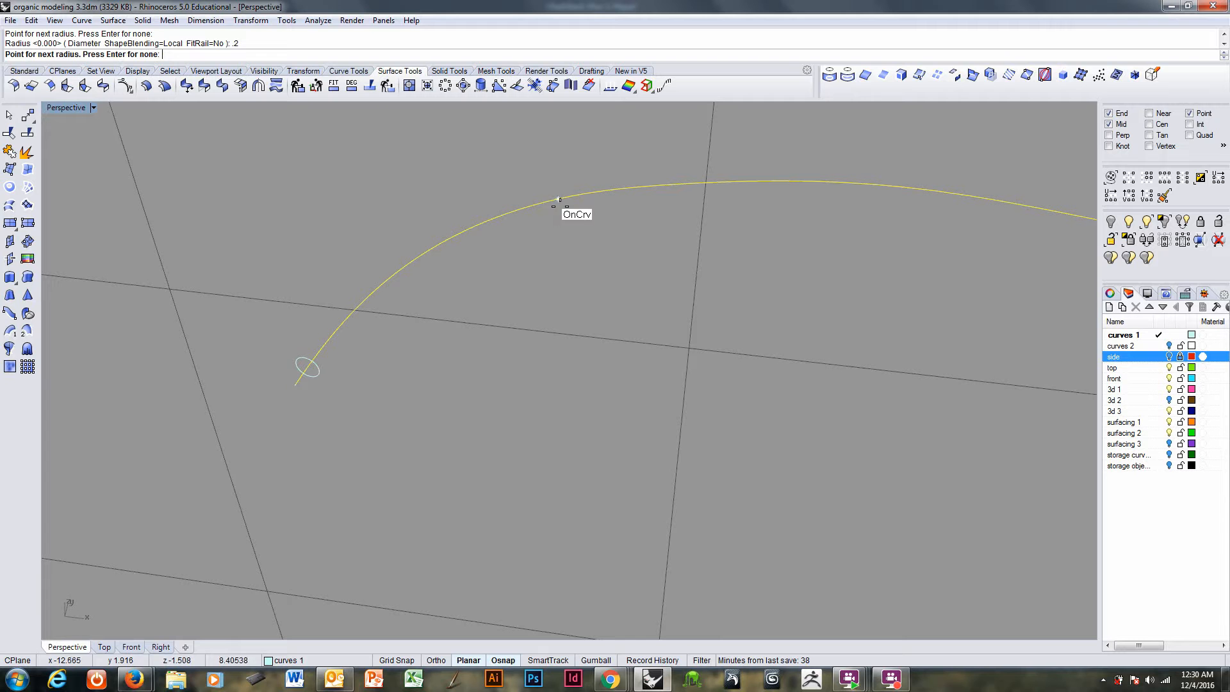
pyautogui.click(521, 216)
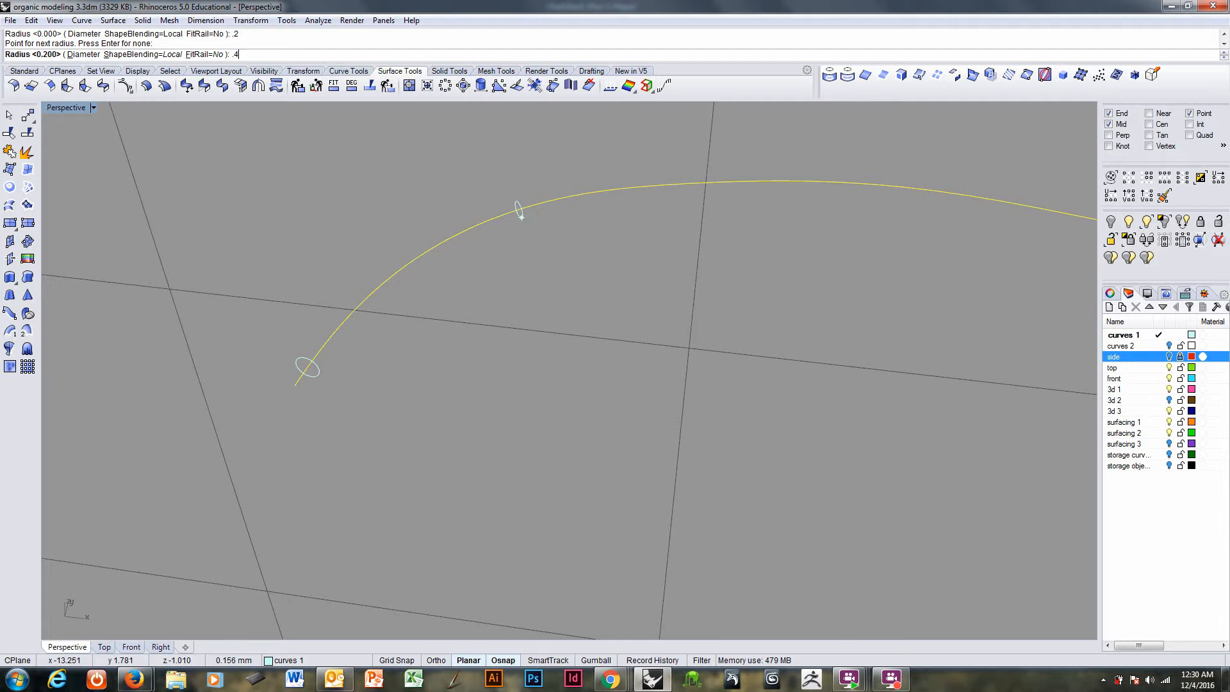
pyautogui.press('Return')
# - Add a 0.4 radius at the rail's far bend and a 0.2 radius close to its far end, completing the pipe
pyautogui.moveTo(522, 211); pyautogui.dragTo(907, 286, button='right')
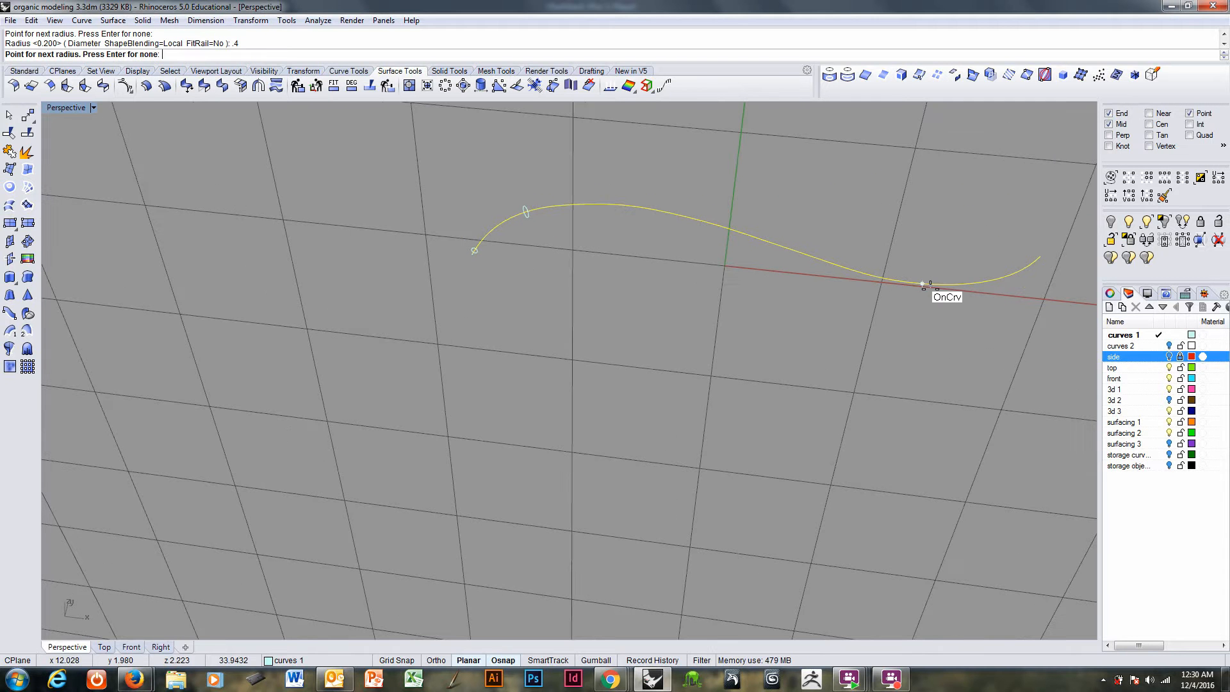
pyautogui.click(931, 284)
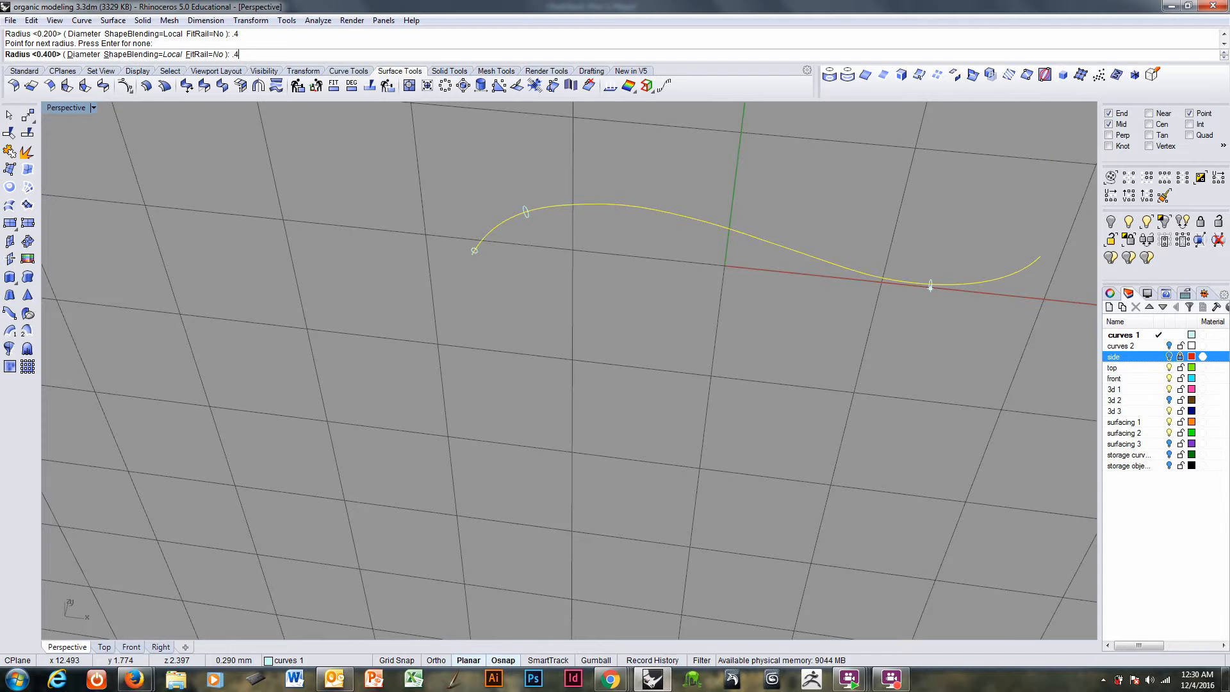
pyautogui.press('Return')
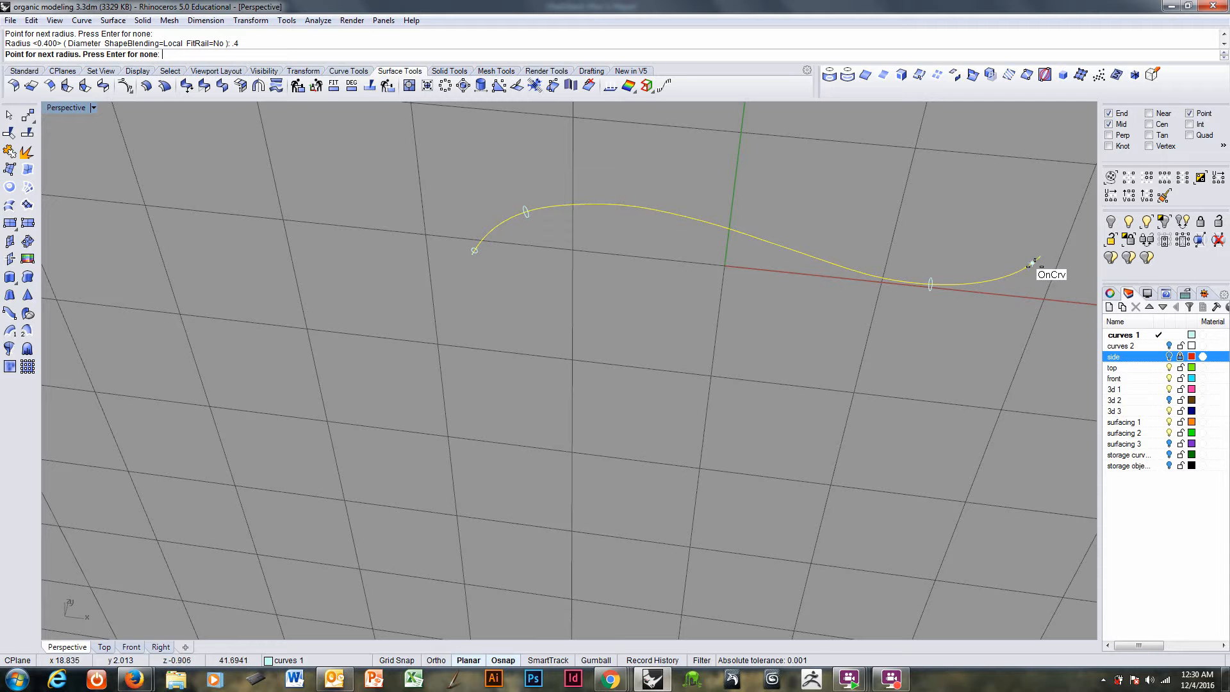
pyautogui.moveTo(1033, 261); pyautogui.dragTo(1051, 417, button='right')
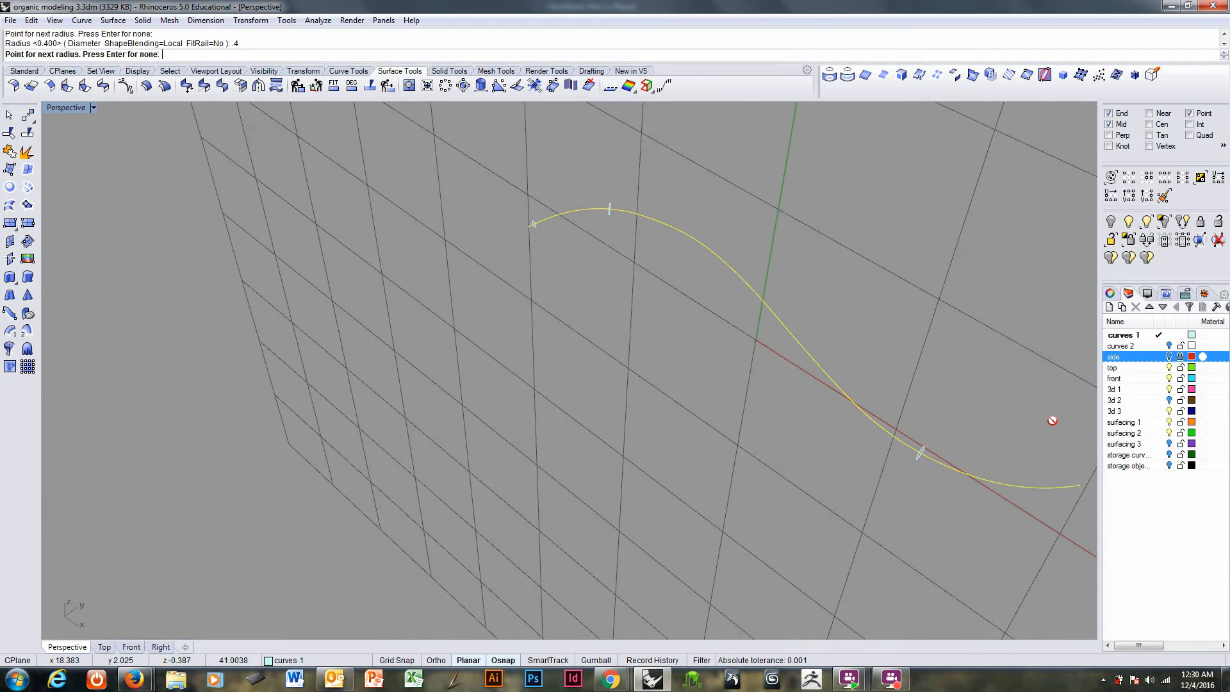
pyautogui.click(1071, 487)
pyautogui.press('Return')
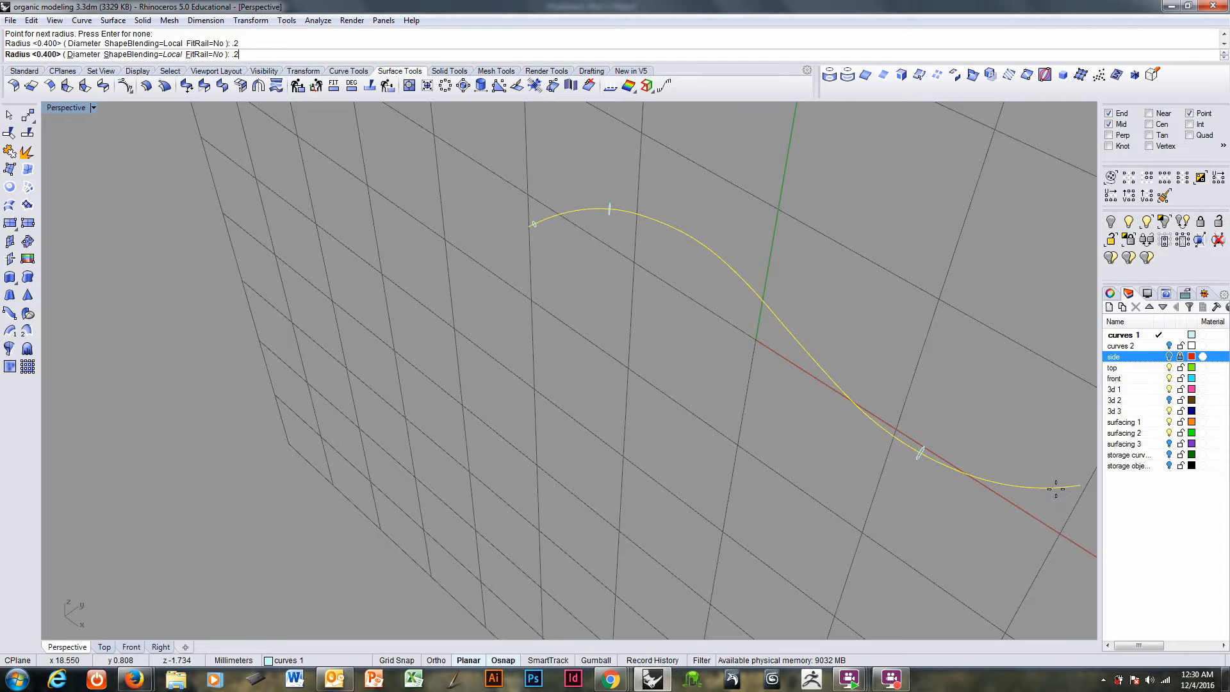
pyautogui.press('Return')
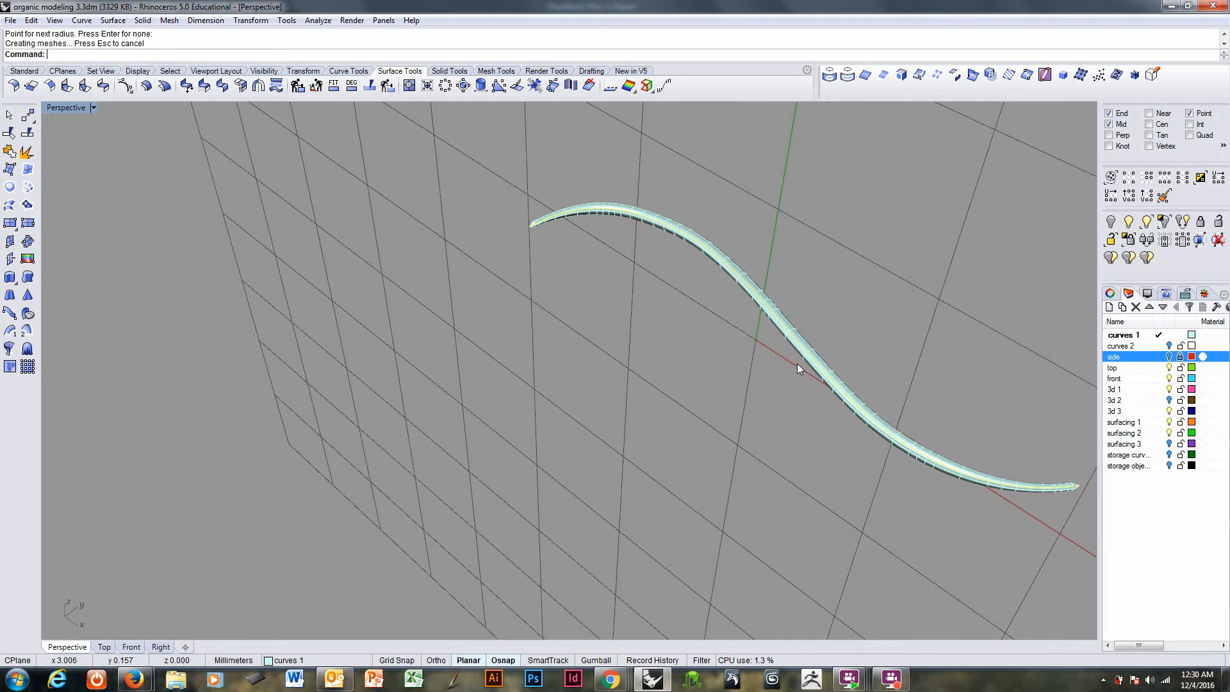
# - Examine the shape of the pipe's tapered ends and delete the pipe, keeping its rail curve
pyautogui.moveTo(797, 363); pyautogui.dragTo(578, 350, button='right')
pyautogui.keyDown('ctrl'); pyautogui.moveTo(783, 468); pyautogui.dragTo(763, 396, button='right'); pyautogui.keyUp('ctrl')
pyautogui.moveTo(576, 339); pyautogui.dragTo(571, 370, button='right')
pyautogui.moveTo(458, 349); pyautogui.dragTo(560, 389, button='right')
pyautogui.keyDown('shift'); pyautogui.moveTo(218, 330); pyautogui.dragTo(303, 345, button='right'); pyautogui.keyUp('shift')
pyautogui.keyDown('ctrl'); pyautogui.moveTo(346, 305); pyautogui.dragTo(351, 294, button='right'); pyautogui.keyUp('ctrl')
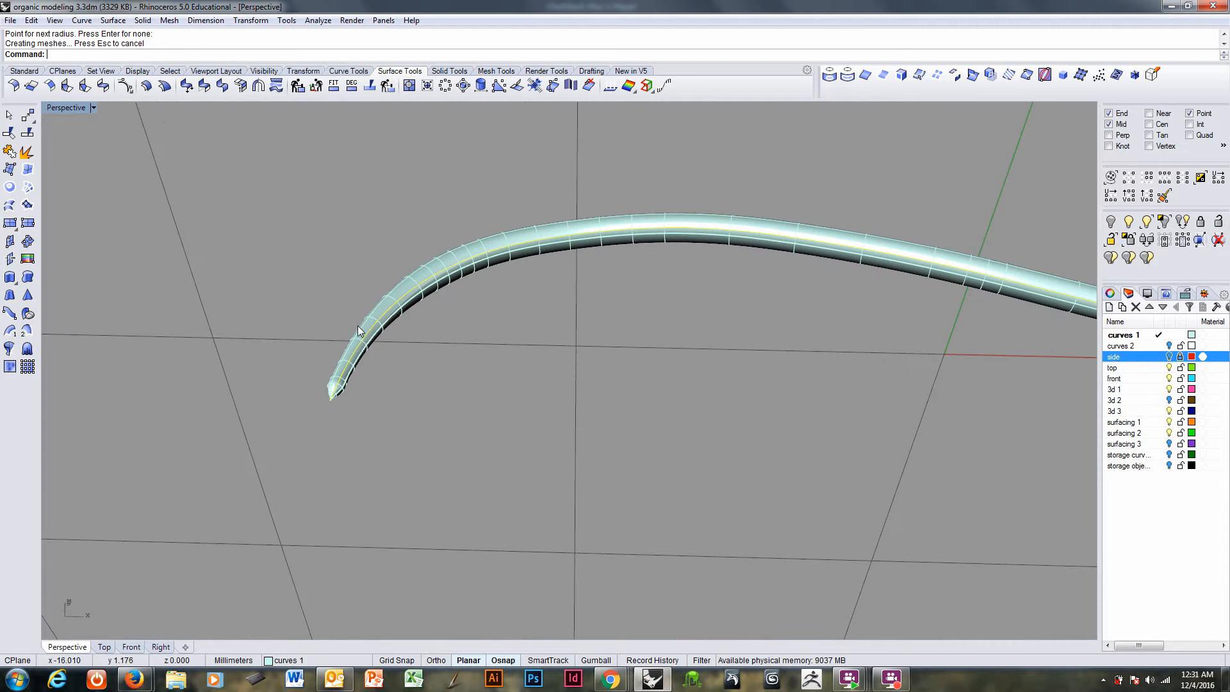
pyautogui.click(367, 348)
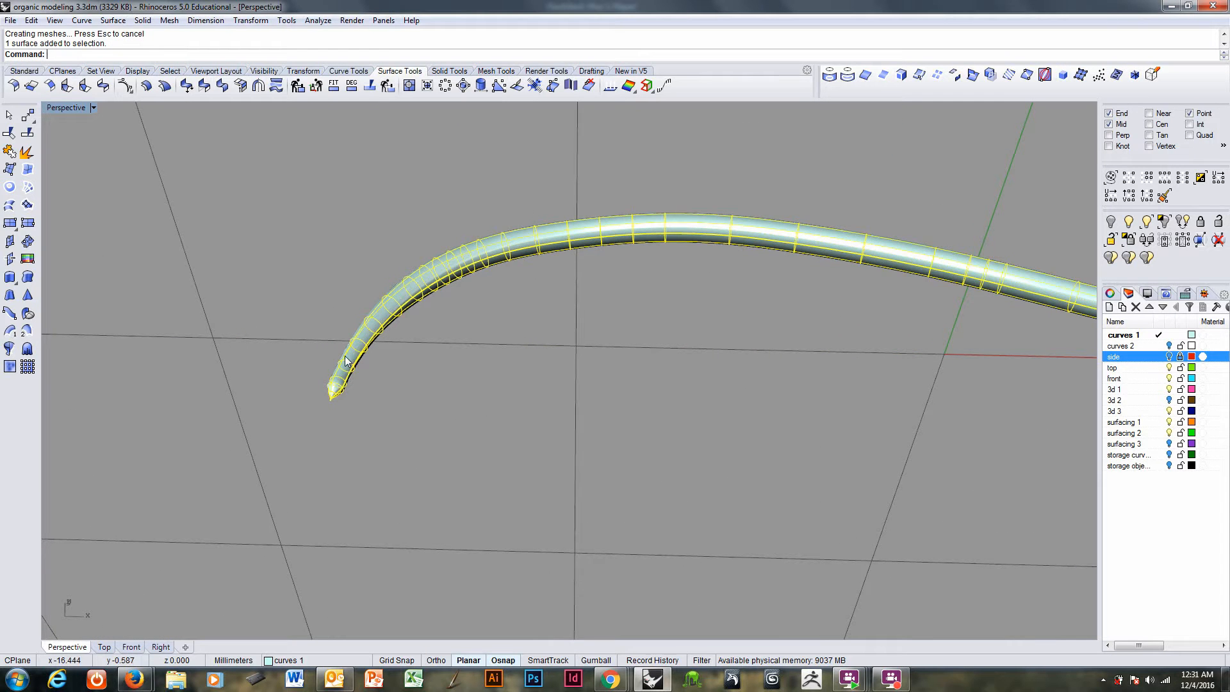
pyautogui.press('Delete')
# - Start a Pipe along the rail curve with round caps and start and end radii of 0.1
pyautogui.click(350, 363)
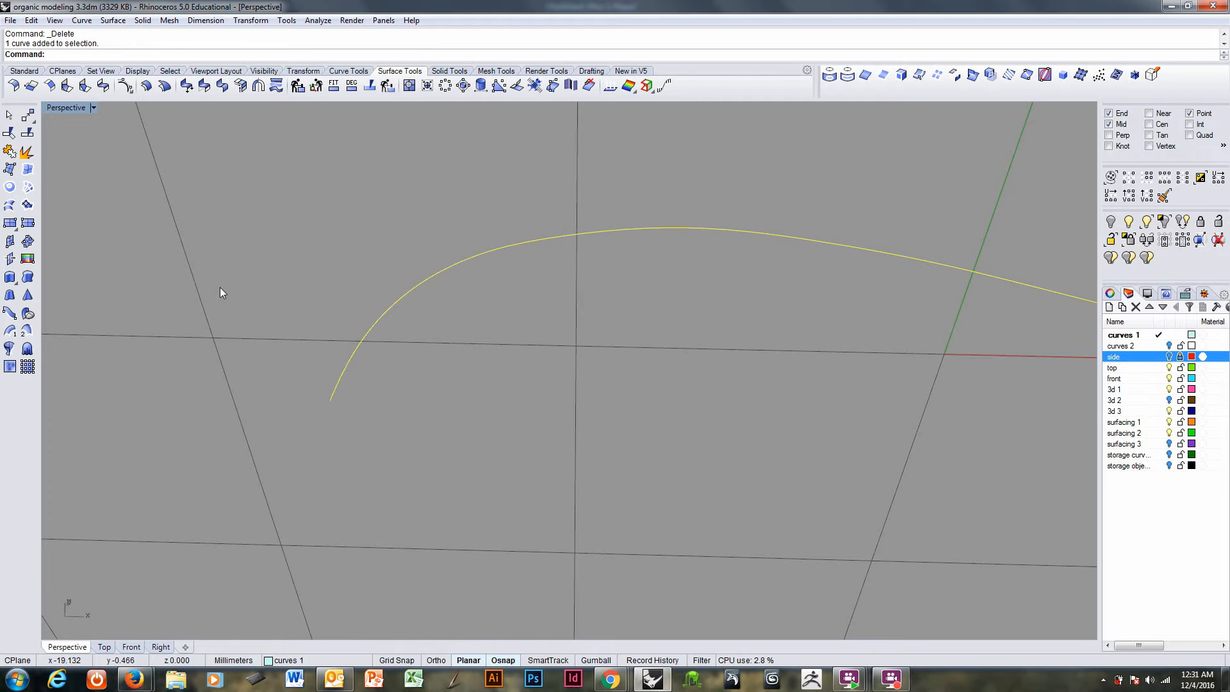
pyautogui.rightClick(246, 57)
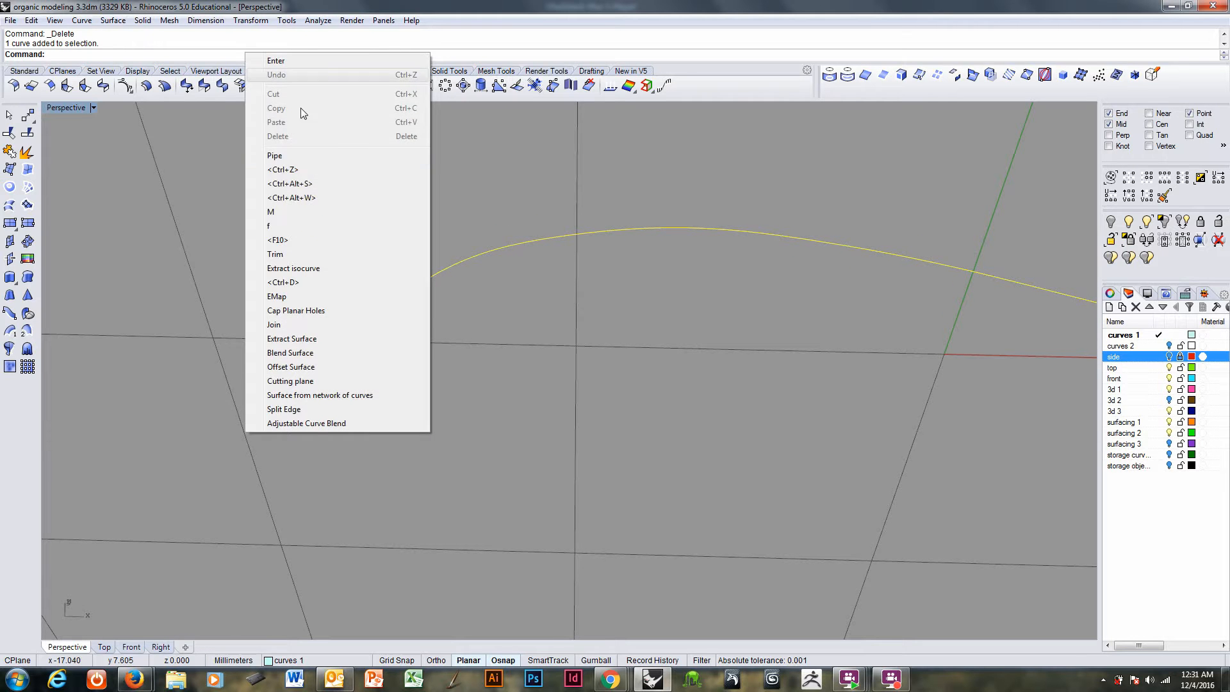
pyautogui.click(287, 157)
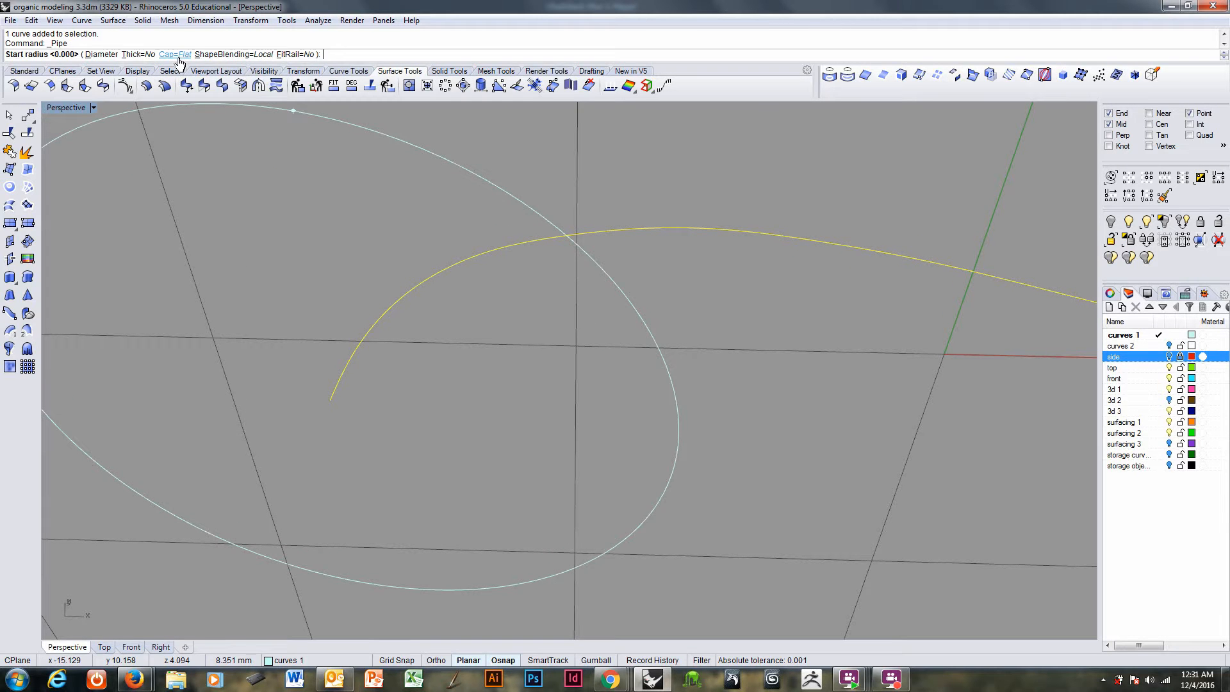
pyautogui.click(177, 55)
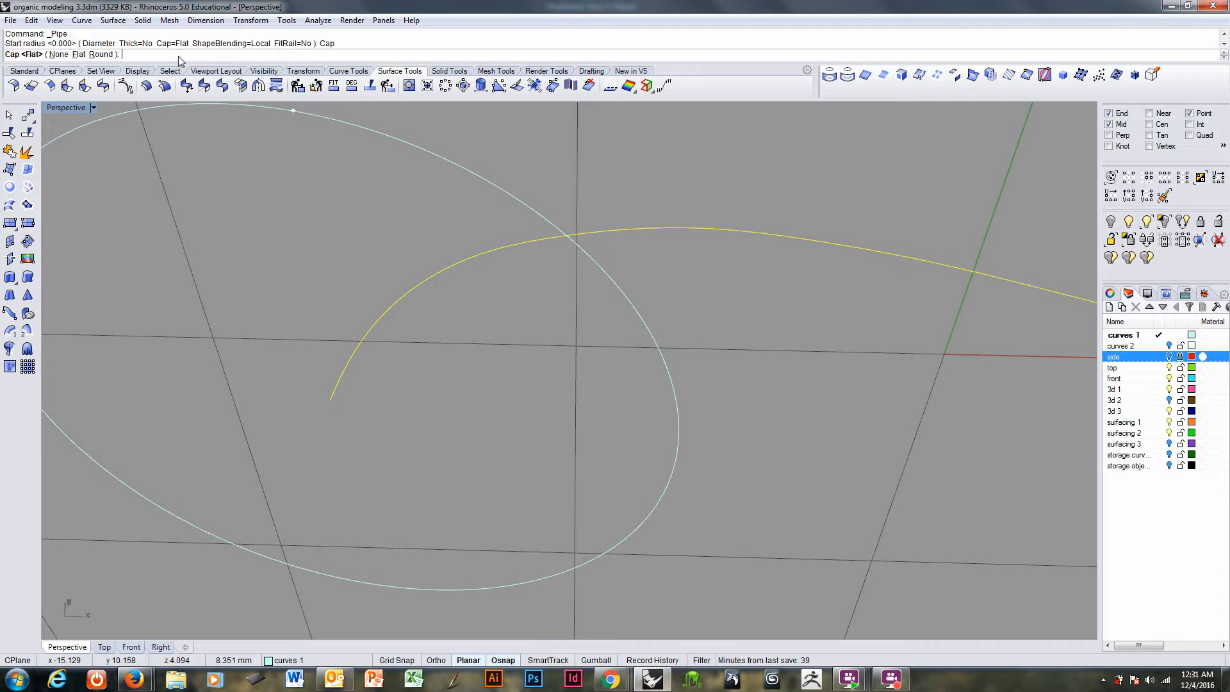
pyautogui.click(100, 54)
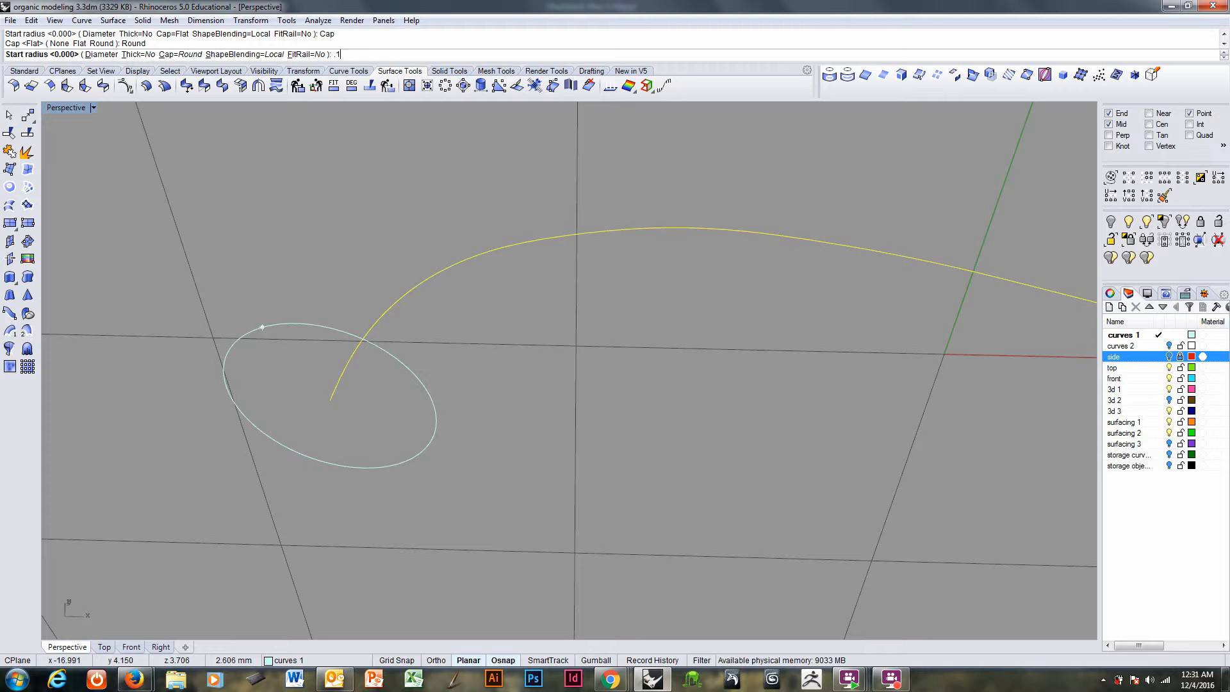
pyautogui.write('.1')
pyautogui.press('Return')
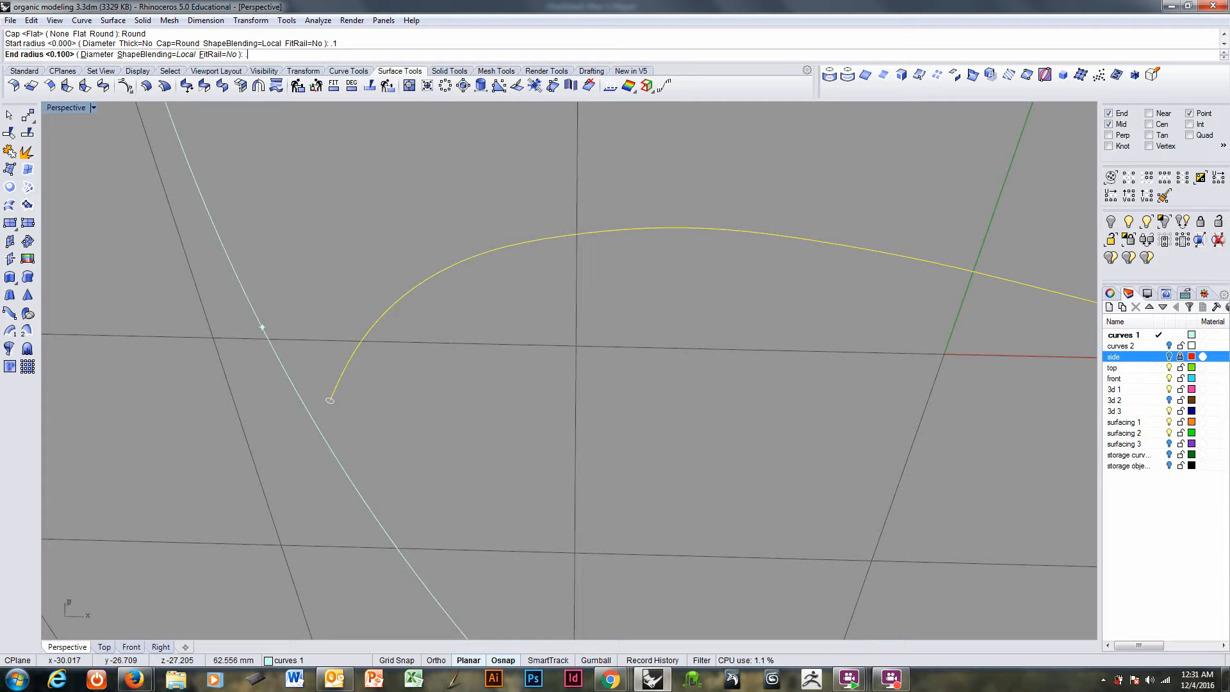
pyautogui.press('Return')
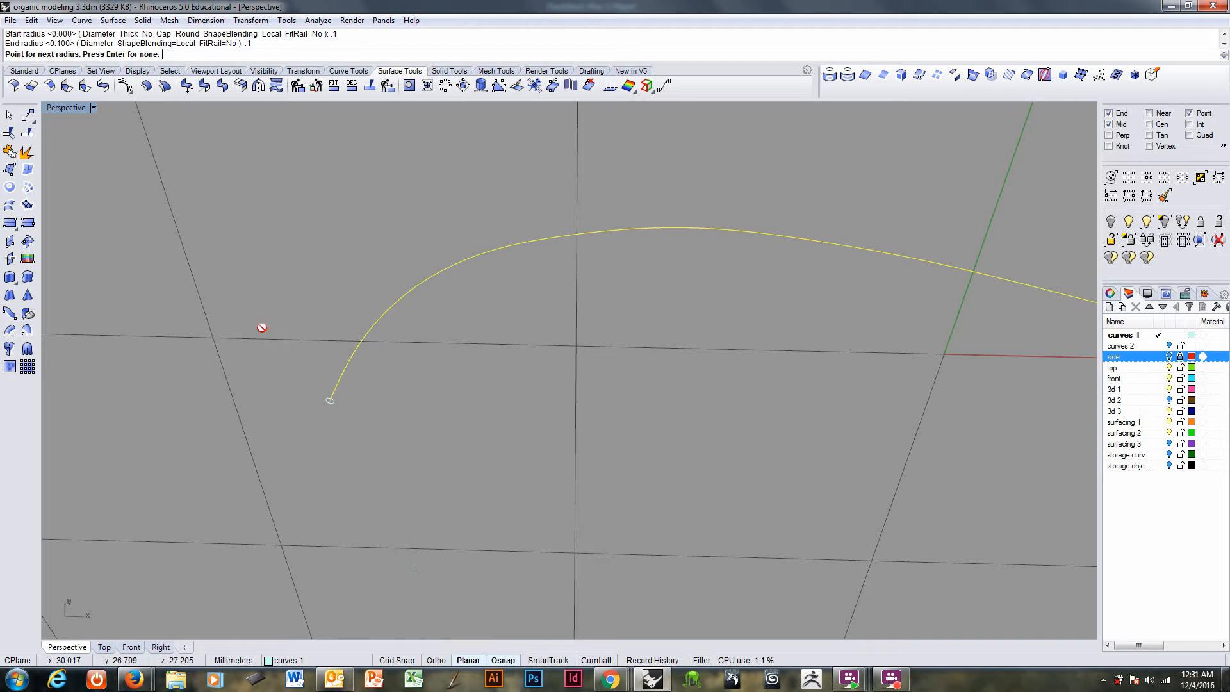
# - Place a 0.2 pipe radius a short way past the rail's near end and a 0.4 radius beyond the near bend
pyautogui.click(357, 349)
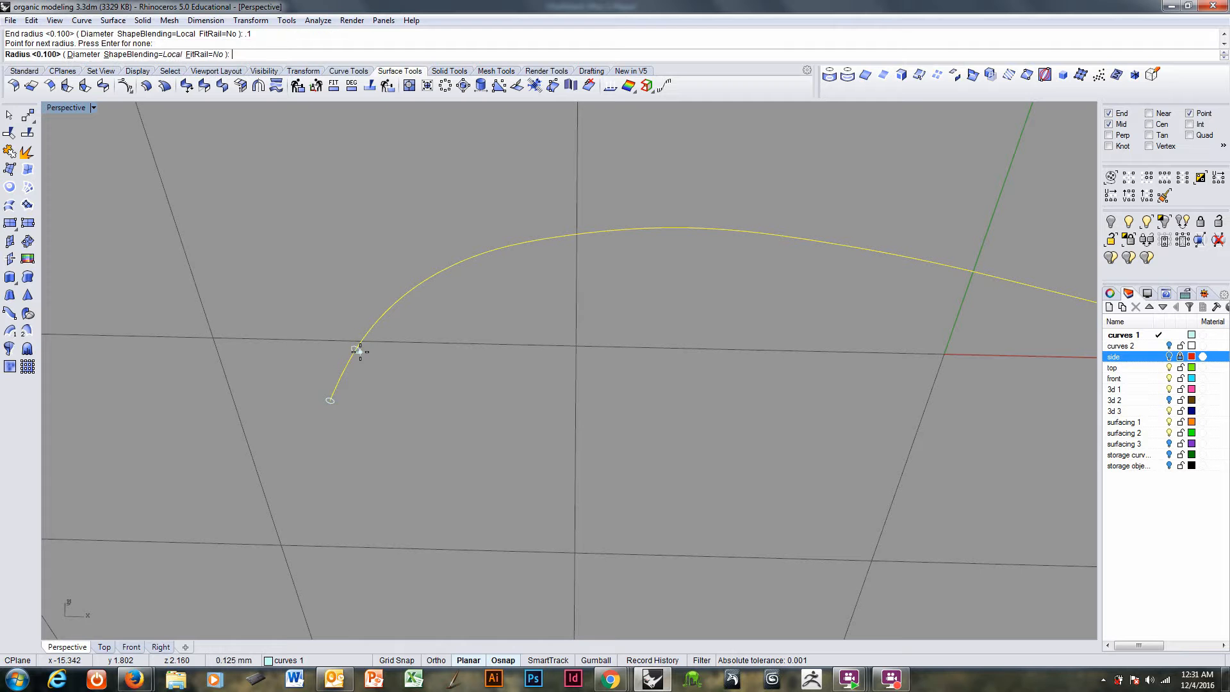
pyautogui.write('.2')
pyautogui.press('Return')
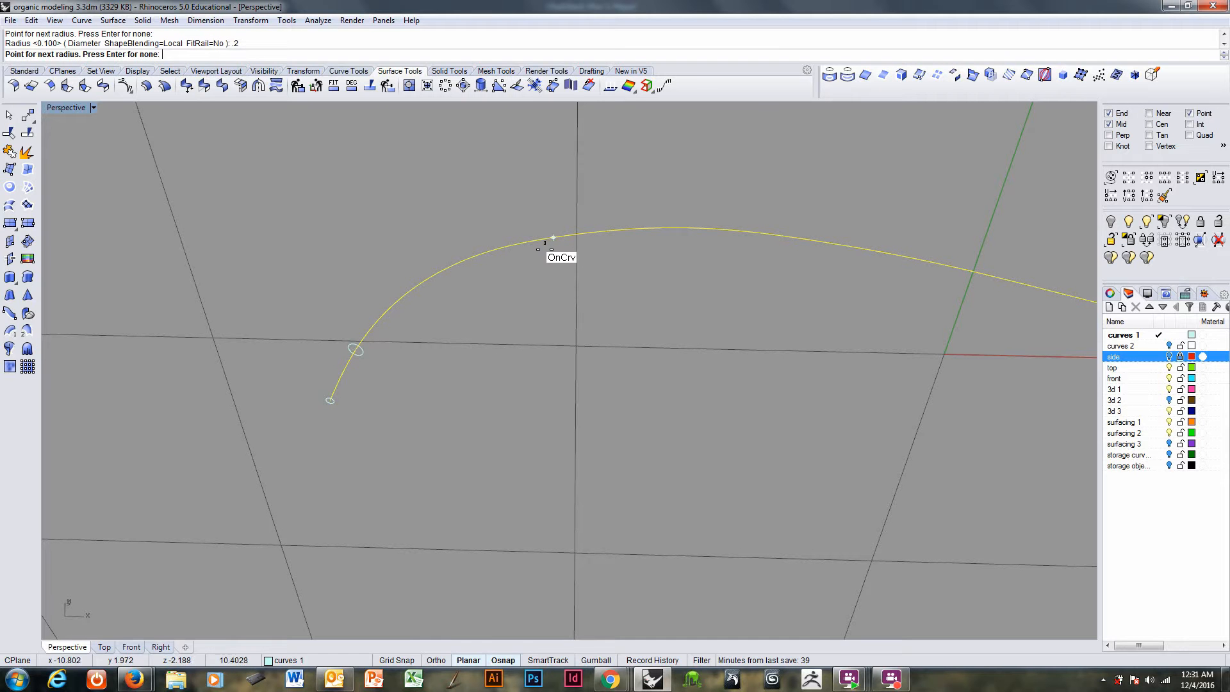
pyautogui.click(603, 232)
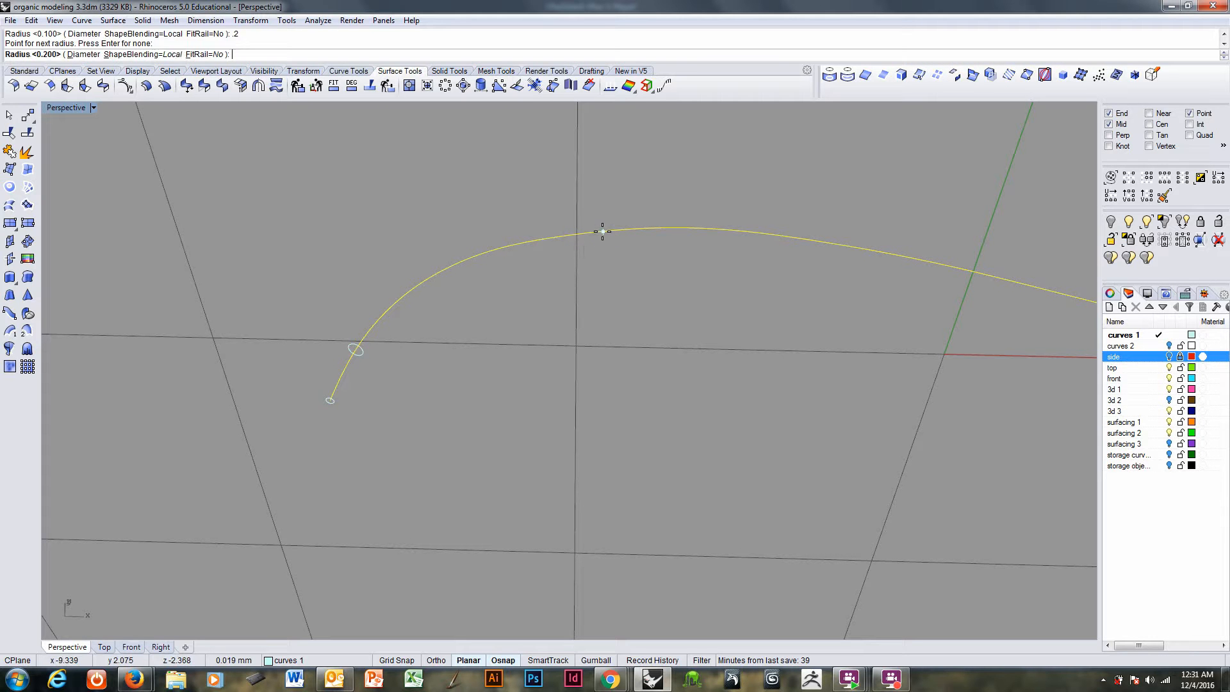
pyautogui.write('.4')
pyautogui.press('Return')
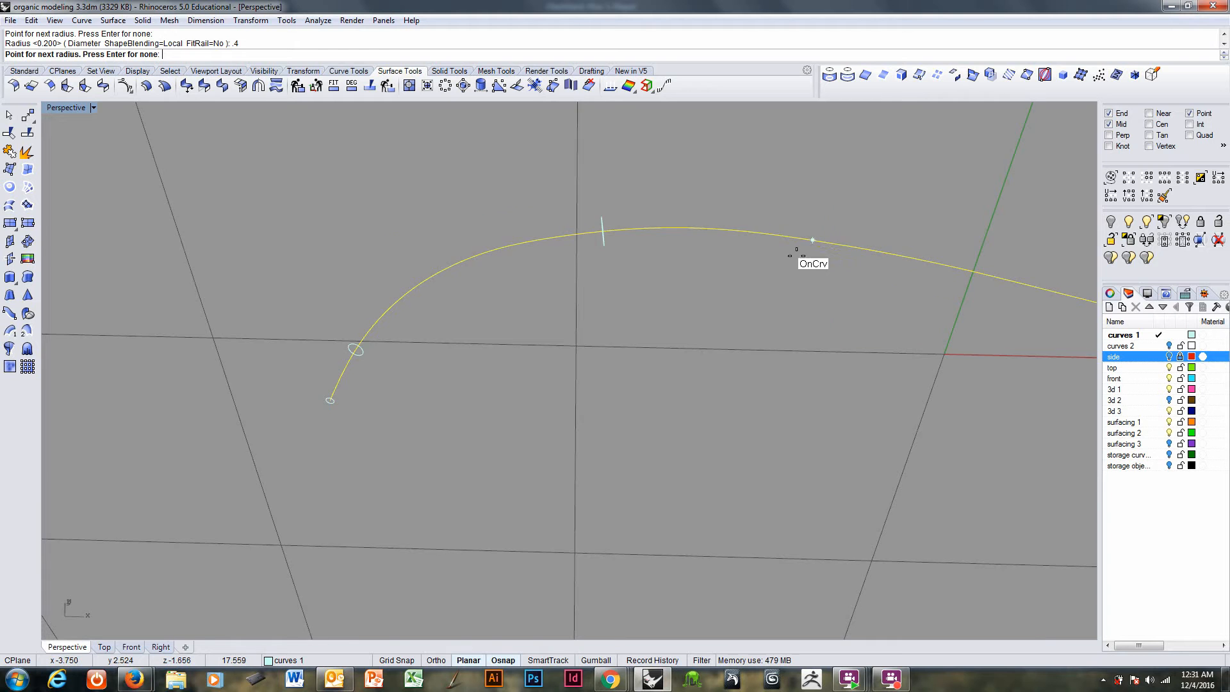
# - Place a 0.4 radius at the rail's far bend and another radius just before its far end, completing the pipe
pyautogui.keyDown('shift'); pyautogui.moveTo(795, 251); pyautogui.dragTo(271, 226, button='right'); pyautogui.keyUp('shift')
pyautogui.keyDown('ctrl'); pyautogui.moveTo(449, 243); pyautogui.dragTo(442, 290, button='right'); pyautogui.keyUp('ctrl')
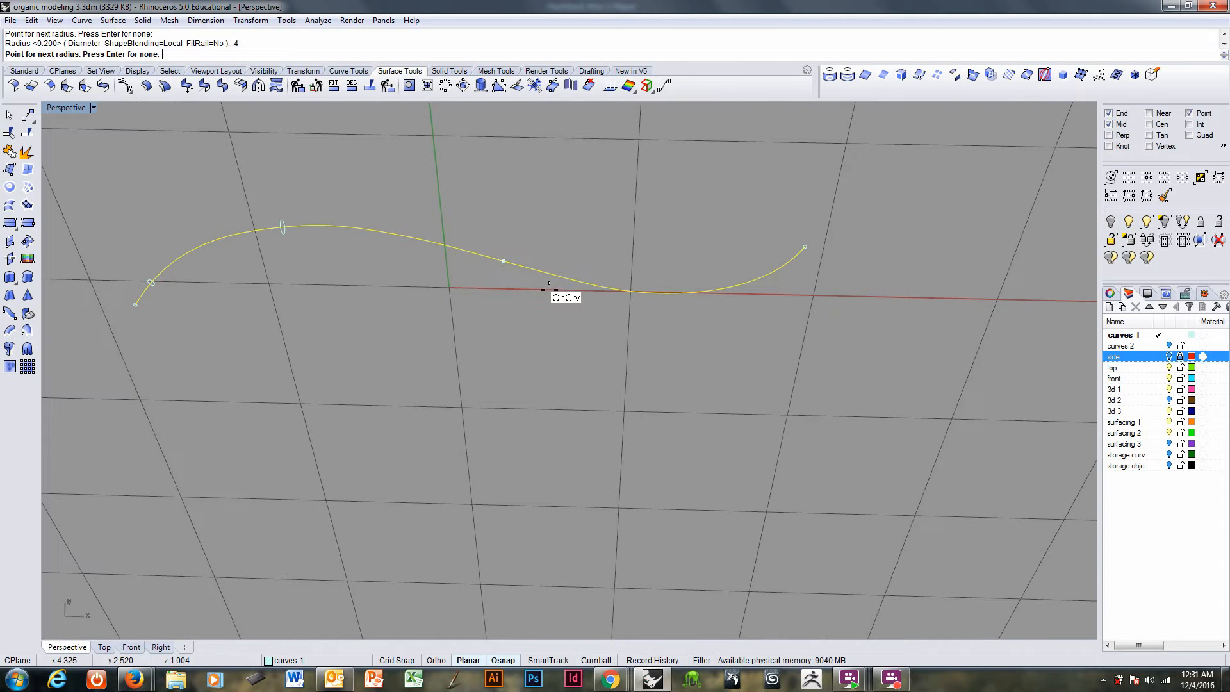
pyautogui.click(665, 296)
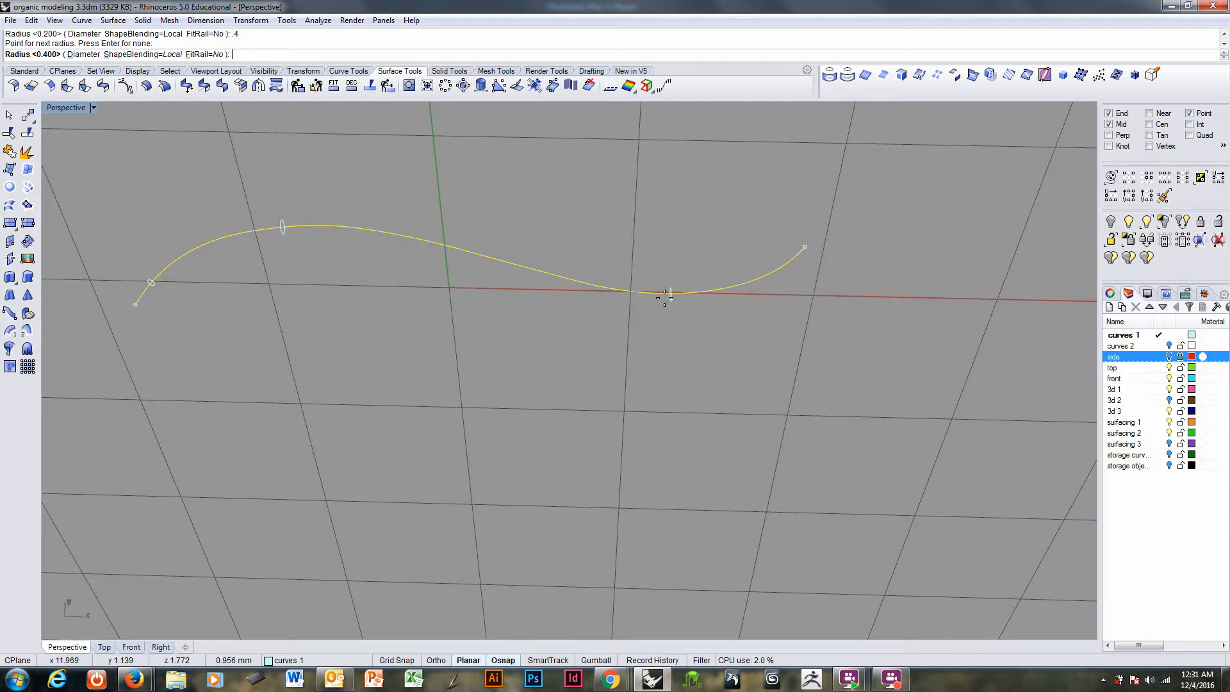
pyautogui.press('Return')
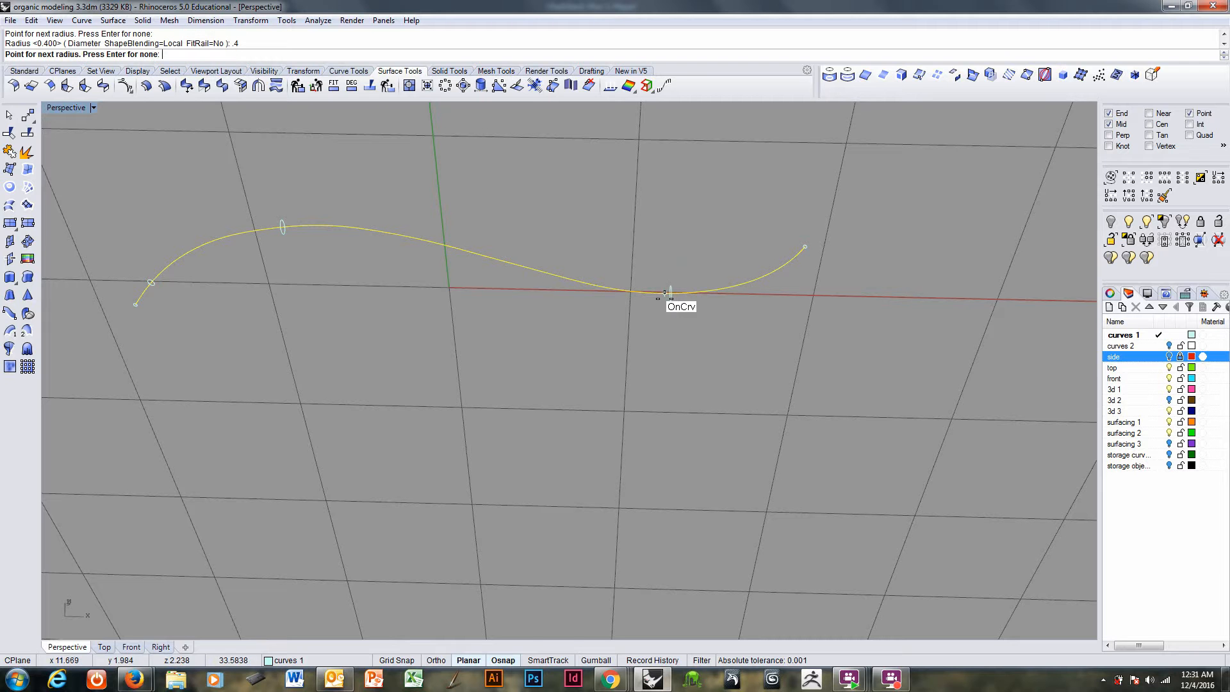
pyautogui.click(784, 267)
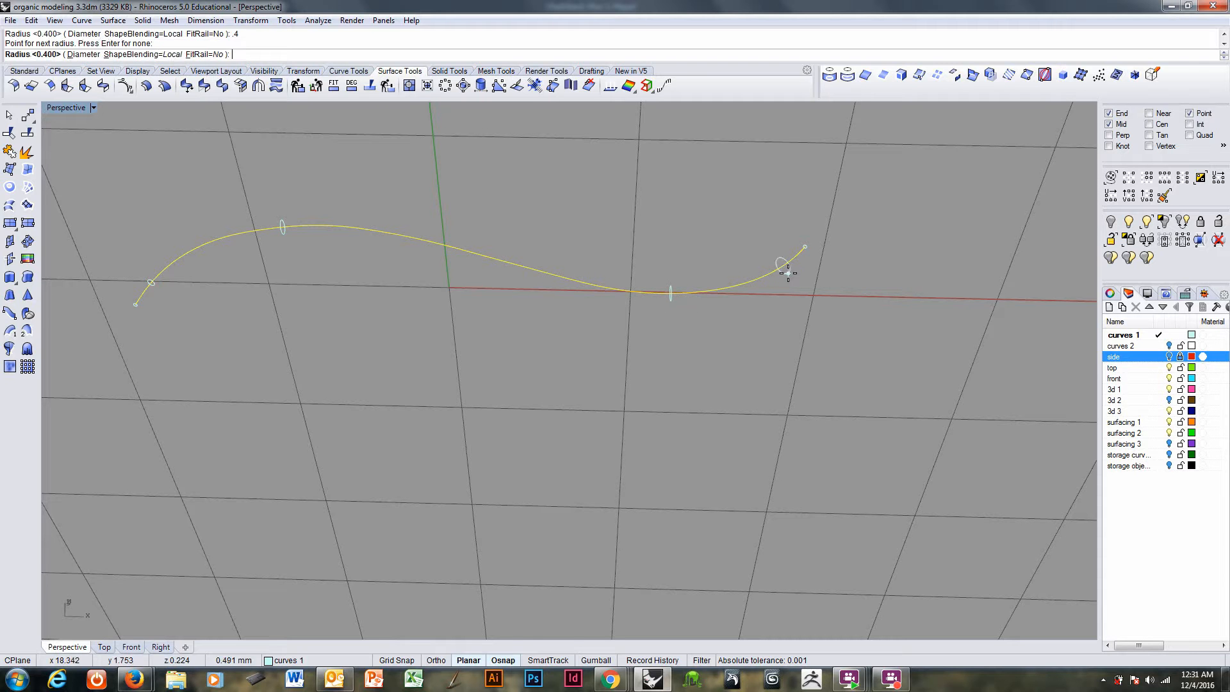
pyautogui.press('Return')
pyautogui.press('Return')
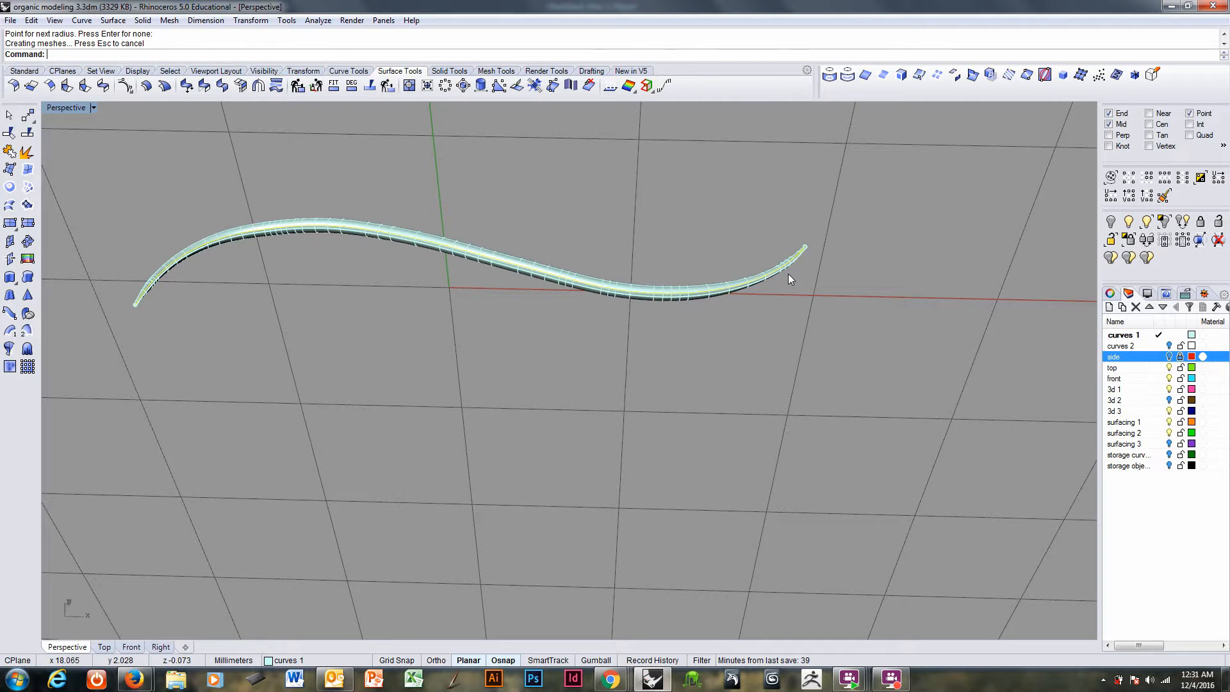
# - Show the side layer's red body and check how the rebuilt pipe and its tapered end sit in the groove
pyautogui.scroll(8, 168, 272)
pyautogui.scroll(-5, 211, 226)
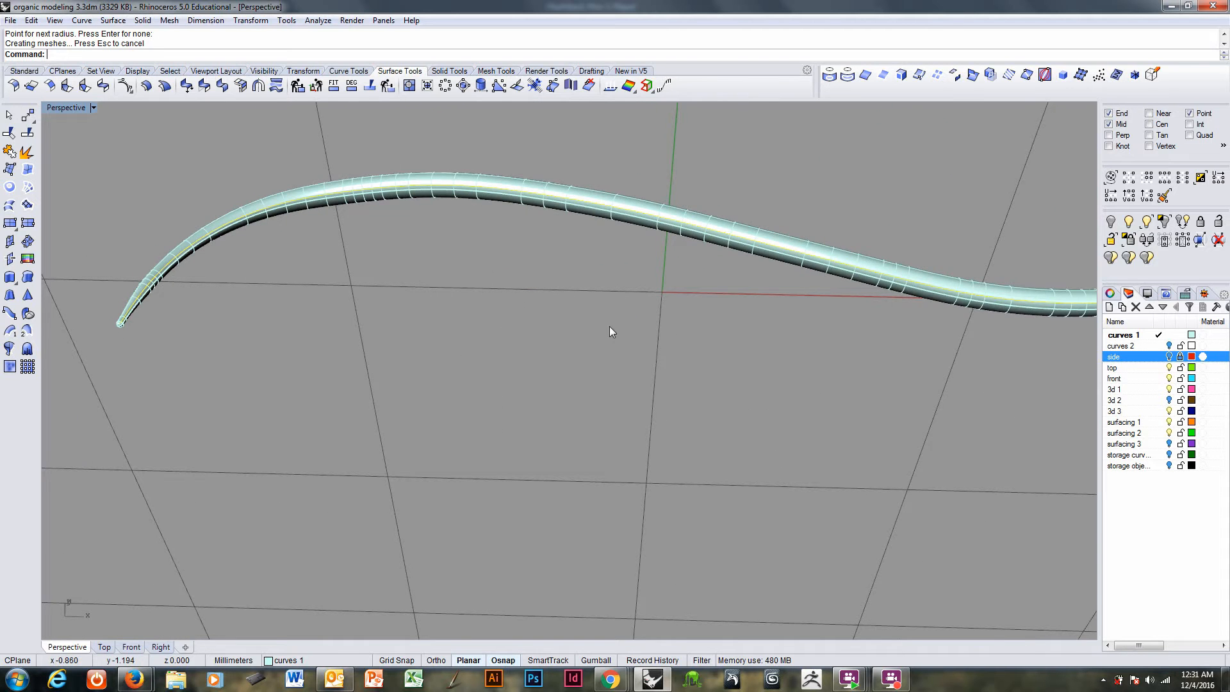
pyautogui.moveTo(609, 324); pyautogui.dragTo(654, 302, button='right')
pyautogui.click(1170, 356)
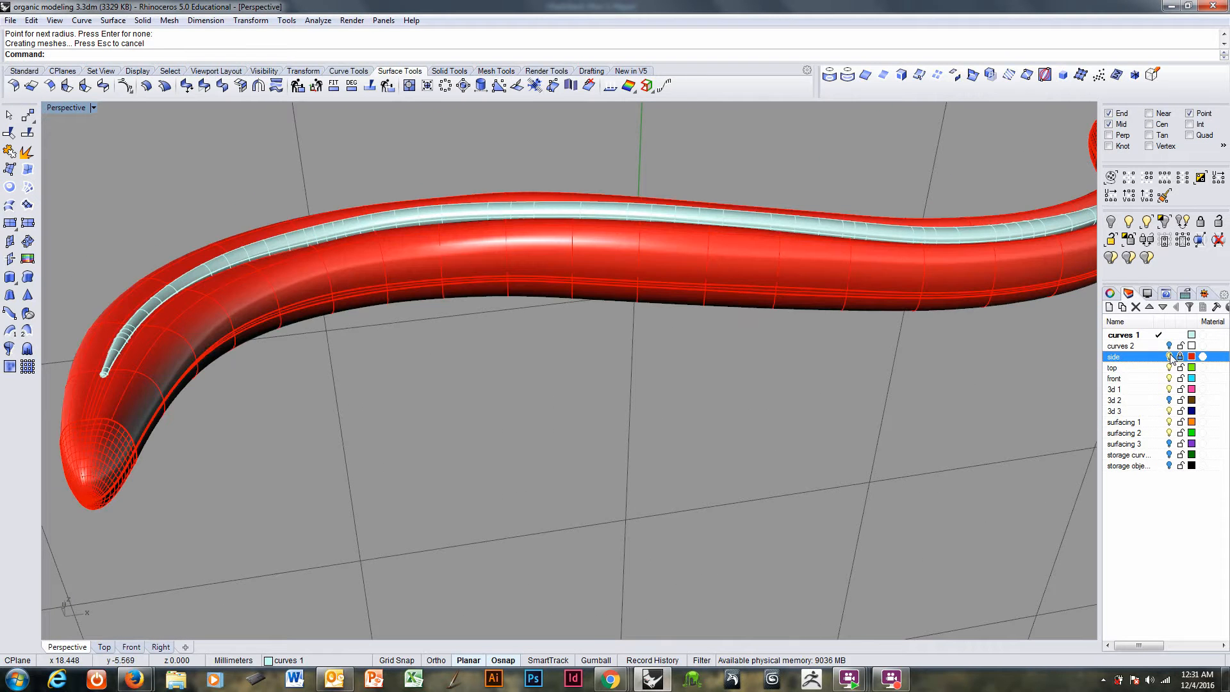
pyautogui.moveTo(198, 379); pyautogui.dragTo(428, 335, button='right')
pyautogui.scroll(-4, 347, 387)
pyautogui.scroll(5, 467, 280)
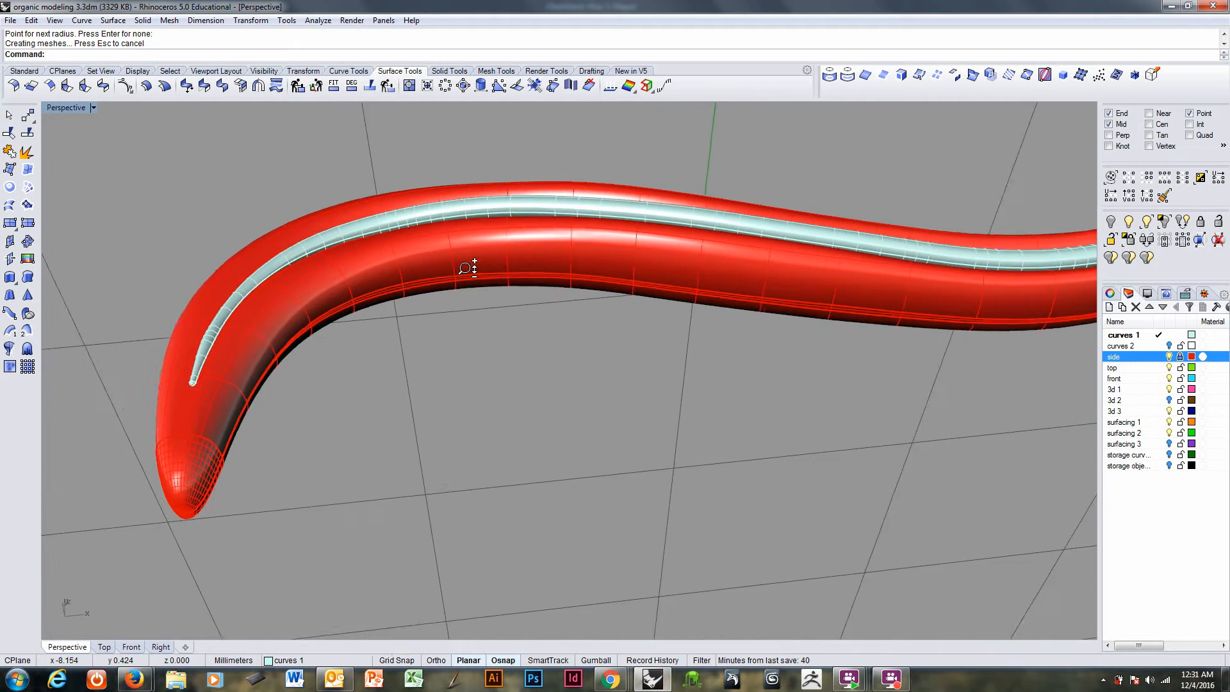
# - Unlock the side layer and Boolean union the pipe with the red S-shaped body
pyautogui.click(142, 20)
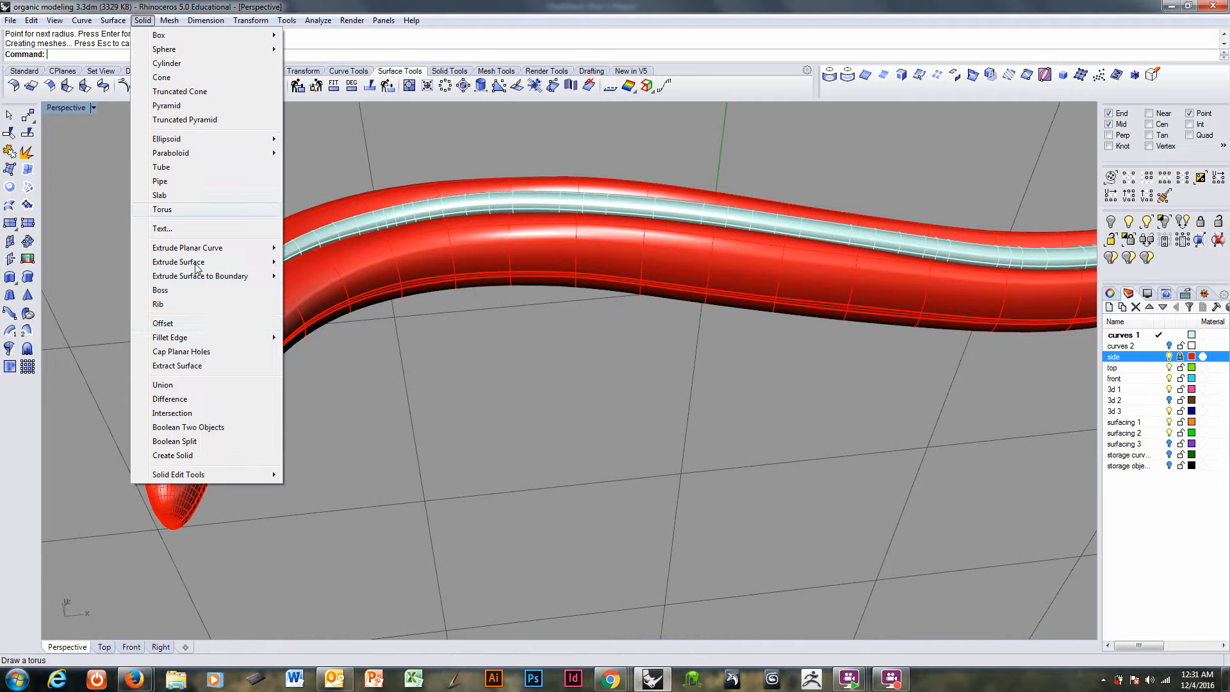
pyautogui.click(183, 384)
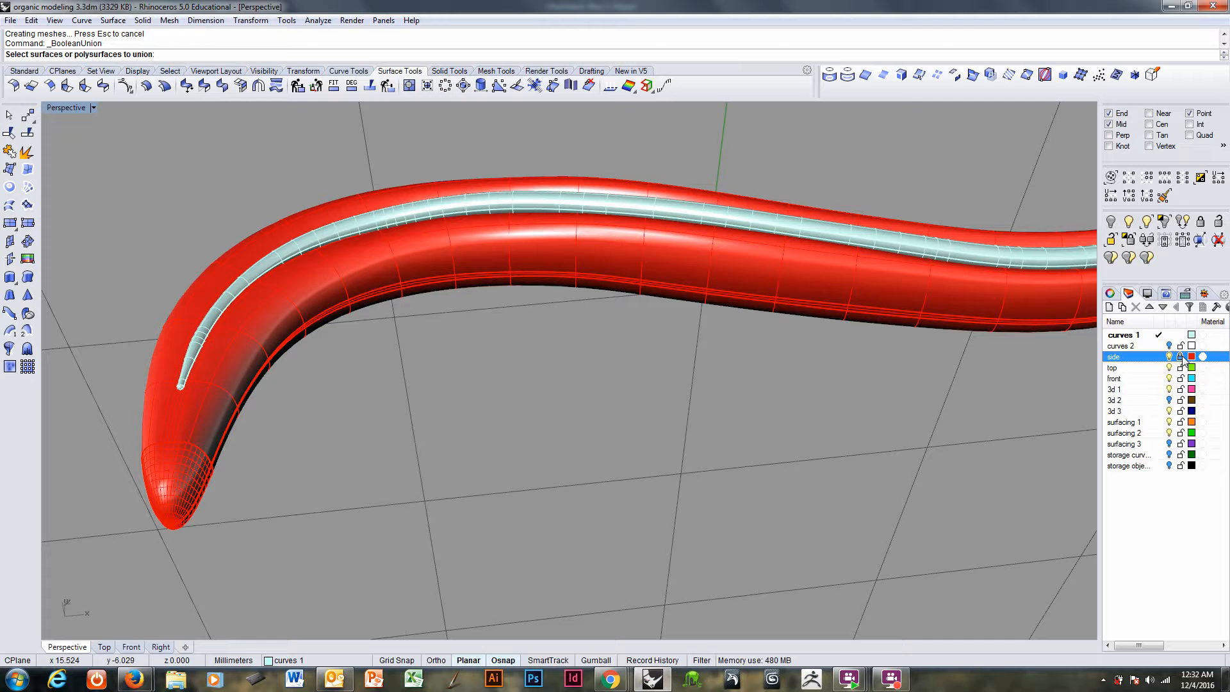
pyautogui.click(271, 266)
pyautogui.press('Return')
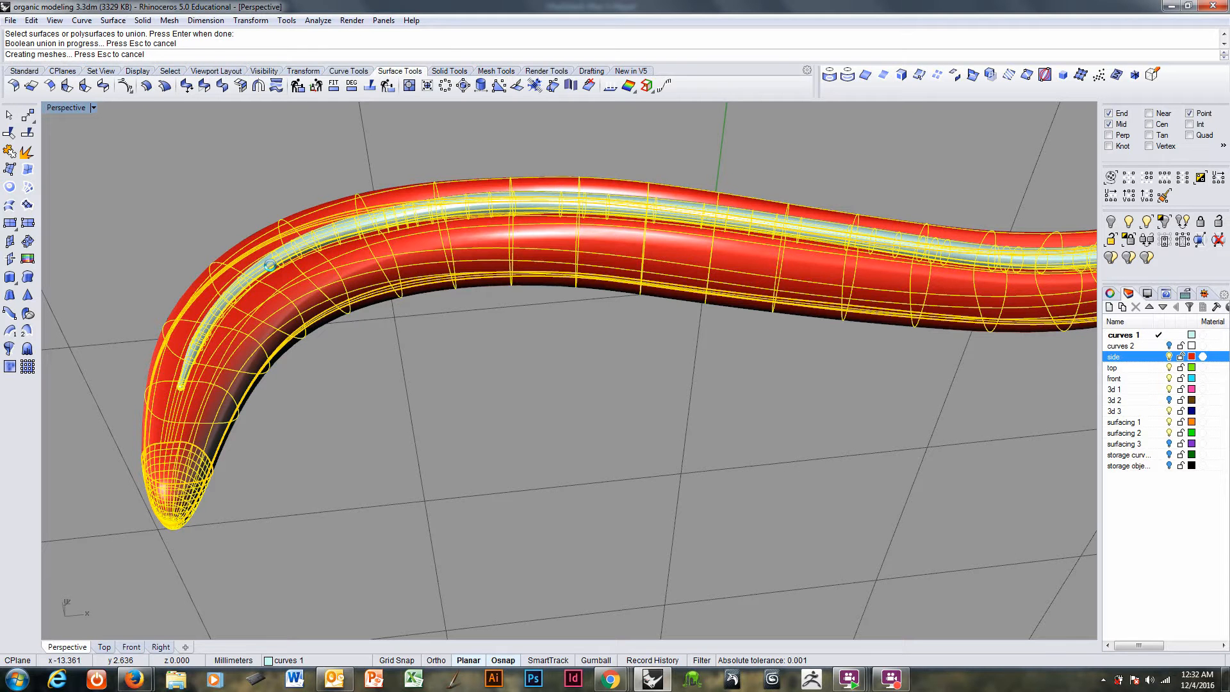
# - Run an environment map analysis on the united body and examine the reflections along the groove and around both pipe ends
pyautogui.click(314, 291)
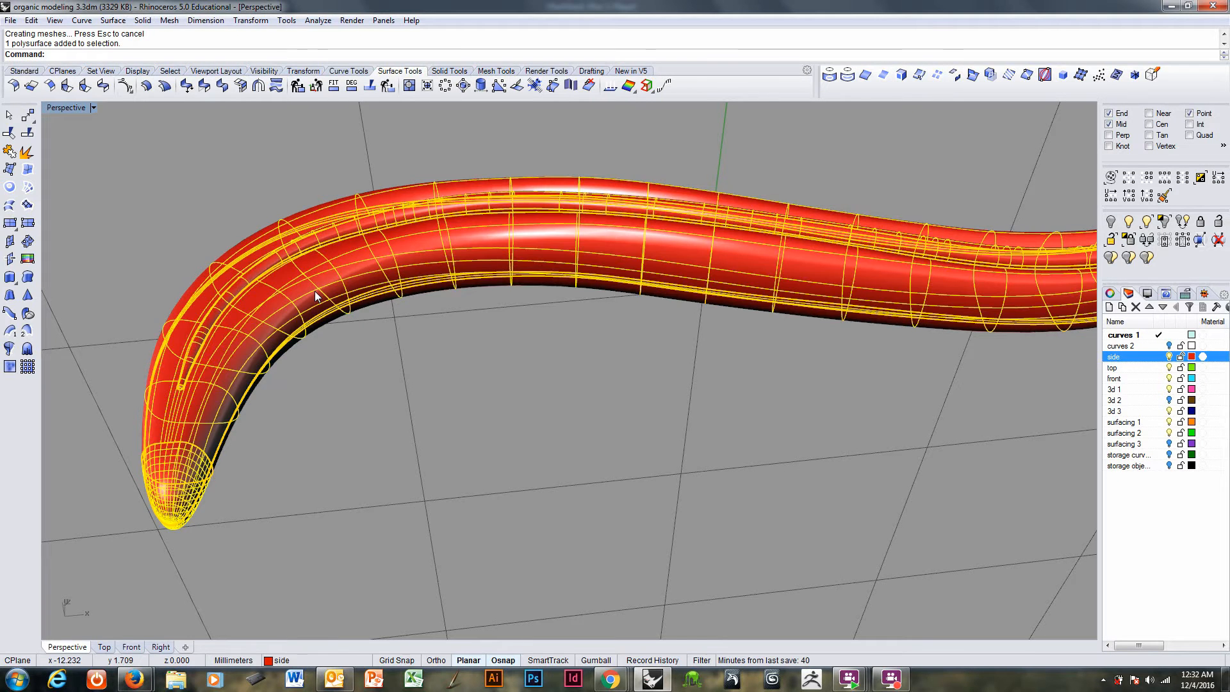
pyautogui.press('Return')
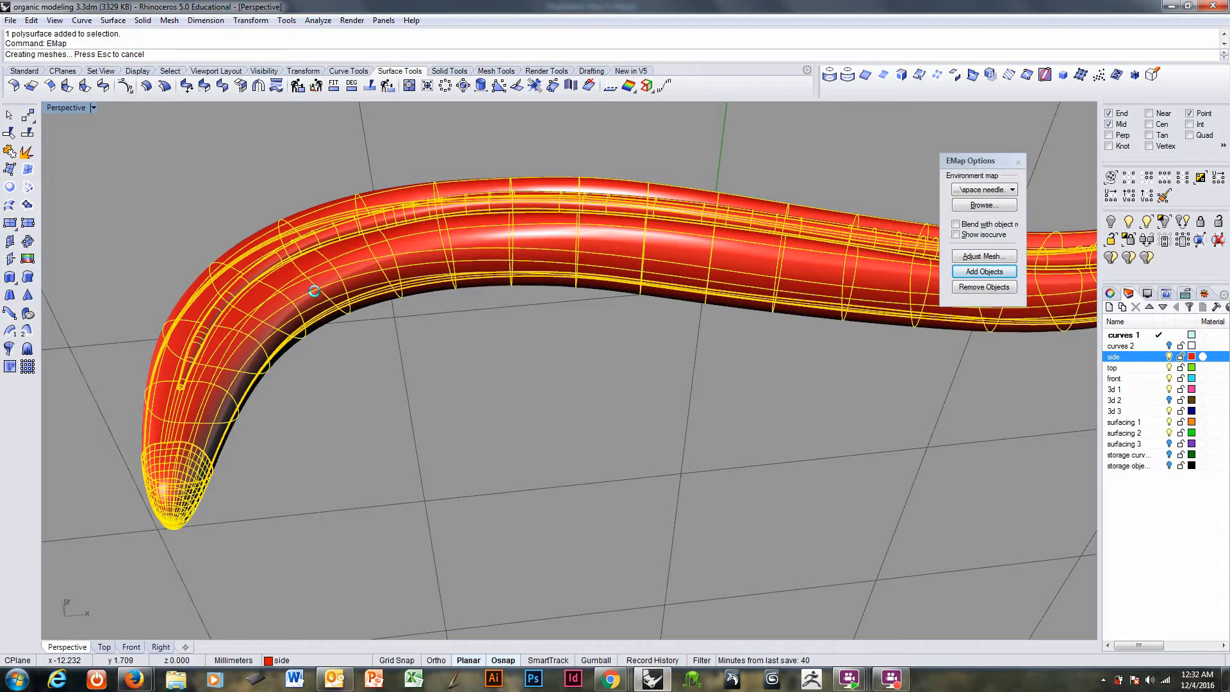
pyautogui.click(352, 351)
pyautogui.moveTo(352, 363); pyautogui.dragTo(229, 447, button='right')
pyautogui.rightClick(720, 357)
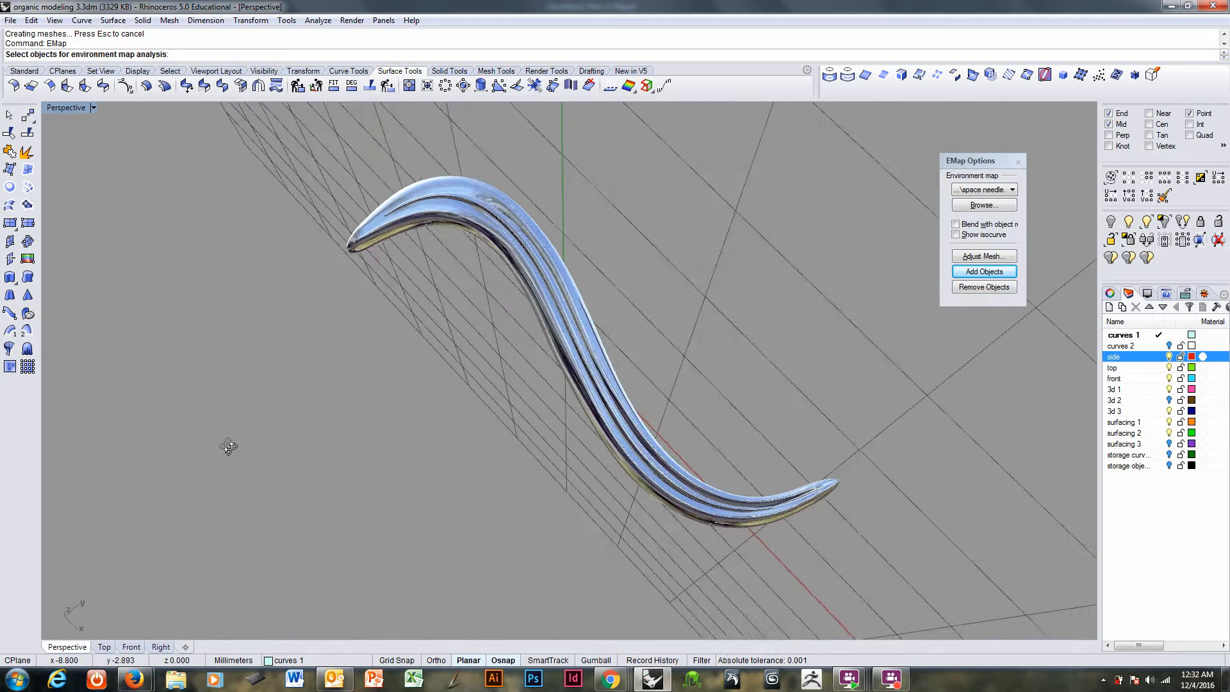
pyautogui.keyDown('ctrl'); pyautogui.moveTo(708, 522); pyautogui.dragTo(734, 482, button='right'); pyautogui.keyUp('ctrl')
pyautogui.moveTo(869, 512); pyautogui.dragTo(753, 409, button='right')
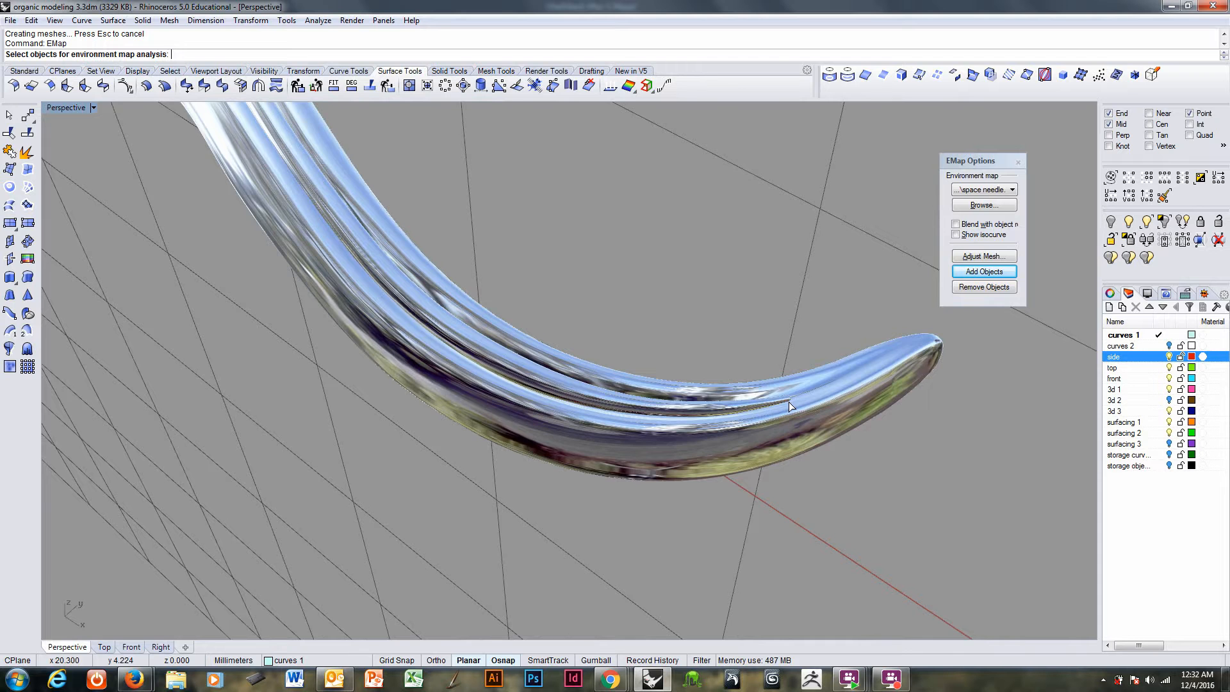
pyautogui.keyDown('ctrl'); pyautogui.moveTo(380, 305); pyautogui.dragTo(366, 351, button='right'); pyautogui.keyUp('ctrl')
pyautogui.keyDown('shift'); pyautogui.moveTo(304, 283); pyautogui.dragTo(468, 360, button='right'); pyautogui.keyUp('shift')
pyautogui.scroll(6, 468, 297)
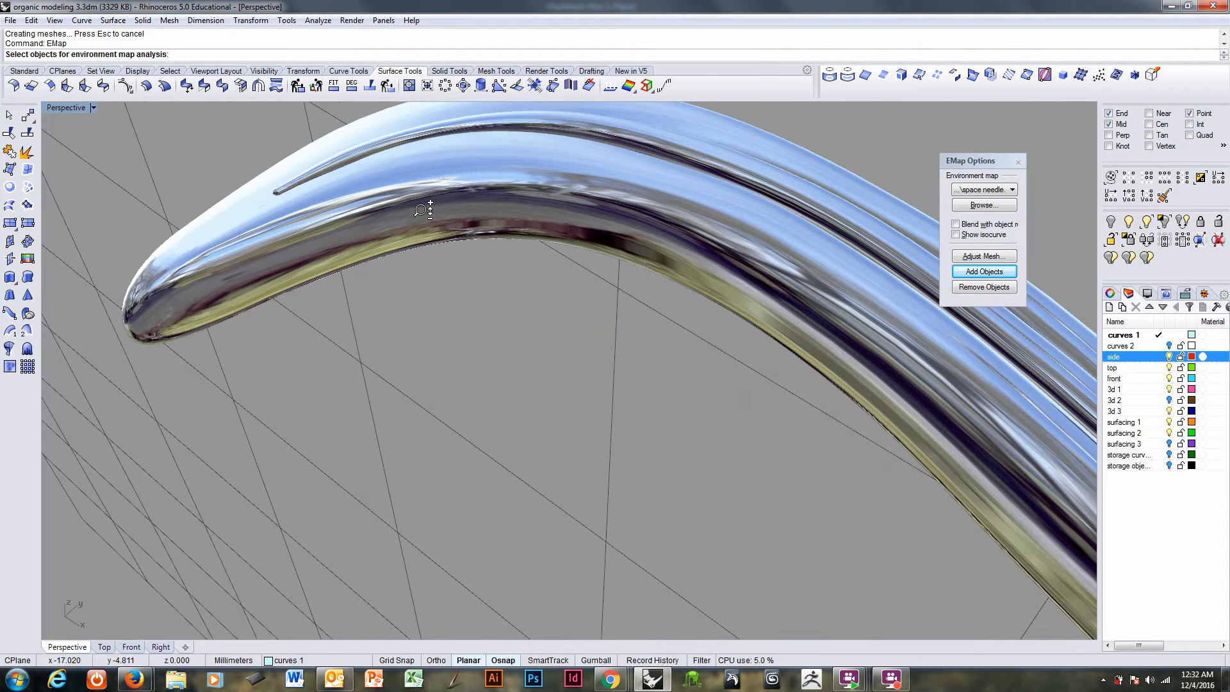
# - End the environment map analysis and undo the Boolean union of the pipe and body
pyautogui.hotkey('ctrl', 'z')
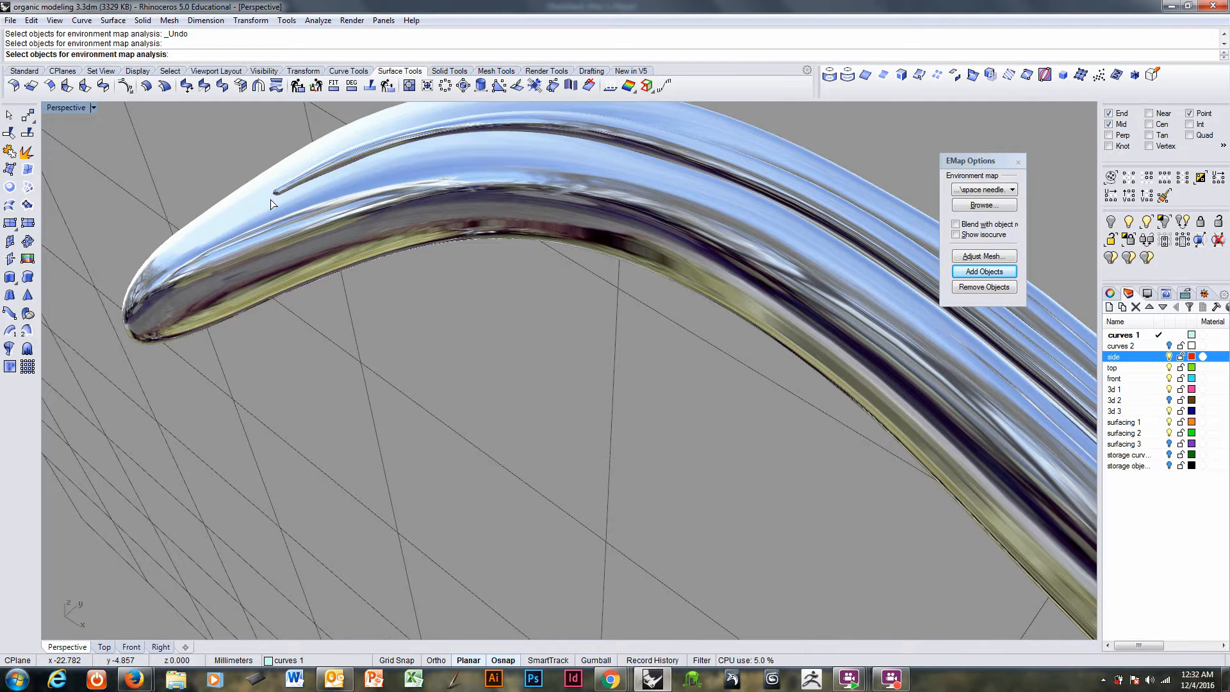
pyautogui.press('Escape')
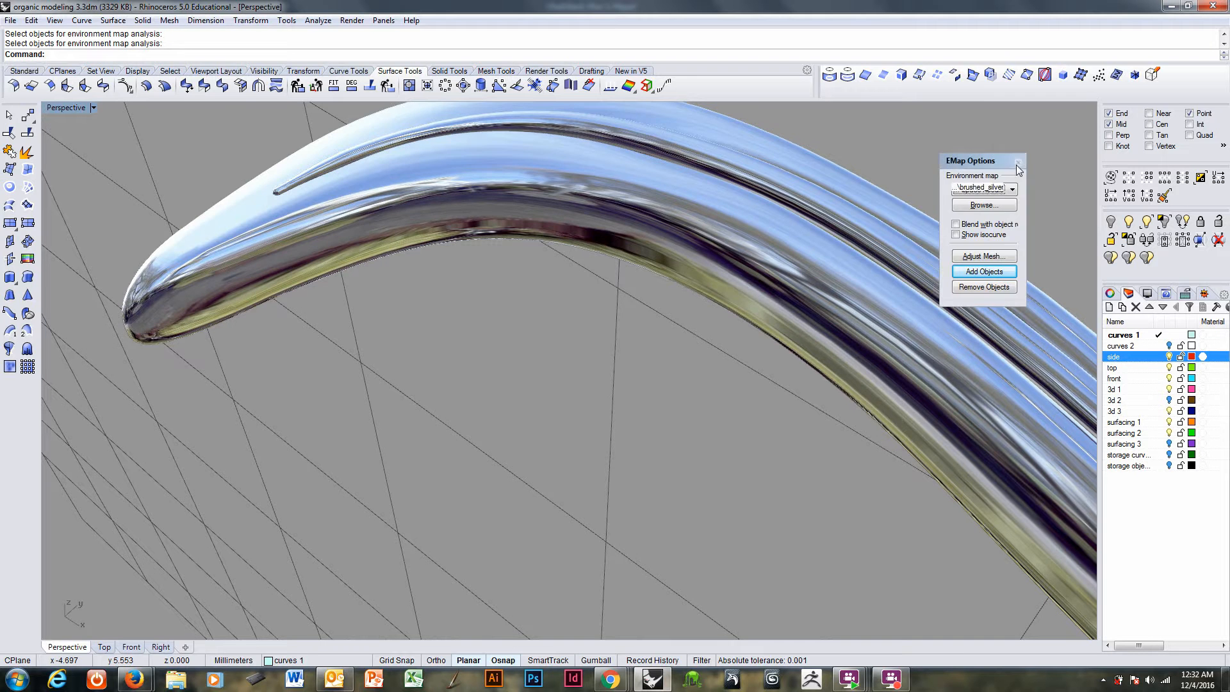
pyautogui.click(1019, 161)
pyautogui.hotkey('ctrl', 'z')
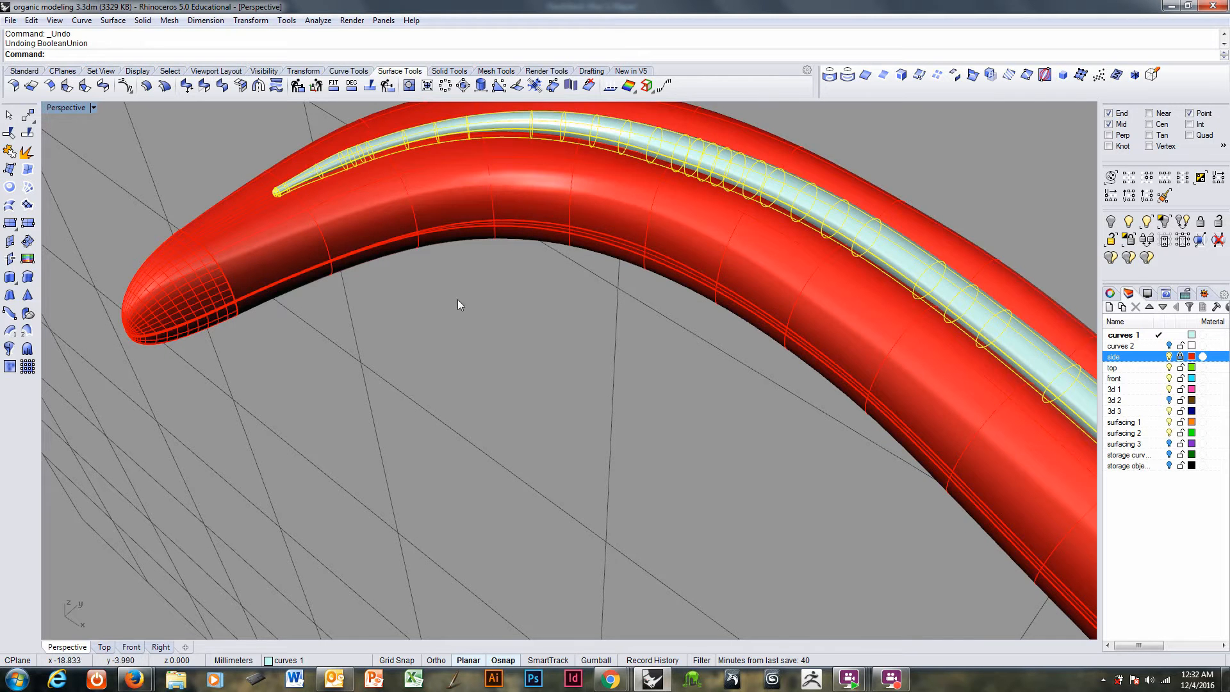
# - Move the pipe about 0.06 mm deeper into the body's groove with Ortho on
pyautogui.moveTo(458, 304); pyautogui.dragTo(563, 264, button='right')
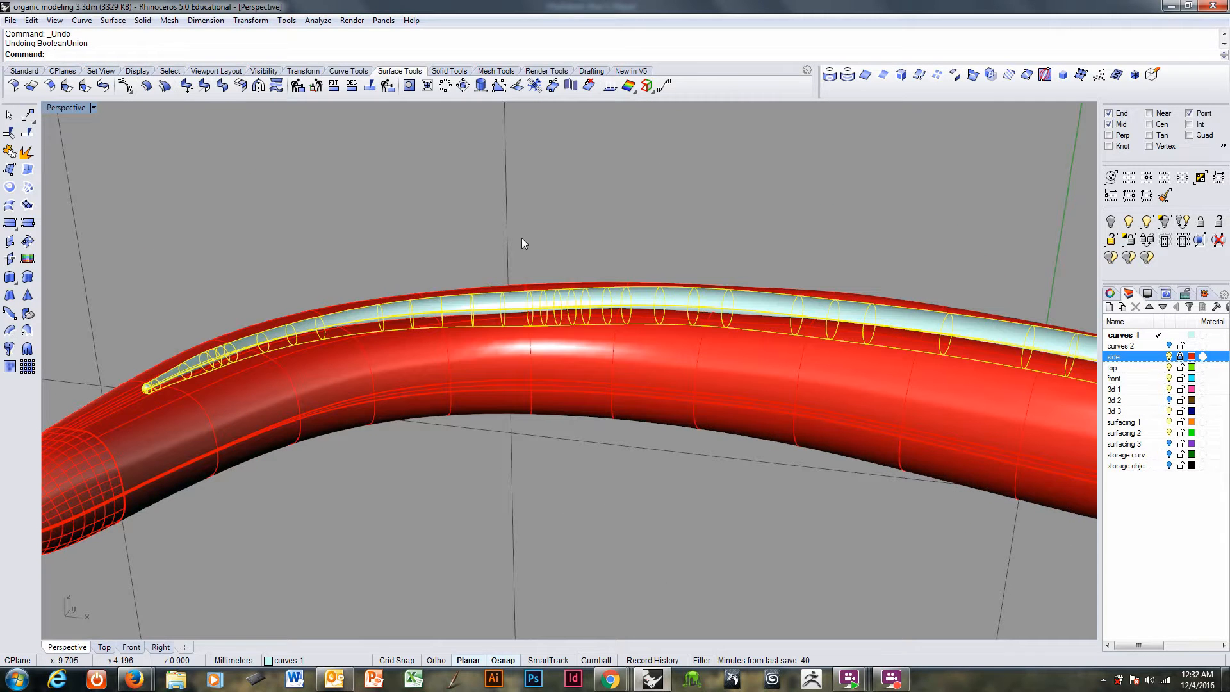
pyautogui.write('M')
pyautogui.press('Return')
pyautogui.click(516, 204)
pyautogui.press('F8')
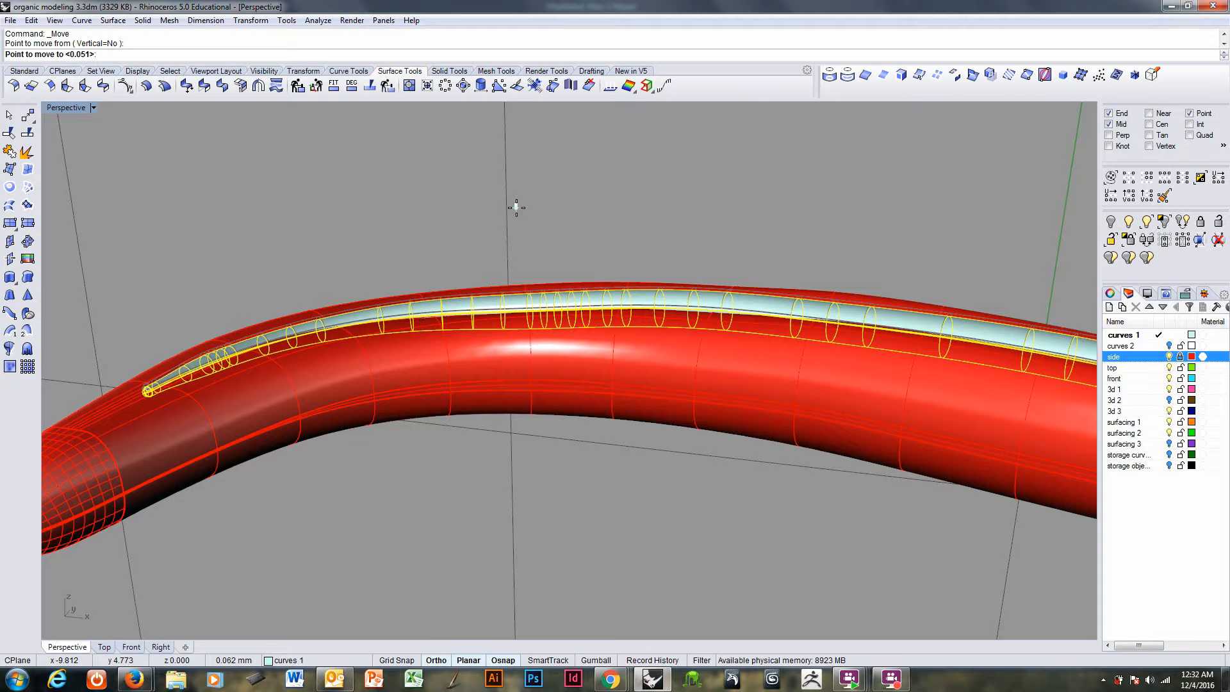
pyautogui.click(517, 208)
pyautogui.press('F8')
pyautogui.click(377, 460)
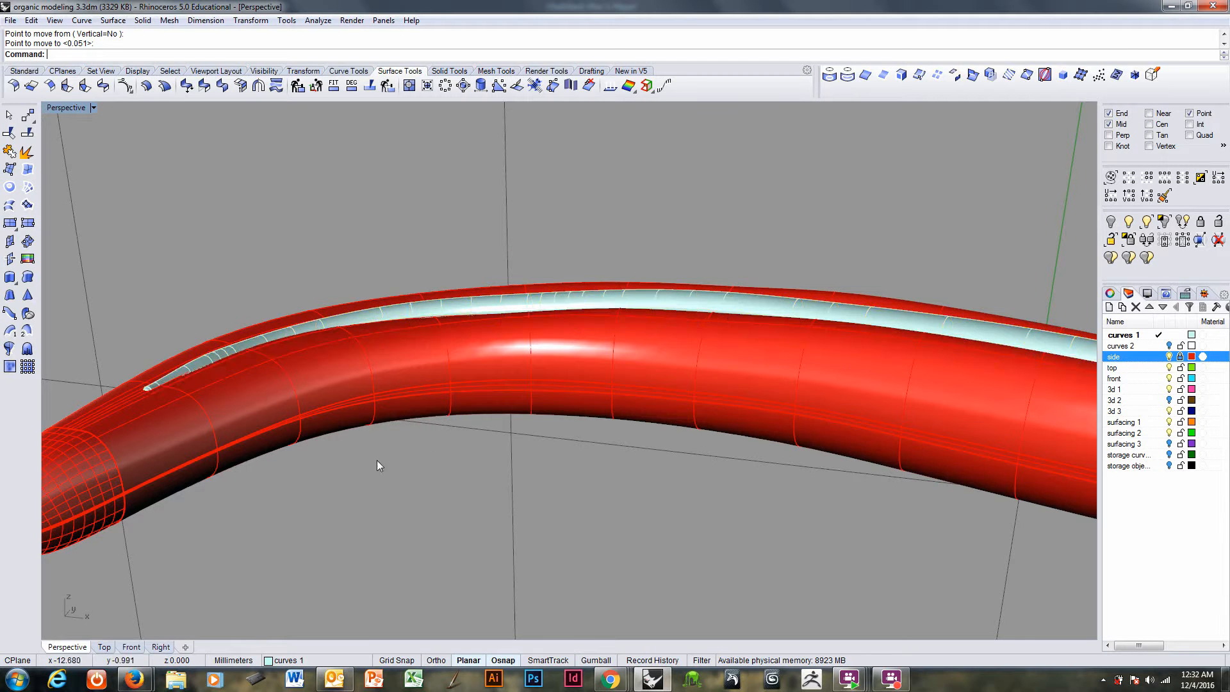
# - Sink the pipe a further 0.05 mm or so into the groove along the same direction
pyautogui.moveTo(288, 431); pyautogui.dragTo(462, 336, button='right')
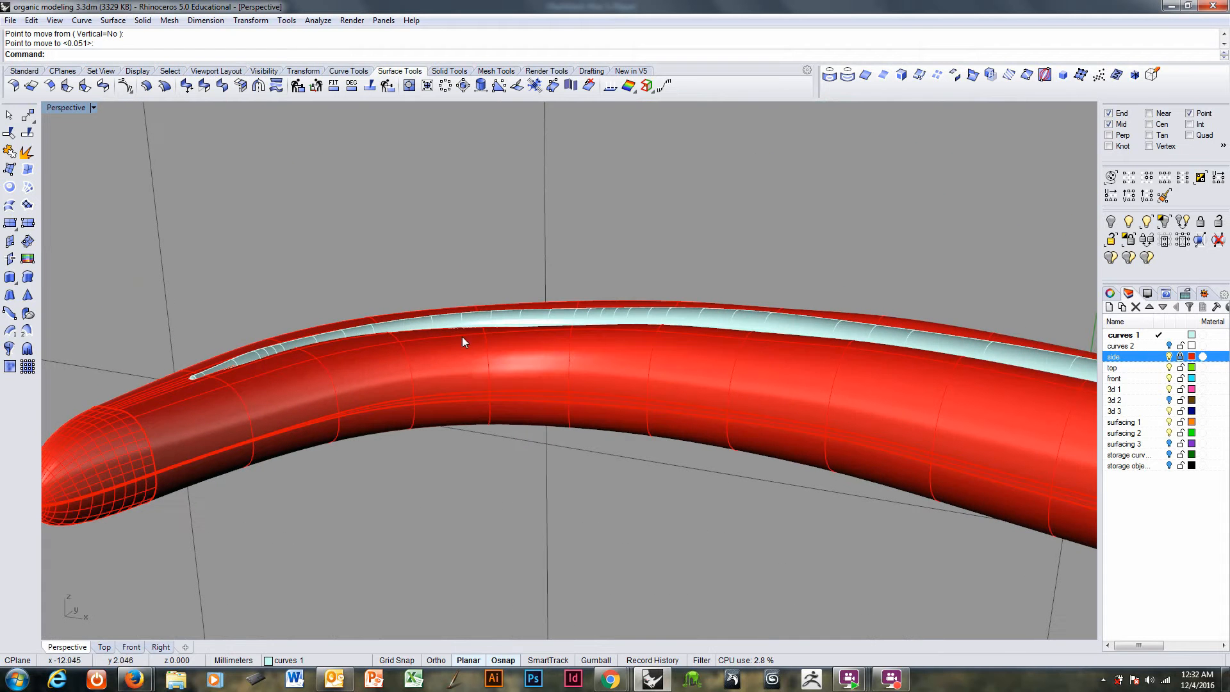
pyautogui.click(492, 313)
pyautogui.press('Return')
pyautogui.click(308, 228)
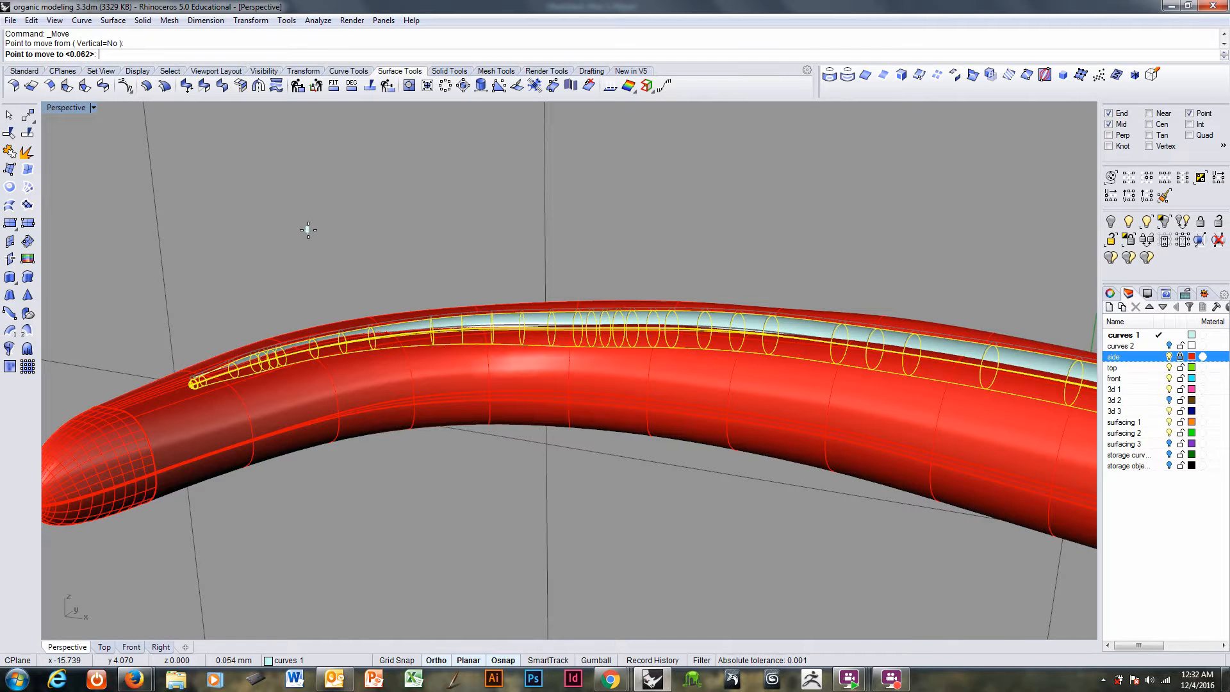
pyautogui.keyDown('shift'); pyautogui.click(308, 230); pyautogui.keyUp('shift')
pyautogui.click(290, 275)
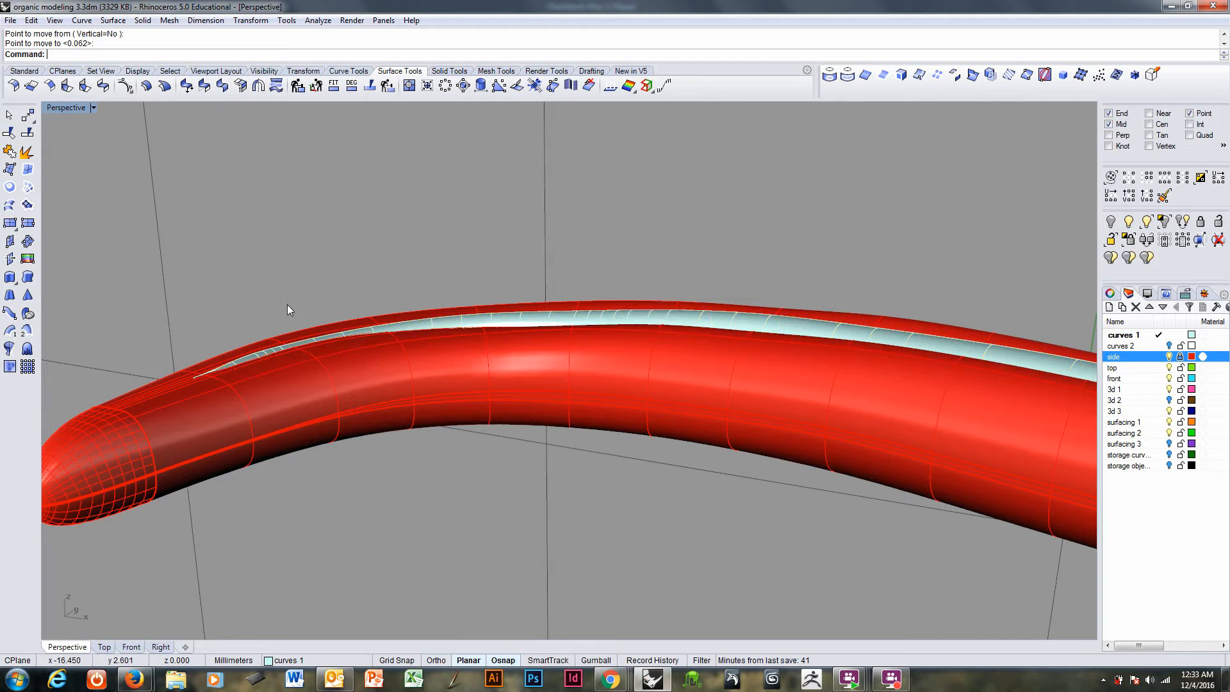
# - Undo both moves of the pipe and deselect it
pyautogui.moveTo(287, 311); pyautogui.dragTo(223, 344, button='right')
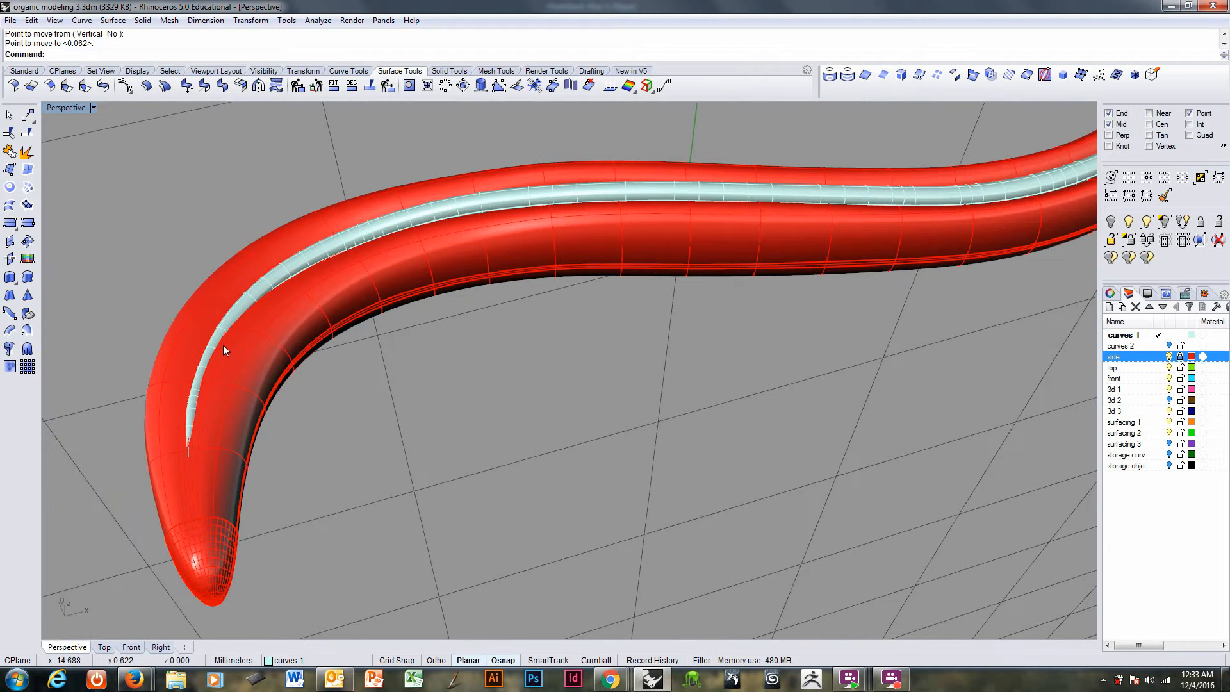
pyautogui.hotkey('ctrl', 'z')
pyautogui.hotkey('ctrl', 'z')
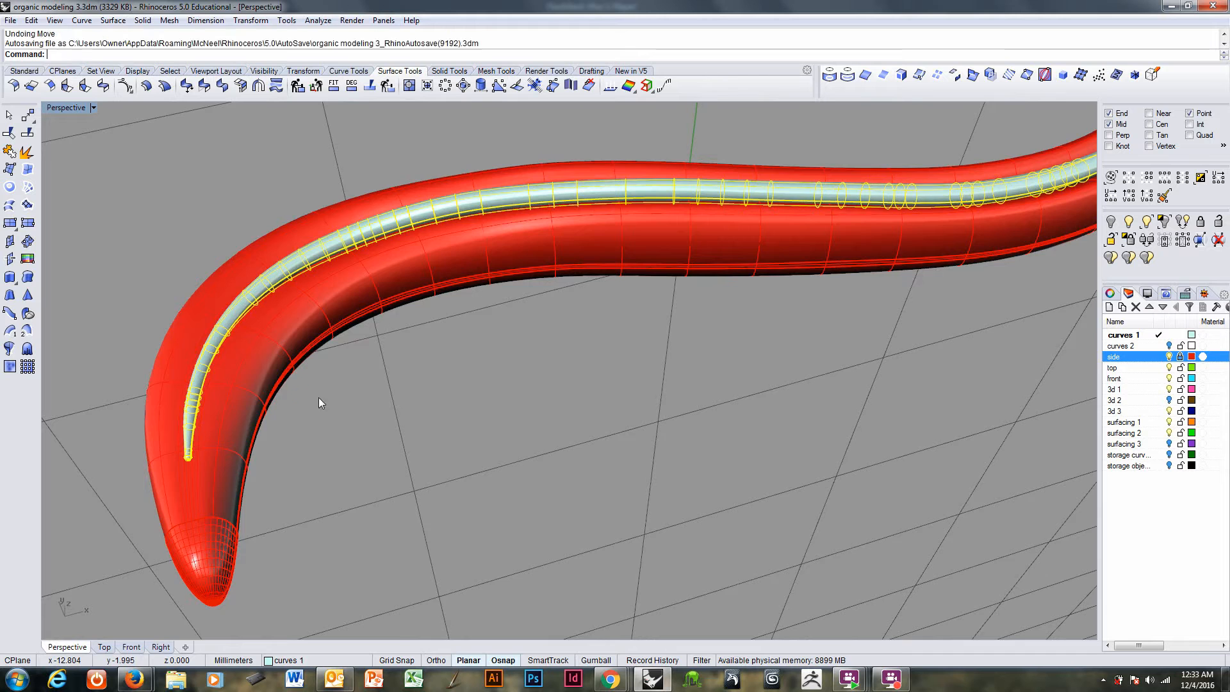
pyautogui.click(349, 403)
# - Change the pipe's layer to 3d 1
pyautogui.moveTo(252, 416)
pyautogui.mouseDown(button='right')
pyautogui.moveTo(294, 267)
pyautogui.moveTo(322, 334)
pyautogui.moveTo(309, 371)
pyautogui.moveTo(264, 399)
pyautogui.mouseUp(button='right')
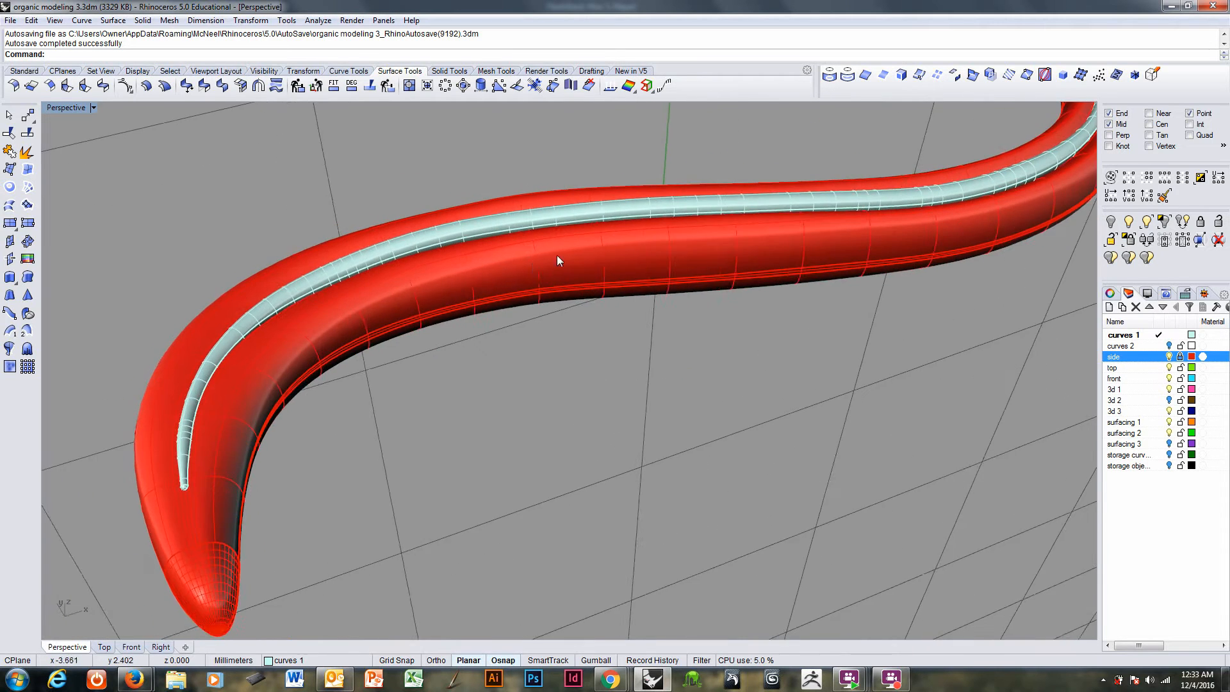
pyautogui.keyDown('shift'); pyautogui.moveTo(557, 255); pyautogui.dragTo(505, 340, button='right'); pyautogui.keyUp('shift')
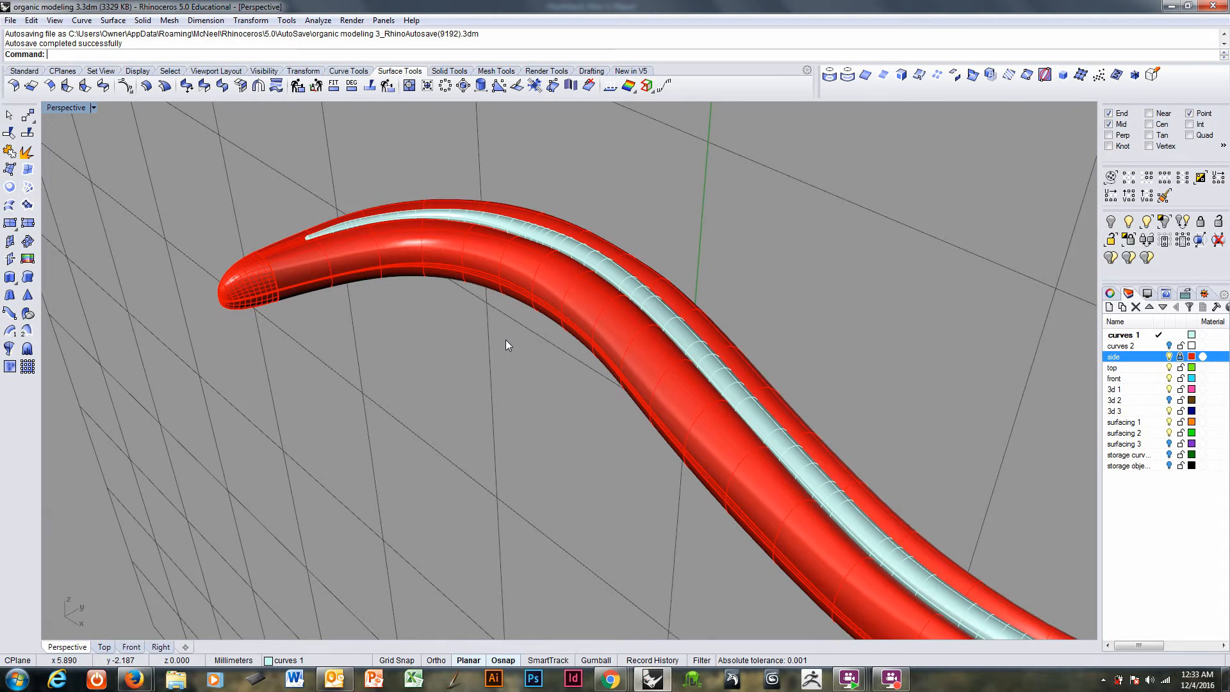
pyautogui.moveTo(579, 382); pyautogui.dragTo(751, 430, button='right')
pyautogui.keyDown('shift'); pyautogui.moveTo(751, 430); pyautogui.dragTo(648, 417, button='right'); pyautogui.keyUp('shift')
pyautogui.click(647, 417)
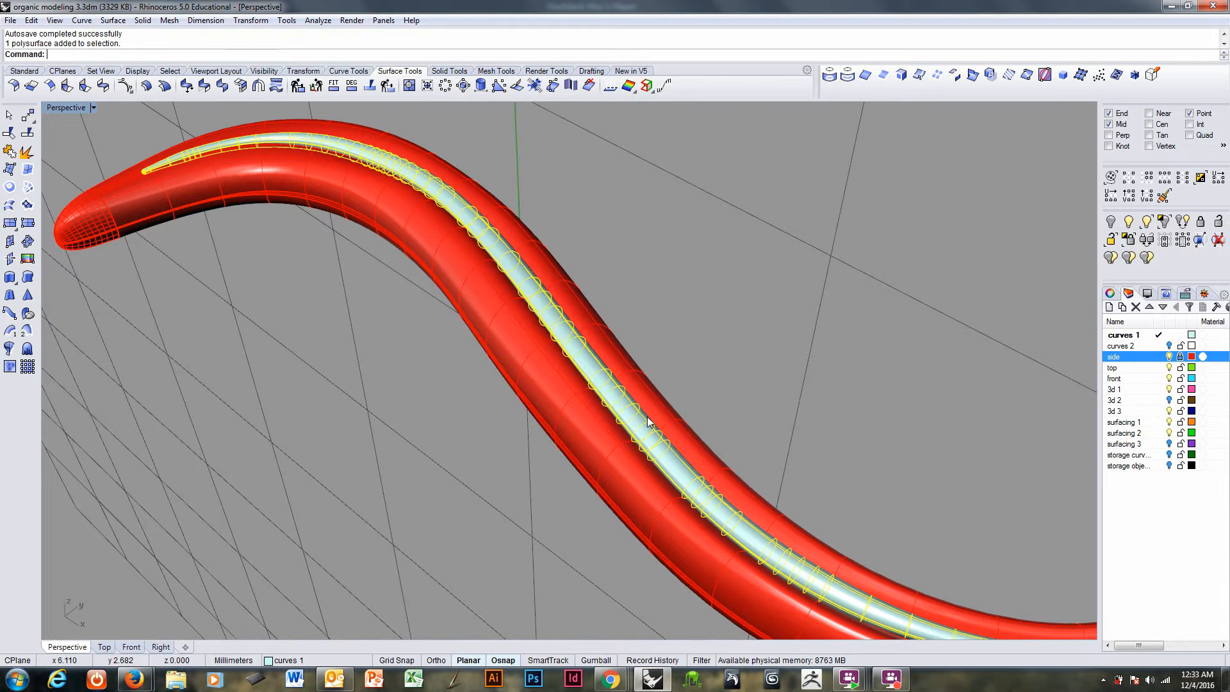
pyautogui.rightClick(647, 418)
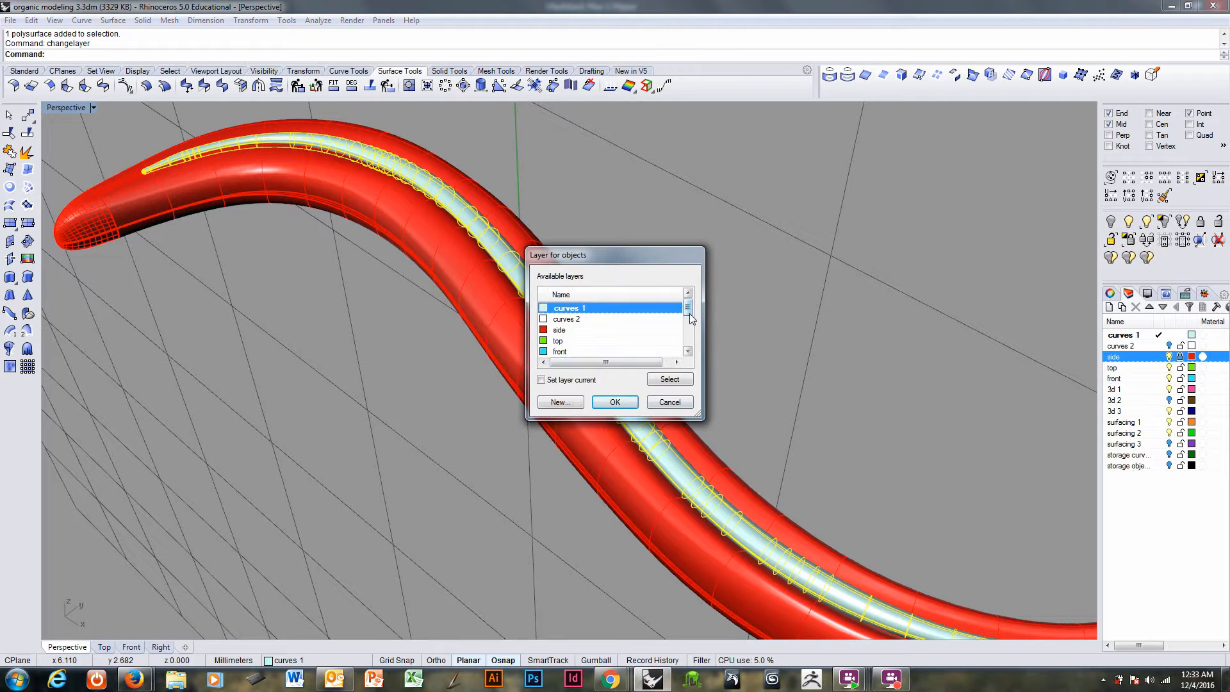
pyautogui.scroll(-1, 689, 314)
pyautogui.click(577, 330)
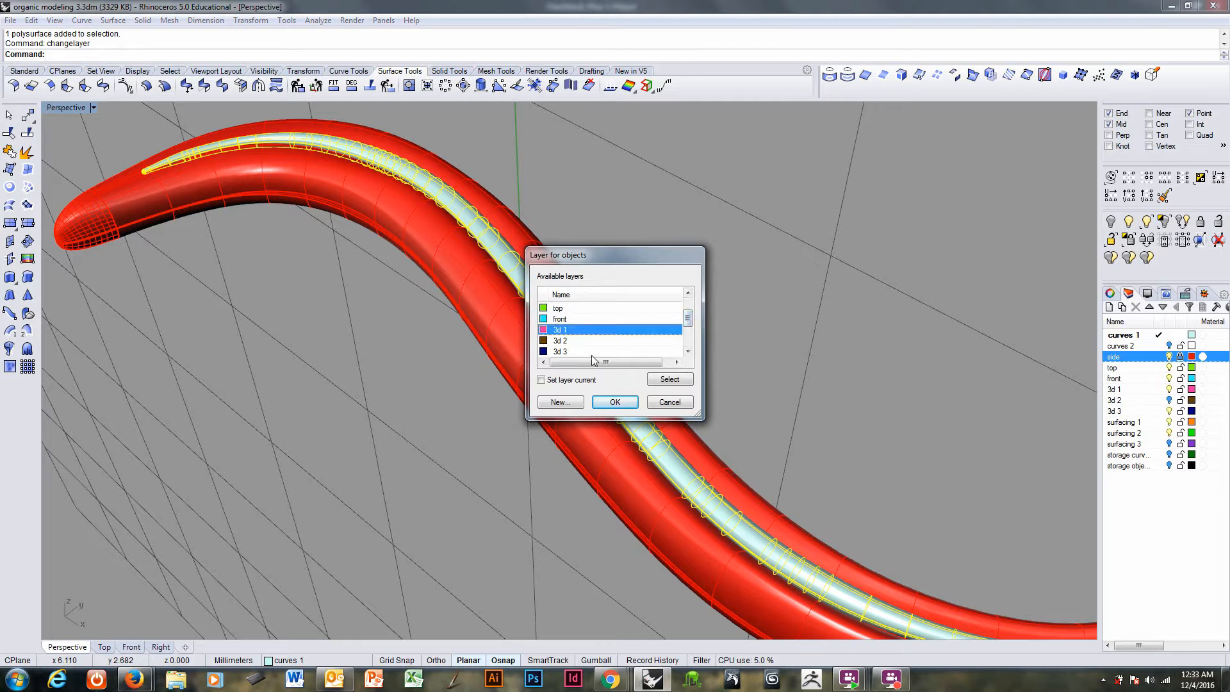
pyautogui.click(622, 403)
pyautogui.click(716, 374)
# - Hide the 3d 1 layer and reset the construction plane to World Top
pyautogui.moveTo(714, 383); pyautogui.dragTo(752, 405, button='right')
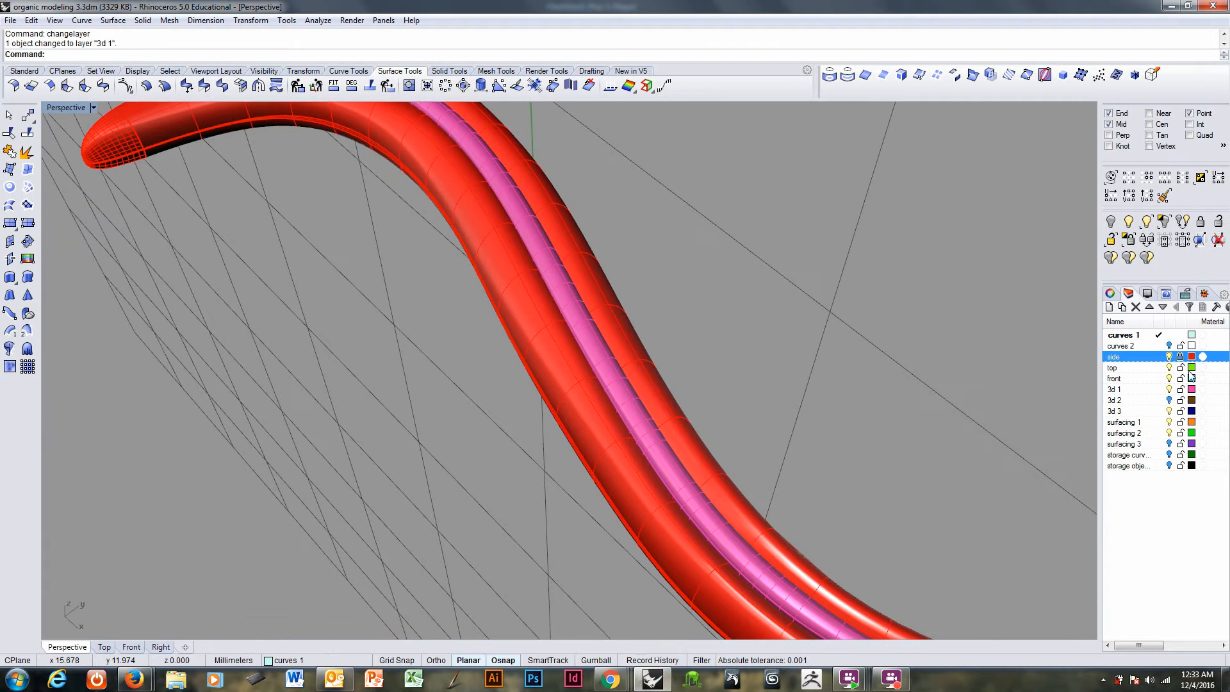
pyautogui.click(1170, 389)
pyautogui.moveTo(731, 448); pyautogui.dragTo(761, 412, button='right')
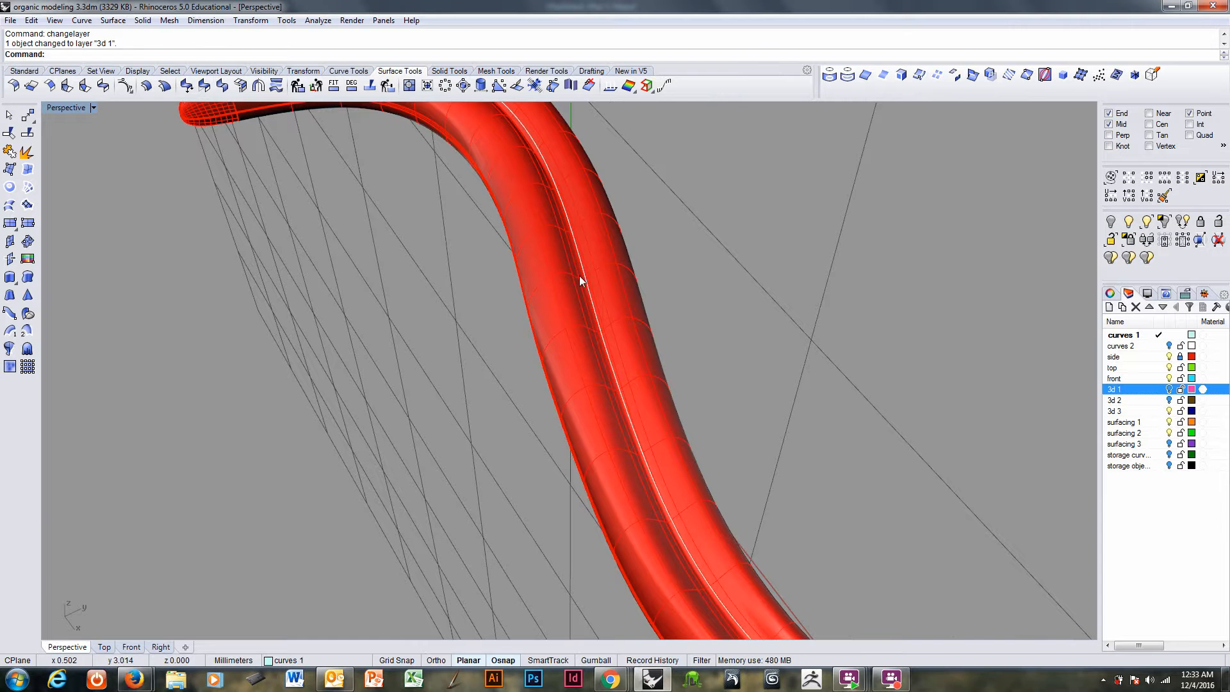
pyautogui.press('Return')
pyautogui.moveTo(601, 285); pyautogui.dragTo(603, 300, button='right')
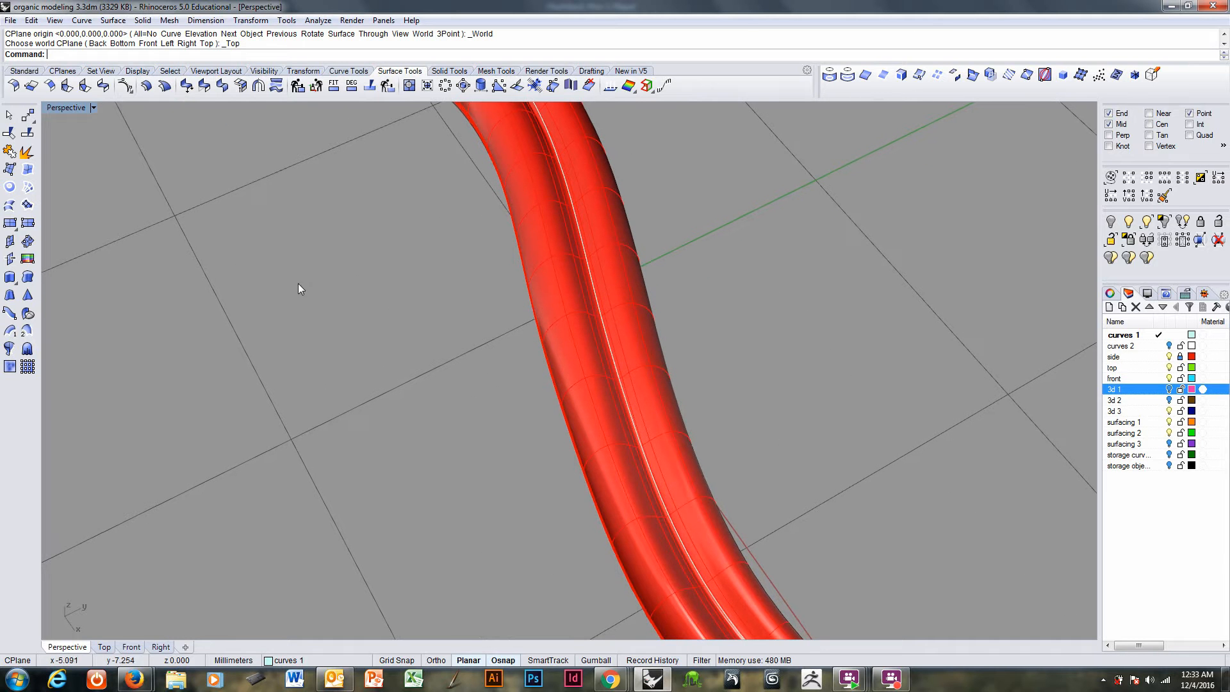
# - Project the groove's rail curve onto the construction plane, keeping the original curve
pyautogui.click(610, 345)
pyautogui.moveTo(610, 344); pyautogui.dragTo(749, 327, button='right')
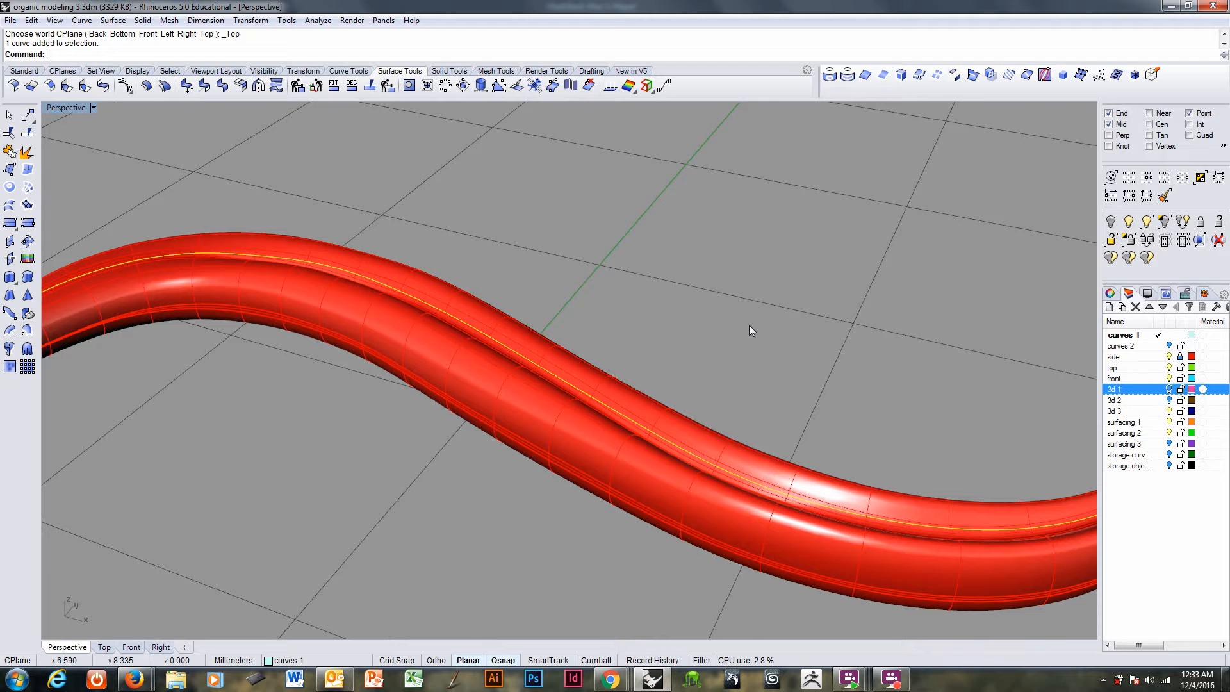
pyautogui.write('c')
pyautogui.press('Return')
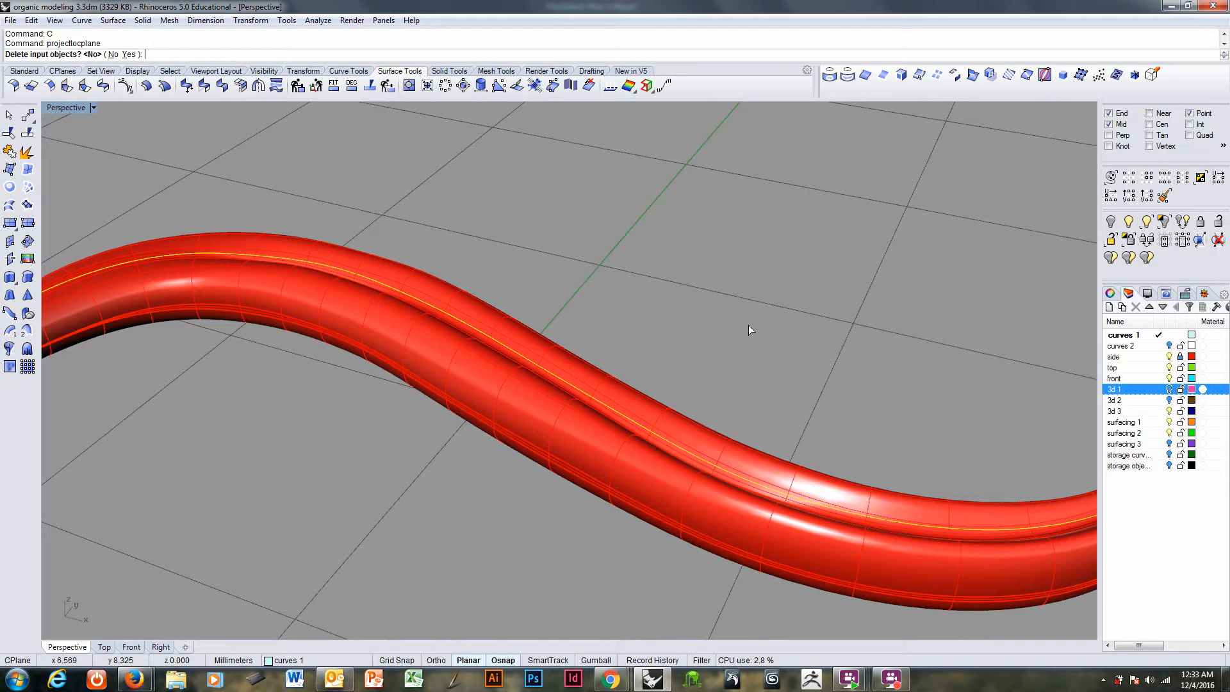
pyautogui.press('Return')
pyautogui.moveTo(749, 325); pyautogui.dragTo(656, 411, button='right')
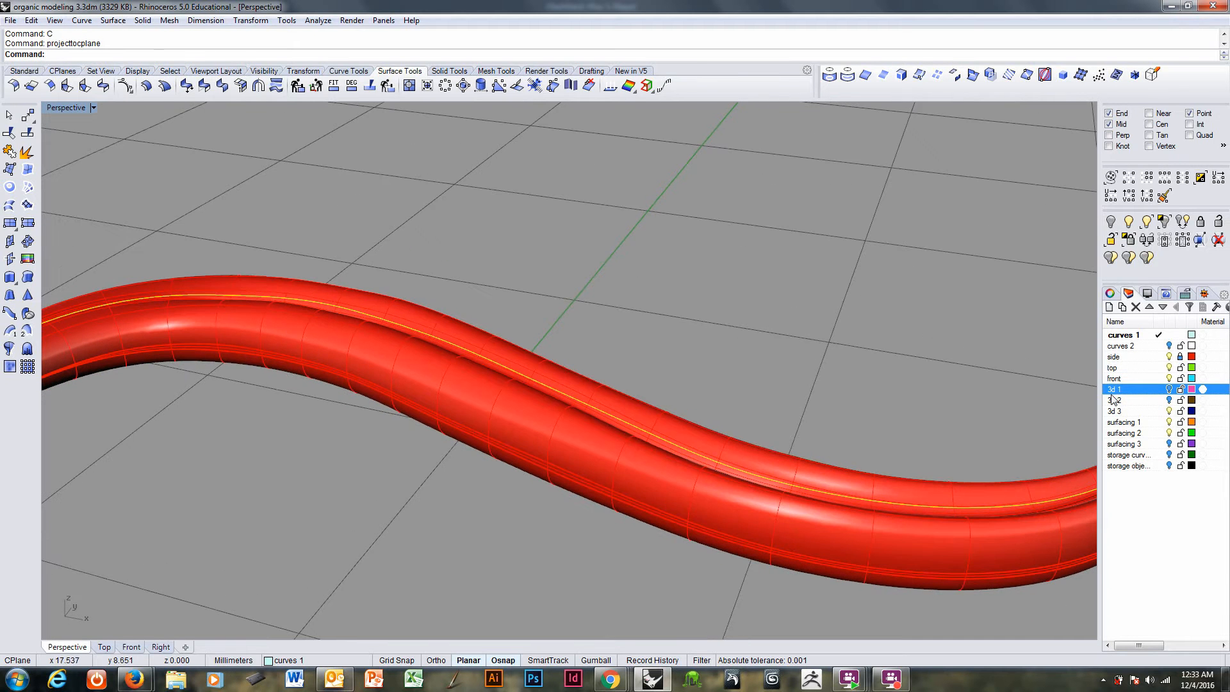
# - Turn off the side layer and hide the original 3D rail curve
pyautogui.click(1169, 357)
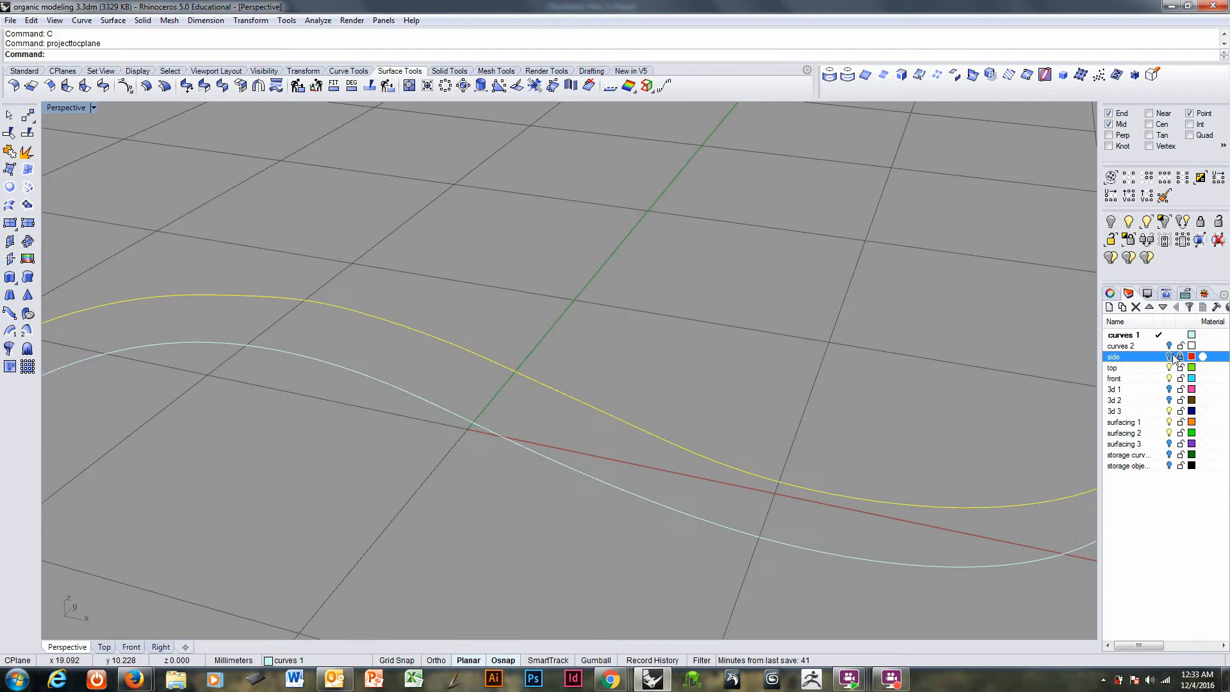
pyautogui.click(1170, 357)
pyautogui.click(1169, 357)
pyautogui.moveTo(1060, 381); pyautogui.dragTo(671, 389, button='right')
pyautogui.hotkey('ctrl', 'h')
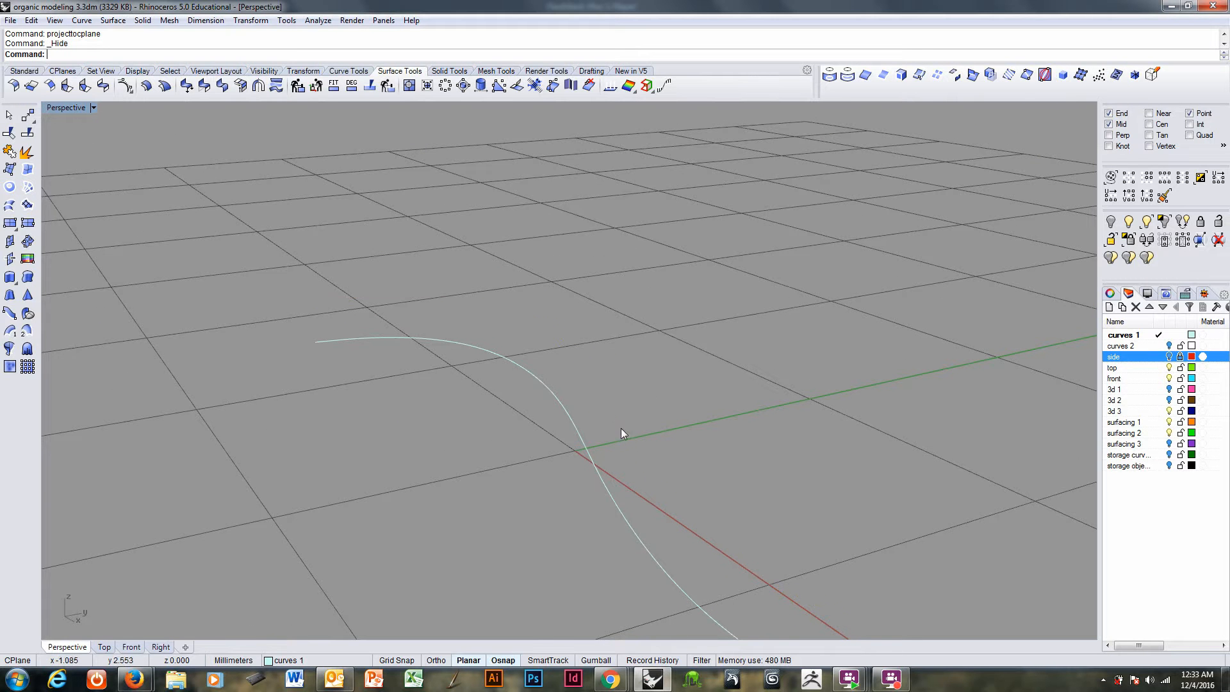
# - Select the flattened rail curve, turn the side layer back on and frame the S-shaped body in the Top view
pyautogui.click(591, 454)
pyautogui.moveTo(598, 464); pyautogui.dragTo(565, 558, button='right')
pyautogui.click(1169, 357)
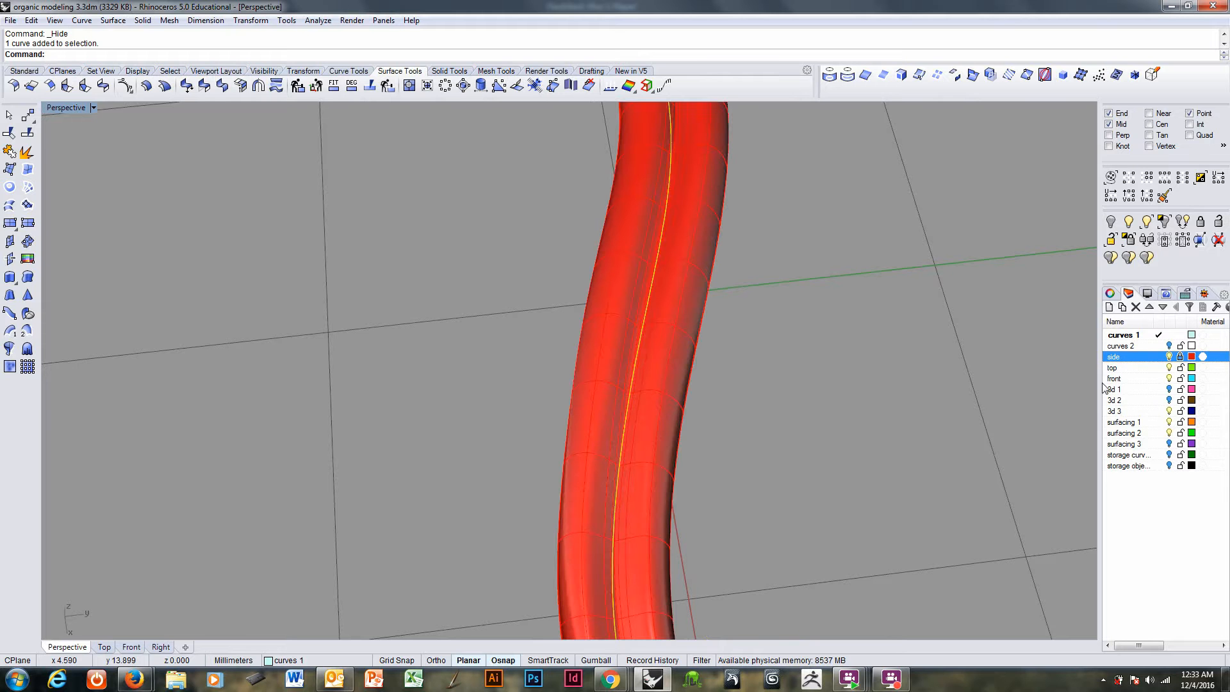
pyautogui.hotkey('ctrl', 'F1')
pyautogui.keyDown('ctrl'); pyautogui.moveTo(294, 294); pyautogui.dragTo(289, 352, button='right'); pyautogui.keyUp('ctrl')
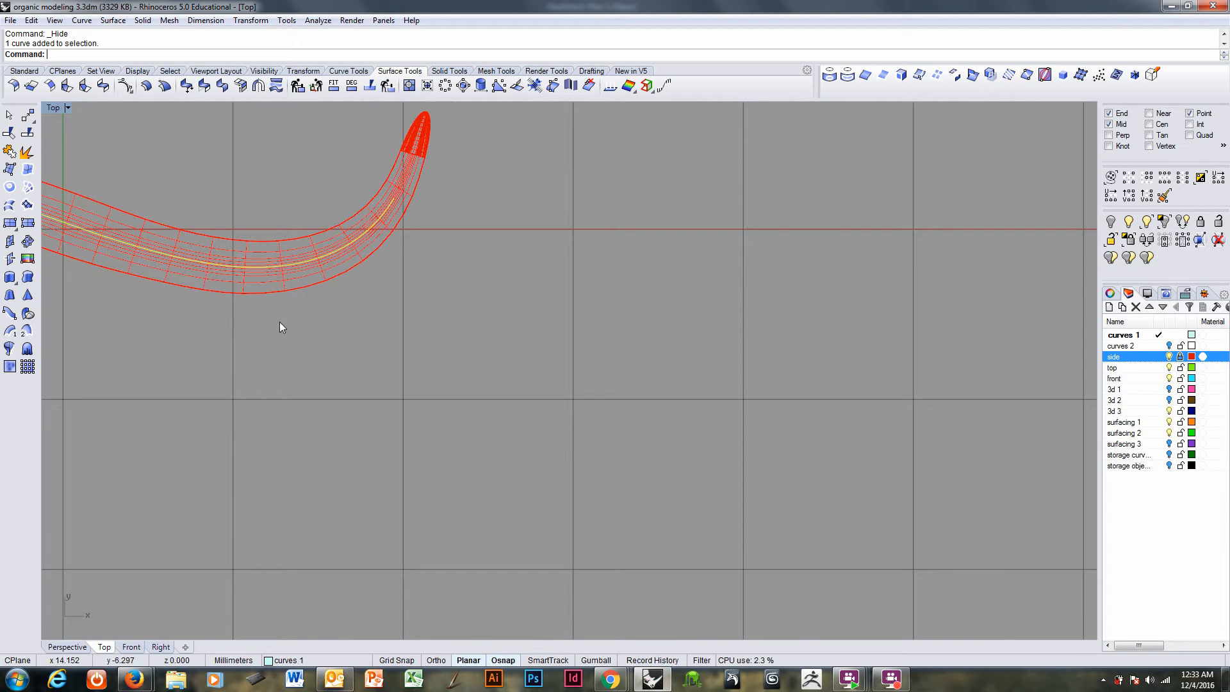
pyautogui.moveTo(249, 292); pyautogui.dragTo(747, 449, button='right')
pyautogui.moveTo(529, 395)
pyautogui.keyDown('ctrl'); pyautogui.mouseDown(button='right')
pyautogui.moveTo(535, 367)
pyautogui.moveTo(538, 379)
pyautogui.mouseUp(button='right'); pyautogui.keyUp('ctrl')
pyautogui.moveTo(265, 352); pyautogui.dragTo(286, 376, button='right')
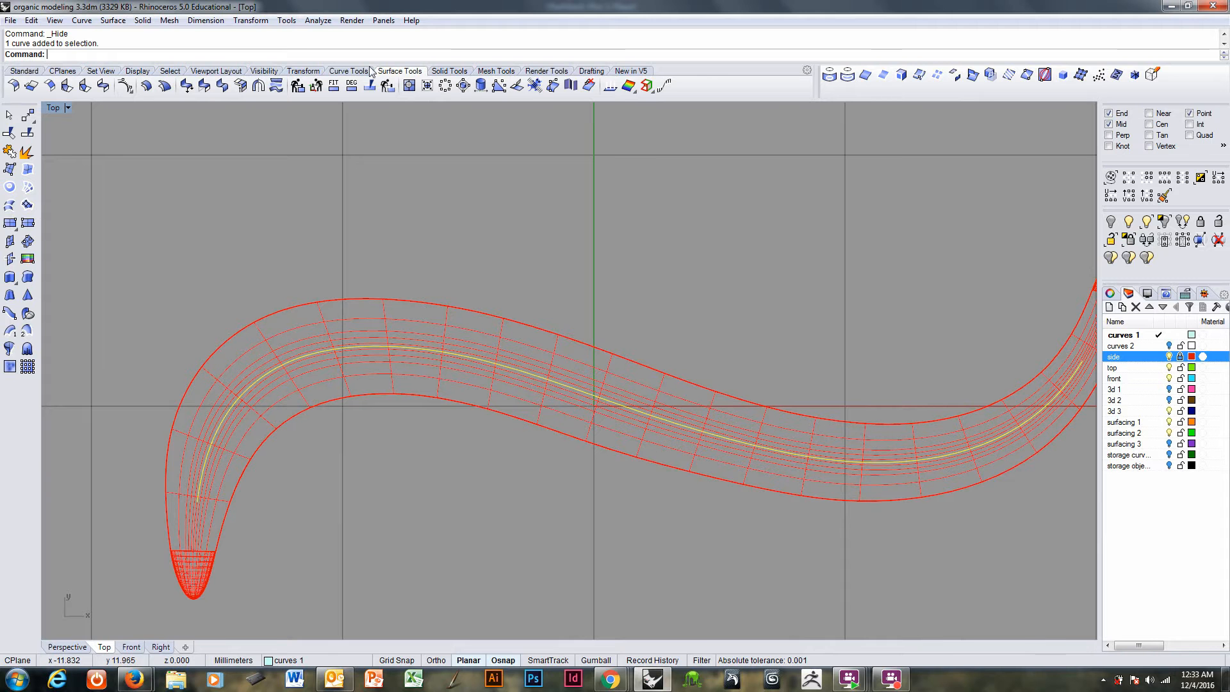
# - With Near snap enabled, draw a four-point interpolated curve branching from the flattened rail toward the inner edge of the body's first bend
pyautogui.click(349, 71)
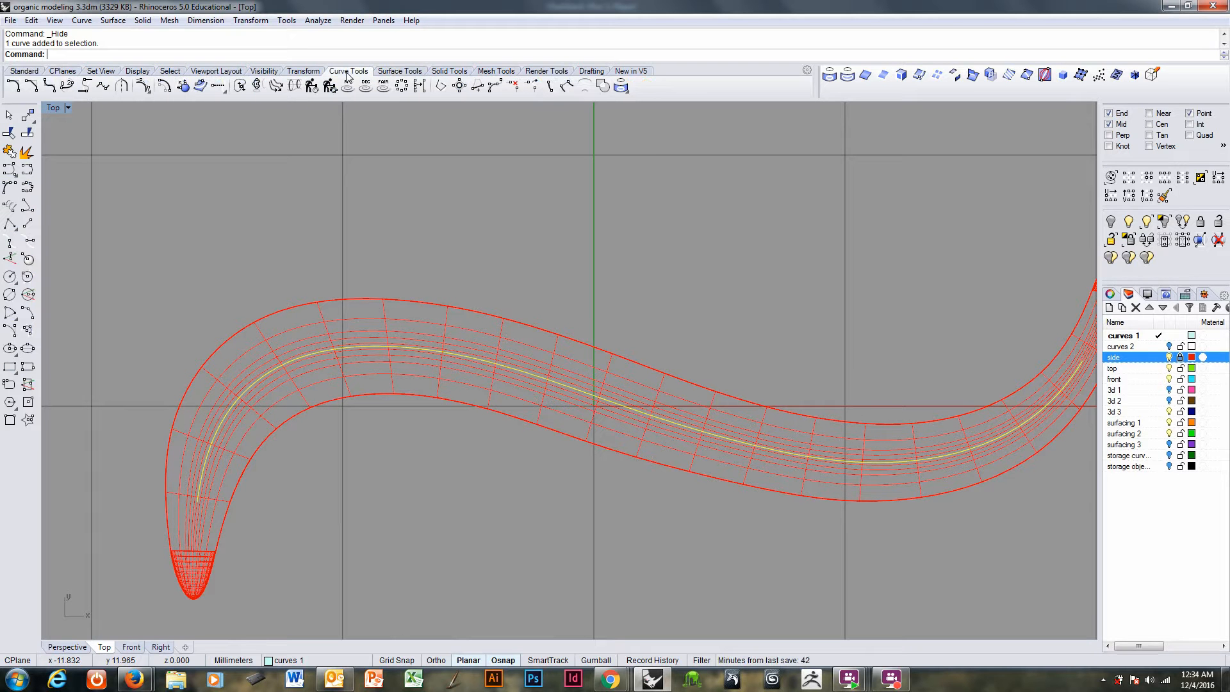
pyautogui.click(27, 170)
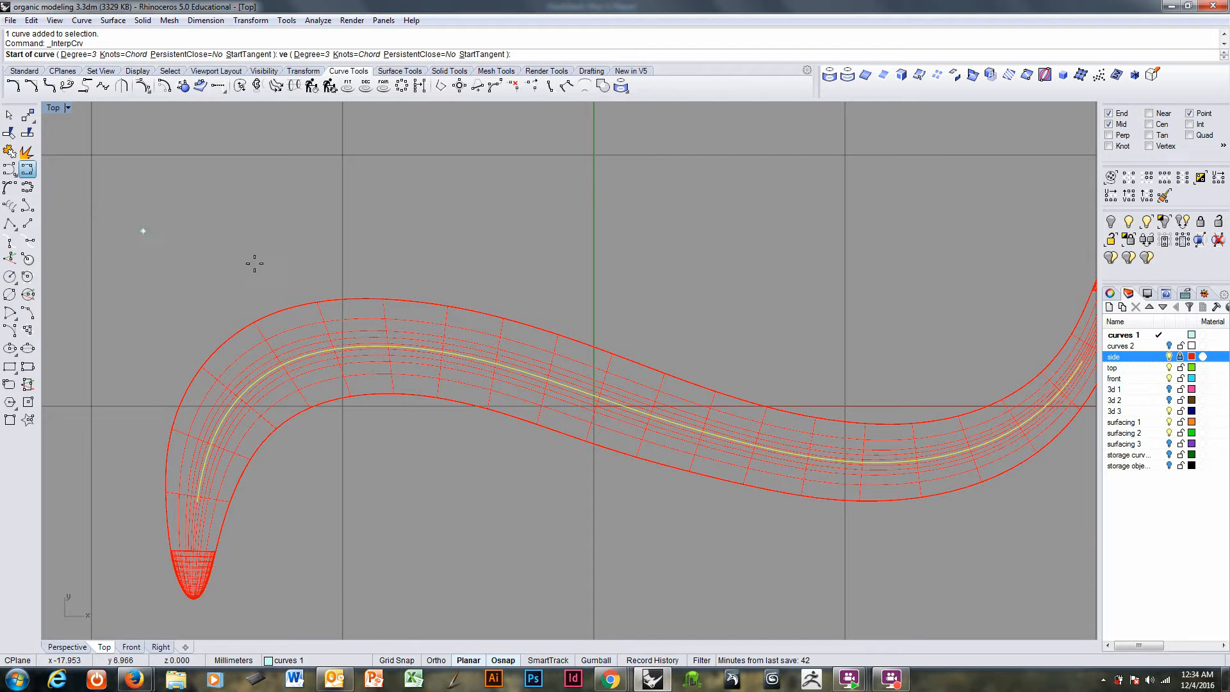
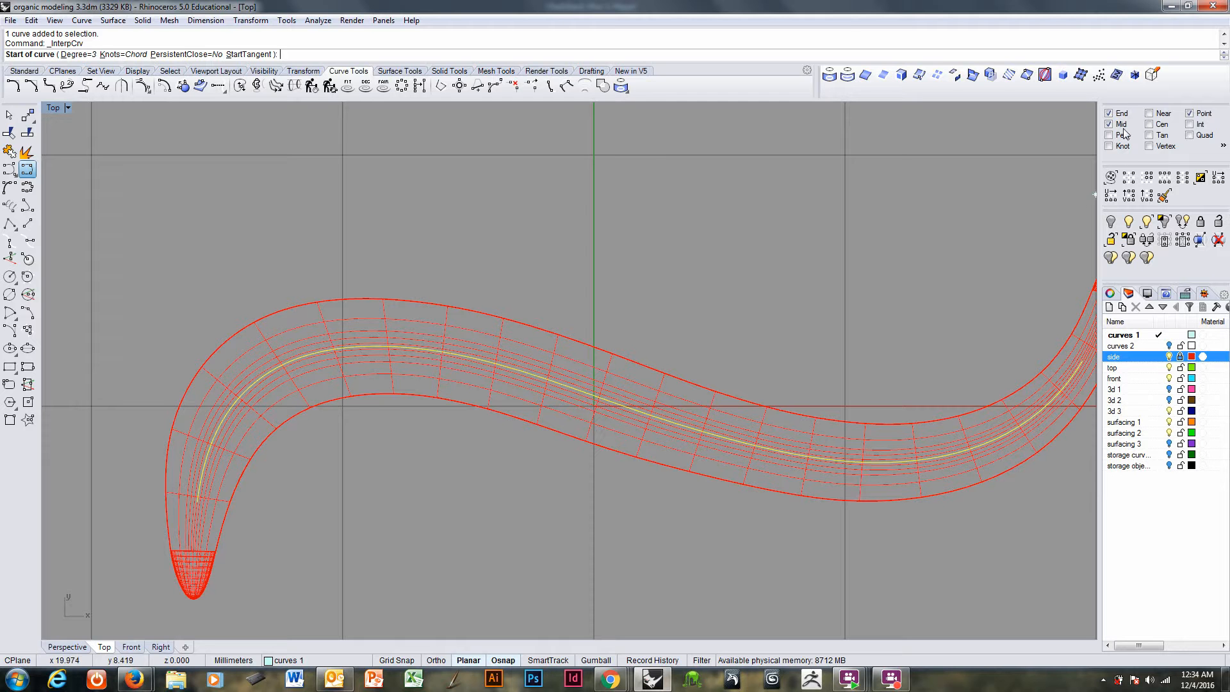
pyautogui.click(436, 350)
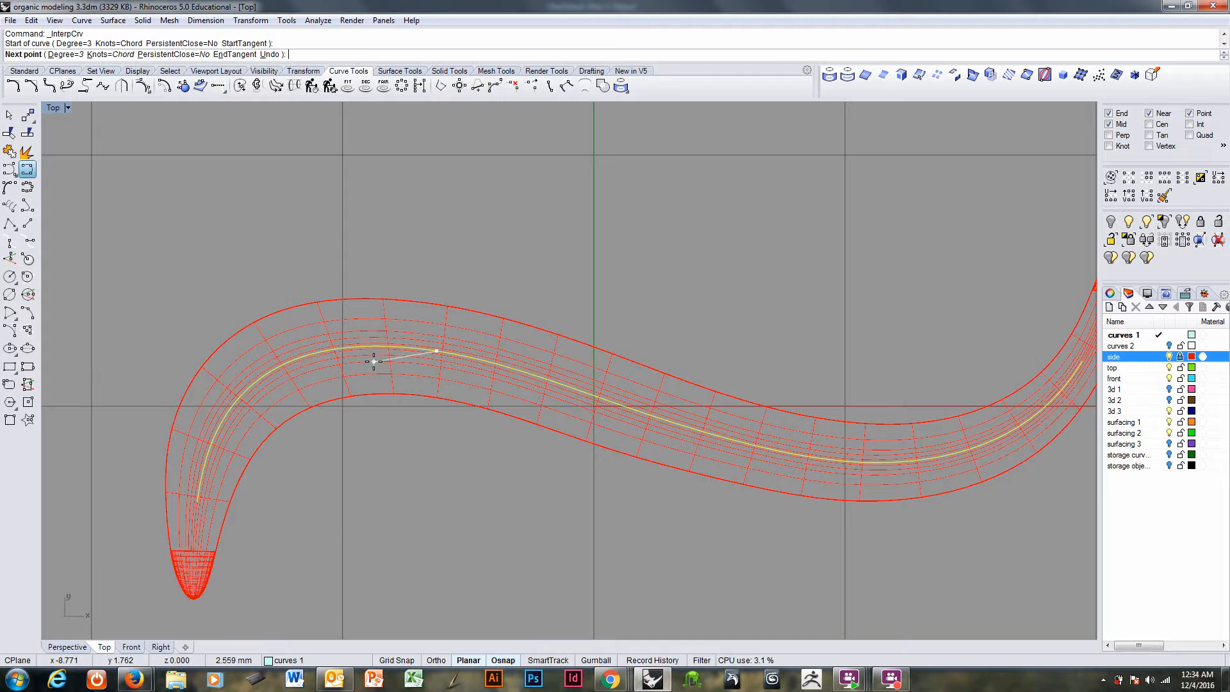
pyautogui.click(374, 362)
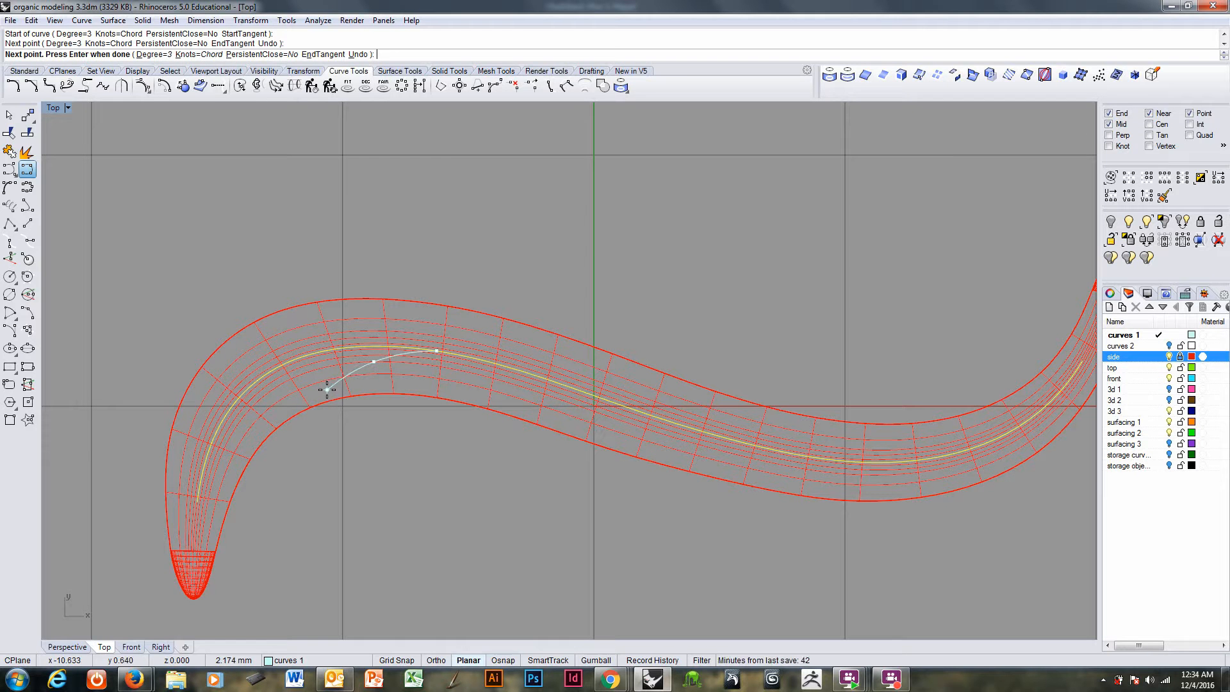
pyautogui.click(328, 387)
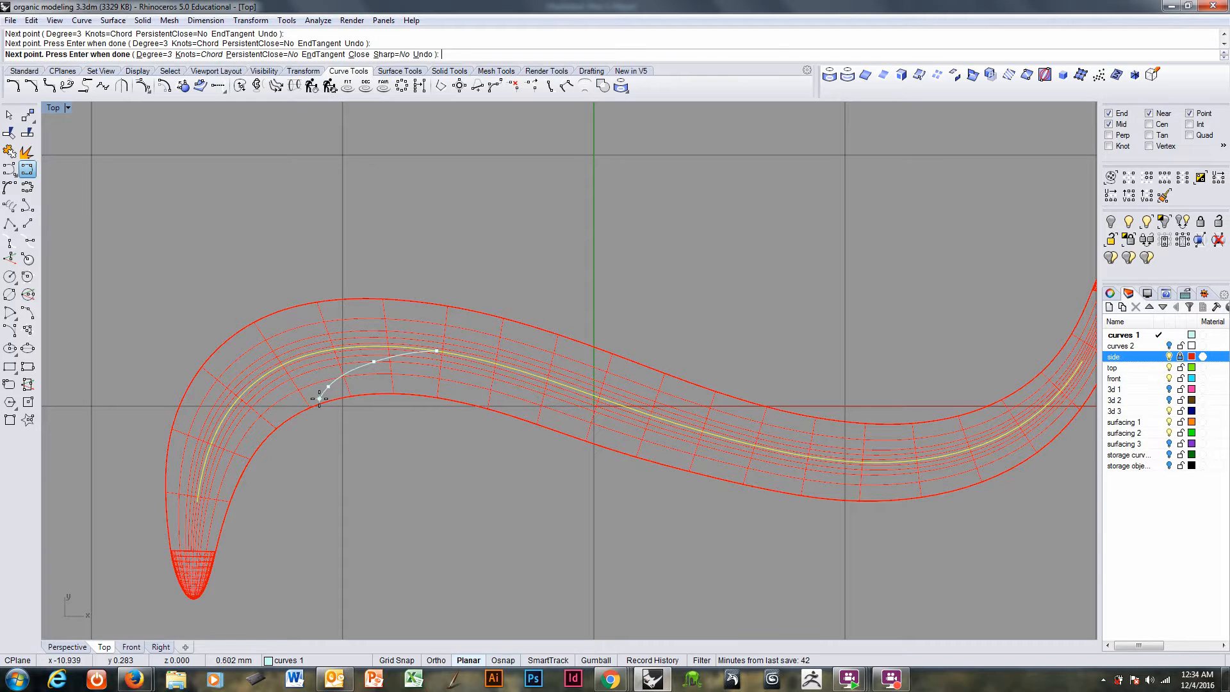
pyautogui.click(319, 399)
pyautogui.press('Return')
pyautogui.scroll(2, 370, 376)
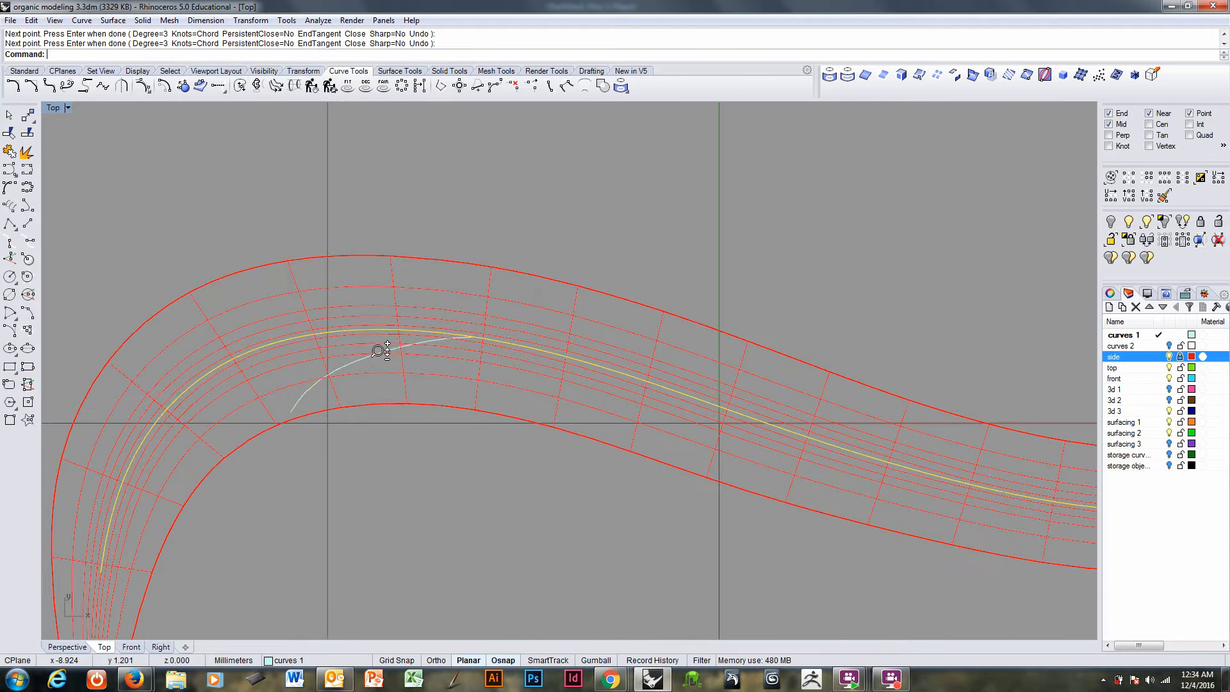
# - Show the branch curve's control points and move its middle point slightly toward the rail to round the arc
pyautogui.click(371, 360)
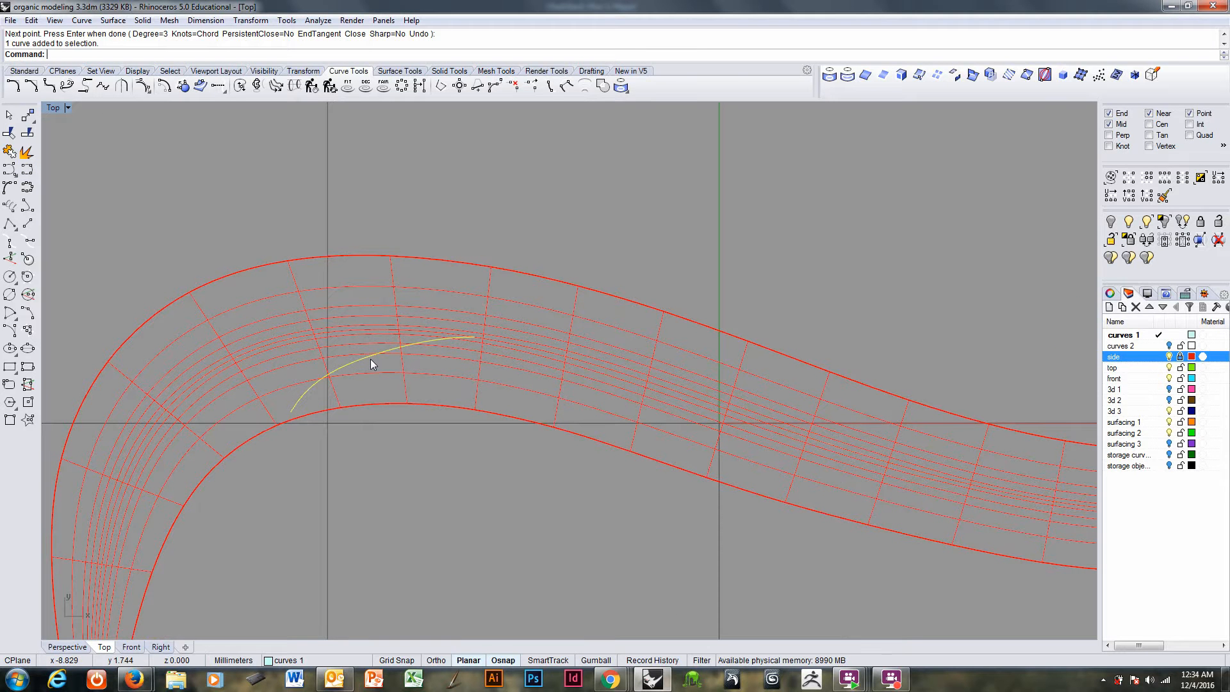
pyautogui.press('F10')
pyautogui.click(382, 349)
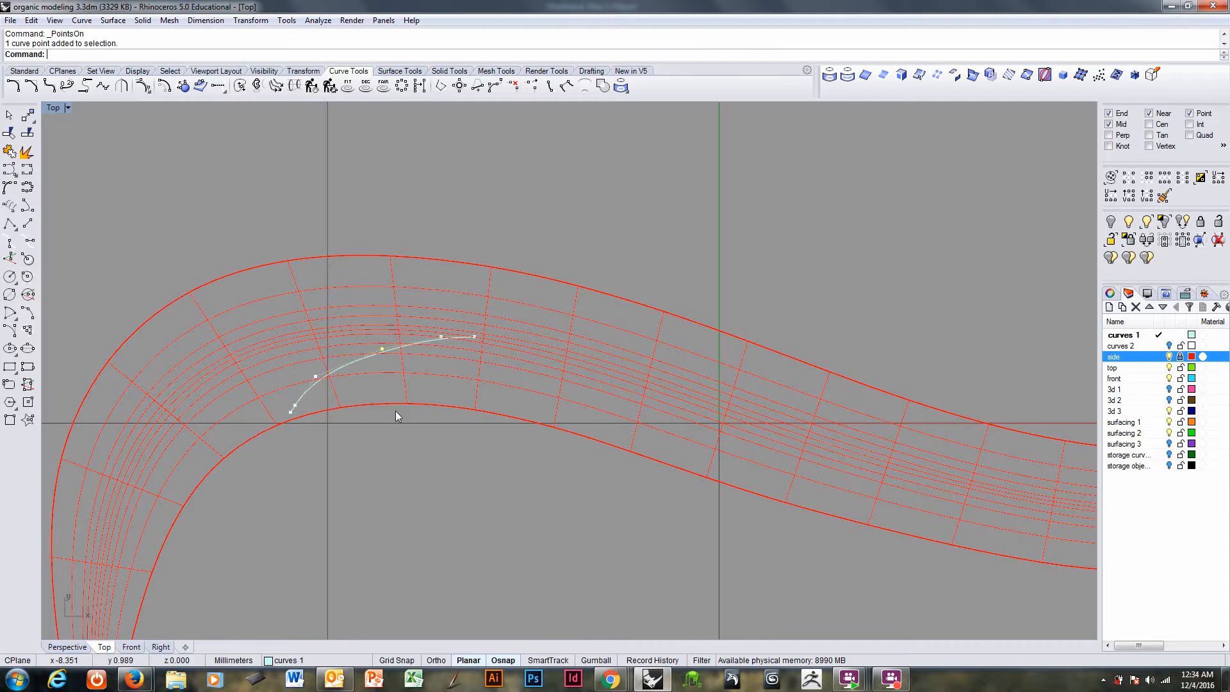
pyautogui.write('m')
pyautogui.press('Return')
pyautogui.click(400, 467)
pyautogui.click(398, 460)
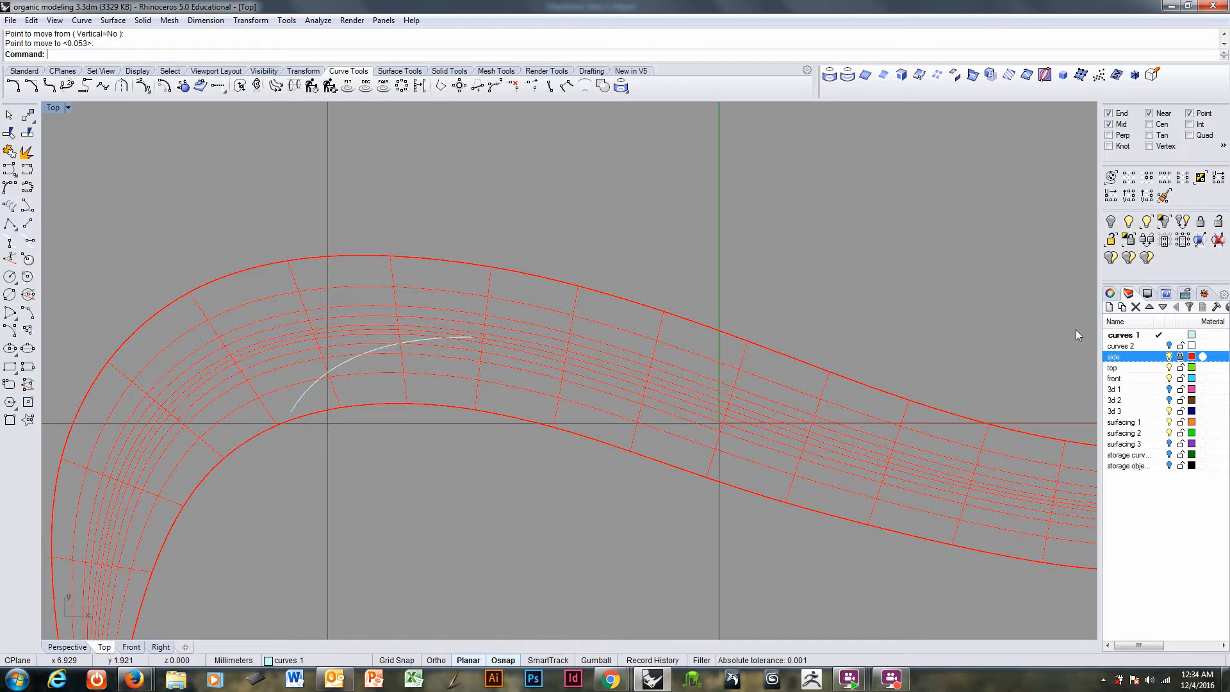
pyautogui.click(1179, 357)
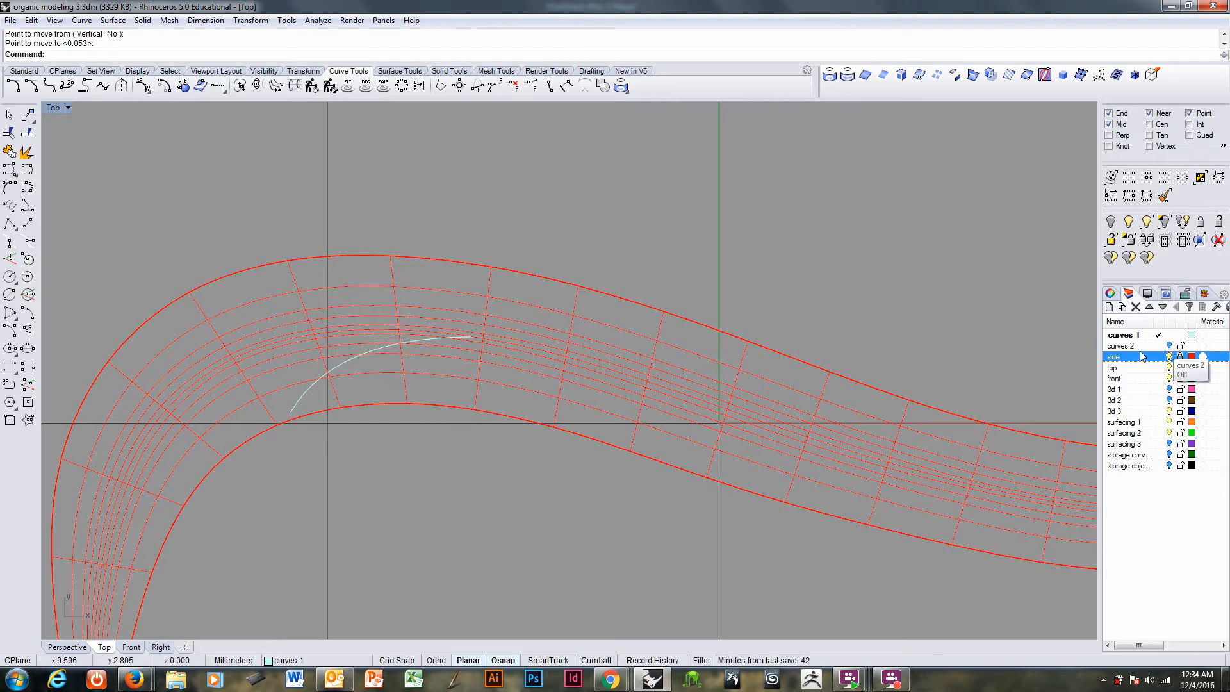
# - Draw a second four-point interpolated curve from the flattened rail near the origin back toward the body's opposite edge
pyautogui.click(528, 337)
pyautogui.scroll(-5, 529, 362)
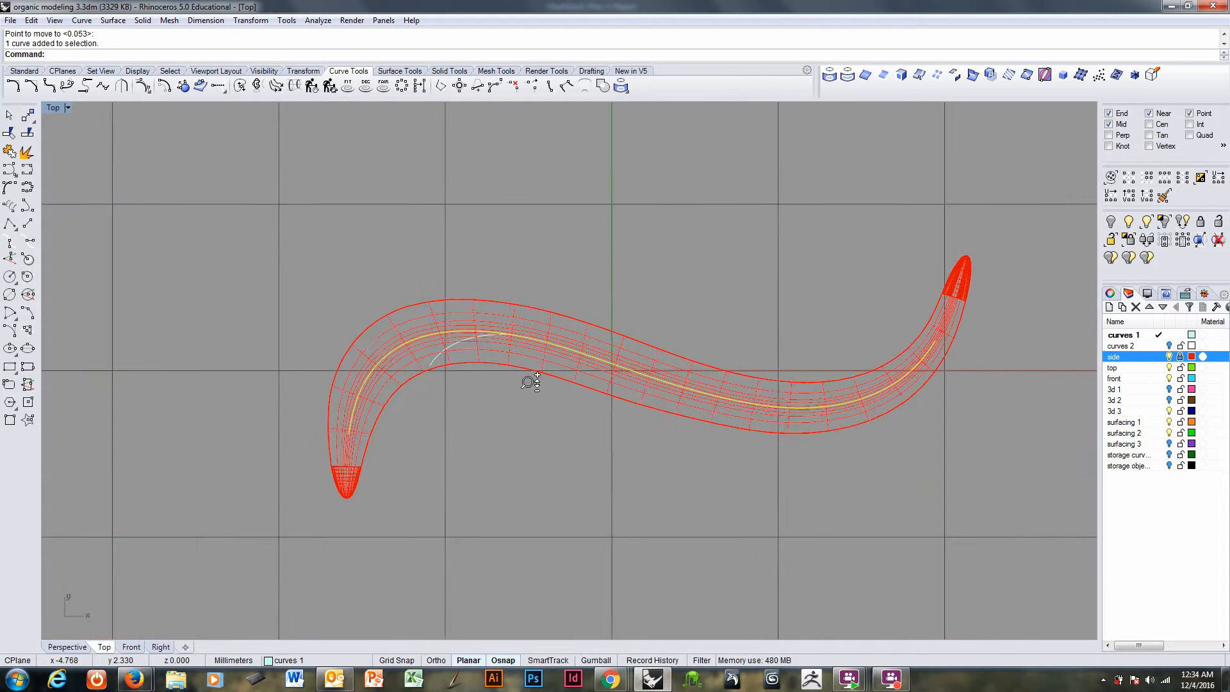
pyautogui.scroll(4, 528, 383)
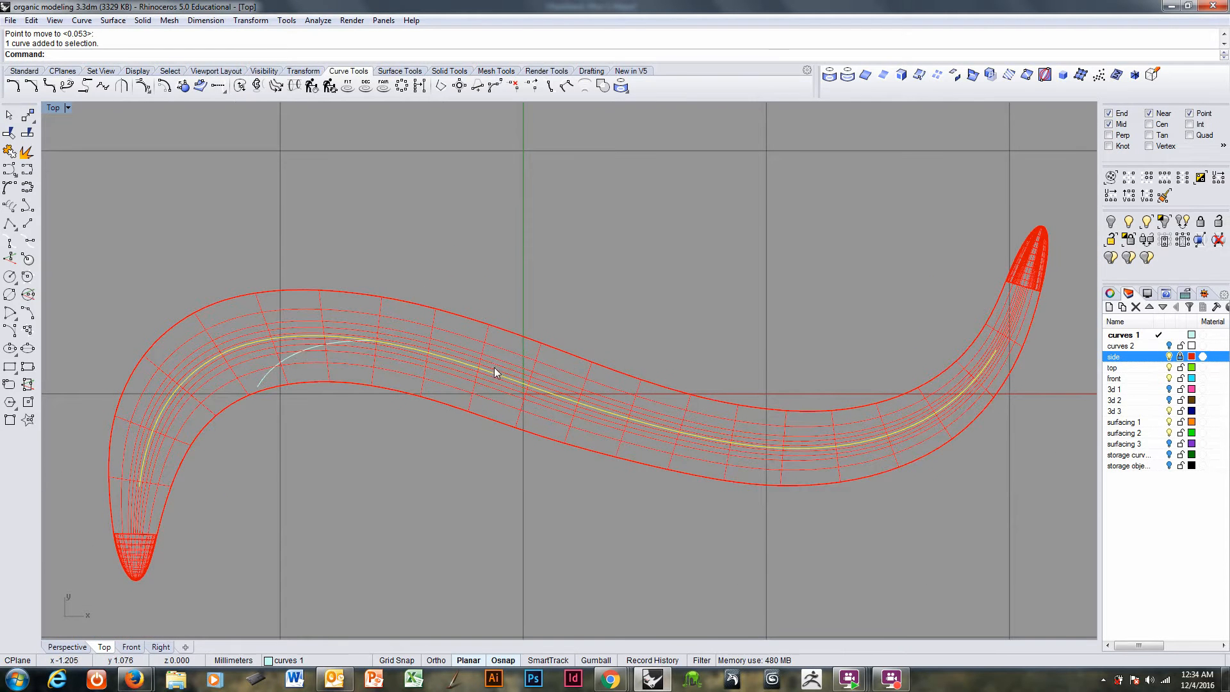
pyautogui.click(27, 170)
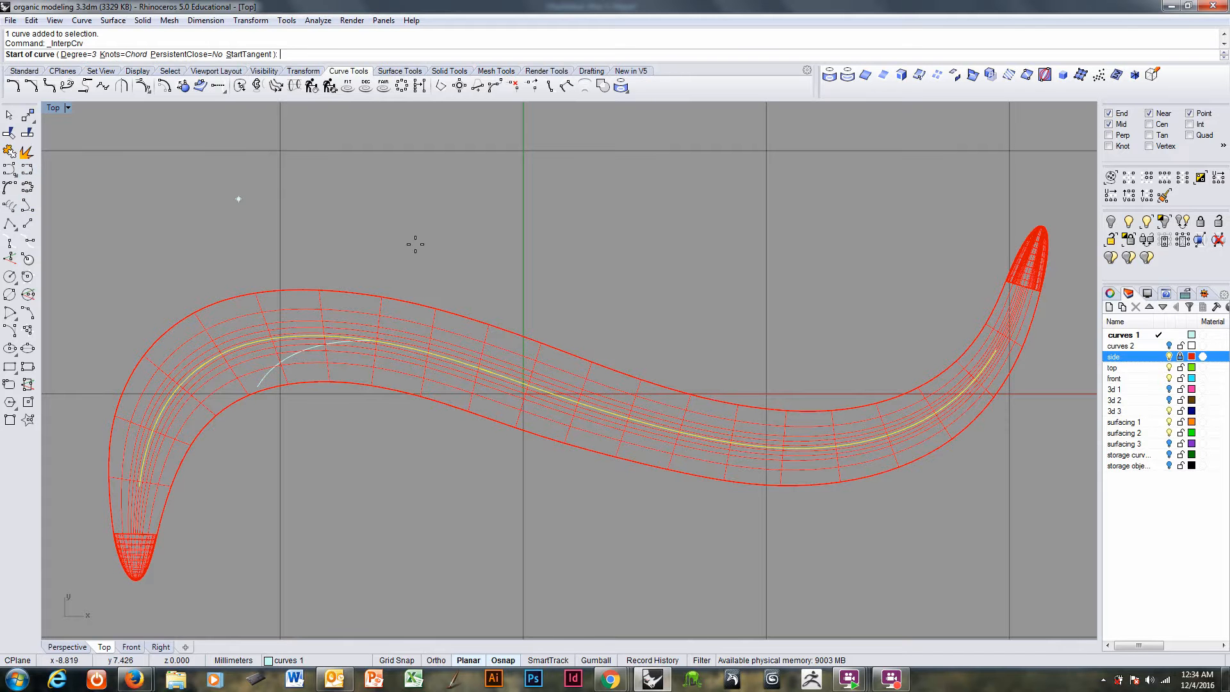
pyautogui.click(531, 384)
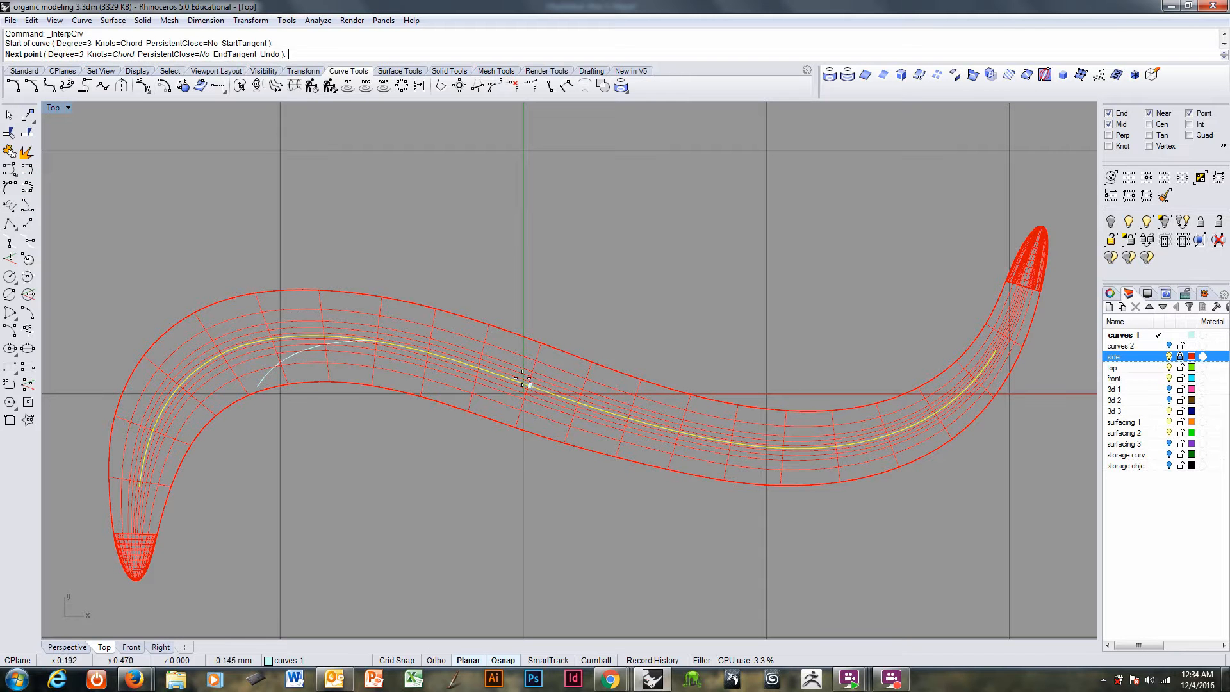
pyautogui.click(497, 356)
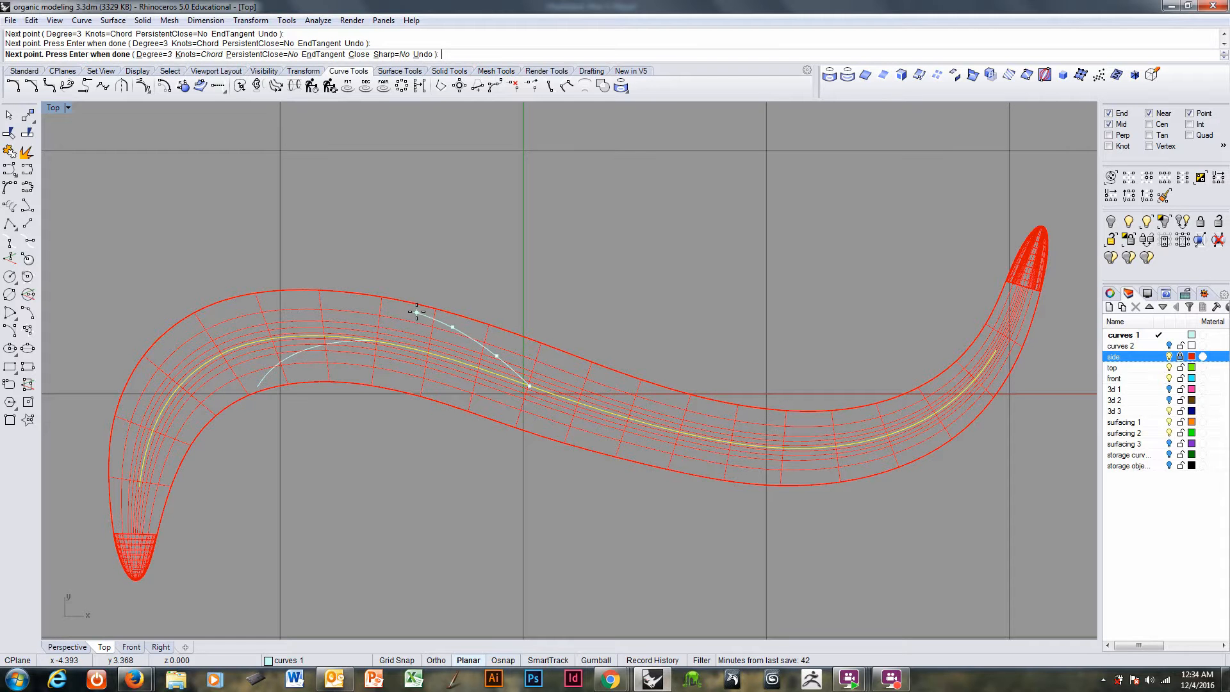
pyautogui.keyDown('alt'); pyautogui.click(416, 310); pyautogui.keyUp('alt')
pyautogui.rightClick(416, 311)
# - Return to the Perspective view in Wireframe display and delete the flattened rail curve
pyautogui.moveTo(517, 382); pyautogui.dragTo(560, 367, button='right')
pyautogui.hotkey('ctrl', 'Tab')
pyautogui.hotkey('ctrl', 'Tab')
pyautogui.hotkey('ctrl', 'Tab')
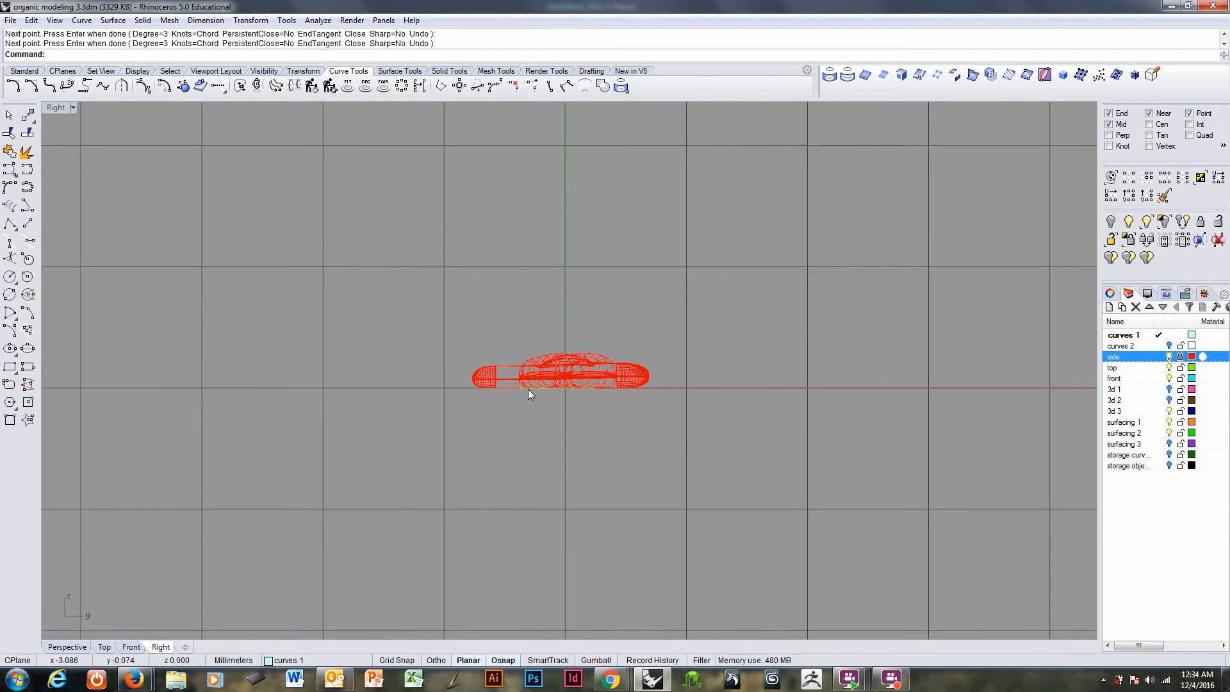
pyautogui.moveTo(700, 418); pyautogui.dragTo(506, 336, button='right')
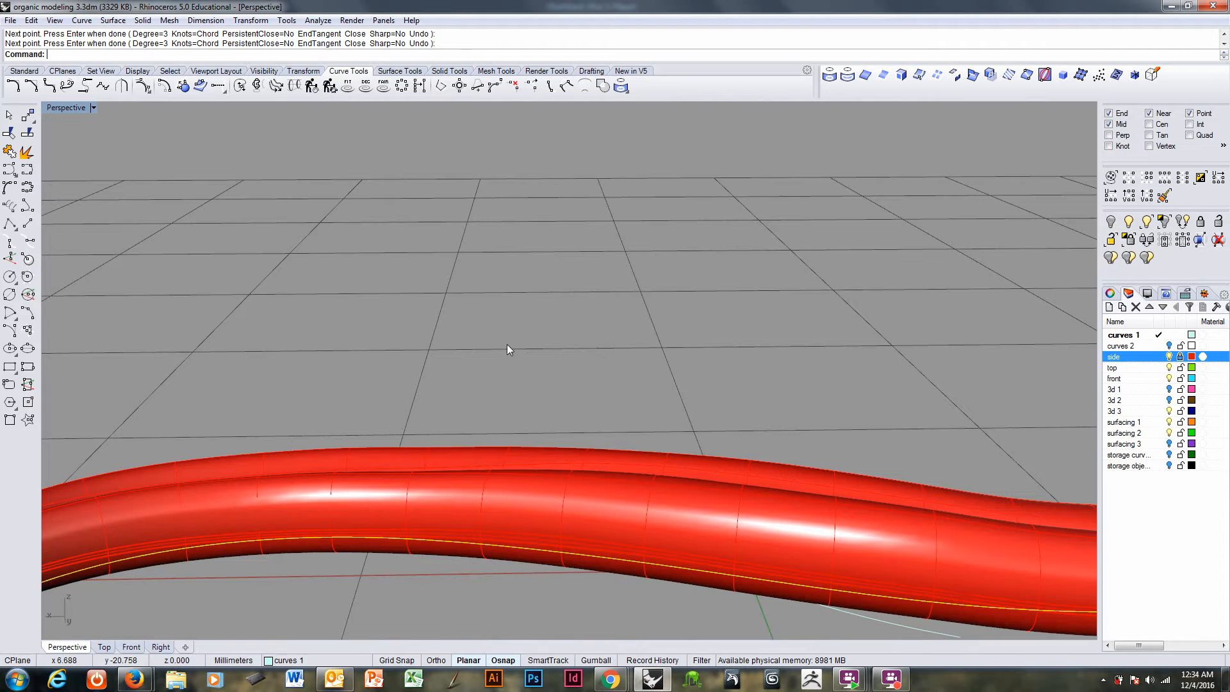
pyautogui.hotkey('ctrl', 'alt', 'w')
pyautogui.moveTo(529, 390)
pyautogui.mouseDown(button='right')
pyautogui.moveTo(558, 472)
pyautogui.moveTo(615, 541)
pyautogui.moveTo(659, 540)
pyautogui.mouseUp(button='right')
pyautogui.press('Delete')
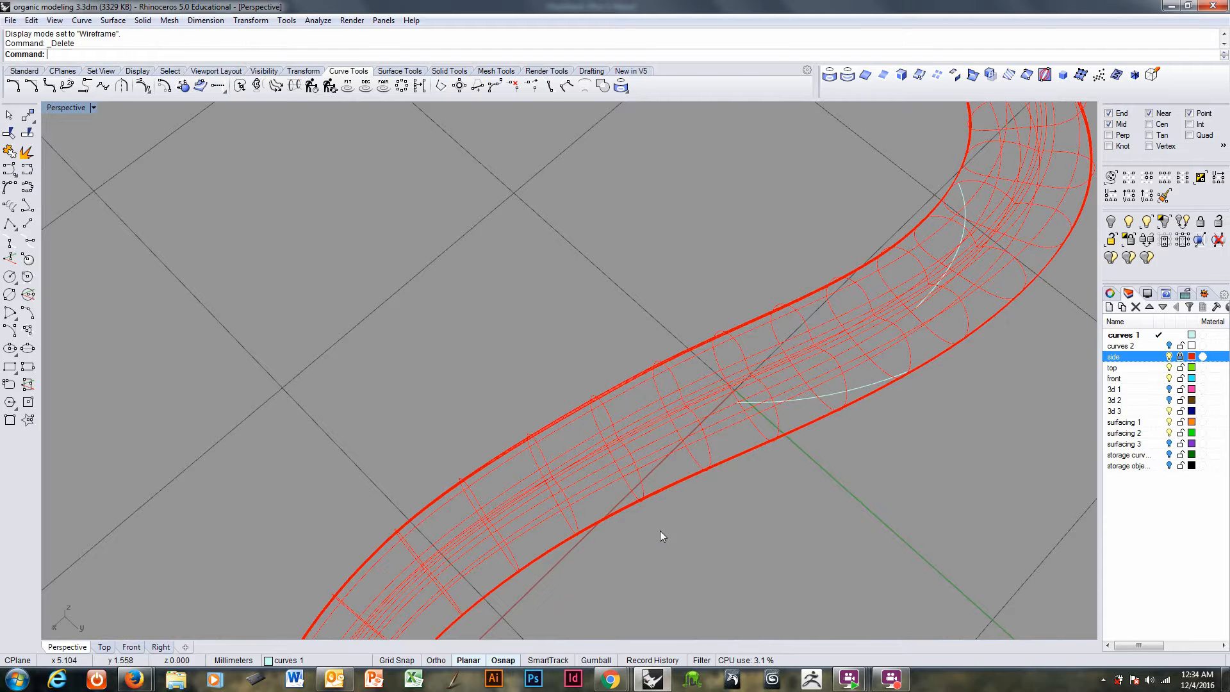
# - Project both branch curves onto the S-shaped body with DeleteInput=No and OutputLayer=Current
pyautogui.click(789, 401)
pyautogui.click(923, 298)
pyautogui.moveTo(923, 298); pyautogui.dragTo(887, 209, button='right')
pyautogui.click(829, 76)
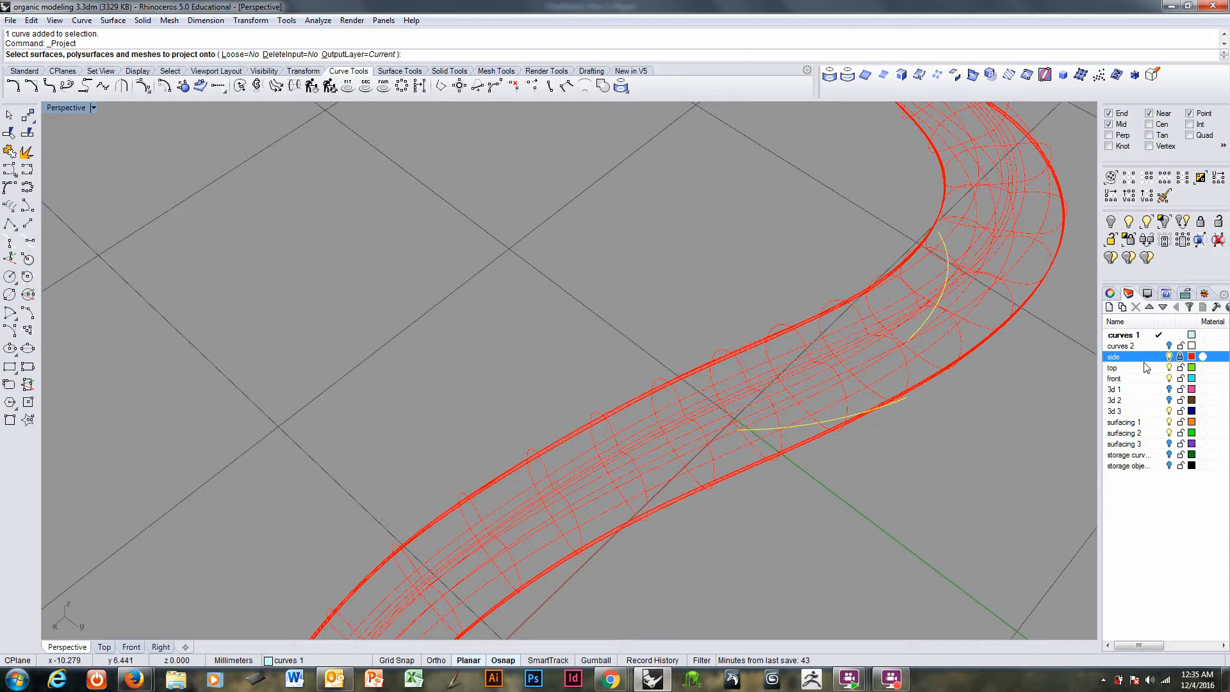
pyautogui.click(1002, 291)
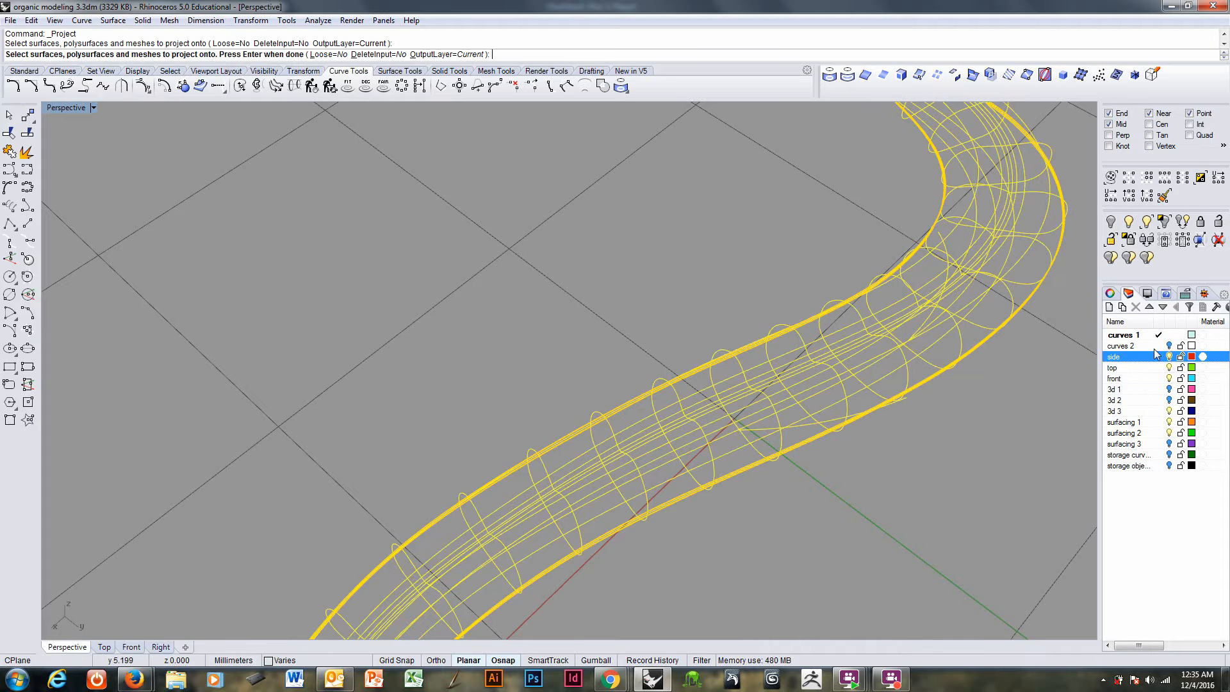
pyautogui.press('Return')
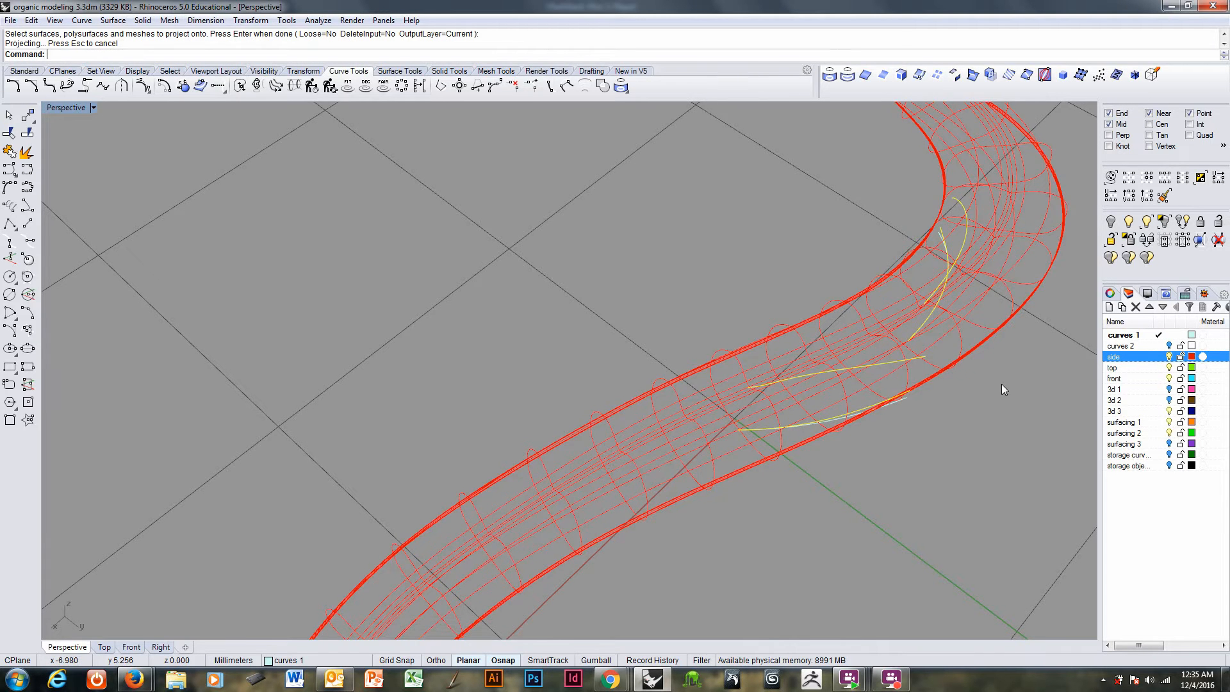
# - Delete the underside projections and the flat source curves, keeping only the two branch curves on the body's top surface
pyautogui.moveTo(1002, 383); pyautogui.dragTo(929, 445, button='right')
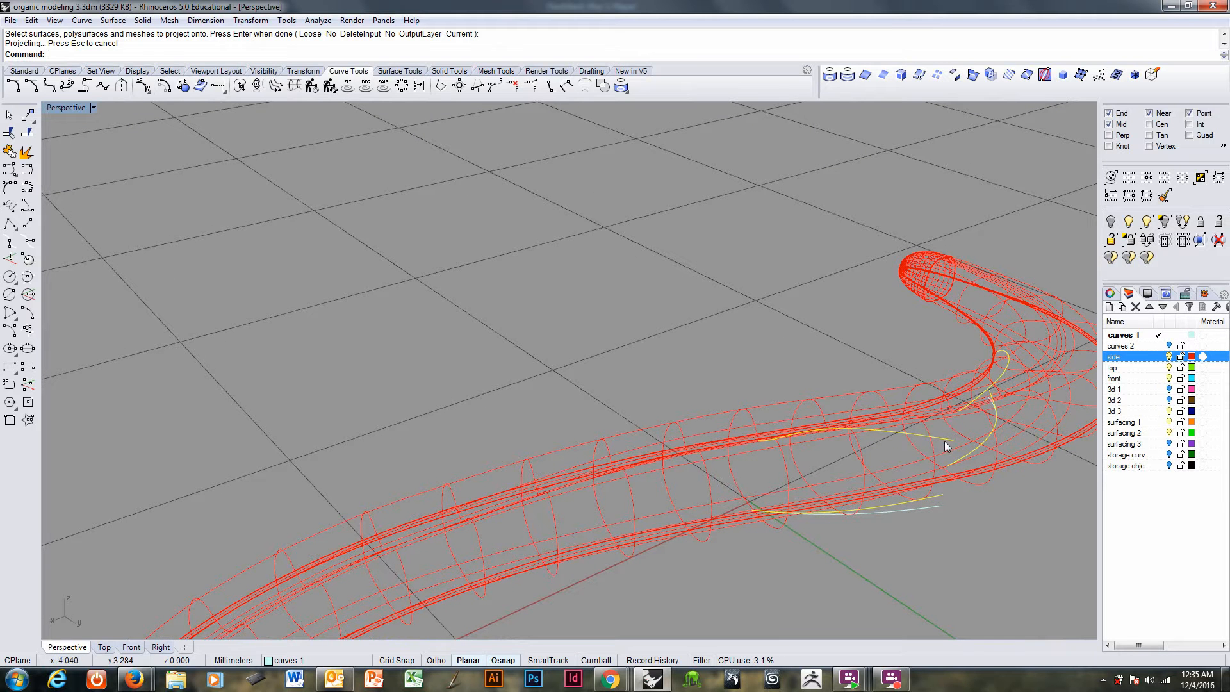
pyautogui.keyDown('ctrl'); pyautogui.click(944, 441); pyautogui.keyUp('ctrl')
pyautogui.keyDown('ctrl'); pyautogui.click(964, 409); pyautogui.keyUp('ctrl')
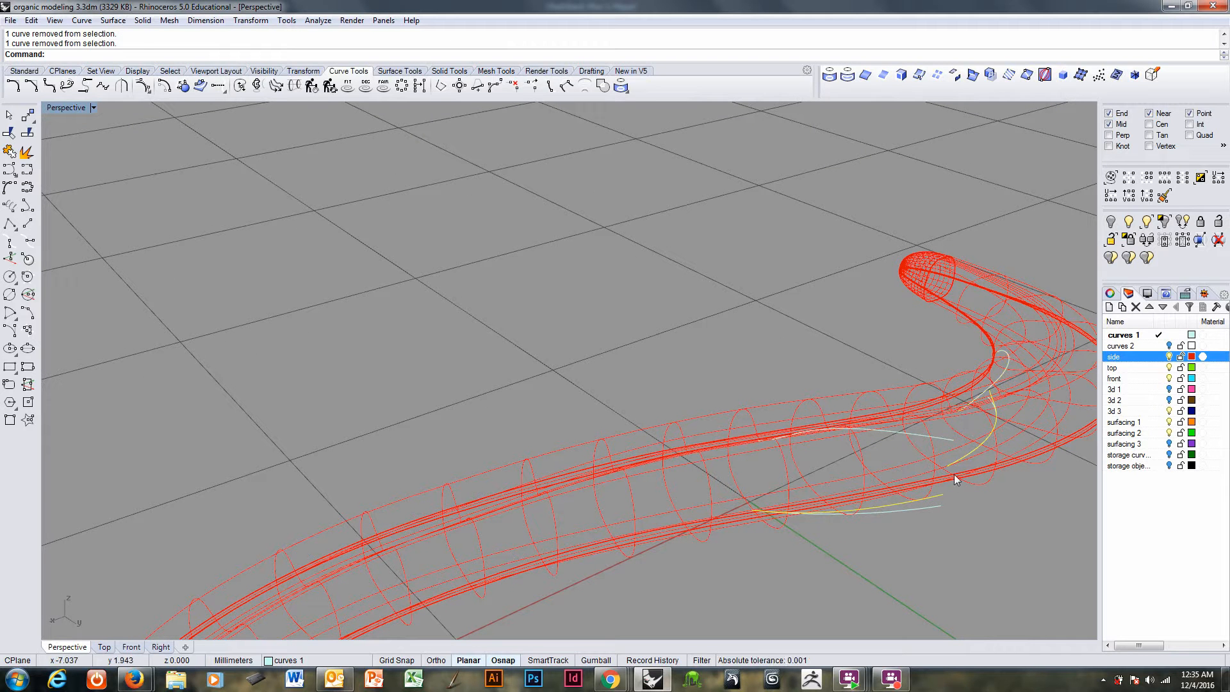
pyautogui.press('Delete')
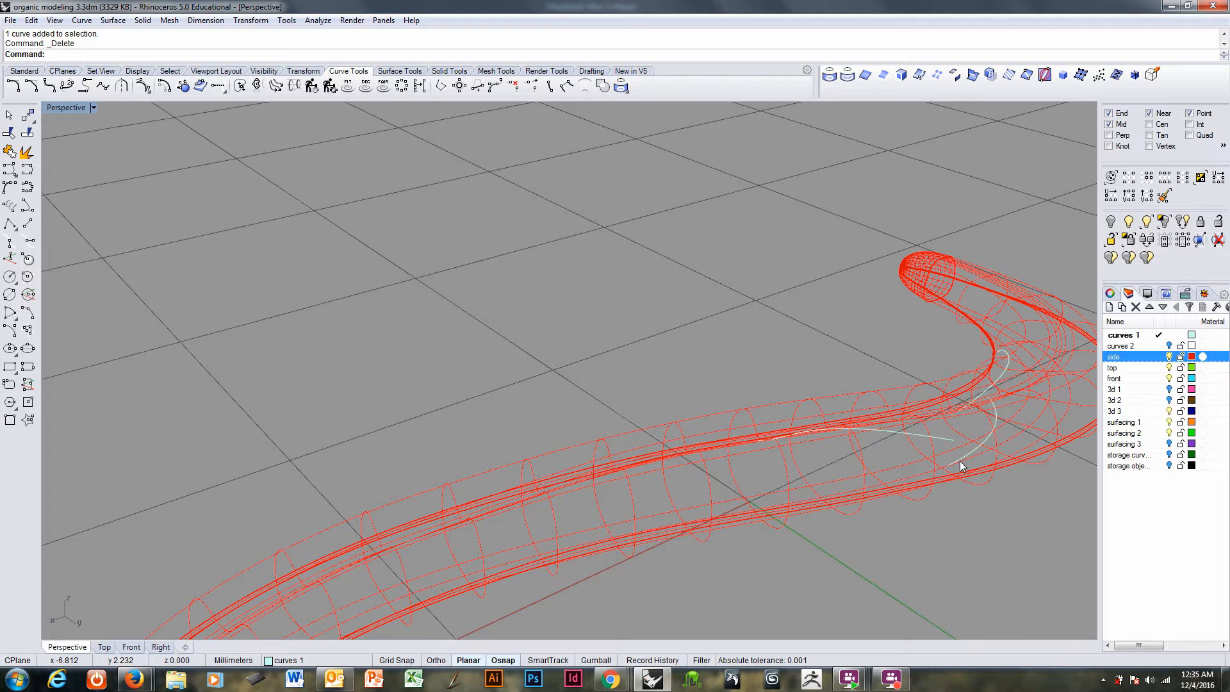
pyautogui.click(961, 465)
pyautogui.press('Delete')
pyautogui.scroll(5, 947, 508)
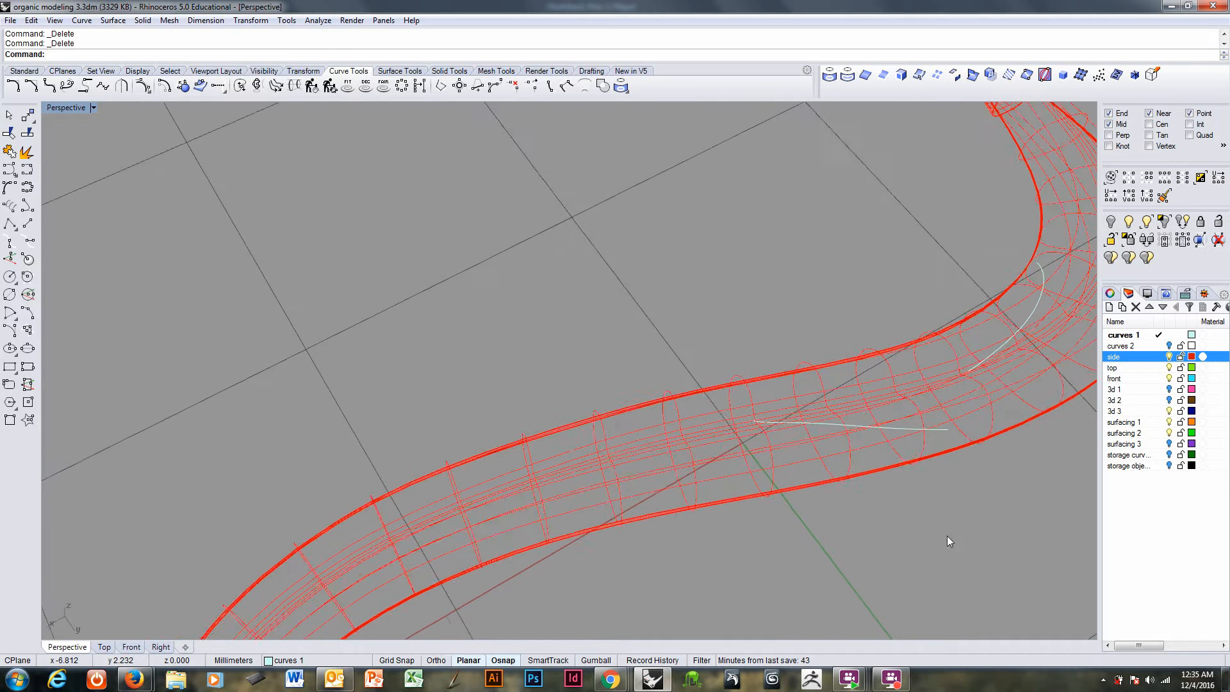
# - Show the hidden rail curve again so it runs along the S-shaped body beside the two branch curves
pyautogui.hotkey('ctrl', 'shift', 'h')
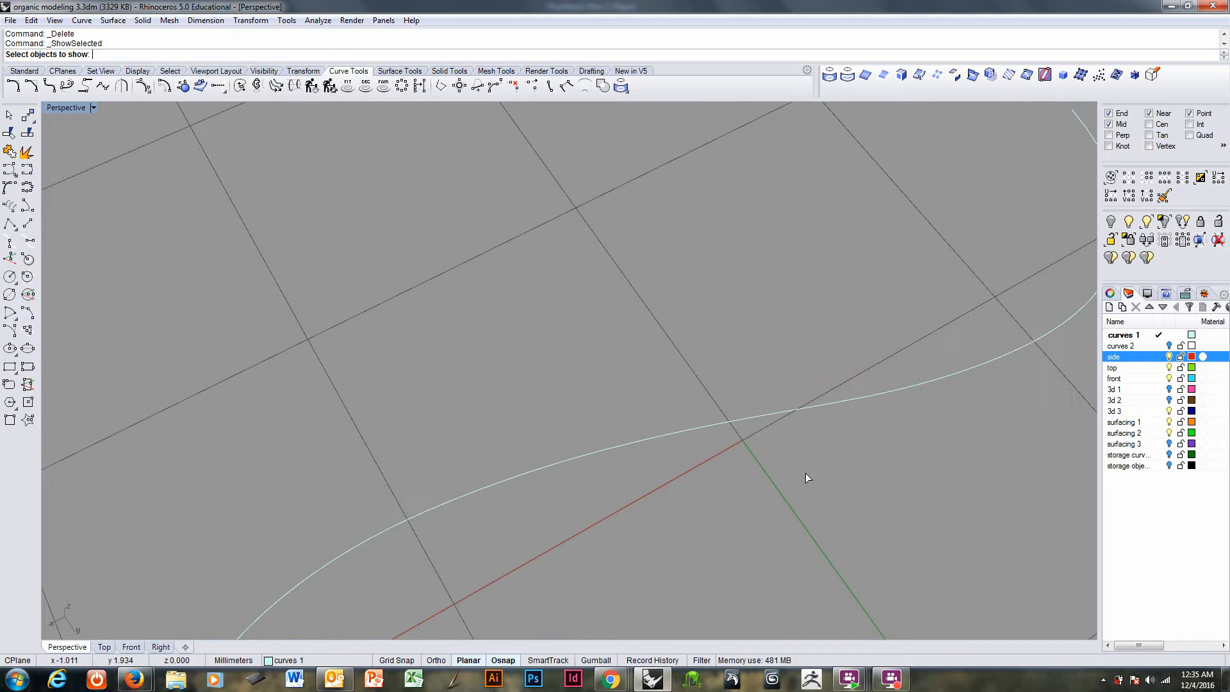
pyautogui.click(818, 410)
pyautogui.press('Return')
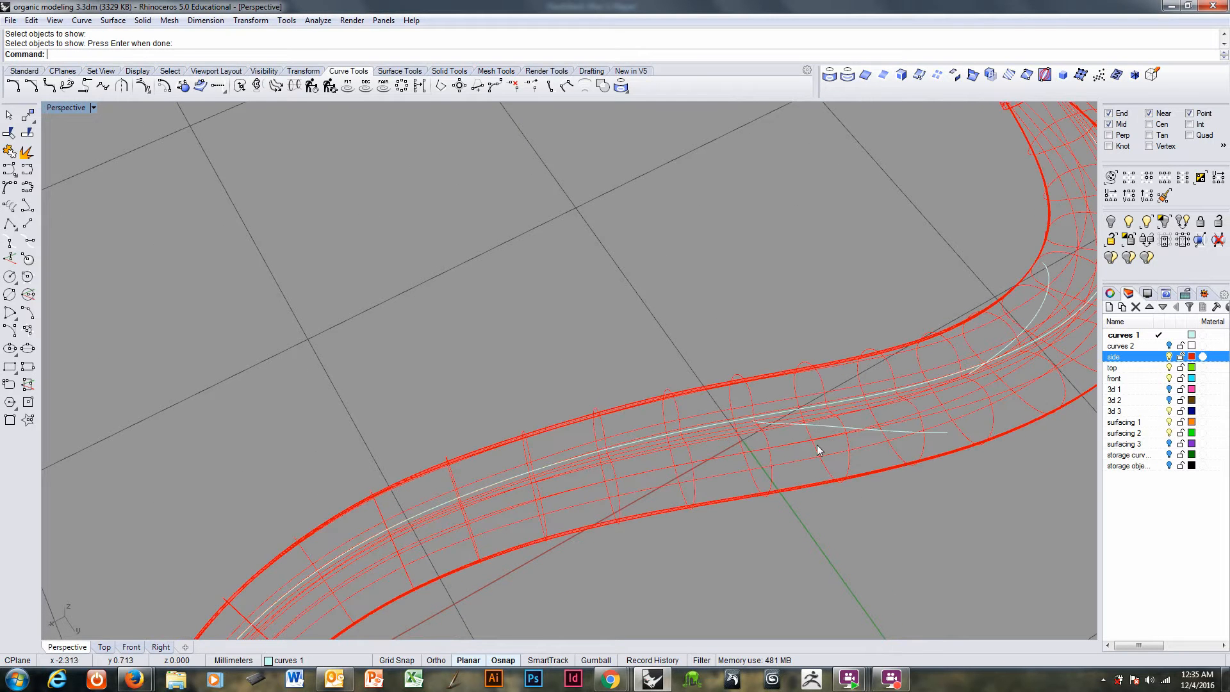
# - Rebuild the branch curve near the origin with 9 points and degree 4, deleting the input
pyautogui.moveTo(818, 448); pyautogui.dragTo(914, 398, button='right')
pyautogui.keyDown('ctrl'); pyautogui.moveTo(659, 362); pyautogui.dragTo(590, 385, button='right'); pyautogui.keyUp('ctrl')
pyautogui.click(582, 386)
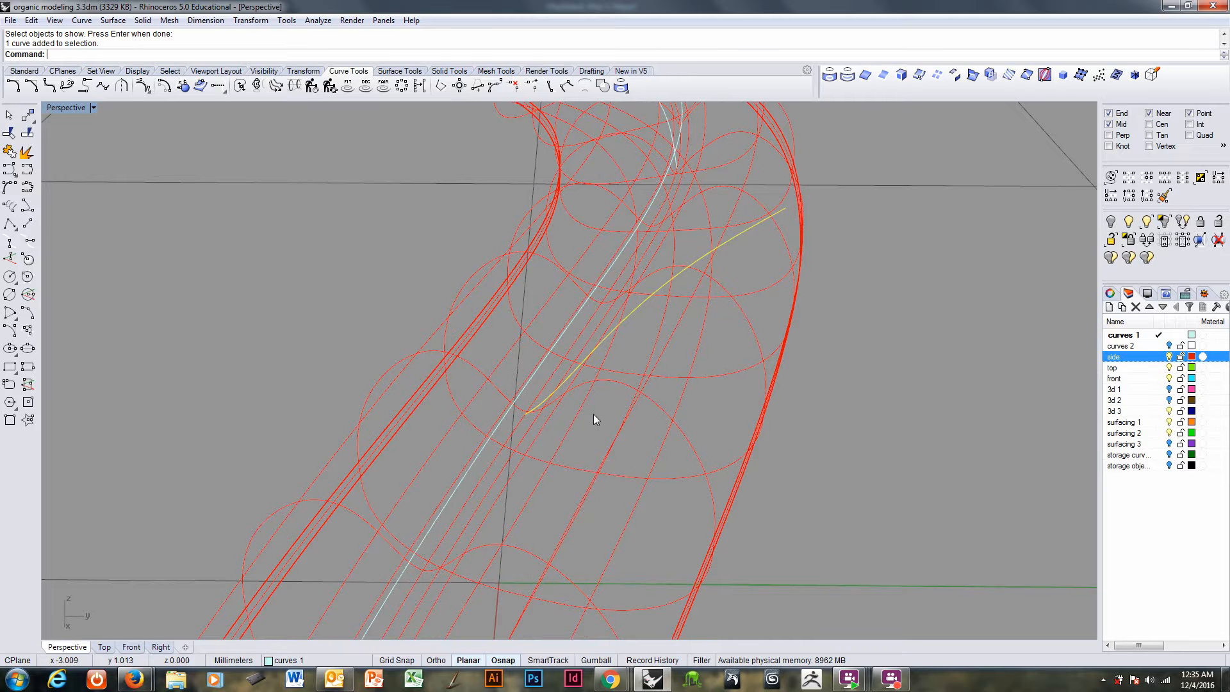
pyautogui.write('rebuild')
pyautogui.press('Return')
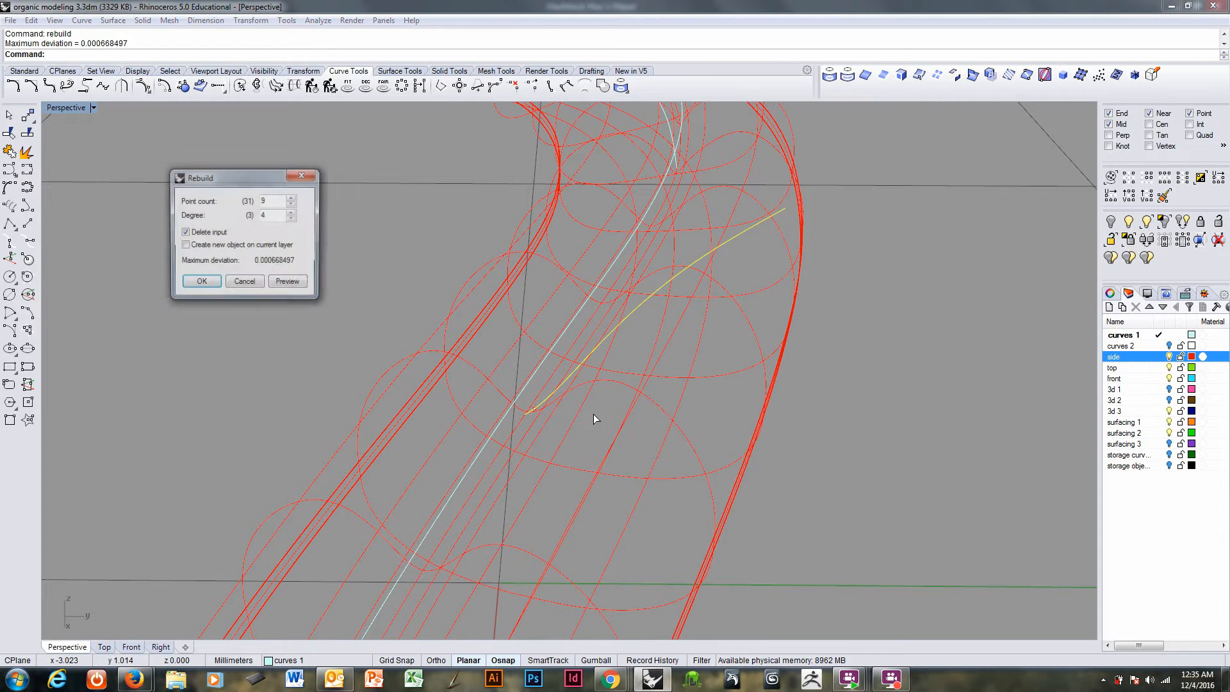
pyautogui.click(209, 284)
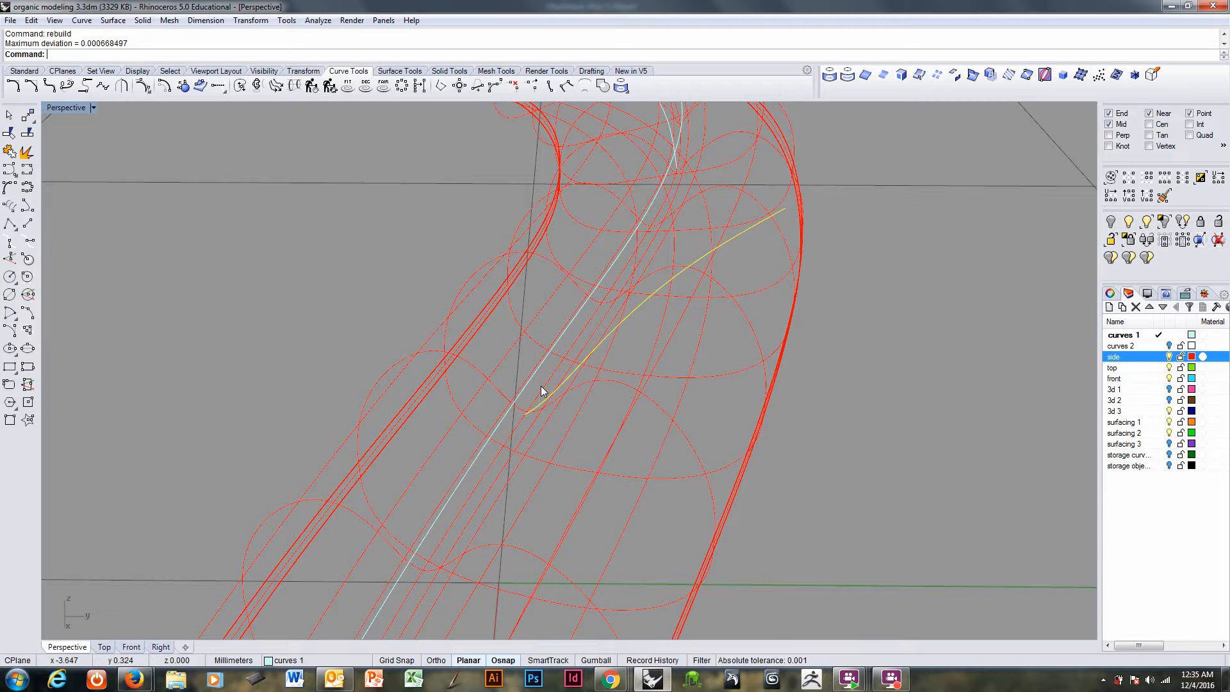
# - Delete the control point beside the first branch curve's rail-side end and move its end point onto the rail with the Near snap
pyautogui.press('F10')
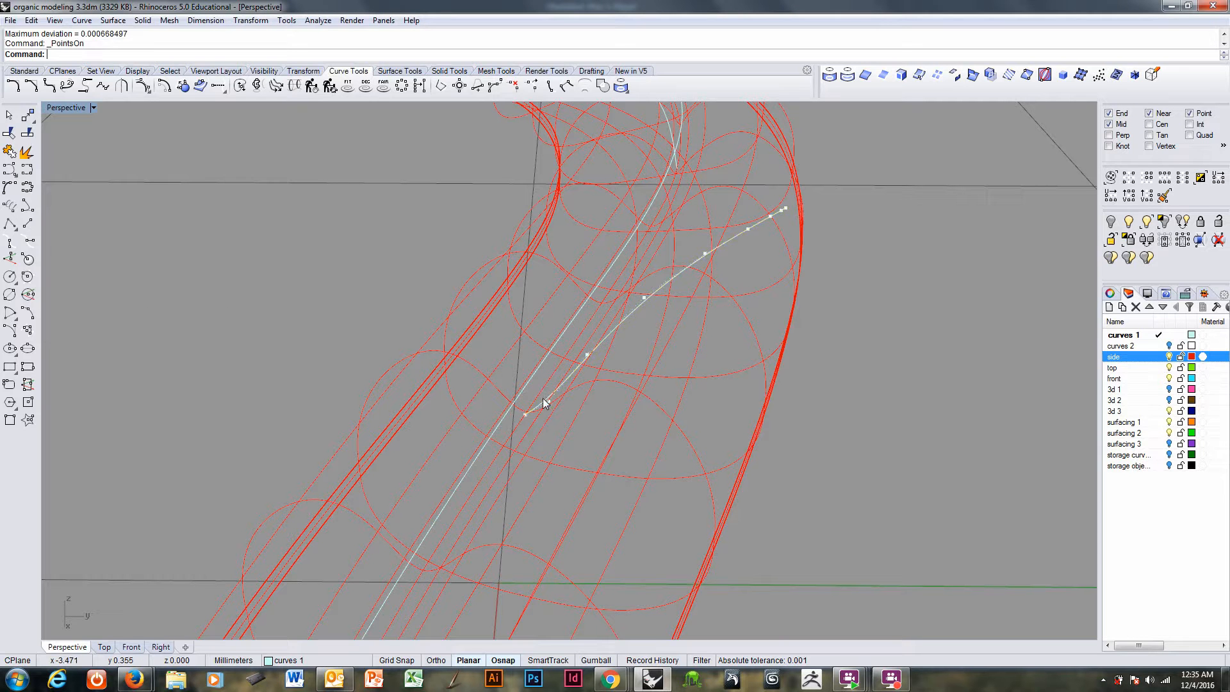
pyautogui.click(552, 404)
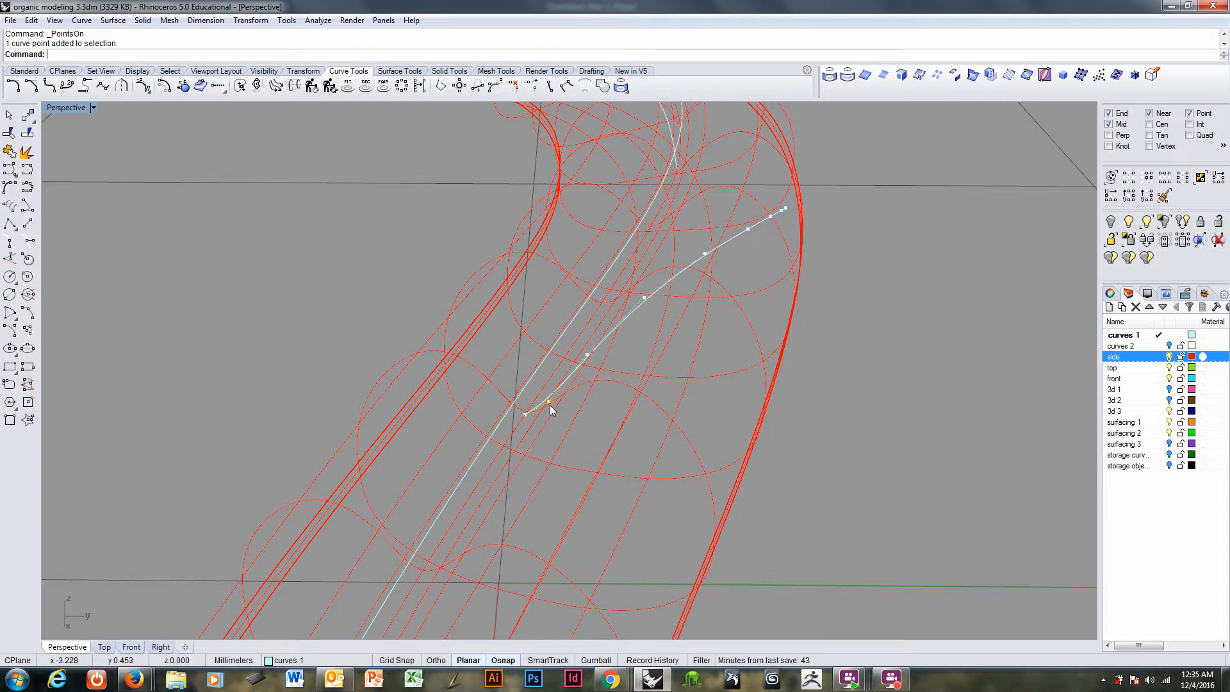
pyautogui.press('Delete')
pyautogui.click(530, 419)
pyautogui.write('M')
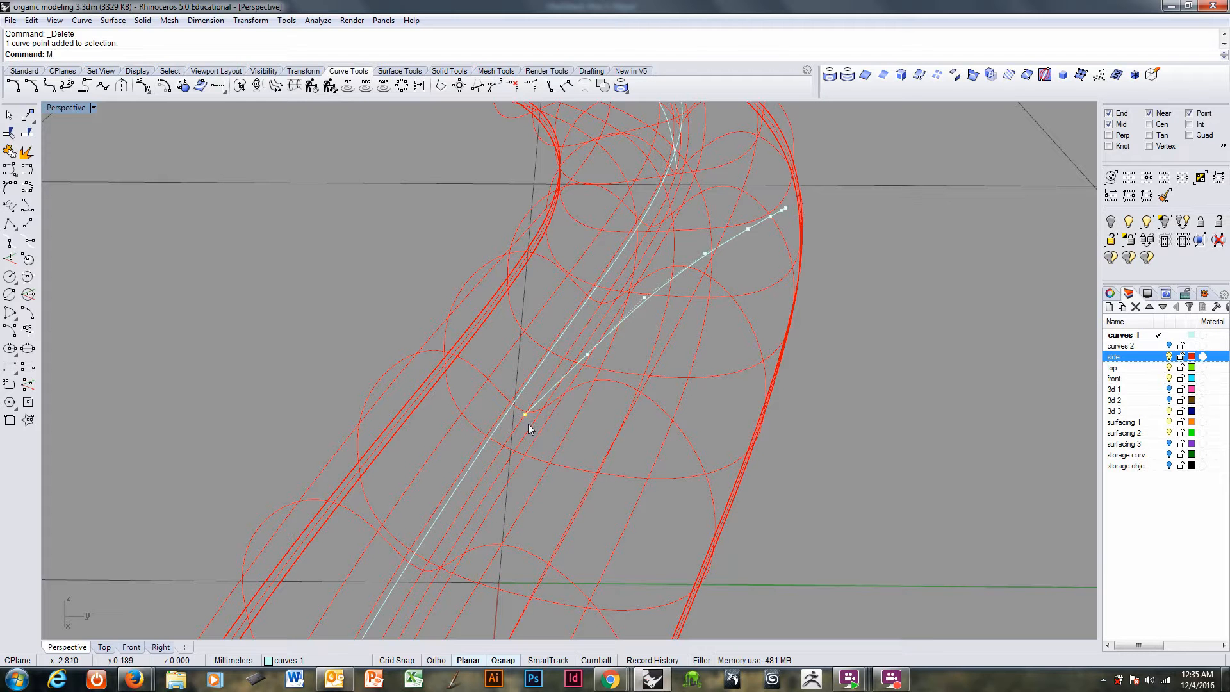
pyautogui.write('ove')
pyautogui.press('Return')
pyautogui.click(525, 416)
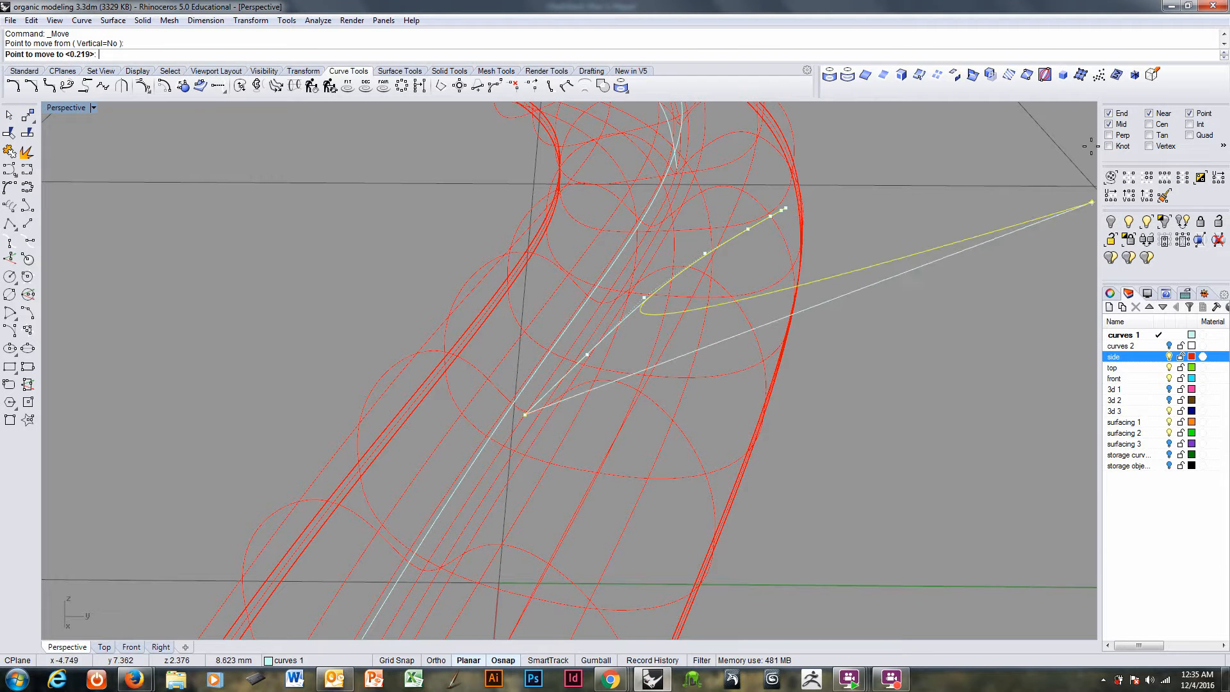
pyautogui.moveTo(733, 275); pyautogui.dragTo(497, 499, button='right')
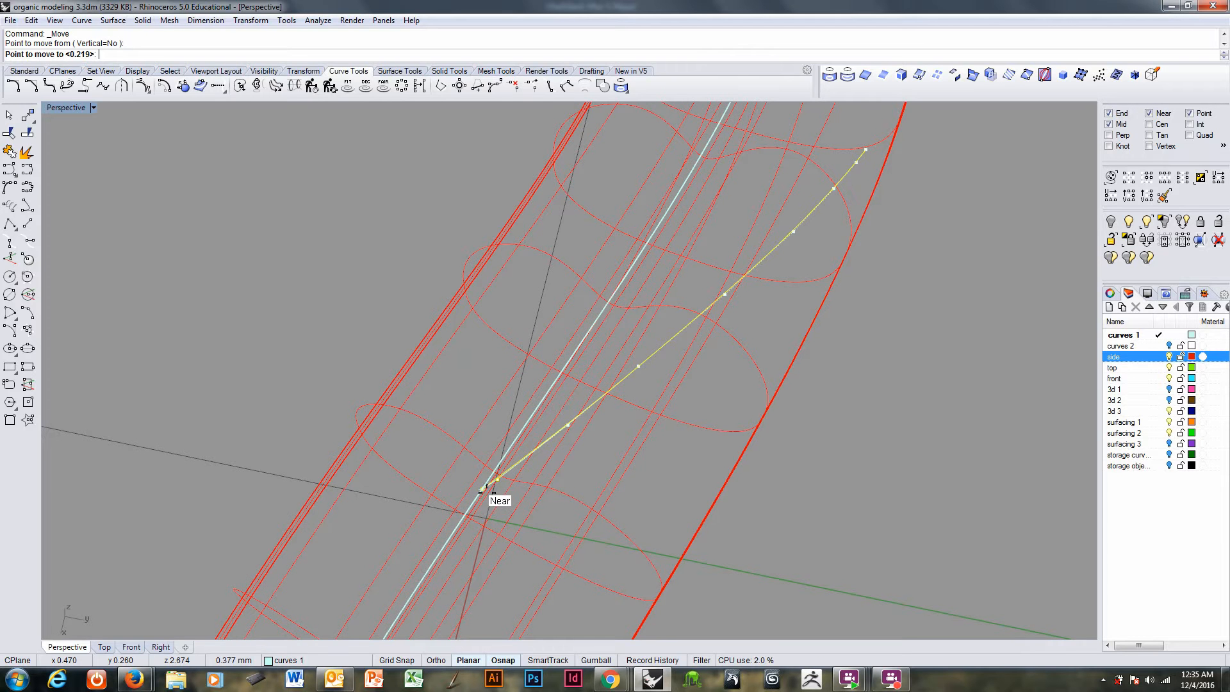
pyautogui.click(486, 491)
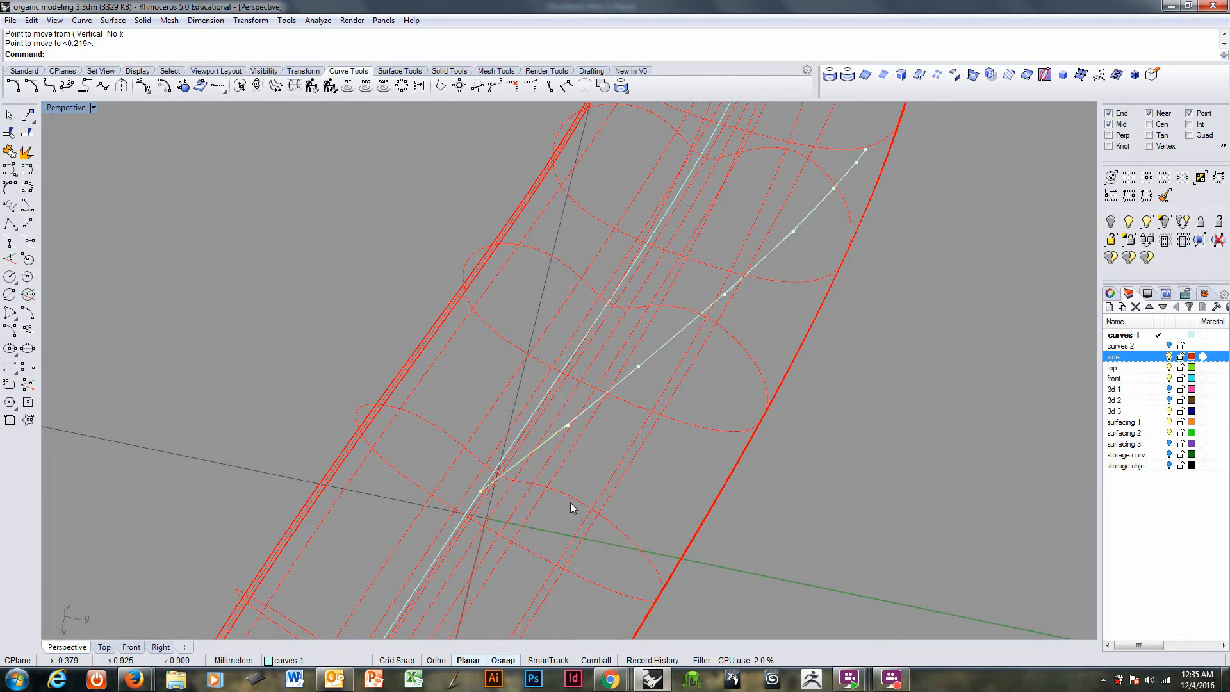
# - Raise the control point next to the first branch curve's rail end vertically by about 0.12 mm using Ortho
pyautogui.moveTo(571, 504); pyautogui.dragTo(494, 438, button='right')
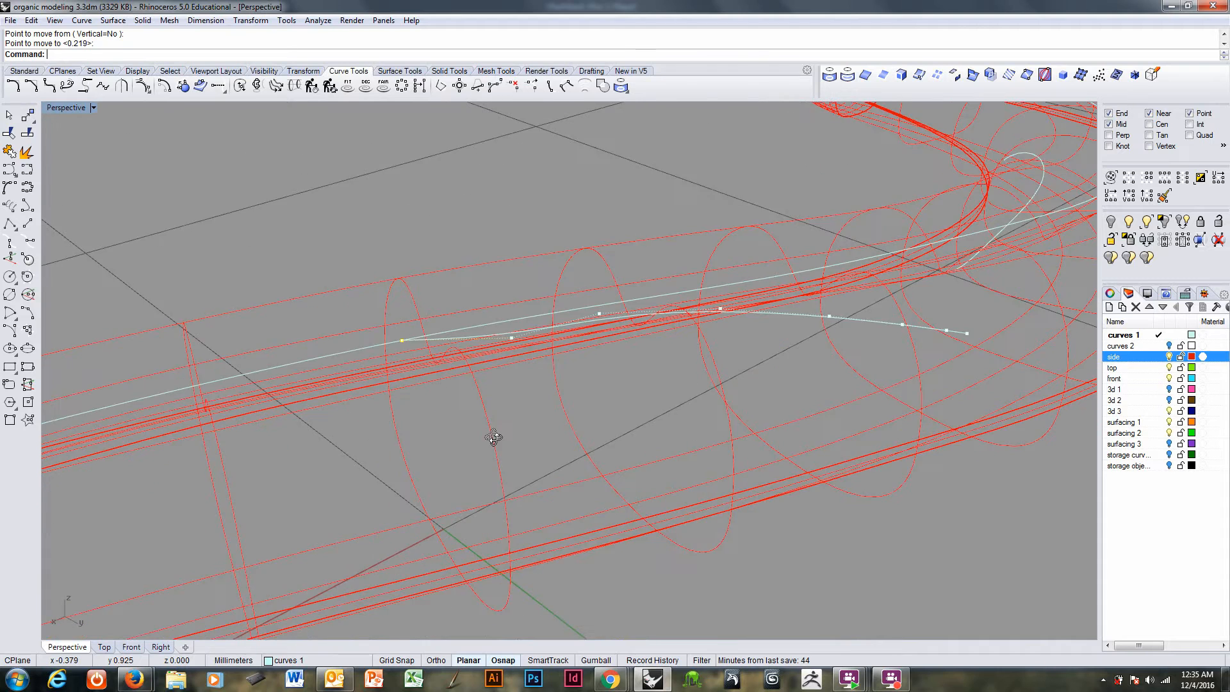
pyautogui.scroll(3, 537, 351)
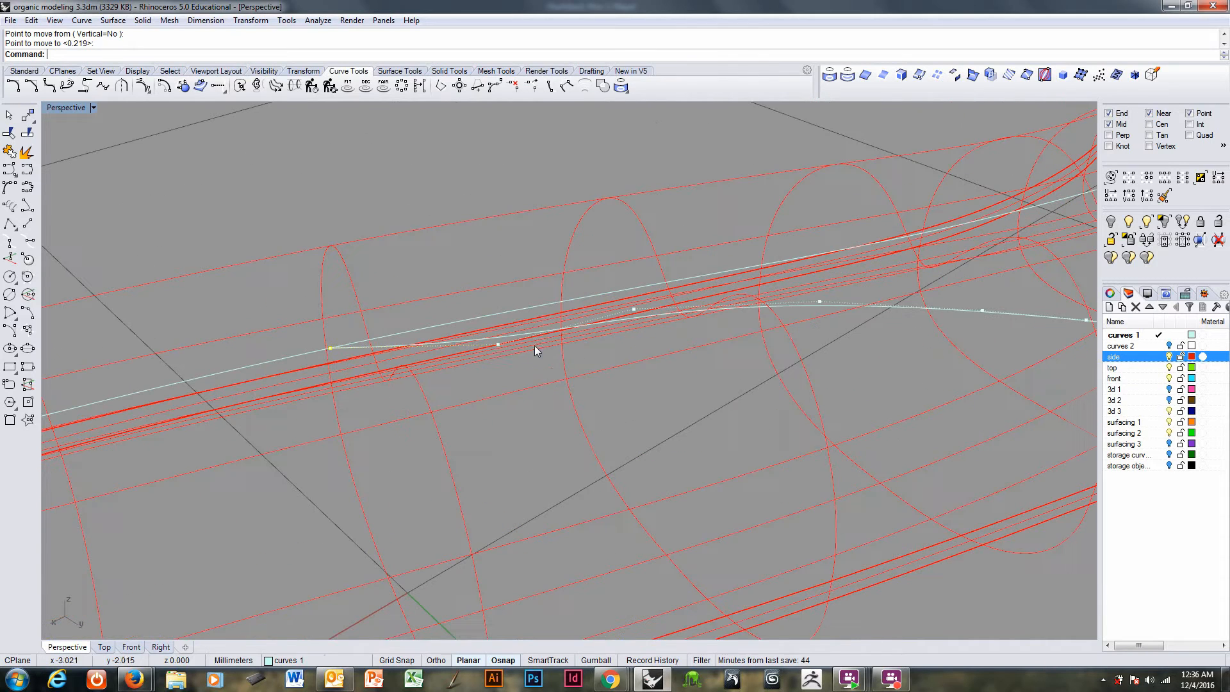
pyautogui.click(498, 347)
pyautogui.click(523, 378)
pyautogui.keyDown('ctrl'); pyautogui.moveTo(516, 335); pyautogui.dragTo(491, 318, button='right'); pyautogui.keyUp('ctrl')
pyautogui.press('space')
pyautogui.write('m')
pyautogui.press('space')
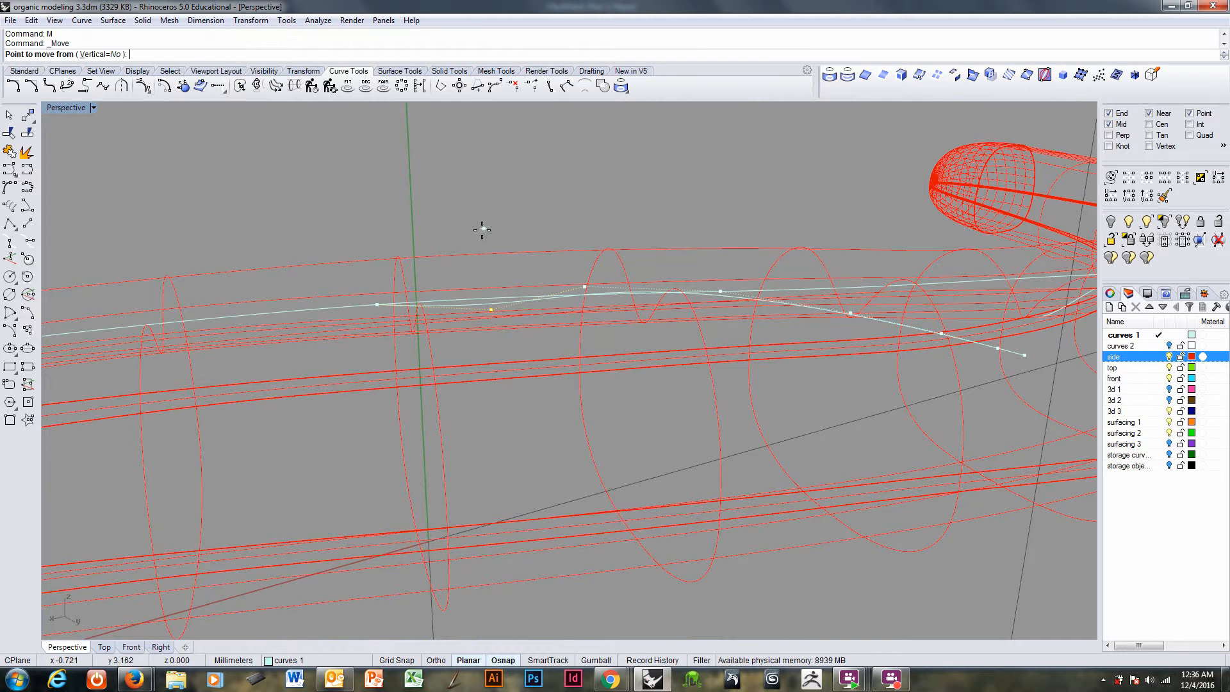
pyautogui.click(480, 219)
pyautogui.press('F8')
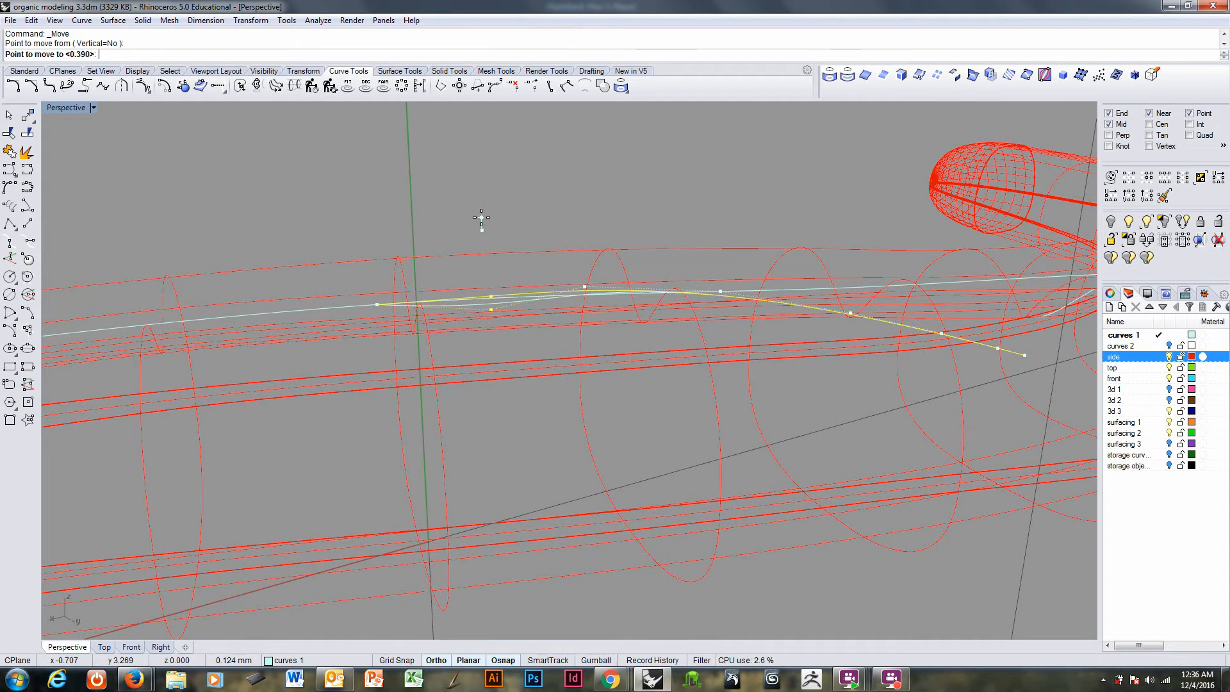
pyautogui.click(481, 220)
pyautogui.press('F8')
# - Rebuild the second branch curve, around the bend, with 9 points and degree 4, deleting the input
pyautogui.moveTo(478, 233); pyautogui.dragTo(468, 317, button='right')
pyautogui.scroll(-4, 610, 453)
pyautogui.scroll(5, 505, 391)
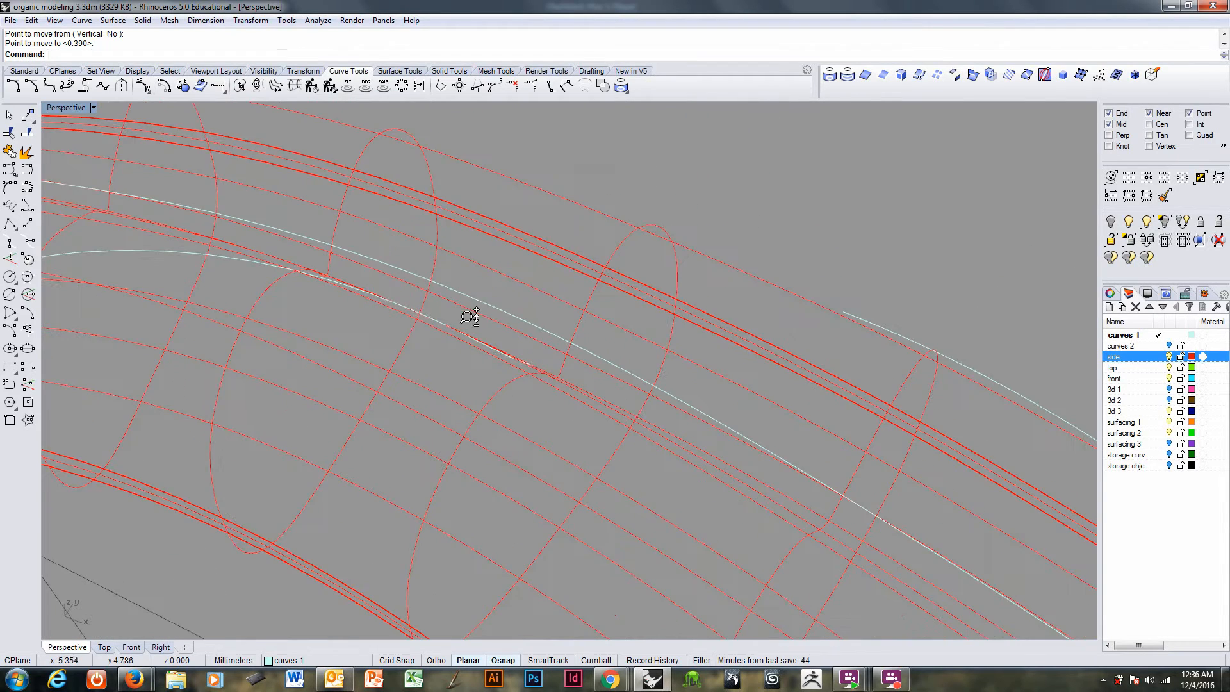
pyautogui.click(426, 316)
pyautogui.click(466, 350)
pyautogui.moveTo(577, 351); pyautogui.dragTo(574, 364, button='right')
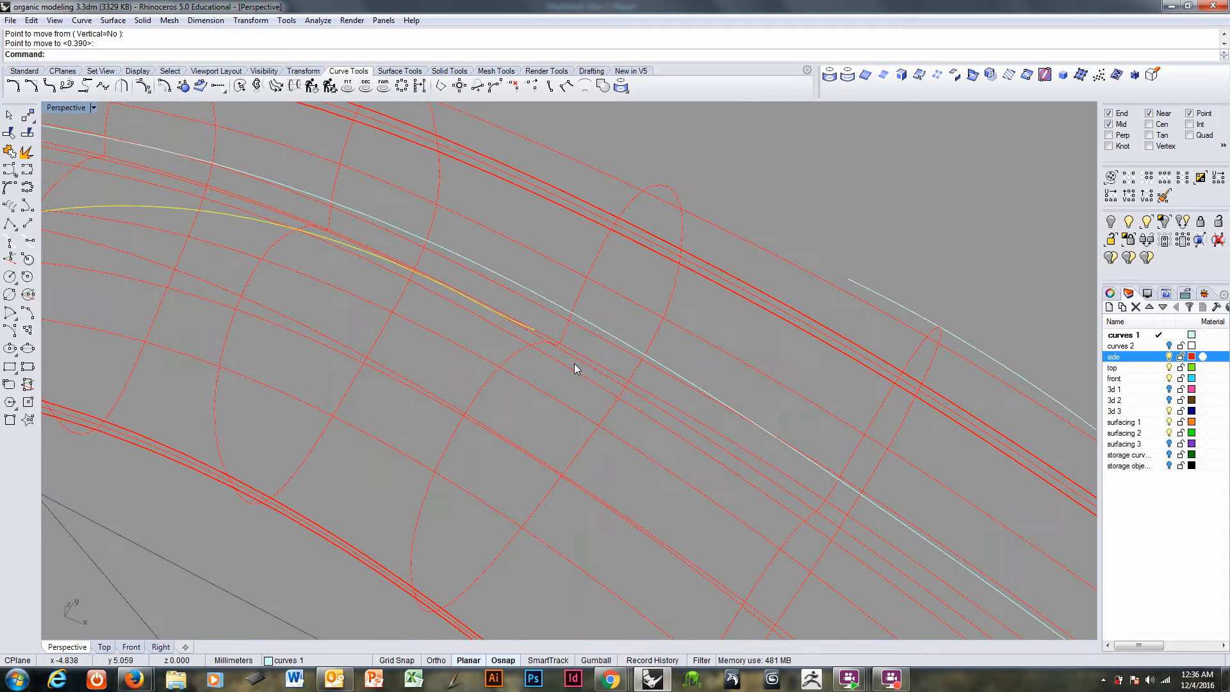
pyautogui.write('rebuild')
pyautogui.press('Return')
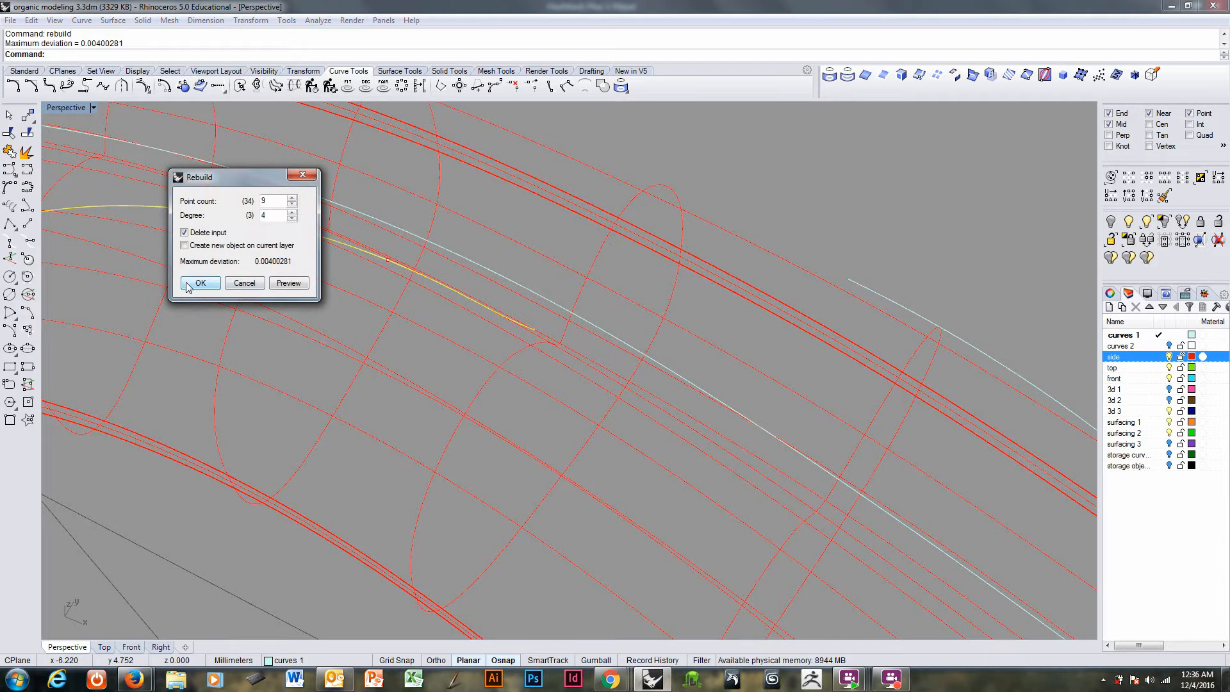
pyautogui.click(188, 286)
# - Delete the control point beside the second branch curve's rail-side end and move its end point onto the rail with the Near snap
pyautogui.press('F10')
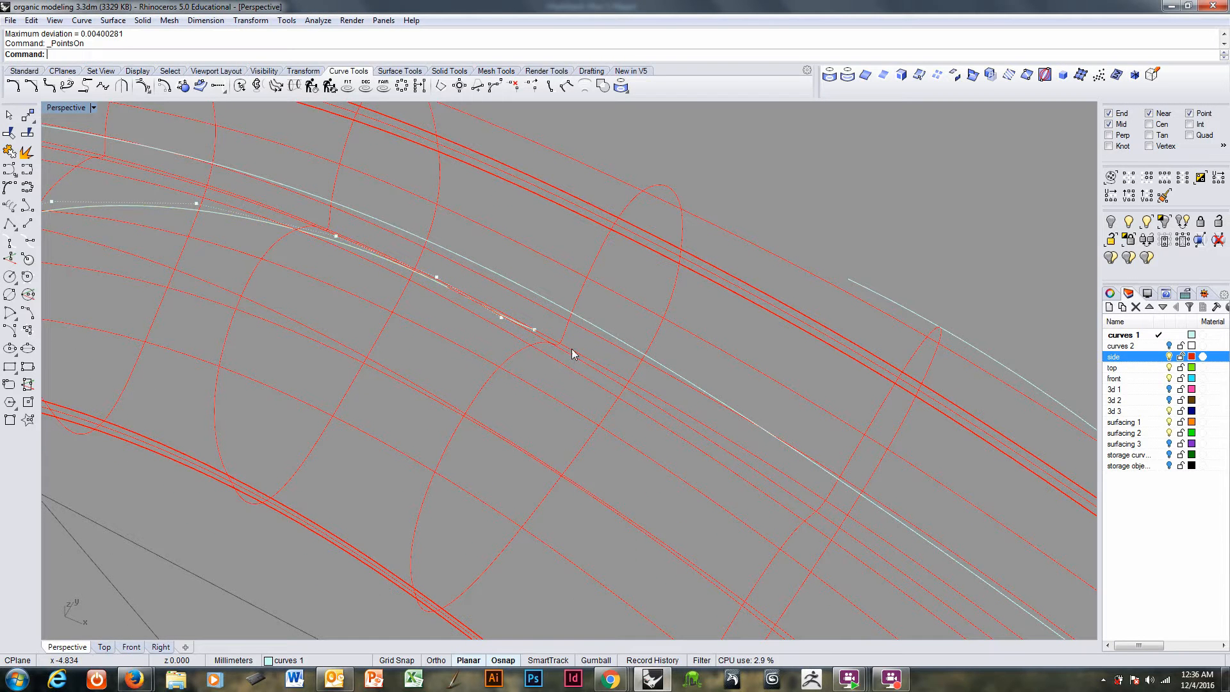
pyautogui.click(501, 320)
pyautogui.click(502, 321)
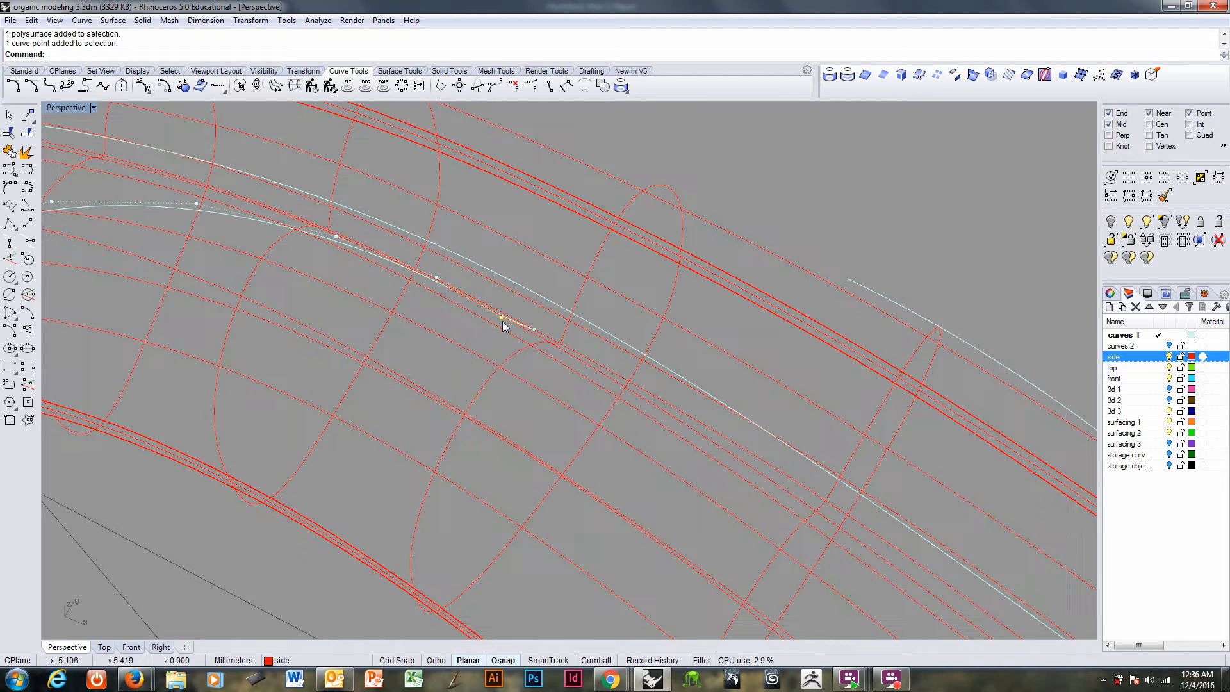
pyautogui.press('Delete')
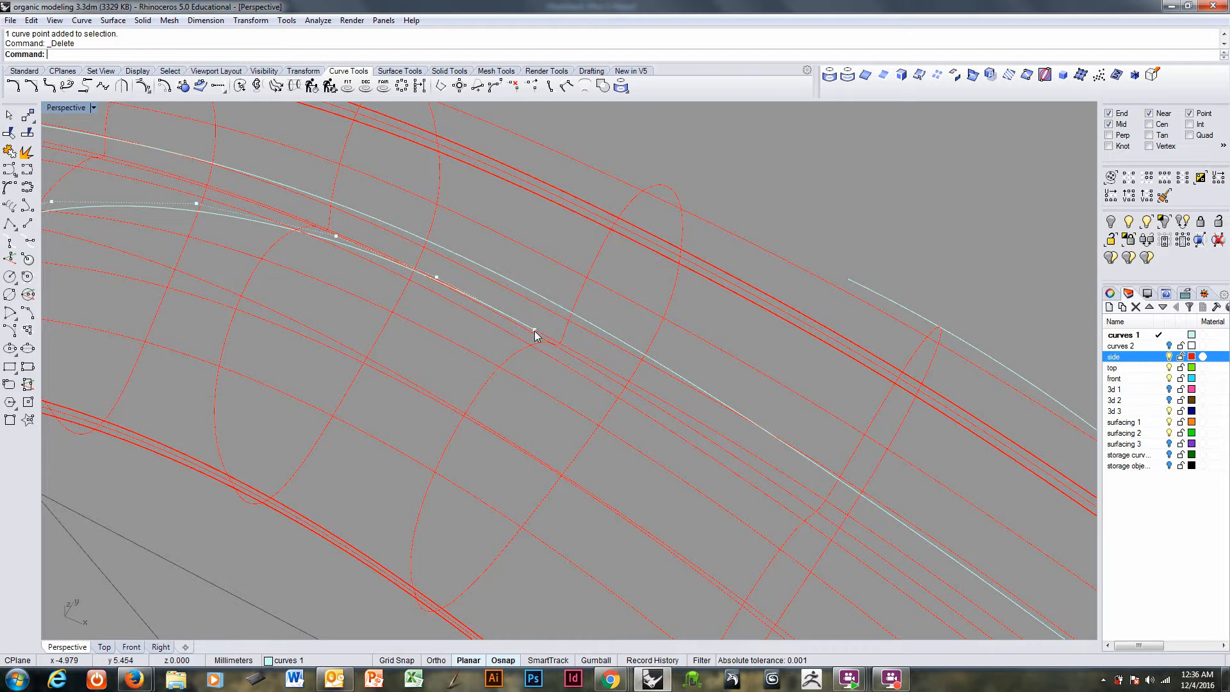
pyautogui.click(536, 332)
pyautogui.write('m')
pyautogui.press('Return')
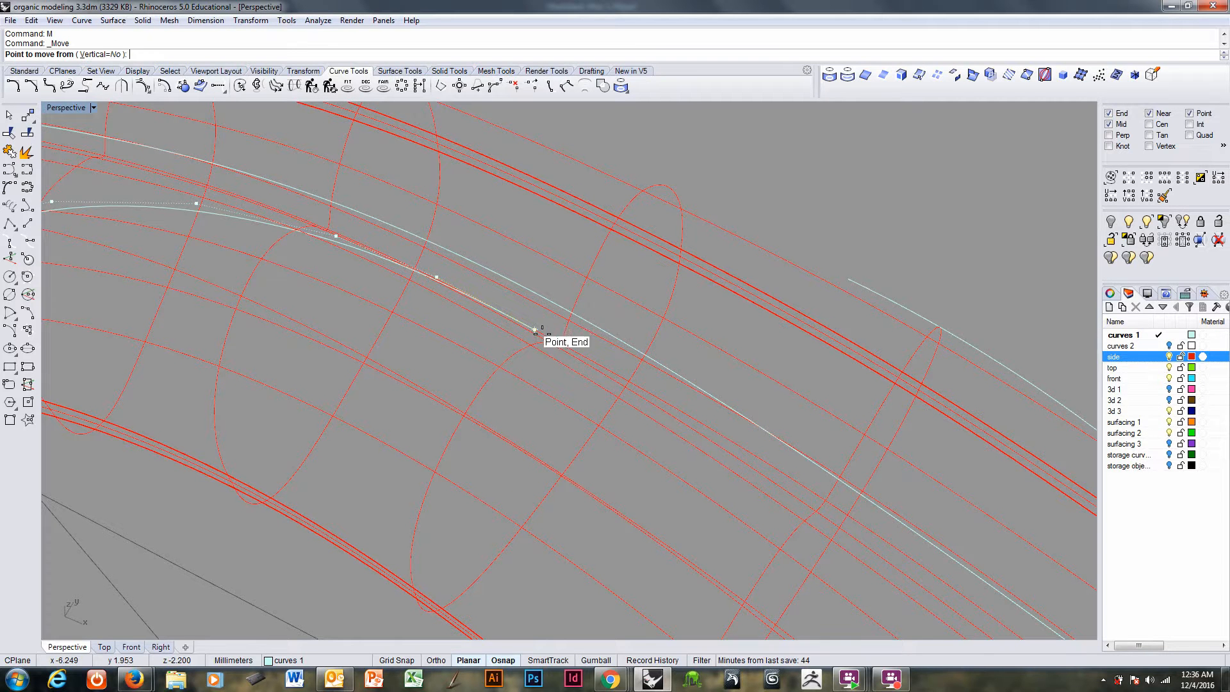
pyautogui.click(536, 332)
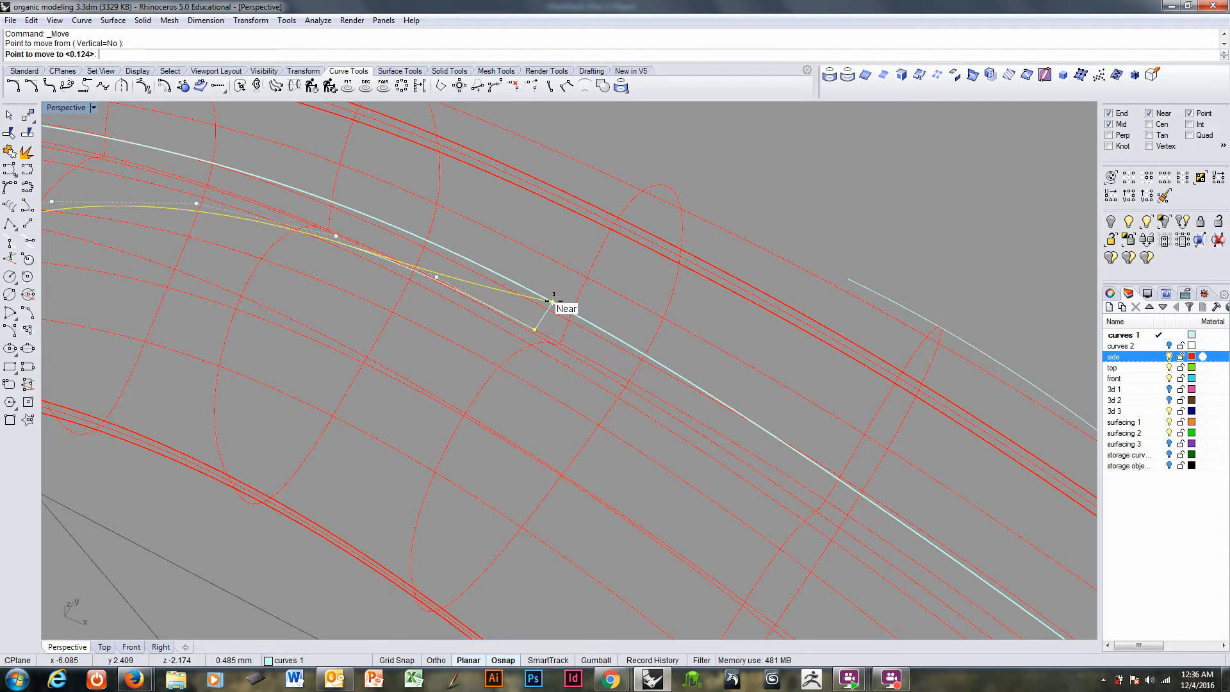
pyautogui.click(553, 301)
# - Raise the control point next to the second branch curve's rail end vertically by about 0.16 mm using Ortho
pyautogui.moveTo(553, 301); pyautogui.dragTo(576, 330, button='right')
pyautogui.click(376, 351)
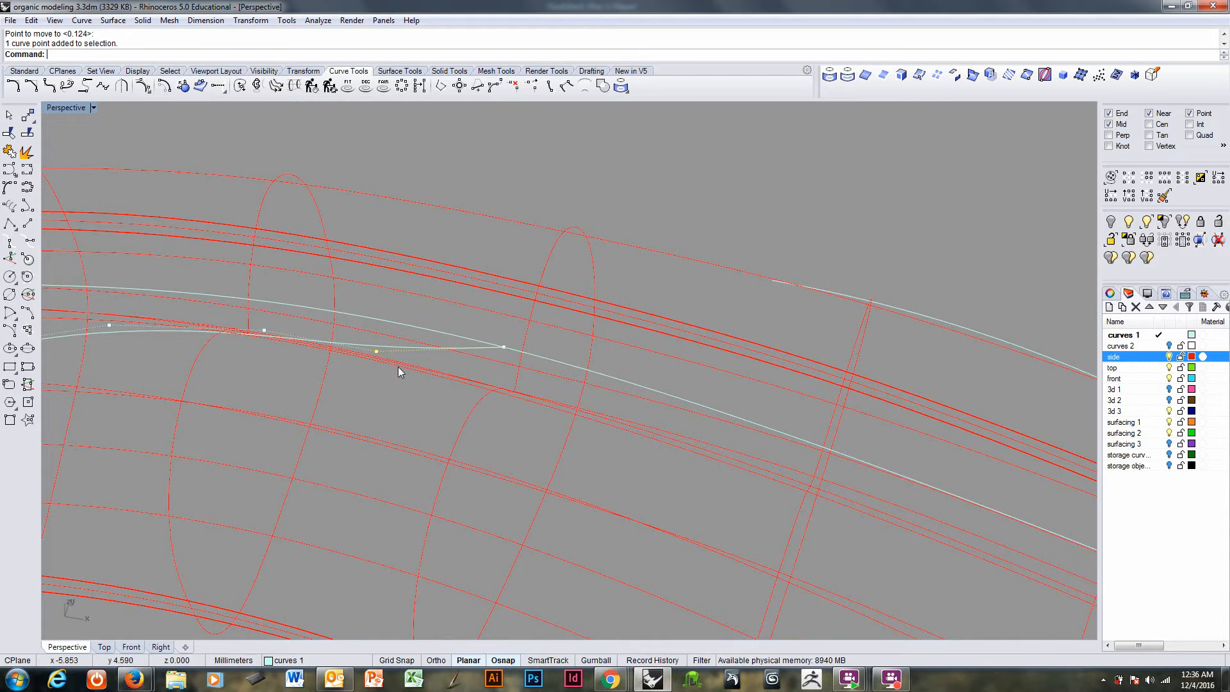
pyautogui.moveTo(398, 366); pyautogui.dragTo(432, 297, button='right')
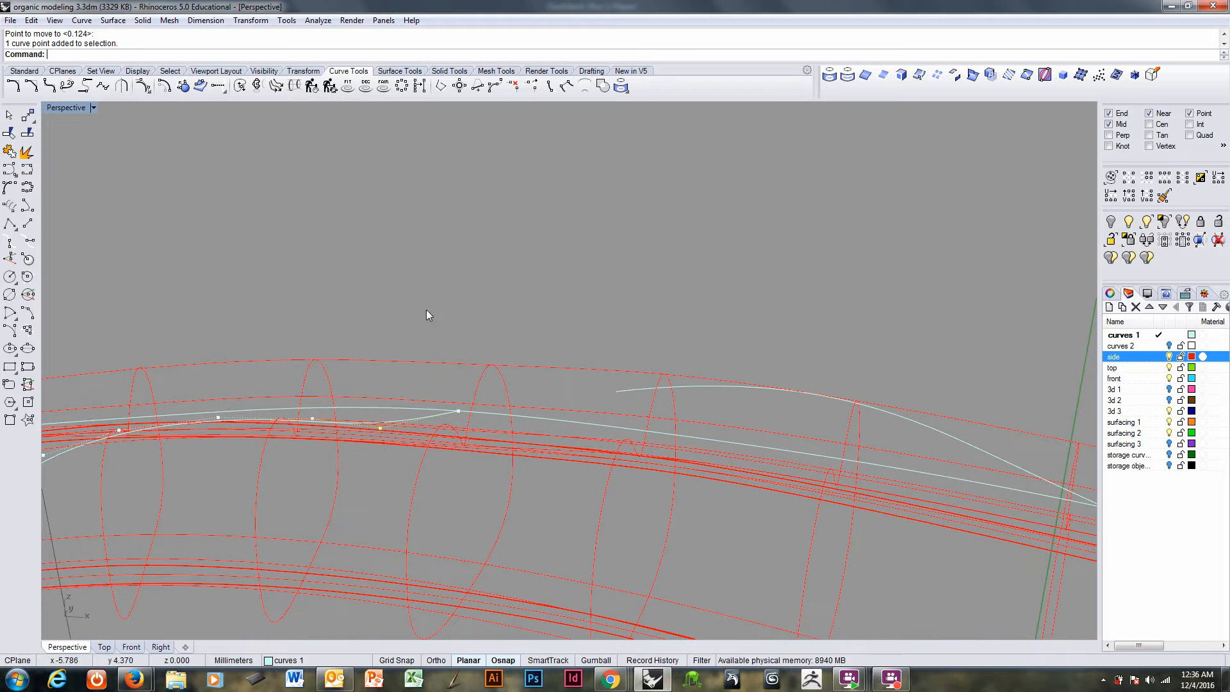
pyautogui.press('Return')
pyautogui.click(425, 334)
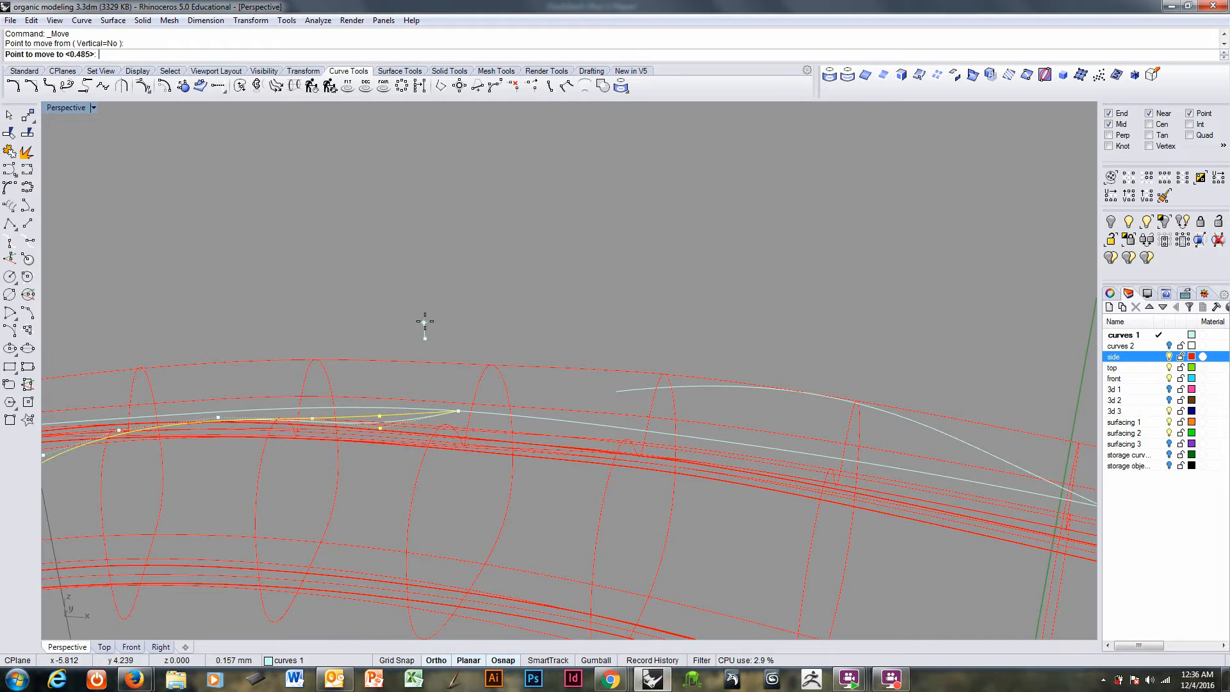
pyautogui.click(424, 322)
# - Switch the Perspective view to Shaded display and turn on the 3d 1 layer to show the groove pipe
pyautogui.moveTo(425, 324); pyautogui.dragTo(487, 428, button='right')
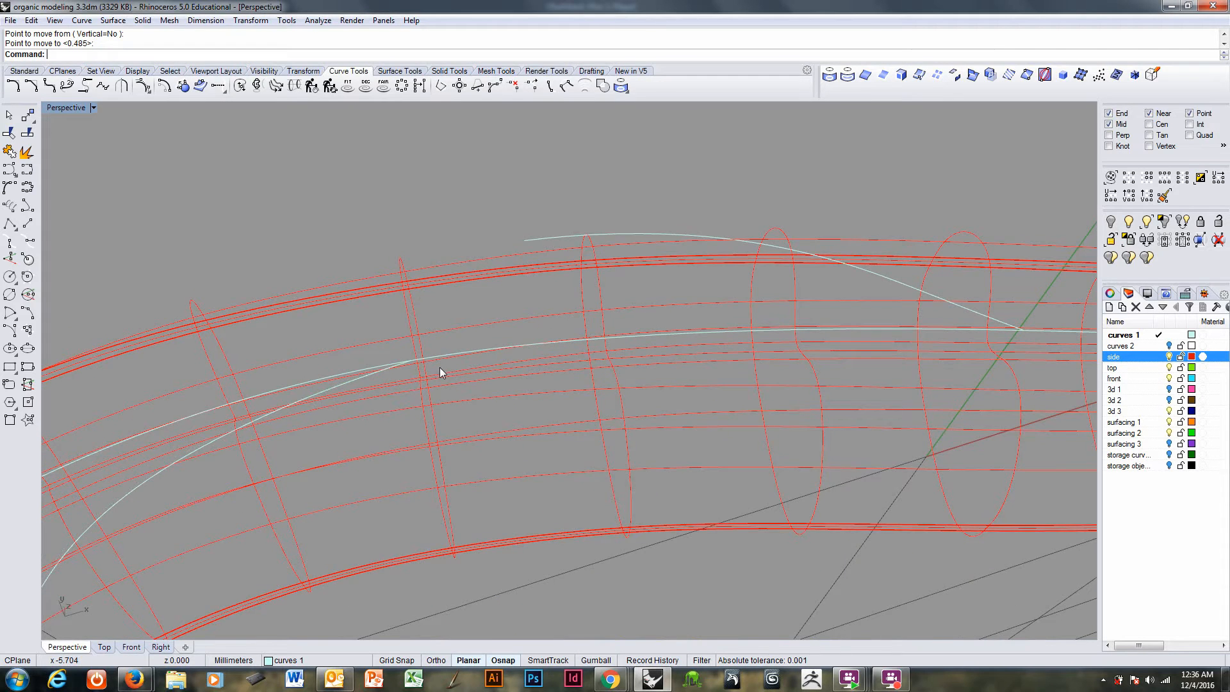
pyautogui.moveTo(440, 367)
pyautogui.mouseDown(button='right')
pyautogui.moveTo(420, 343)
pyautogui.moveTo(555, 313)
pyautogui.moveTo(585, 418)
pyautogui.moveTo(590, 360)
pyautogui.moveTo(928, 378)
pyautogui.moveTo(585, 426)
pyautogui.moveTo(581, 465)
pyautogui.moveTo(567, 365)
pyautogui.mouseUp(button='right')
pyautogui.hotkey('ctrl', 'alt', 's')
pyautogui.click(1169, 389)
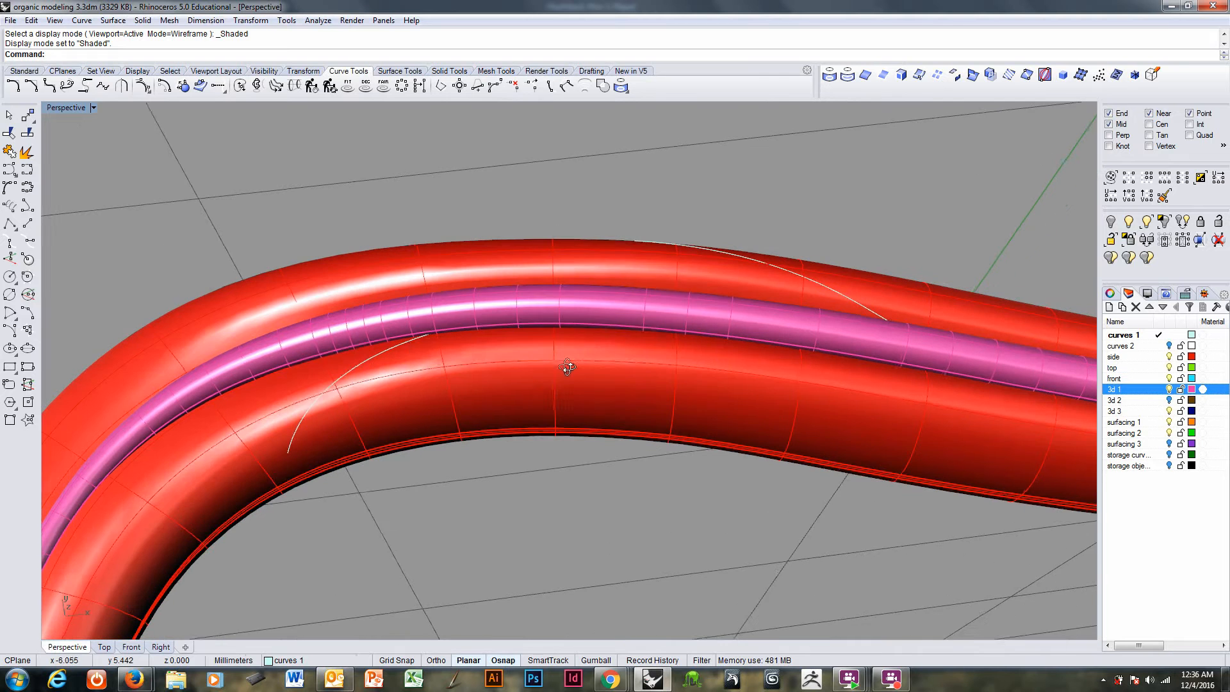
# - With the branch curve at the bend selected, lock the side layer and make the top layer current
pyautogui.click(408, 342)
pyautogui.click(406, 341)
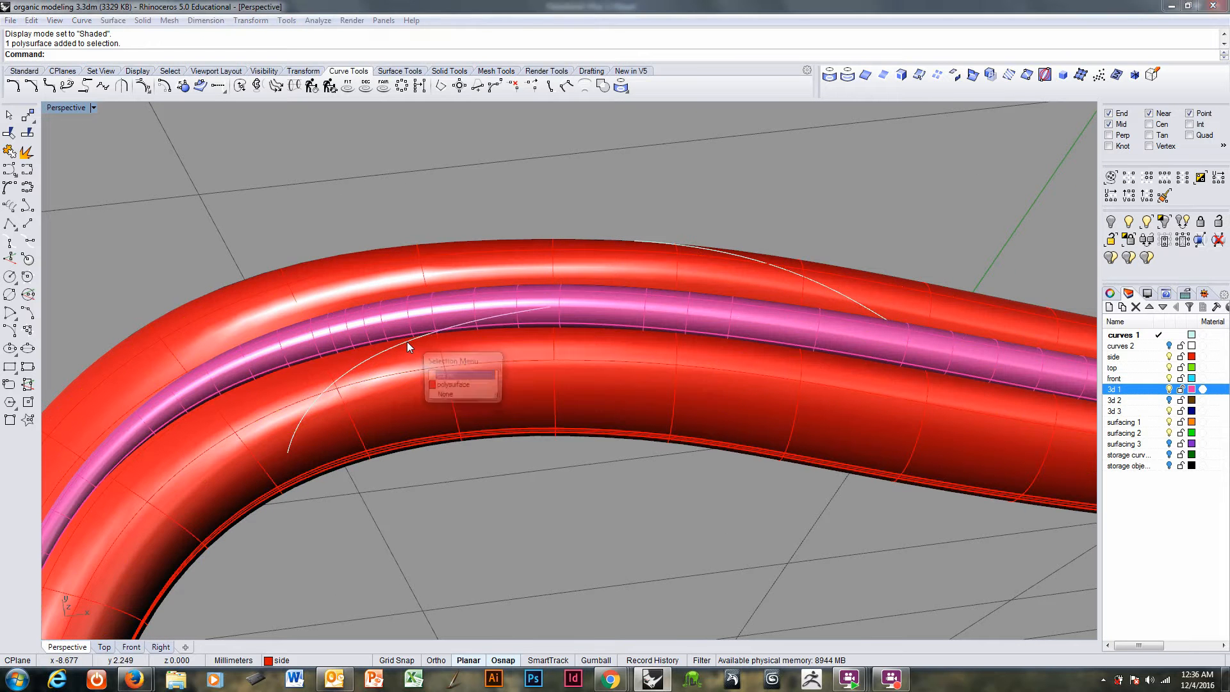
pyautogui.click(406, 341)
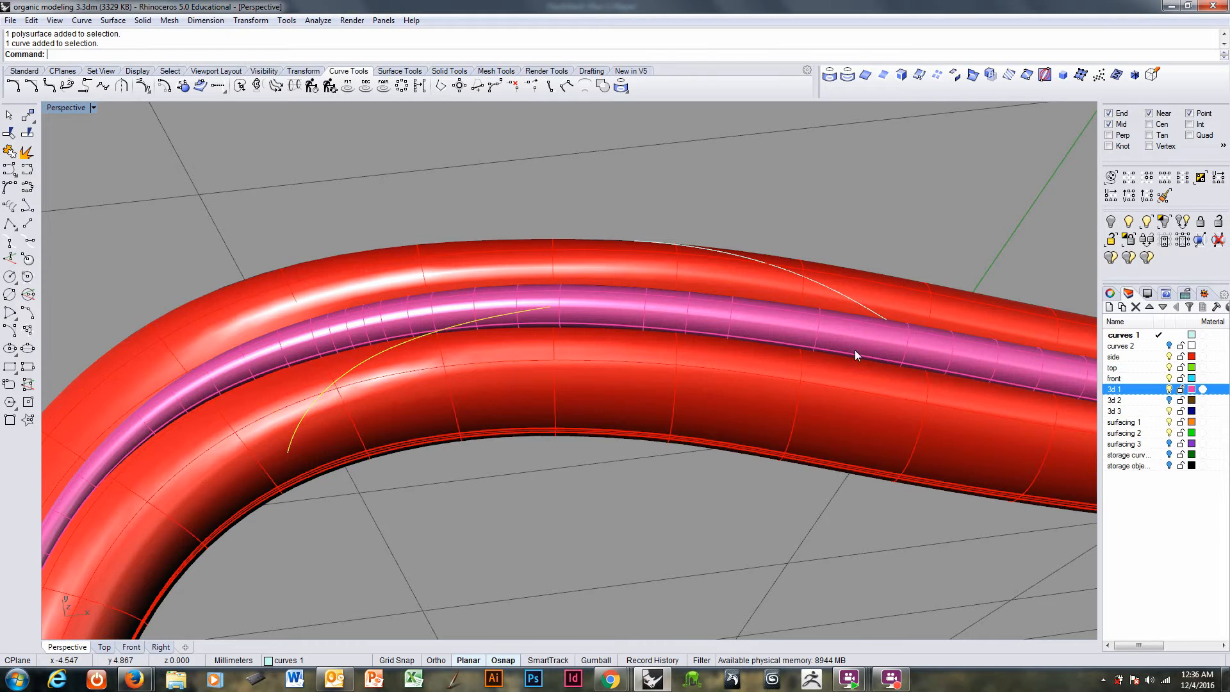
pyautogui.click(1179, 359)
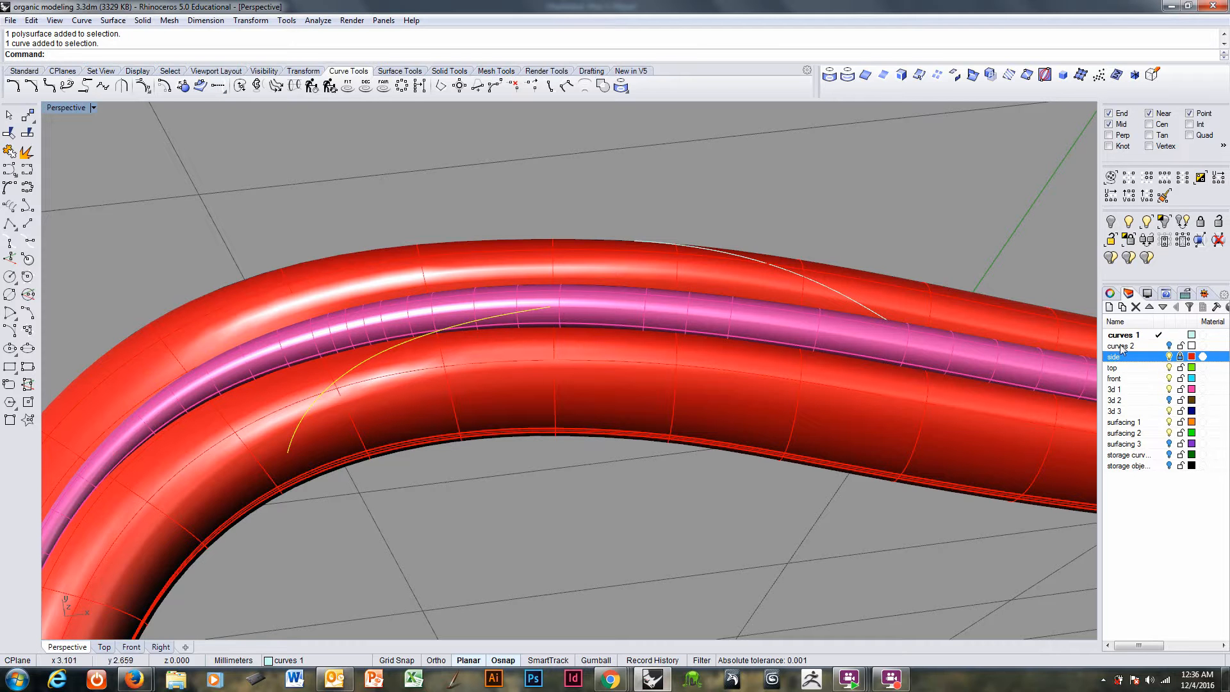
pyautogui.click(1158, 367)
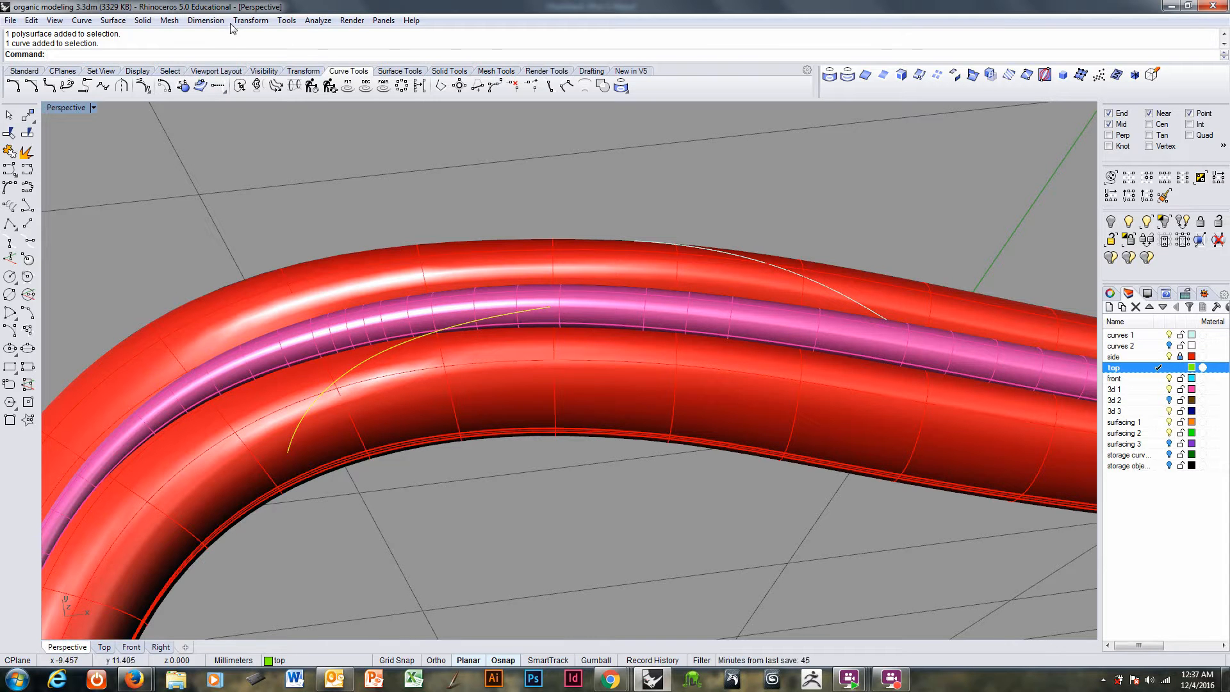
# - Pipe the branch curve at the bend with a 0.4 mm start radius, a 0.1 mm end radius and one intermediate radius near its tip
pyautogui.rightClick(199, 56)
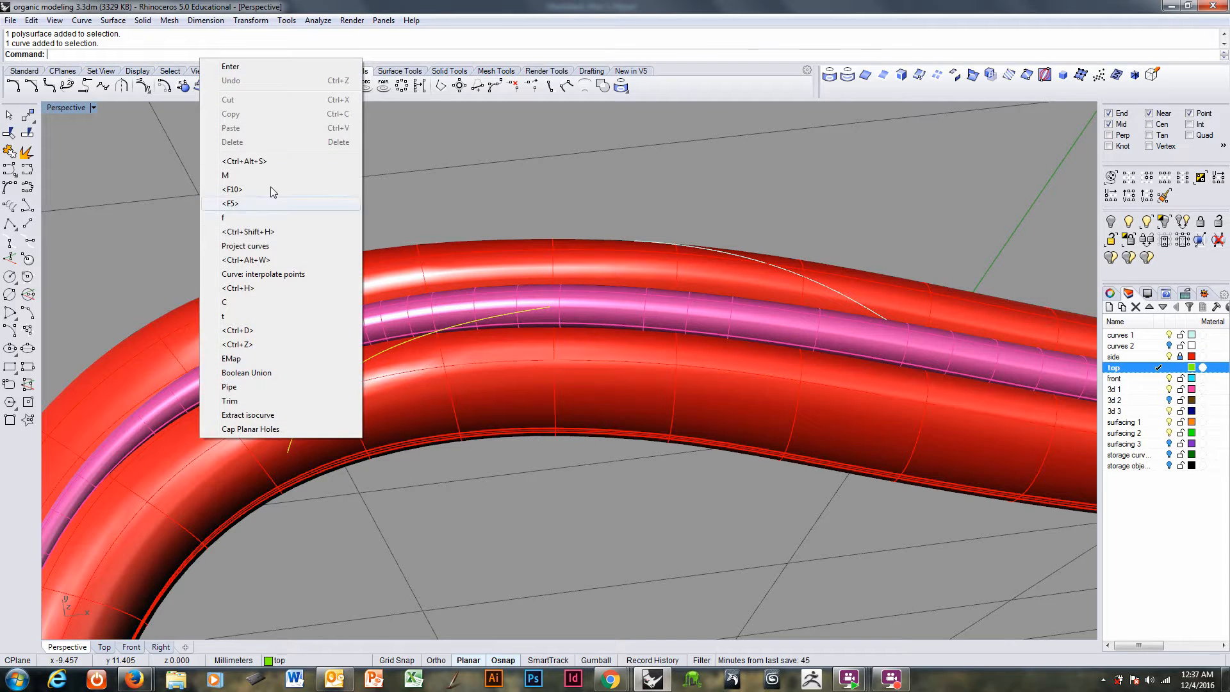
pyautogui.click(244, 387)
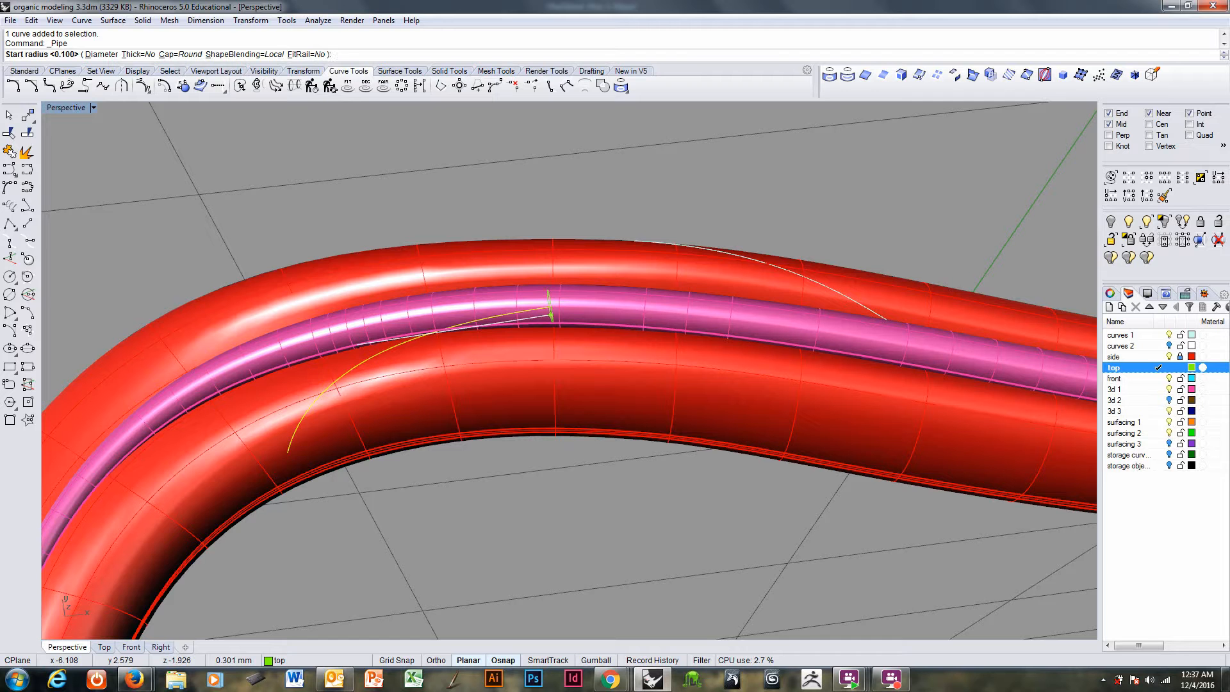
pyautogui.press('Return')
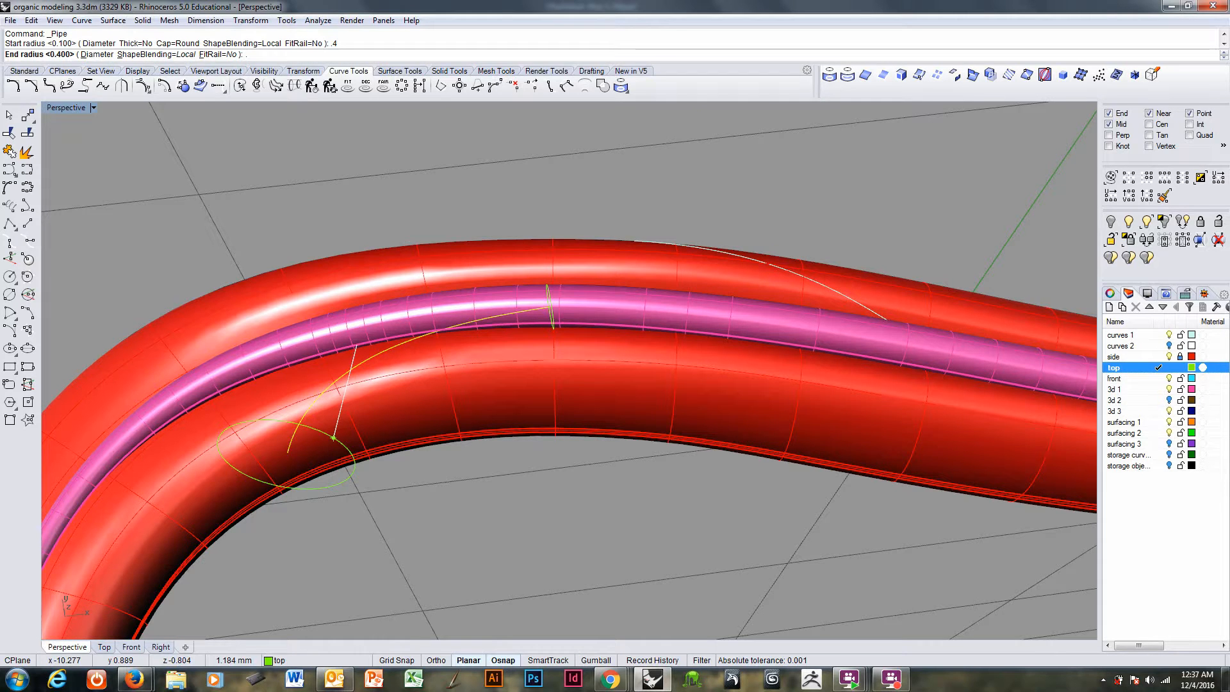
pyautogui.press('Return')
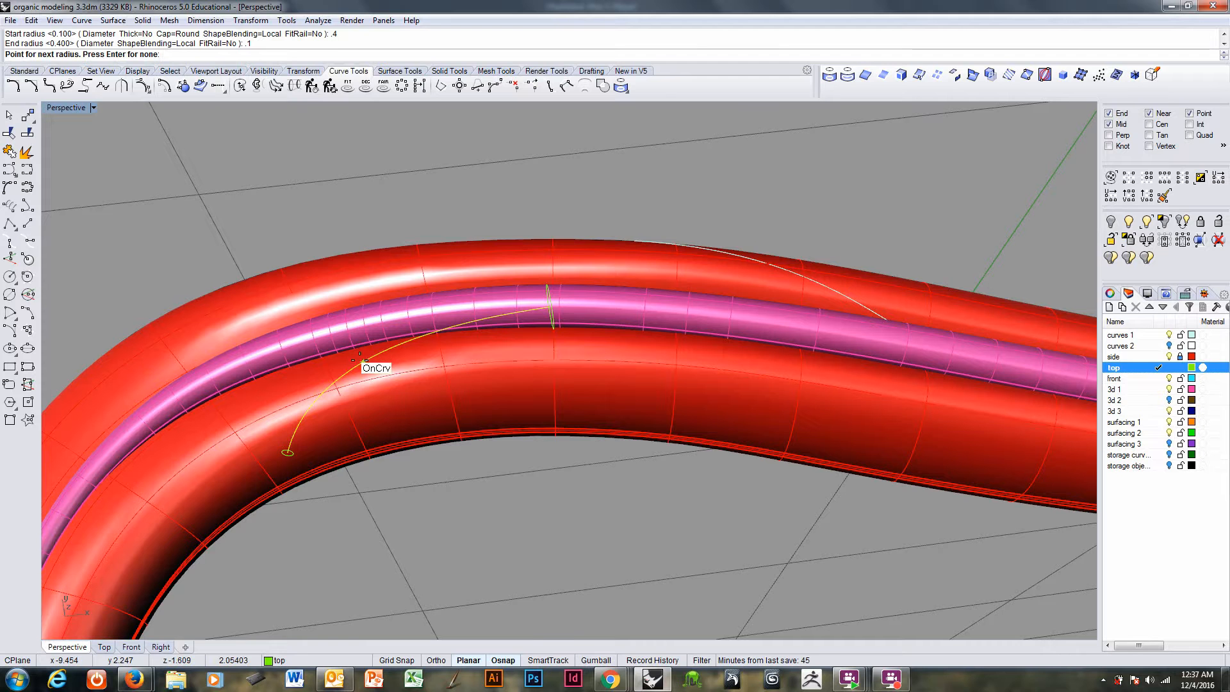
pyautogui.click(321, 405)
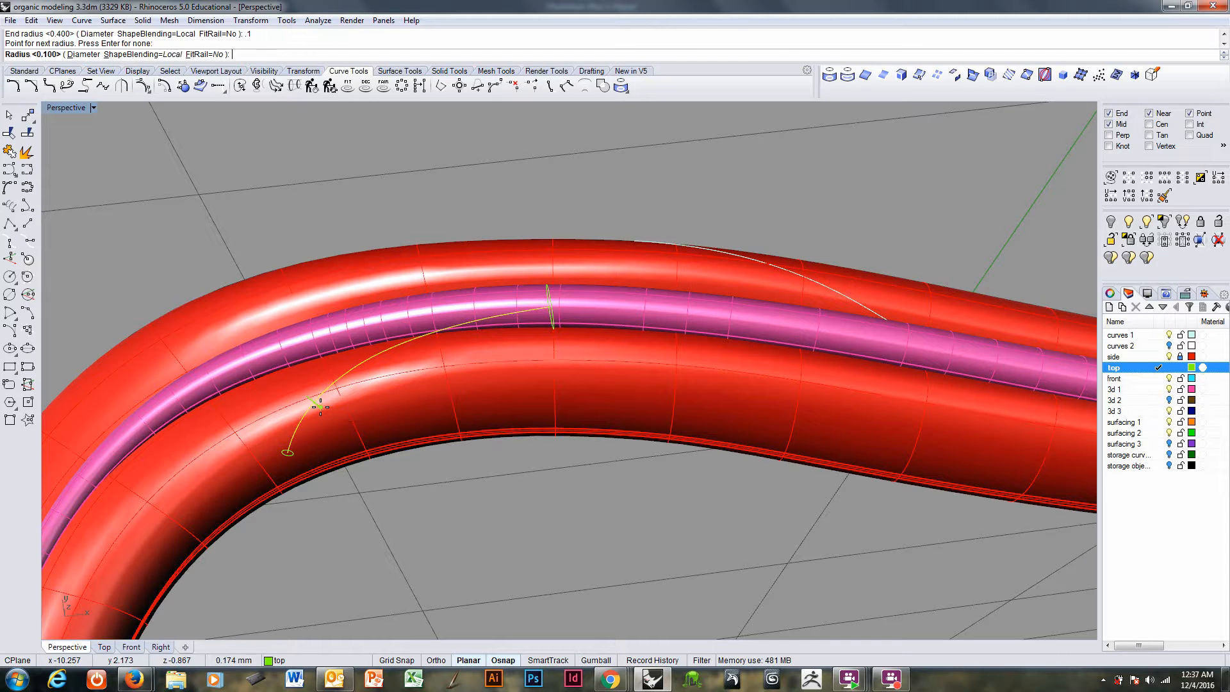
pyautogui.press('Return')
pyautogui.press('Return')
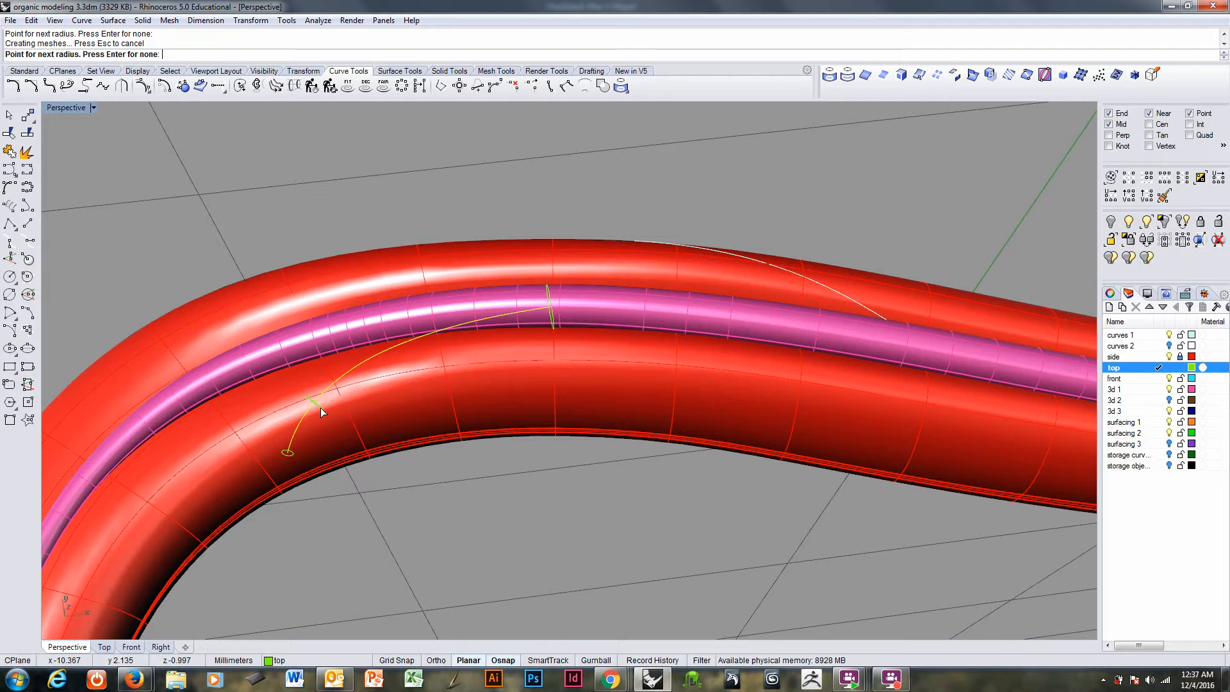
# - Try piping the second branch curve with radii of 0.4 mm at the rail, 0.2 mm near the tip and 0.07 mm at the end, then undo it
pyautogui.moveTo(419, 367); pyautogui.dragTo(406, 302, button='right')
pyautogui.scroll(8, 610, 280)
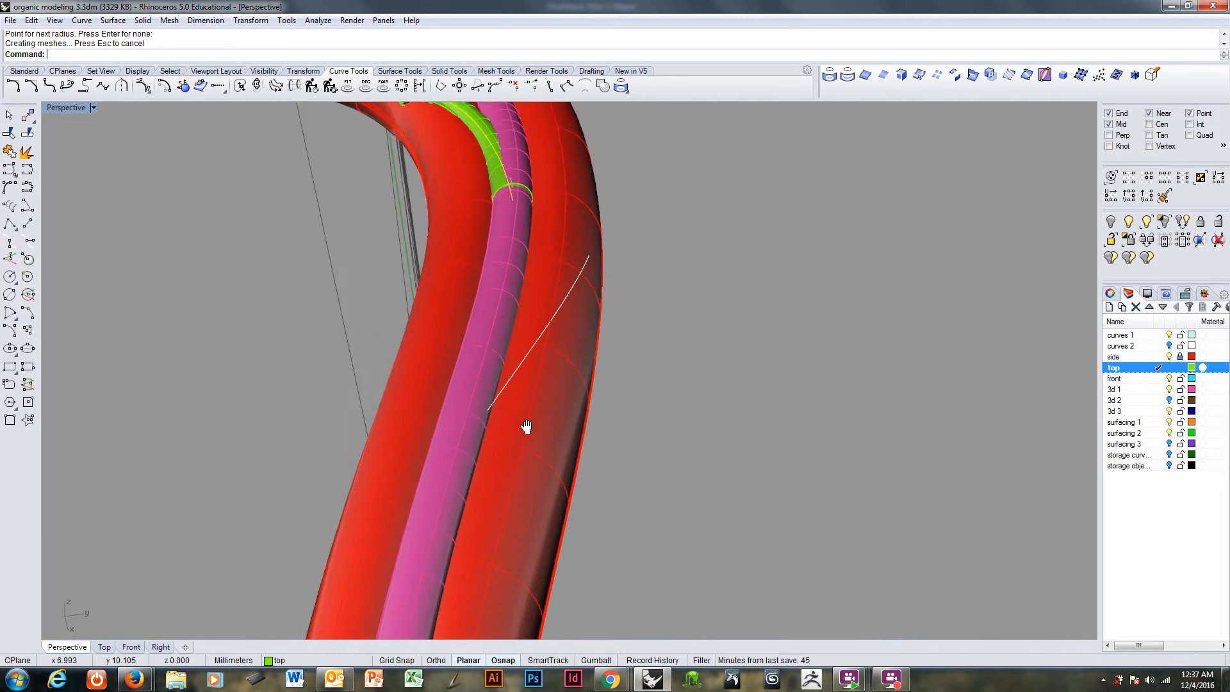
pyautogui.click(526, 368)
pyautogui.moveTo(526, 371)
pyautogui.mouseDown(button='right')
pyautogui.moveTo(538, 360)
pyautogui.moveTo(530, 348)
pyautogui.mouseUp(button='right')
pyautogui.press('Return')
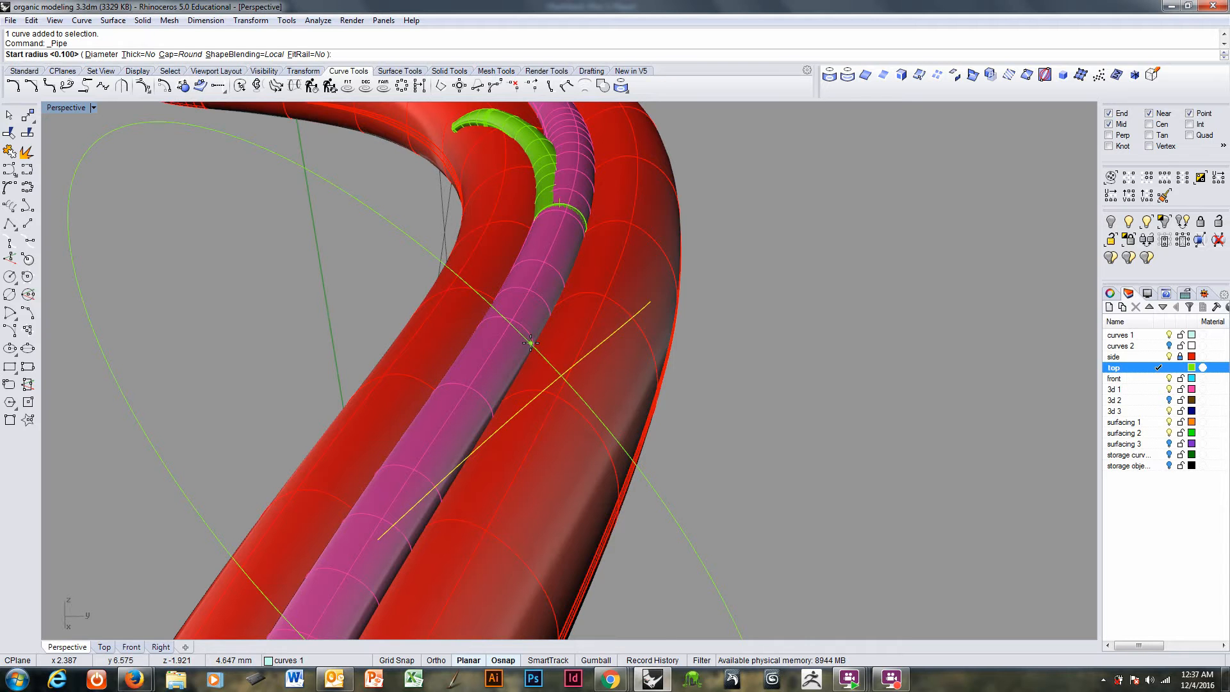
pyautogui.write('.4')
pyautogui.press('Return')
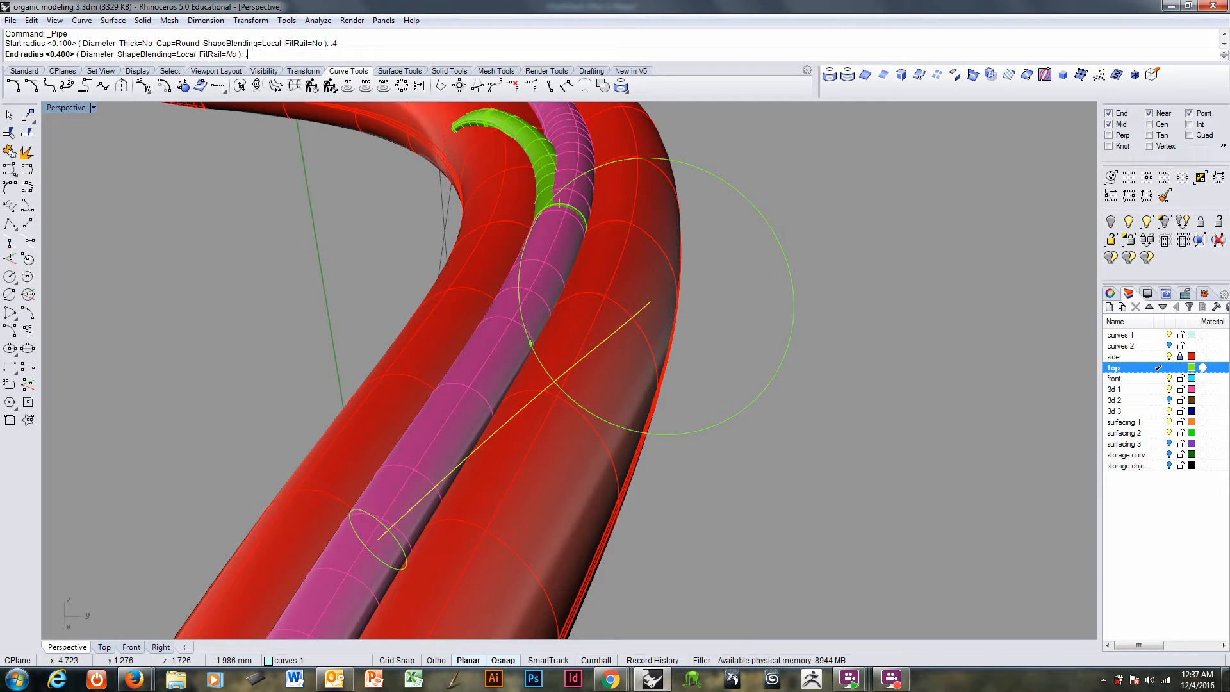
pyautogui.write('.07')
pyautogui.press('Return')
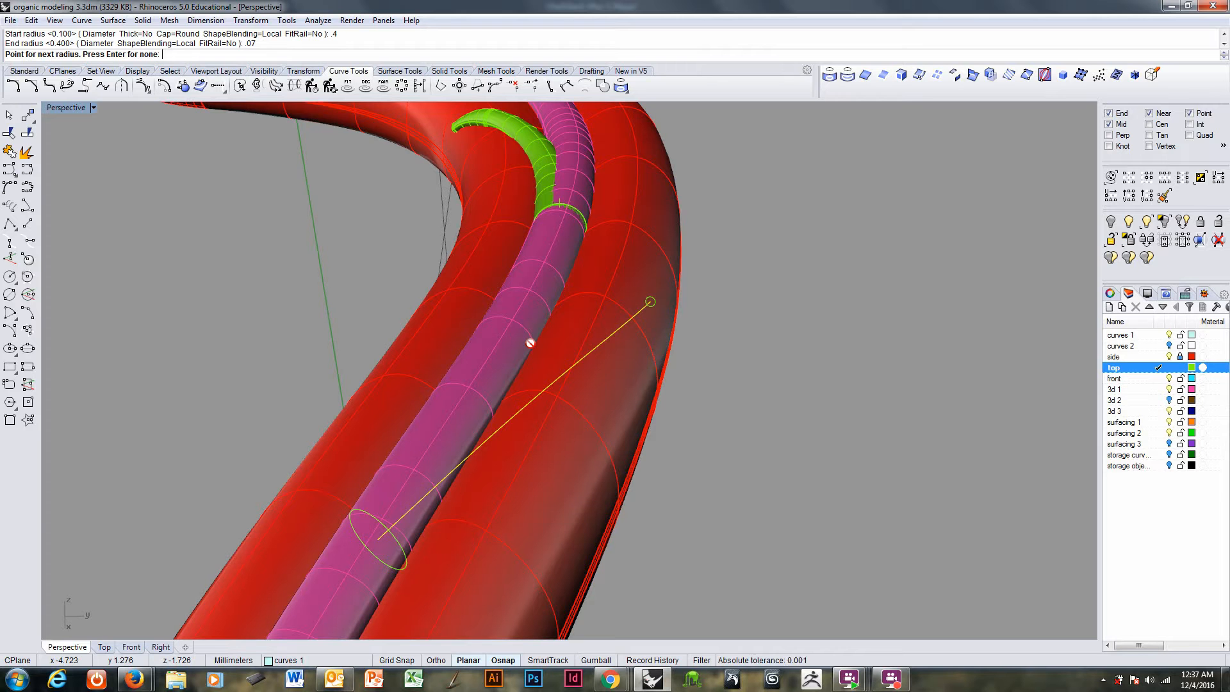
pyautogui.click(601, 342)
pyautogui.write('.2')
pyautogui.press('Return')
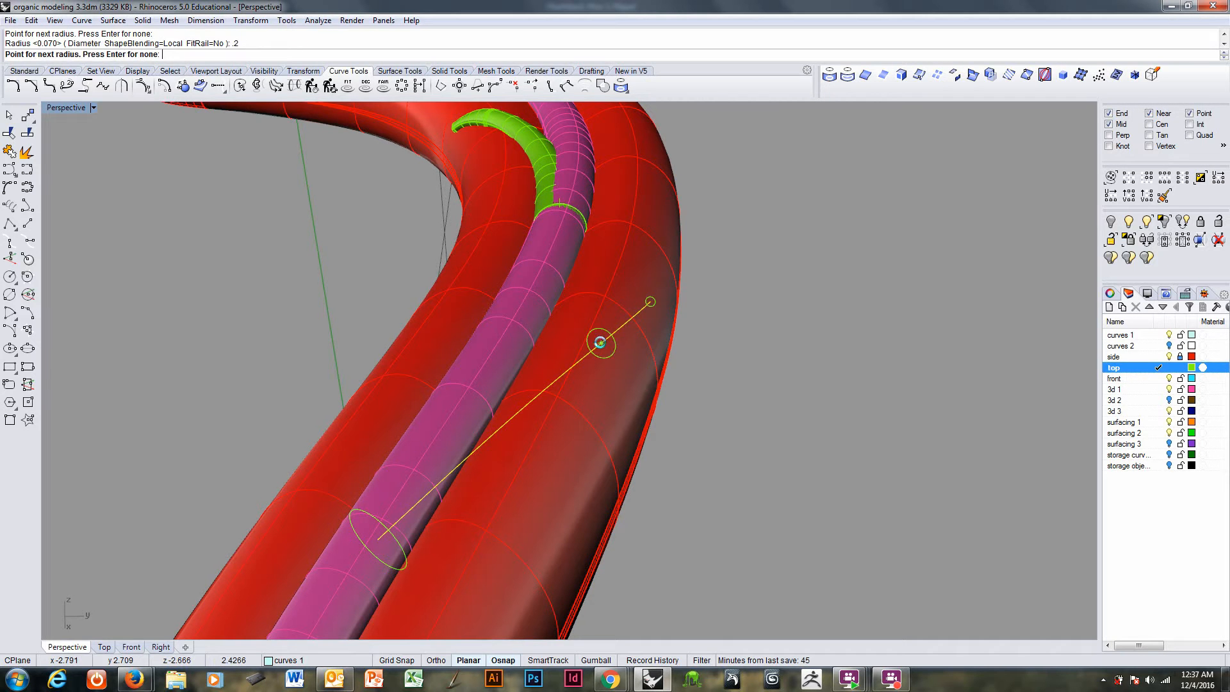
pyautogui.press('Return')
pyautogui.moveTo(659, 359); pyautogui.dragTo(513, 361, button='right')
pyautogui.keyDown('shift'); pyautogui.moveTo(892, 469); pyautogui.dragTo(686, 424, button='right'); pyautogui.keyUp('shift')
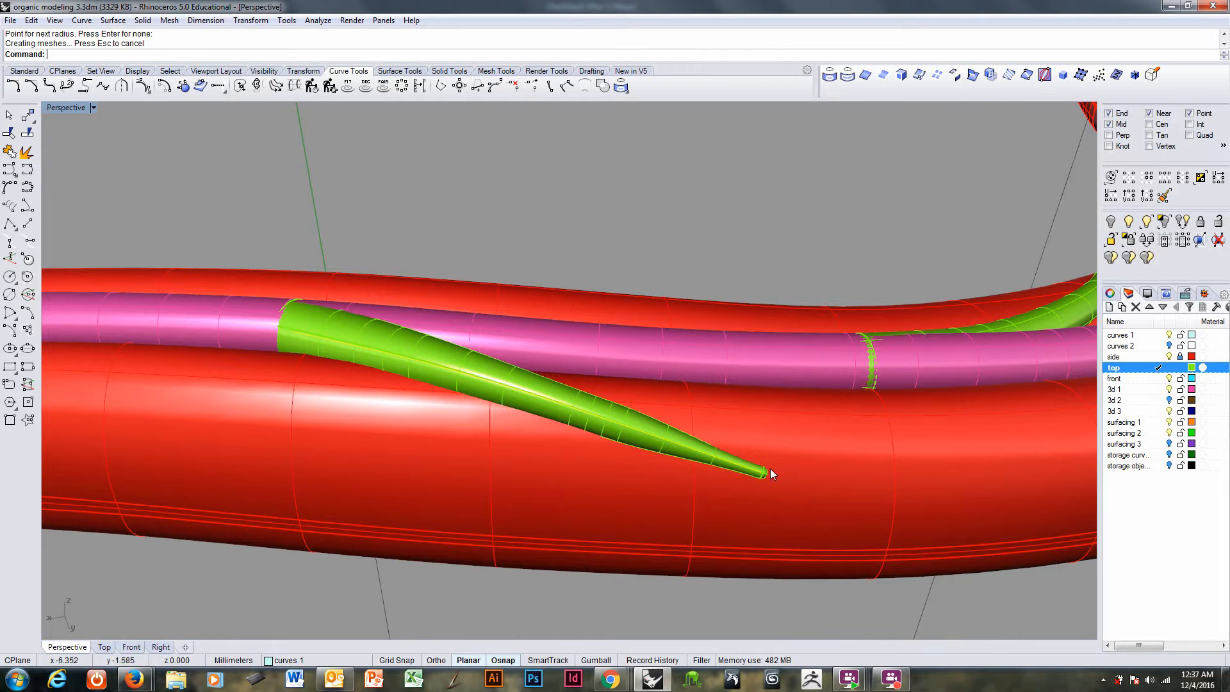
pyautogui.hotkey('ctrl', 'z')
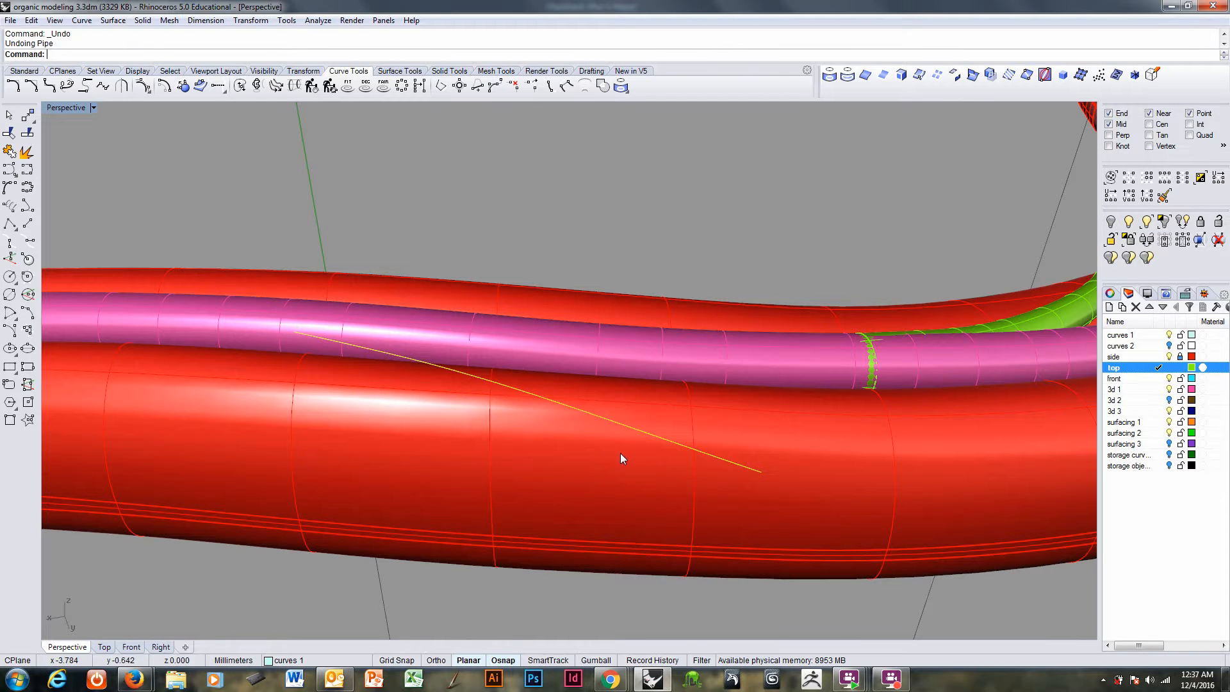
# - Try piping the second branch curve from 0.4 to 0.07 mm radius with the intermediate radius moved closer to the tip, then undo the pipe
pyautogui.press('Return')
pyautogui.write('.4')
pyautogui.press('Return')
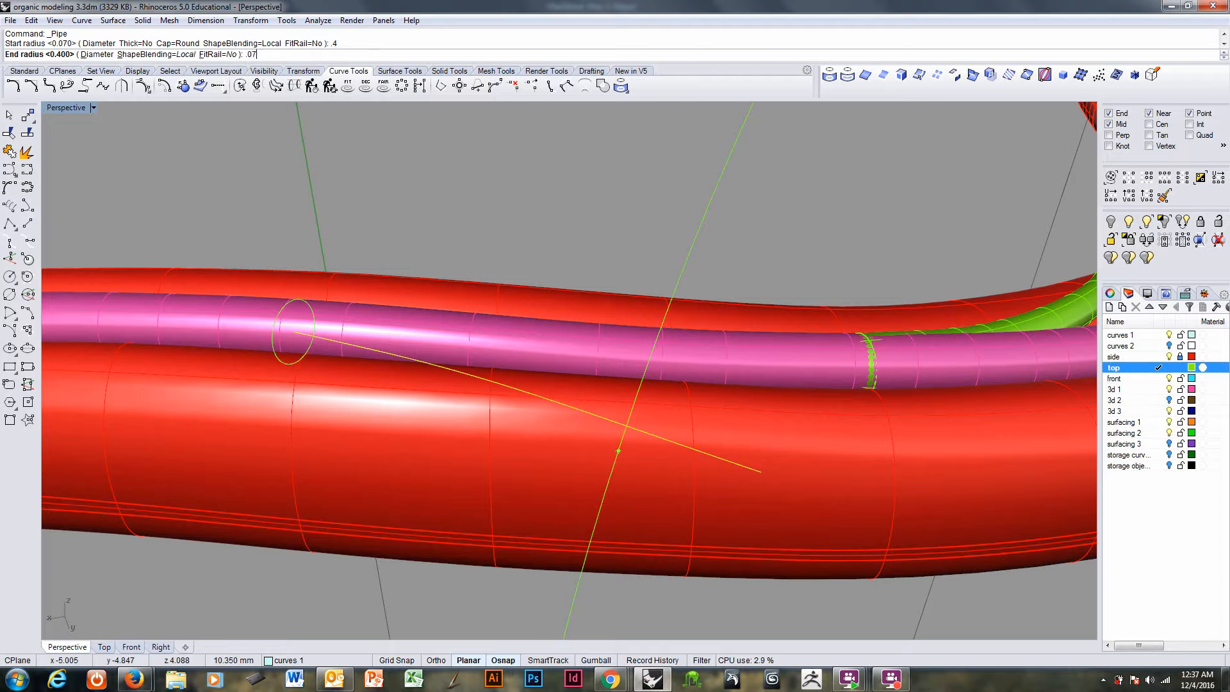
pyautogui.write('.07')
pyautogui.press('Return')
pyautogui.click(712, 454)
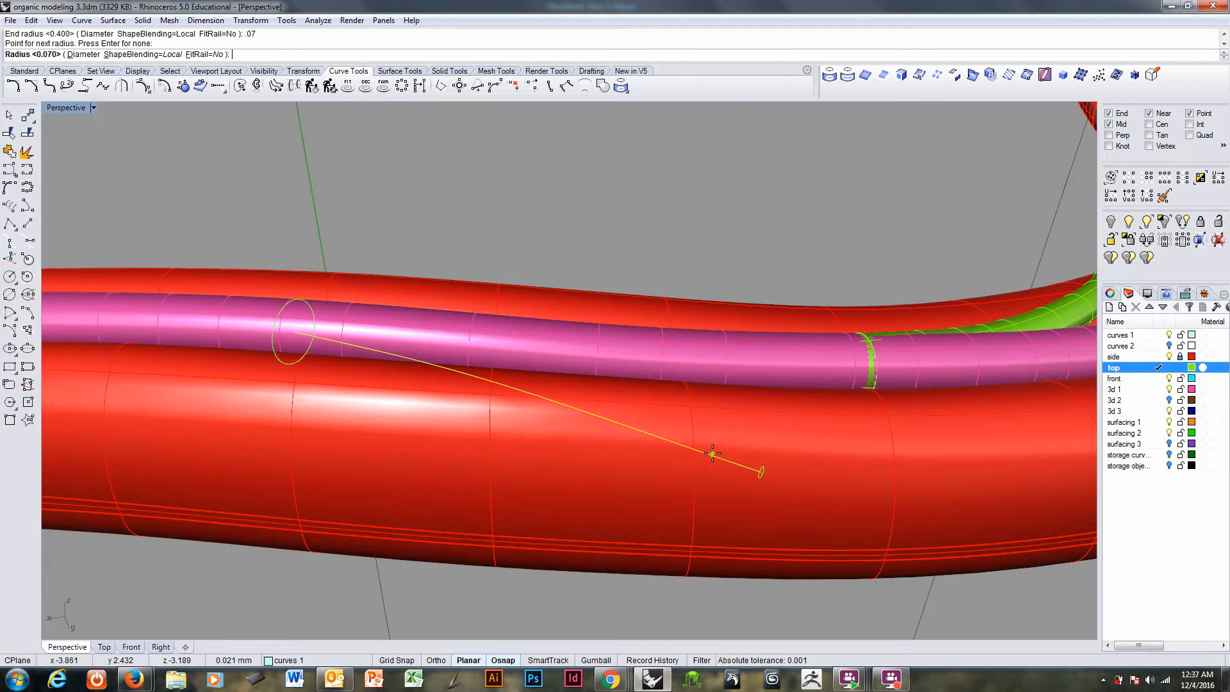
pyautogui.press('Return')
pyautogui.press('Return')
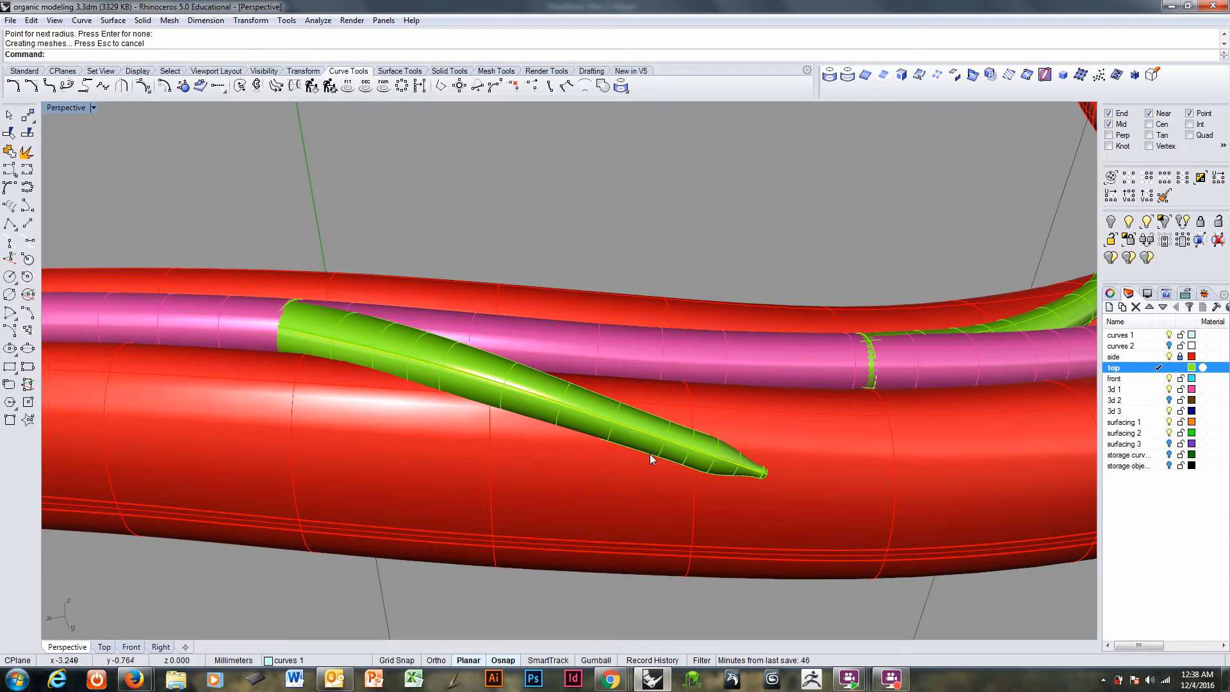
pyautogui.hotkey('ctrl', 'z')
# - Try piping the second branch curve from 0.4 to 0.07 mm radius with a 0.2 mm radius around its middle, inspect it, and undo the pipe
pyautogui.press('Return')
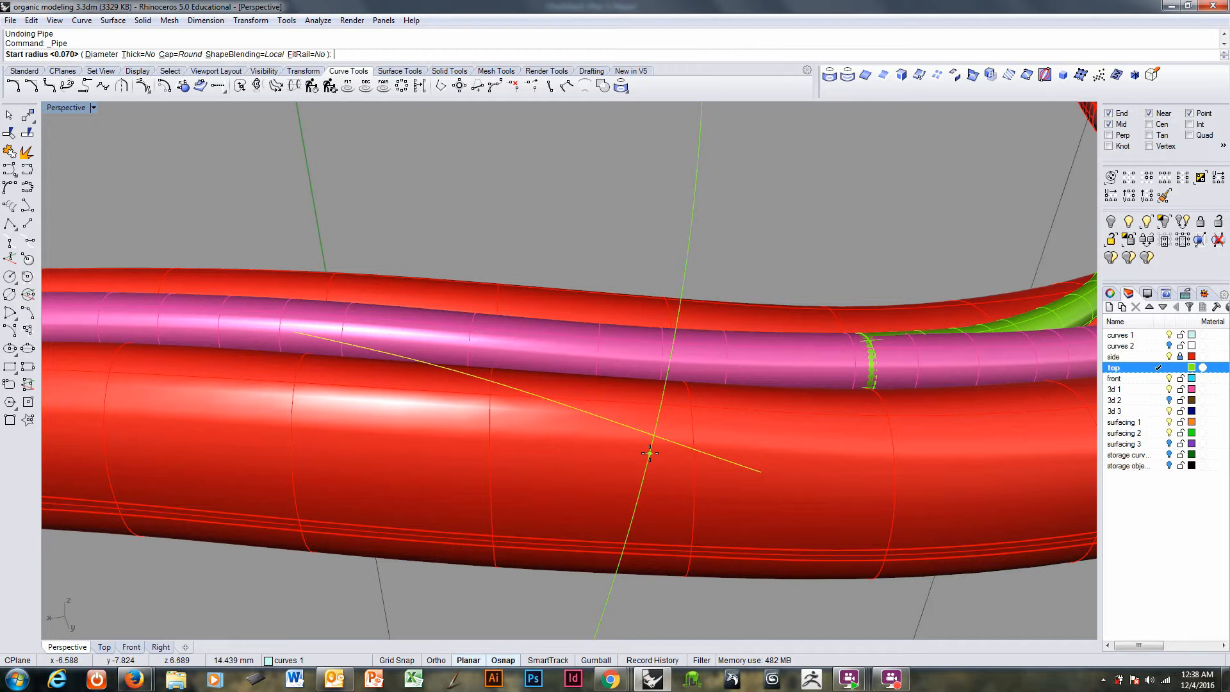
pyautogui.write('4')
pyautogui.press('Return')
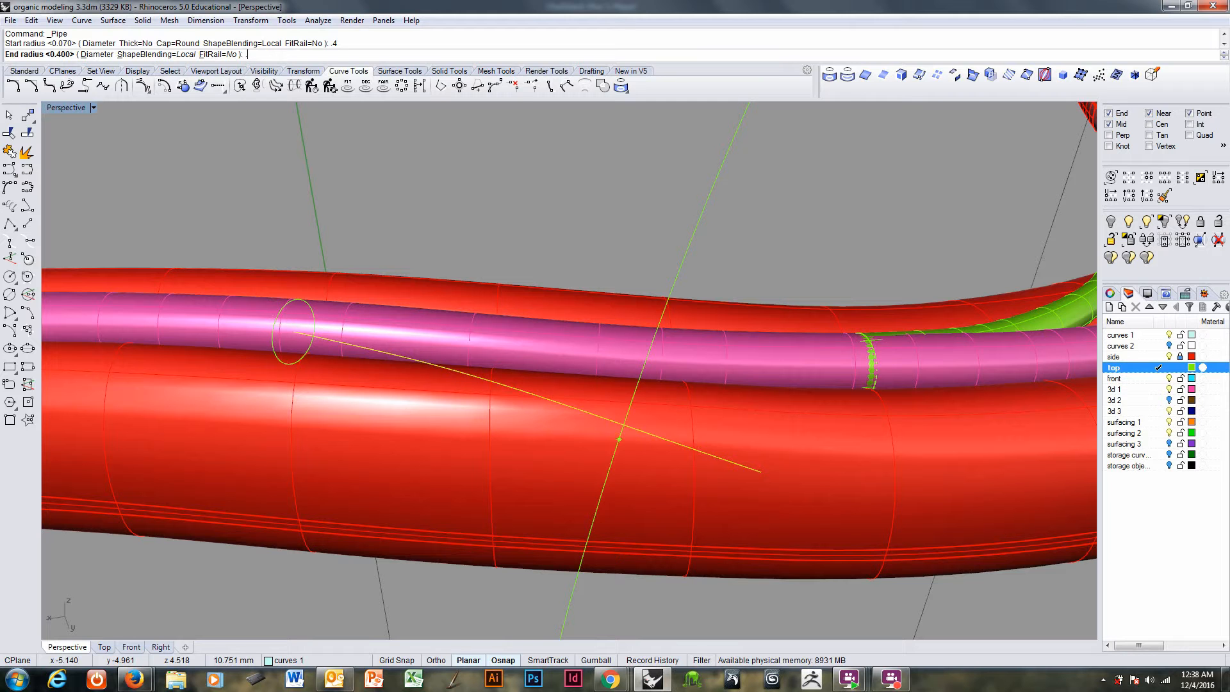
pyautogui.write('.07')
pyautogui.press('Return')
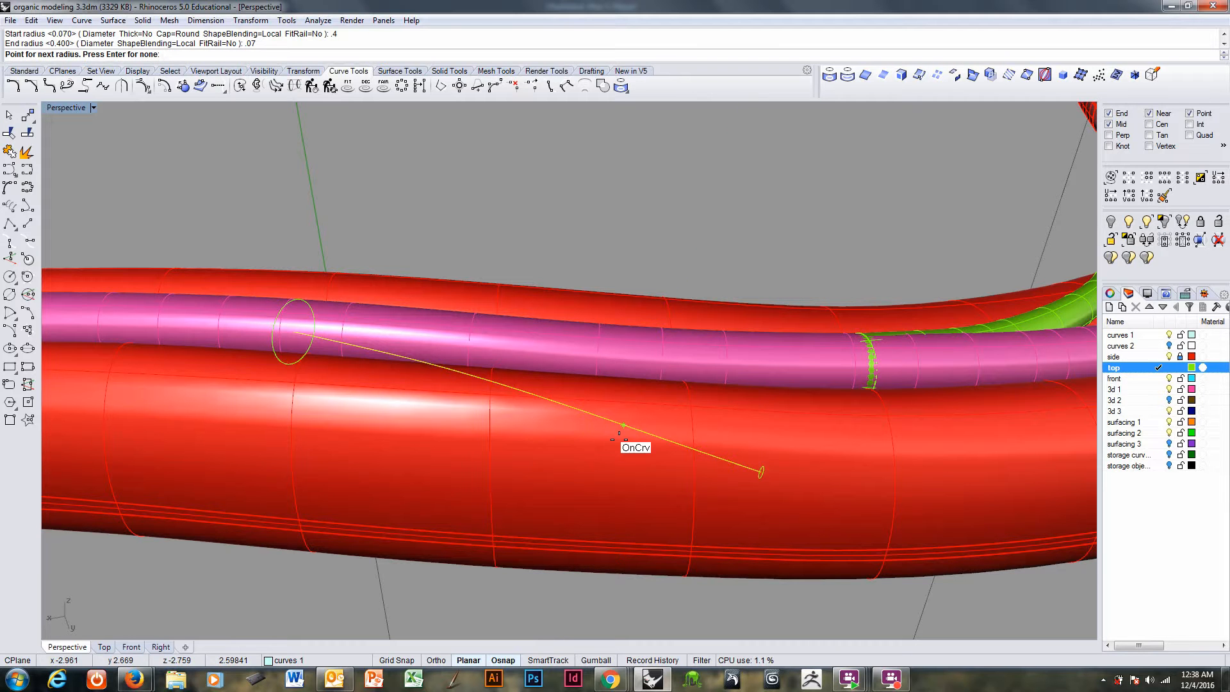
pyautogui.click(589, 414)
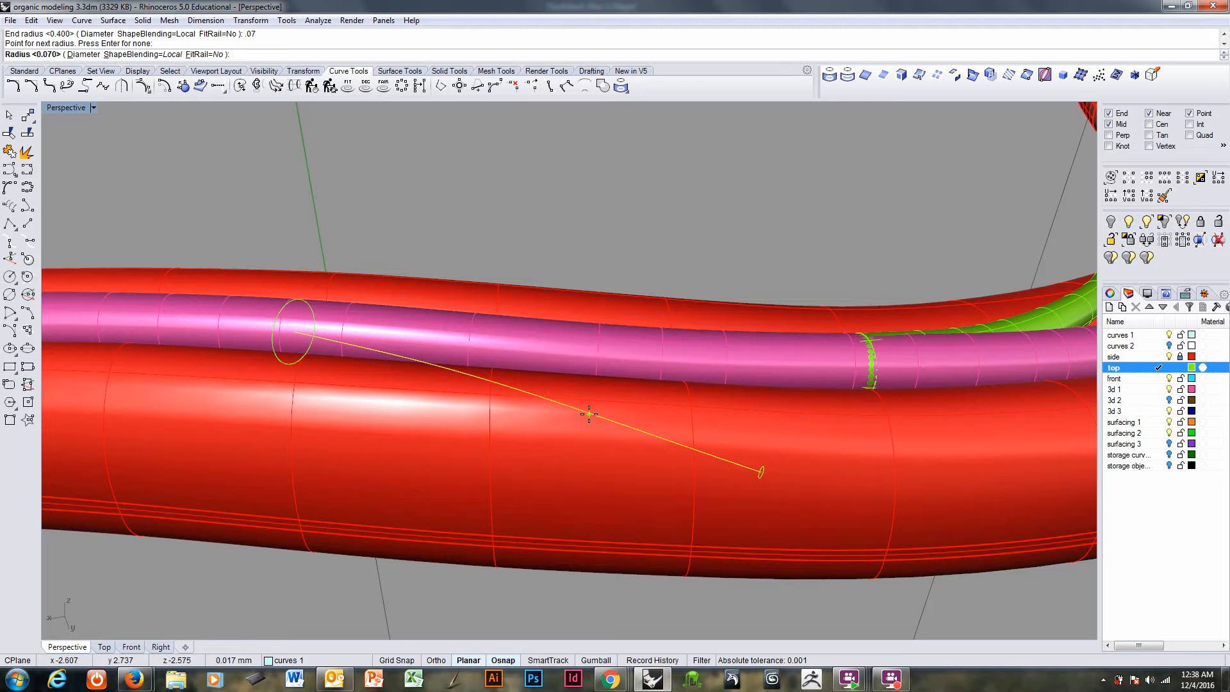
pyautogui.write('.2')
pyautogui.press('Return')
pyautogui.press('Return')
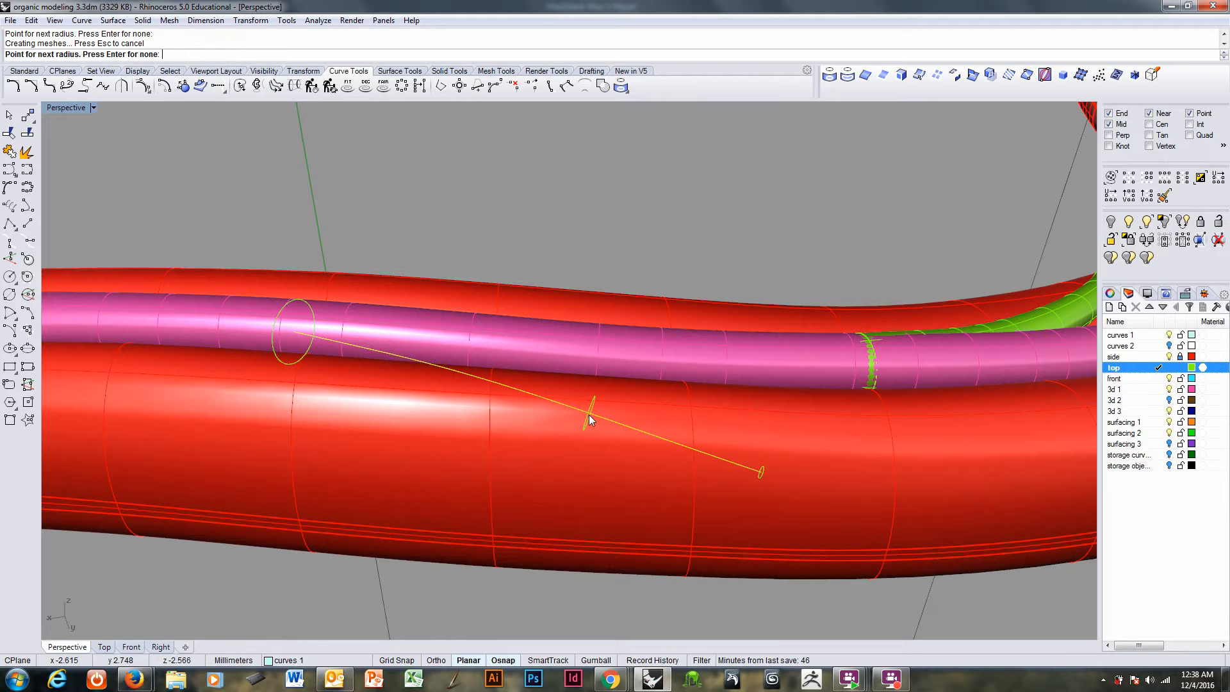
pyautogui.moveTo(607, 411); pyautogui.dragTo(974, 450, button='right')
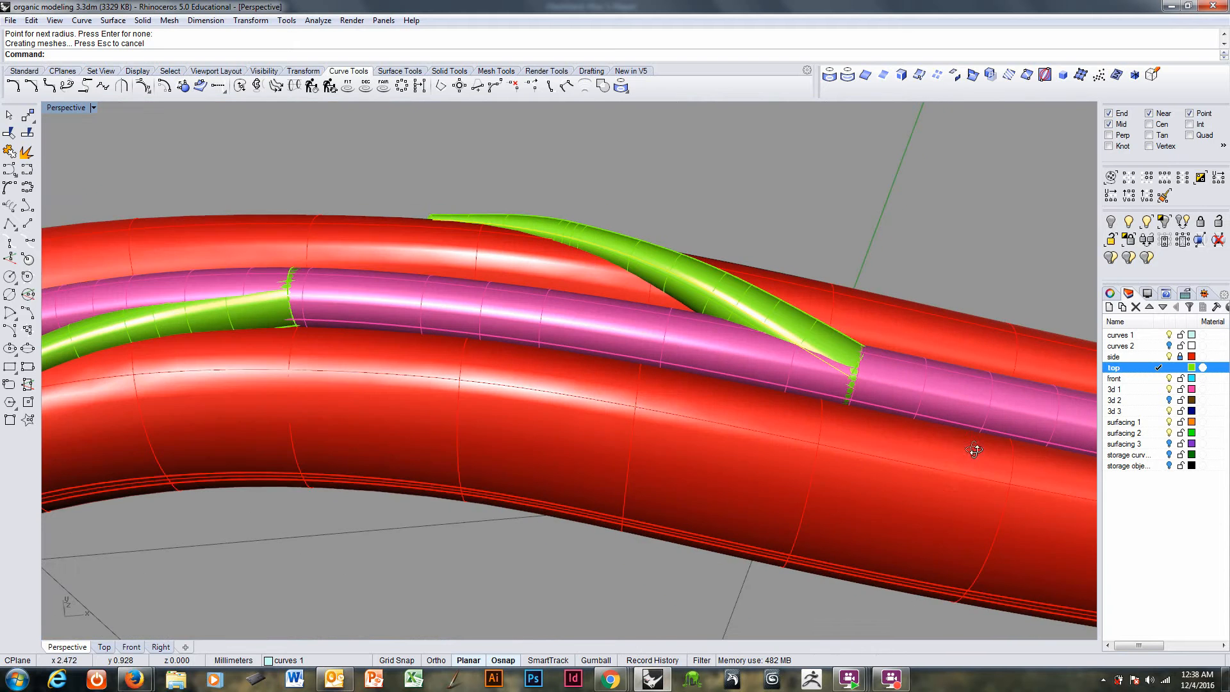
pyautogui.moveTo(587, 301); pyautogui.dragTo(589, 413, button='right')
pyautogui.hotkey('ctrl', 'z')
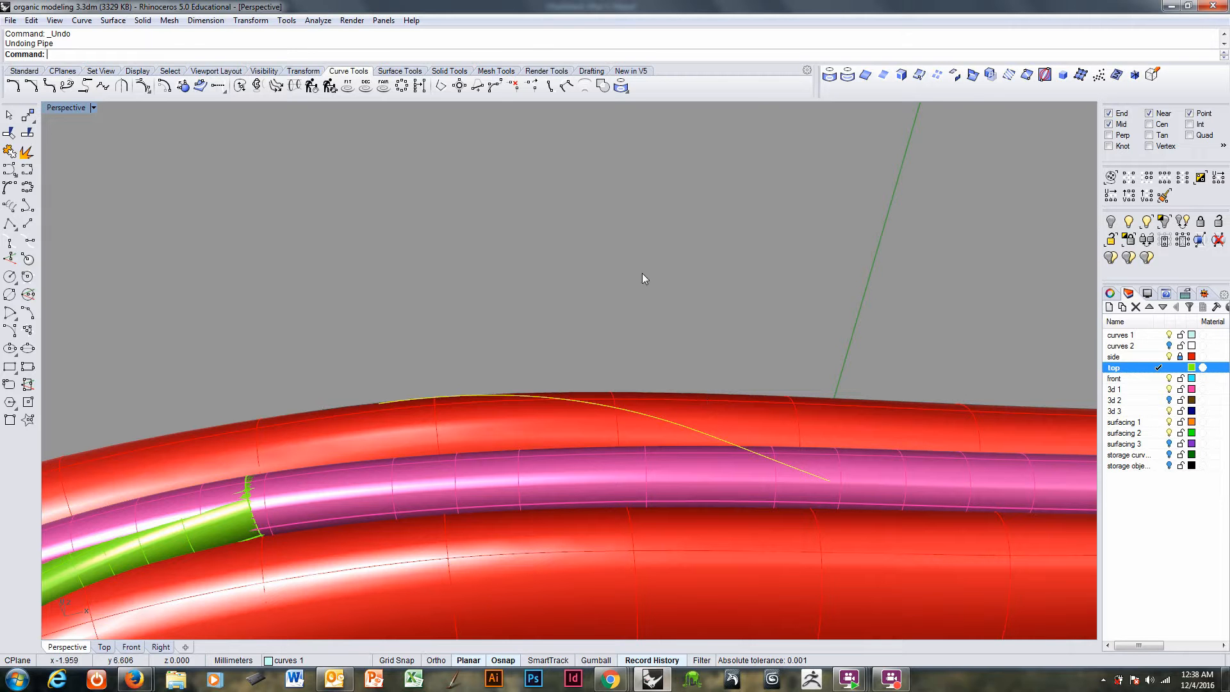
# - Pipe the second branch curve with a 0.4 mm start radius, a 0.07 mm end radius and an intermediate radius on its tip-side half
pyautogui.rightClick(494, 61)
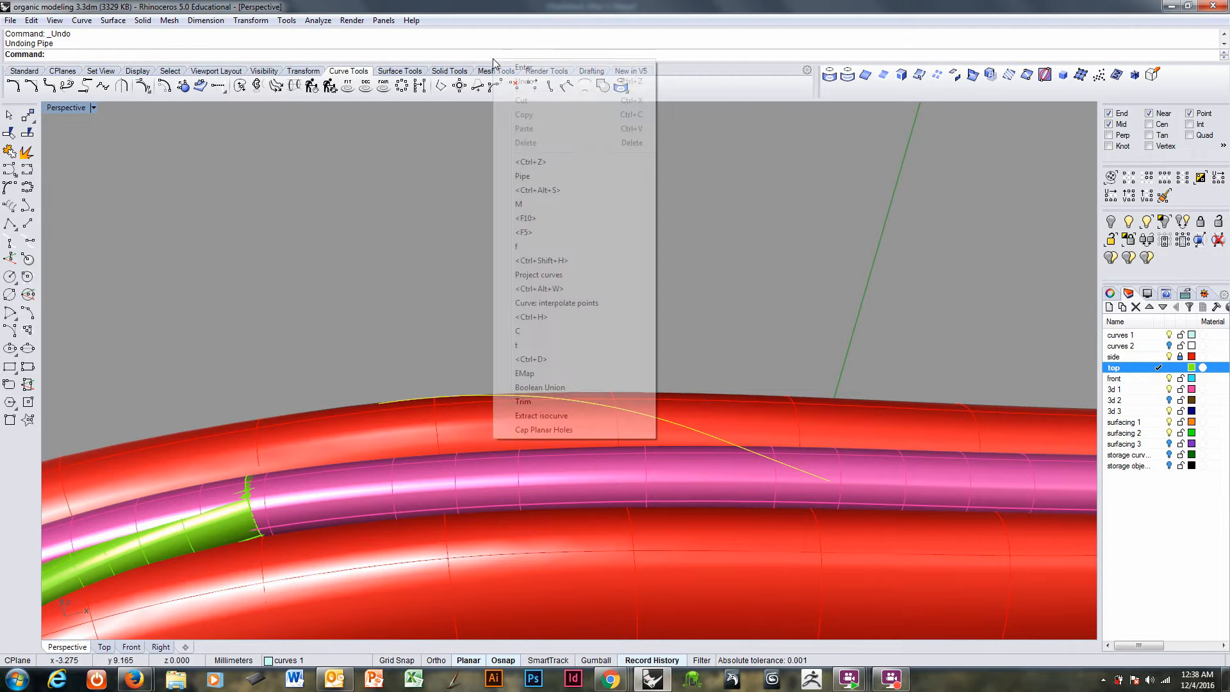
pyautogui.click(529, 174)
pyautogui.scroll(-4, 636, 380)
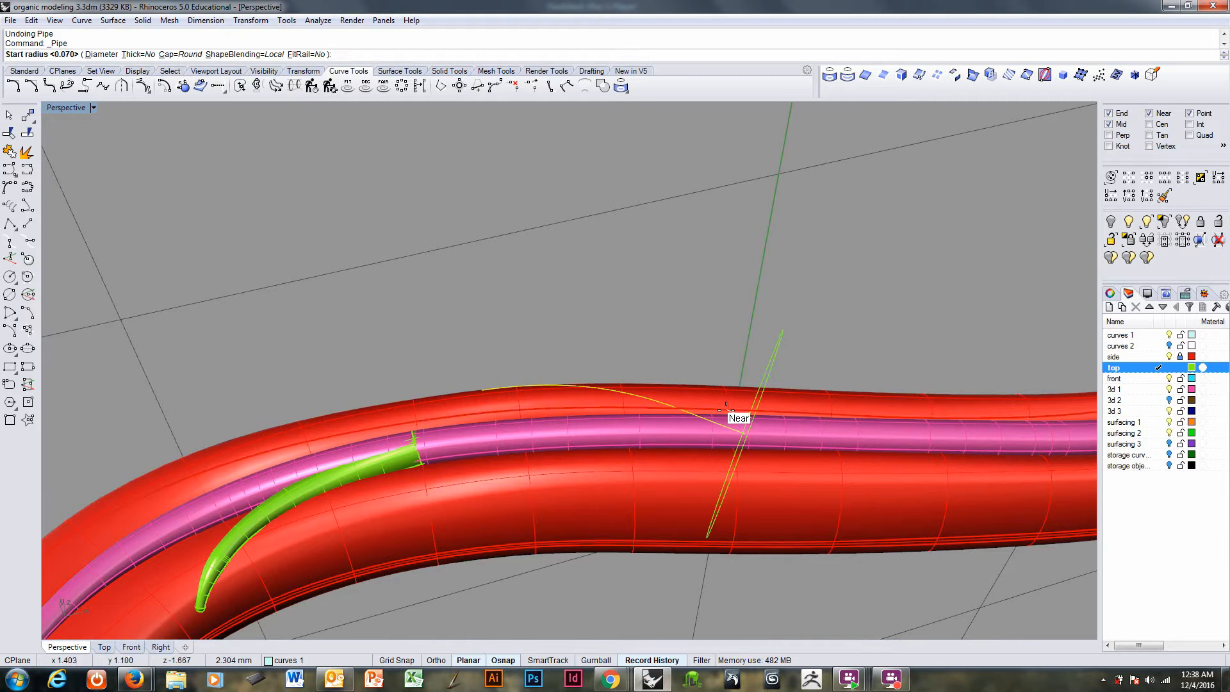
pyautogui.write('.4')
pyautogui.press('Return')
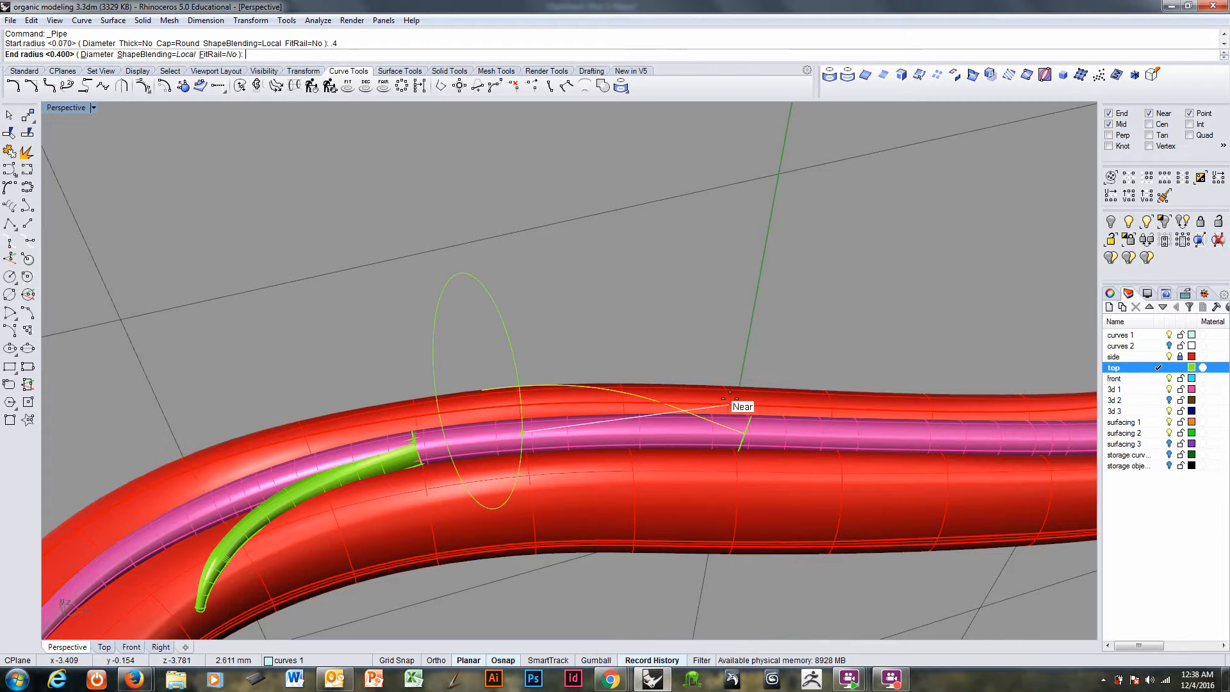
pyautogui.write('.07')
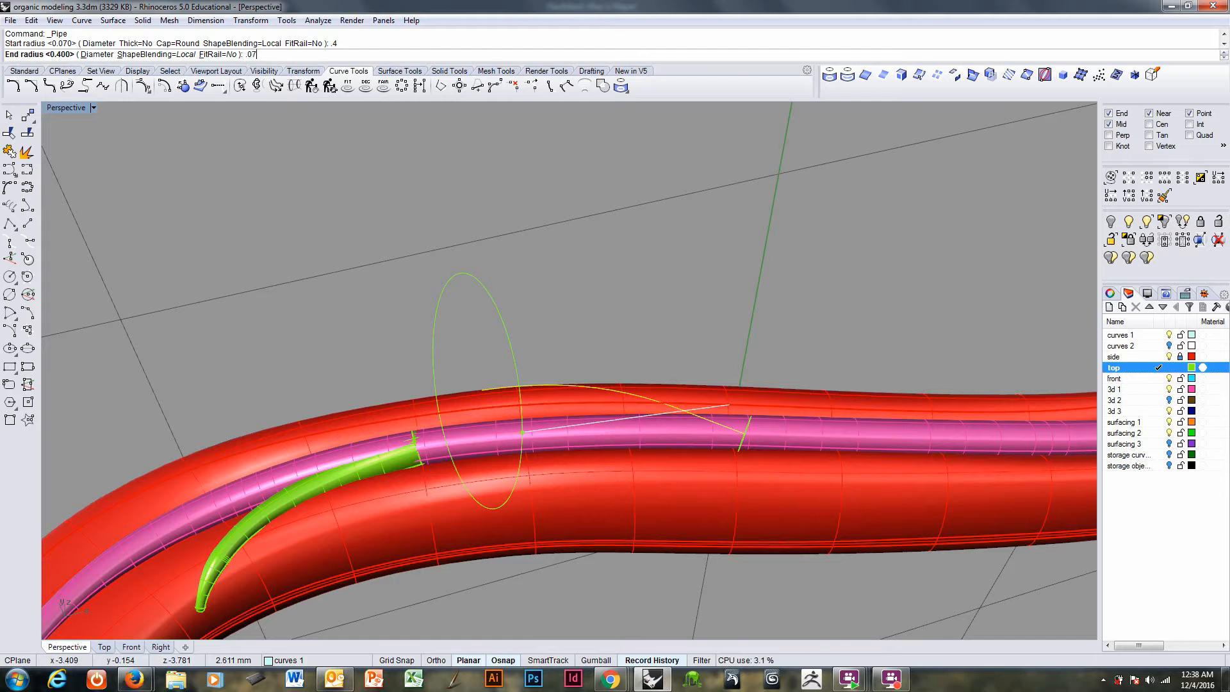
pyautogui.press('Return')
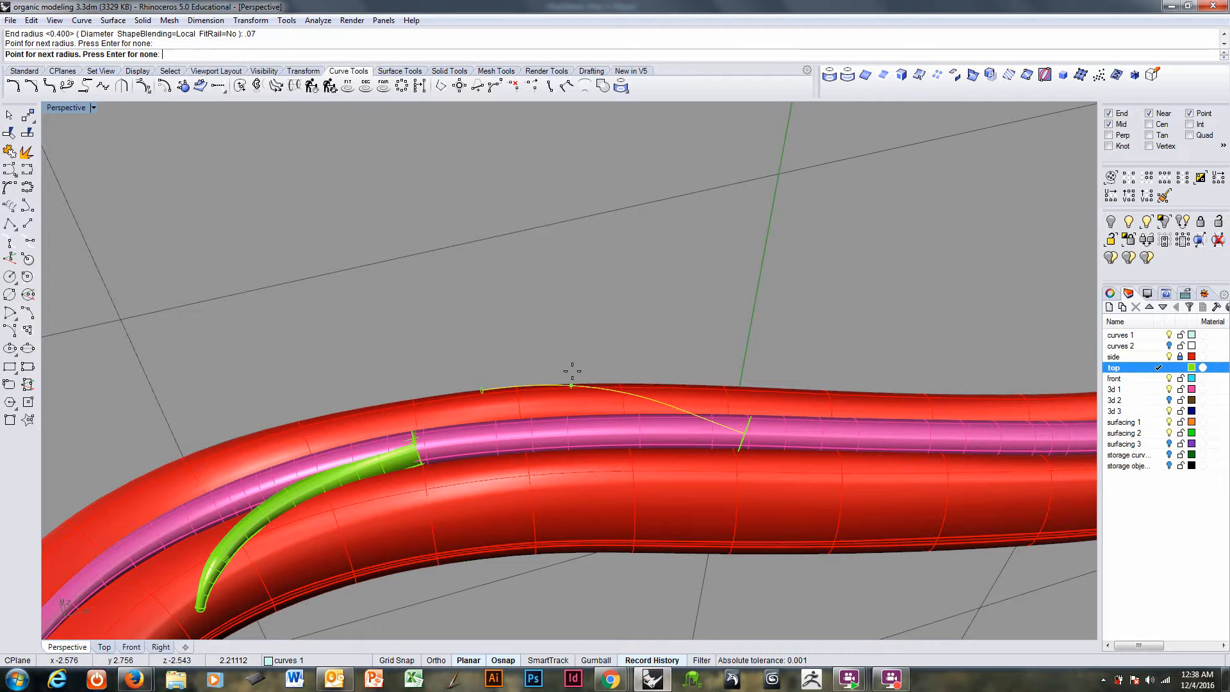
pyautogui.click(572, 371)
pyautogui.press('Return')
pyautogui.press('Return')
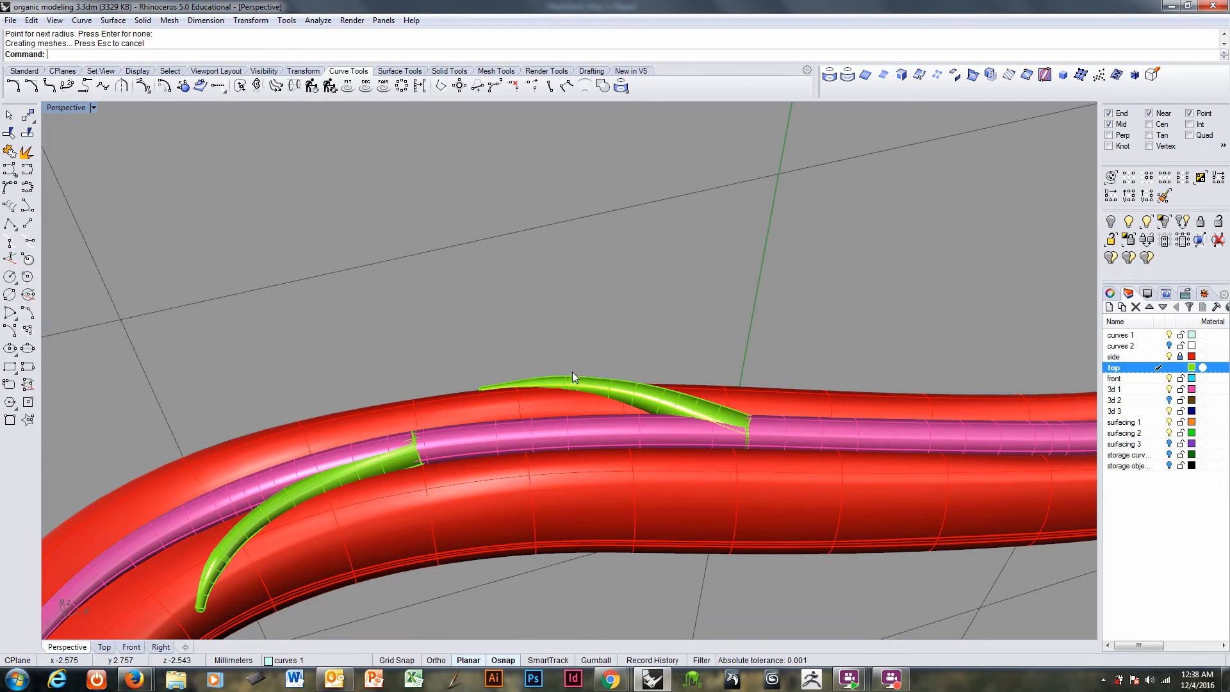
pyautogui.moveTo(571, 372)
pyautogui.mouseDown(button='right')
pyautogui.moveTo(658, 507)
pyautogui.moveTo(877, 396)
pyautogui.moveTo(592, 400)
pyautogui.mouseUp(button='right')
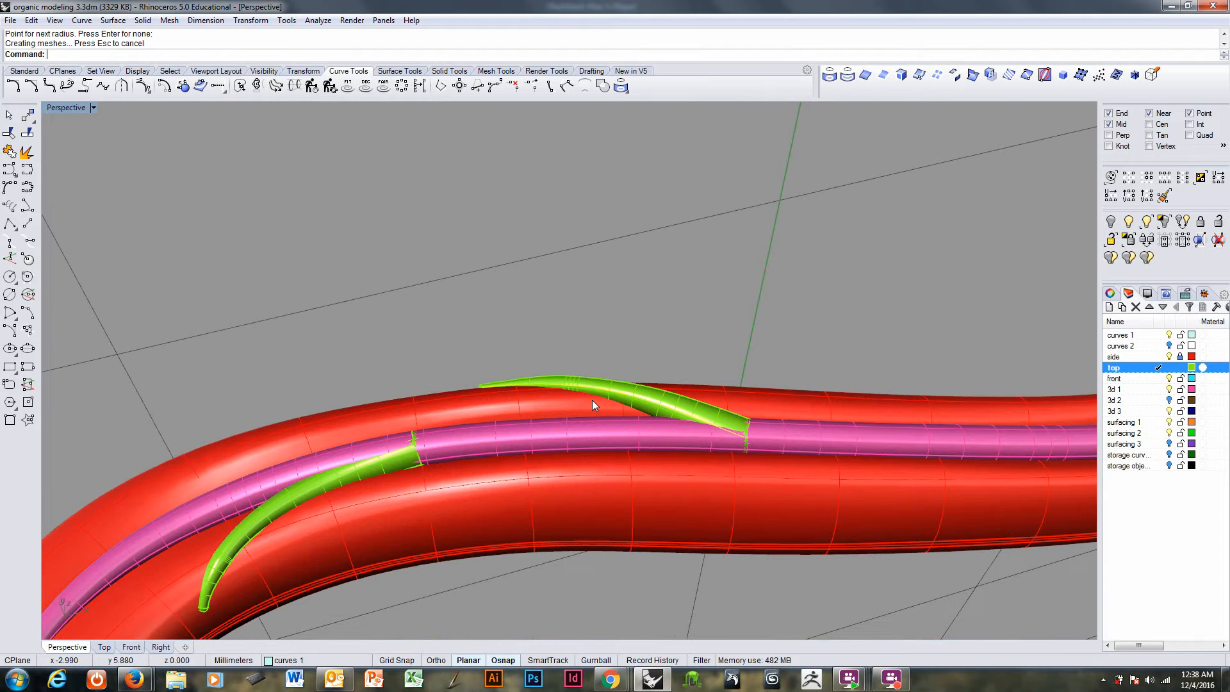
# - Make curves 1 the current layer and lock the top layer
pyautogui.hotkey('ctrl', 'alt', 'w')
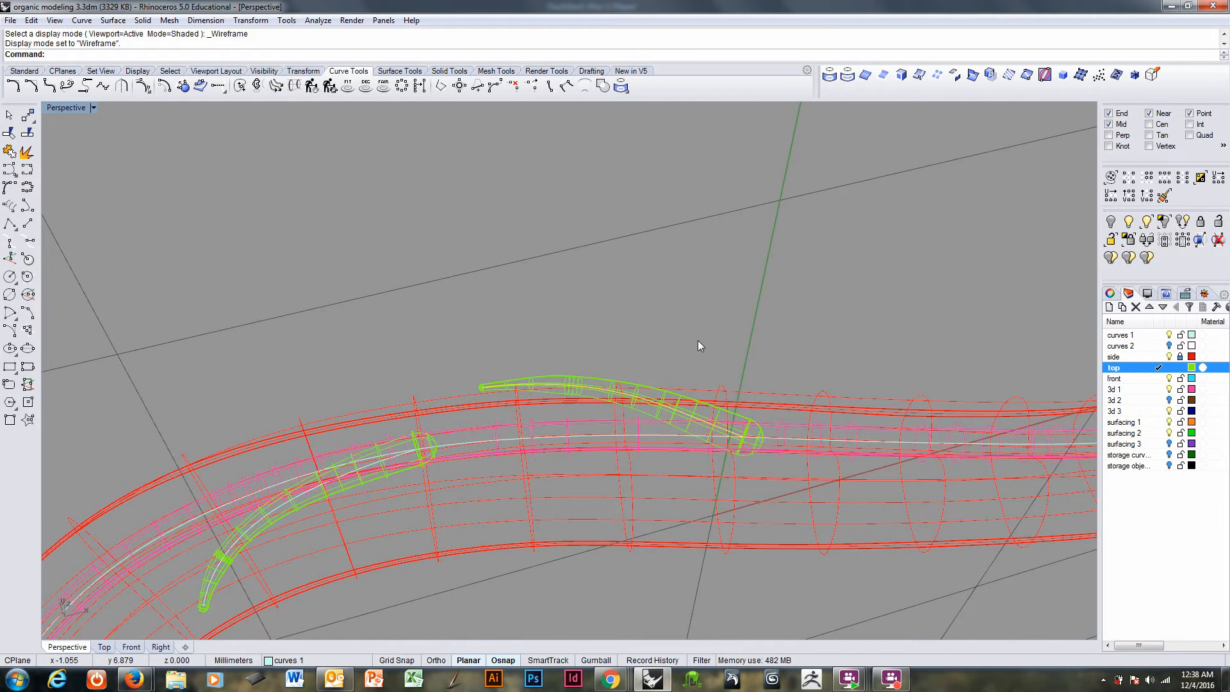
pyautogui.hotkey('ctrl', 'alt', 's')
pyautogui.moveTo(698, 341)
pyautogui.mouseDown(button='right')
pyautogui.moveTo(709, 385)
pyautogui.moveTo(1016, 418)
pyautogui.mouseUp(button='right')
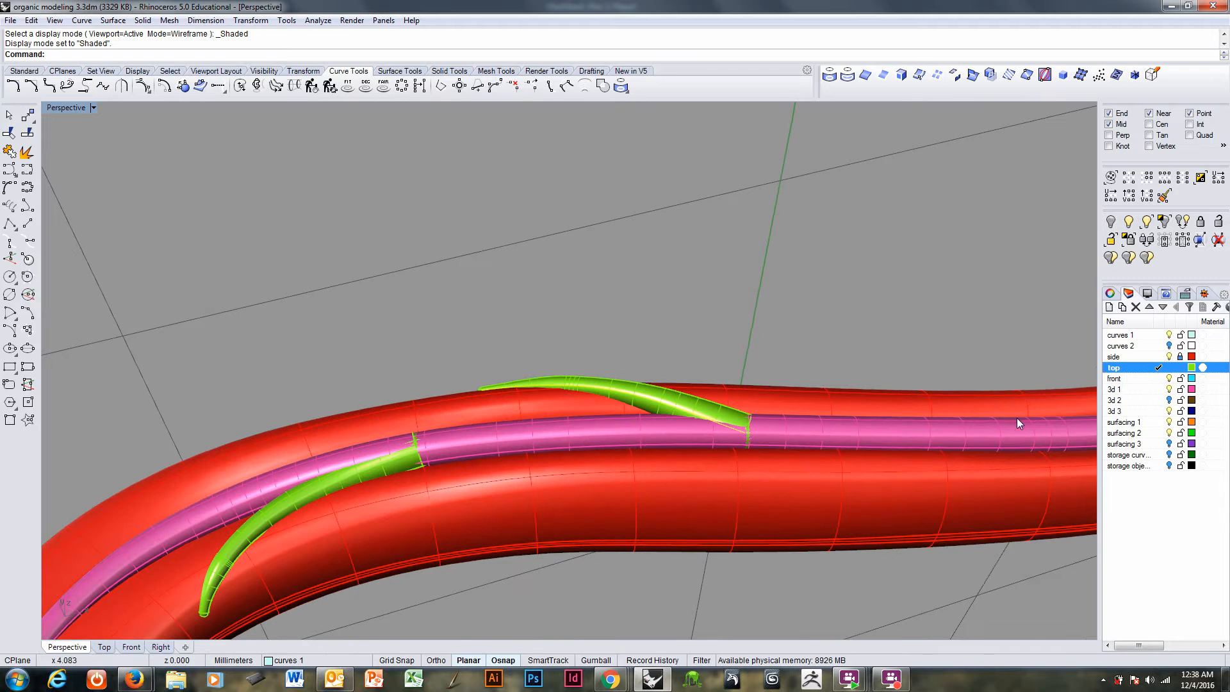
pyautogui.click(1160, 336)
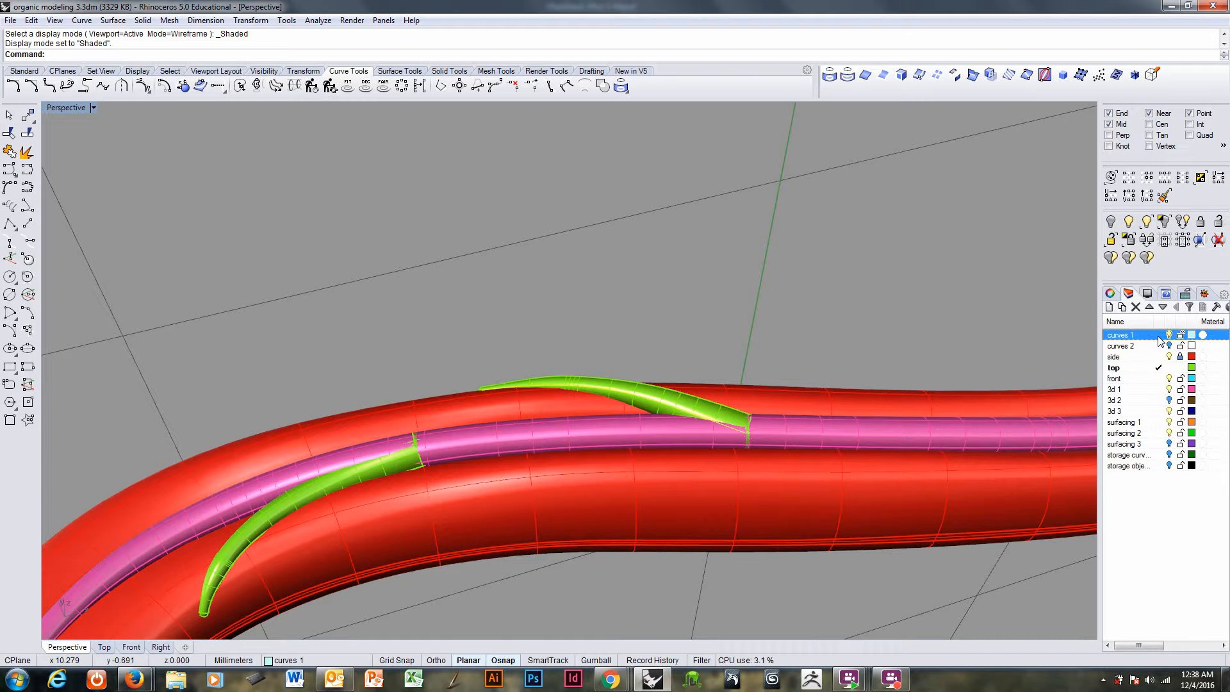
pyautogui.click(1180, 369)
# - Switch the Perspective view to Wireframe display and turn on the second branch curve's control points
pyautogui.moveTo(792, 403)
pyautogui.mouseDown(button='right')
pyautogui.moveTo(664, 455)
pyautogui.moveTo(680, 427)
pyautogui.moveTo(644, 433)
pyautogui.moveTo(659, 421)
pyautogui.mouseUp(button='right')
pyautogui.scroll(5, 662, 454)
pyautogui.hotkey('ctrl', 'alt', 'w')
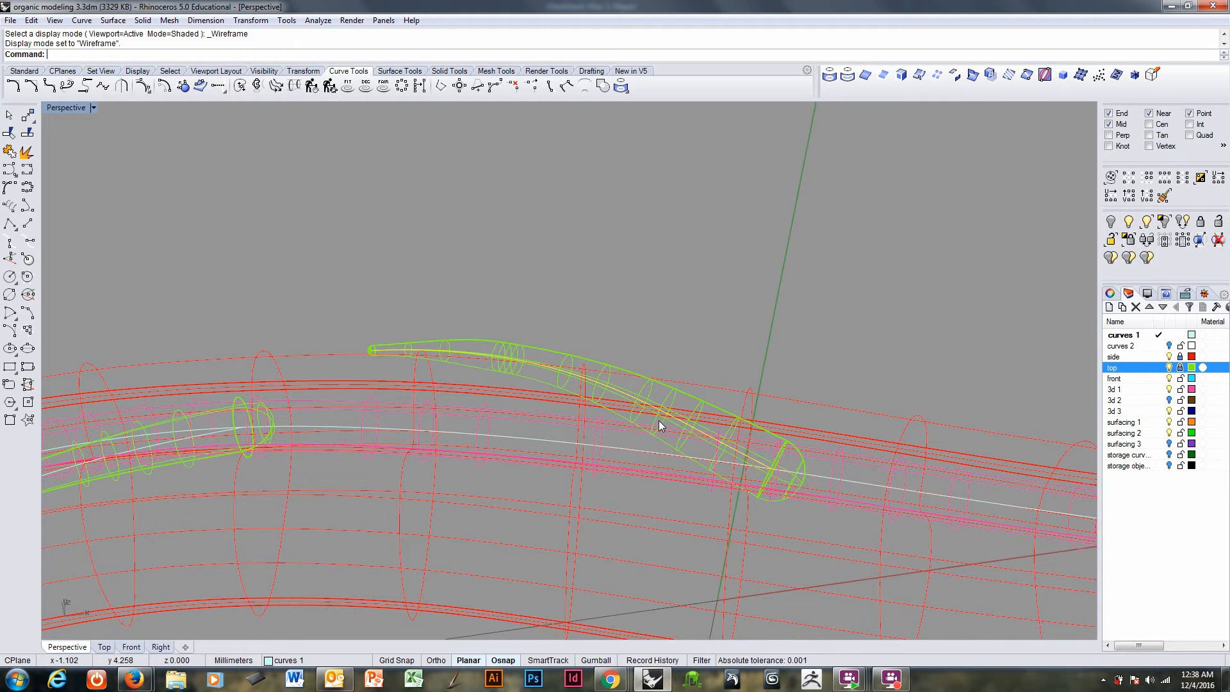
pyautogui.press('F10')
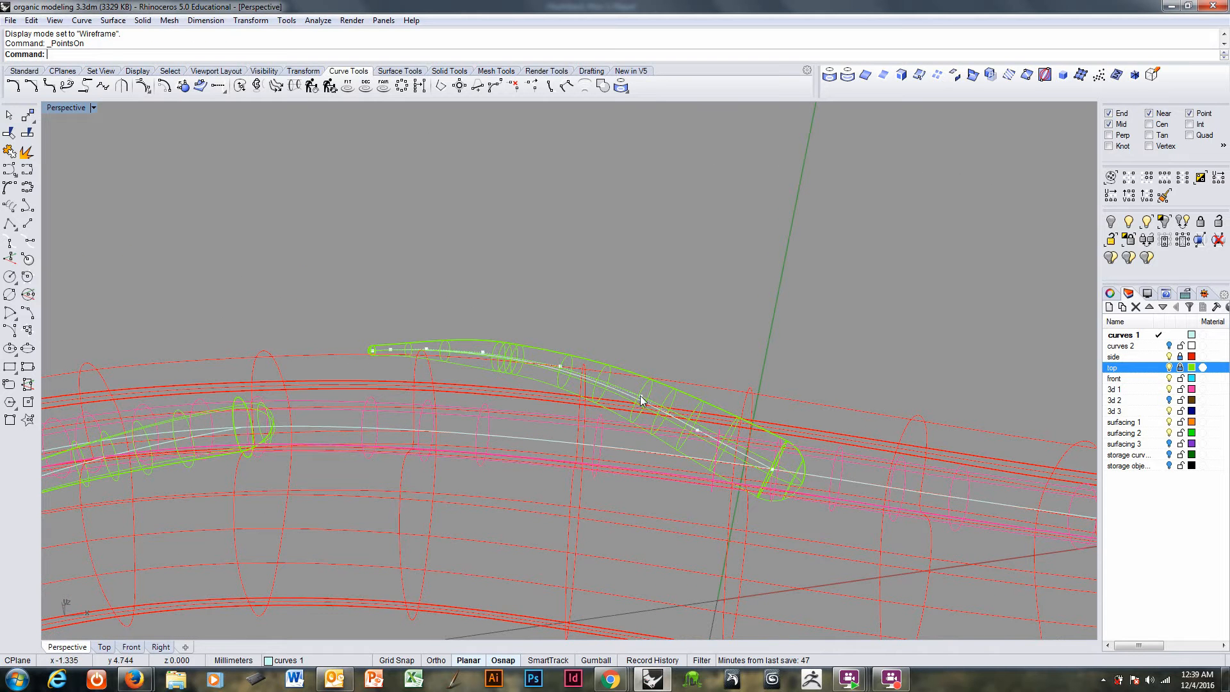
# - Switch the Perspective view to Shaded display and nudge a tip-side control point of the second branch curve slightly to reshape its pipe
pyautogui.moveTo(645, 412)
pyautogui.mouseDown(button='right')
pyautogui.moveTo(672, 350)
pyautogui.moveTo(674, 439)
pyautogui.moveTo(580, 386)
pyautogui.moveTo(526, 315)
pyautogui.moveTo(675, 307)
pyautogui.mouseUp(button='right')
pyautogui.hotkey('ctrl', 'alt', 's')
pyautogui.click(531, 319)
pyautogui.write('M')
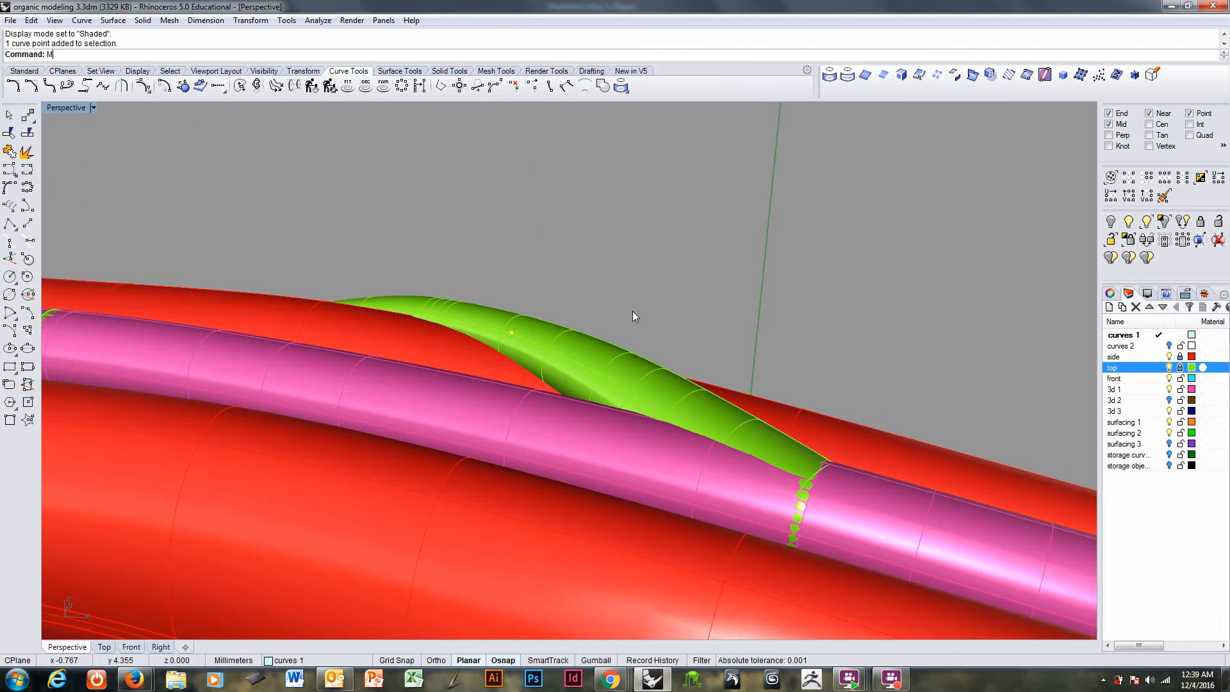
pyautogui.write('ove')
pyautogui.press('Return')
pyautogui.click(631, 313)
pyautogui.click(631, 312)
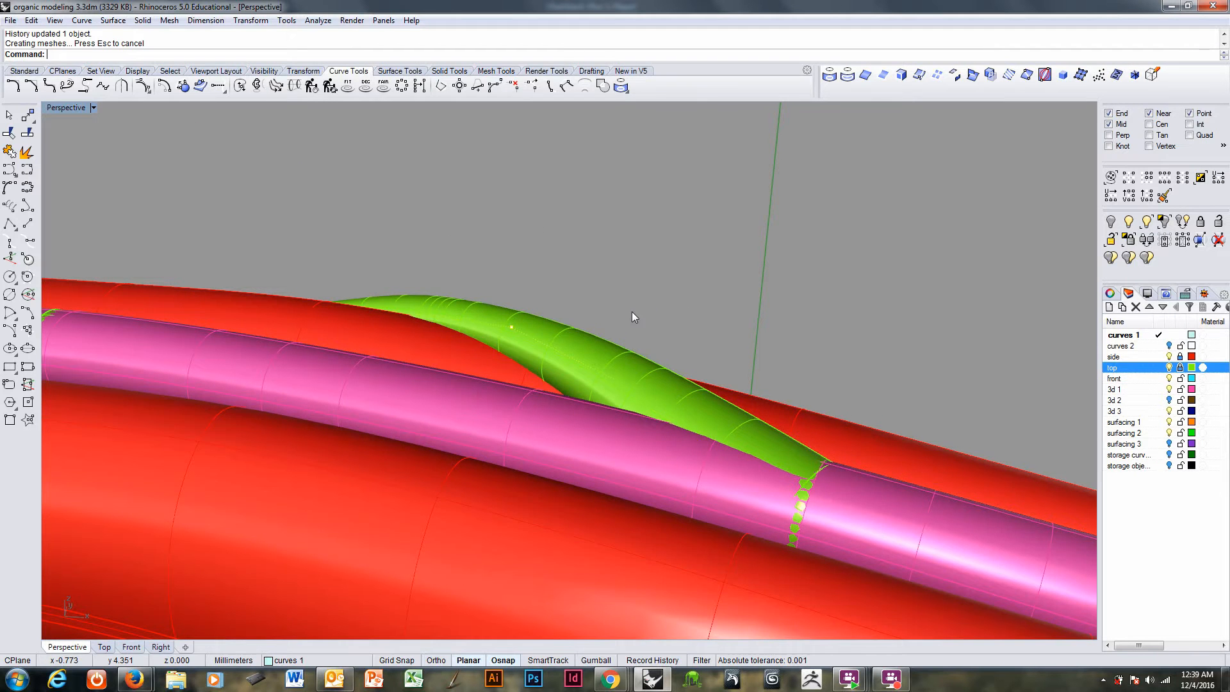
# - Nudge the same control point of the second branch curve again, refining how its tapered pipe sits against the body
pyautogui.moveTo(630, 309); pyautogui.dragTo(735, 504, button='right')
pyautogui.keyDown('ctrl'); pyautogui.moveTo(753, 423); pyautogui.dragTo(732, 186, button='right'); pyautogui.keyUp('ctrl')
pyautogui.write('M')
pyautogui.press('Return')
pyautogui.click(732, 185)
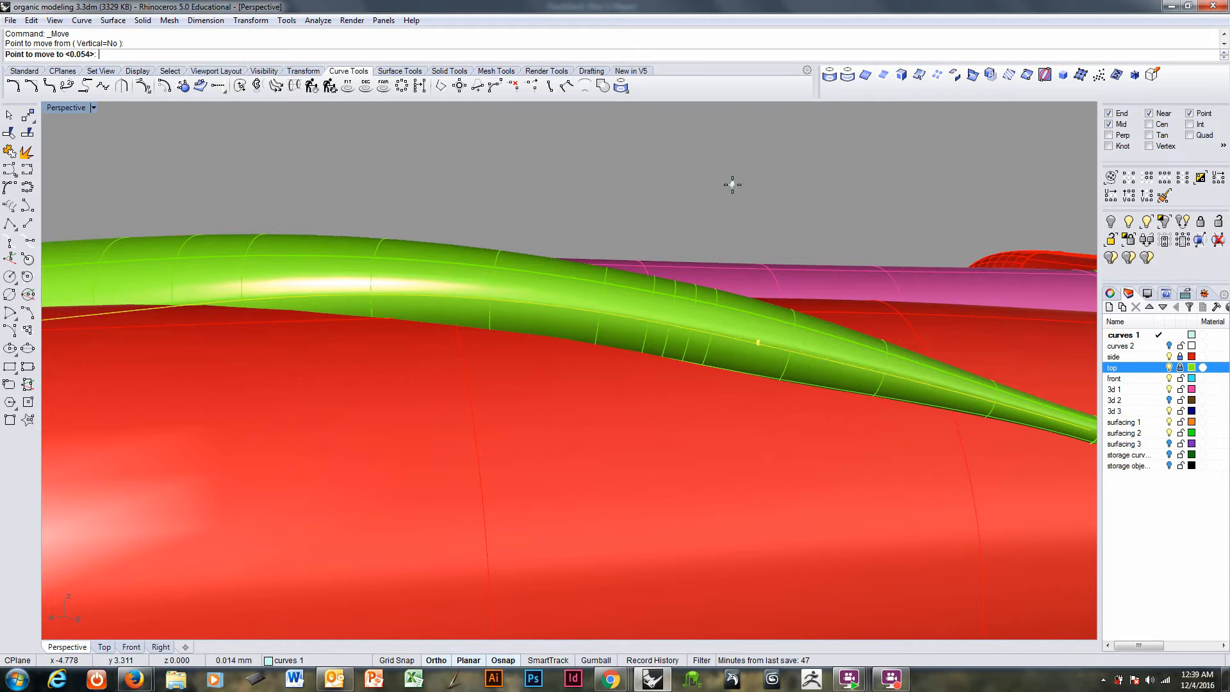
pyautogui.click(732, 187)
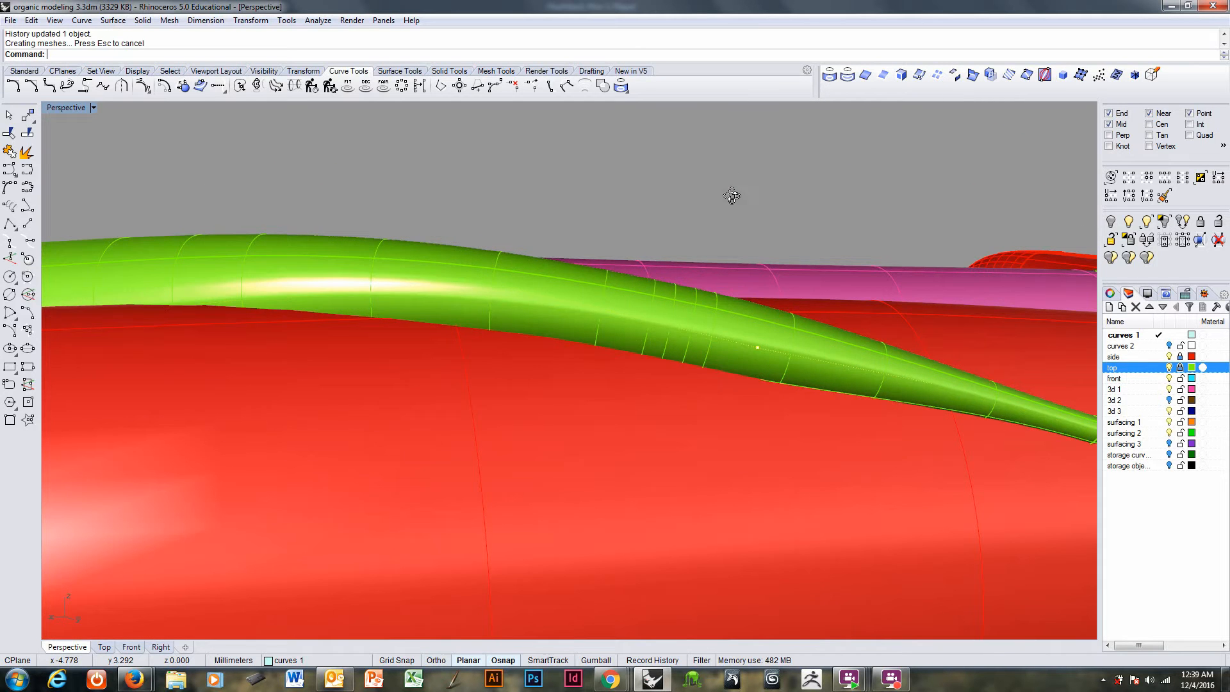
pyautogui.moveTo(731, 192); pyautogui.dragTo(659, 234, button='right')
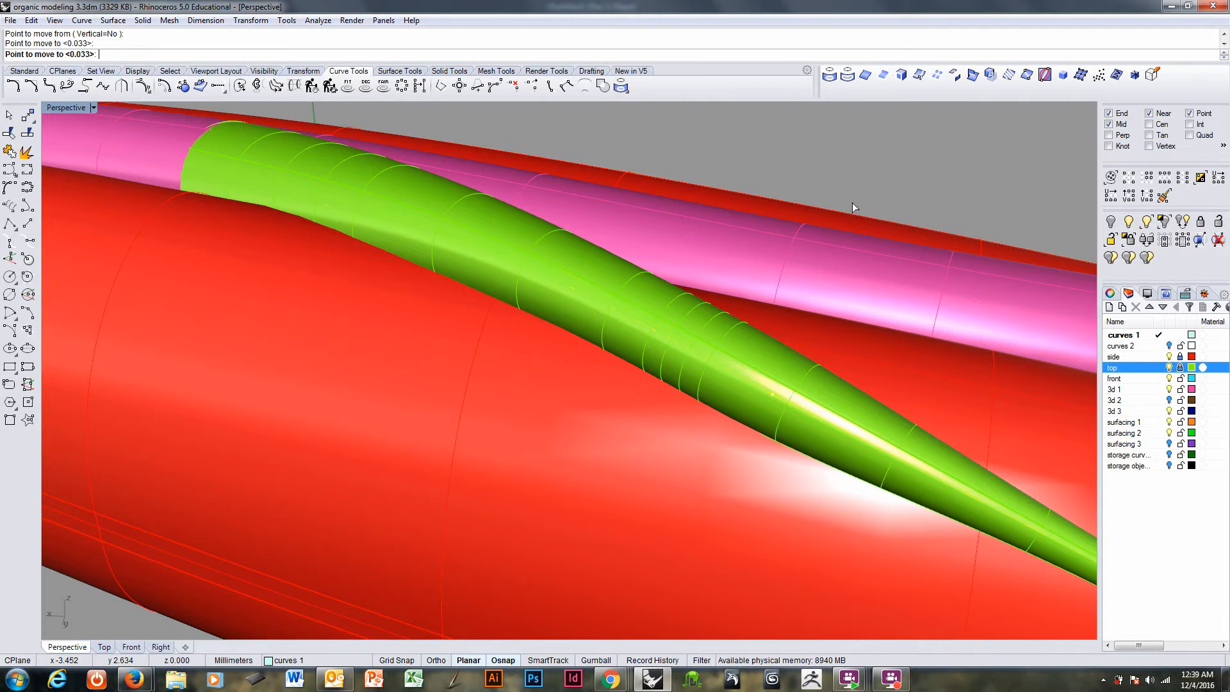
# - Hide the side layer to isolate the groove and branch pipes, and unlock the top layer
pyautogui.moveTo(853, 202); pyautogui.dragTo(890, 357, button='right')
pyautogui.scroll(-5, 890, 357)
pyautogui.moveTo(667, 325); pyautogui.dragTo(665, 352, button='right')
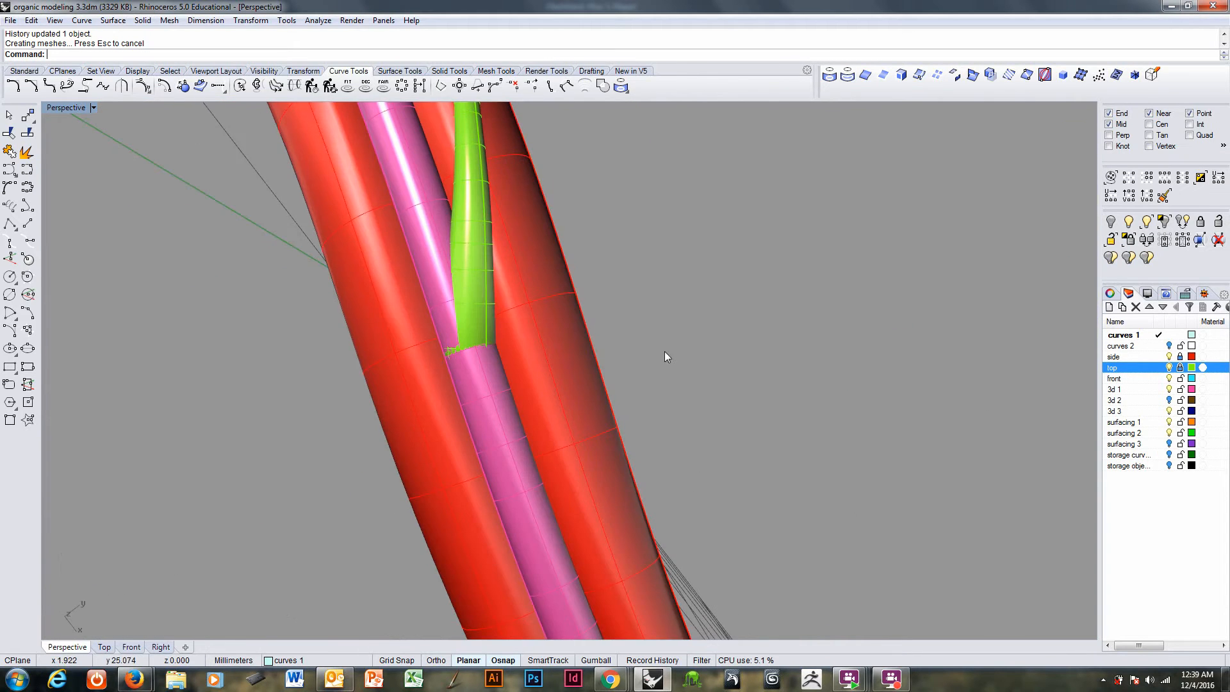
pyautogui.keyDown('ctrl'); pyautogui.moveTo(530, 279); pyautogui.dragTo(655, 369, button='right'); pyautogui.keyUp('ctrl')
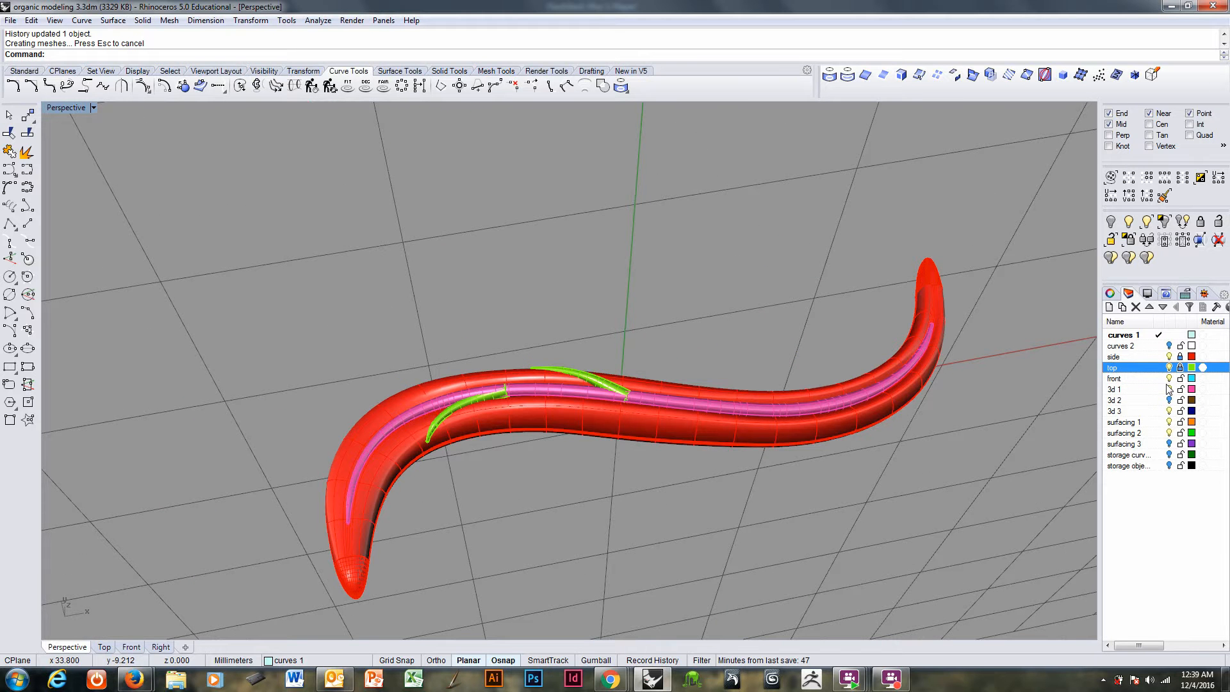
pyautogui.click(1169, 357)
pyautogui.scroll(5, 588, 363)
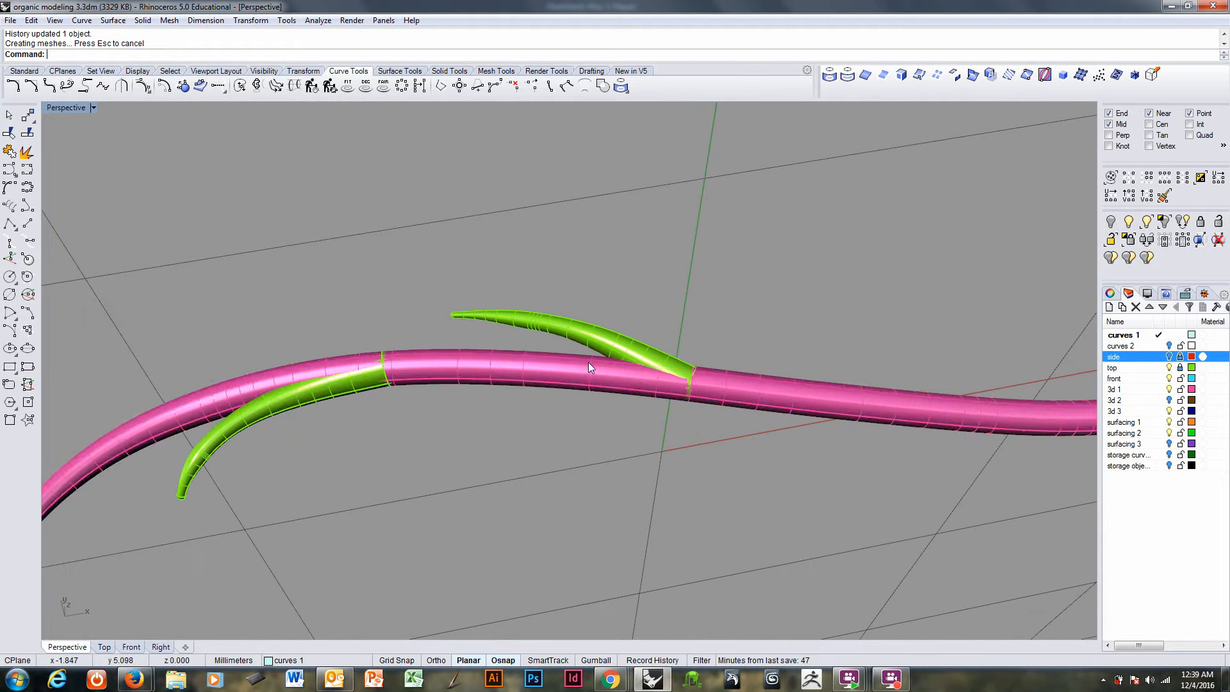
pyautogui.click(593, 356)
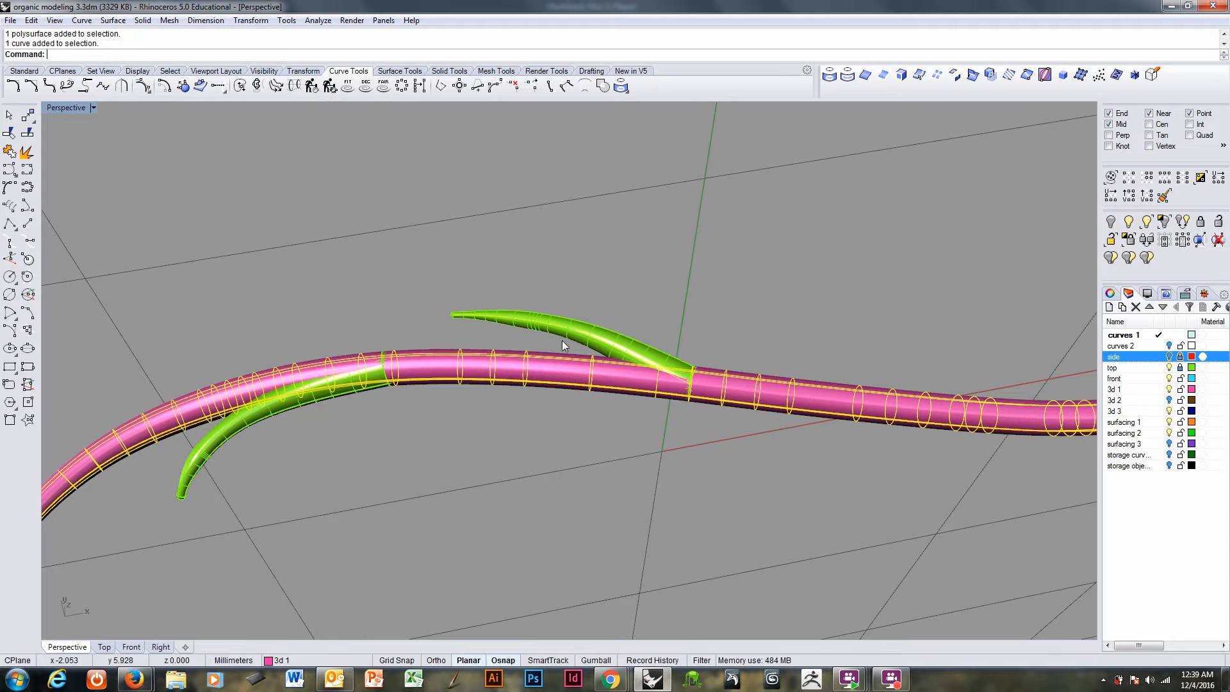
pyautogui.click(468, 380)
pyautogui.click(1181, 367)
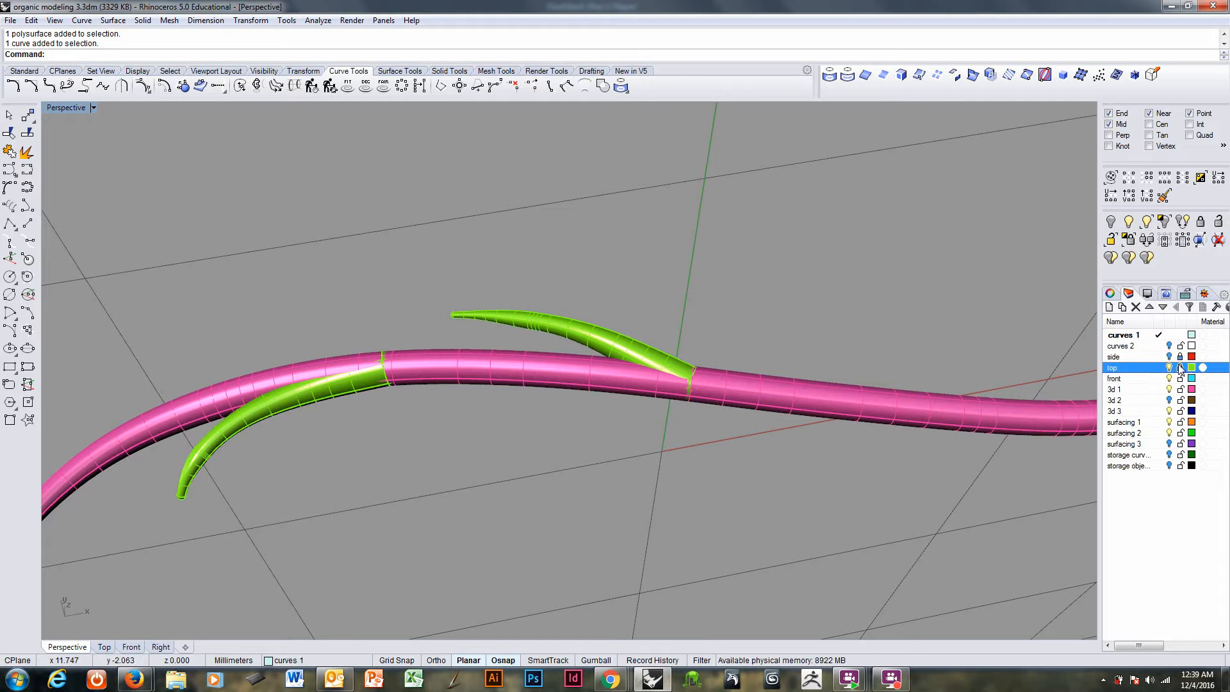
# - Try to Boolean union the groove pipe with both tapered branch pipes
pyautogui.click(580, 329)
pyautogui.keyDown('shift'); pyautogui.click(537, 385); pyautogui.keyUp('shift')
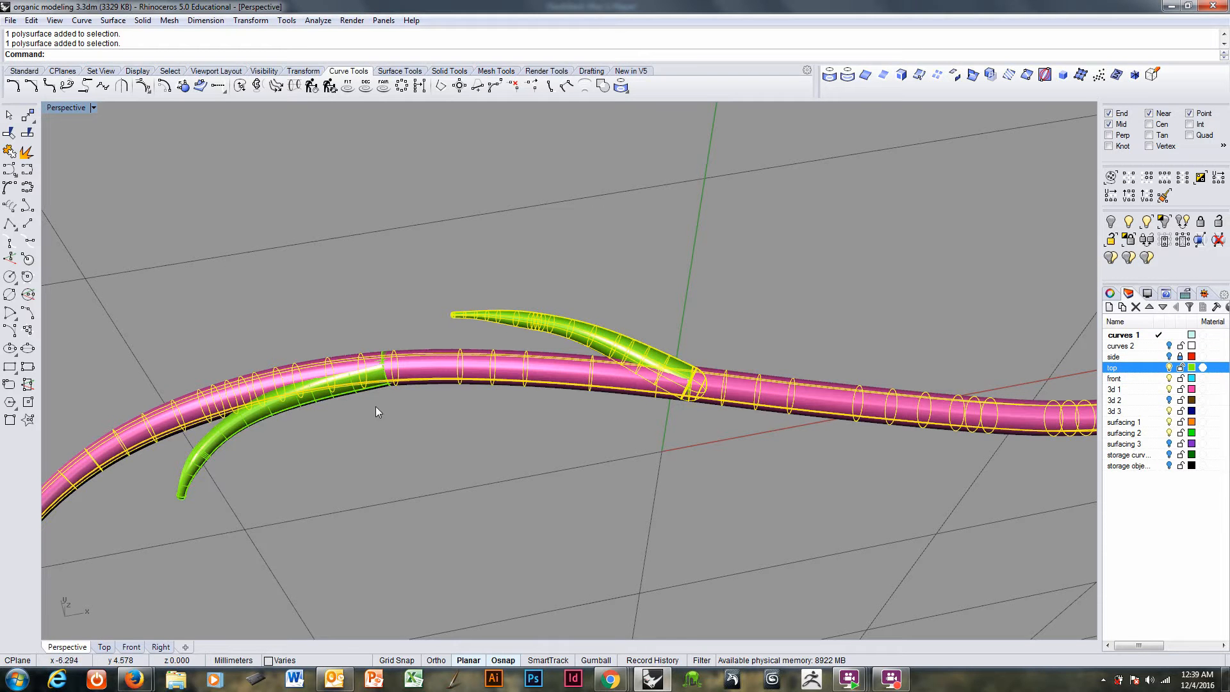
pyautogui.keyDown('shift'); pyautogui.click(353, 399); pyautogui.keyUp('shift')
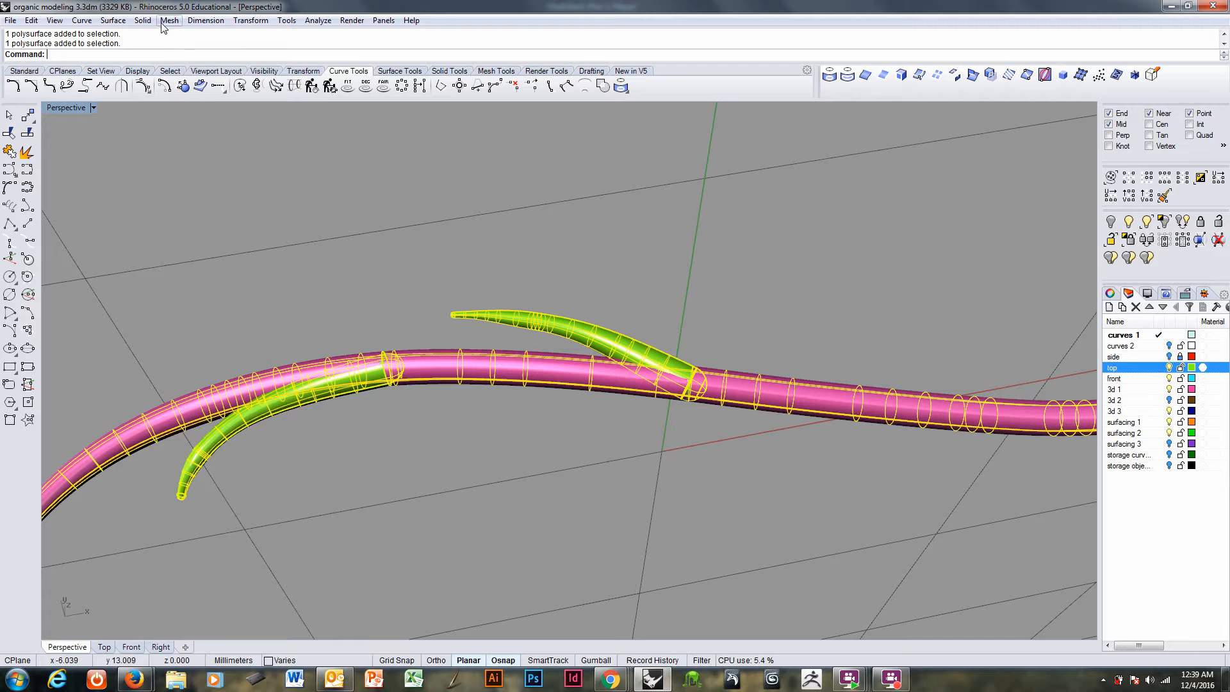
pyautogui.click(142, 20)
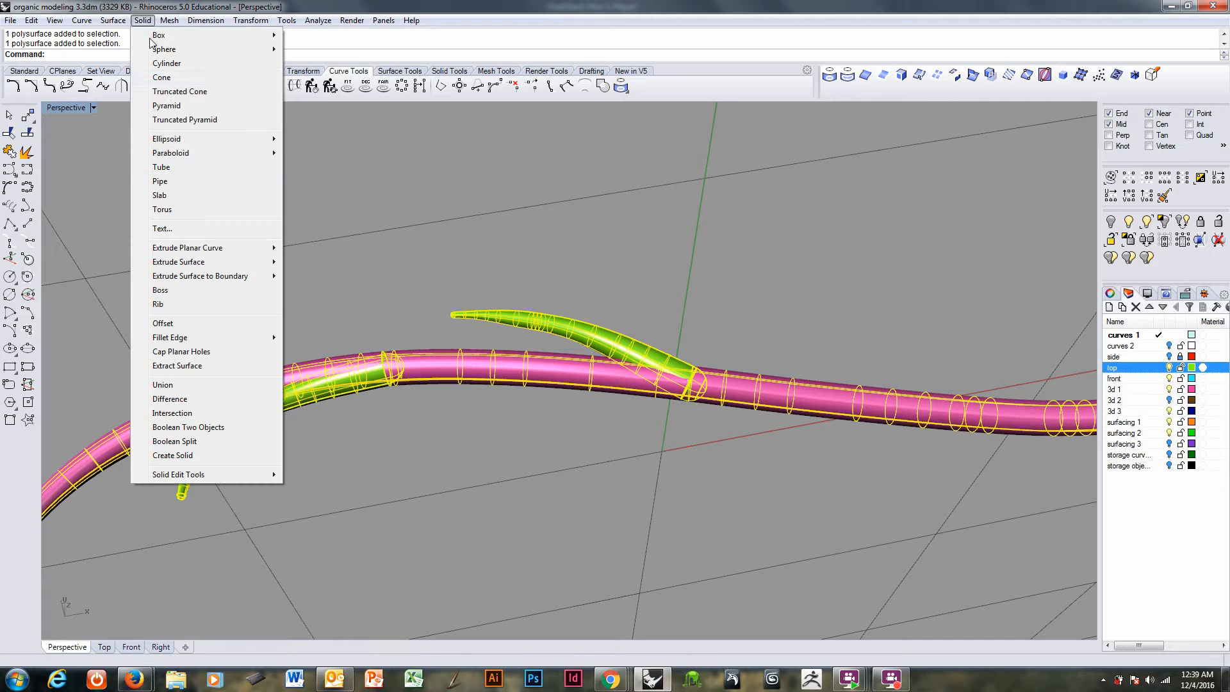
pyautogui.click(181, 385)
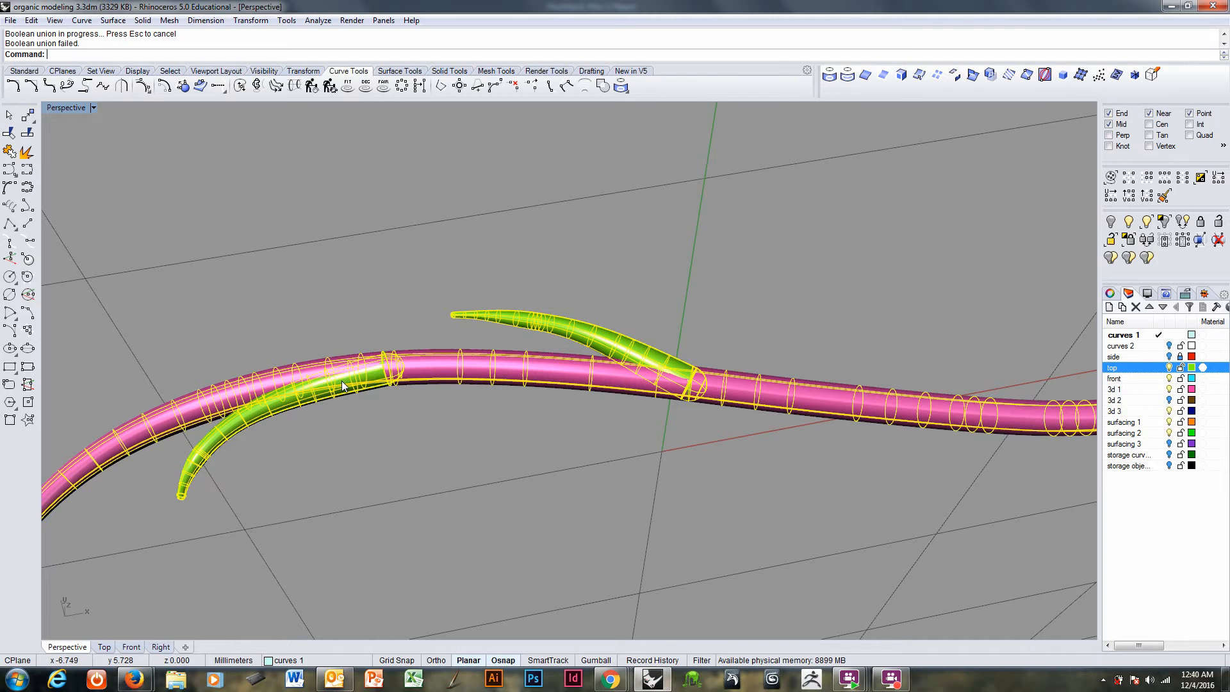
pyautogui.moveTo(462, 399); pyautogui.dragTo(464, 377, button='right')
pyautogui.press('Escape')
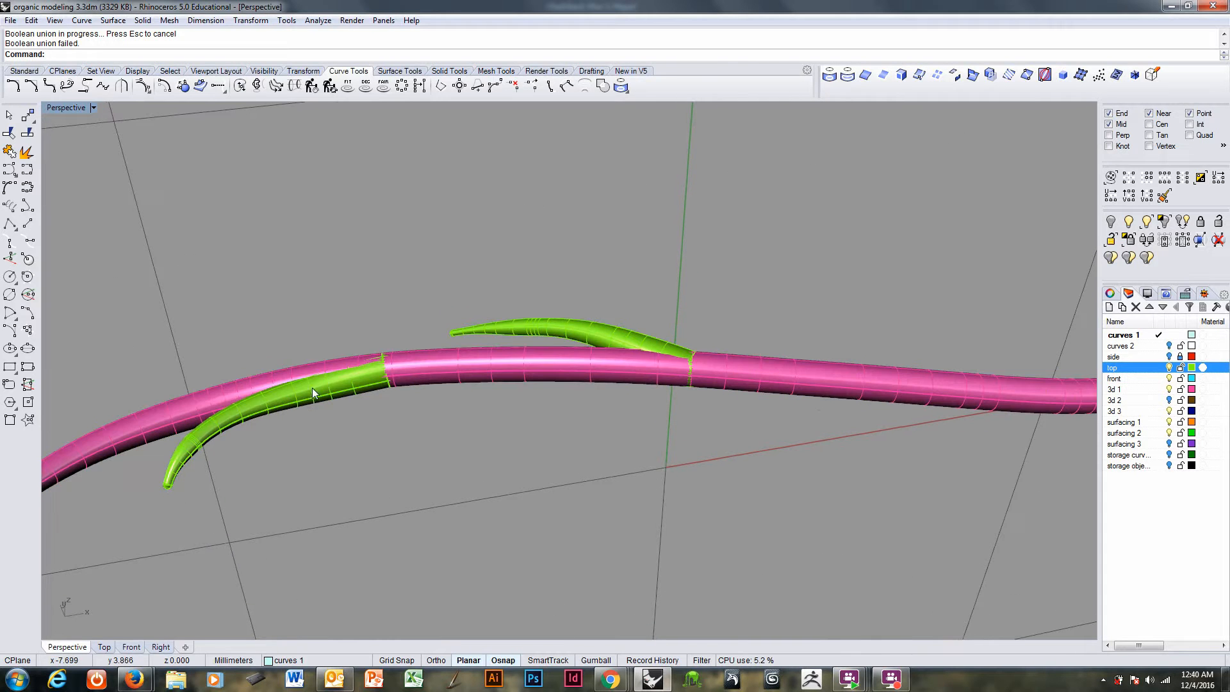
# - Move both branch pipes together 0.05 mm in the negative Y direction, accepting the broken history
pyautogui.click(336, 397)
pyautogui.keyDown('shift'); pyautogui.click(577, 336); pyautogui.keyUp('shift')
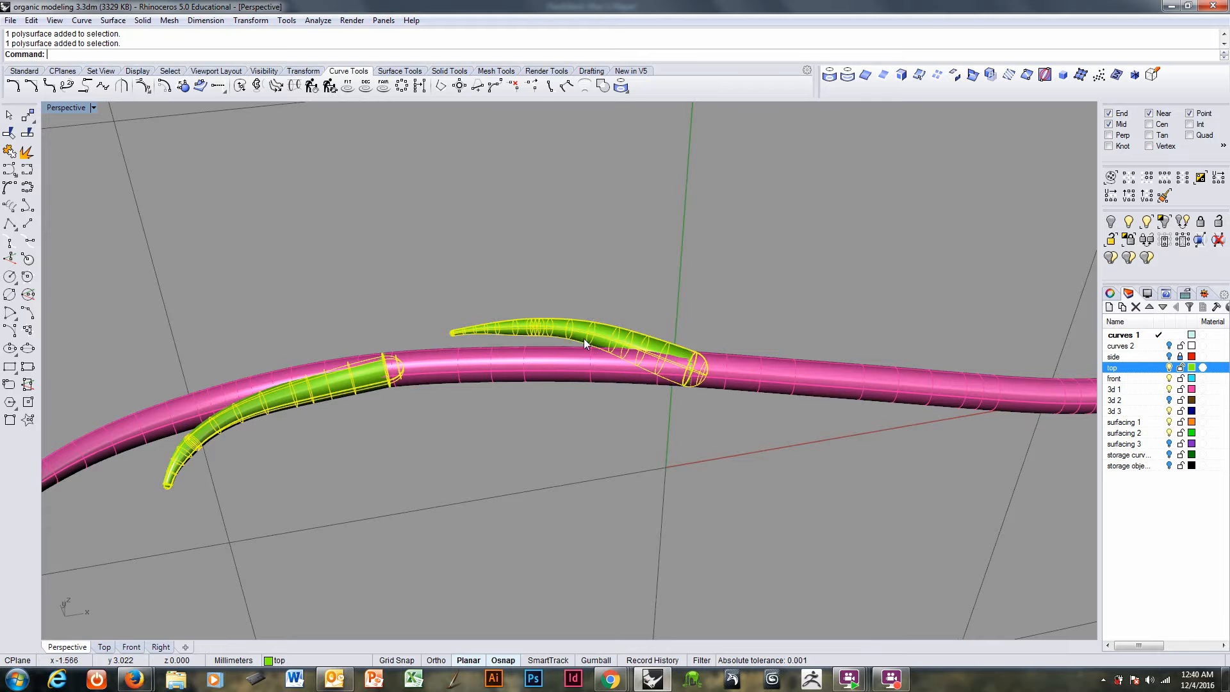
pyautogui.moveTo(584, 338); pyautogui.dragTo(544, 314, button='right')
pyautogui.write('M')
pyautogui.press('Return')
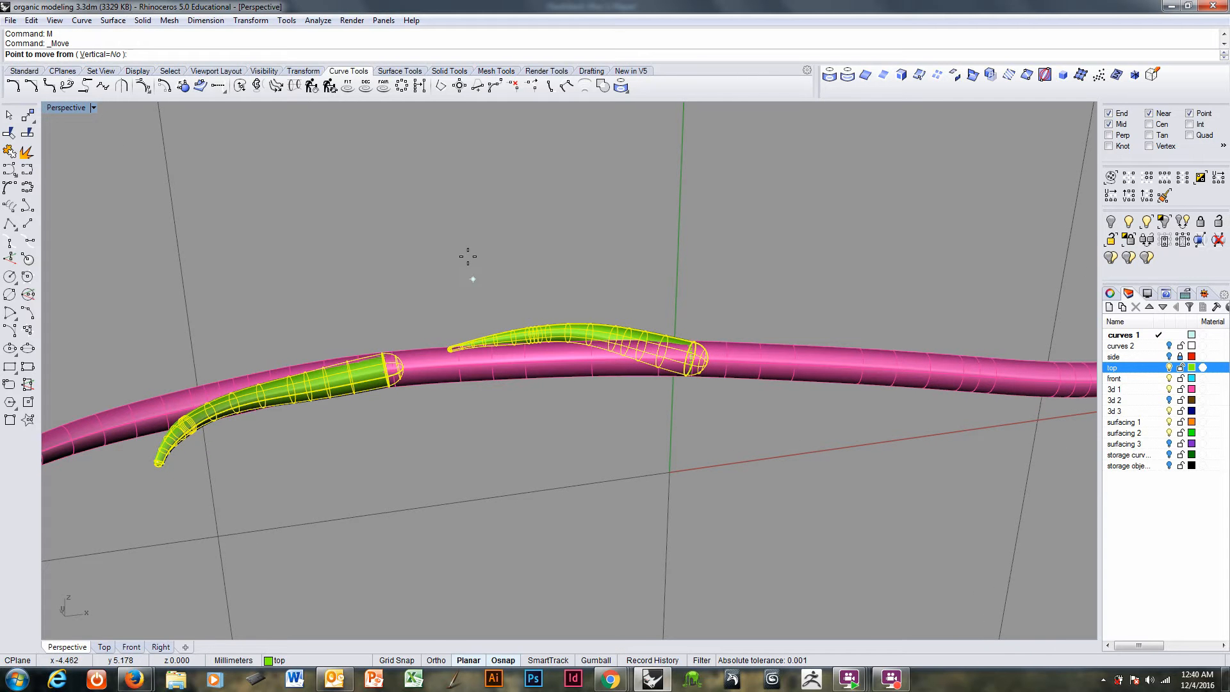
pyautogui.click(466, 239)
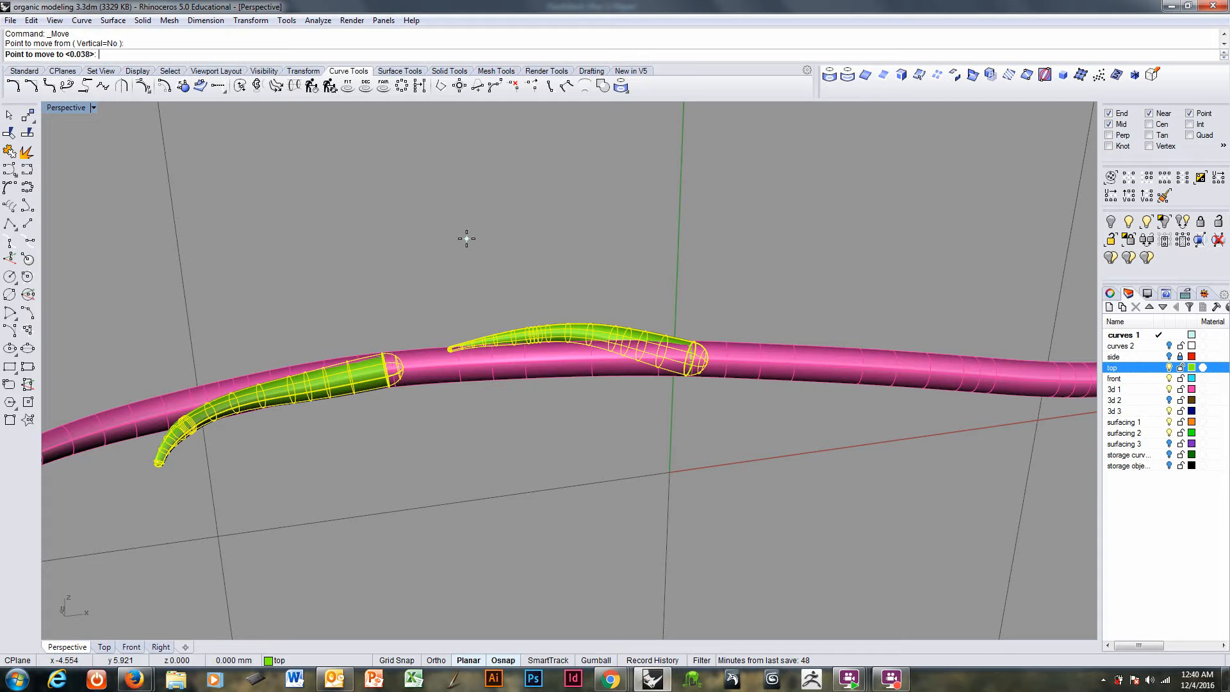
pyautogui.write('.05')
pyautogui.press('Return')
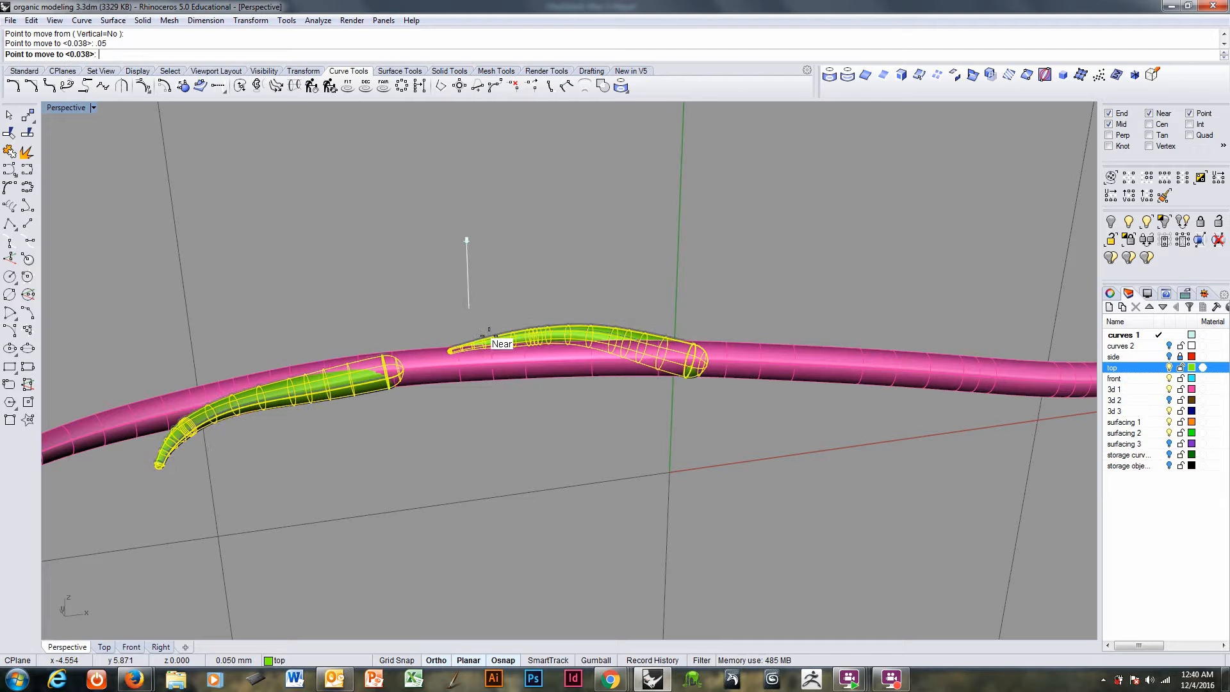
pyautogui.click(582, 542)
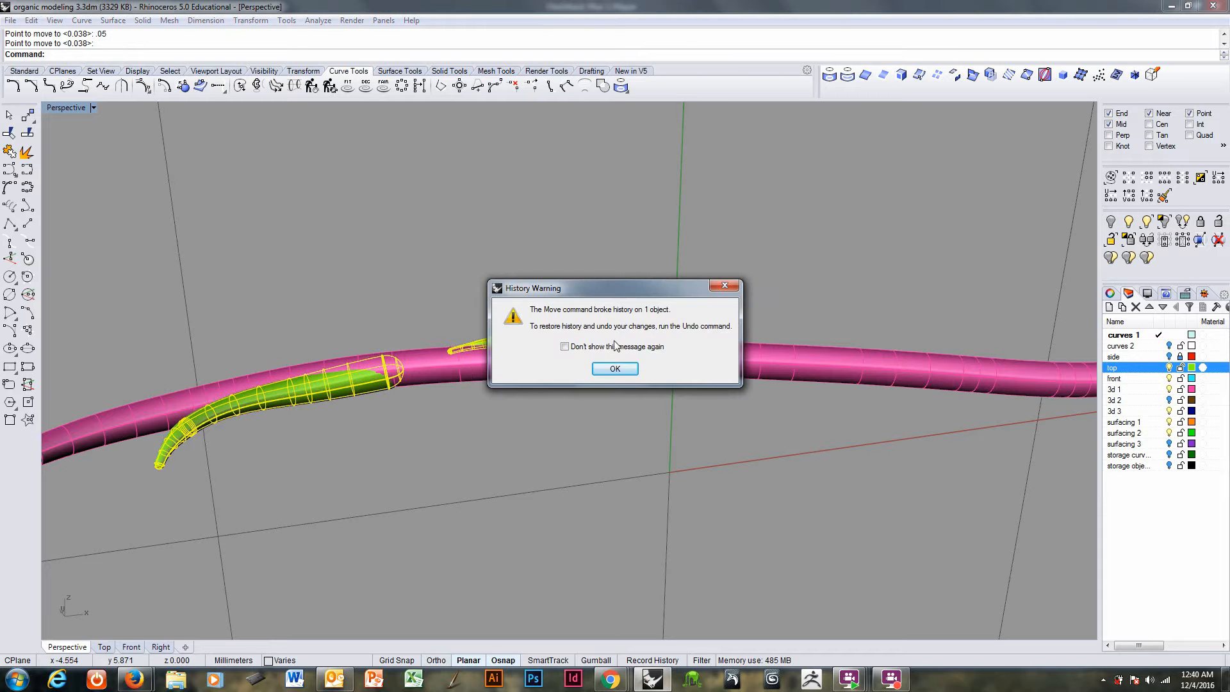
pyautogui.click(614, 375)
pyautogui.press('Escape')
# - Check the moved branch pipes against the body, then Boolean union them with the groove pipe
pyautogui.moveTo(563, 408); pyautogui.dragTo(717, 449, button='right')
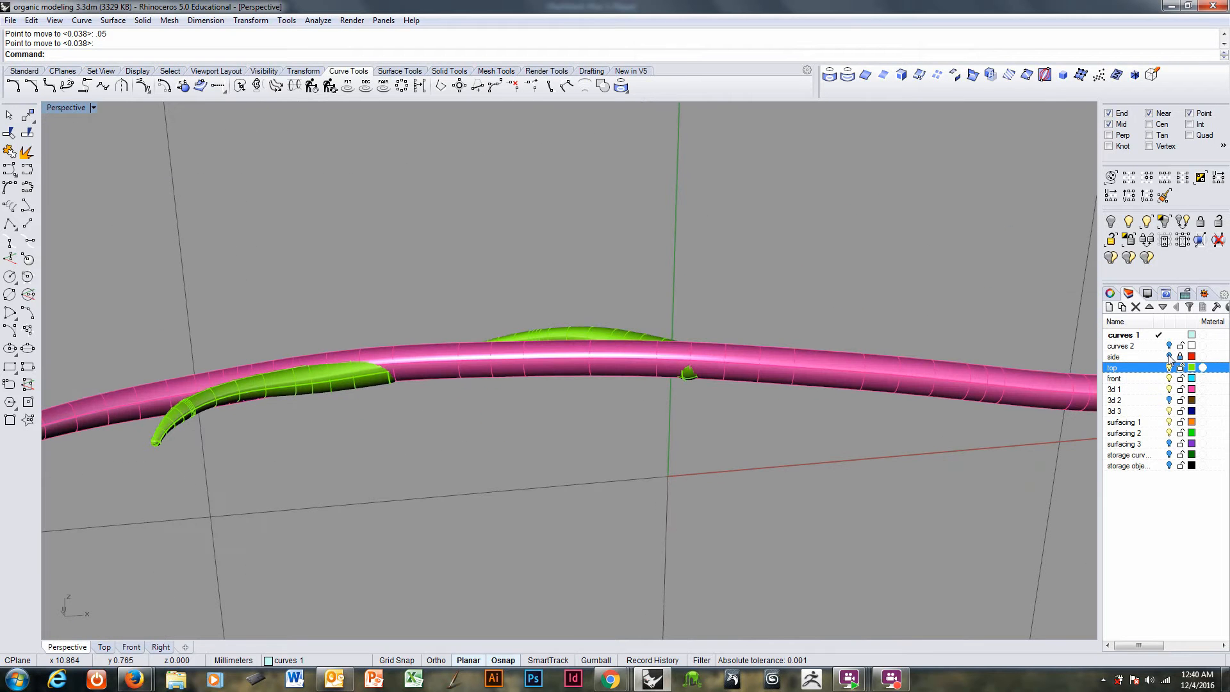
pyautogui.click(1170, 357)
pyautogui.click(1169, 357)
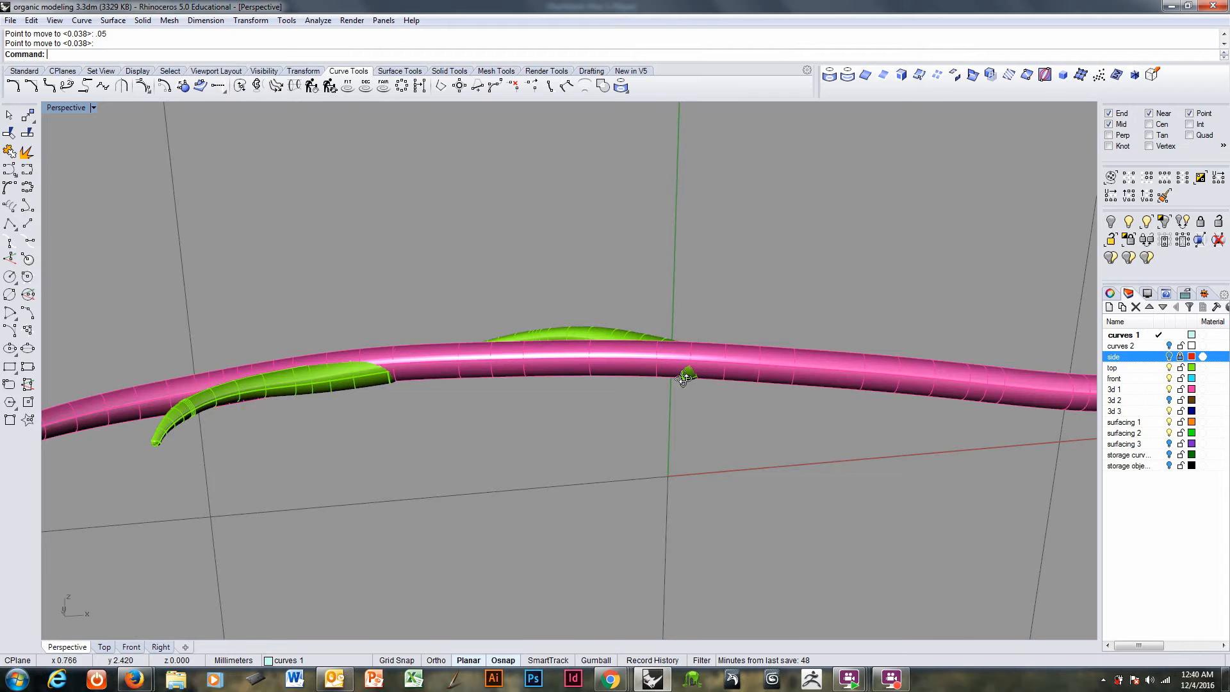
pyautogui.moveTo(685, 378); pyautogui.dragTo(737, 462, button='right')
pyautogui.rightClick(371, 57)
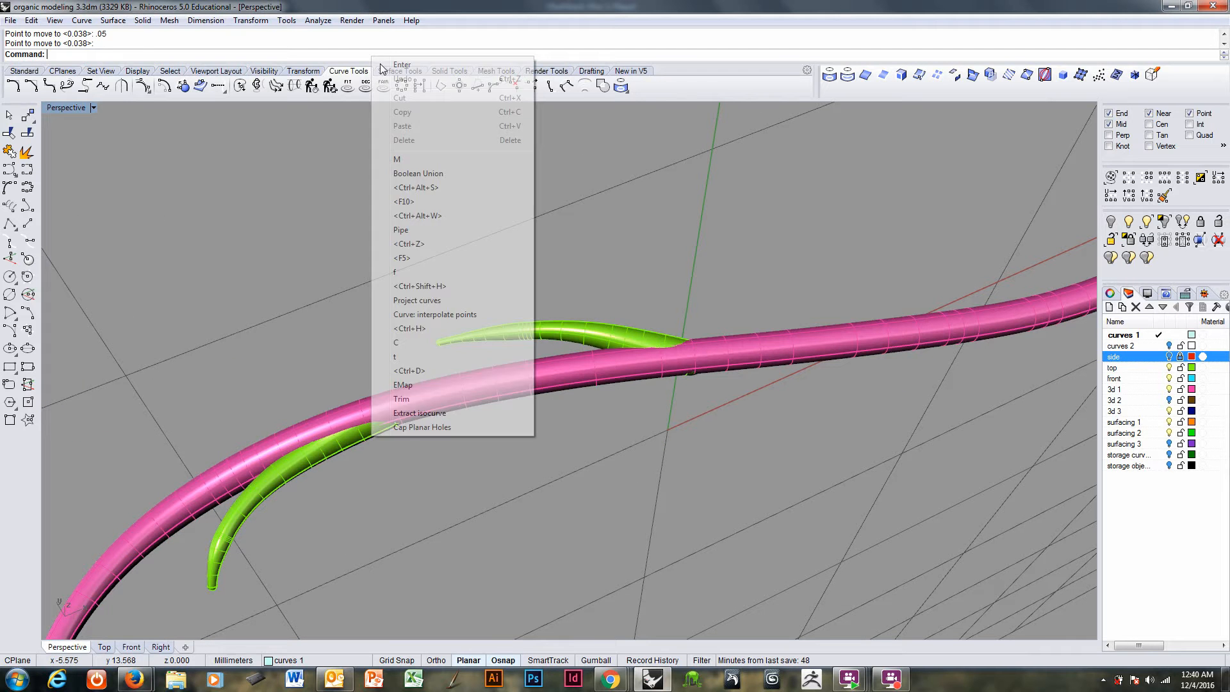
pyautogui.click(442, 174)
pyautogui.click(593, 370)
pyautogui.click(590, 334)
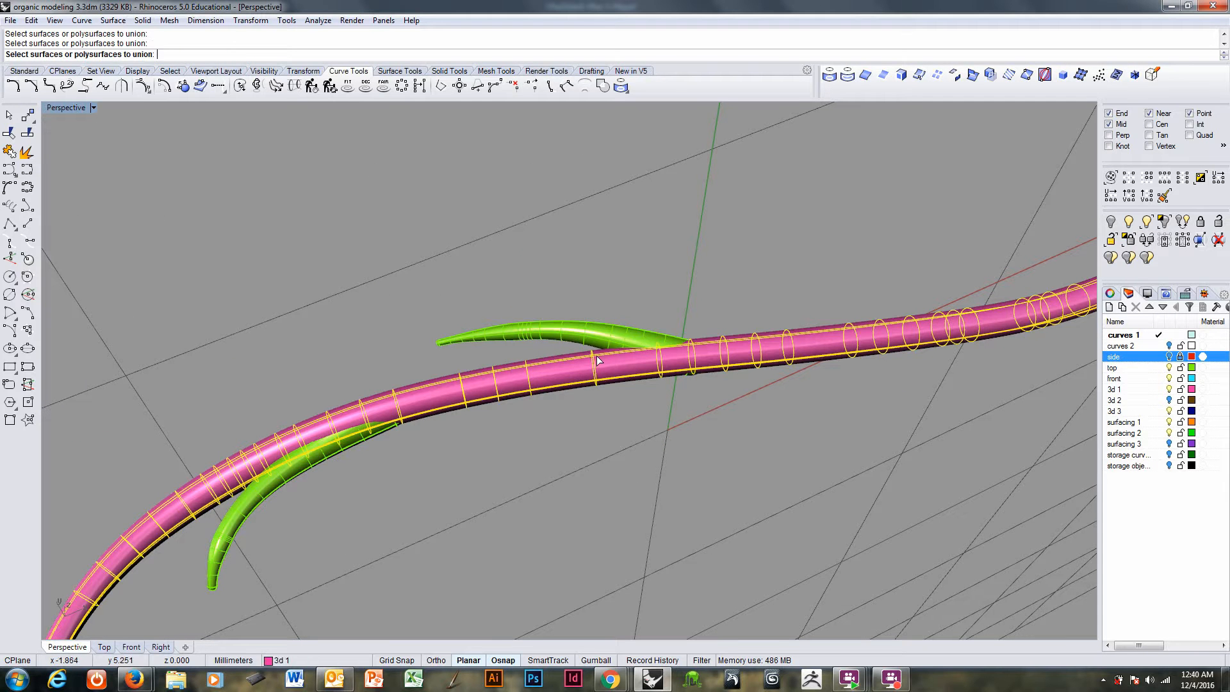
pyautogui.click(346, 442)
pyautogui.press('Return')
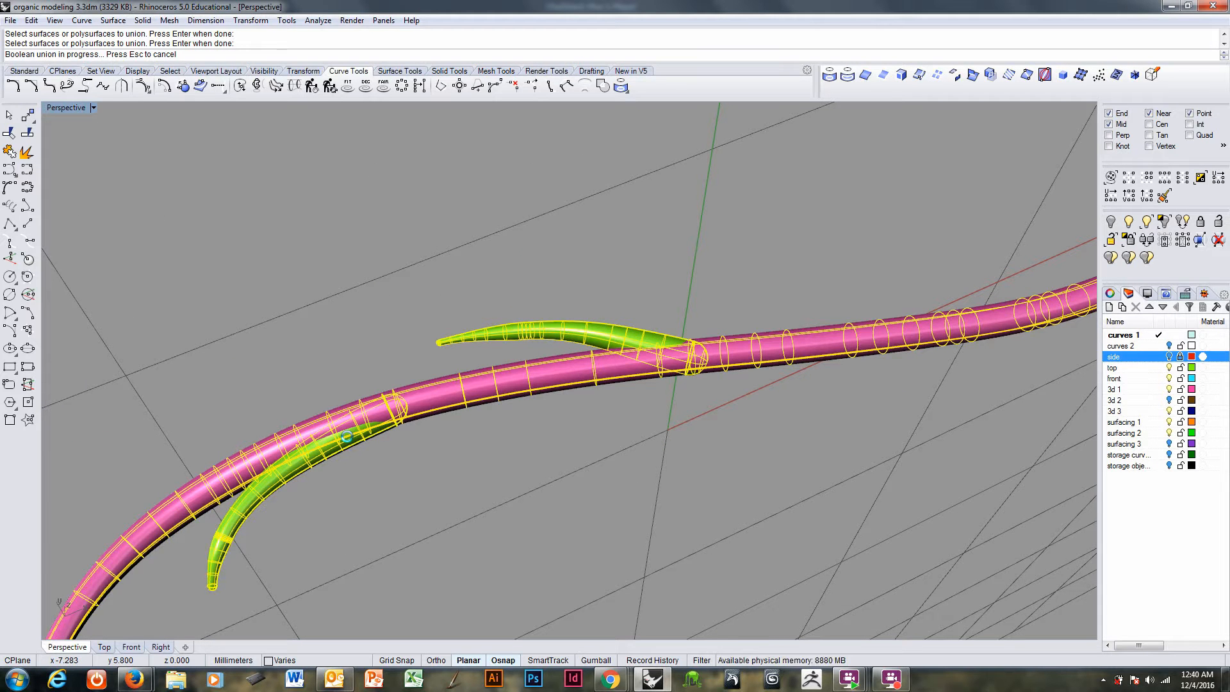
# - Show the side layer again and unlock it
pyautogui.moveTo(478, 391); pyautogui.dragTo(924, 353, button='right')
pyautogui.click(1169, 357)
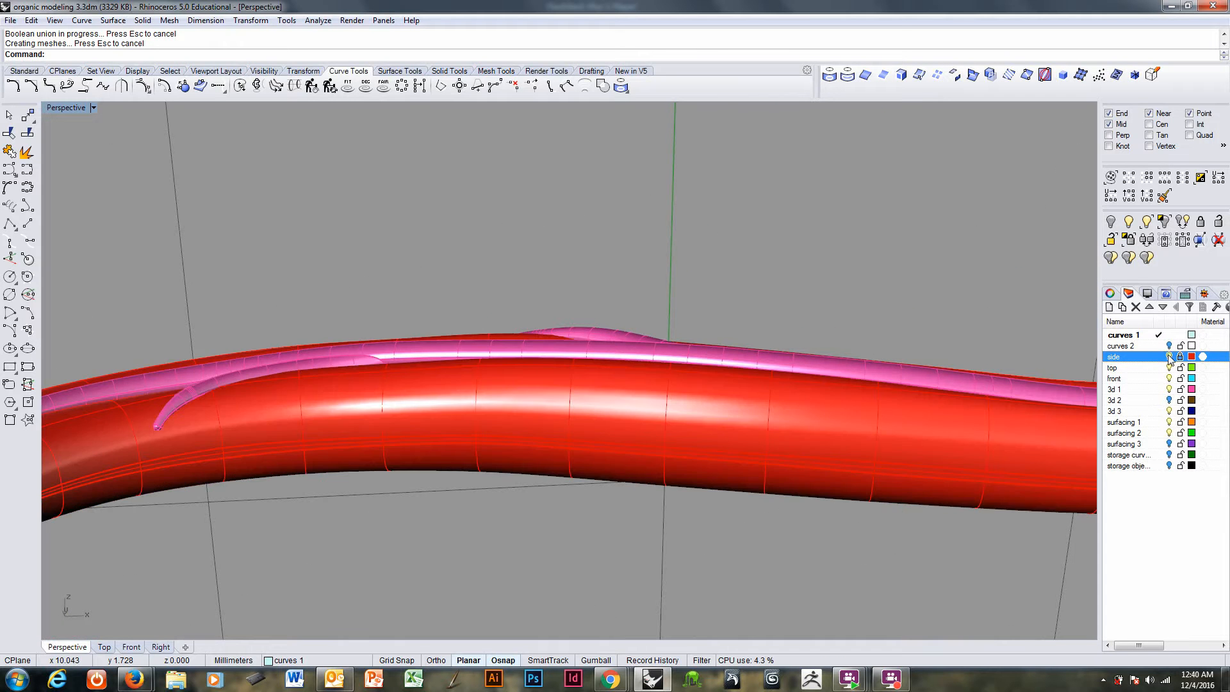
pyautogui.moveTo(740, 370); pyautogui.dragTo(679, 433, button='right')
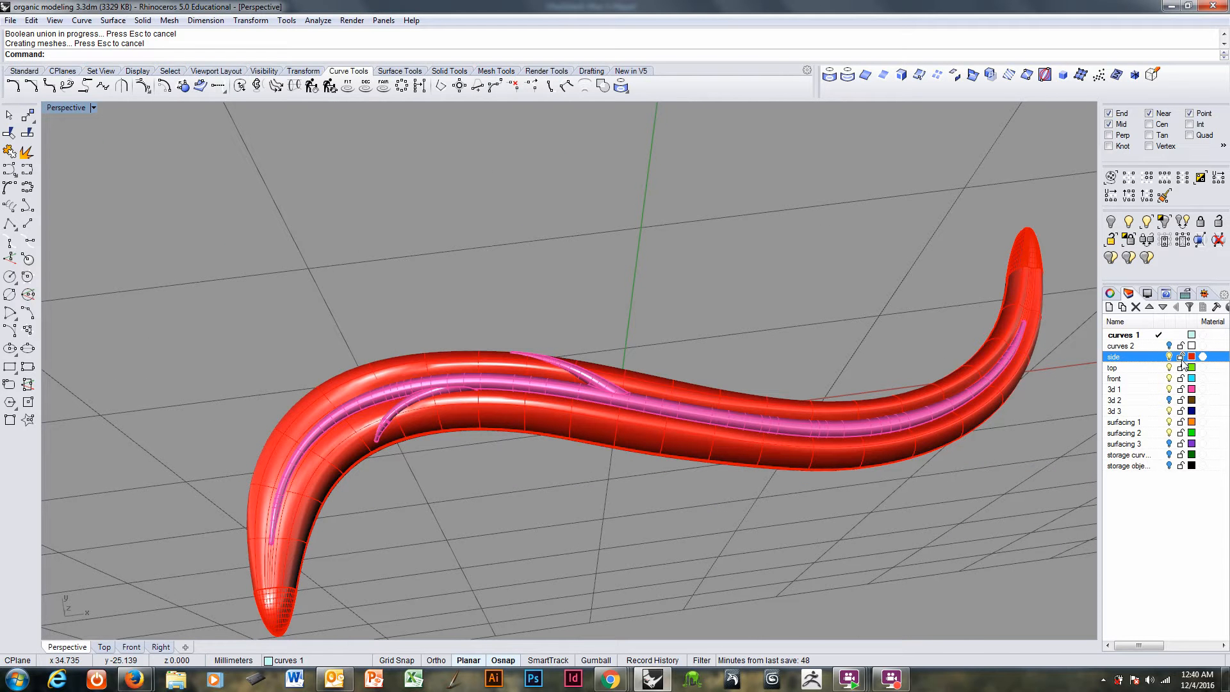
# - Preview the body and united pipe with the space needle environment map using EMap, examining how the reflections flow over the details
pyautogui.click(703, 456)
pyautogui.keyDown('shift'); pyautogui.click(694, 417); pyautogui.keyUp('shift')
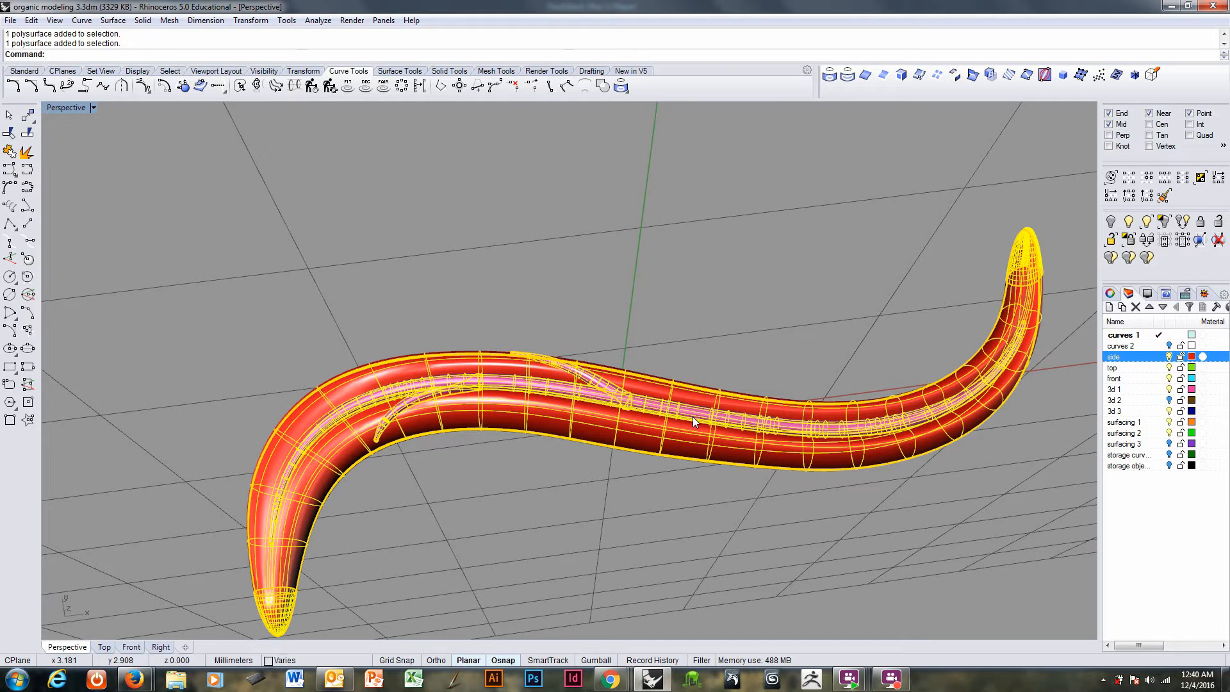
pyautogui.write('emap')
pyautogui.press('Return')
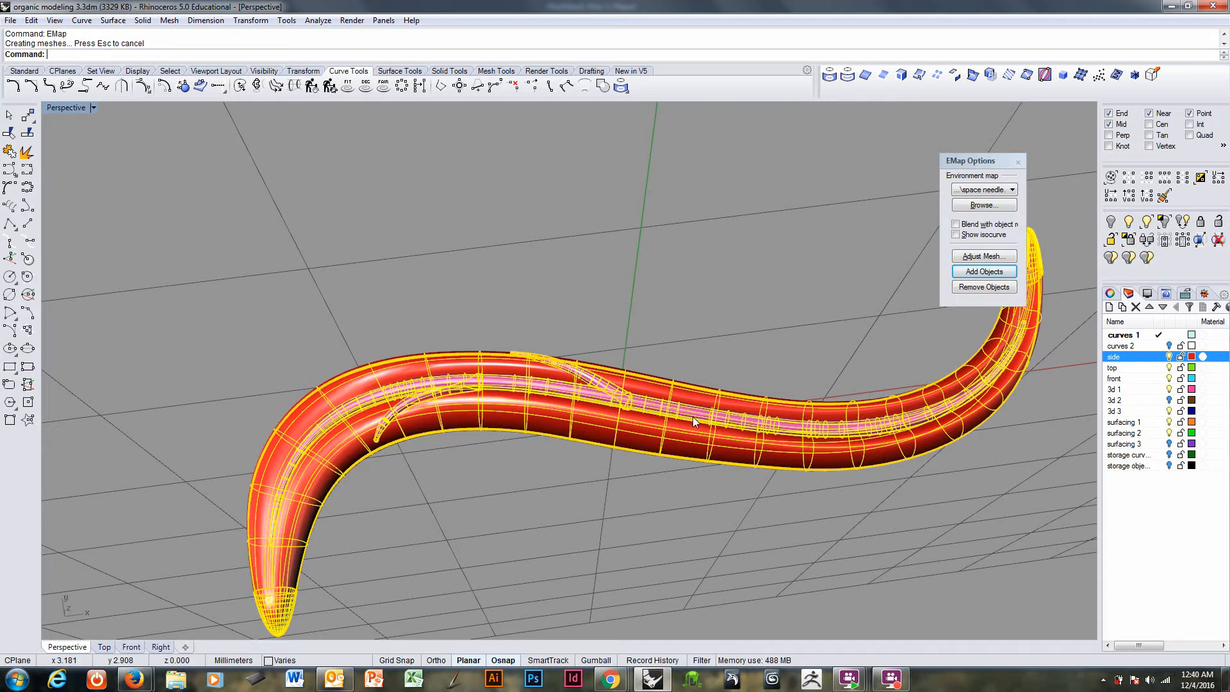
pyautogui.press('Escape')
pyautogui.moveTo(690, 355); pyautogui.dragTo(567, 349, button='right')
pyautogui.click(1018, 162)
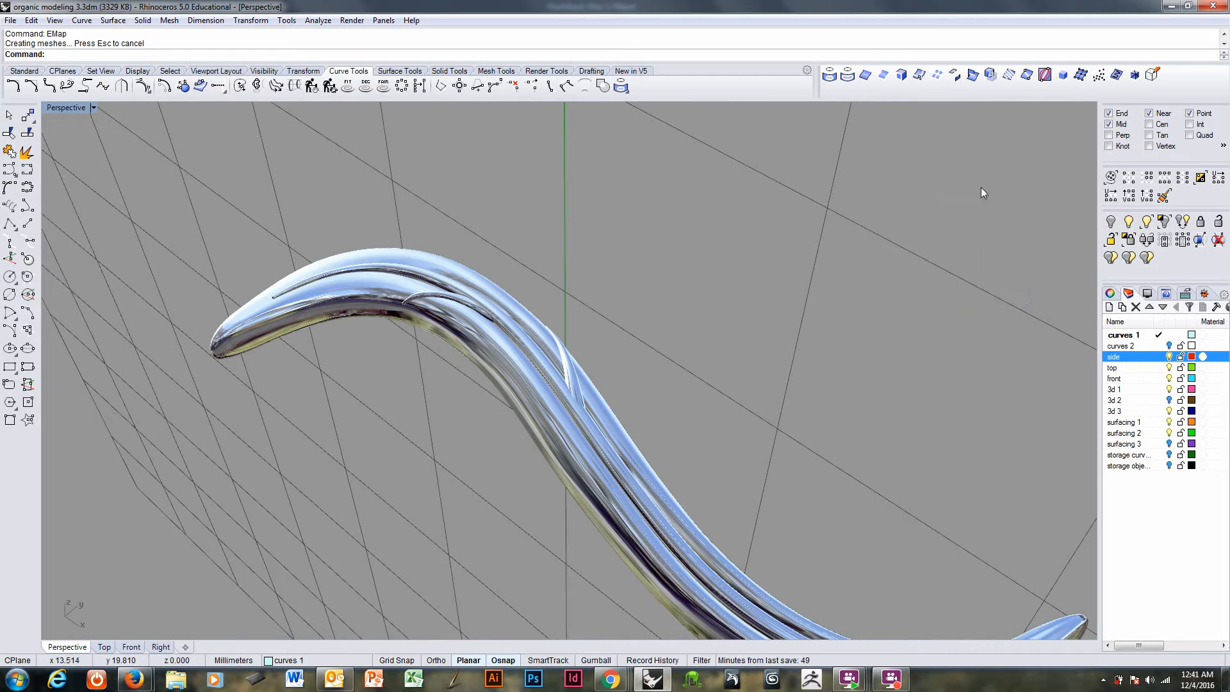
pyautogui.moveTo(693, 397)
pyautogui.mouseDown(button='right')
pyautogui.moveTo(715, 388)
pyautogui.moveTo(686, 432)
pyautogui.mouseUp(button='right')
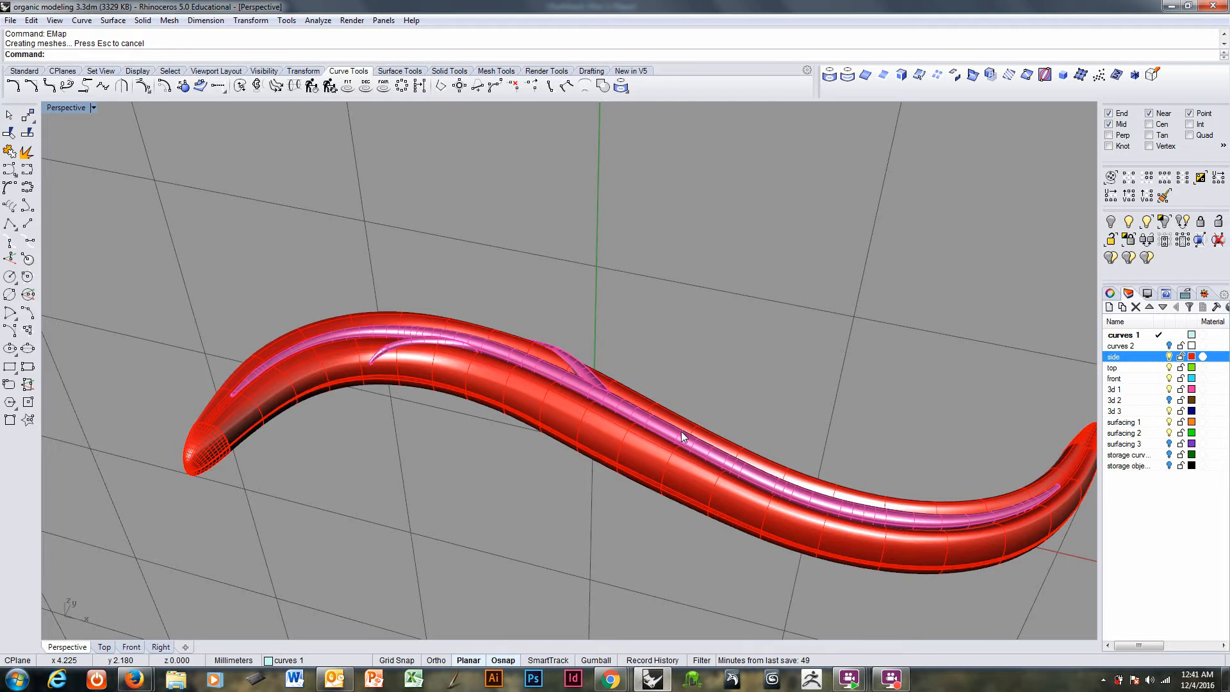
# - Copy the united groove and branch pipe to the clipboard
pyautogui.click(602, 400)
pyautogui.scroll(4, 592, 405)
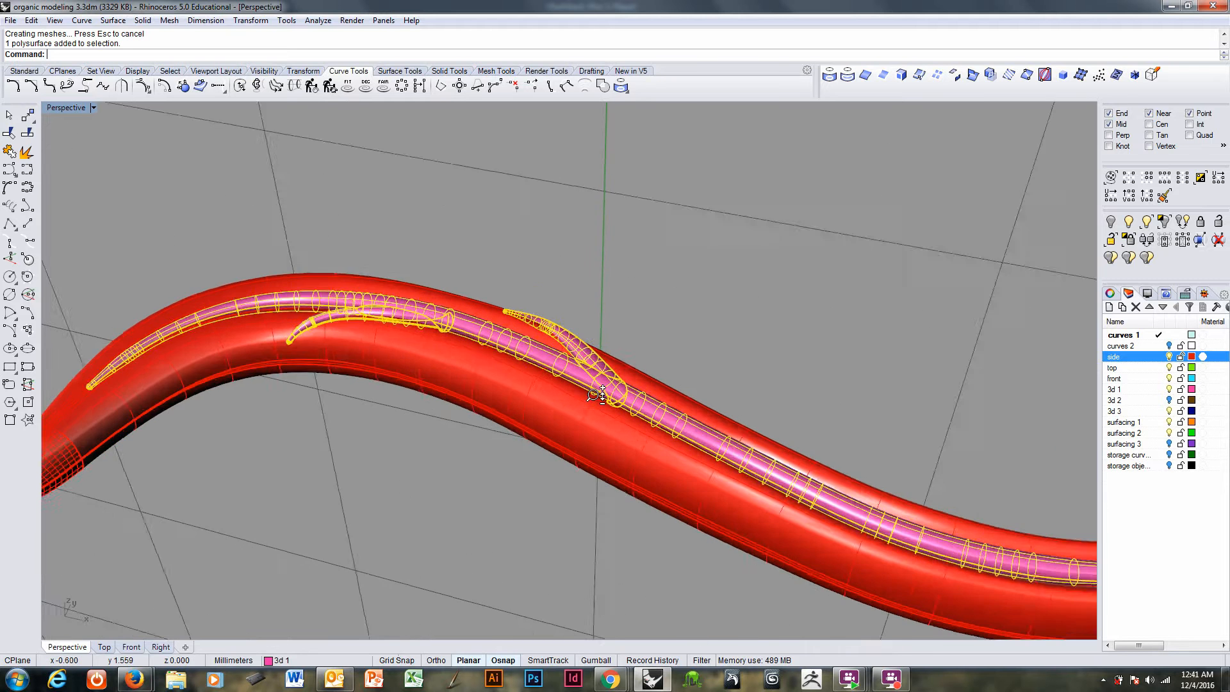
pyautogui.moveTo(598, 394)
pyautogui.mouseDown(button='right')
pyautogui.moveTo(578, 457)
pyautogui.moveTo(597, 387)
pyautogui.mouseUp(button='right')
pyautogui.hotkey('ctrl', 'c')
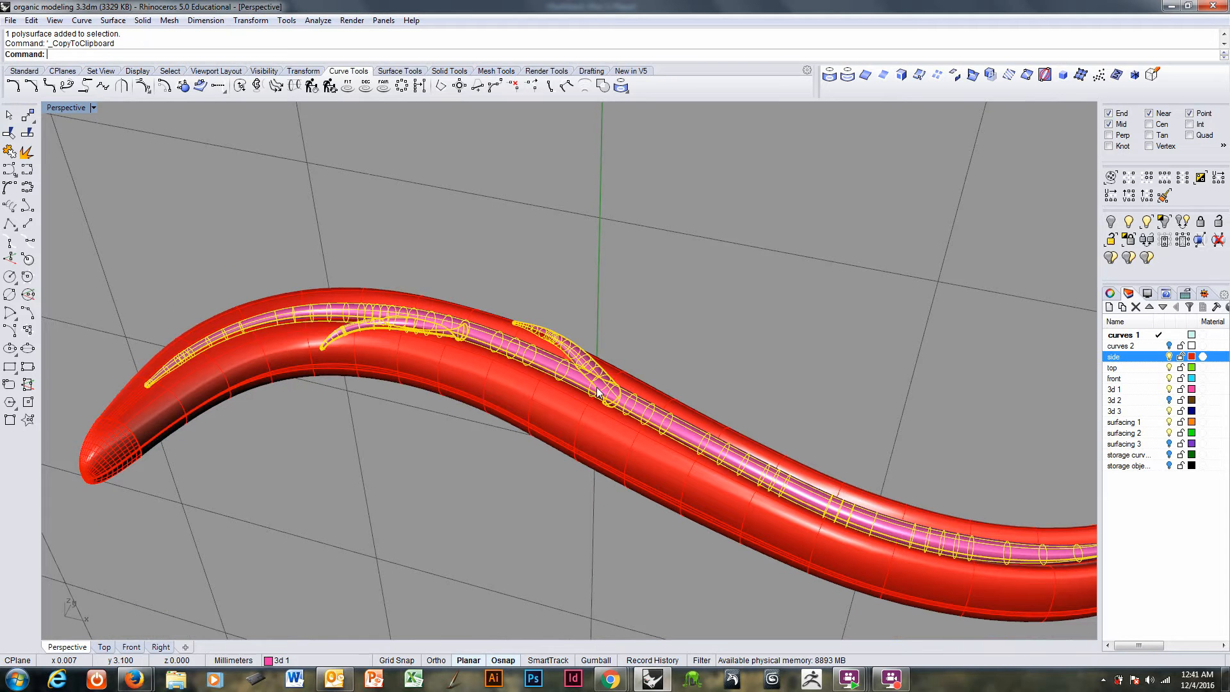
# - Undo the side layer's unlocking and visibility change, then undo the Boolean union of the groove and branch pipes
pyautogui.hotkey('ctrl', 'z')
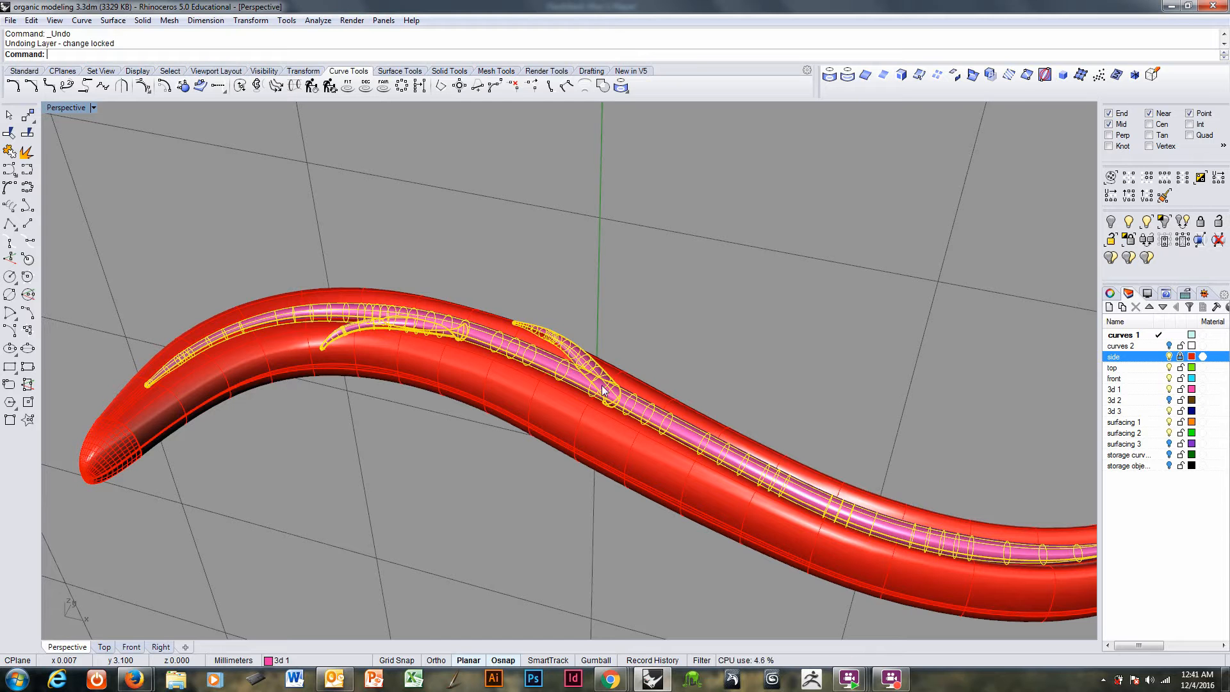
pyautogui.click(710, 355)
pyautogui.hotkey('ctrl', 'z')
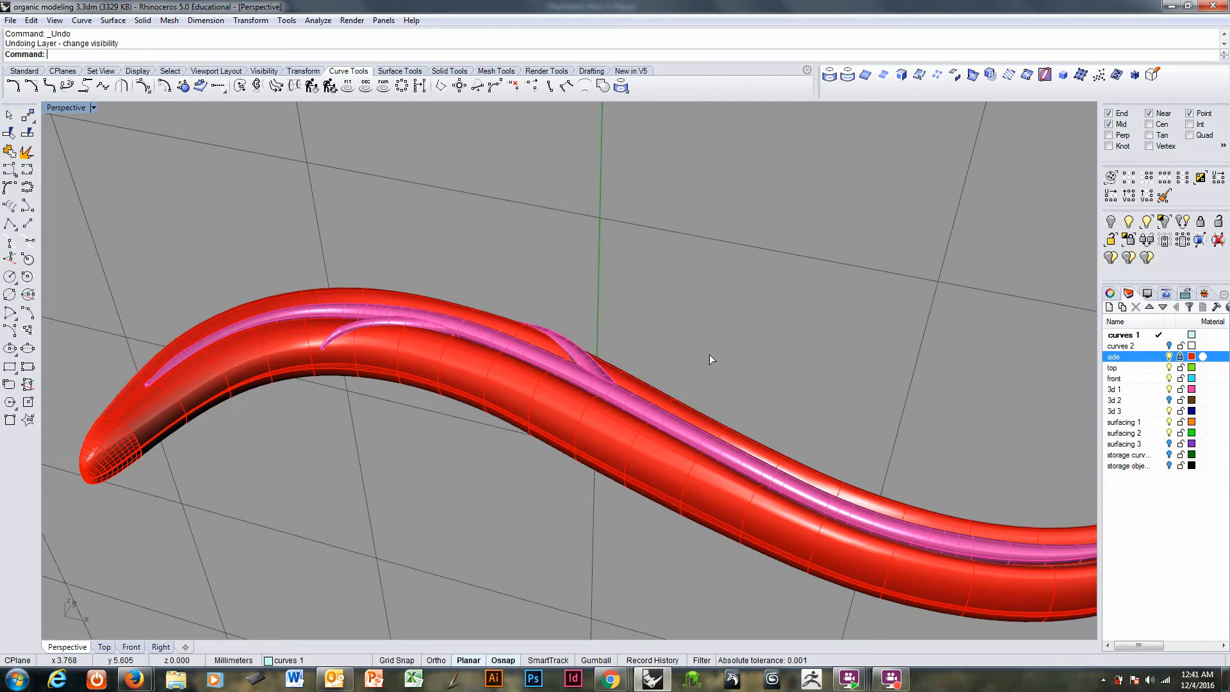
pyautogui.hotkey('ctrl', 'z')
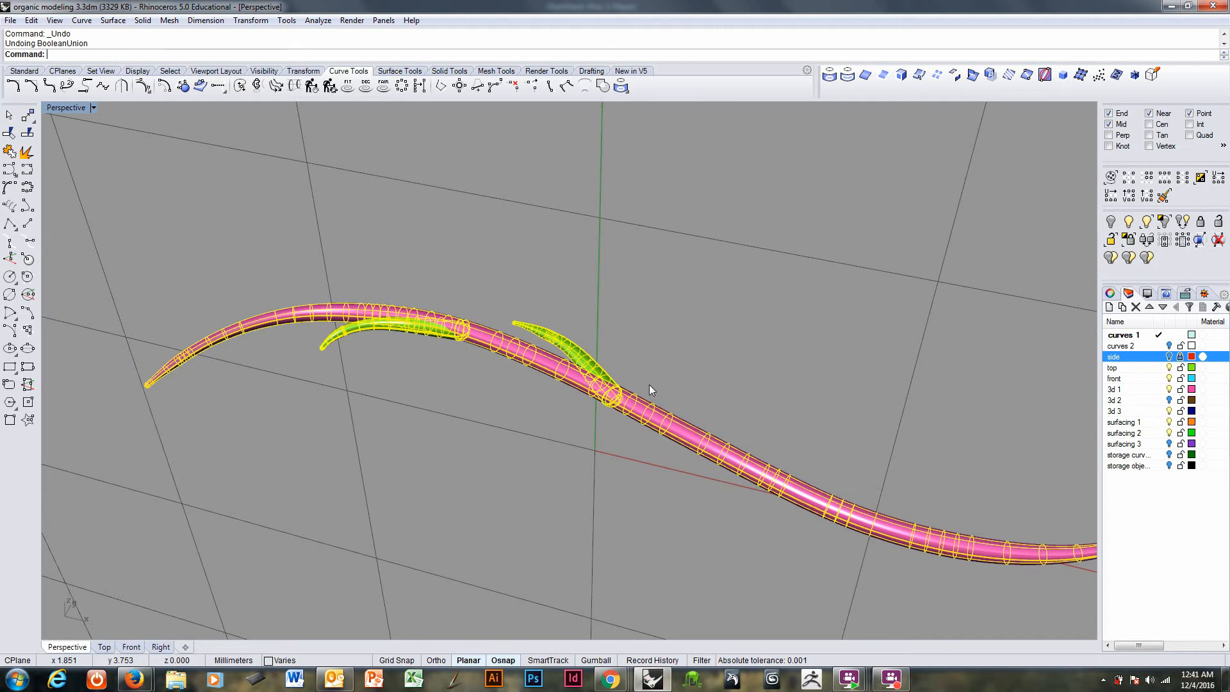
pyautogui.click(651, 378)
pyautogui.moveTo(651, 378); pyautogui.dragTo(655, 382, button='right')
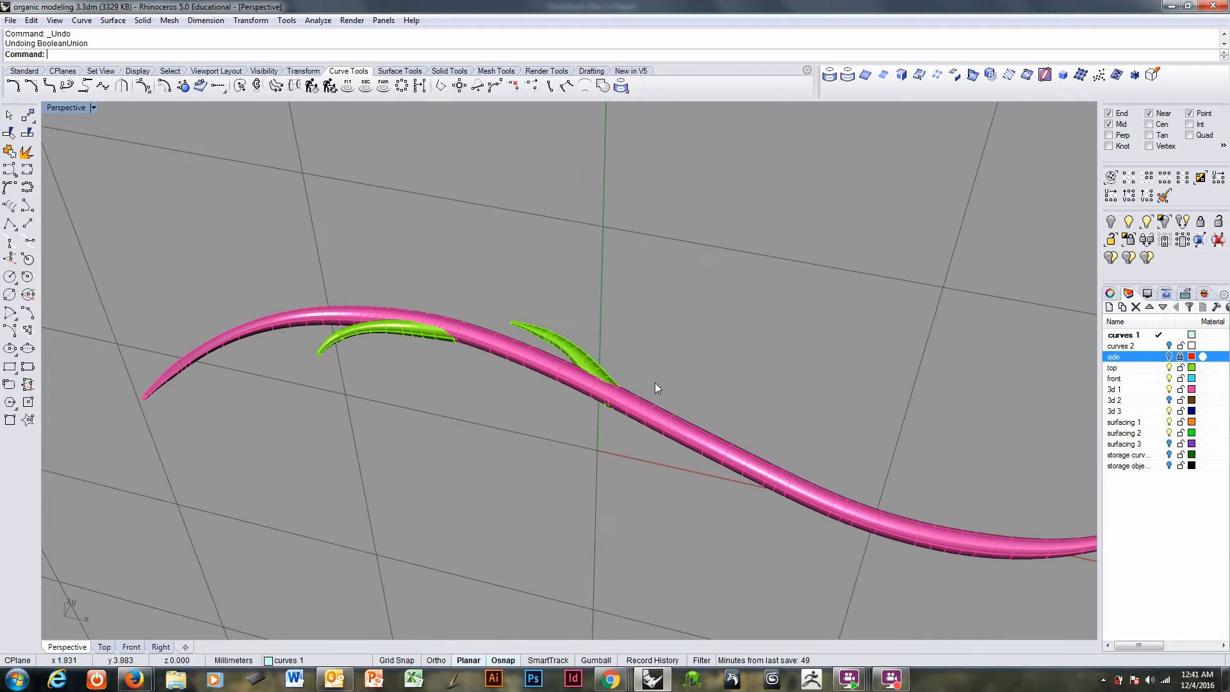
# - Paste the copied united groove and branch pipe in place and hide it
pyautogui.hotkey('ctrl', 'v')
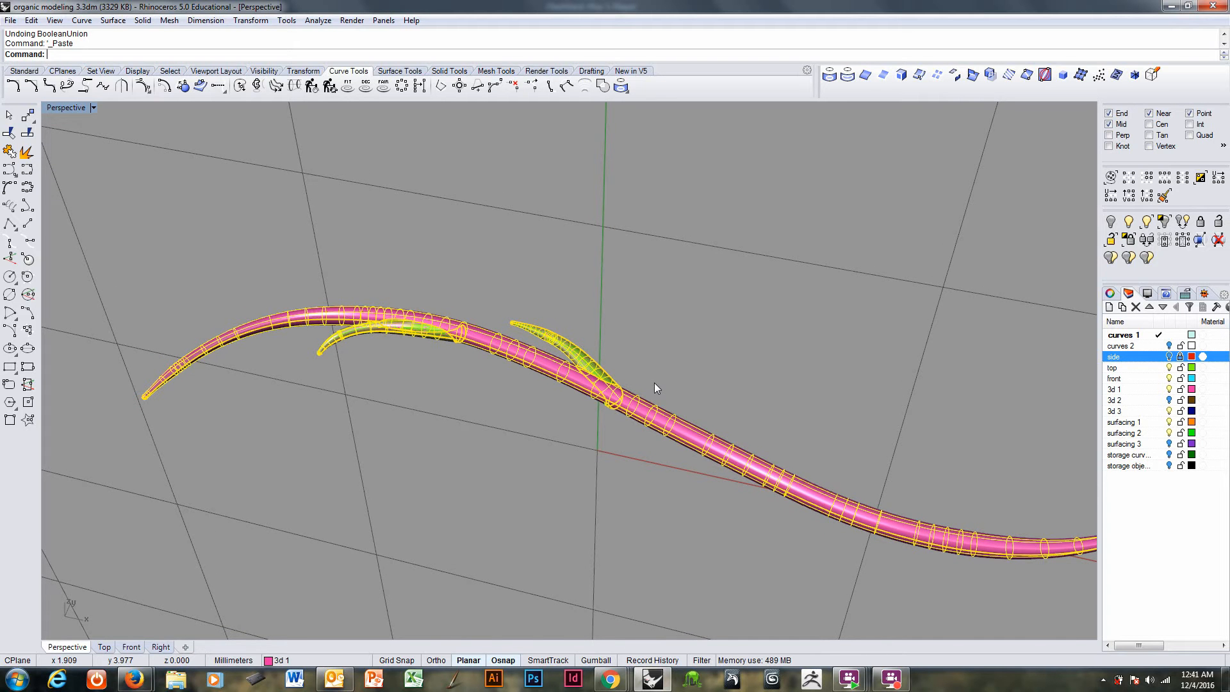
pyautogui.hotkey('ctrl', 'h')
# - Select the groove pipe and make front the current layer
pyautogui.moveTo(588, 468); pyautogui.dragTo(682, 378, button='right')
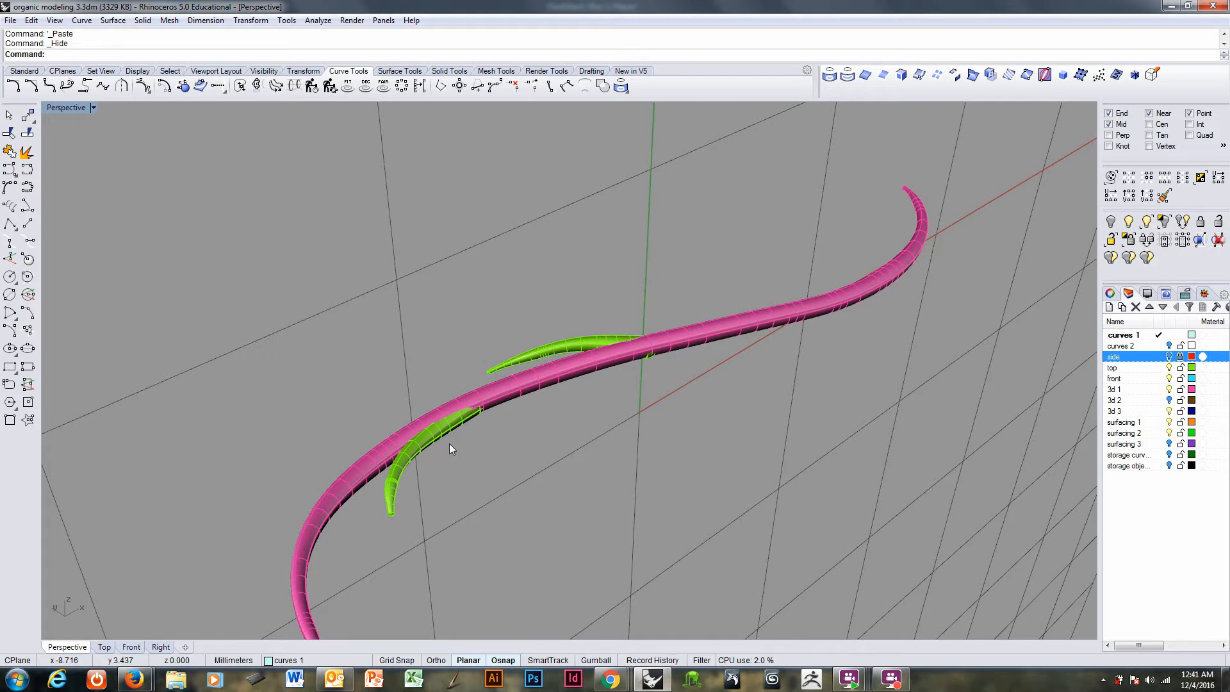
pyautogui.moveTo(455, 394); pyautogui.dragTo(383, 417, button='right')
pyautogui.scroll(3, 400, 449)
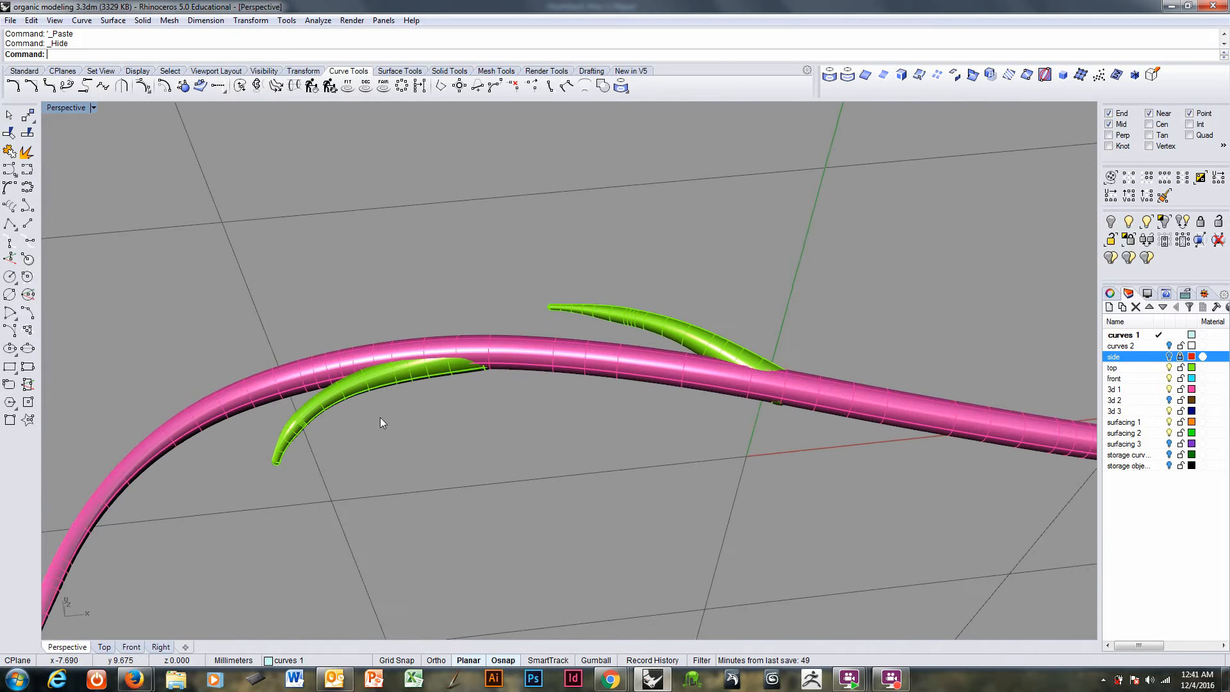
pyautogui.click(527, 355)
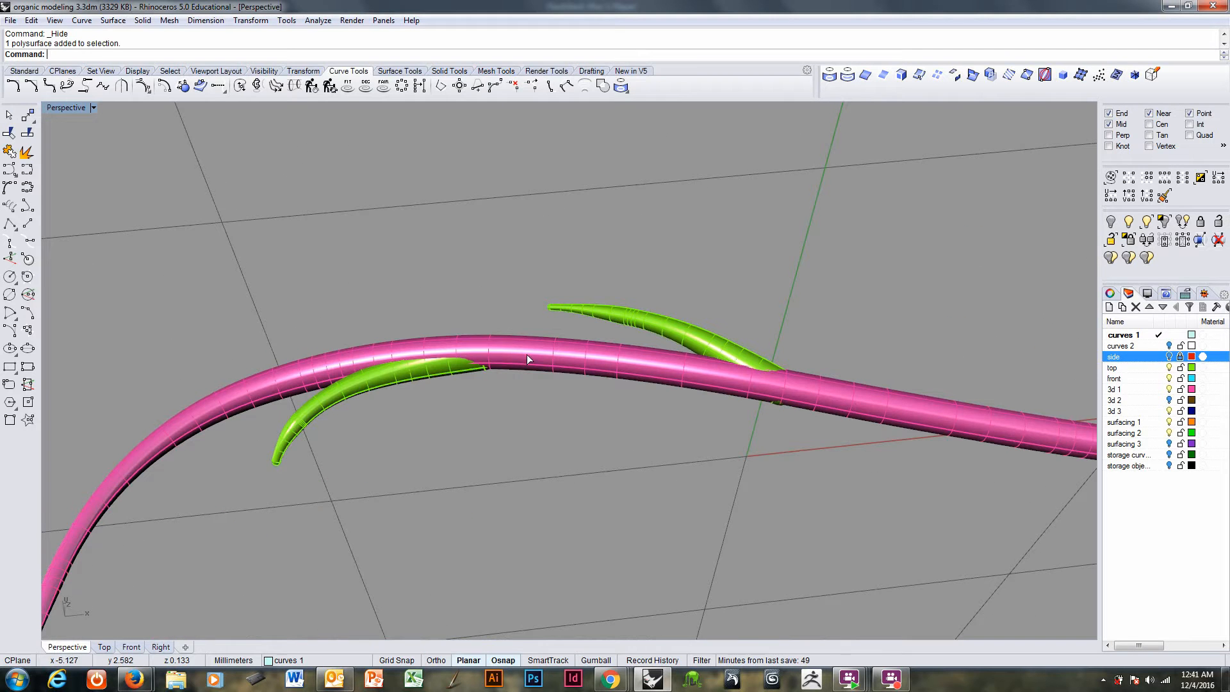
pyautogui.click(1156, 382)
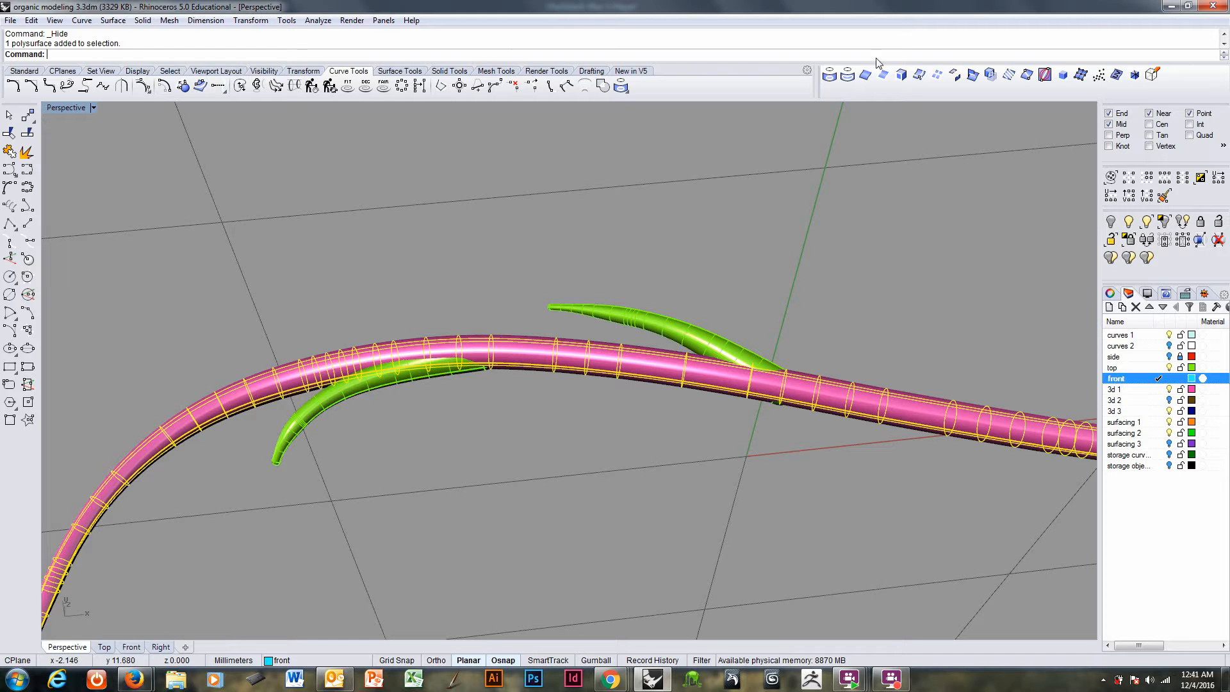
pyautogui.click(920, 75)
pyautogui.click(513, 364)
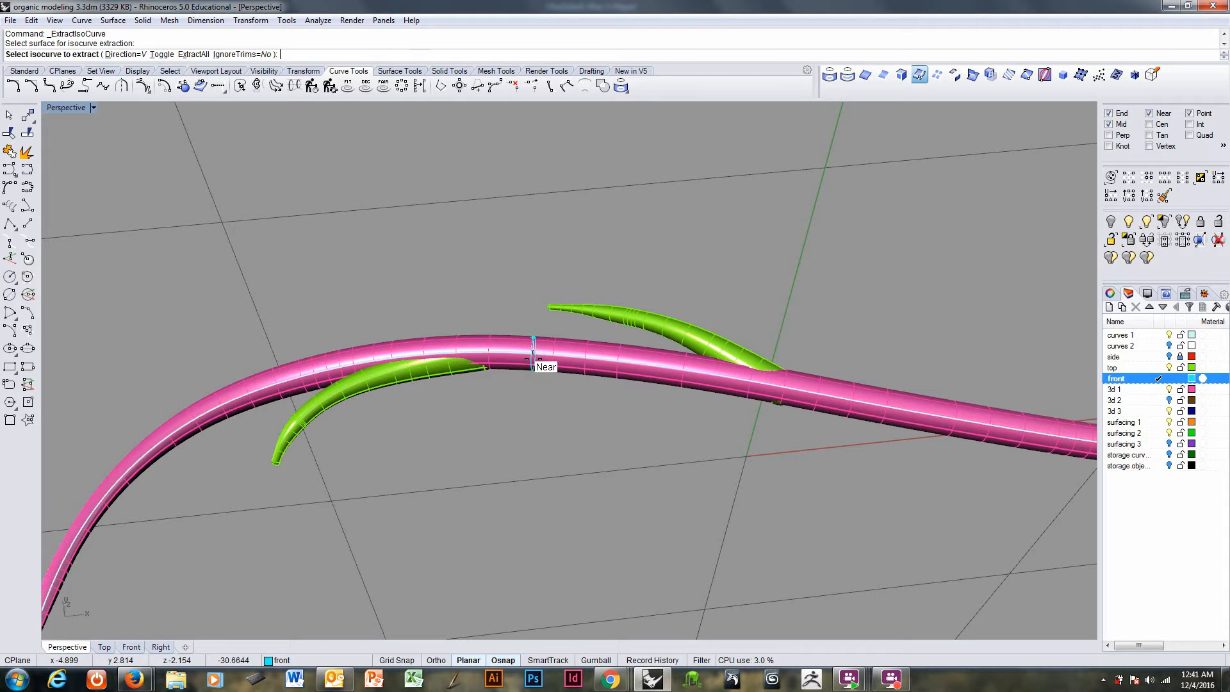
pyautogui.moveTo(532, 351); pyautogui.dragTo(585, 337, button='right')
pyautogui.press('Escape')
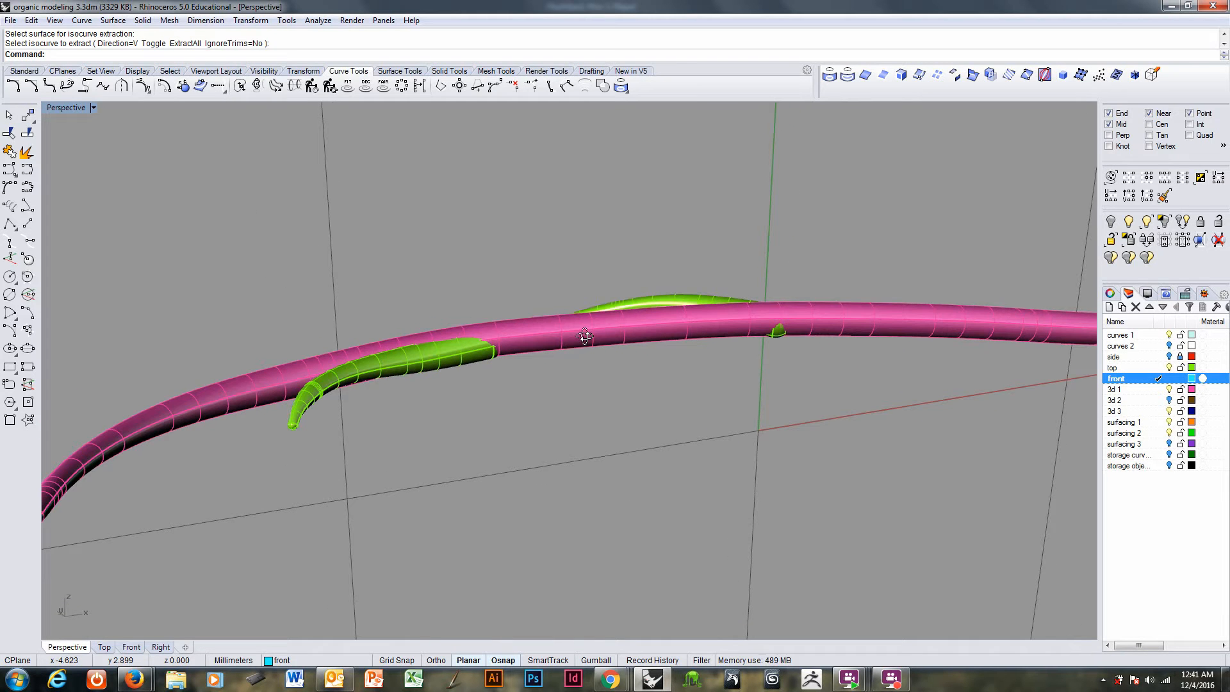
# - Try to adjust the closed surface seam of the groove pipe
pyautogui.moveTo(489, 397); pyautogui.dragTo(463, 277, button='right')
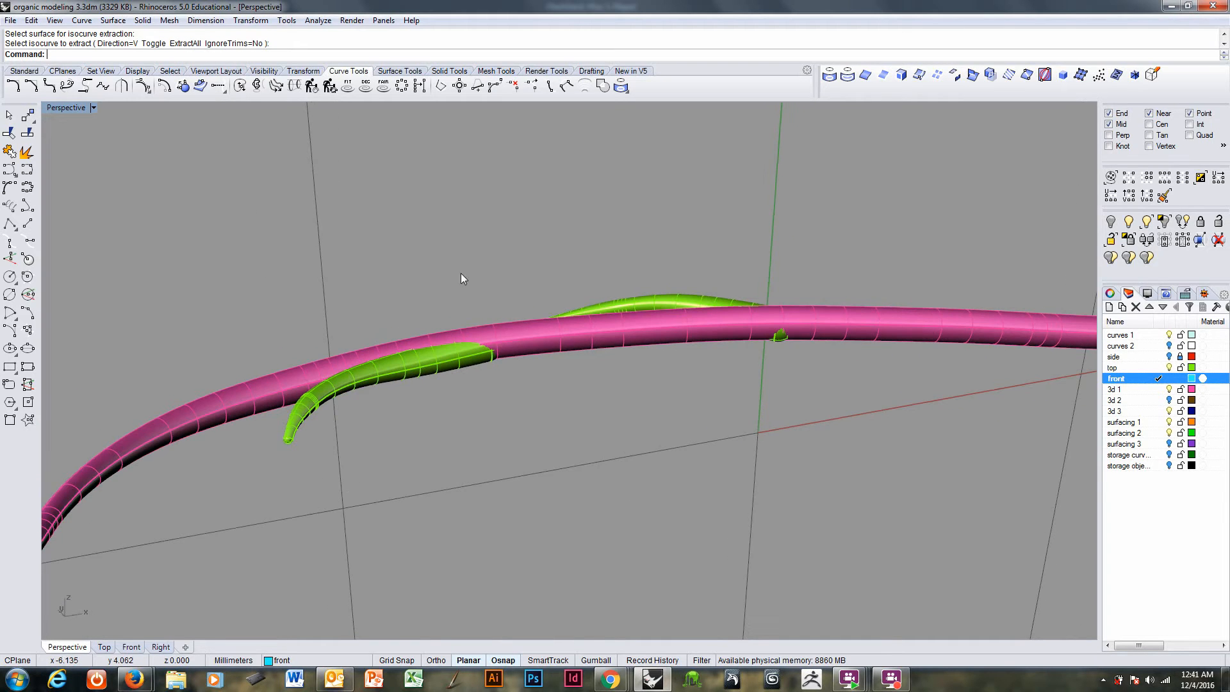
pyautogui.click(143, 20)
pyautogui.moveTo(125, 25)
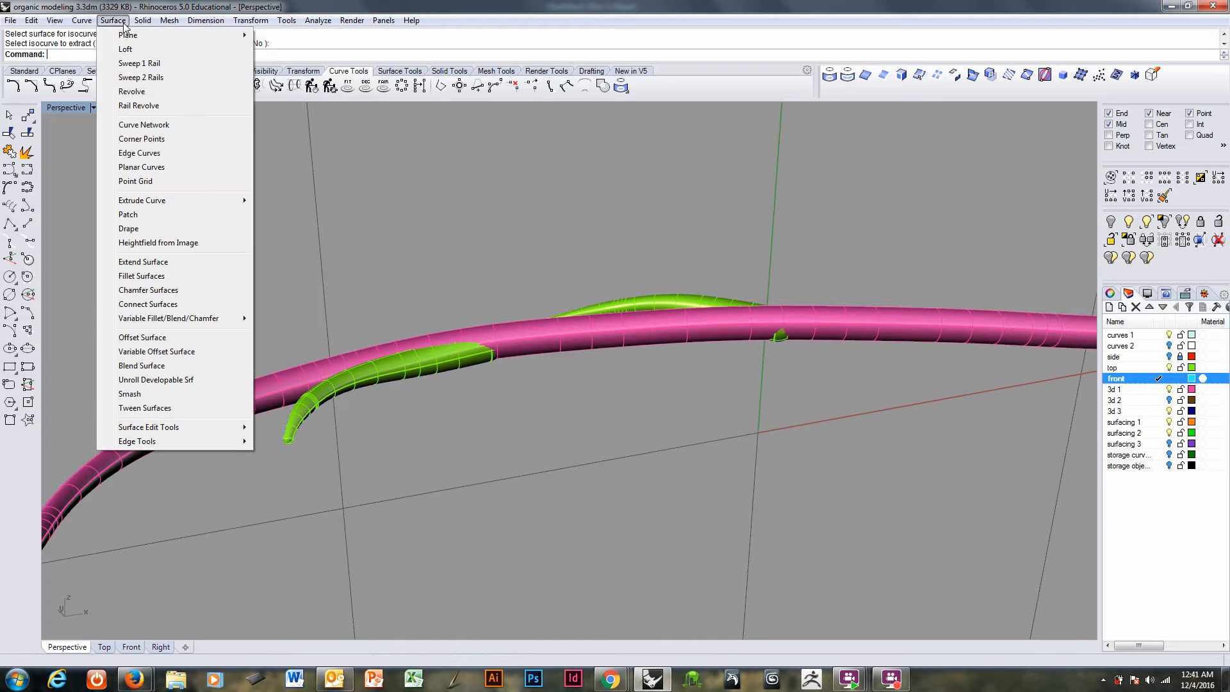
pyautogui.moveTo(194, 433)
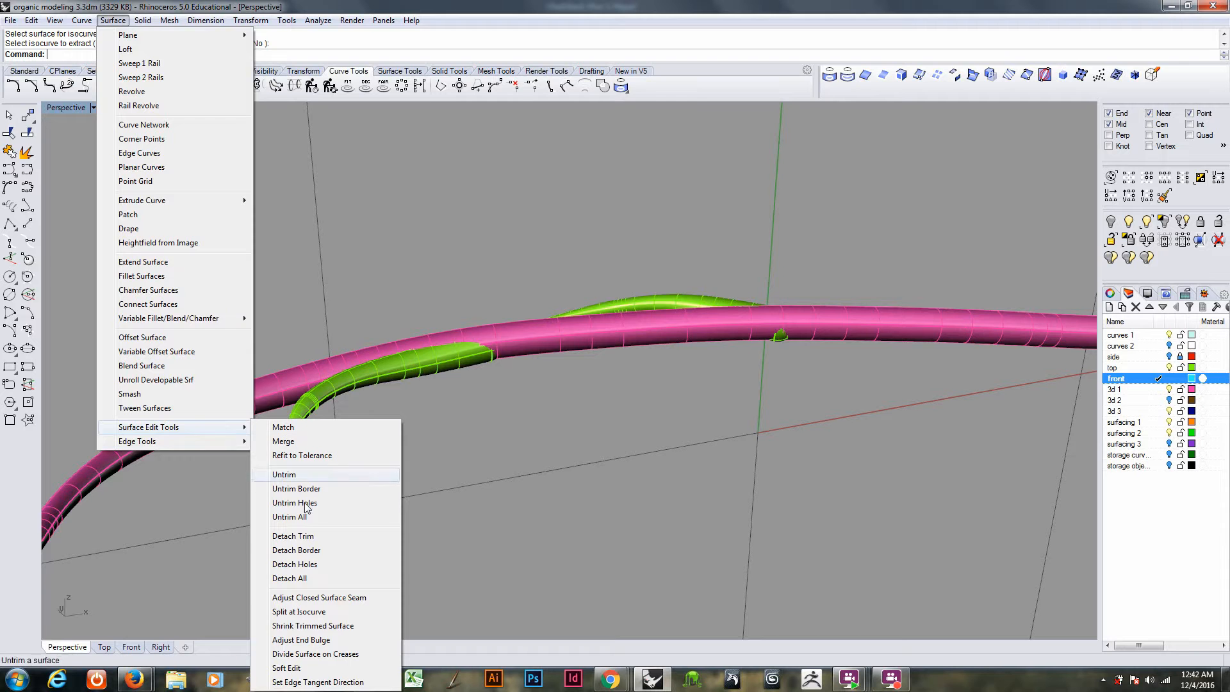
pyautogui.click(329, 598)
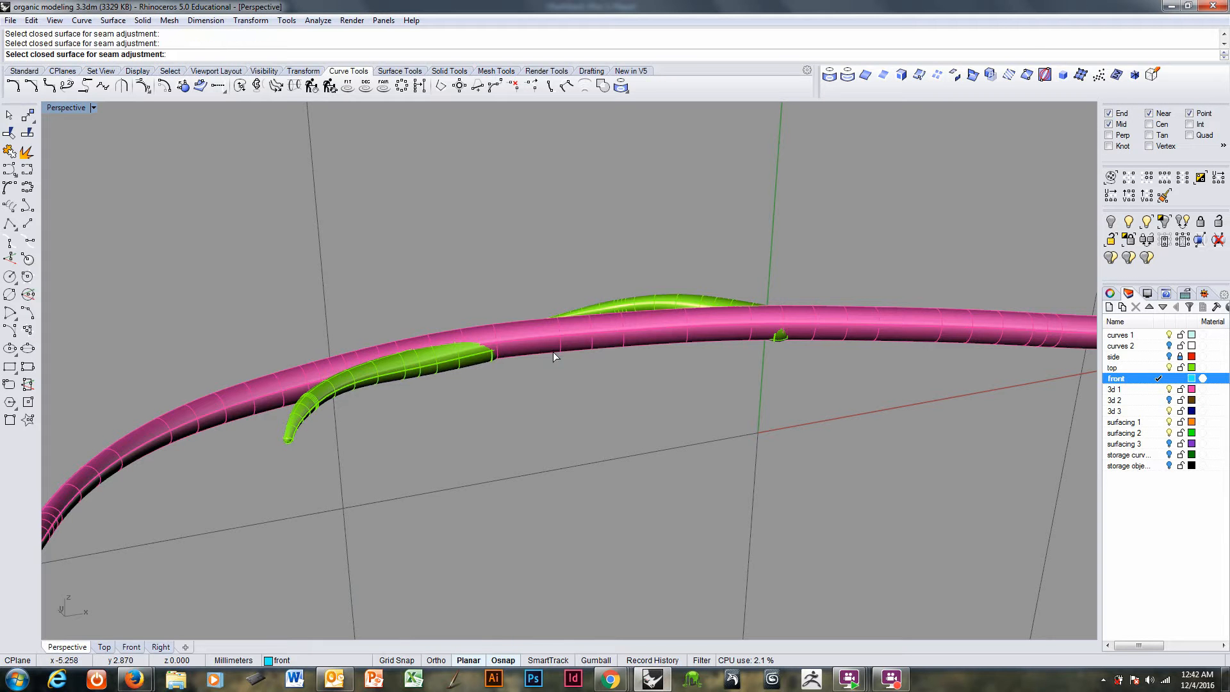
pyautogui.press('Escape')
# - Inspect the groove pipe's rounded, tapered end cap and select the pipe
pyautogui.moveTo(553, 352); pyautogui.dragTo(528, 391, button='right')
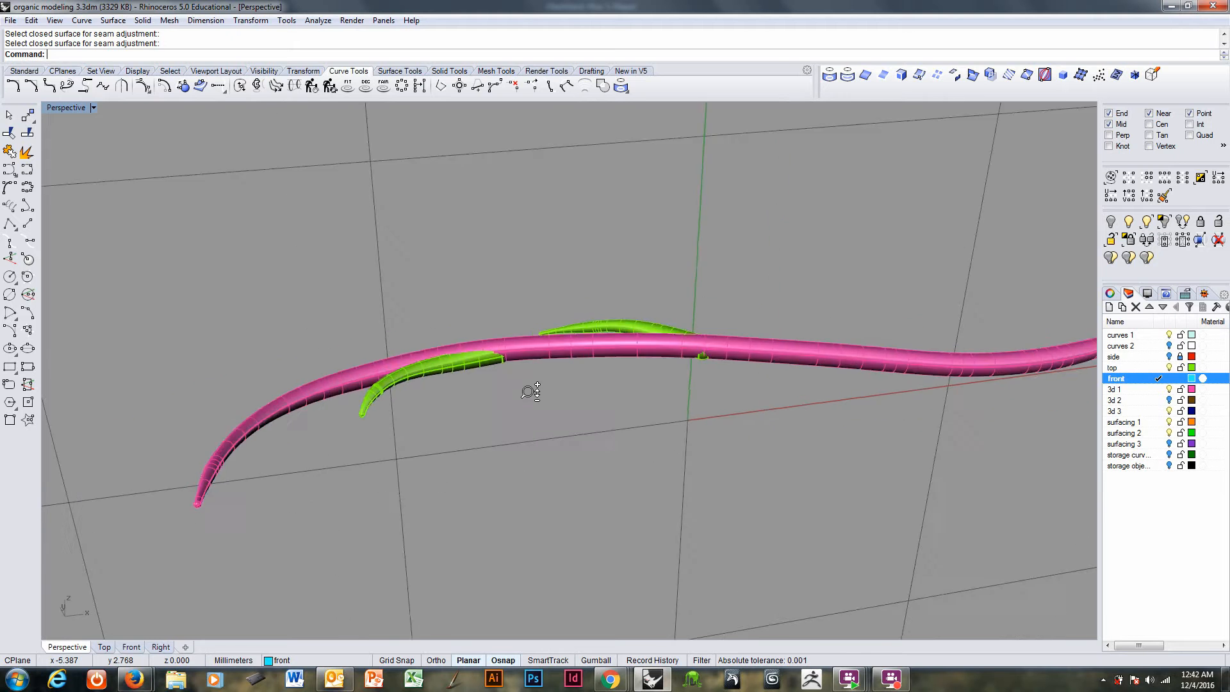
pyautogui.scroll(-1, 528, 391)
pyautogui.scroll(9, 254, 434)
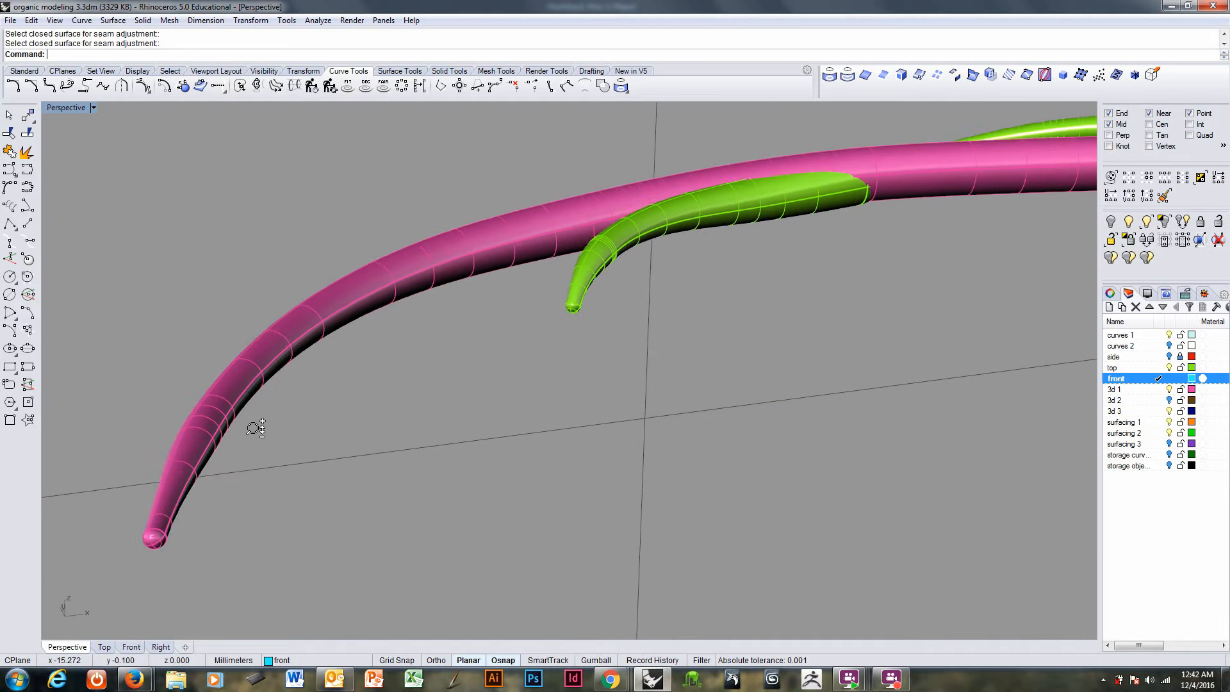
pyautogui.scroll(1, 247, 460)
pyautogui.scroll(3, 158, 547)
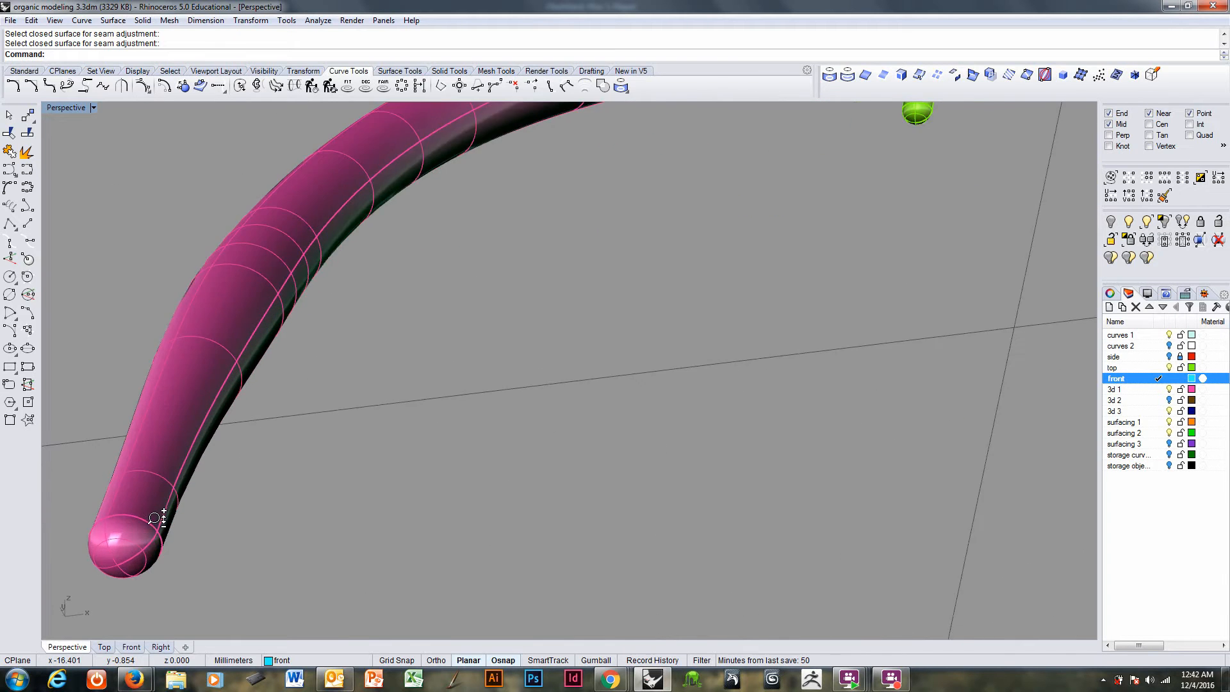
pyautogui.scroll(-2, 153, 549)
pyautogui.click(150, 550)
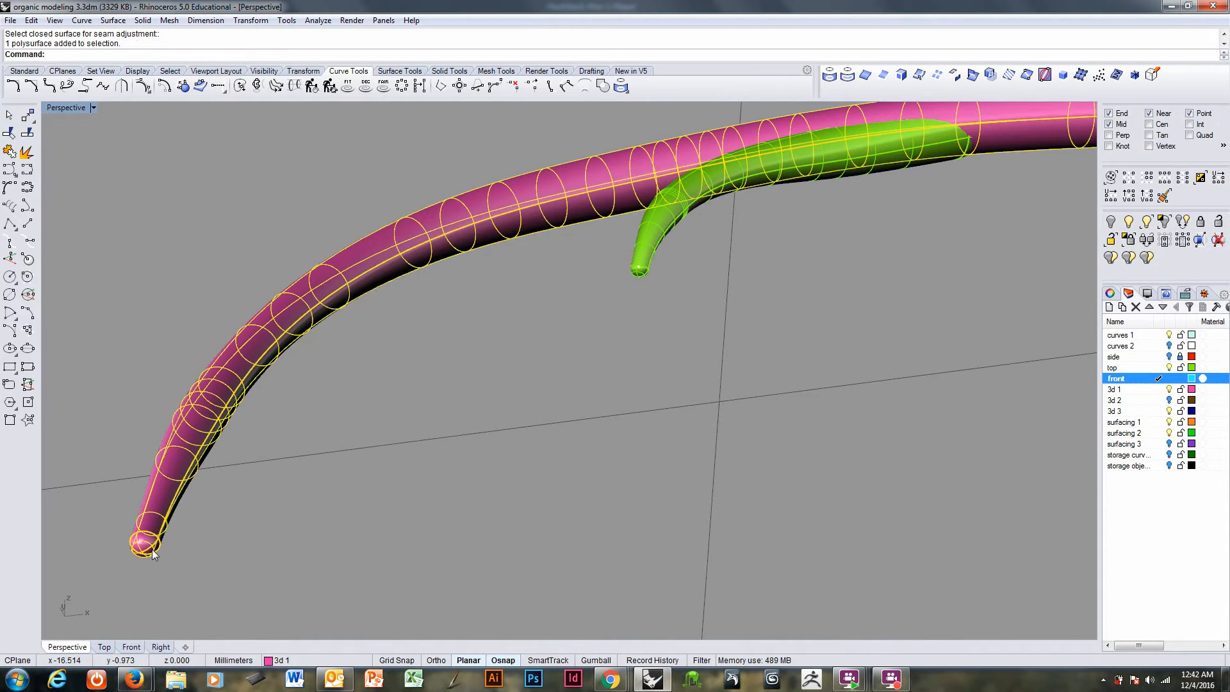
# - Explode the pink main stem polysurface into separate surfaces and select its long tube surface
pyautogui.click(27, 152)
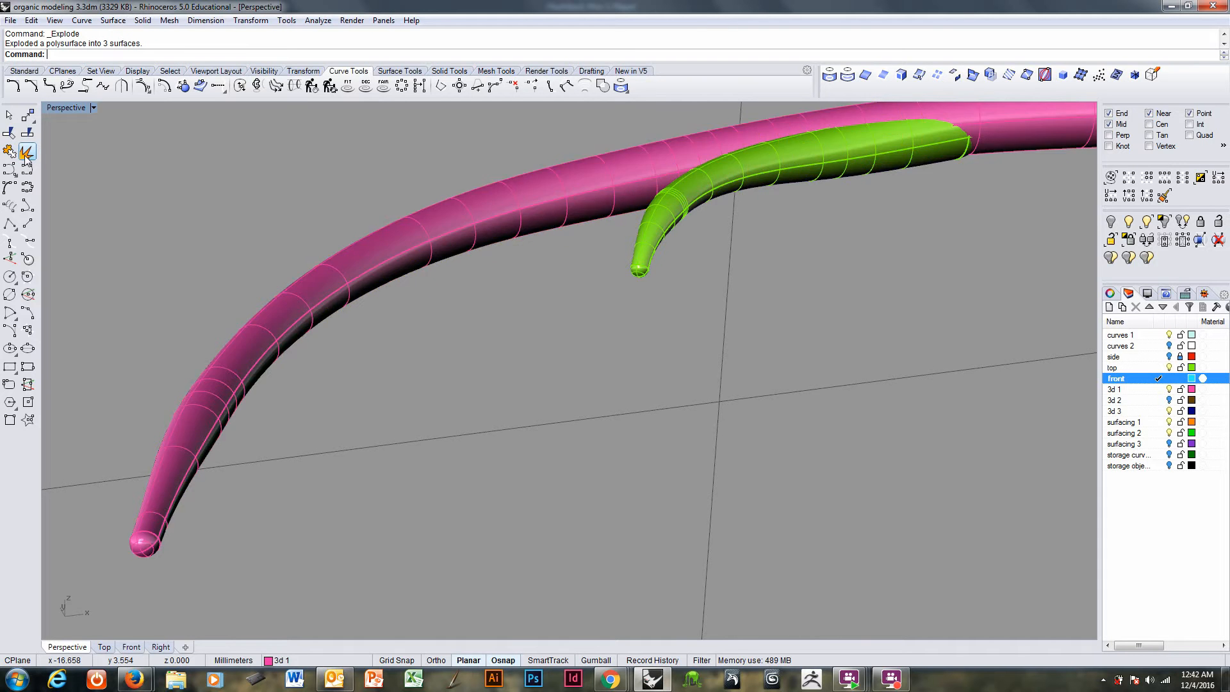
pyautogui.click(314, 322)
pyautogui.click(343, 341)
pyautogui.click(326, 312)
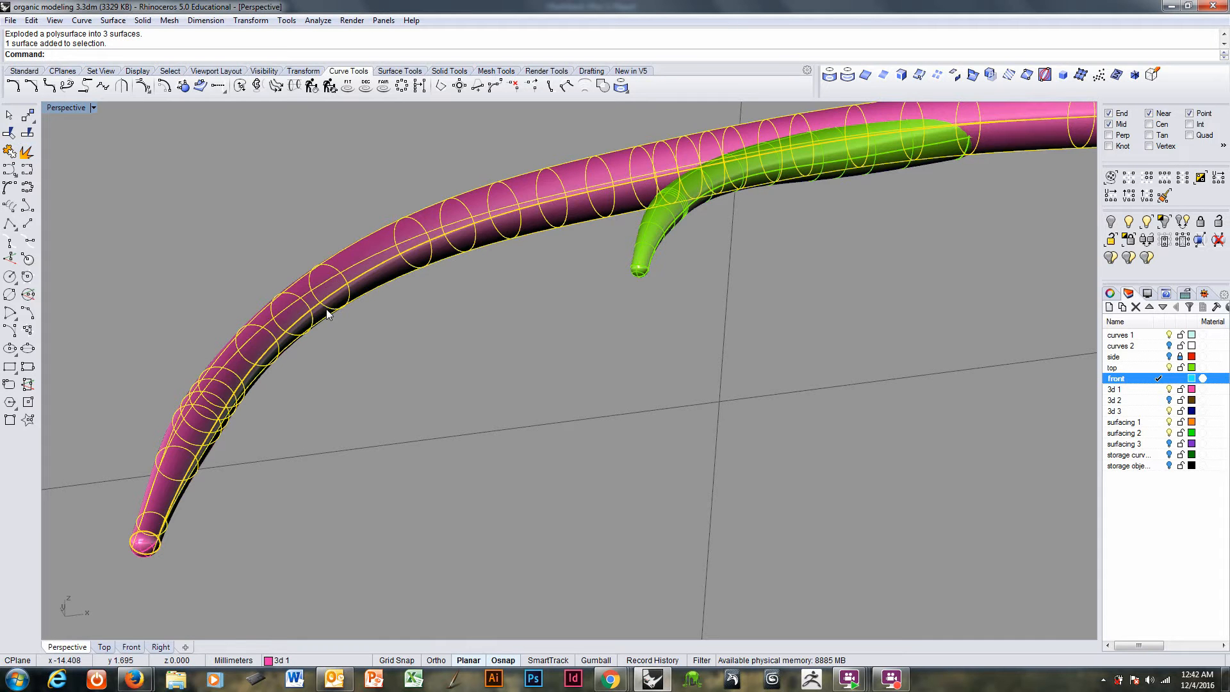
# - Adjust the closed surface seam of the pink stem tube to a quadrant point on the rim of its narrow tip
pyautogui.middleClick(352, 59)
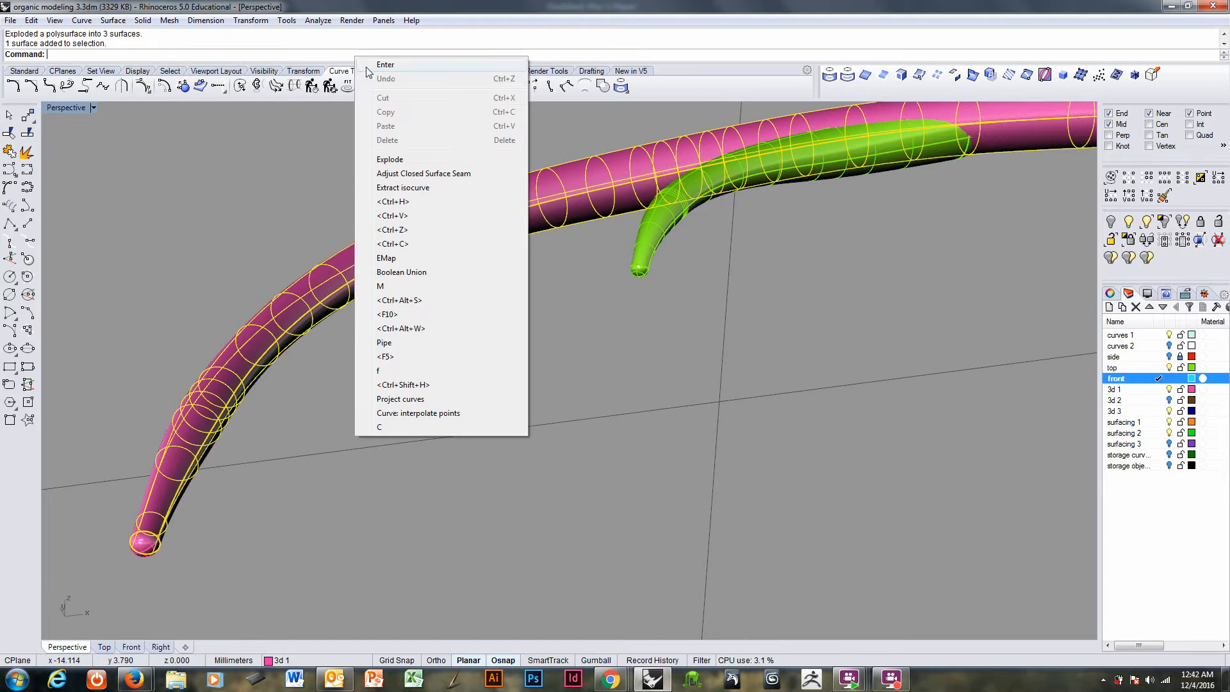
pyautogui.click(384, 161)
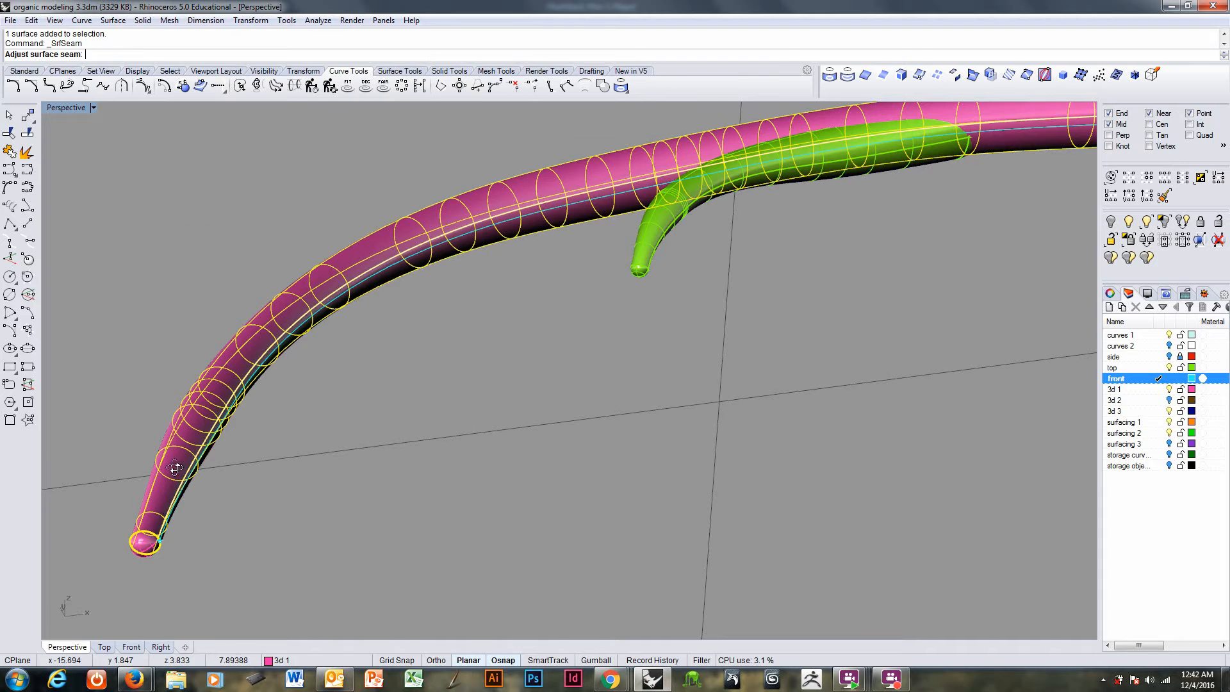
pyautogui.press('Left')
pyautogui.press('Left')
pyautogui.press('Left')
pyautogui.press('Left')
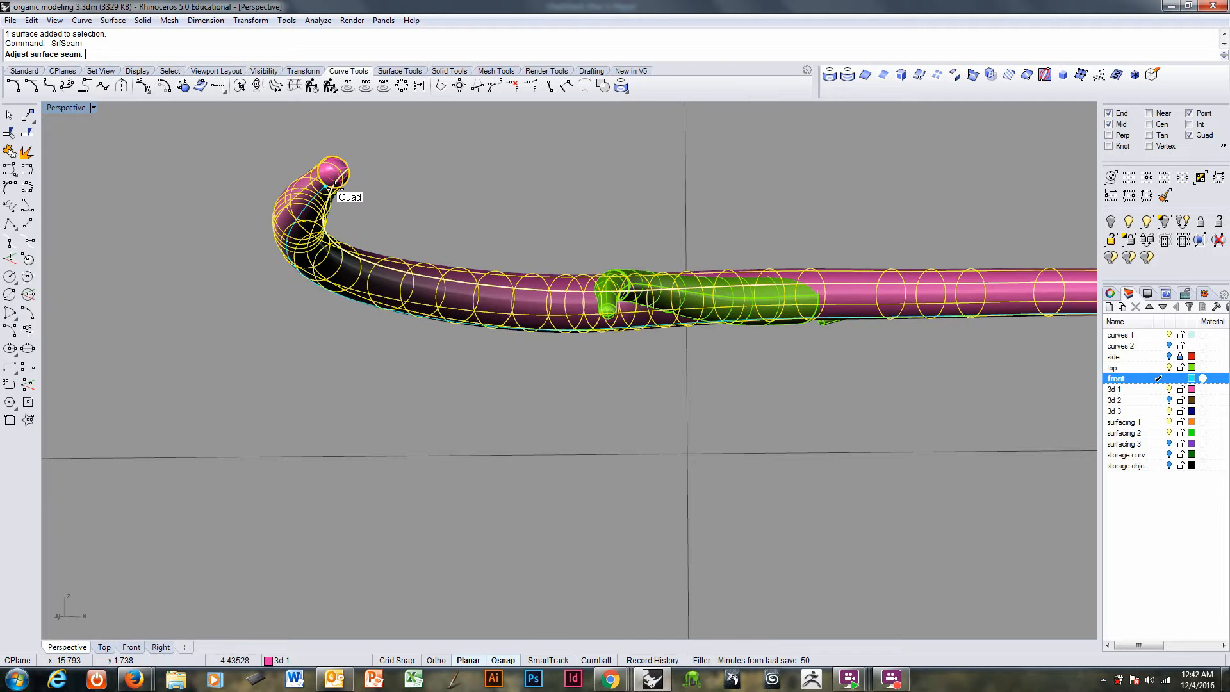
pyautogui.click(335, 189)
pyautogui.rightClick(335, 189)
pyautogui.moveTo(346, 222); pyautogui.dragTo(216, 374, button='right')
pyautogui.rightClick(443, 396)
pyautogui.click(401, 417)
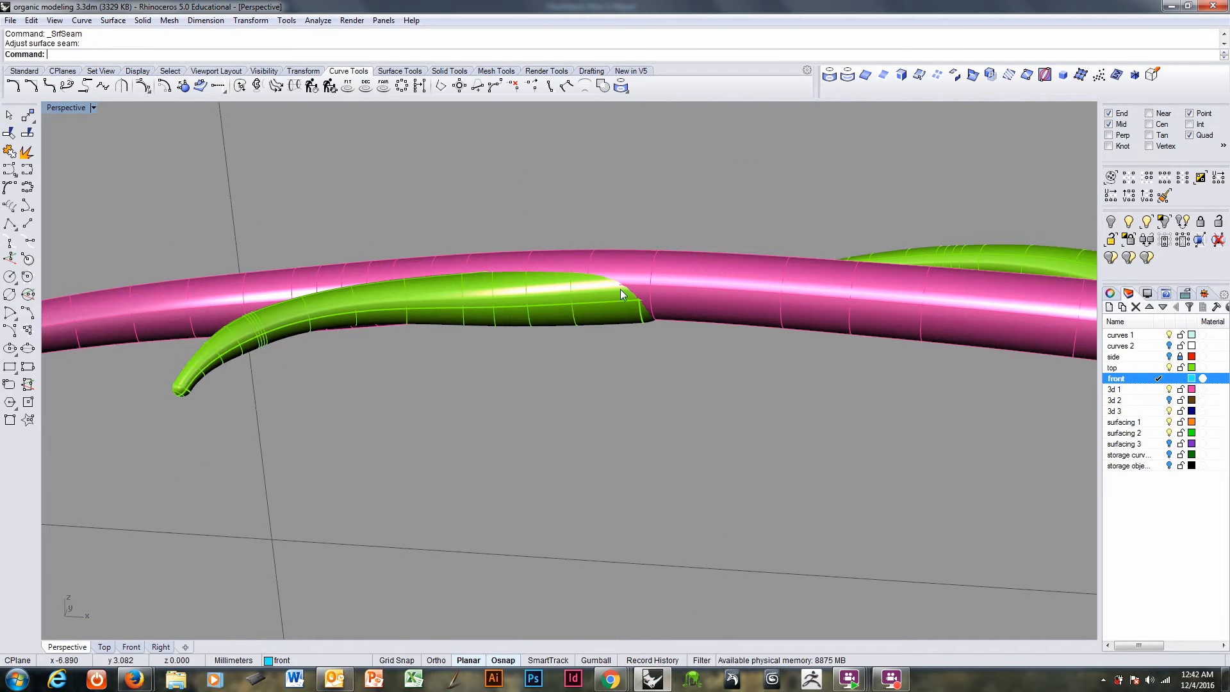
# - Explode the hooked green branch nearest the pink stem's curved tip into separate surfaces
pyautogui.moveTo(607, 297); pyautogui.dragTo(681, 359, button='right')
pyautogui.click(537, 324)
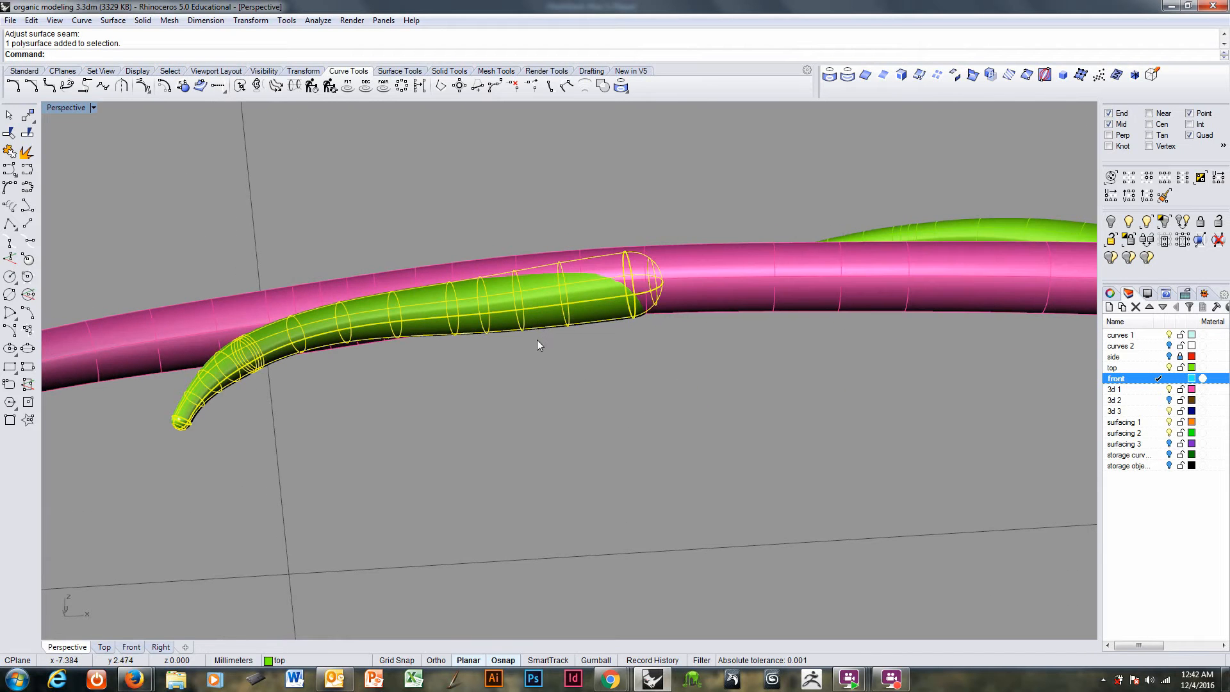
pyautogui.click(26, 152)
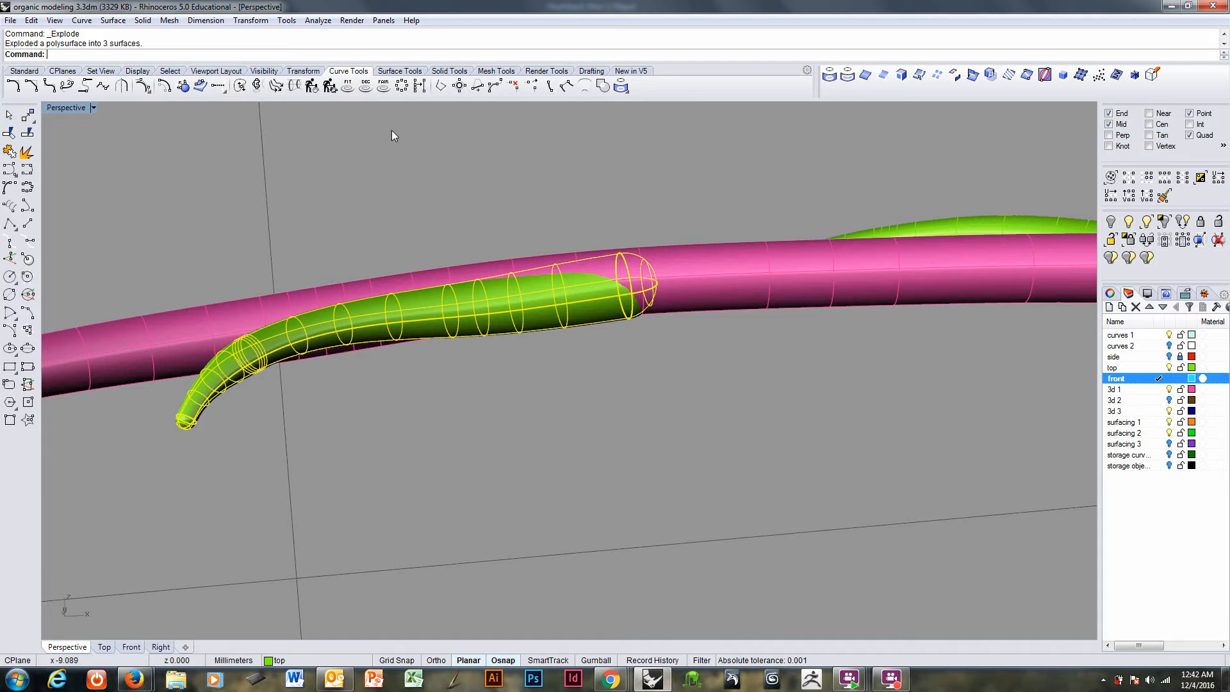
# - Adjust the seam of the hooked green branch's tube surface to a quadrant point on the underside of its wide end
pyautogui.rightClick(425, 58)
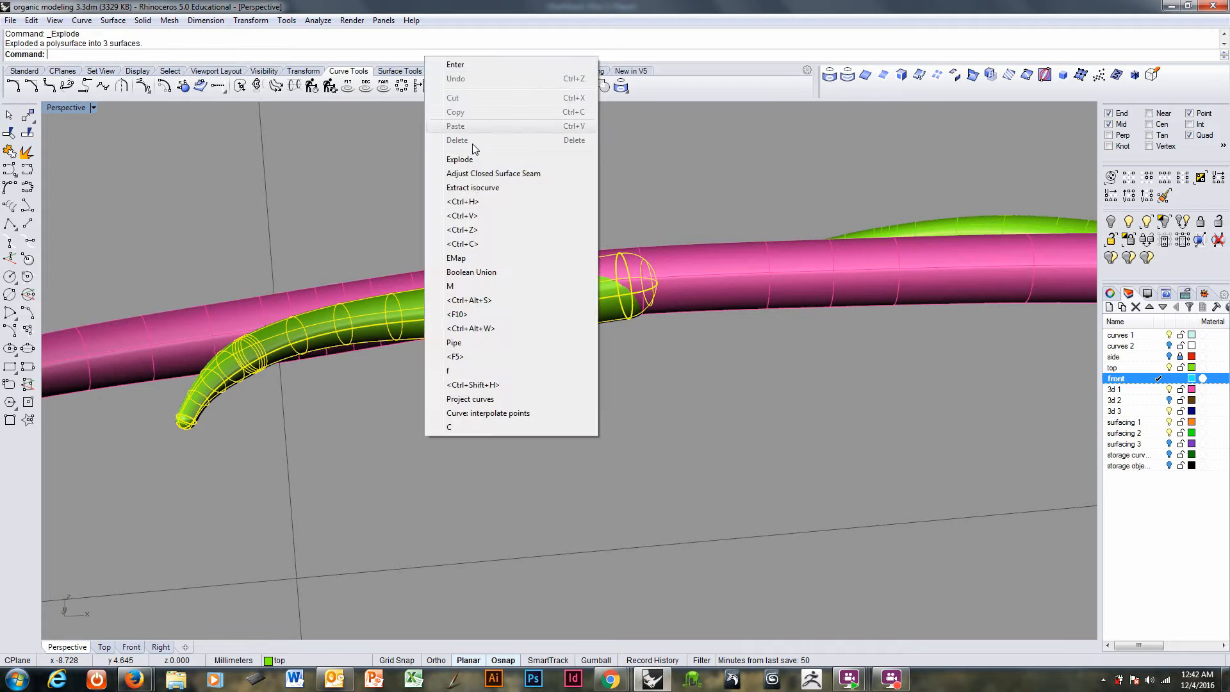
pyautogui.click(472, 172)
pyautogui.click(433, 324)
pyautogui.moveTo(527, 329); pyautogui.dragTo(580, 311, button='right')
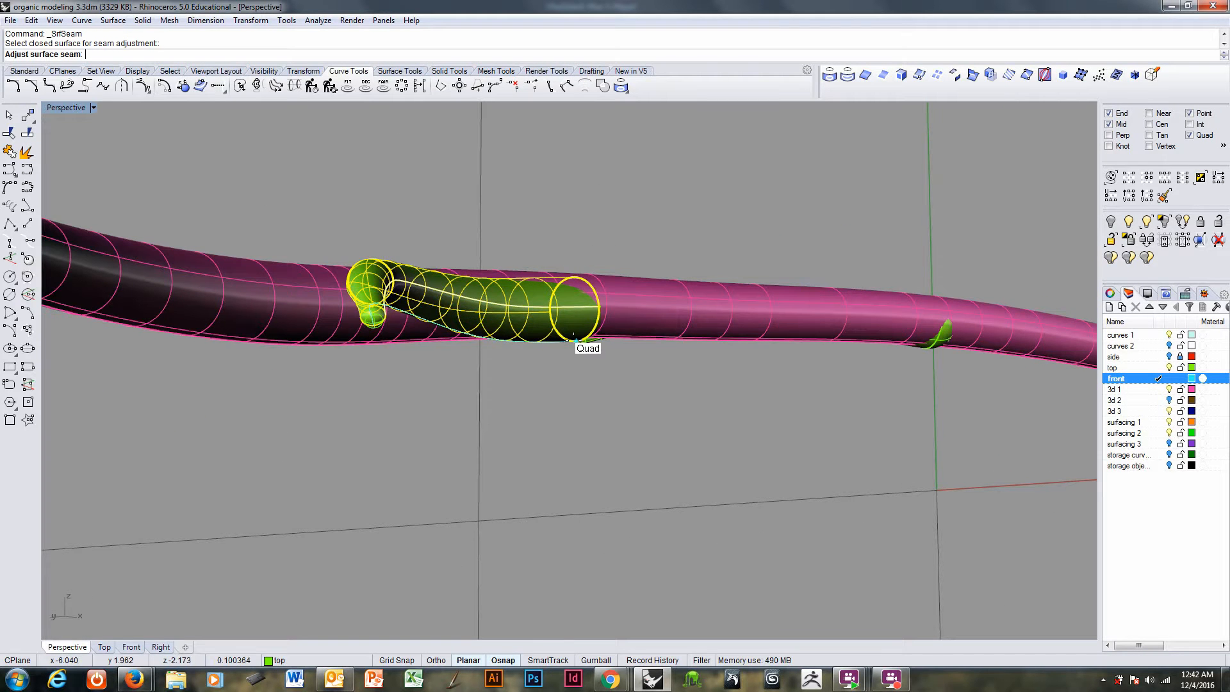
pyautogui.click(572, 334)
pyautogui.rightClick(571, 352)
# - Explode the second green branch, on the opposite side of the pink stem, into separate surfaces
pyautogui.moveTo(614, 364); pyautogui.dragTo(498, 394, button='right')
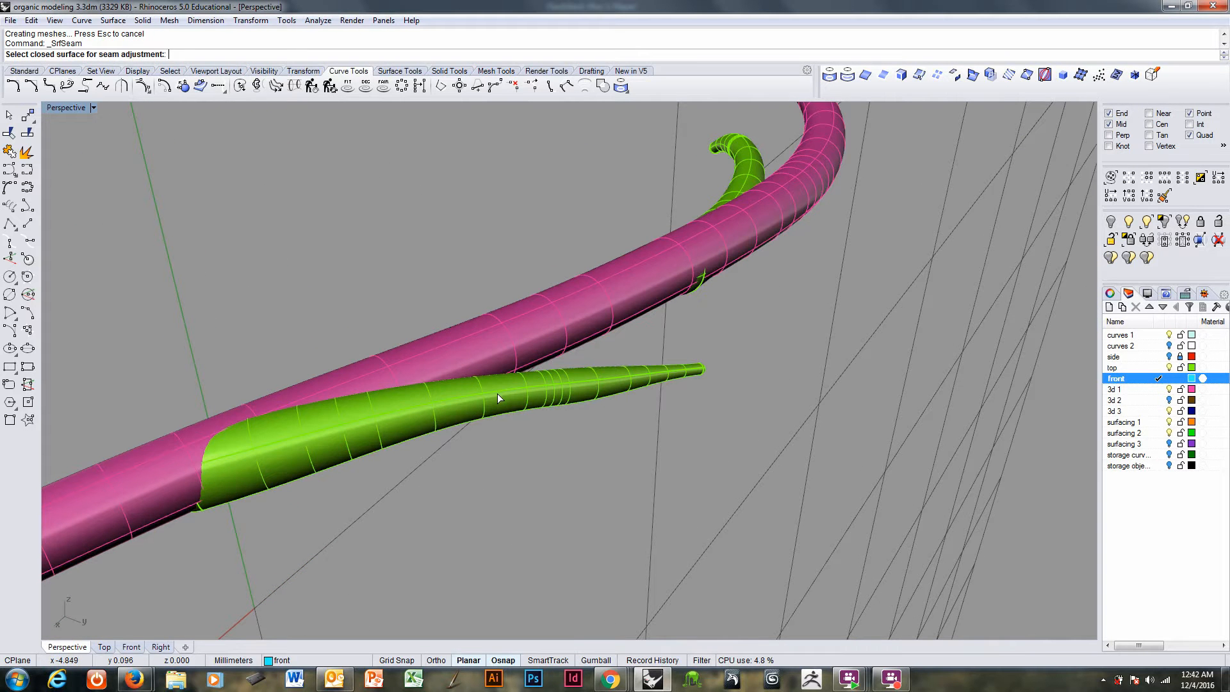
pyautogui.click(497, 394)
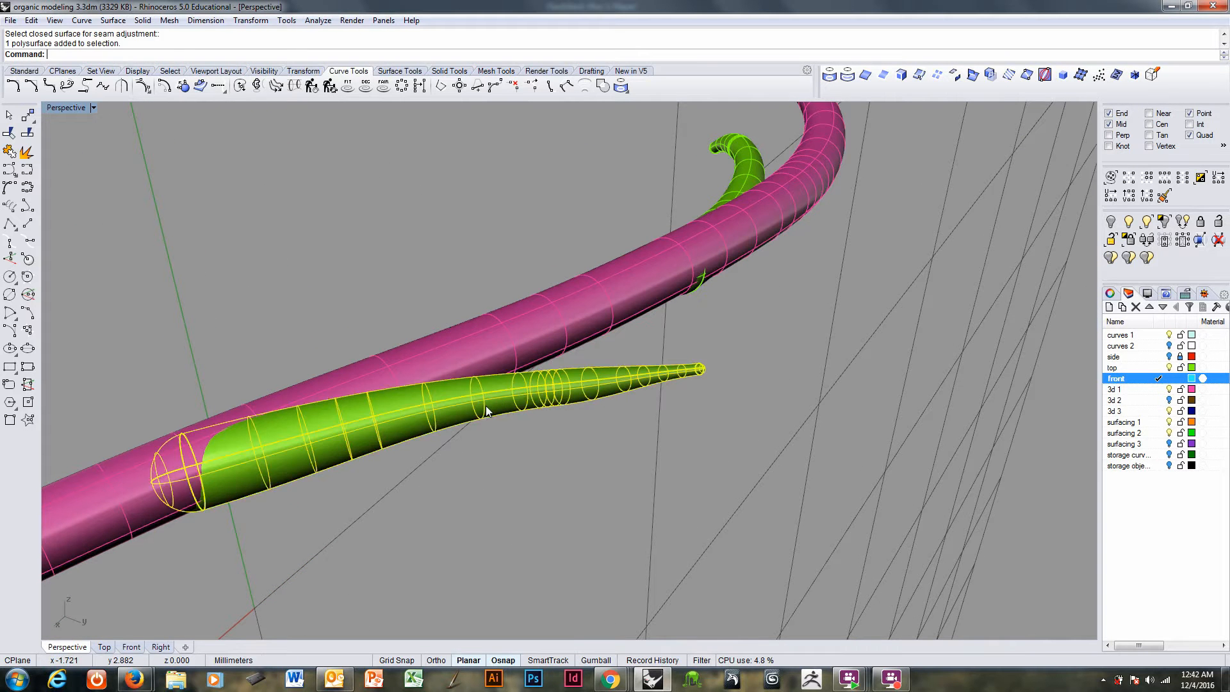
pyautogui.click(27, 152)
pyautogui.moveTo(425, 419); pyautogui.dragTo(503, 338, button='right')
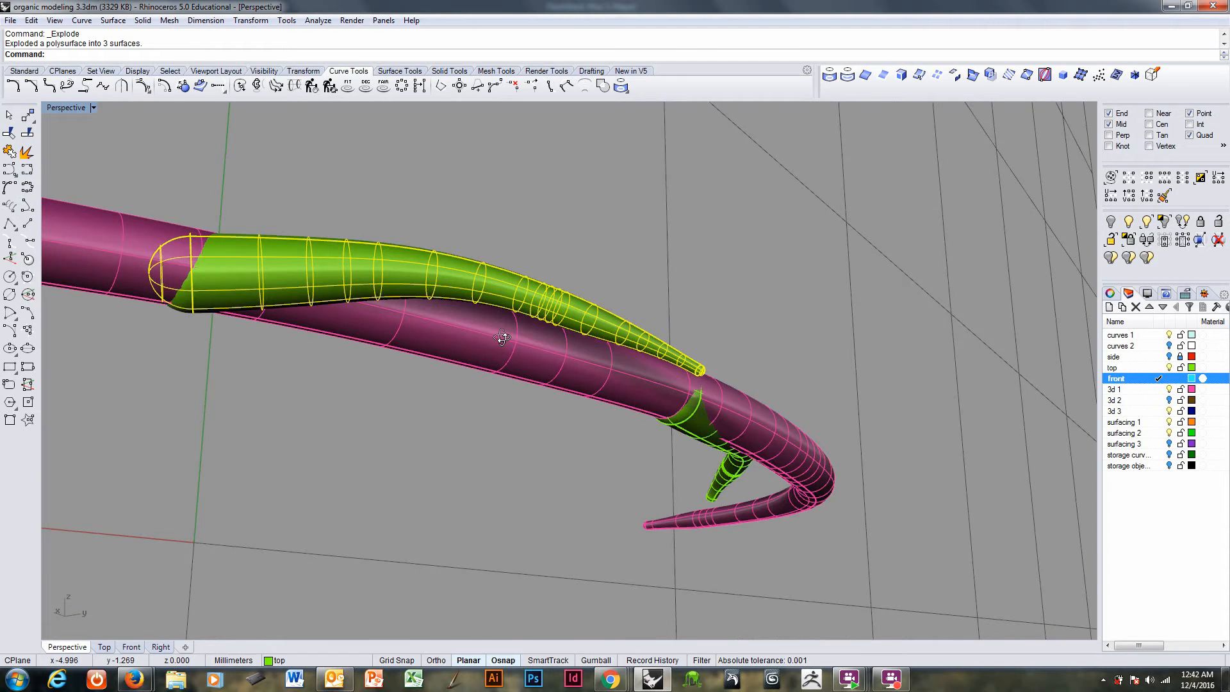
pyautogui.scroll(5, 371, 331)
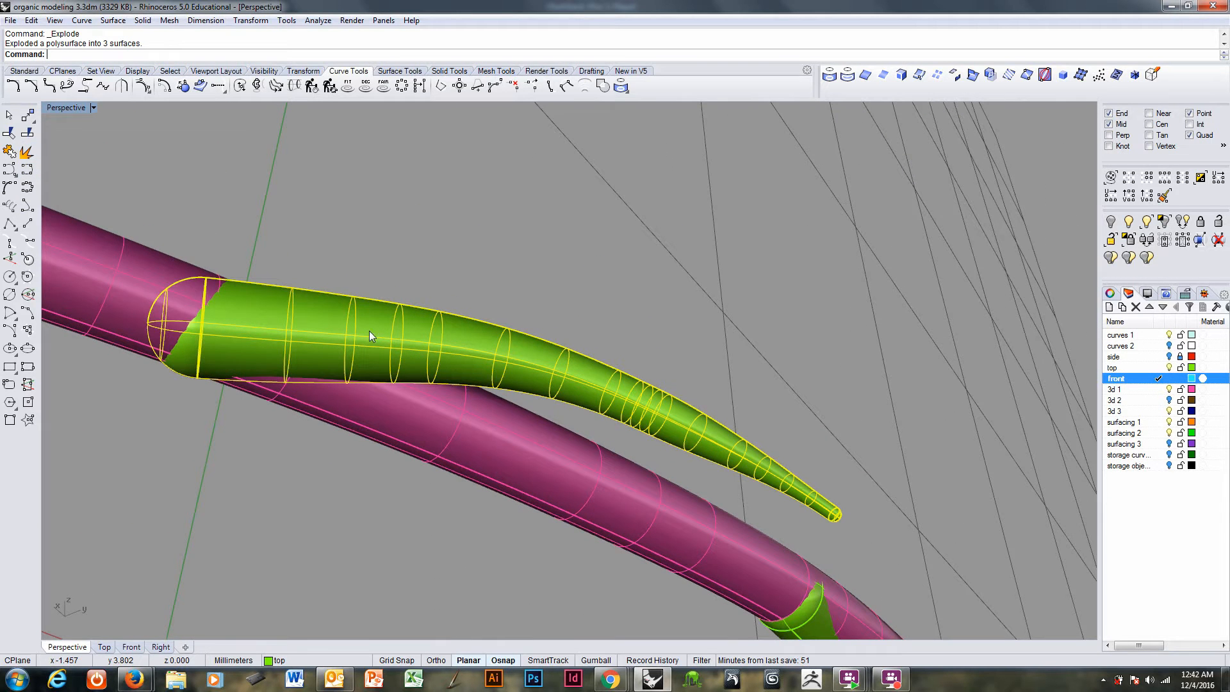
# - Adjust the closed surface seam of the second green branch's tube to a point on the rim of its narrow tip
pyautogui.rightClick(402, 57)
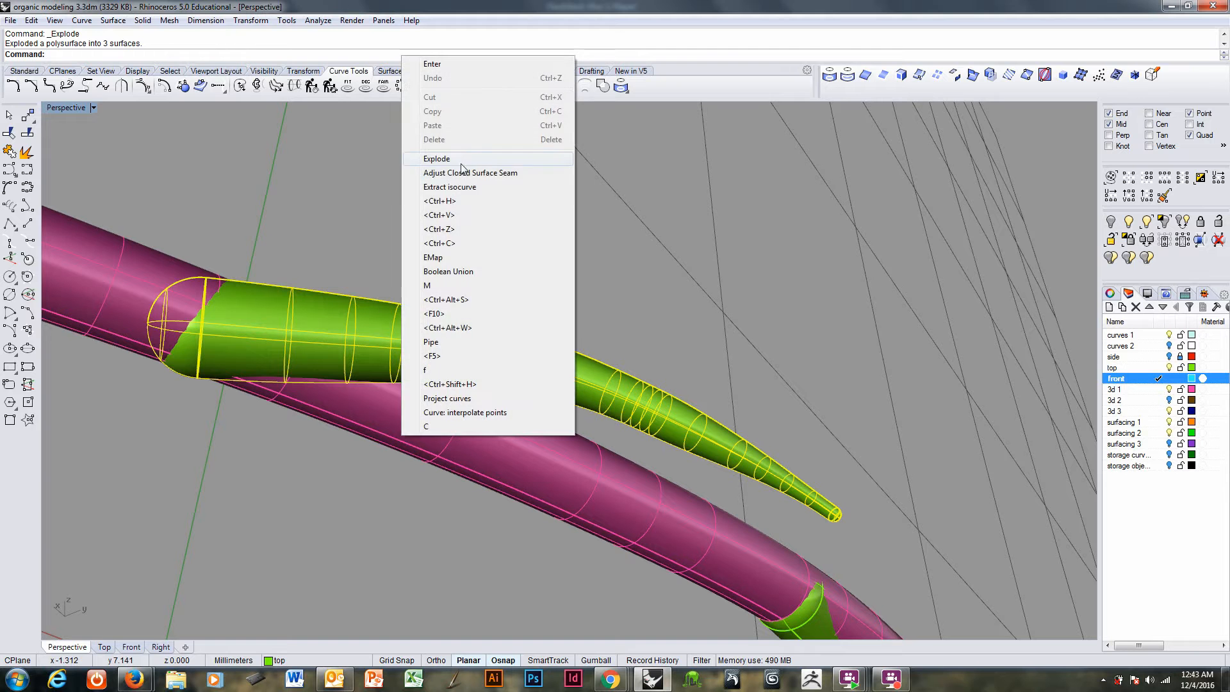
pyautogui.click(463, 173)
pyautogui.click(233, 338)
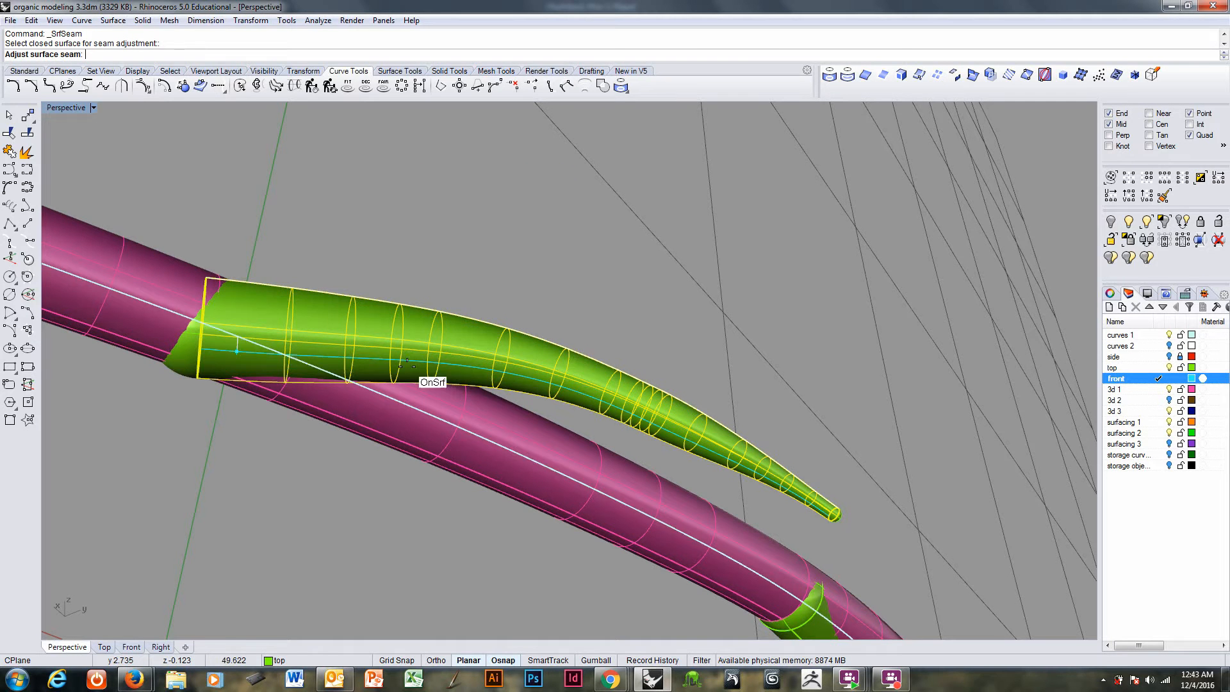
pyautogui.click(833, 514)
pyautogui.moveTo(584, 460); pyautogui.dragTo(620, 494, button='right')
pyautogui.moveTo(301, 398); pyautogui.dragTo(515, 429, button='right')
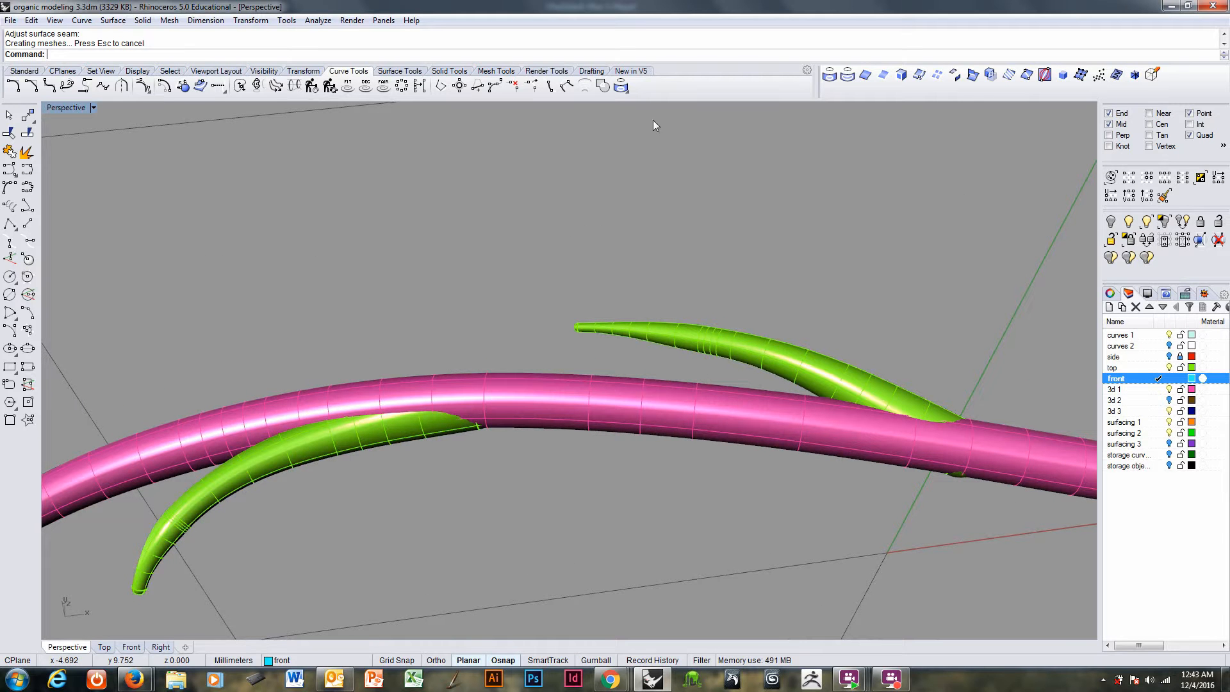
# - Extract two V-direction isocurves around the pink stem, one beyond the hooked green branch's base and one near where that branch separates
pyautogui.click(920, 75)
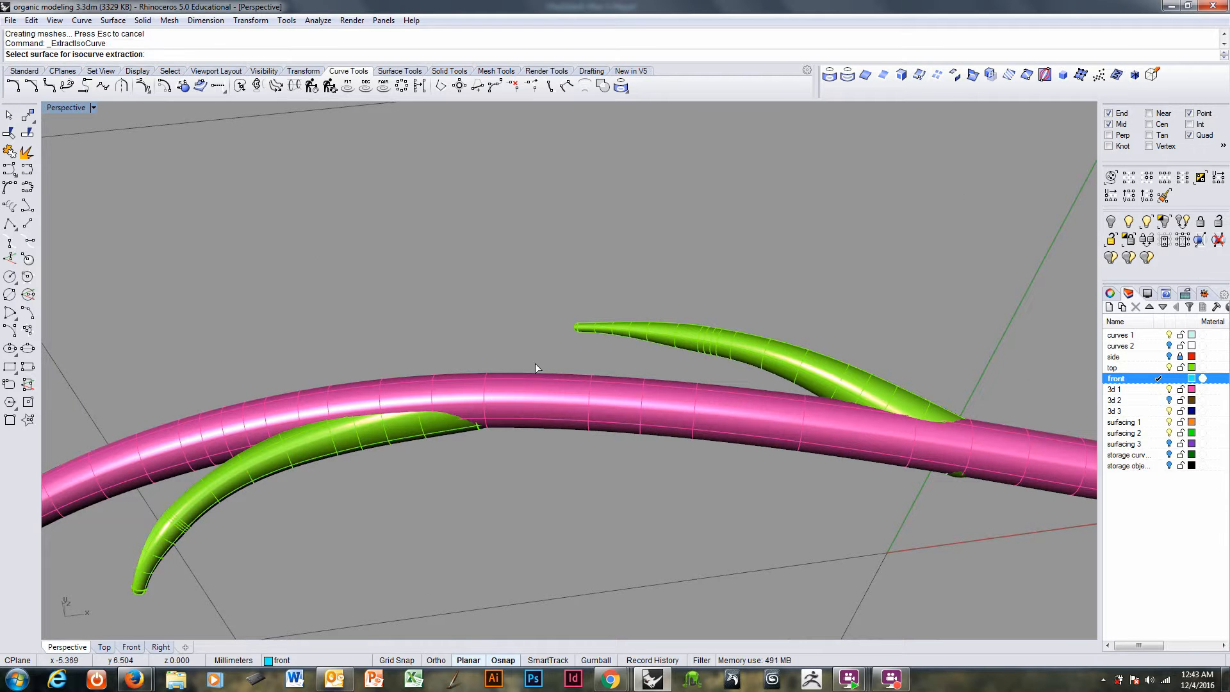
pyautogui.click(544, 398)
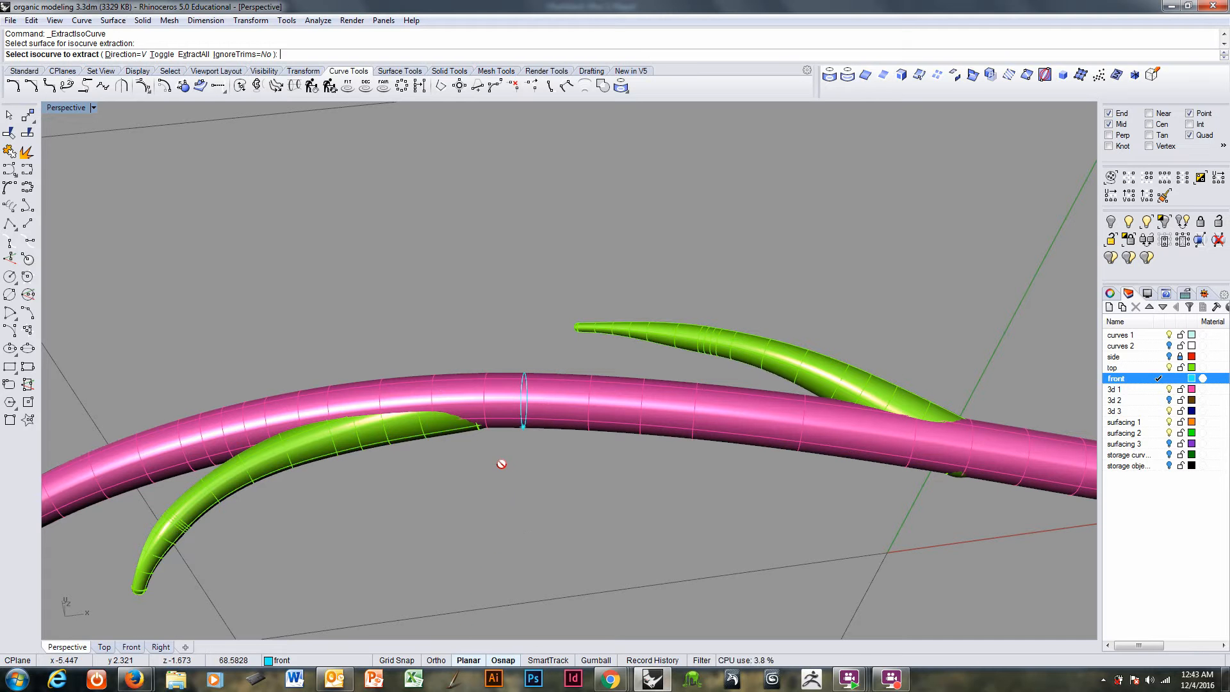
pyautogui.click(504, 411)
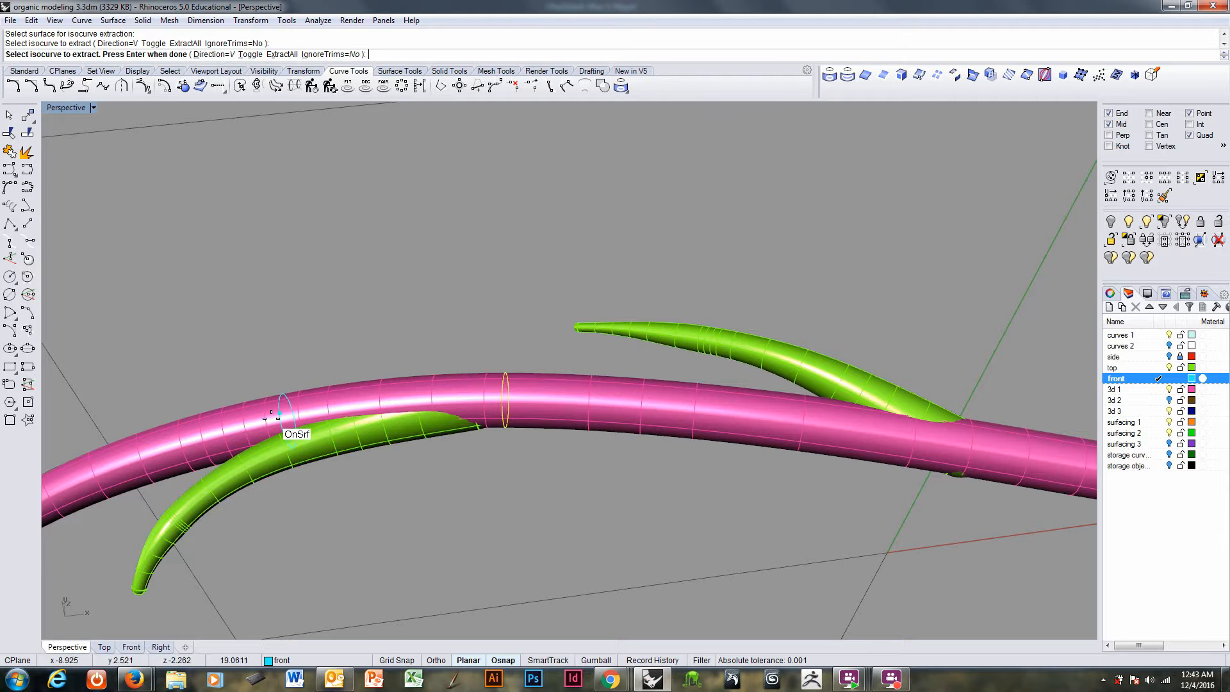
pyautogui.moveTo(286, 417); pyautogui.dragTo(319, 526, button='right')
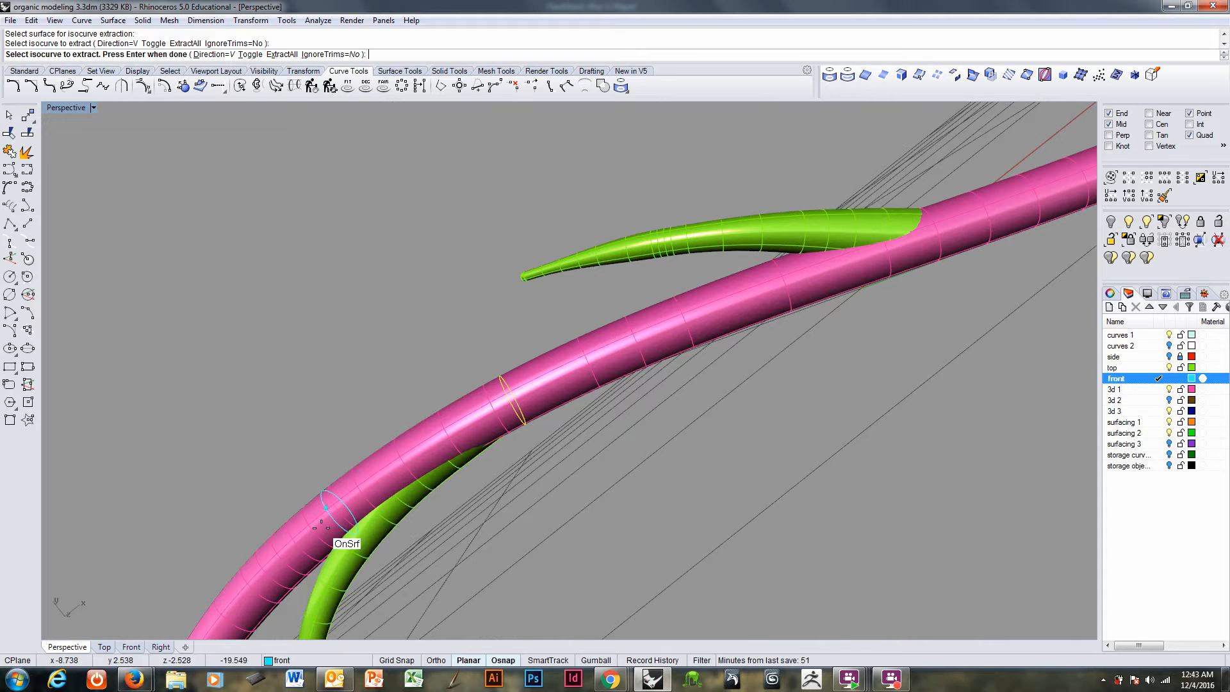
pyautogui.keyDown('alt'); pyautogui.click(310, 563); pyautogui.keyUp('alt')
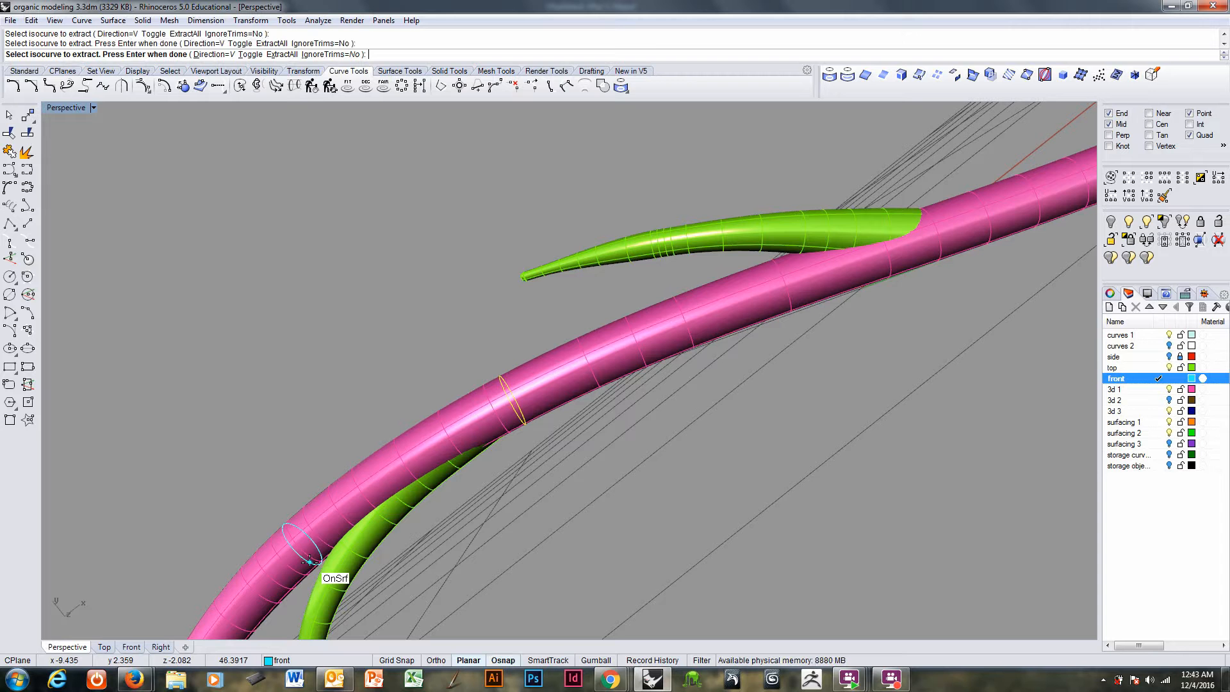
pyautogui.rightClick(309, 563)
pyautogui.moveTo(410, 518); pyautogui.dragTo(519, 482, button='right')
pyautogui.press('Return')
# - Extract a V-direction isocurve around the hooked green branch, just past where it separates from the pink stem
pyautogui.click(520, 478)
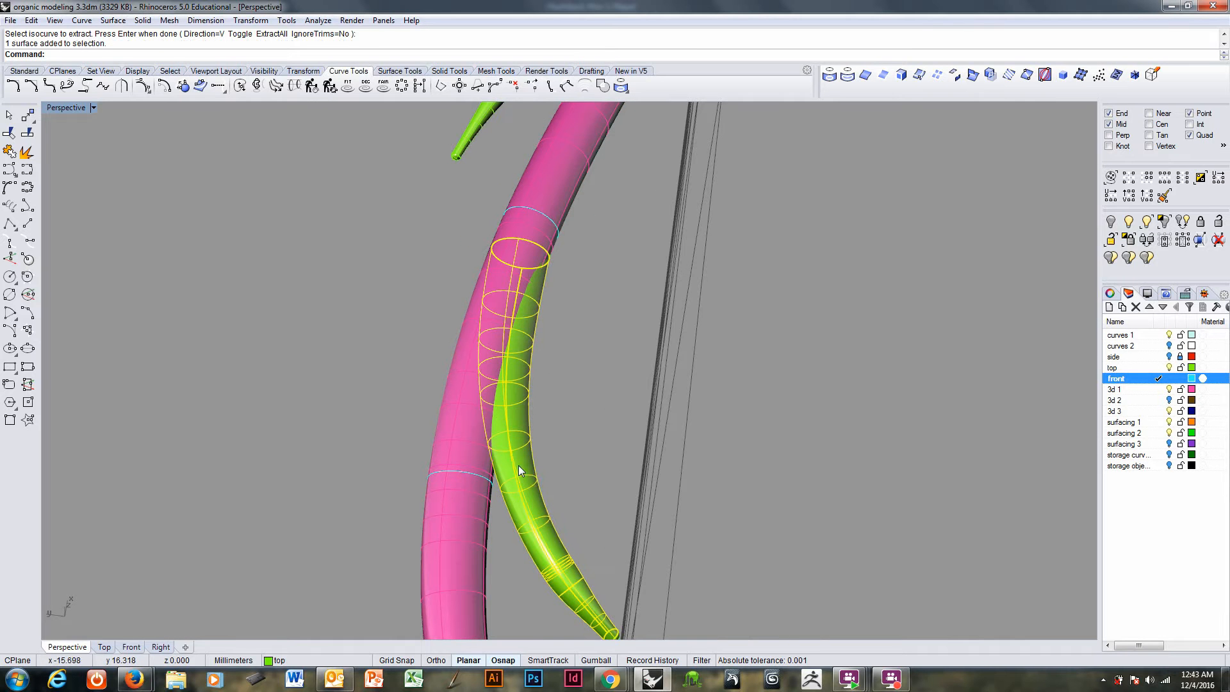
pyautogui.press('Return')
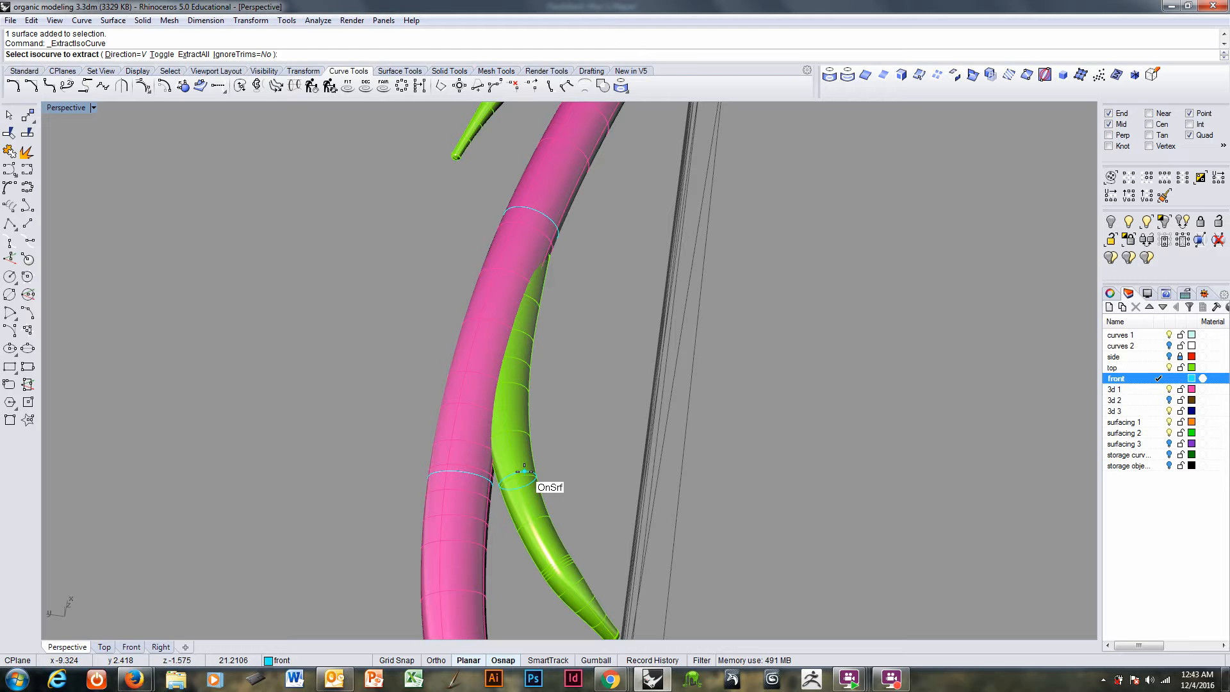
pyautogui.click(524, 471)
pyautogui.press('Return')
pyautogui.moveTo(528, 483); pyautogui.dragTo(366, 467, button='right')
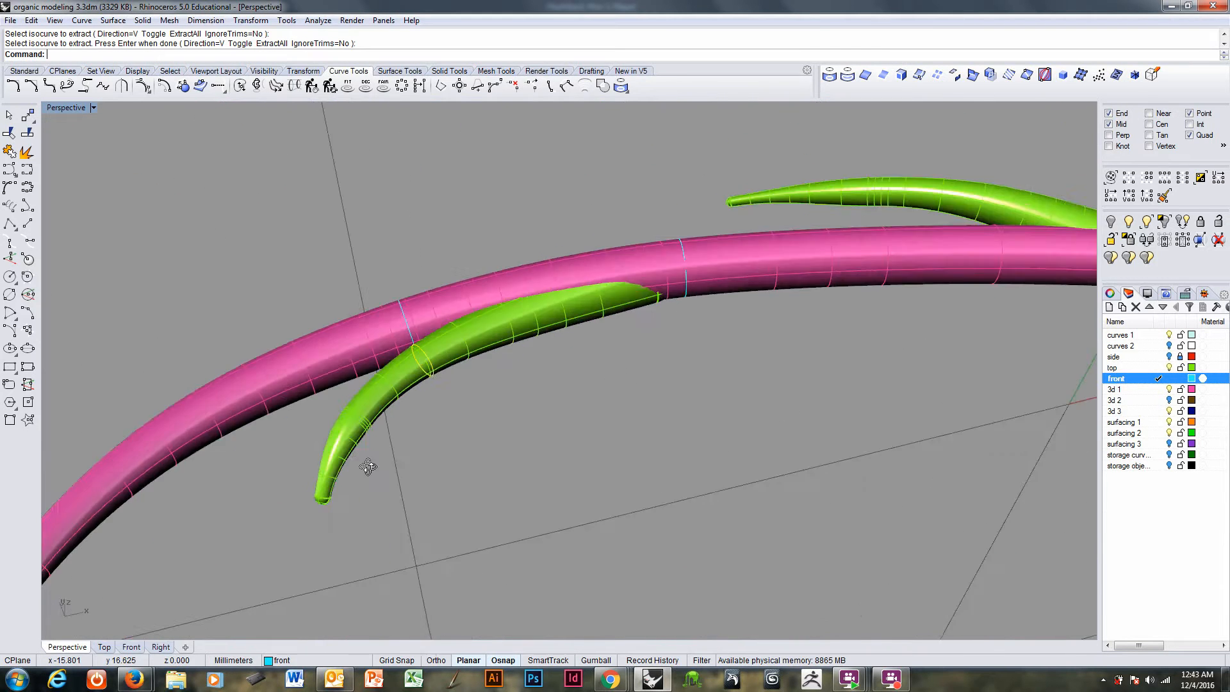
# - Try to split the pink stem tube with window-selected cutting objects around the hooked green branch, leaving out its end cap, and undo the split
pyautogui.moveTo(402, 276); pyautogui.dragTo(410, 283, button='right')
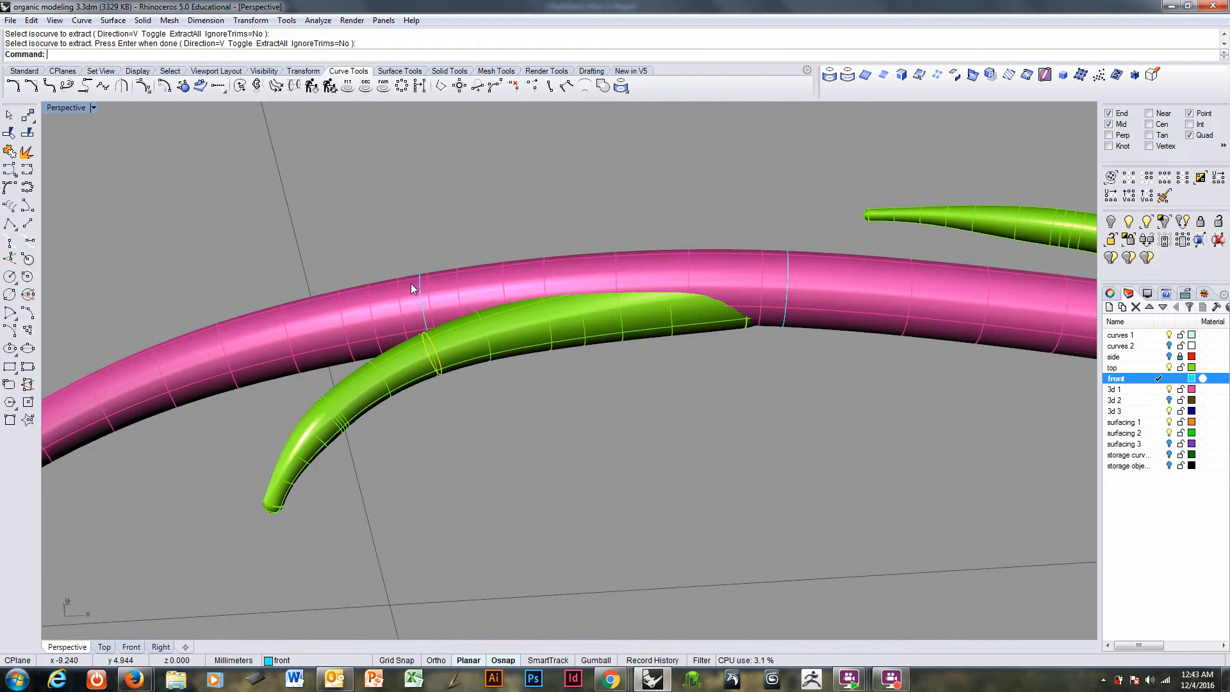
pyautogui.click(421, 293)
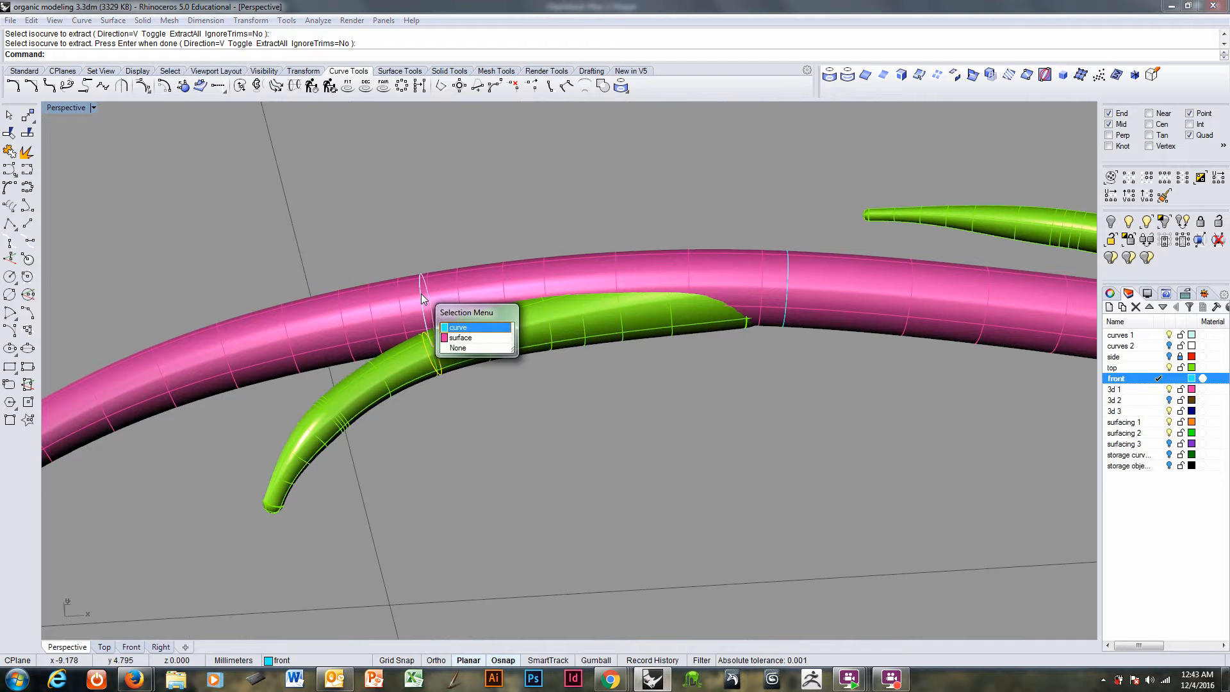
pyautogui.keyDown('shift'); pyautogui.click(788, 283); pyautogui.keyUp('shift')
pyautogui.rightClick(788, 284)
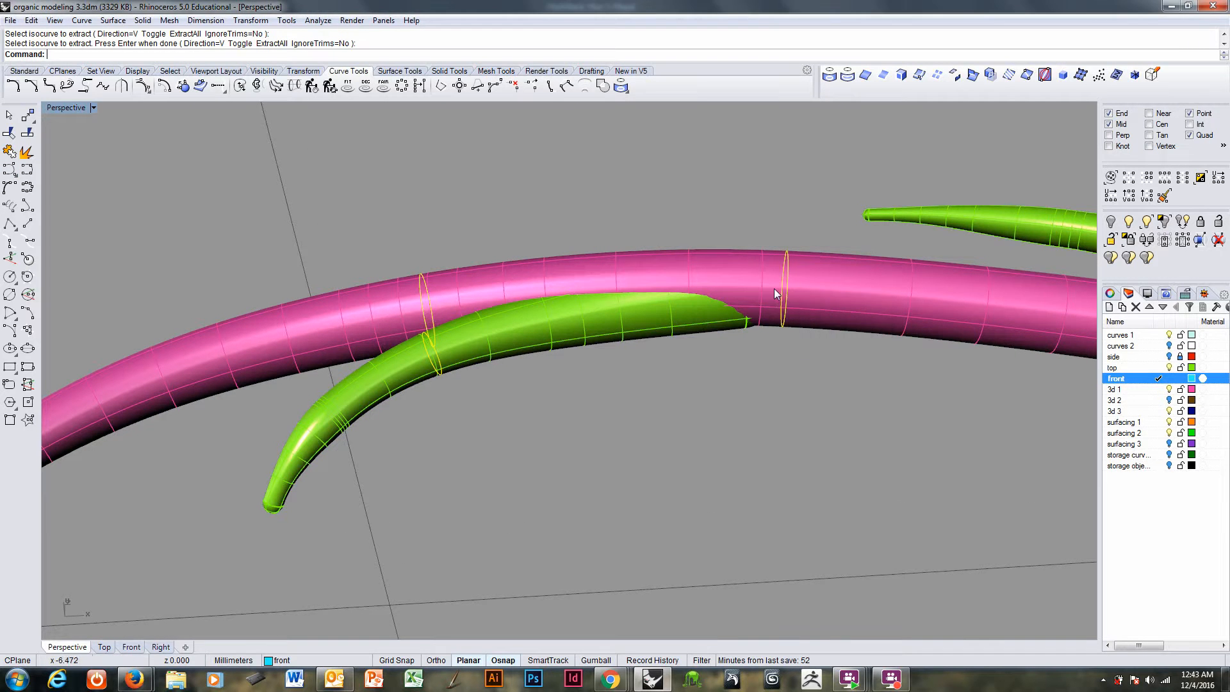
pyautogui.click(758, 287)
pyautogui.click(28, 134)
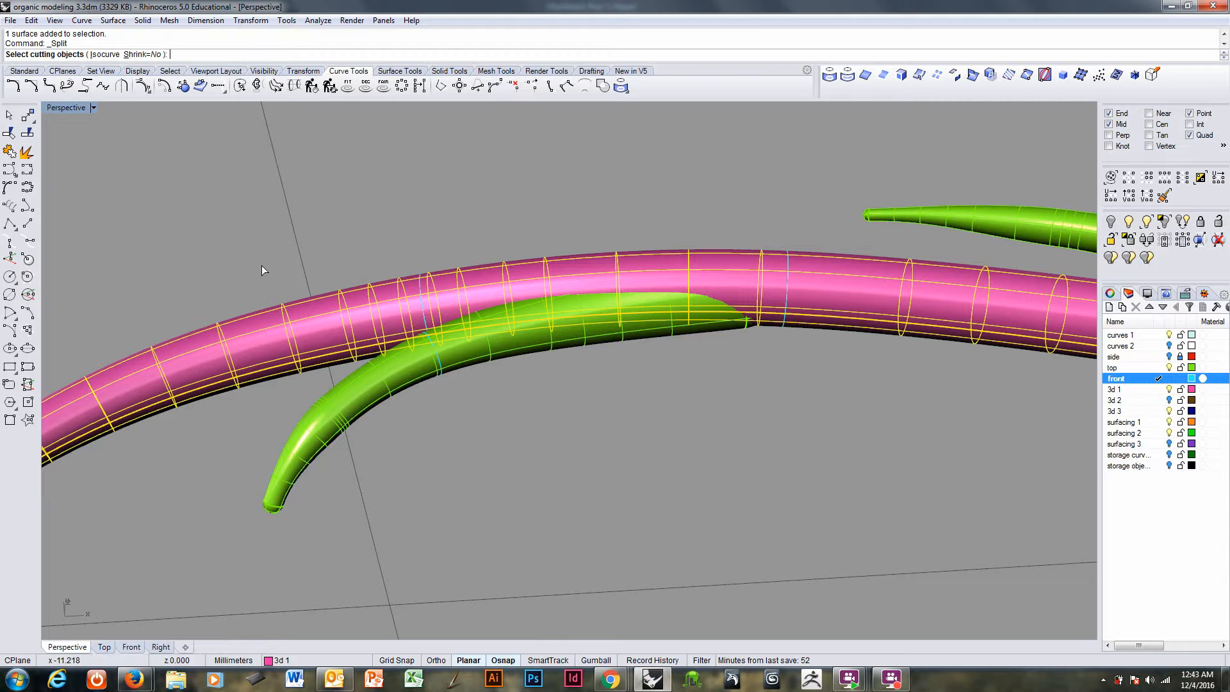
pyautogui.moveTo(464, 361); pyautogui.dragTo(859, 429)
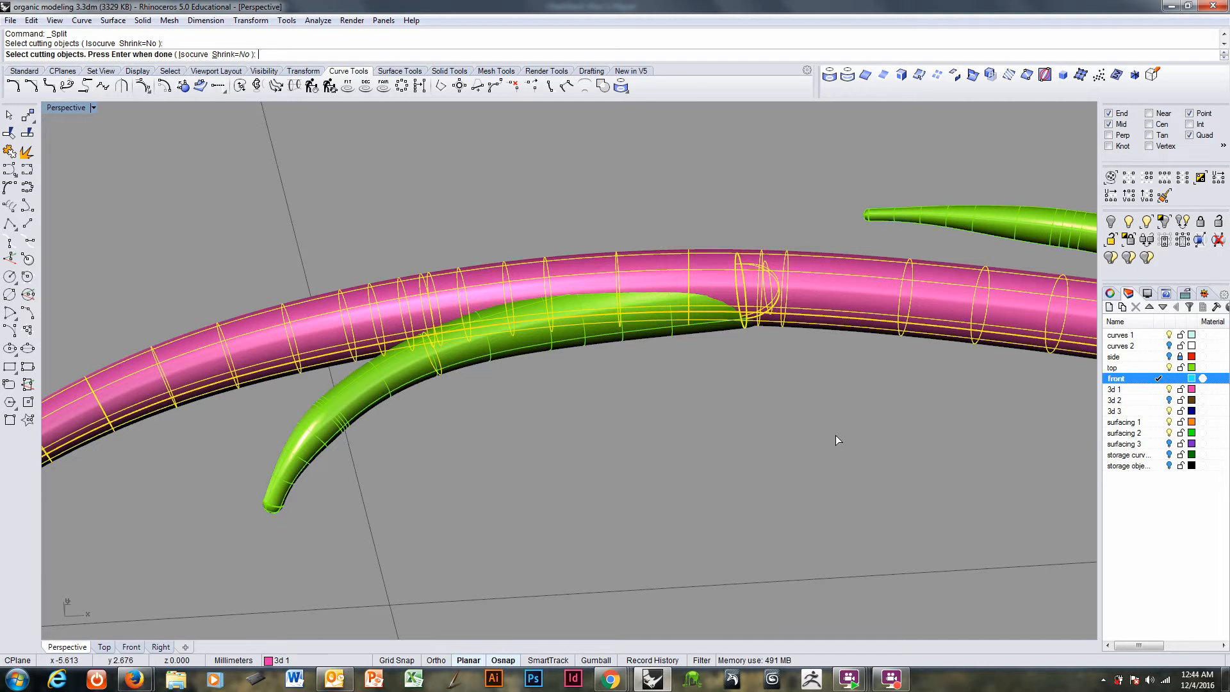
pyautogui.keyDown('ctrl'); pyautogui.click(771, 314); pyautogui.keyUp('ctrl')
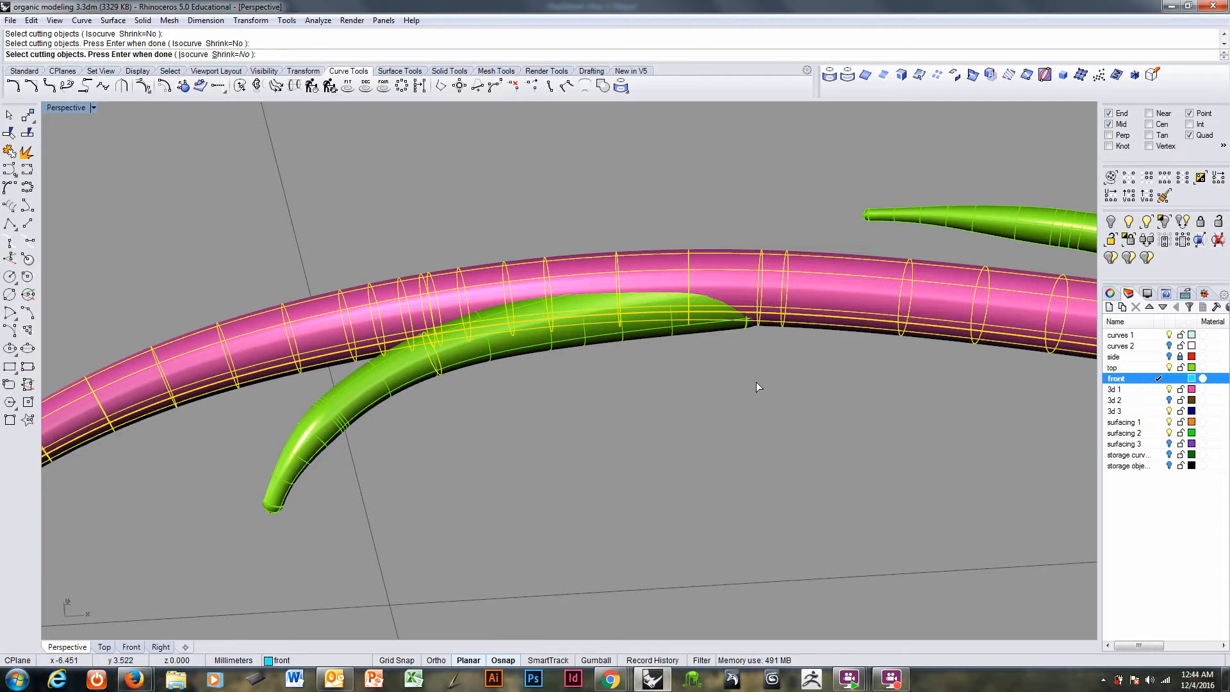
pyautogui.press('Return')
pyautogui.click(695, 259)
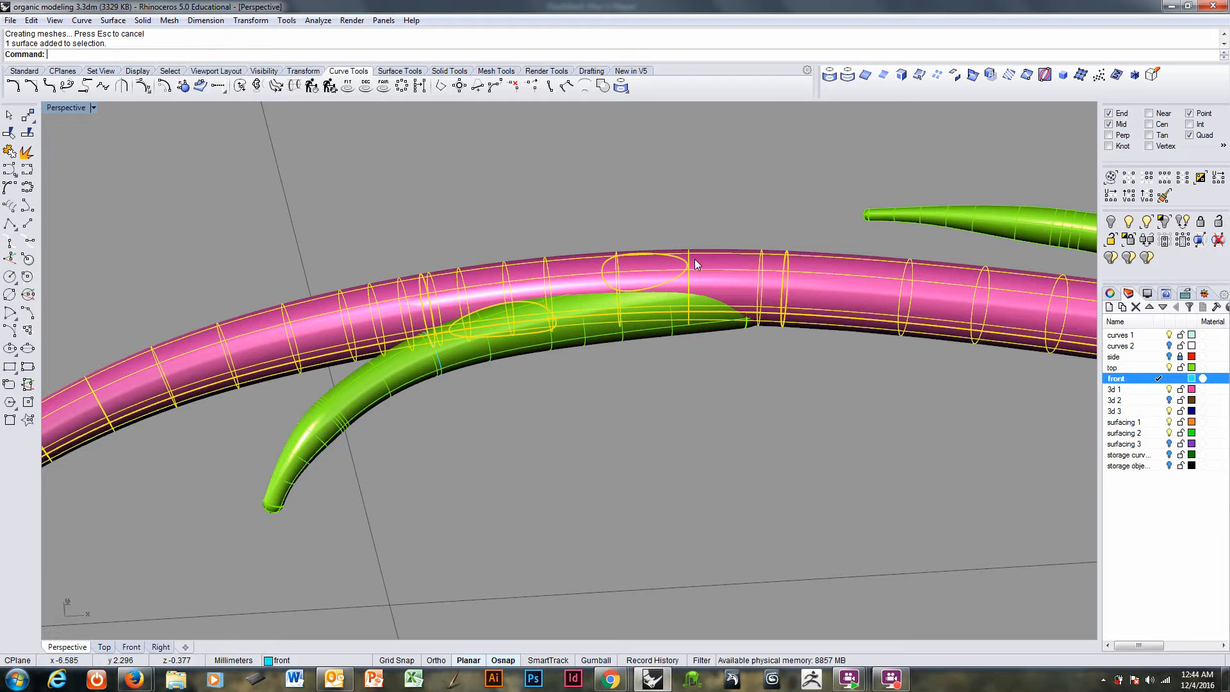
pyautogui.moveTo(702, 383); pyautogui.dragTo(723, 368, button='right')
pyautogui.hotkey('ctrl', 'z')
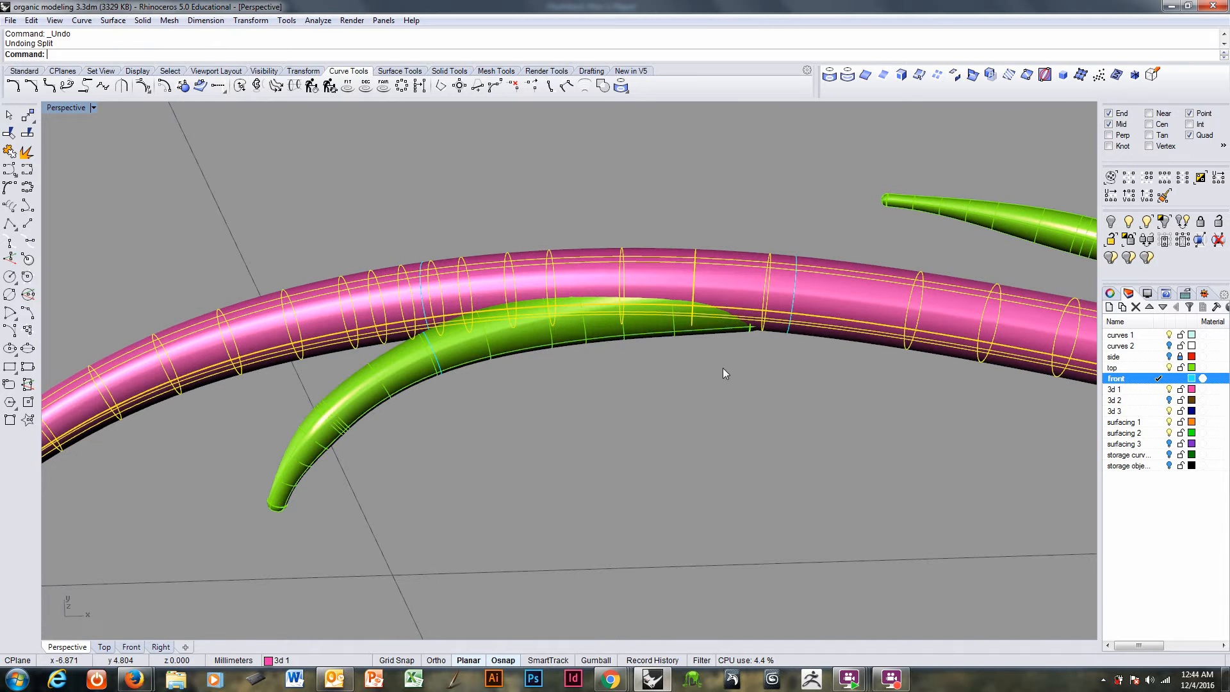
# - Split the pink stem tube with the two isocurves around it on either side of the hooked green branch's junction
pyautogui.click(722, 368)
pyautogui.click(768, 307)
pyautogui.scroll(5, 457, 292)
pyautogui.hotkey('ctrl', 'shift', 's')
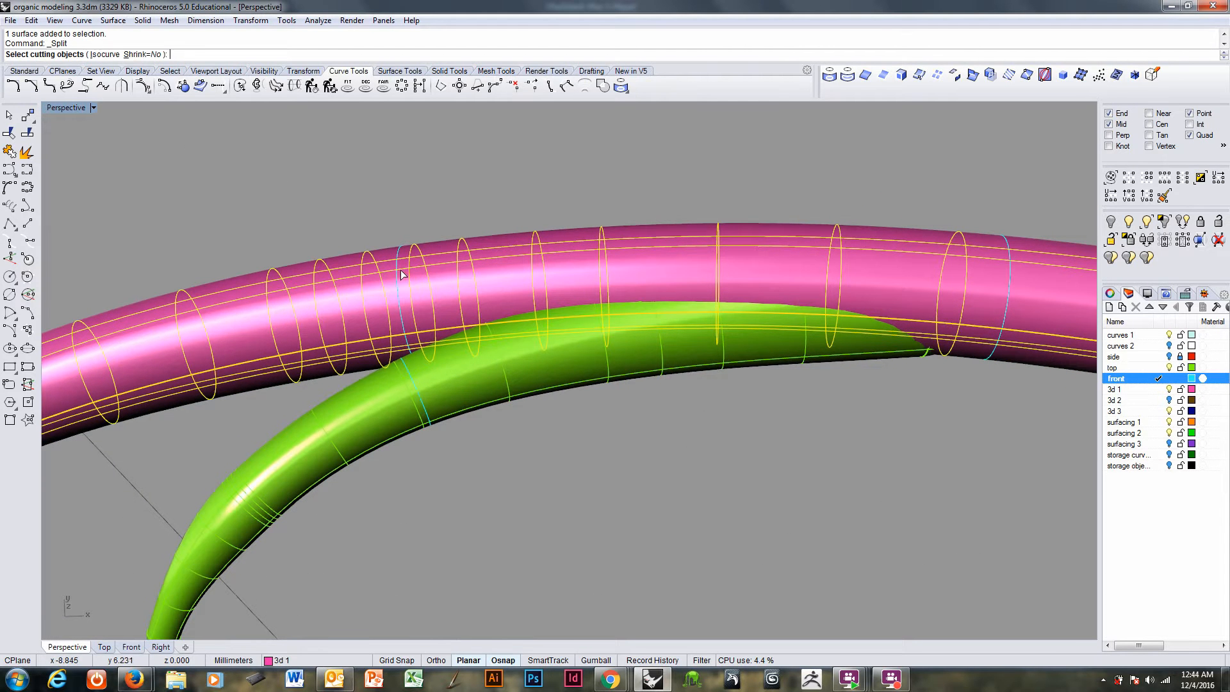
pyautogui.click(402, 274)
pyautogui.click(1004, 291)
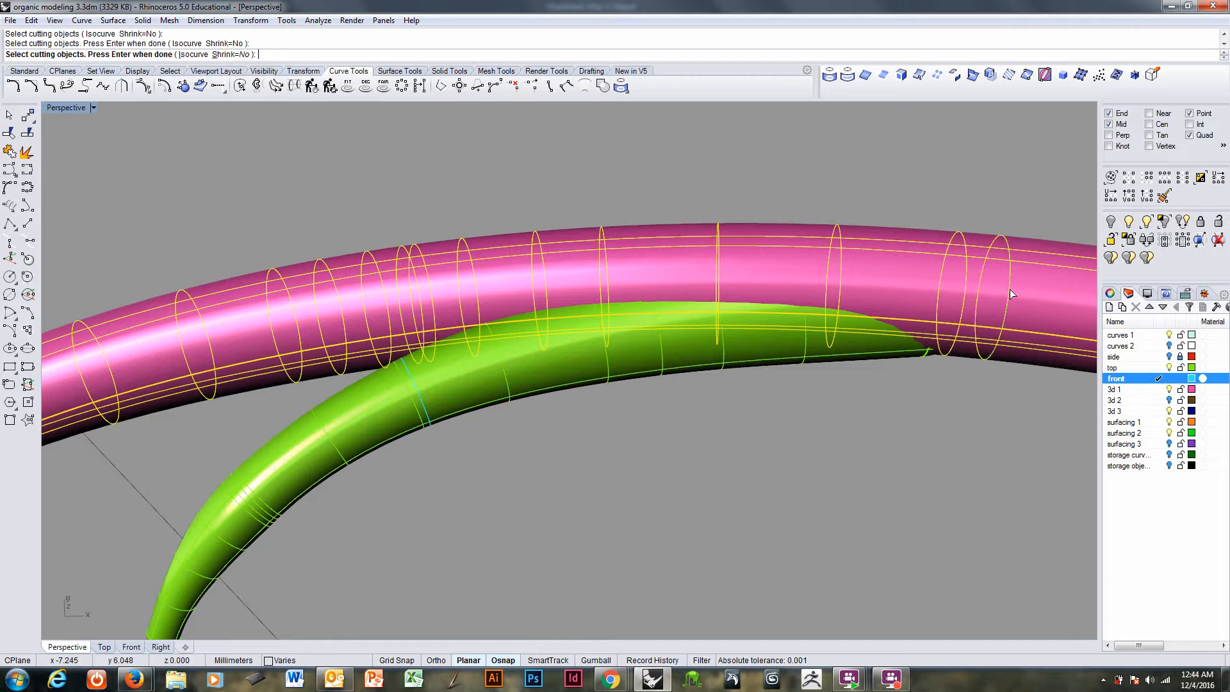
pyautogui.press('Return')
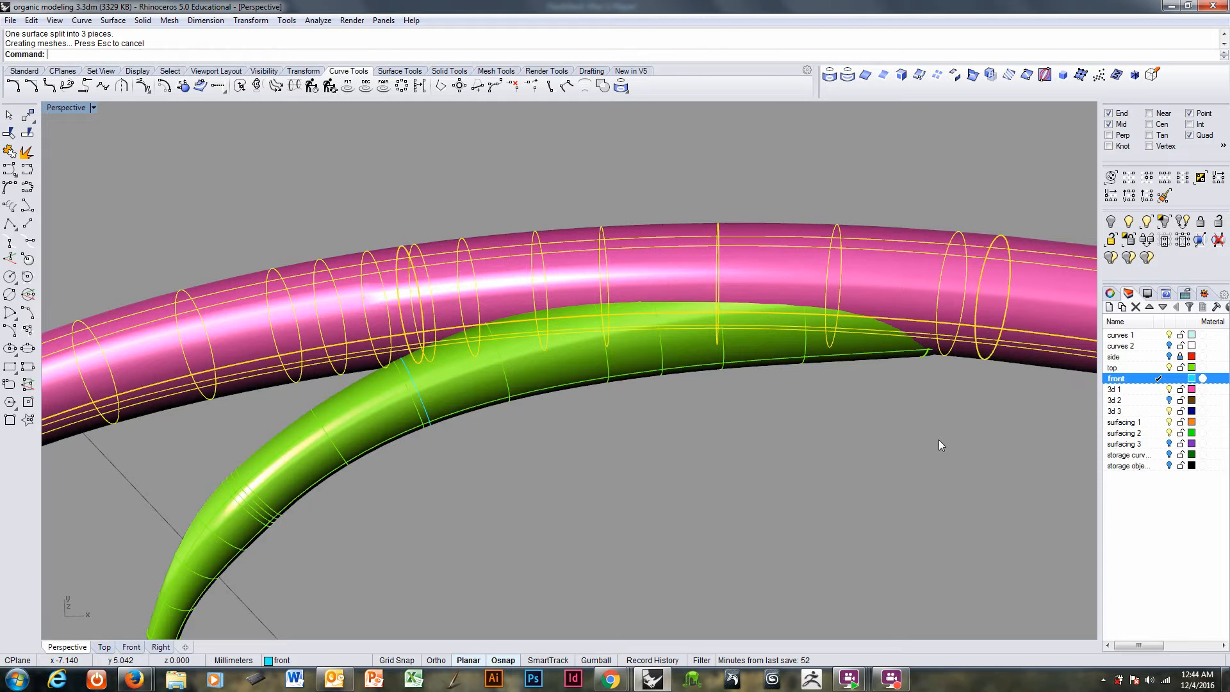
# - Move the middle piece of the split pink stem to the curves 1 layer
pyautogui.click(883, 371)
pyautogui.click(641, 227)
pyautogui.moveTo(564, 451)
pyautogui.mouseDown(button='right')
pyautogui.moveTo(570, 469)
pyautogui.moveTo(574, 449)
pyautogui.mouseUp(button='right')
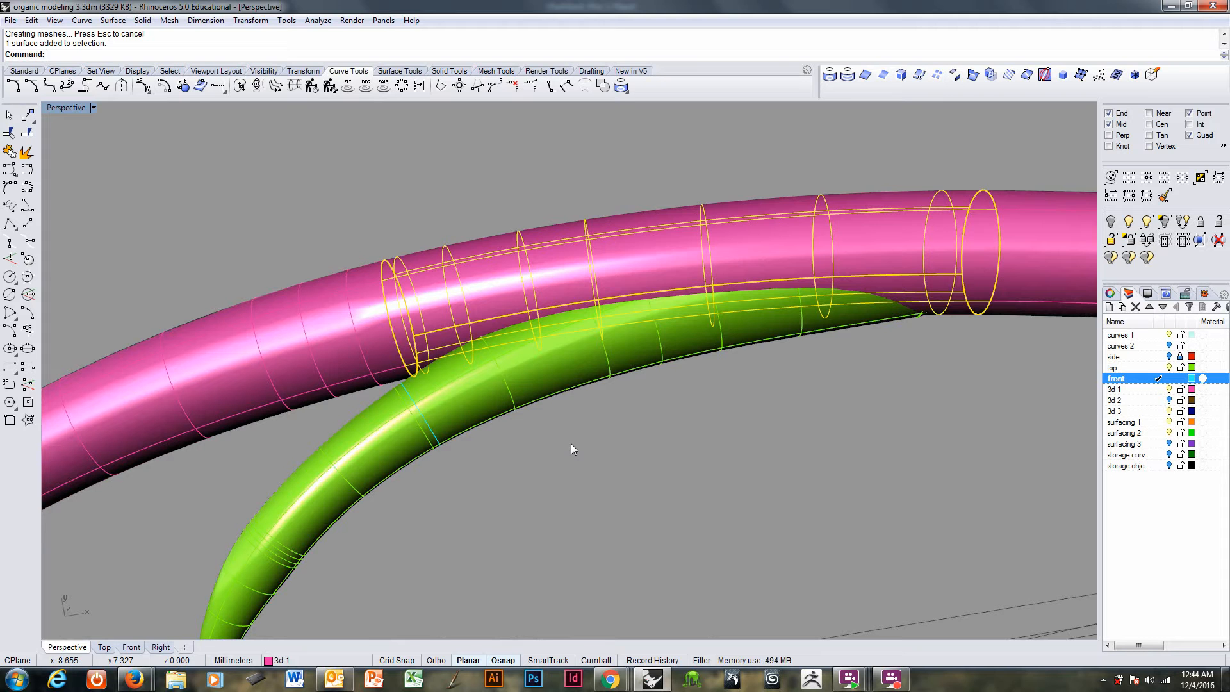
pyautogui.press('F4')
pyautogui.click(586, 311)
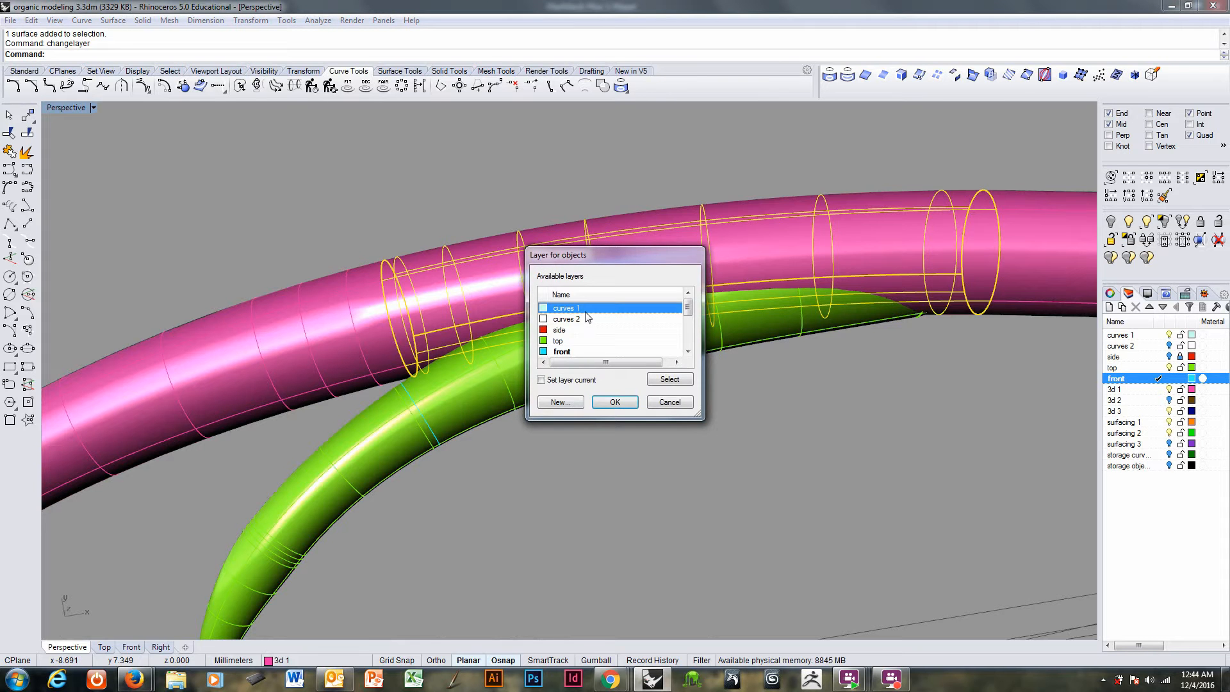
pyautogui.click(612, 400)
# - Split the hooked green branch tube with the isocurve just past where it separates from the stem
pyautogui.moveTo(614, 423); pyautogui.dragTo(111, 250, button='right')
pyautogui.click(461, 396)
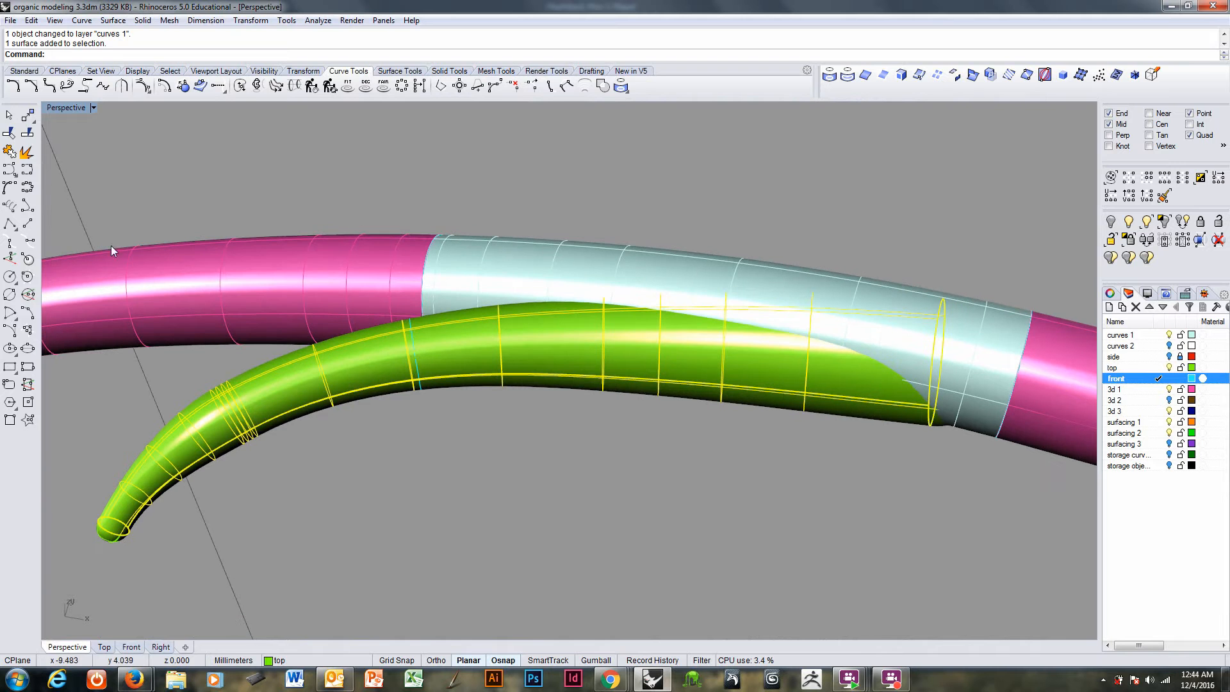
pyautogui.click(27, 133)
pyautogui.click(421, 385)
pyautogui.press('Return')
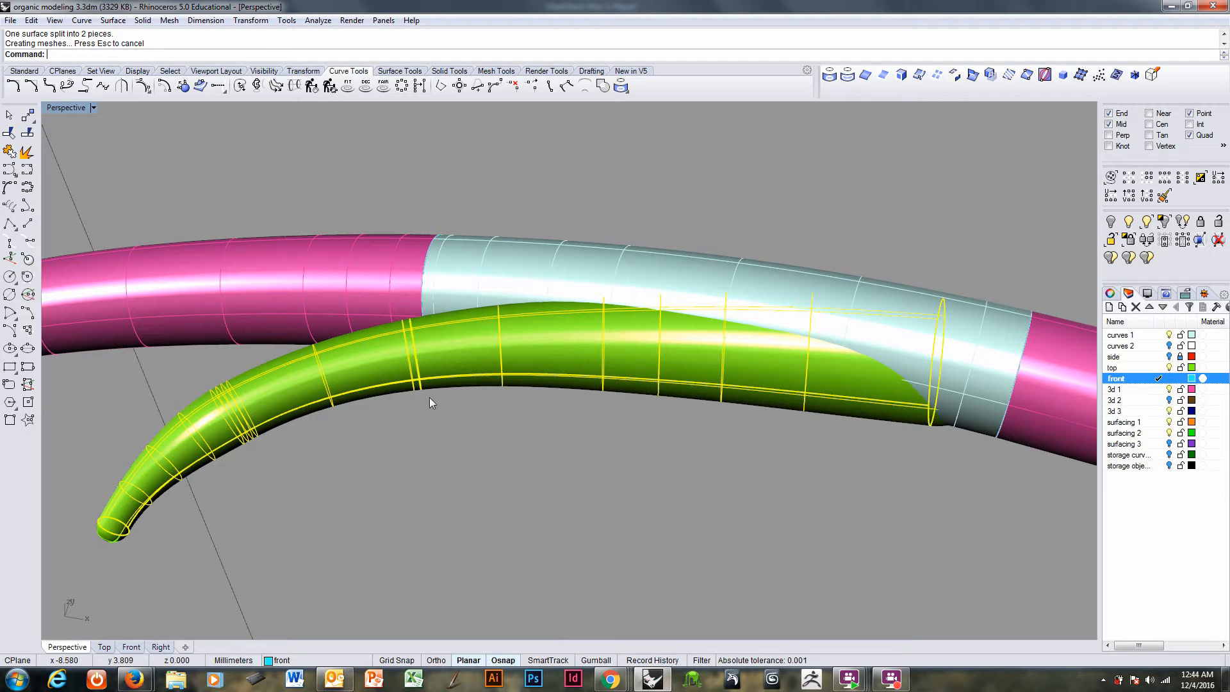
# - Move the hooked green branch's base piece at the junction to the curves 1 layer
pyautogui.click(467, 379)
pyautogui.moveTo(467, 379); pyautogui.dragTo(476, 430, button='right')
pyautogui.press('F4')
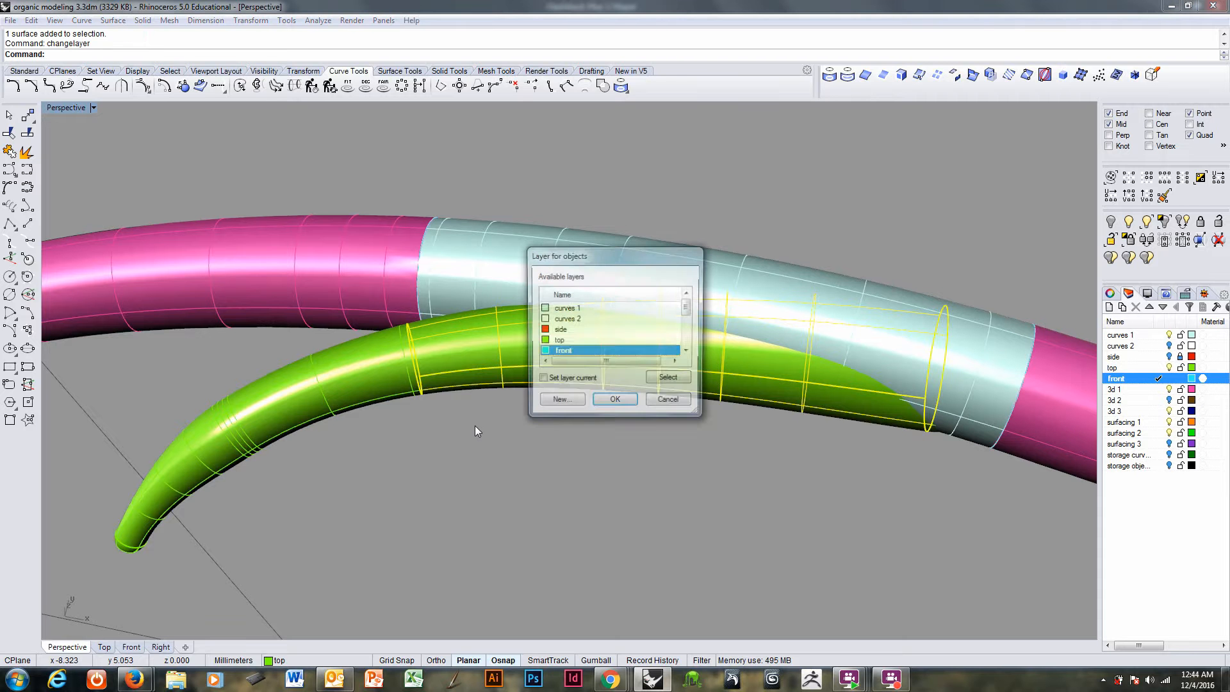
pyautogui.click(584, 308)
pyautogui.click(615, 403)
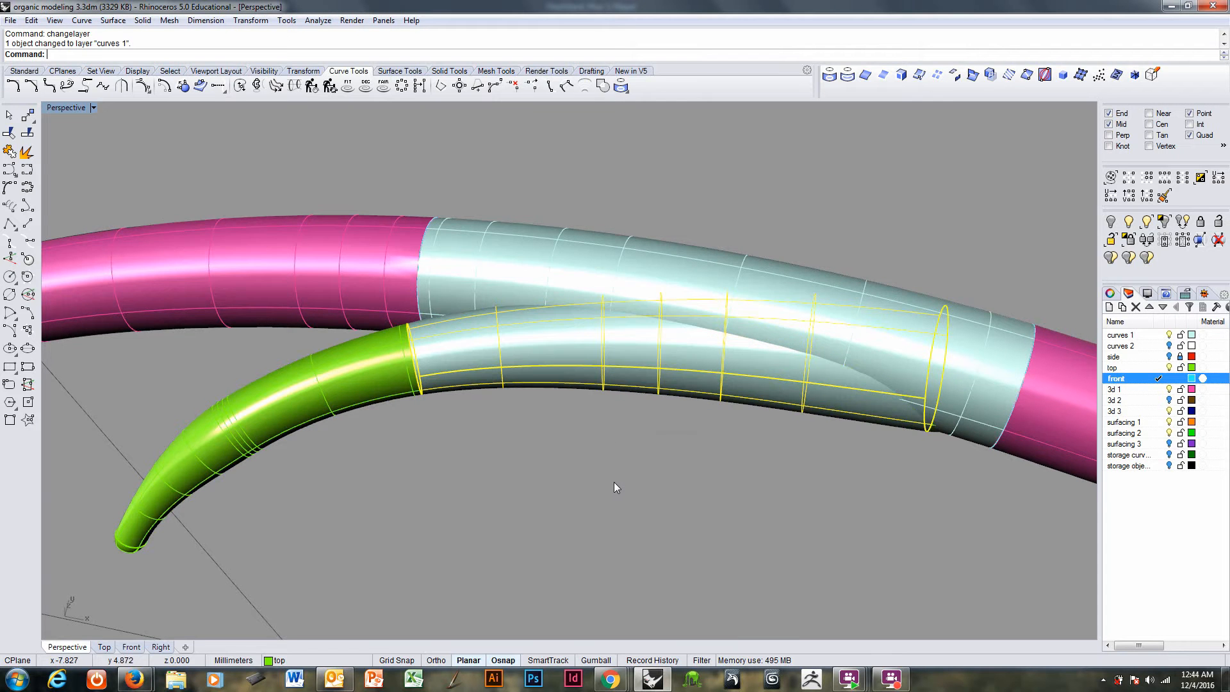
pyautogui.moveTo(615, 489); pyautogui.dragTo(629, 539, button='right')
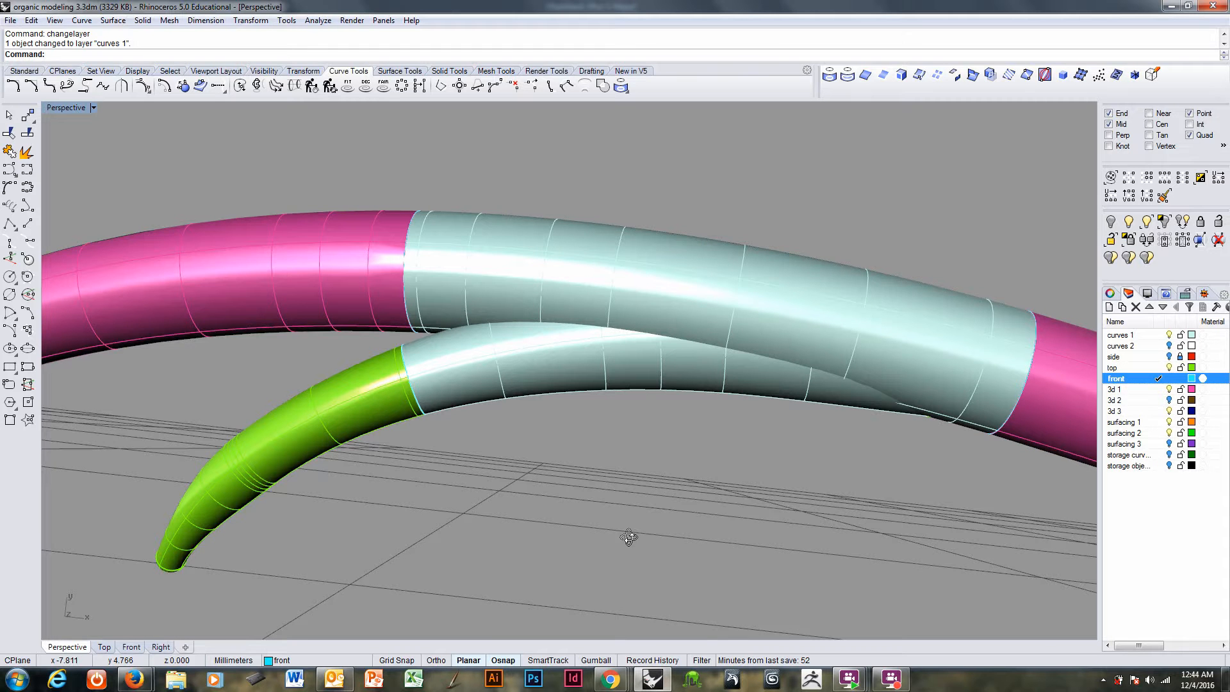
pyautogui.moveTo(629, 537); pyautogui.dragTo(632, 529, button='right')
# - Undo the layer changes and splits on the pink stem and the hooked green branch
pyautogui.hotkey('ctrl', 'z')
pyautogui.hotkey('ctrl', 'z')
pyautogui.hotkey('ctrl', 'z')
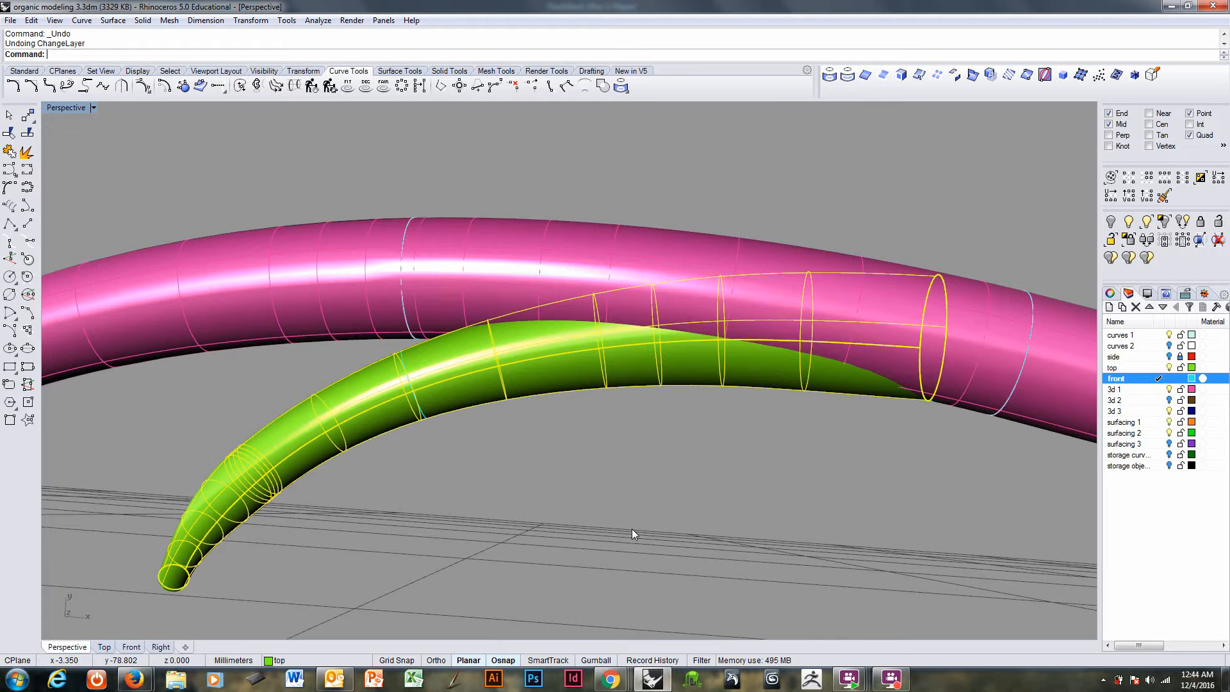
pyautogui.hotkey('ctrl', 'z')
pyautogui.hotkey('ctrl', 'z')
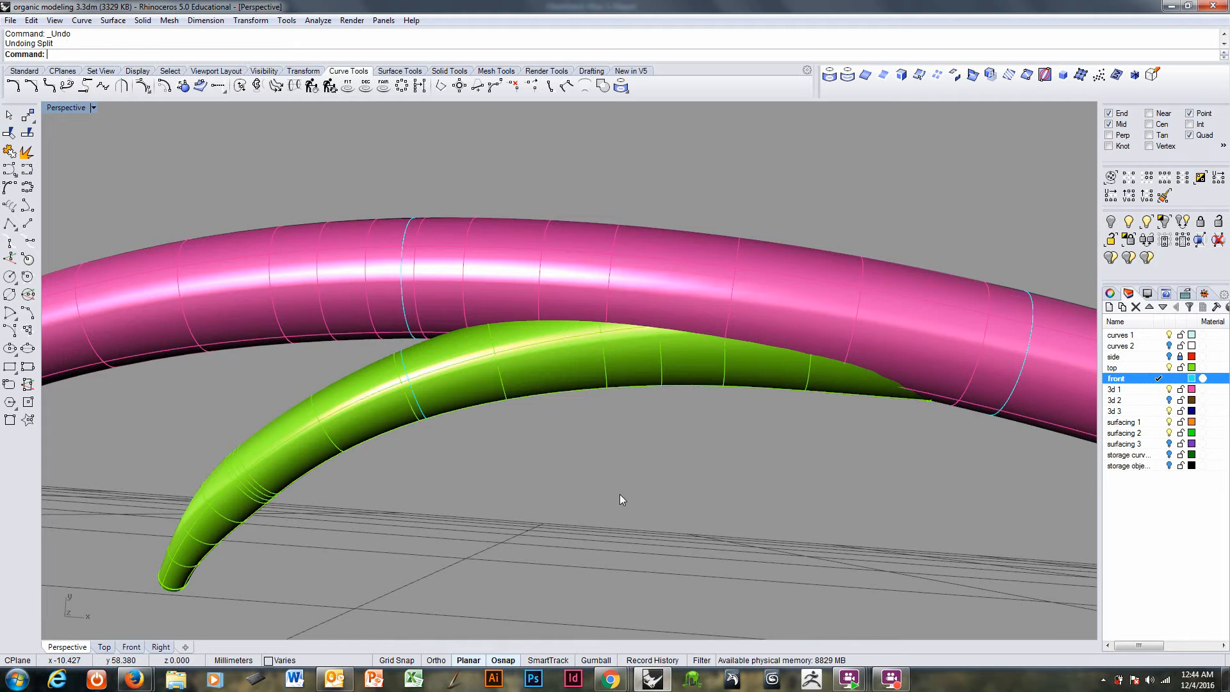
# - Delete the two isocurves around the pink stem and the one around the hooked green branch
pyautogui.scroll(5, 564, 414)
pyautogui.click(437, 371)
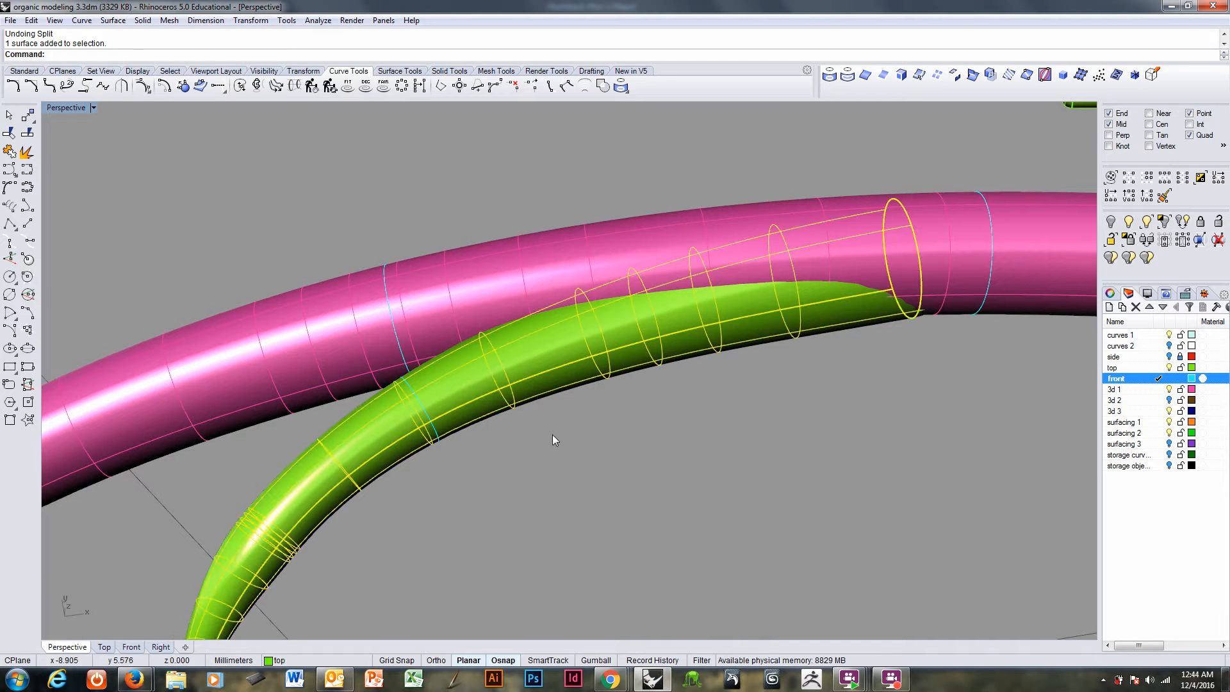
pyautogui.click(569, 444)
pyautogui.moveTo(286, 195); pyautogui.dragTo(494, 545)
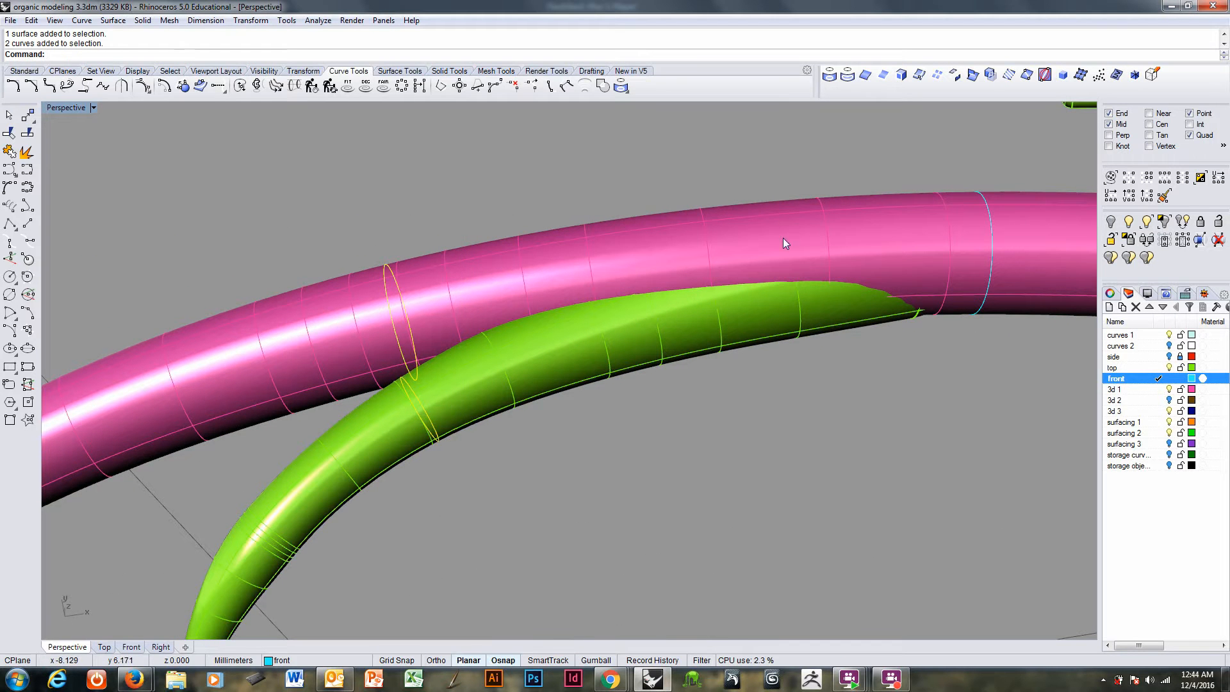
pyautogui.moveTo(865, 137); pyautogui.dragTo(1020, 405)
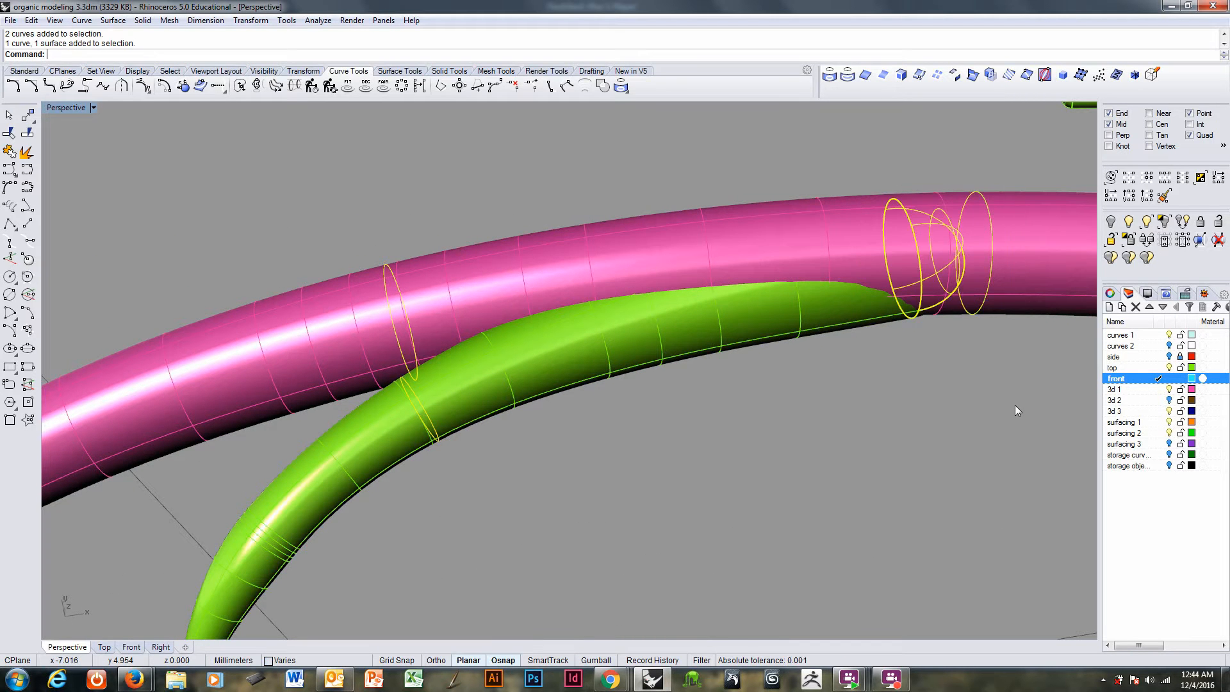
pyautogui.click(976, 404)
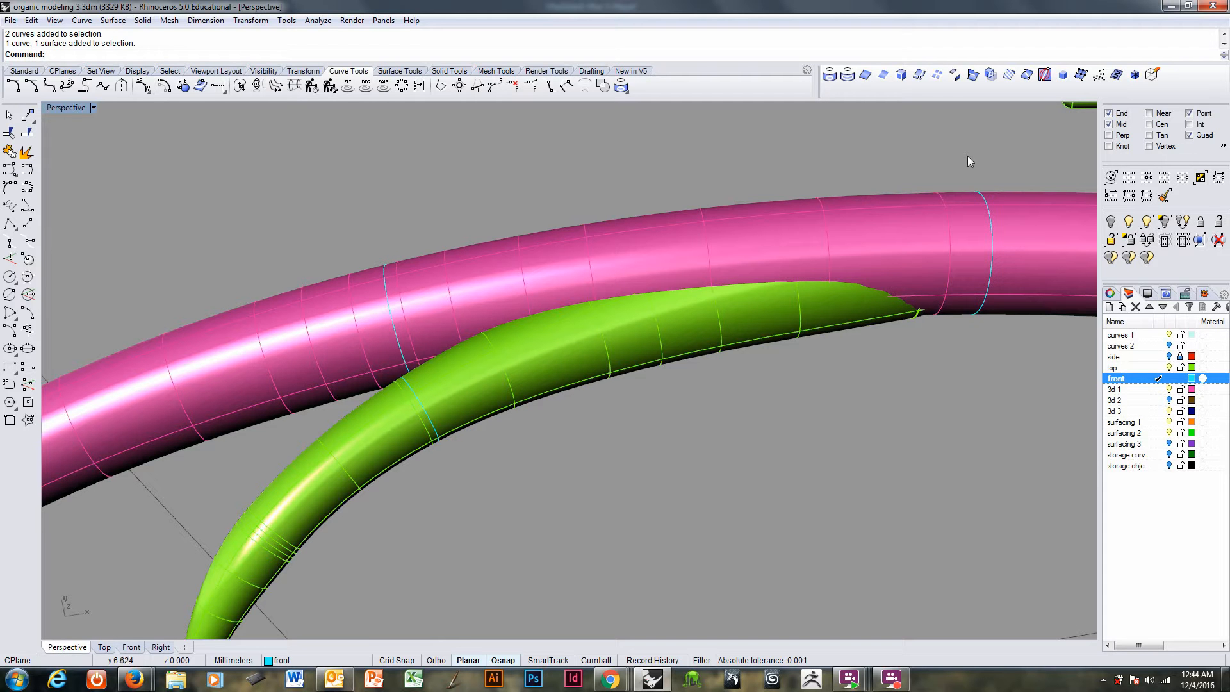
pyautogui.press('Delete')
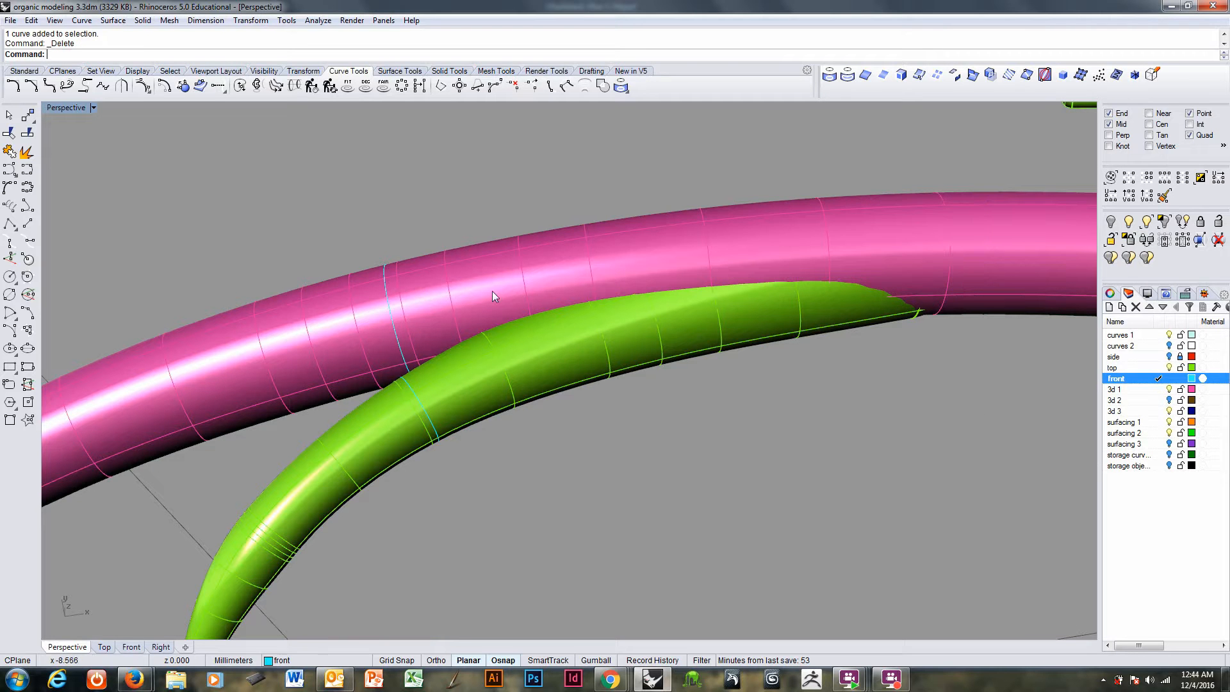
pyautogui.click(388, 303)
pyautogui.click(423, 314)
pyautogui.press('Delete')
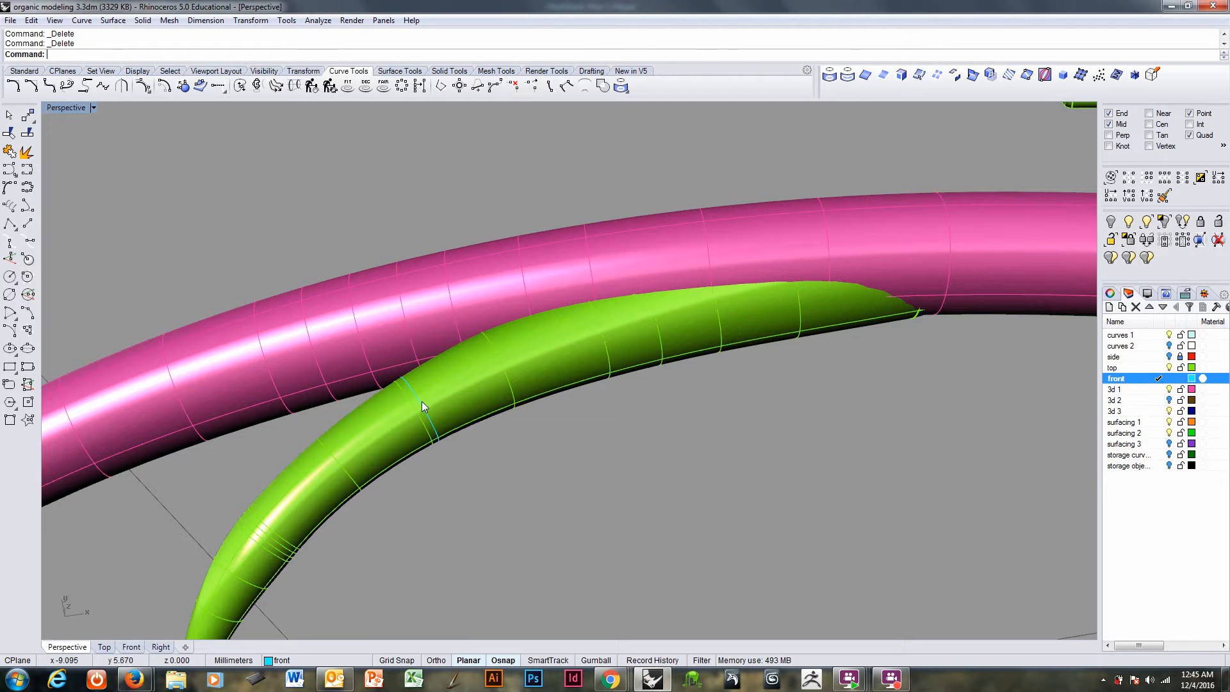
pyautogui.press('Delete')
# - Create intersection curves of the pink stem with the hooked green branch's tube and with its rounded end cap
pyautogui.click(506, 379)
pyautogui.keyDown('shift'); pyautogui.click(513, 292); pyautogui.keyUp('shift')
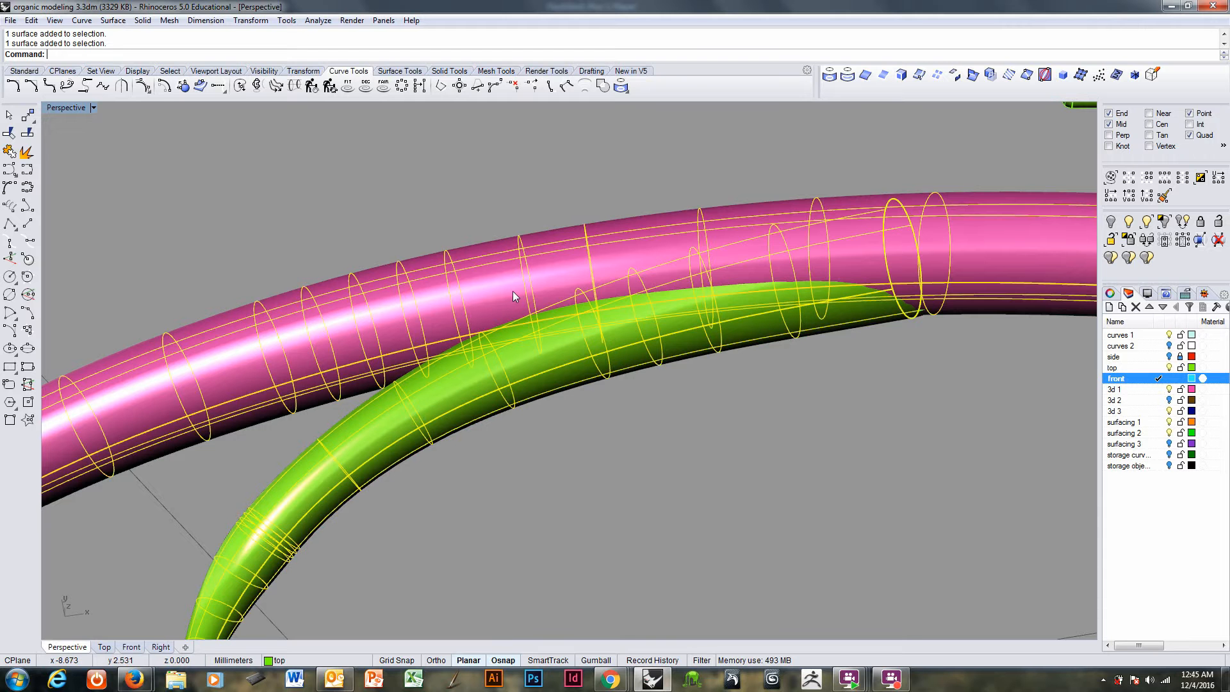
pyautogui.click(972, 75)
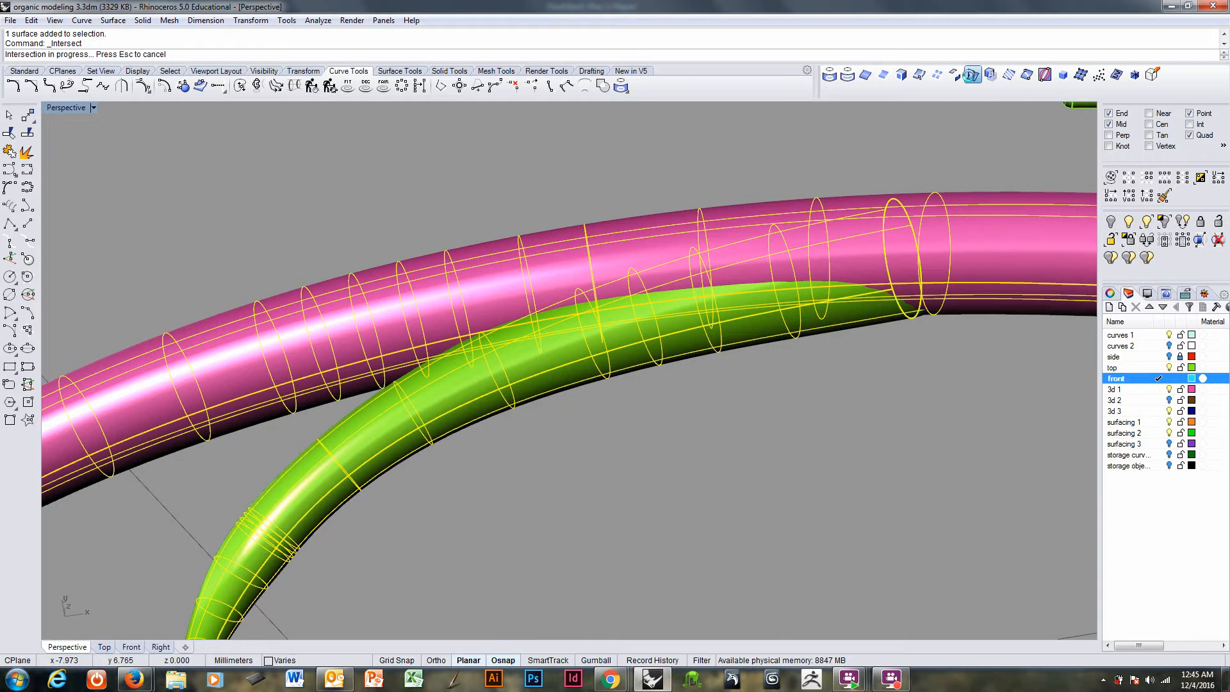
pyautogui.moveTo(703, 439); pyautogui.dragTo(821, 419, button='right')
pyautogui.click(771, 428)
pyautogui.click(824, 416)
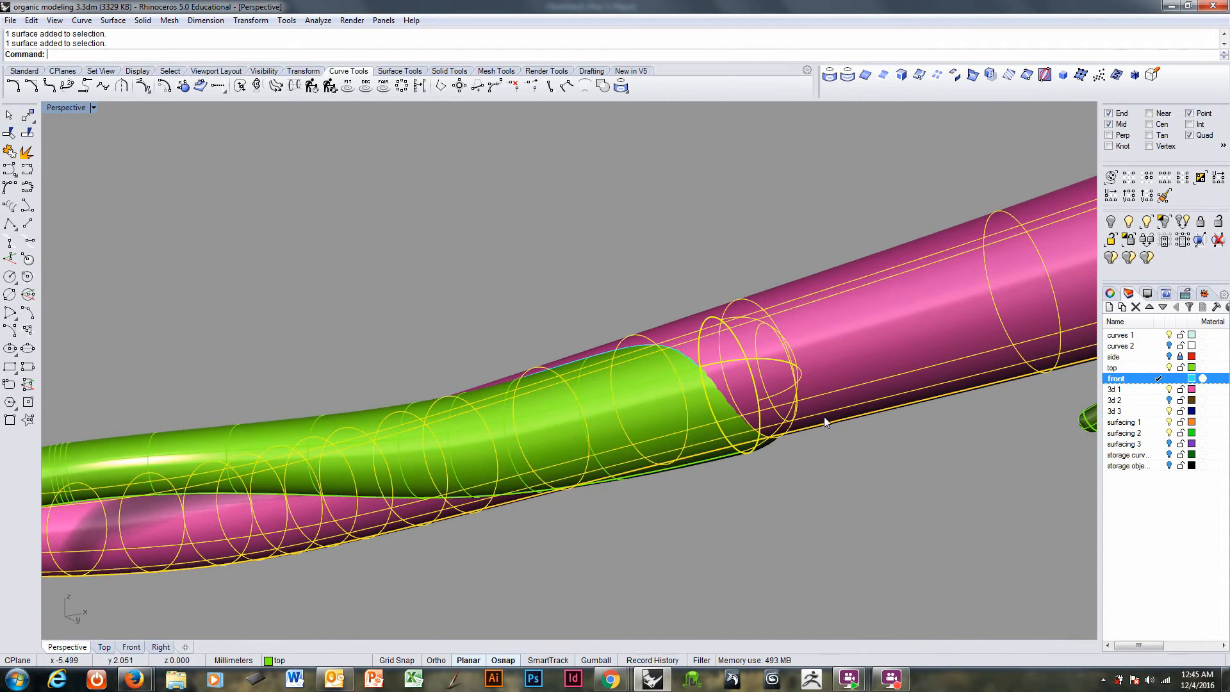
pyautogui.click(973, 76)
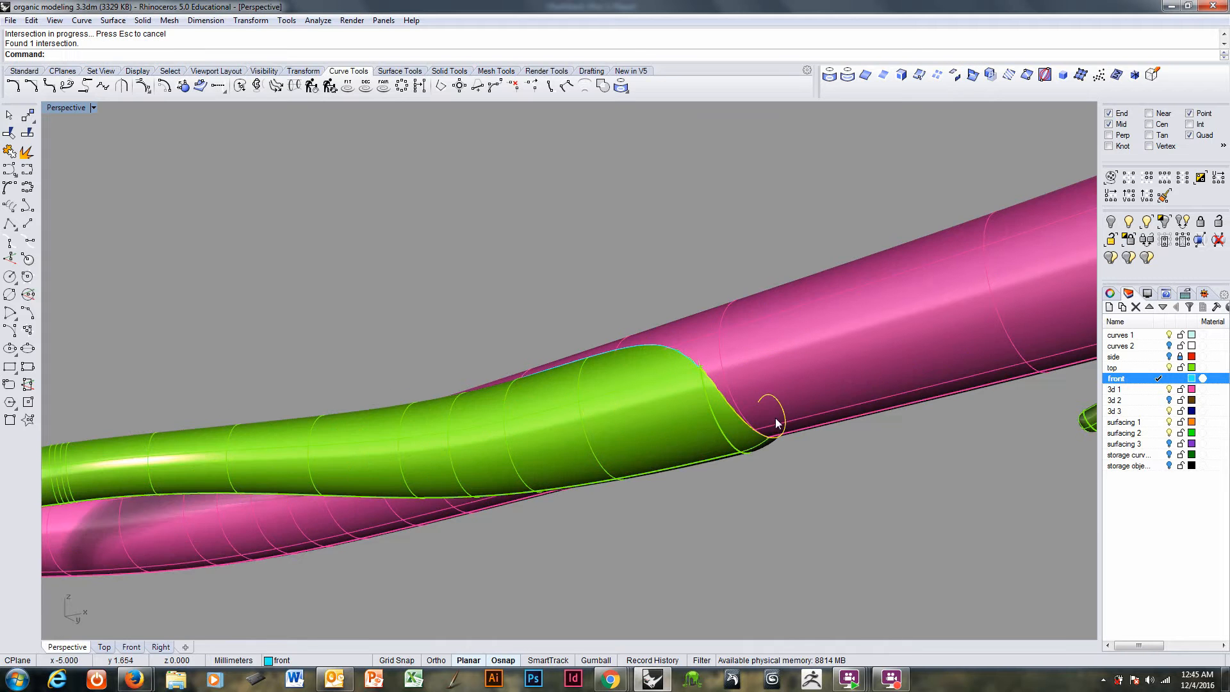
# - Hide the top and 3d 1 layers and join the two intersection curves into one closed curve
pyautogui.moveTo(777, 423); pyautogui.dragTo(723, 376, button='right')
pyautogui.click(1170, 368)
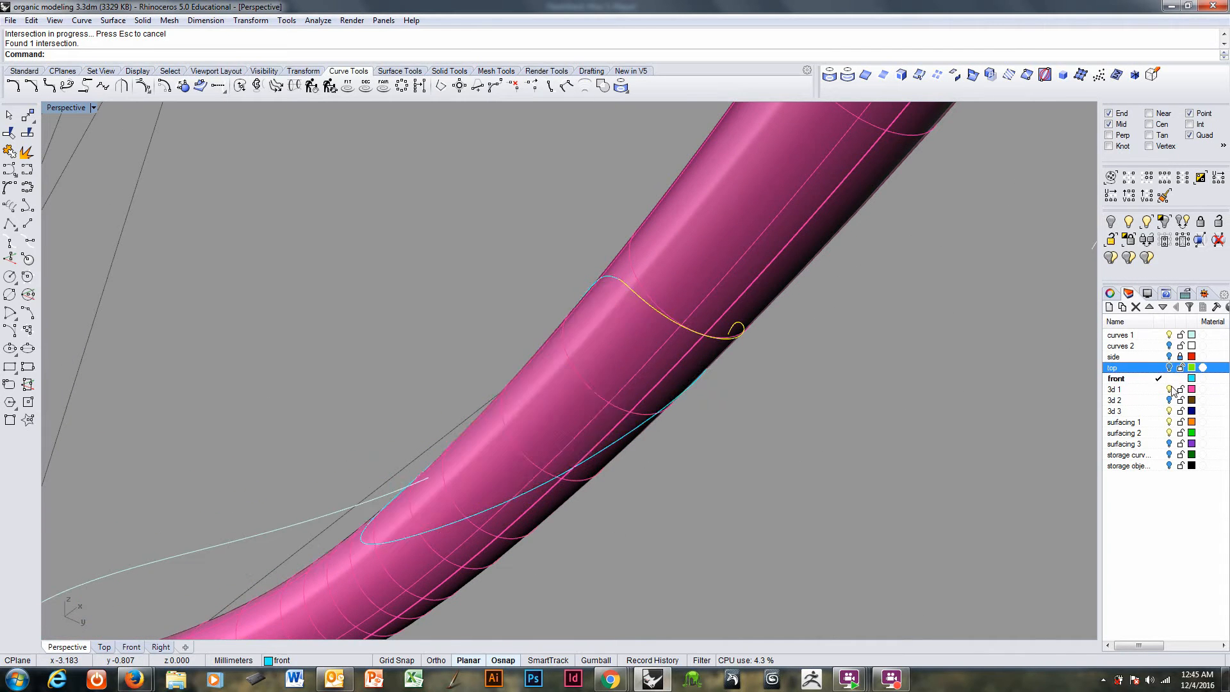
pyautogui.click(1170, 389)
pyautogui.moveTo(769, 425); pyautogui.dragTo(709, 289, button='right')
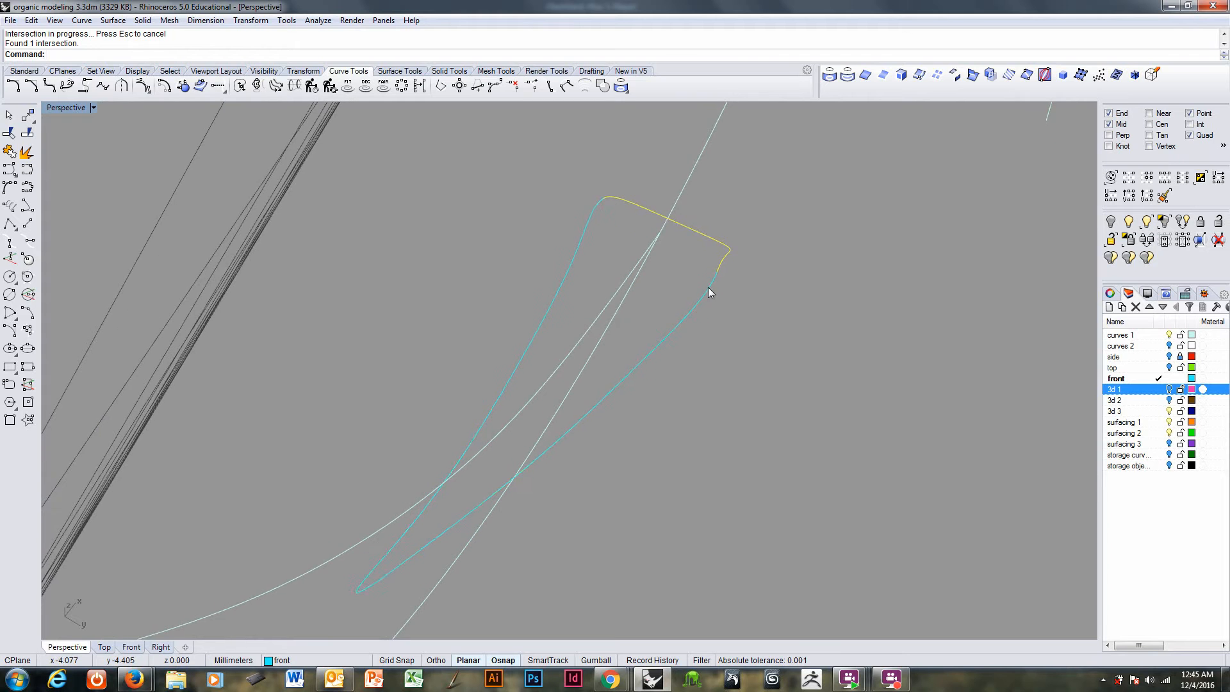
pyautogui.click(706, 292)
pyautogui.moveTo(597, 321); pyautogui.dragTo(460, 437, button='right')
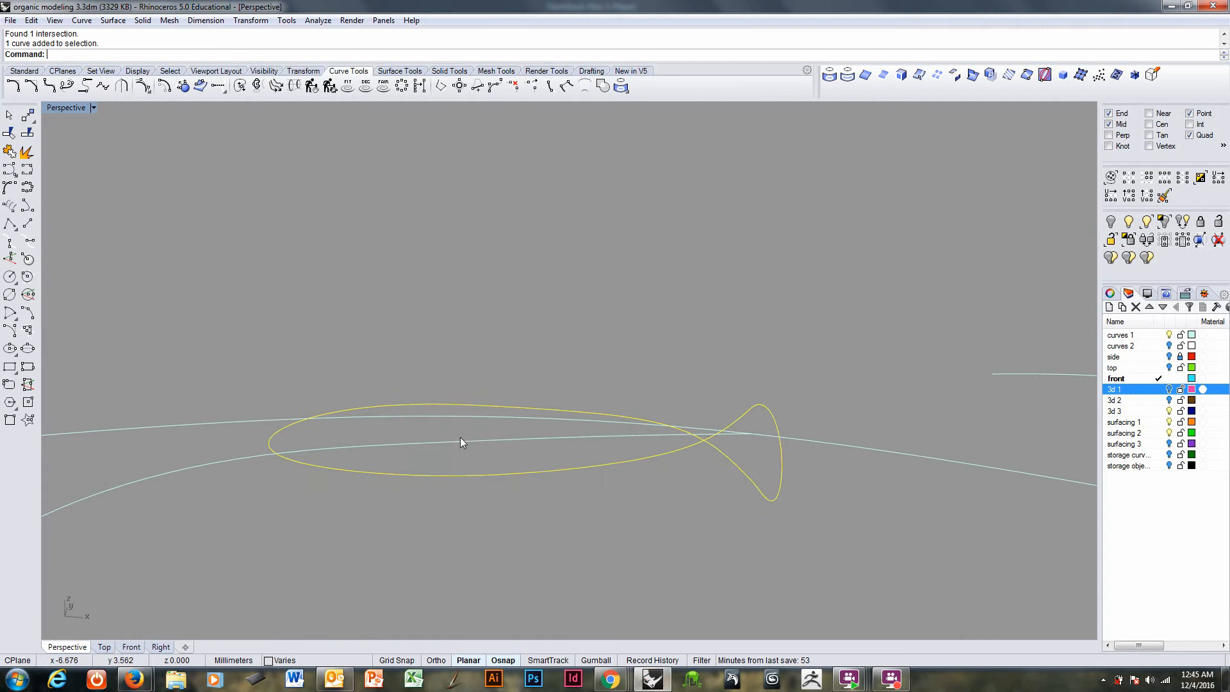
pyautogui.click(28, 134)
pyautogui.moveTo(183, 276); pyautogui.dragTo(853, 456, button='right')
# - Show the 3d 1 layer again and inspect the joined curve on the stem, briefly showing the top layer for comparison
pyautogui.click(1170, 389)
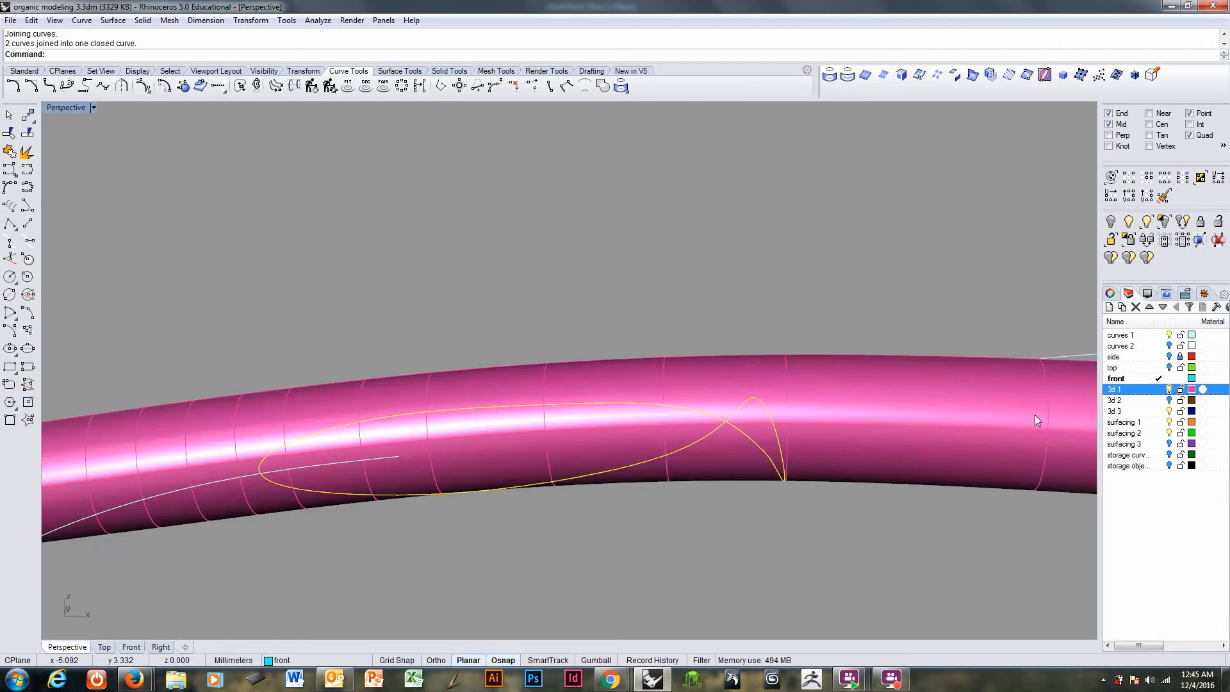
pyautogui.moveTo(1036, 414); pyautogui.dragTo(846, 458, button='right')
pyautogui.moveTo(771, 474); pyautogui.dragTo(852, 391, button='right')
pyautogui.click(1169, 368)
pyautogui.moveTo(833, 449); pyautogui.dragTo(897, 452, button='right')
pyautogui.click(1170, 368)
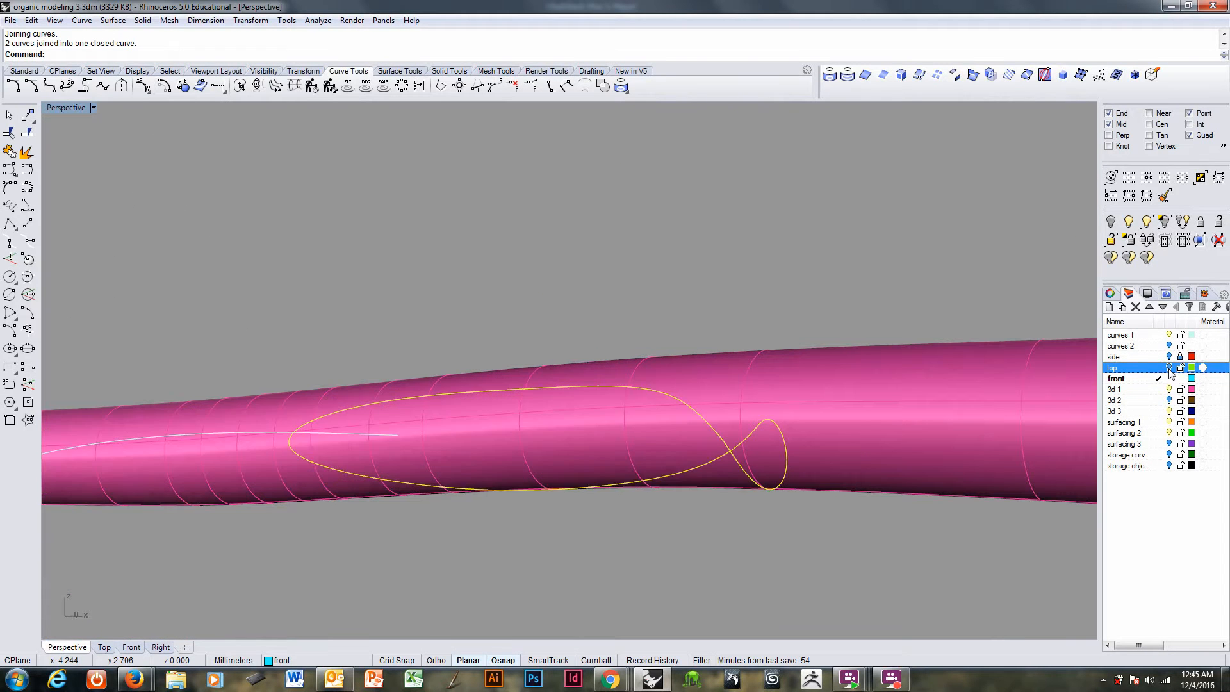
pyautogui.moveTo(733, 452); pyautogui.dragTo(395, 328, button='right')
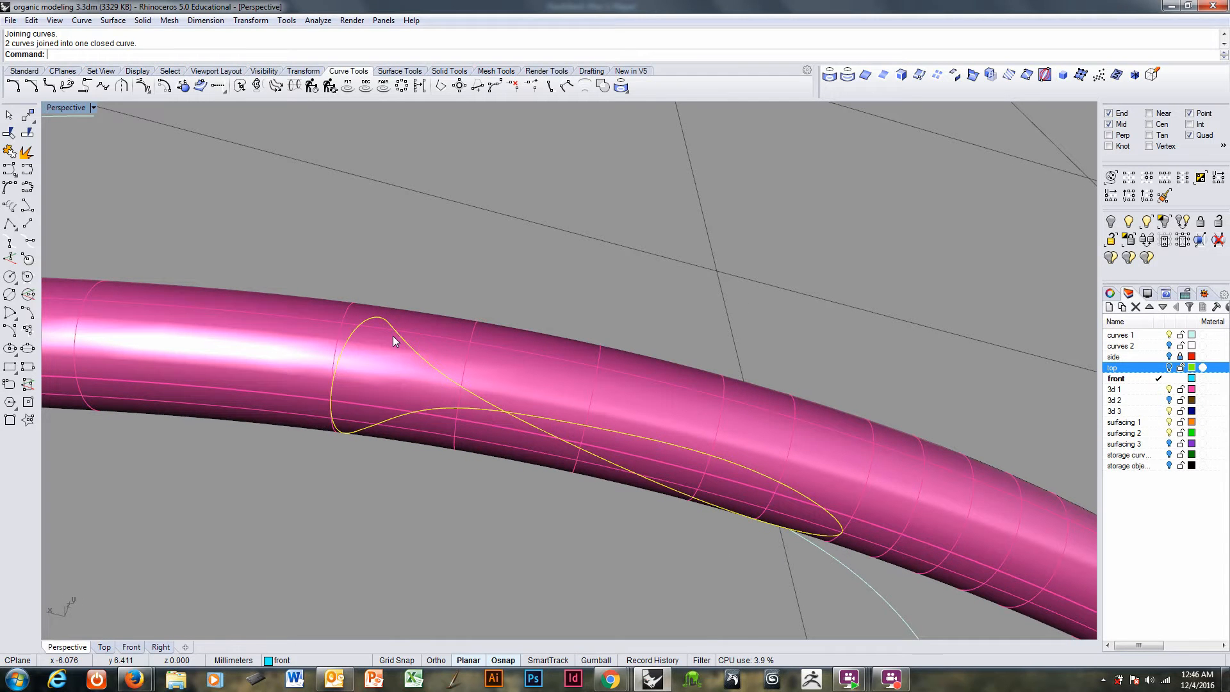
# - Rebuild the joined intersection curve with 12 points and degree 4, deleting the input curve
pyautogui.write('rebuild')
pyautogui.press('Return')
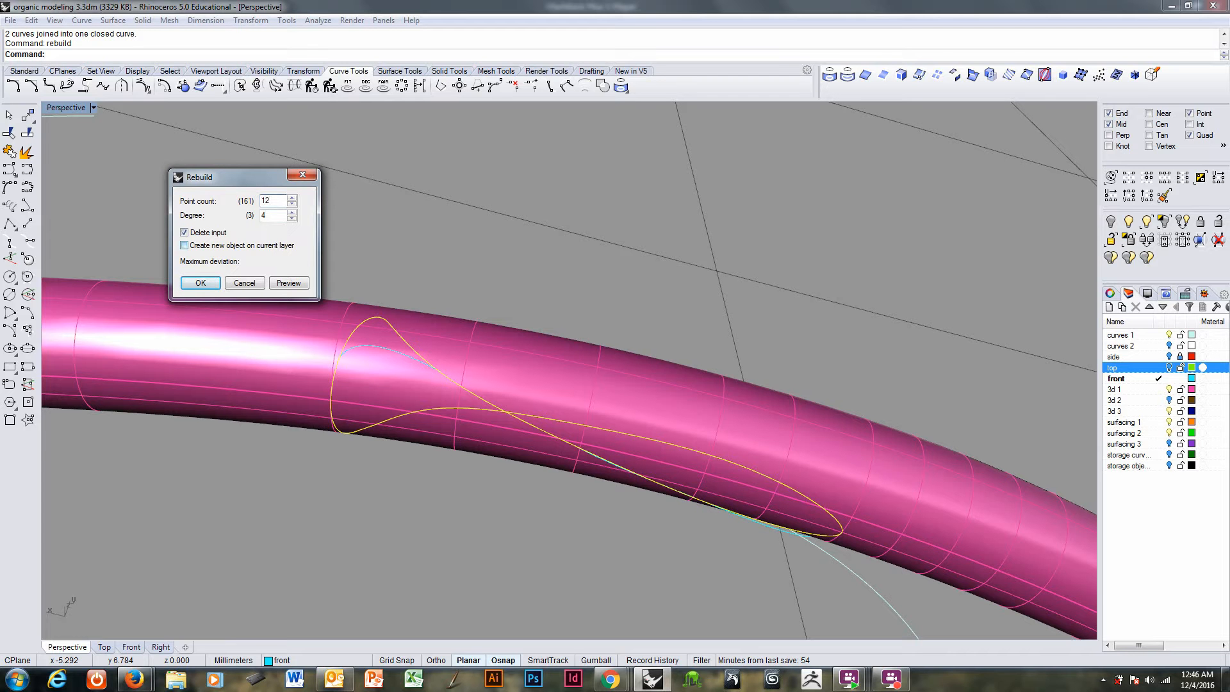
pyautogui.moveTo(517, 355); pyautogui.dragTo(513, 462, button='right')
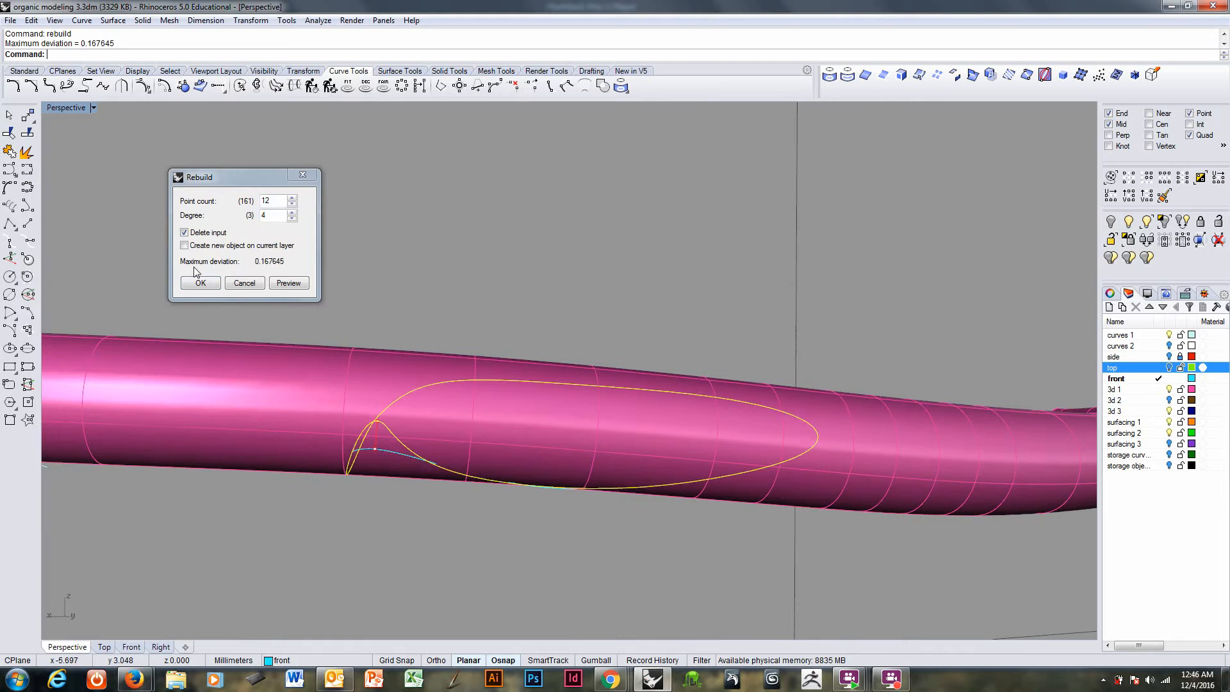
pyautogui.click(199, 283)
pyautogui.moveTo(274, 363); pyautogui.dragTo(378, 320, button='right')
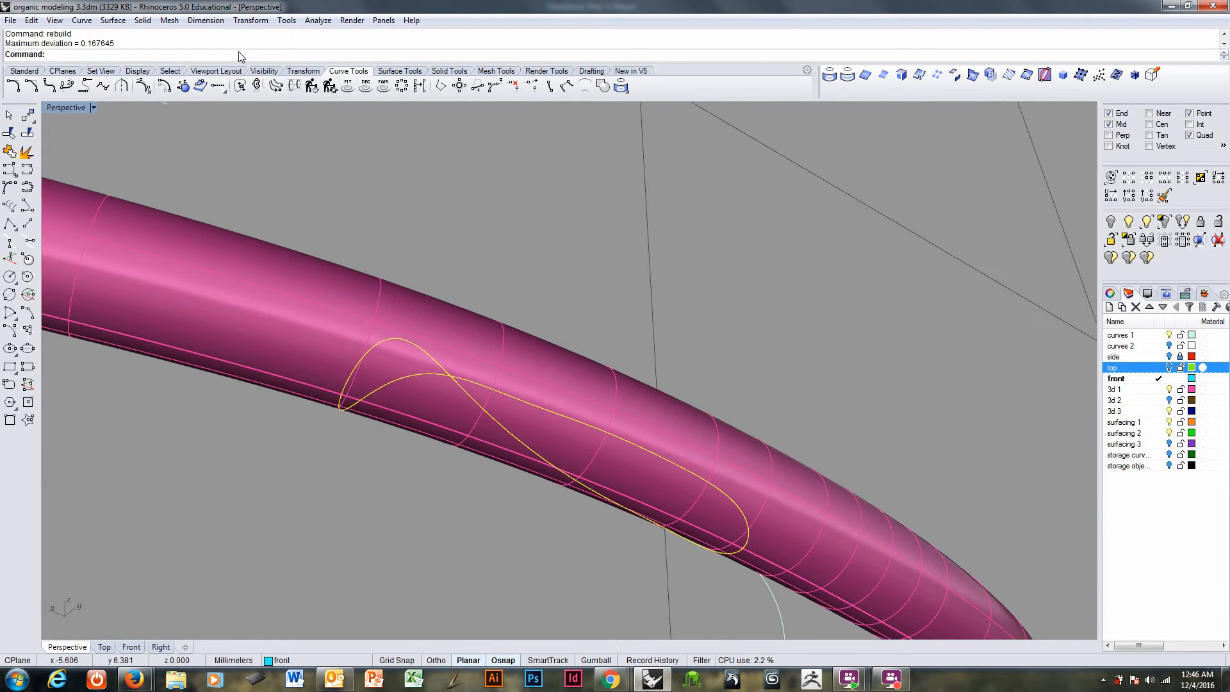
# - Pipe the rebuilt intersection curve as a closed pipe with a 0.14 mm radius, declining to view the finished video export when prompted
pyautogui.rightClick(241, 57)
pyautogui.click(142, 19)
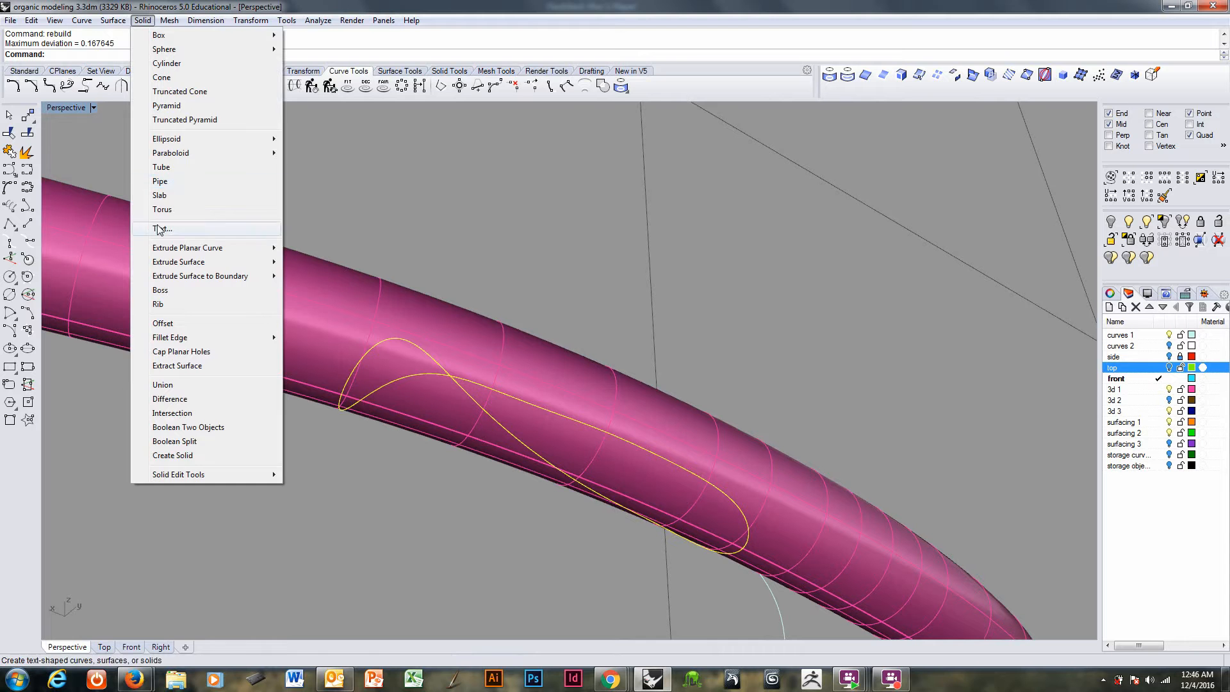
pyautogui.click(193, 182)
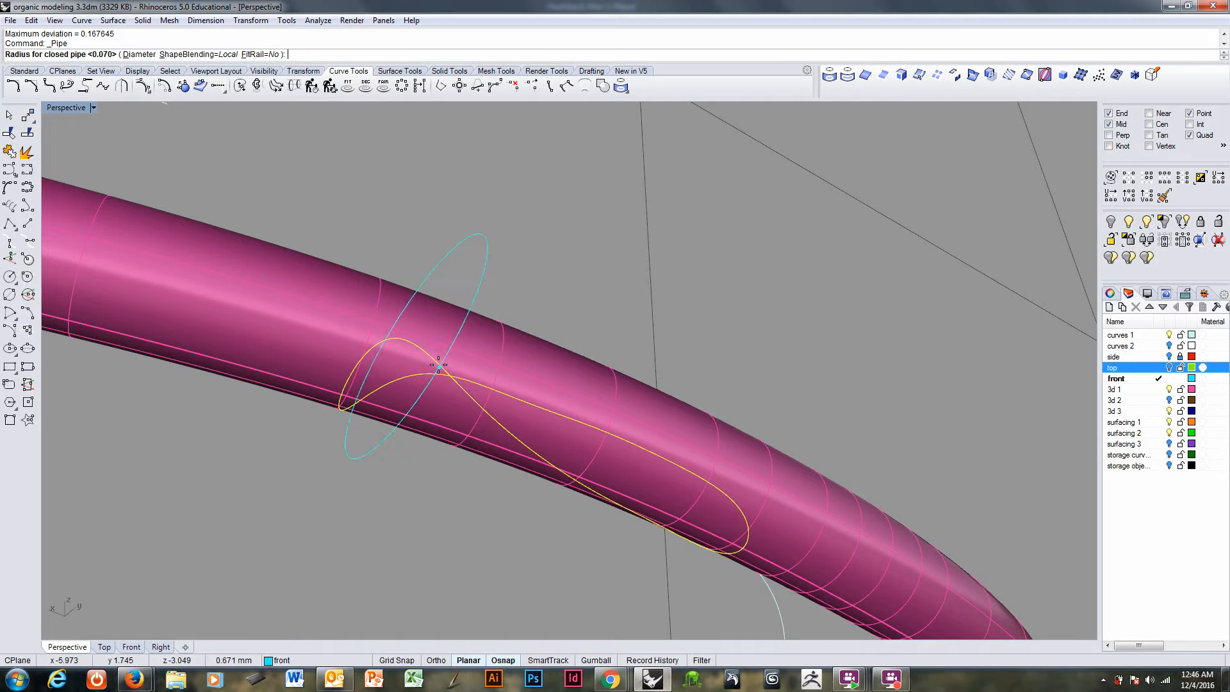
pyautogui.click(414, 343)
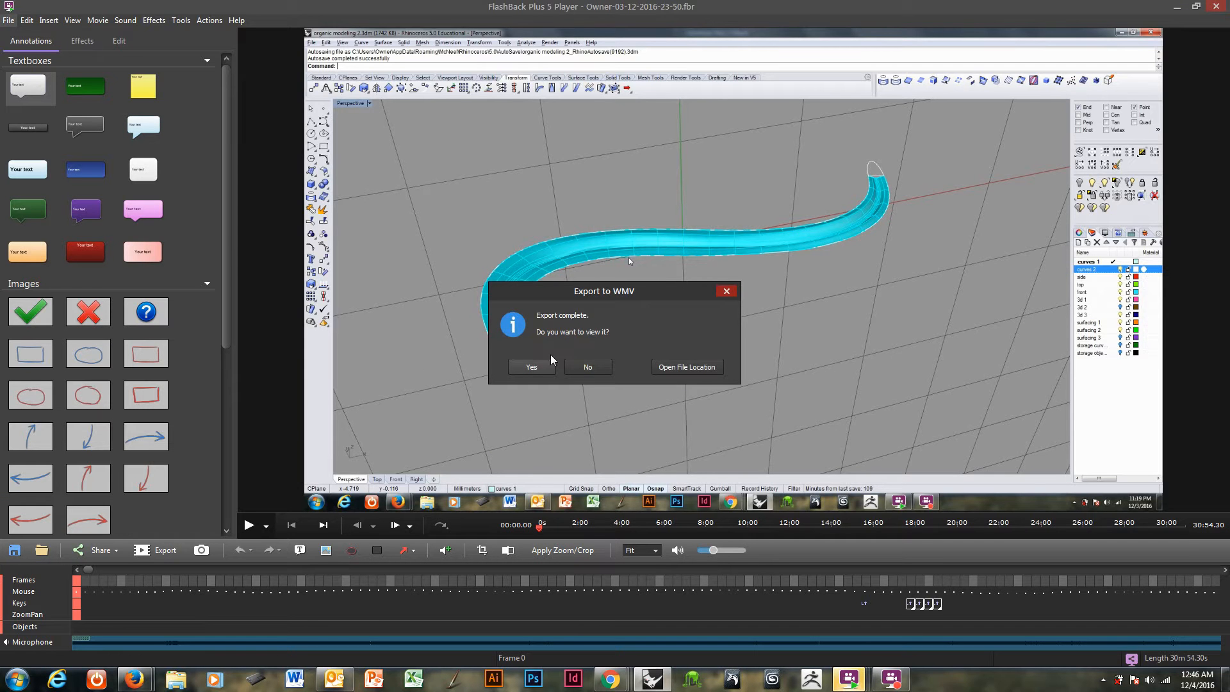
pyautogui.click(588, 368)
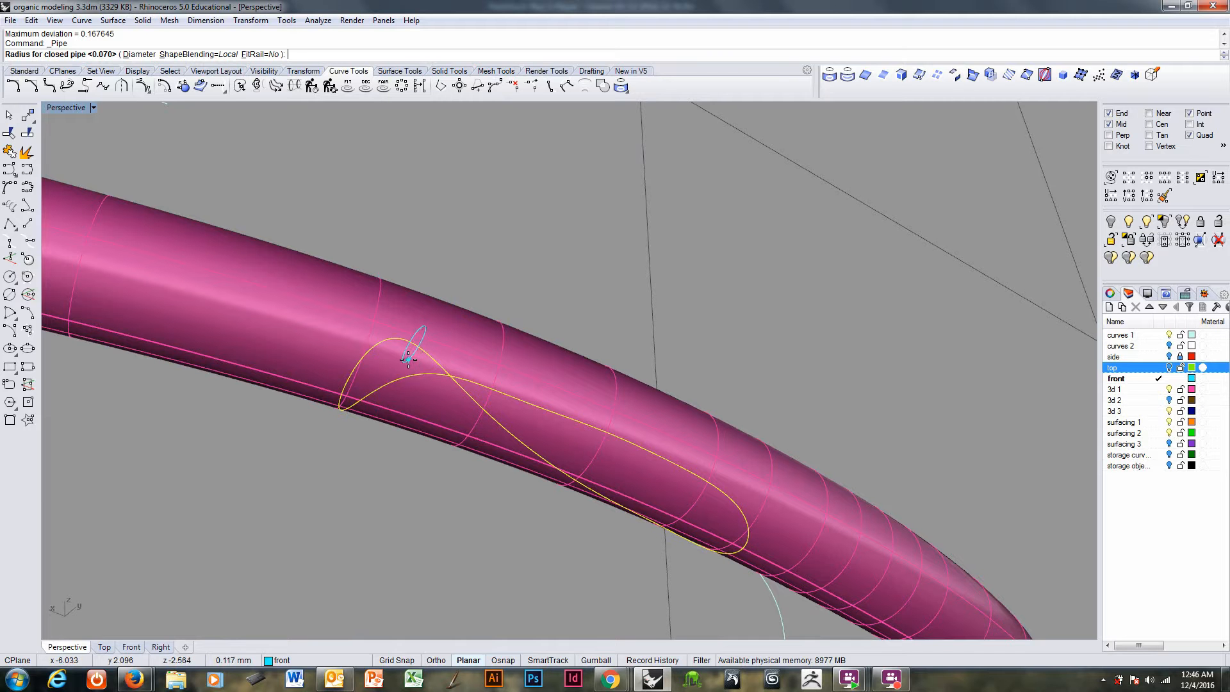
pyautogui.click(406, 364)
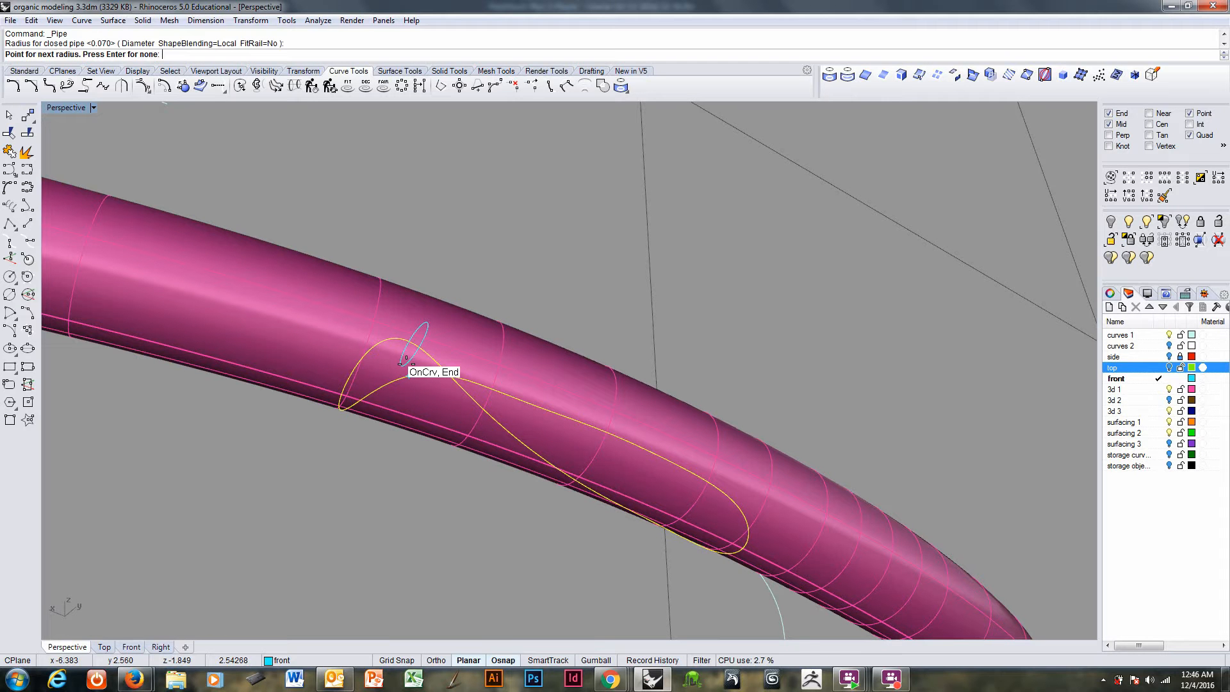
pyautogui.press('Return')
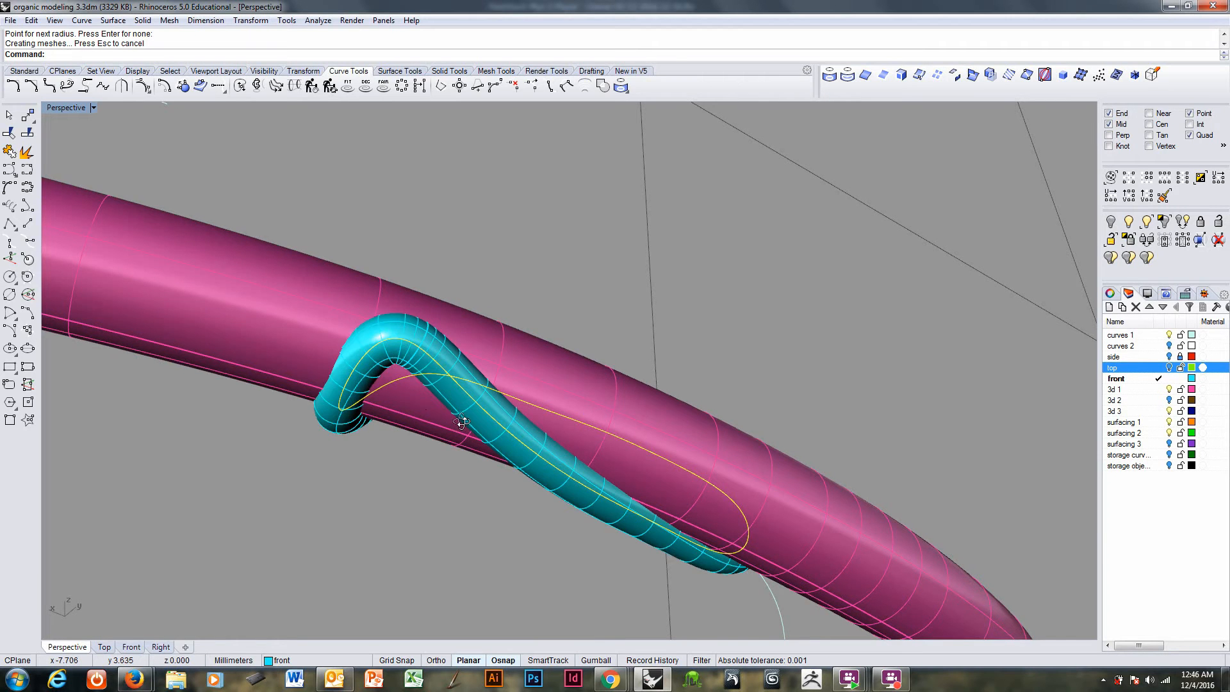
# - Undo the pipe around the intersection curve and cancel the restarted Pipe command
pyautogui.moveTo(461, 423); pyautogui.dragTo(440, 298, button='right')
pyautogui.scroll(7, 382, 330)
pyautogui.hotkey('ctrl', 'z')
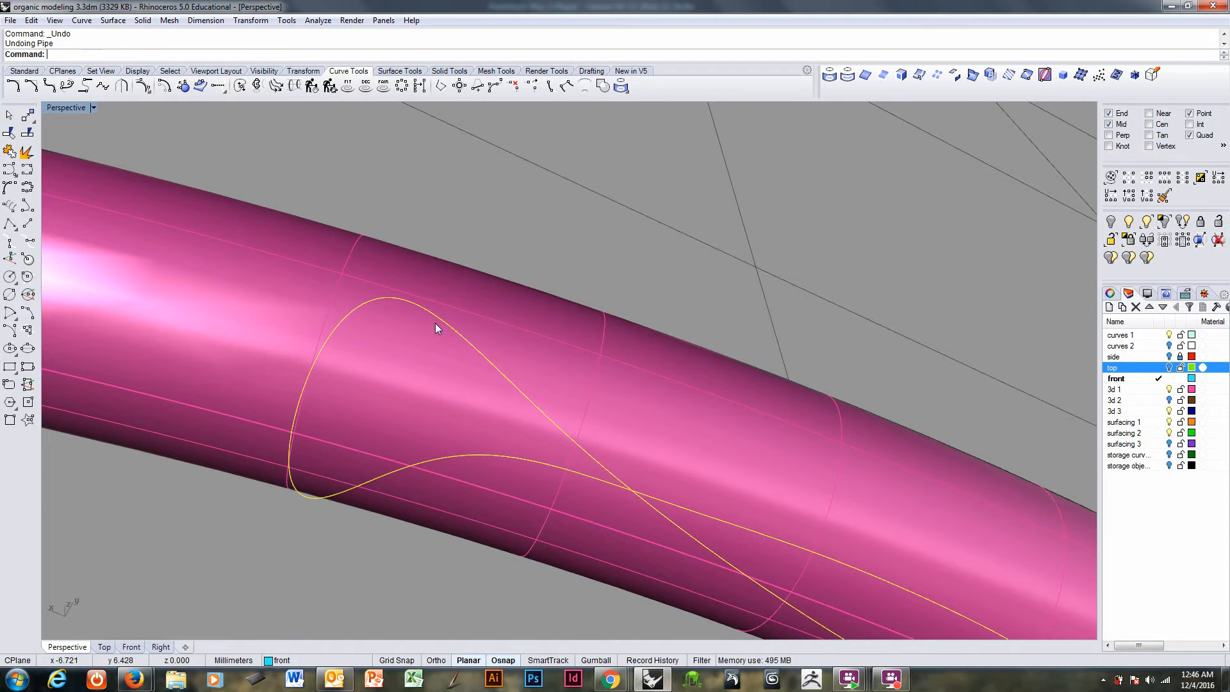
pyautogui.rightClick(436, 322)
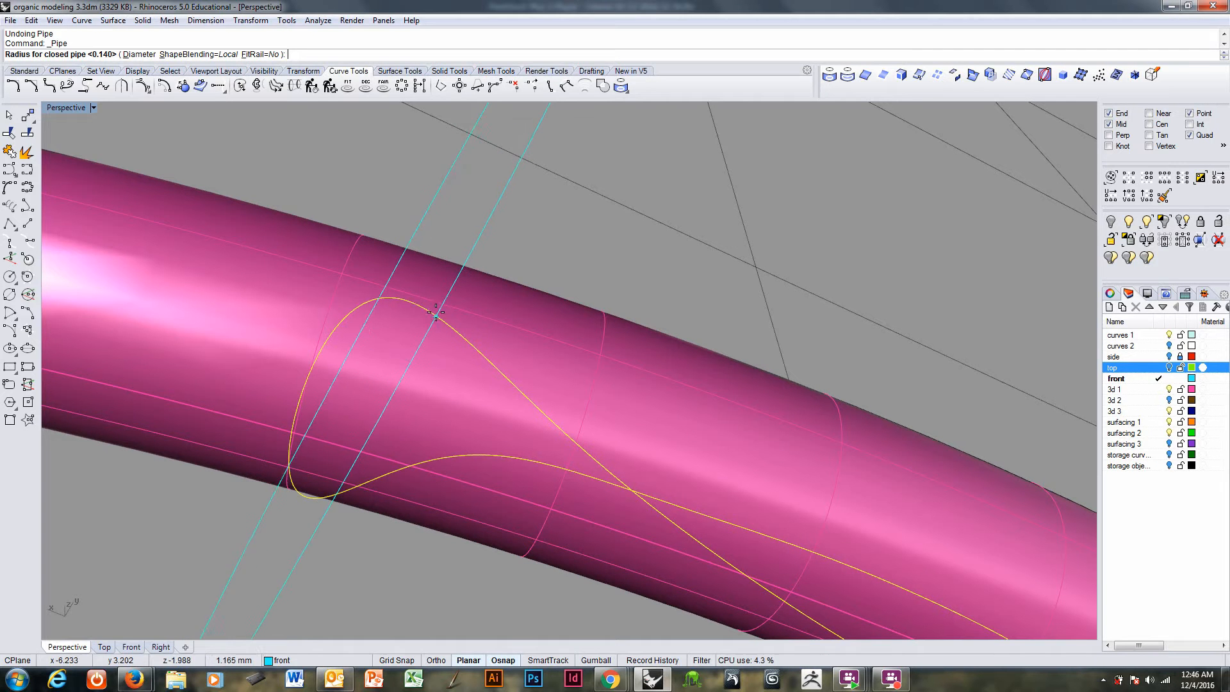
pyautogui.moveTo(435, 314)
pyautogui.mouseDown(button='right')
pyautogui.moveTo(412, 319)
pyautogui.moveTo(410, 256)
pyautogui.moveTo(437, 330)
pyautogui.mouseUp(button='right')
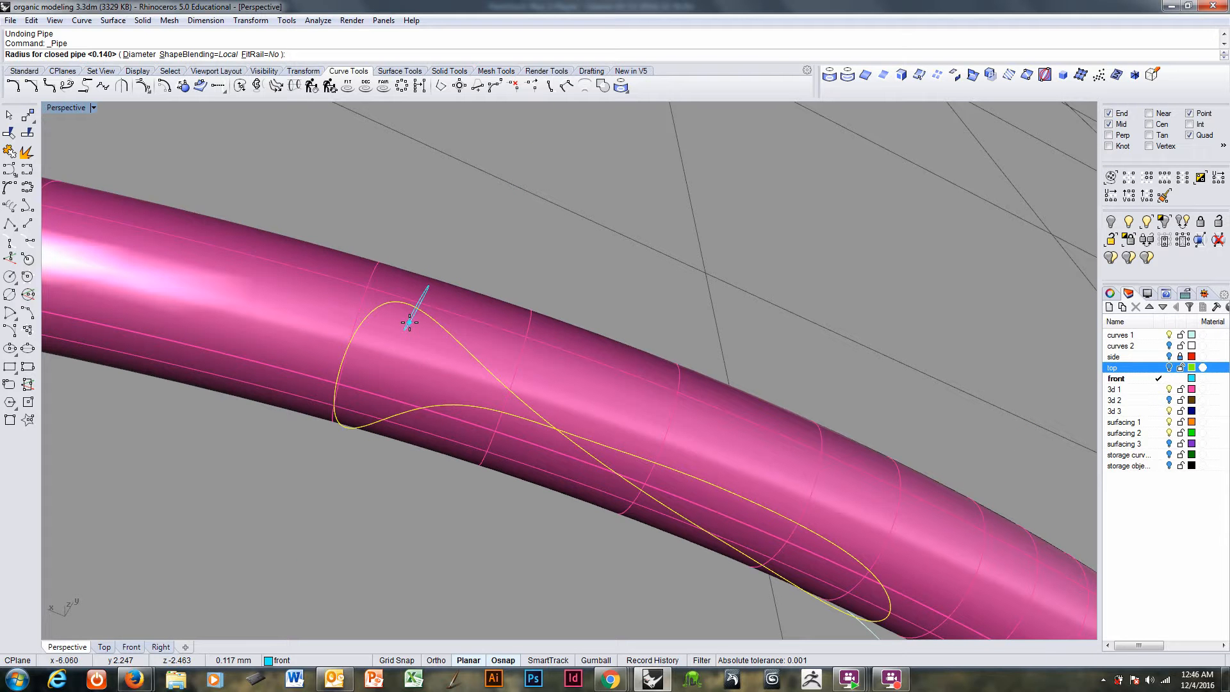
pyautogui.press('Escape')
# - Move the closed curve's seam from its tight rounded end to a point midway along the curve's long side
pyautogui.moveTo(426, 337); pyautogui.dragTo(417, 375, button='right')
pyautogui.click(81, 19)
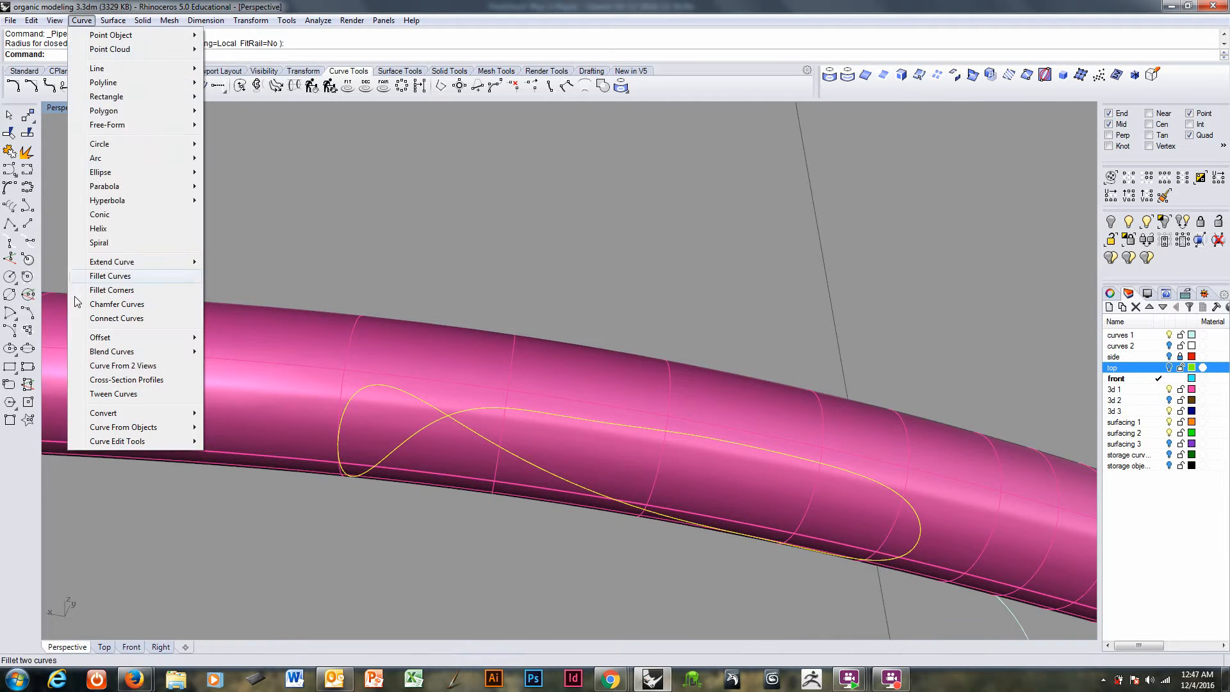
pyautogui.moveTo(118, 442)
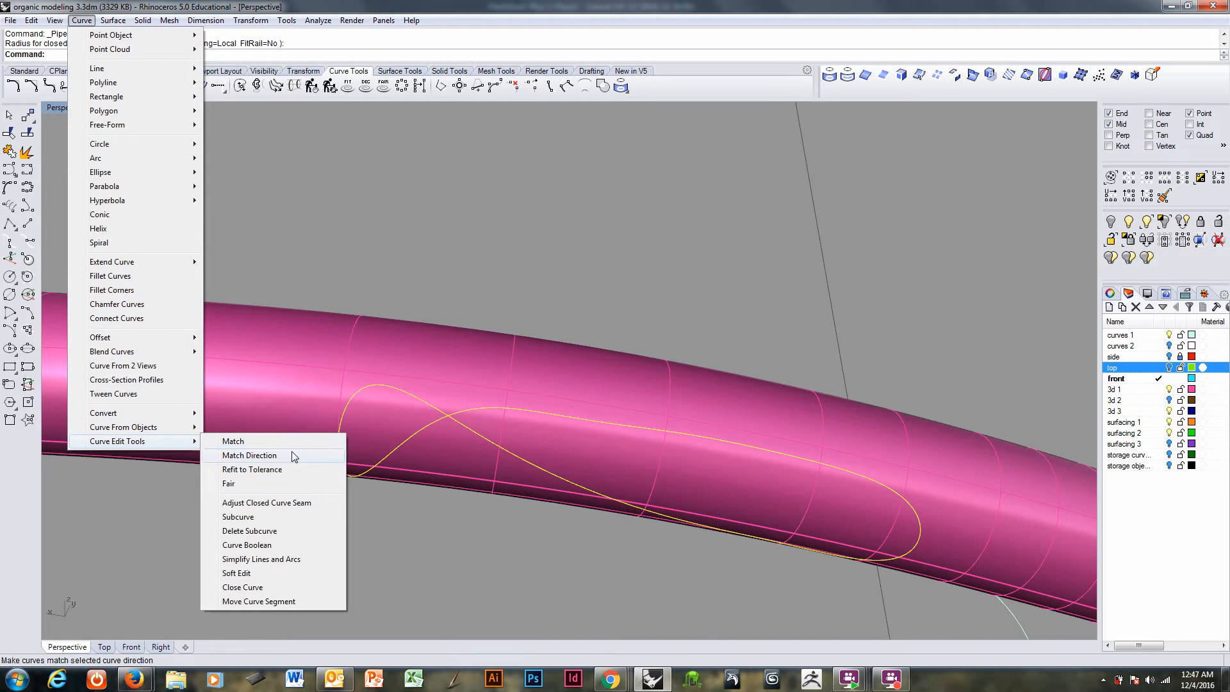
pyautogui.click(286, 508)
pyautogui.click(396, 389)
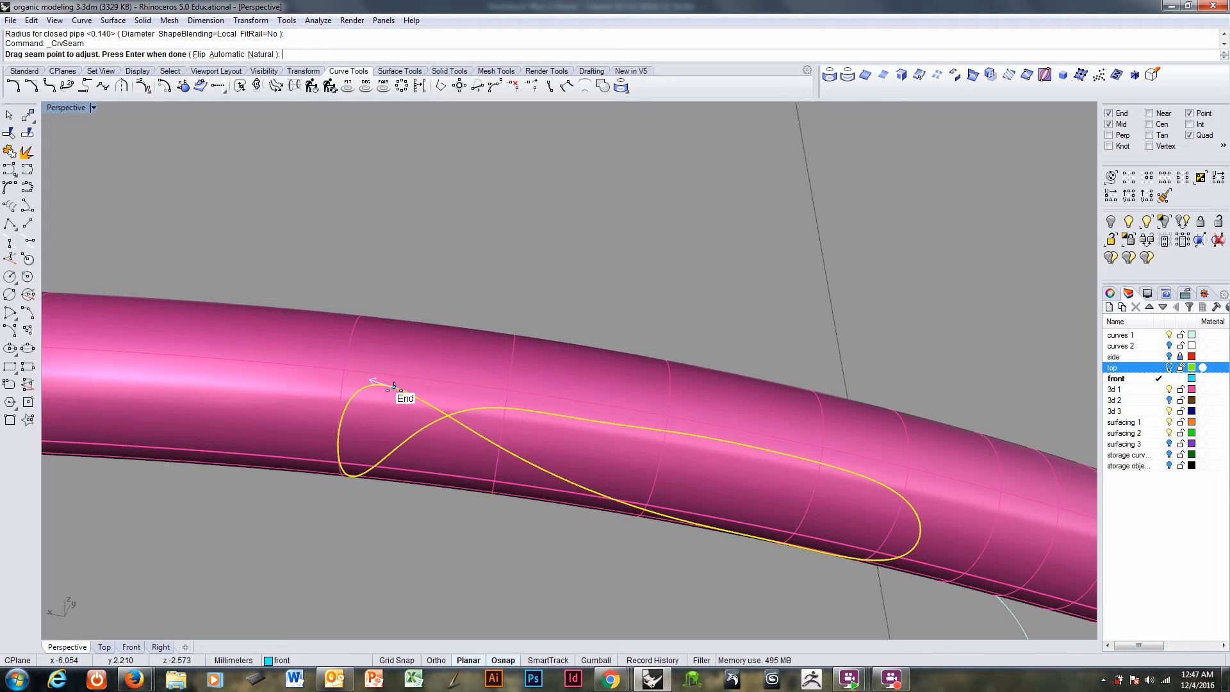
pyautogui.press('Return')
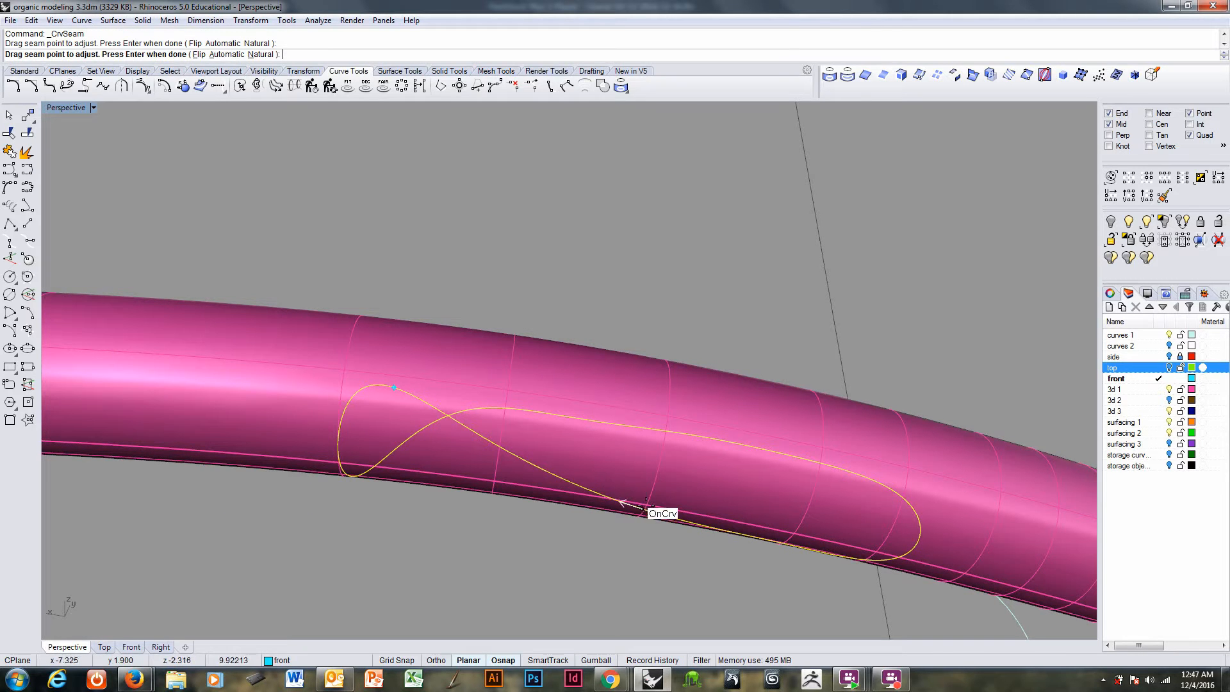
pyautogui.moveTo(673, 519); pyautogui.dragTo(693, 459, button='right')
pyautogui.press('Return')
# - Pipe the reseamed curve with a 0.1 mm radius and inspect the pipe along the pink stem
pyautogui.rightClick(384, 55)
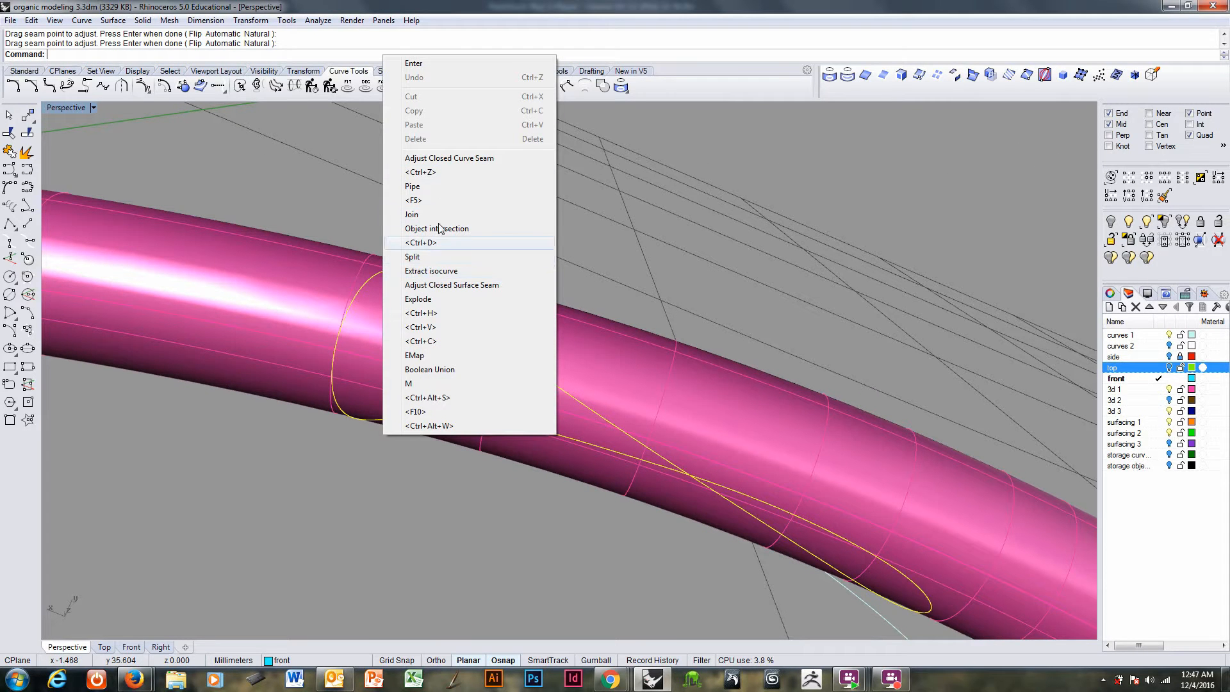
pyautogui.click(440, 186)
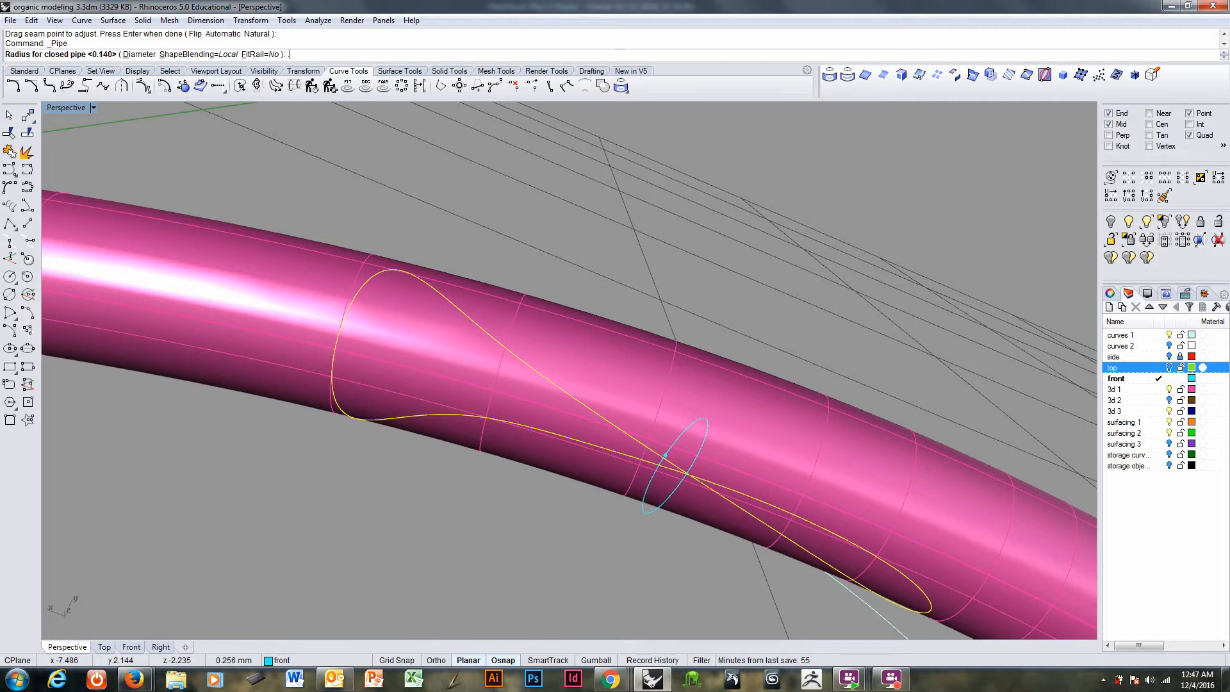
pyautogui.click(665, 456)
pyautogui.press('Return')
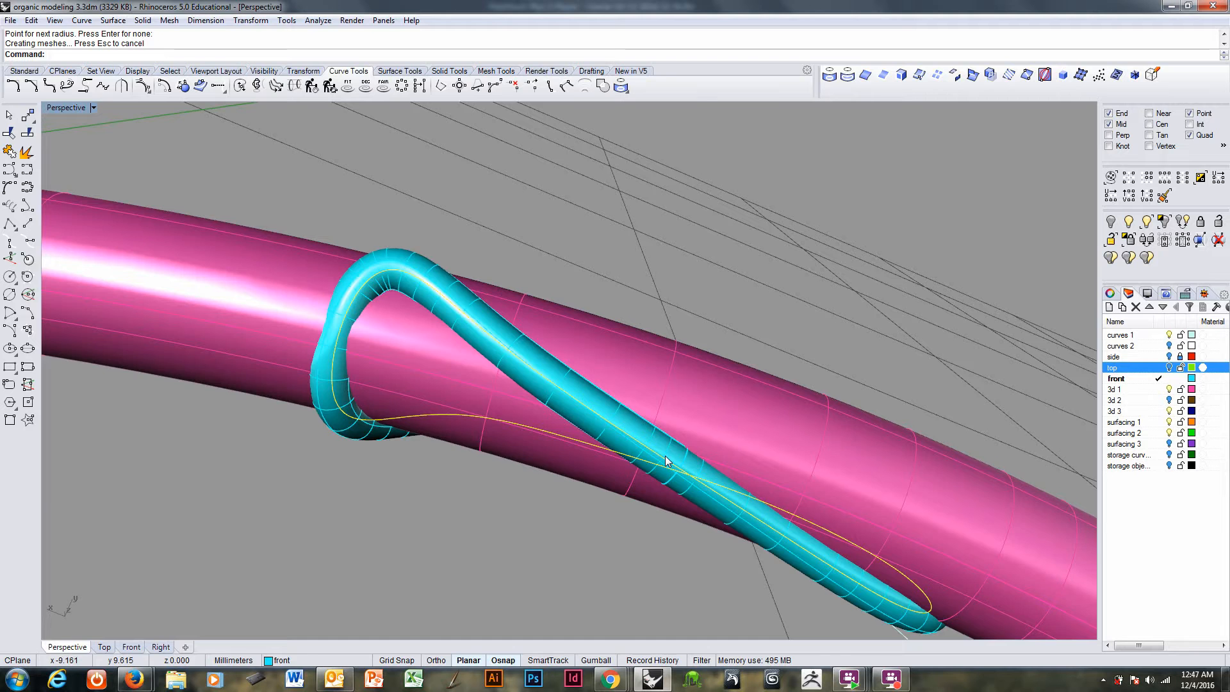
pyautogui.scroll(3, 410, 299)
pyautogui.scroll(-4, 410, 313)
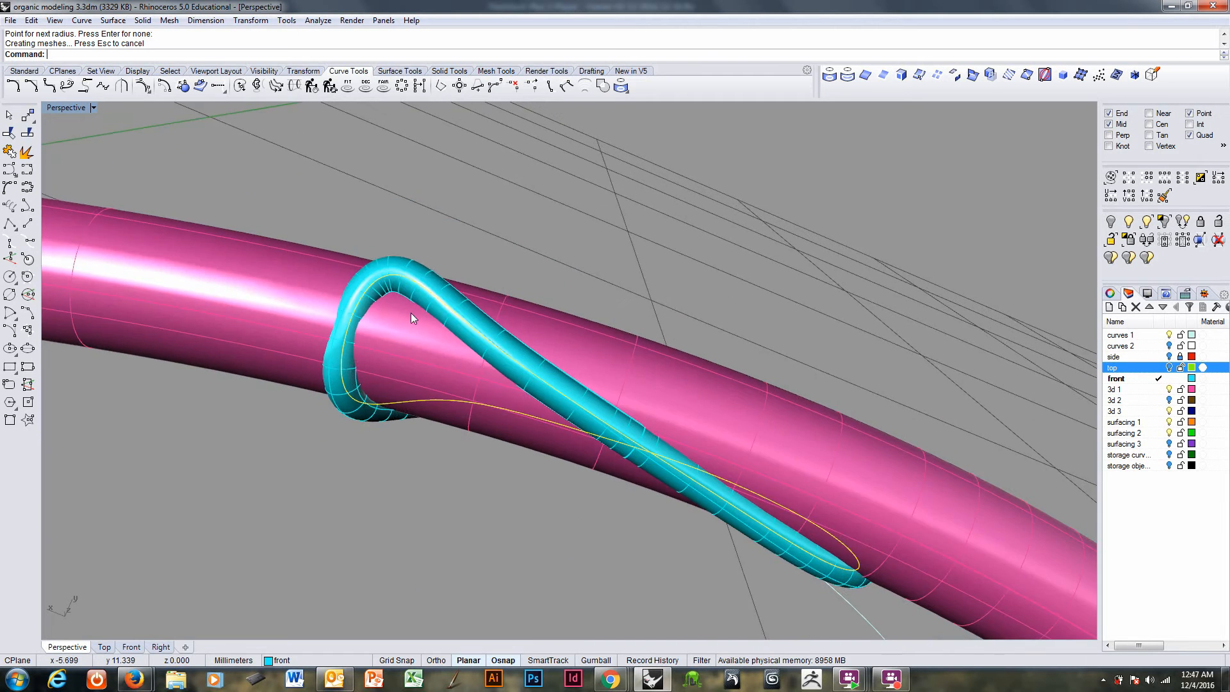
pyautogui.moveTo(410, 312); pyautogui.dragTo(775, 477, button='right')
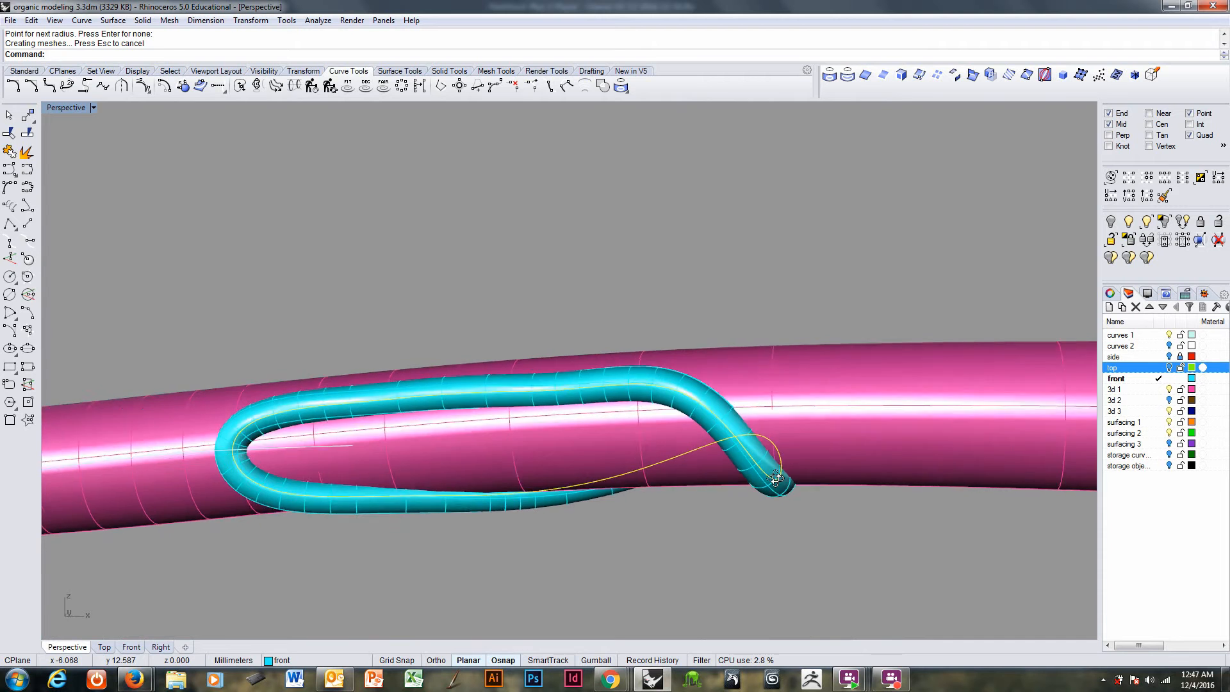
pyautogui.scroll(2, 742, 466)
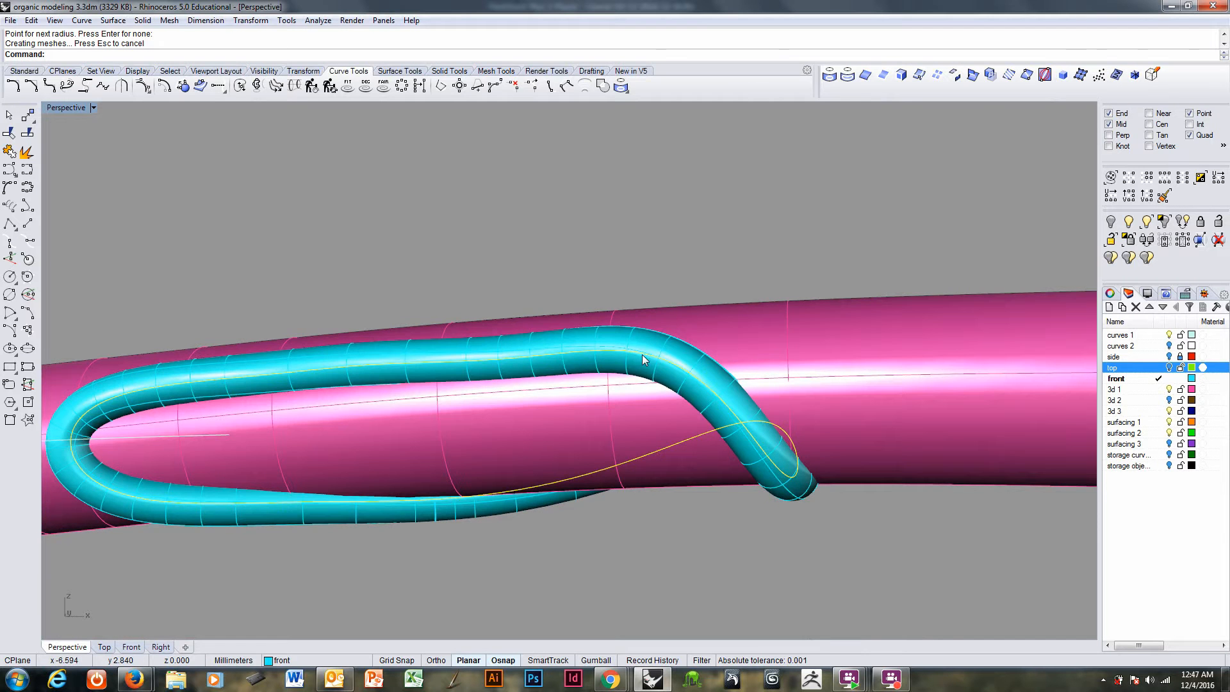
pyautogui.moveTo(642, 355); pyautogui.dragTo(778, 480, button='right')
# - Undo the thin pipe and pipe the reseamed curve again with a slightly larger radius
pyautogui.hotkey('ctrl', 'z')
pyautogui.rightClick(778, 480)
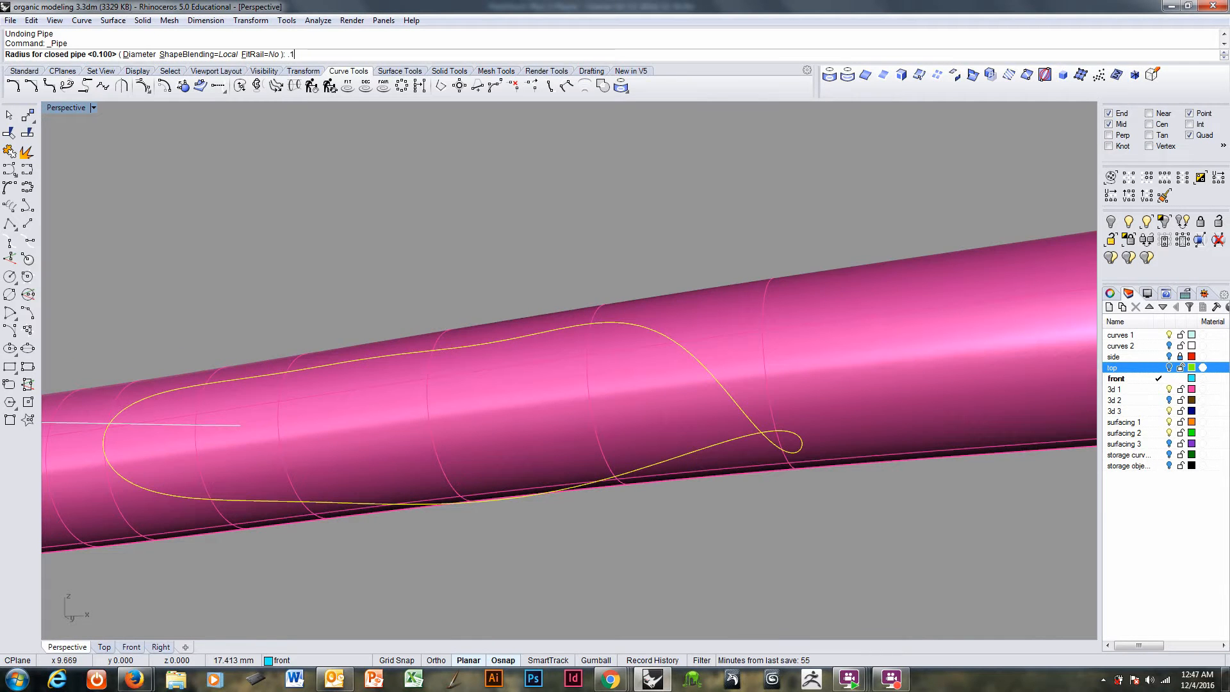
pyautogui.write('.1')
pyautogui.press('Return')
pyautogui.press('Return')
# - Create intersection curves between the cyan pipe and the pink stem
pyautogui.moveTo(696, 463); pyautogui.dragTo(496, 493, button='right')
pyautogui.click(501, 476)
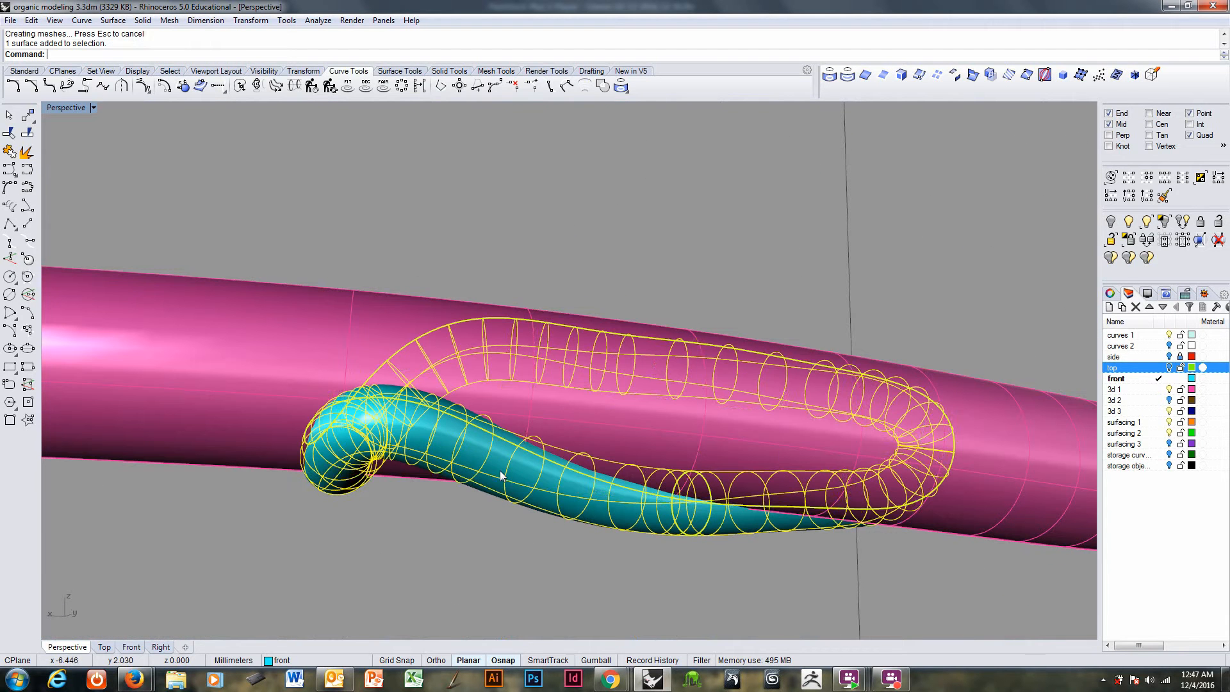
pyautogui.keyDown('shift'); pyautogui.click(602, 426); pyautogui.keyUp('shift')
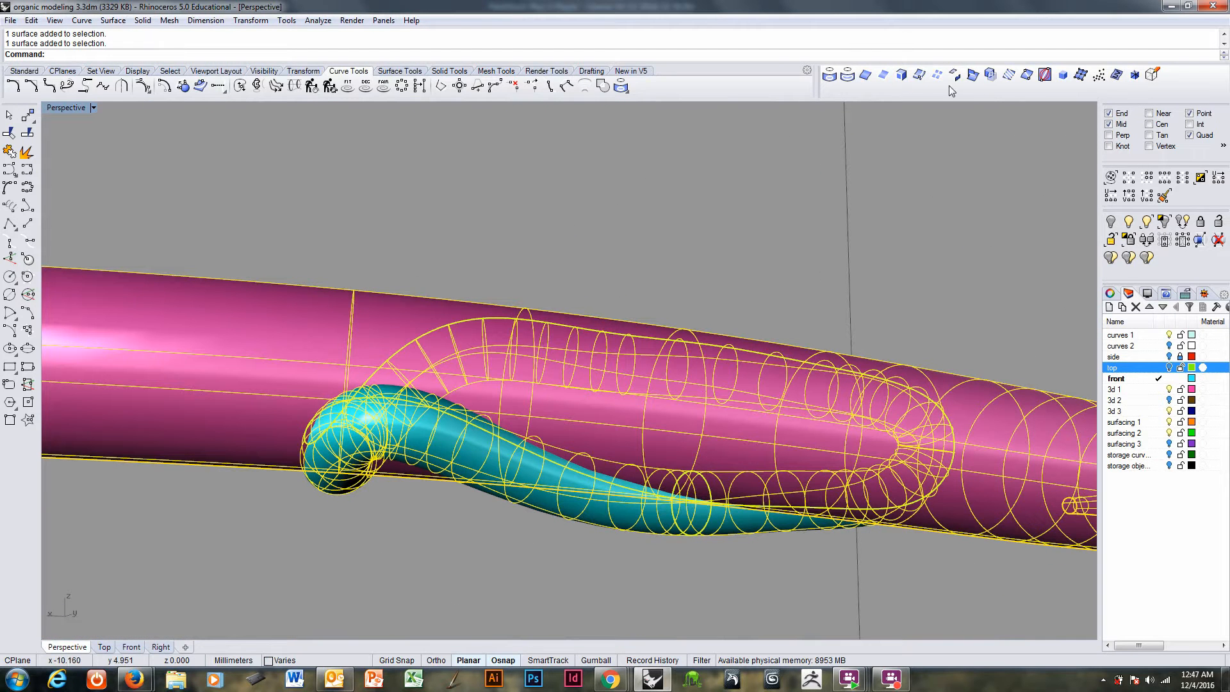
pyautogui.click(974, 76)
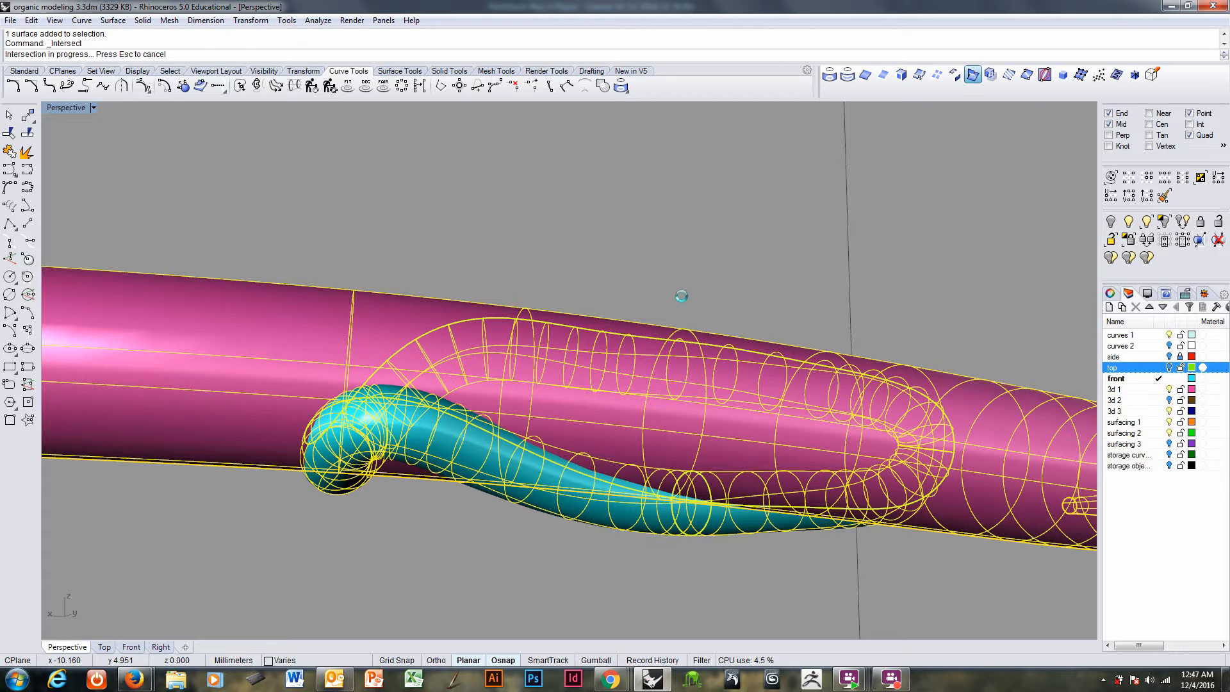
pyautogui.moveTo(634, 420); pyautogui.dragTo(879, 486, button='right')
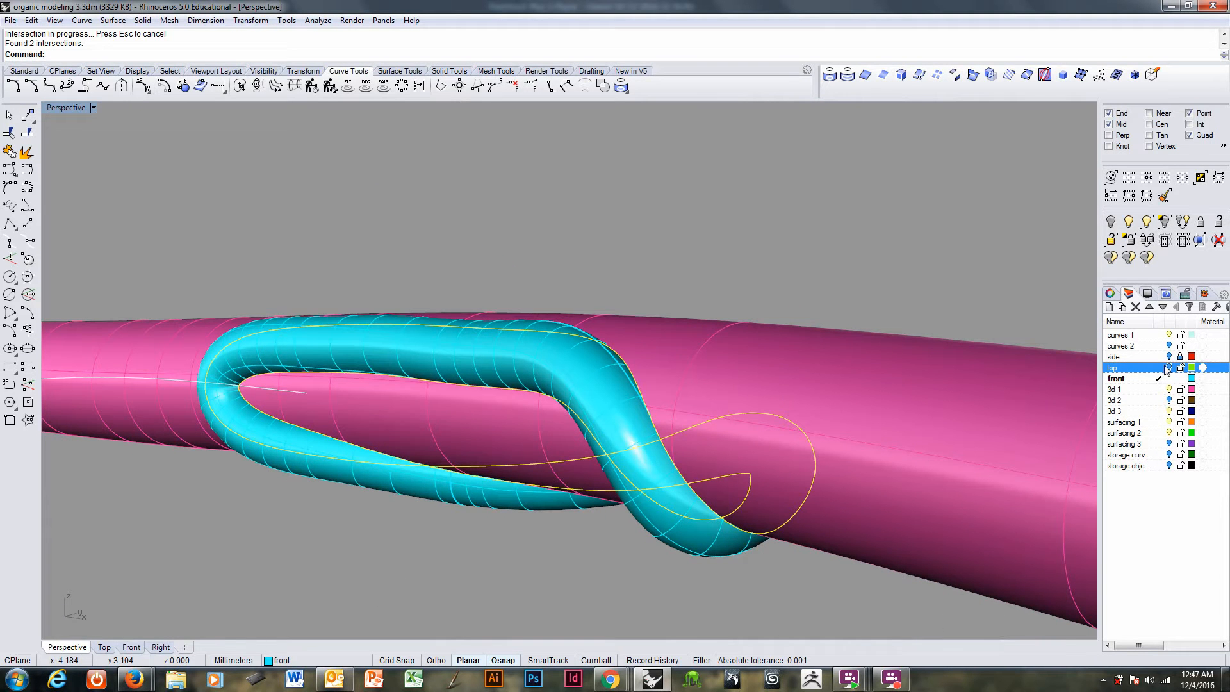
# - Hide the 3d 1 layer, show the top layer, and create intersection curves between the pipe and the green branch's tube
pyautogui.click(1169, 390)
pyautogui.click(1170, 368)
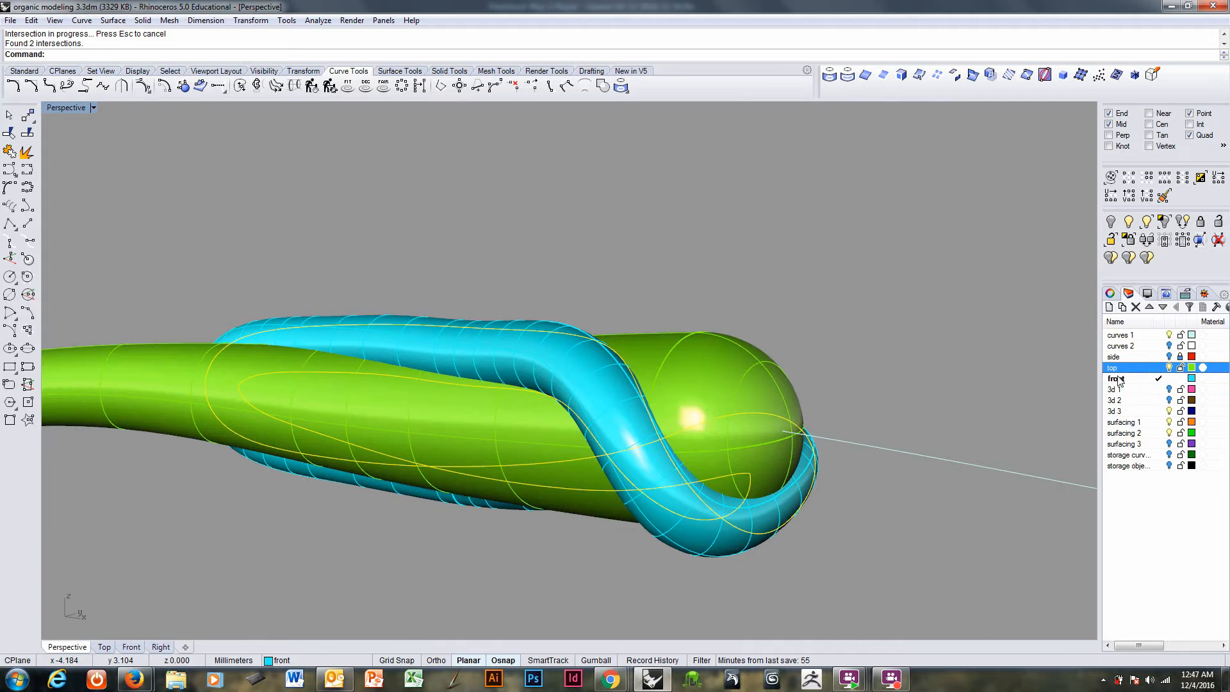
pyautogui.moveTo(680, 394); pyautogui.dragTo(640, 418, button='right')
pyautogui.click(583, 399)
pyautogui.click(657, 382)
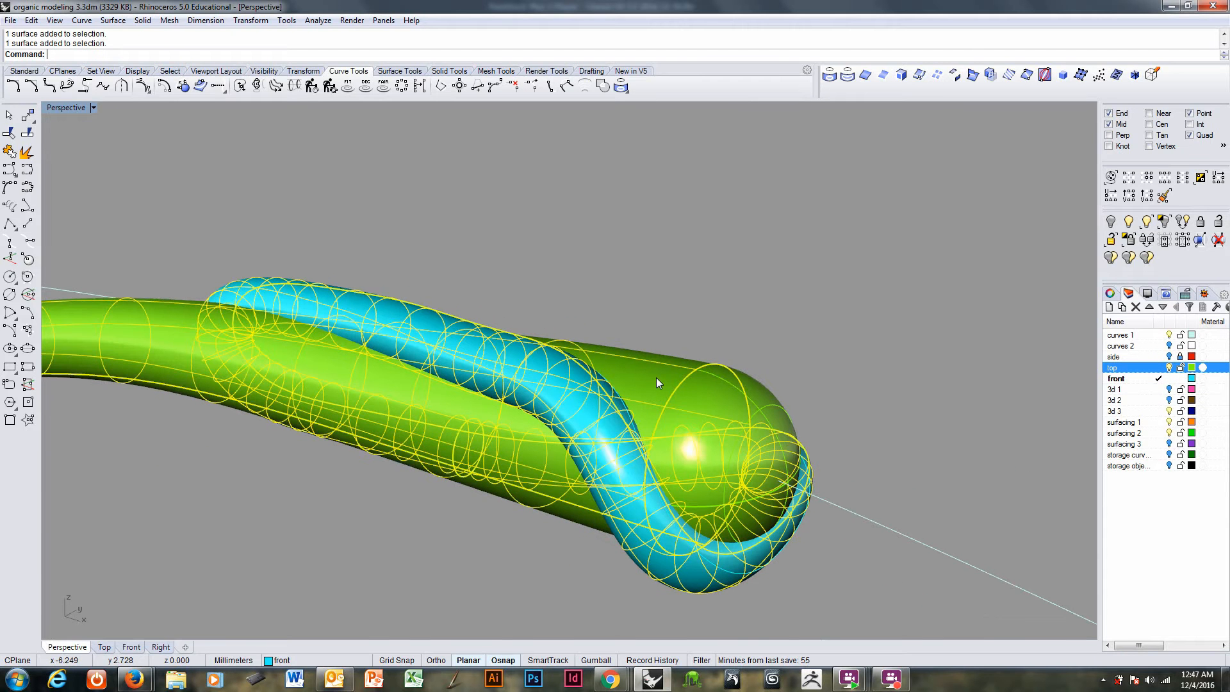
pyautogui.click(977, 83)
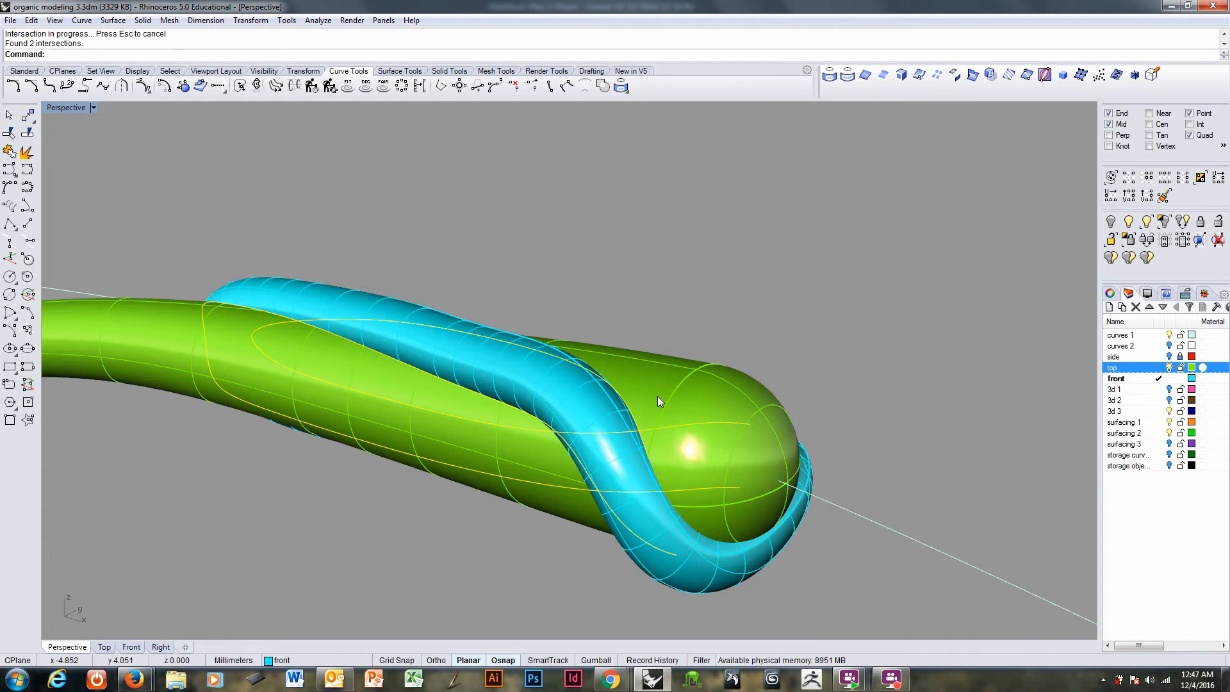
pyautogui.moveTo(658, 396); pyautogui.dragTo(736, 328, button='right')
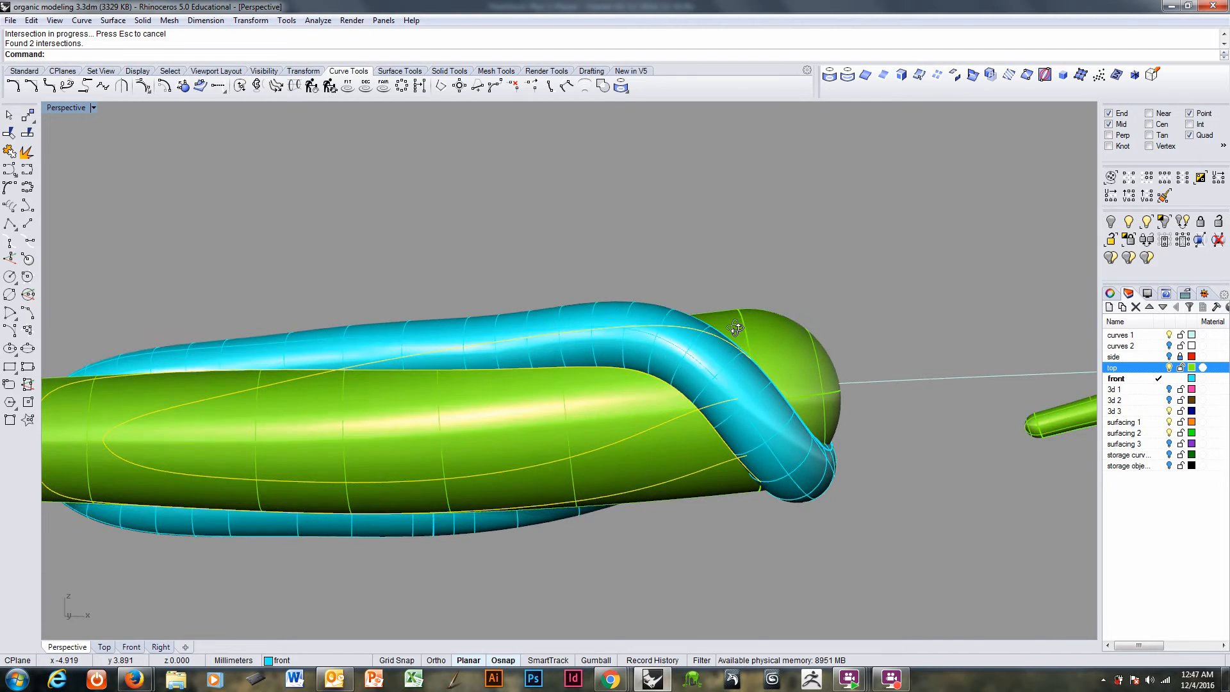
# - Hide the top layer and delete the cyan pipe from around the intersection curves
pyautogui.click(1170, 368)
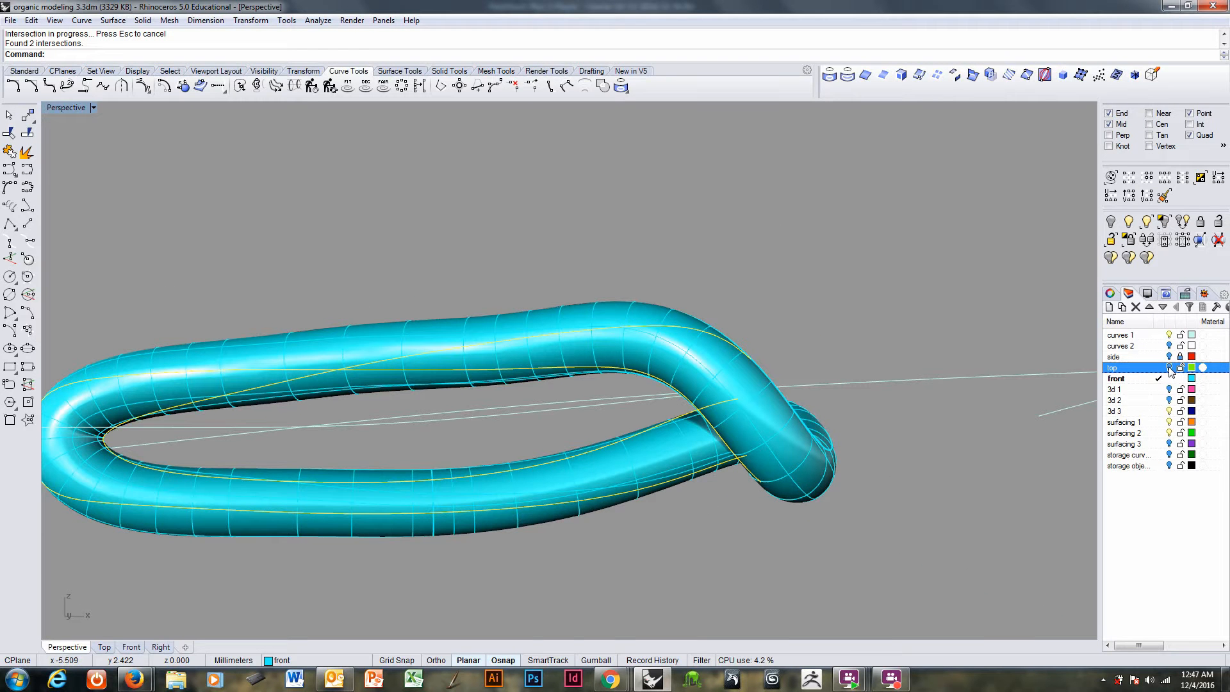
pyautogui.moveTo(660, 390); pyautogui.dragTo(653, 452, button='right')
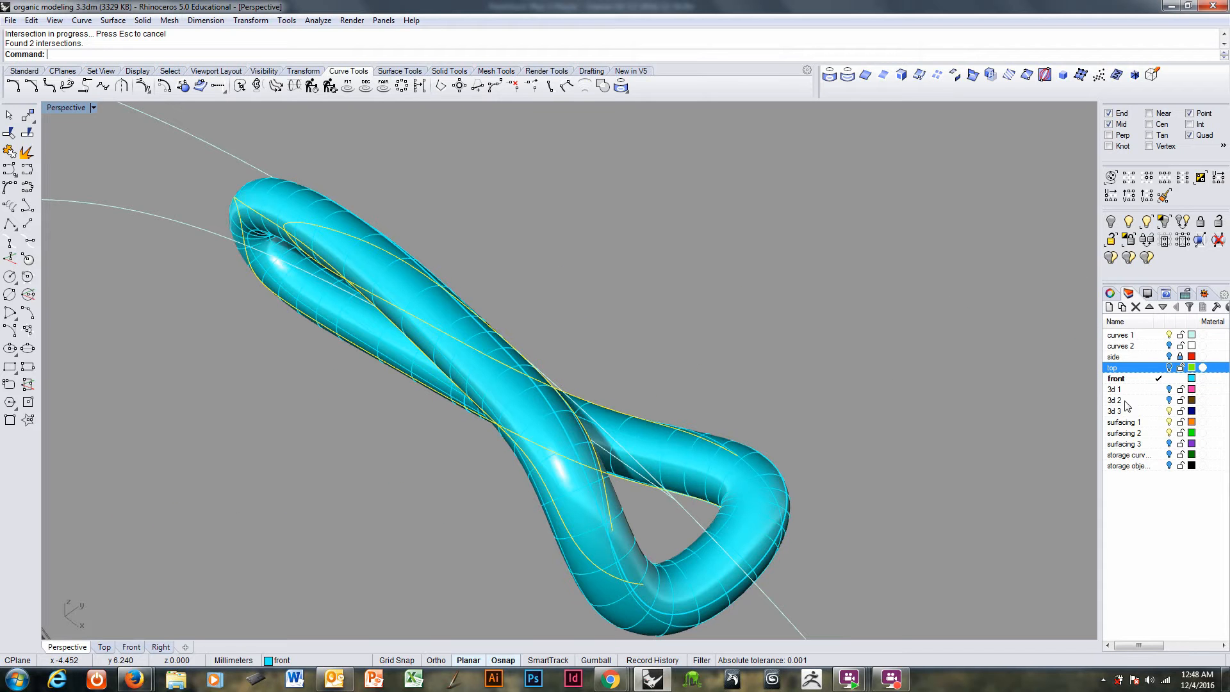
pyautogui.moveTo(549, 378); pyautogui.dragTo(710, 417, button='right')
pyautogui.click(438, 332)
pyautogui.press('Delete')
# - Undo the pipe deletion, the layer visibility changes and both intersection operations, and clear the selection
pyautogui.hotkey('ctrl', 'z')
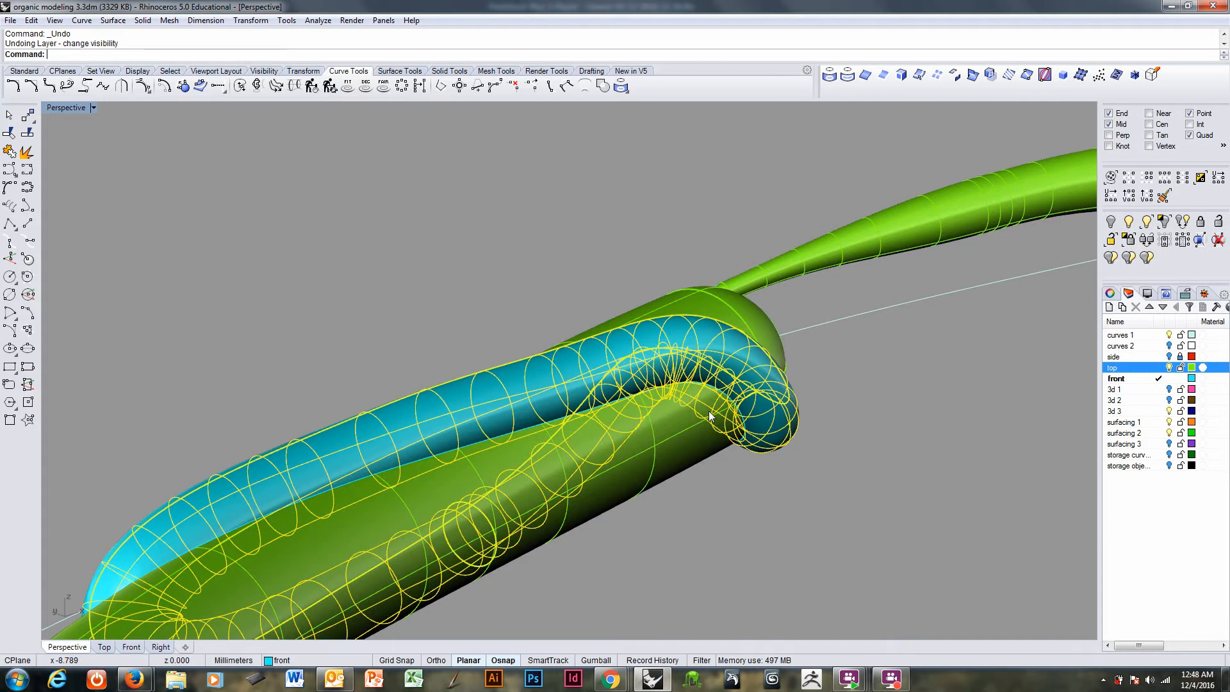
pyautogui.hotkey('ctrl', 'z')
pyautogui.hotkey('ctrl', 'z')
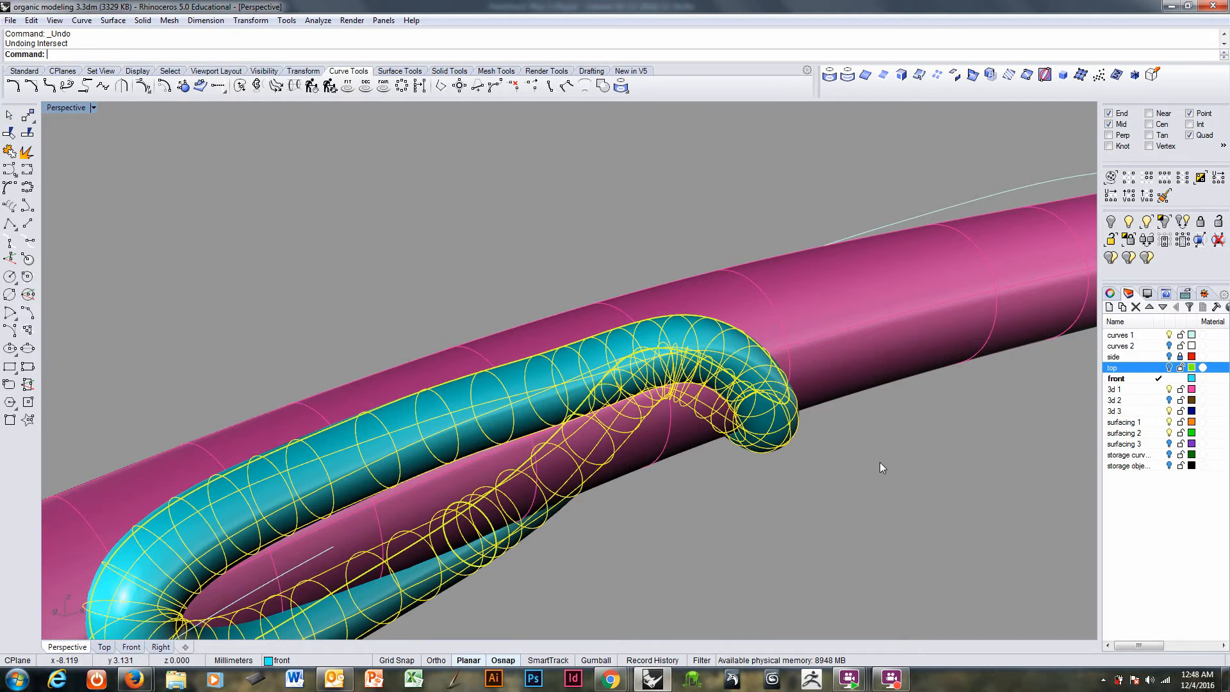
pyautogui.moveTo(881, 464); pyautogui.dragTo(748, 327, button='right')
pyautogui.press('Escape')
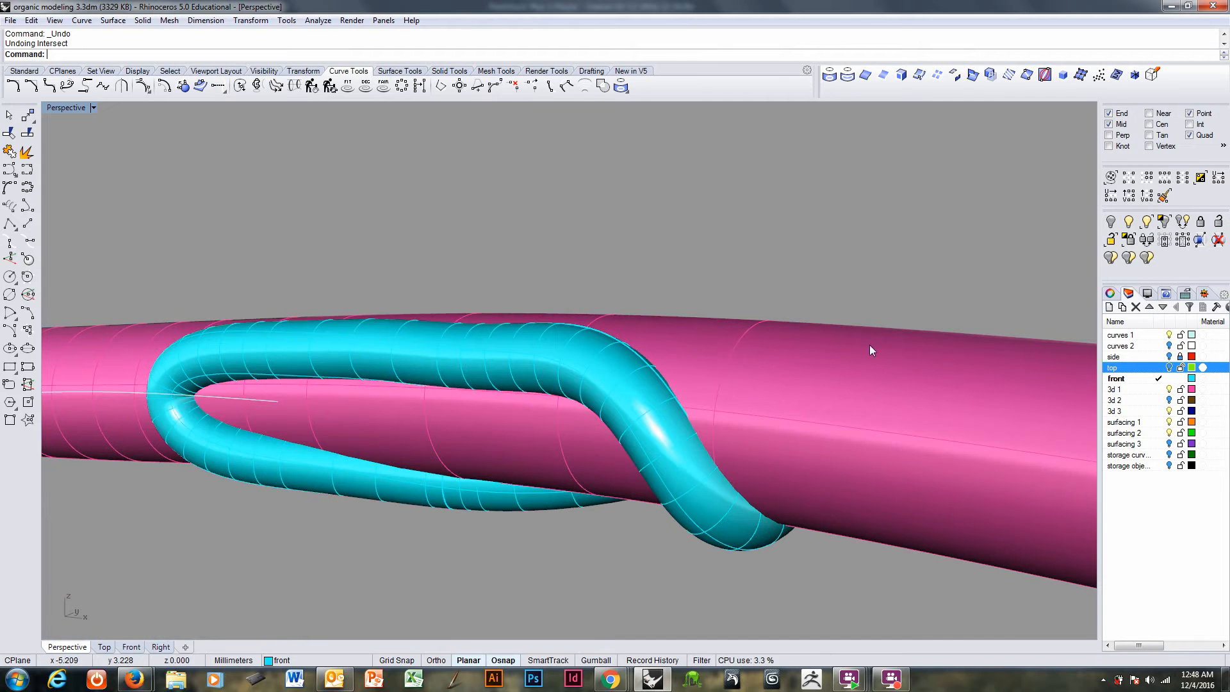
# - Show the top layer and examine how the cyan pipe overlaps the pink stem and green branch around their junction
pyautogui.click(1170, 368)
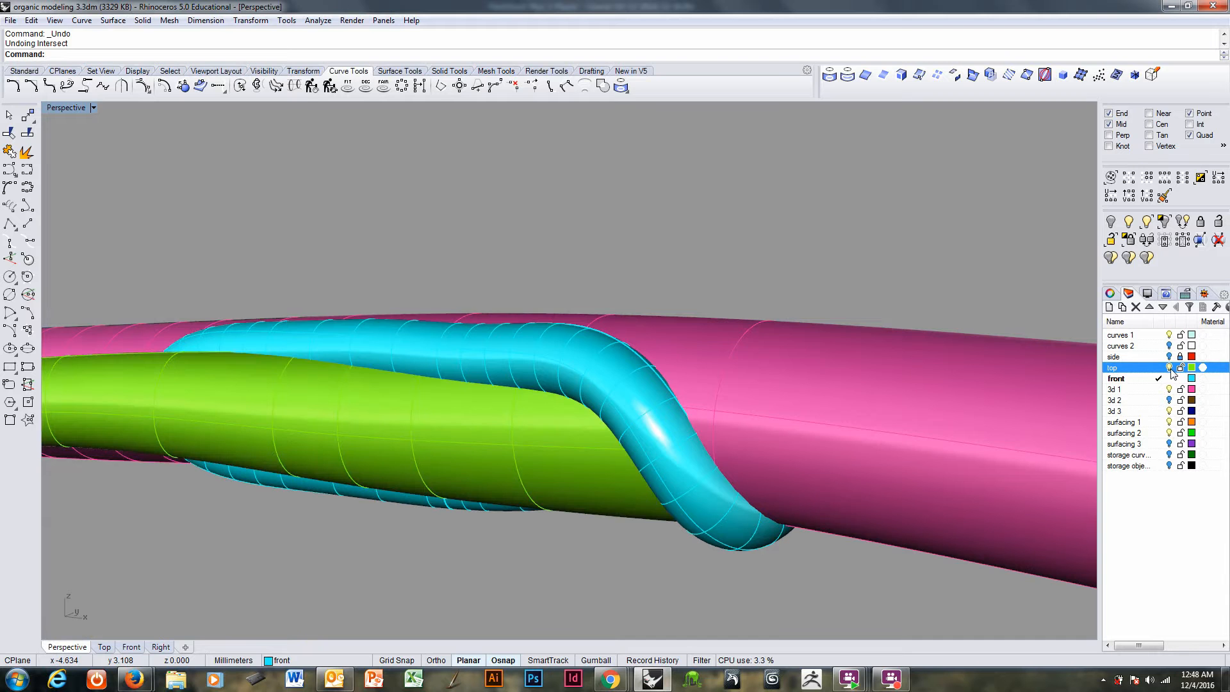
pyautogui.moveTo(762, 468); pyautogui.dragTo(796, 529, button='right')
pyautogui.click(807, 318)
pyautogui.scroll(-8, 688, 465)
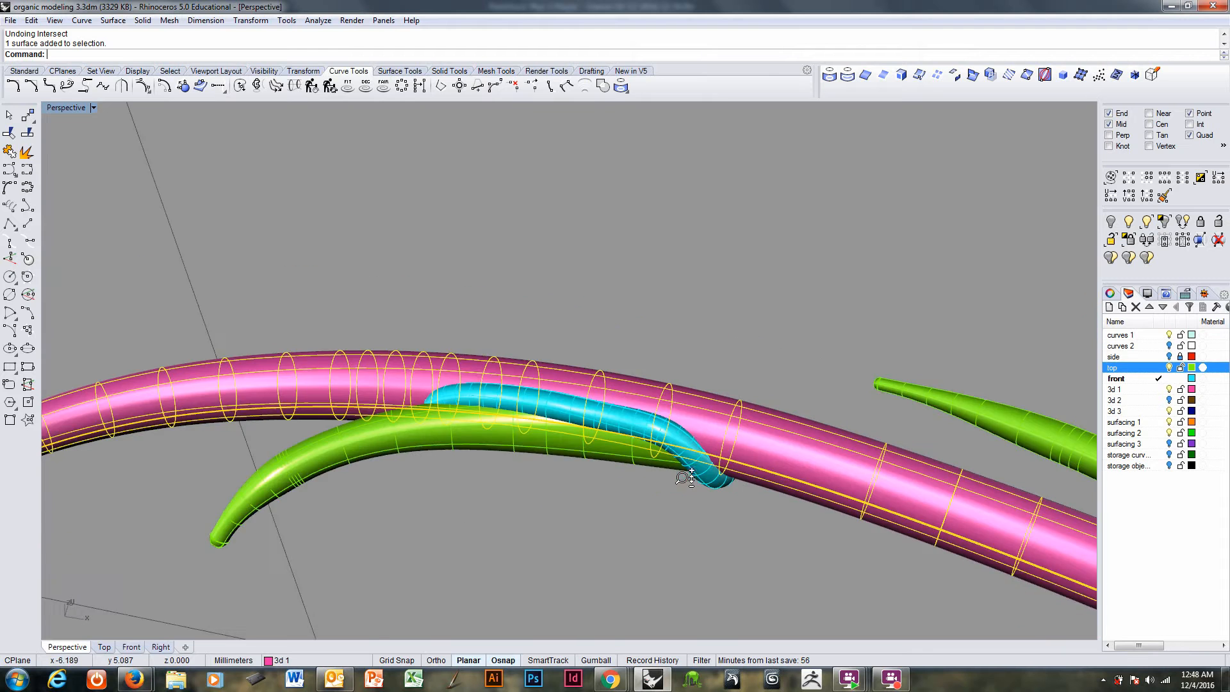
pyautogui.moveTo(688, 472); pyautogui.dragTo(580, 435, button='right')
pyautogui.click(530, 482)
pyautogui.moveTo(530, 482); pyautogui.dragTo(510, 440, button='right')
pyautogui.click(517, 467)
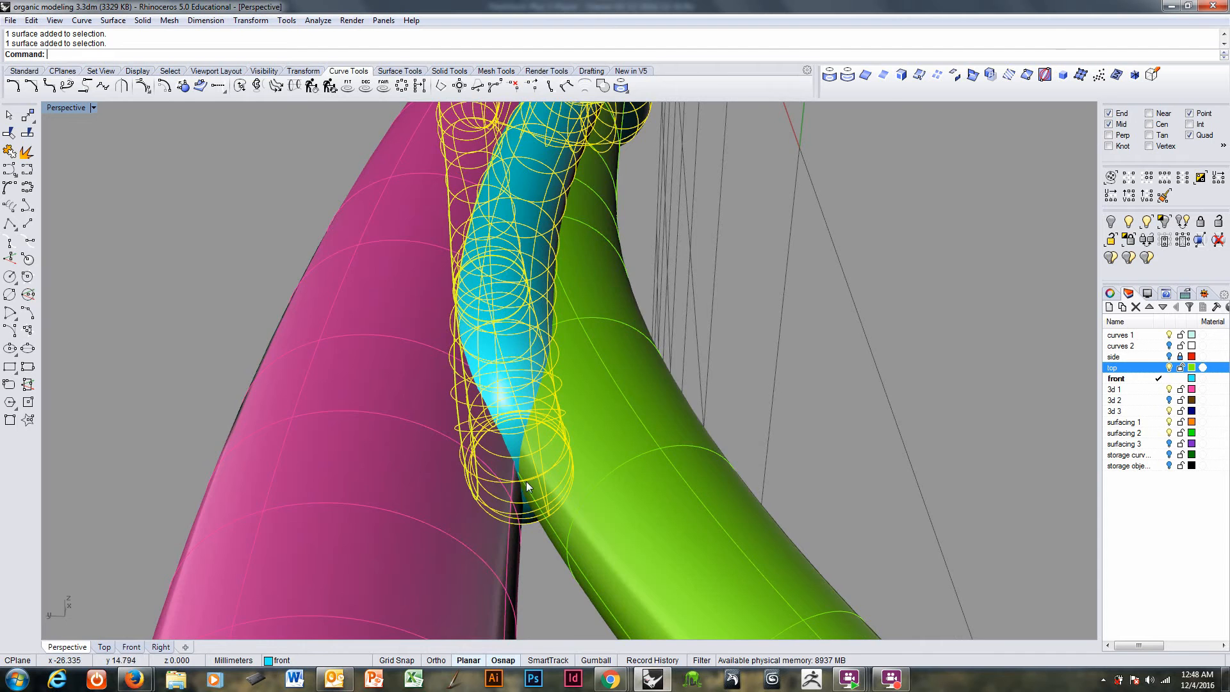
pyautogui.moveTo(526, 481); pyautogui.dragTo(447, 451, button='right')
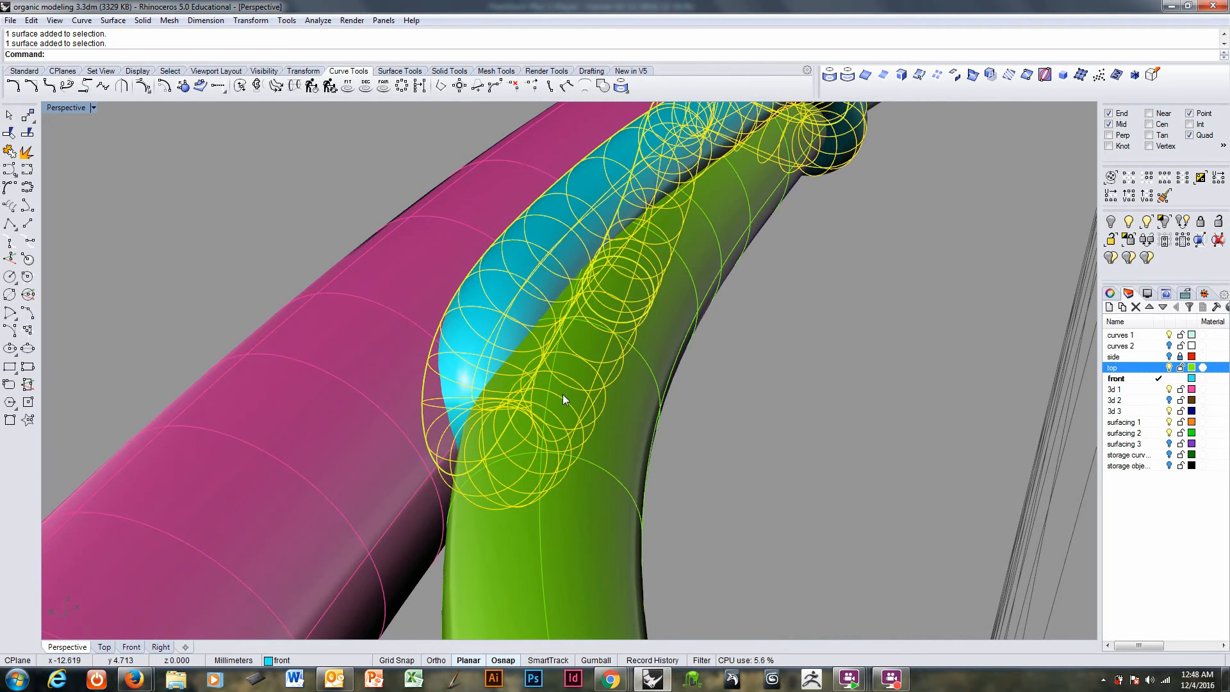
pyautogui.moveTo(563, 396); pyautogui.dragTo(444, 396, button='right')
# - Undo the existing pipe and select the closed intersection curve on the pink stem
pyautogui.hotkey('ctrl', 'z')
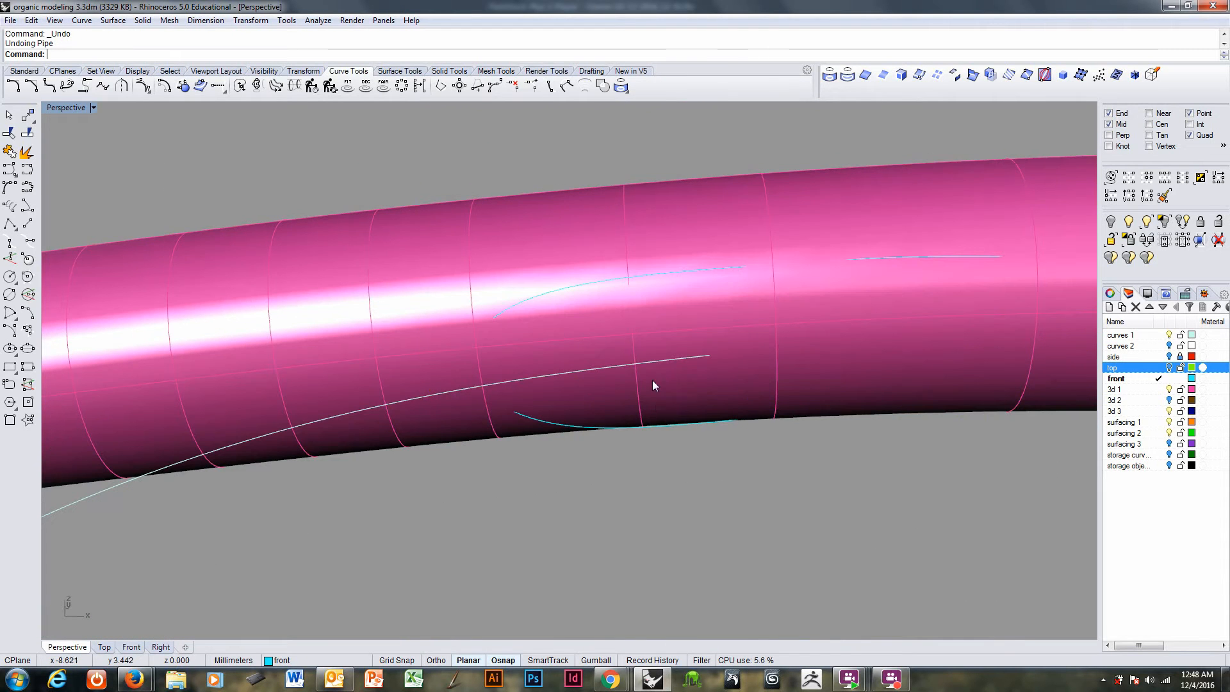
pyautogui.click(635, 275)
pyautogui.rightClick(635, 275)
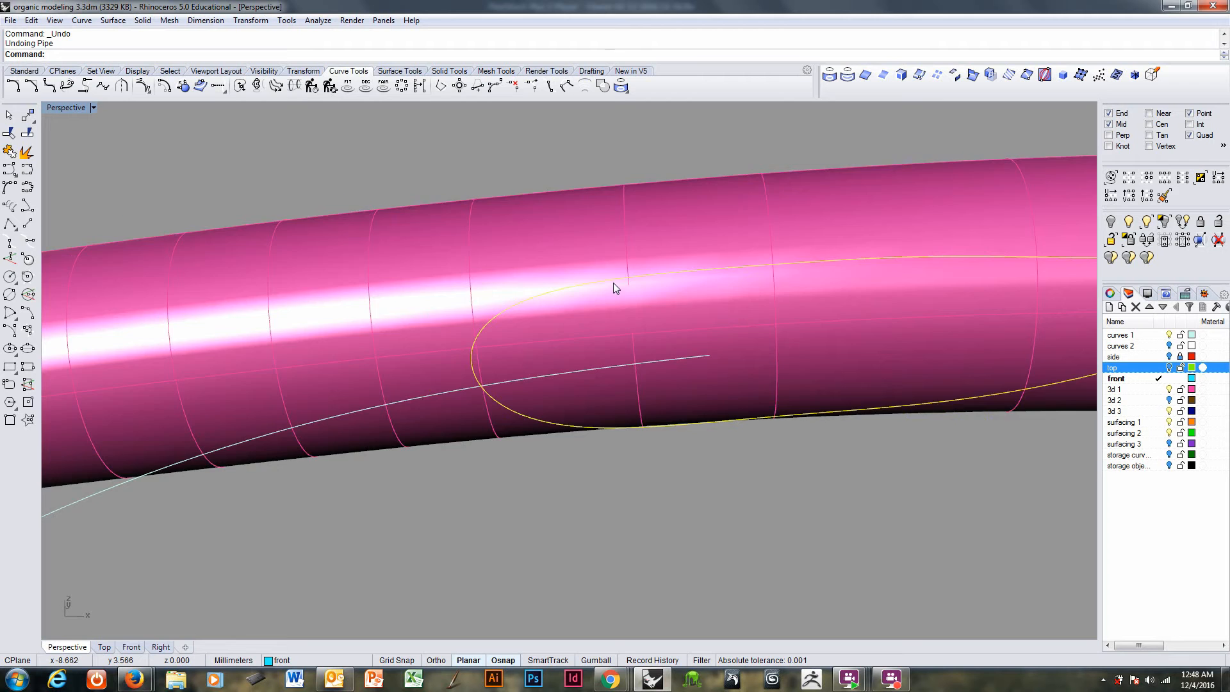
pyautogui.moveTo(614, 283); pyautogui.dragTo(601, 314, button='right')
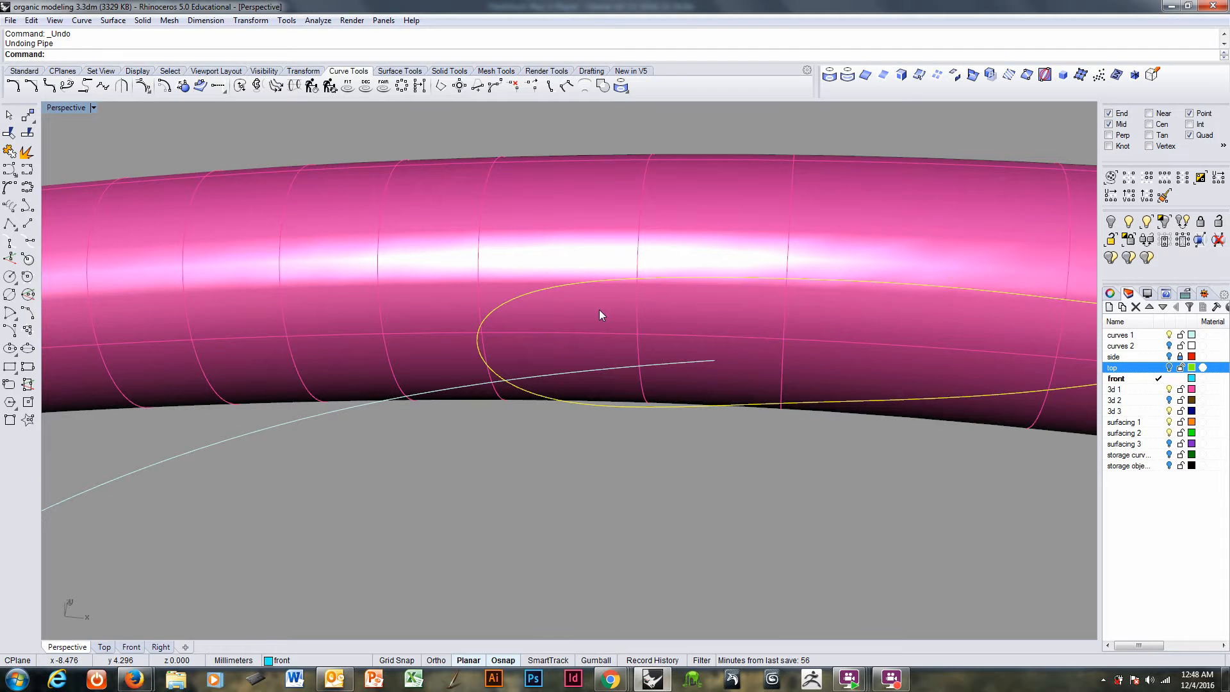
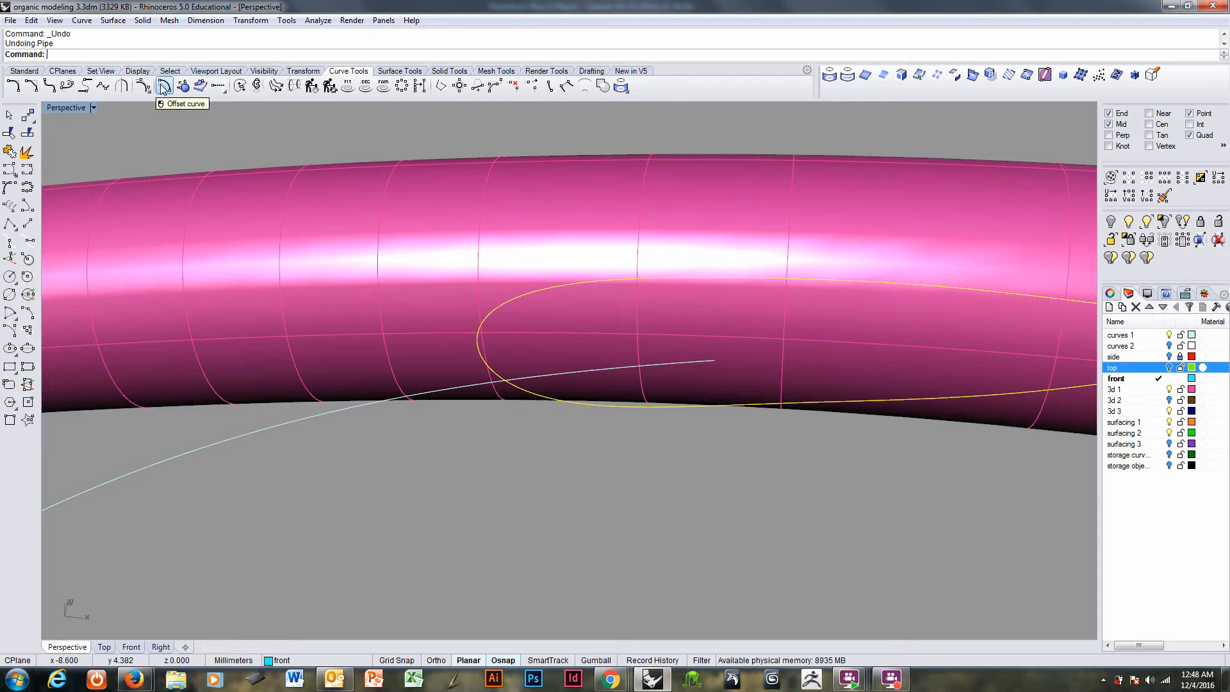
# - Pipe the intersection curve with a radius of 0.2 and show the top layer to check it against the green branch
pyautogui.rightClick(208, 54)
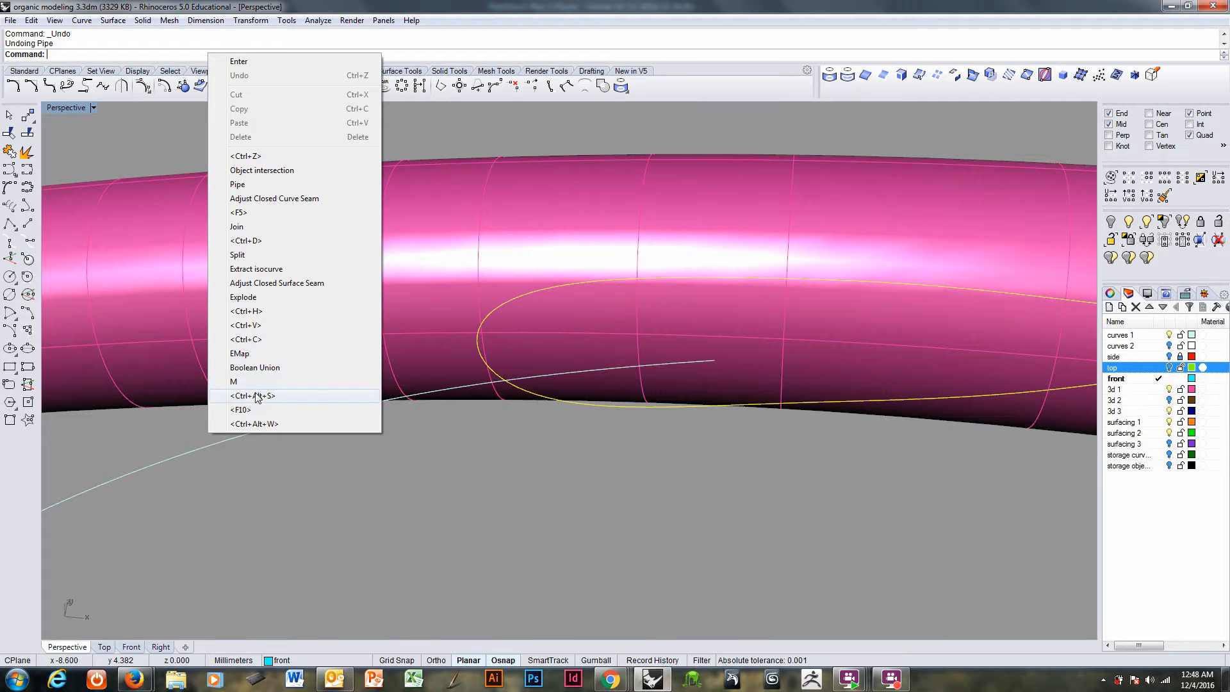
pyautogui.click(236, 184)
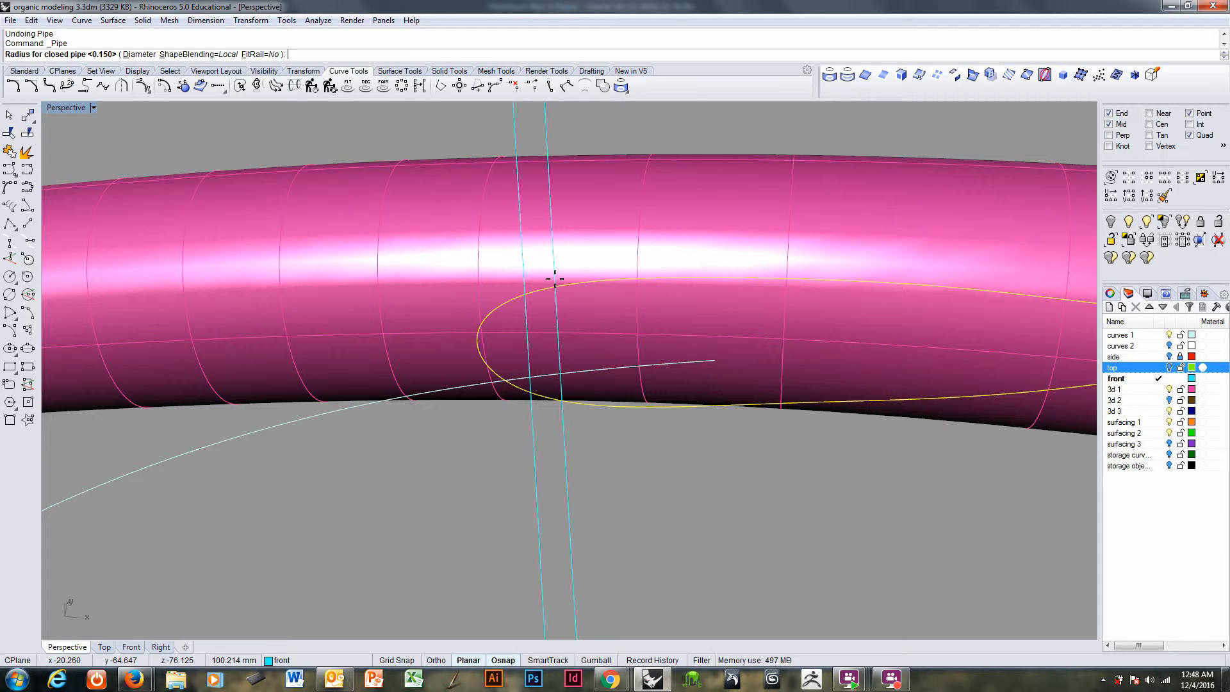
pyautogui.write('.2')
pyautogui.press('Return')
pyautogui.press('Return')
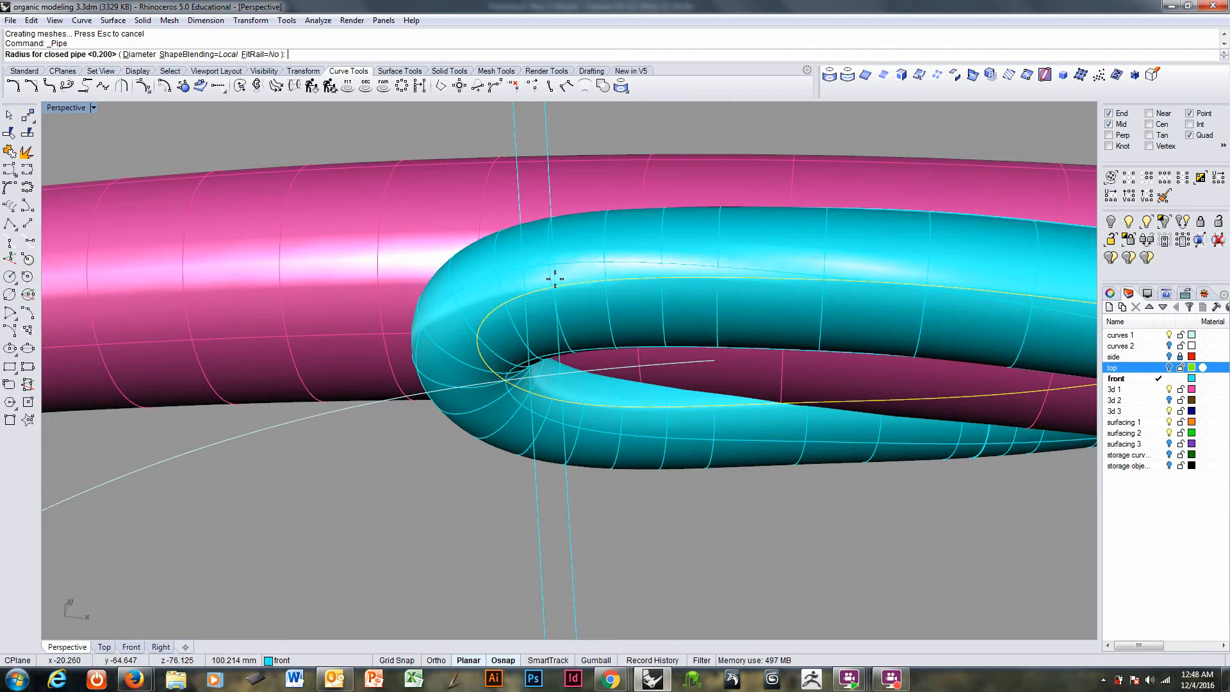
pyautogui.moveTo(610, 450); pyautogui.dragTo(731, 452, button='right')
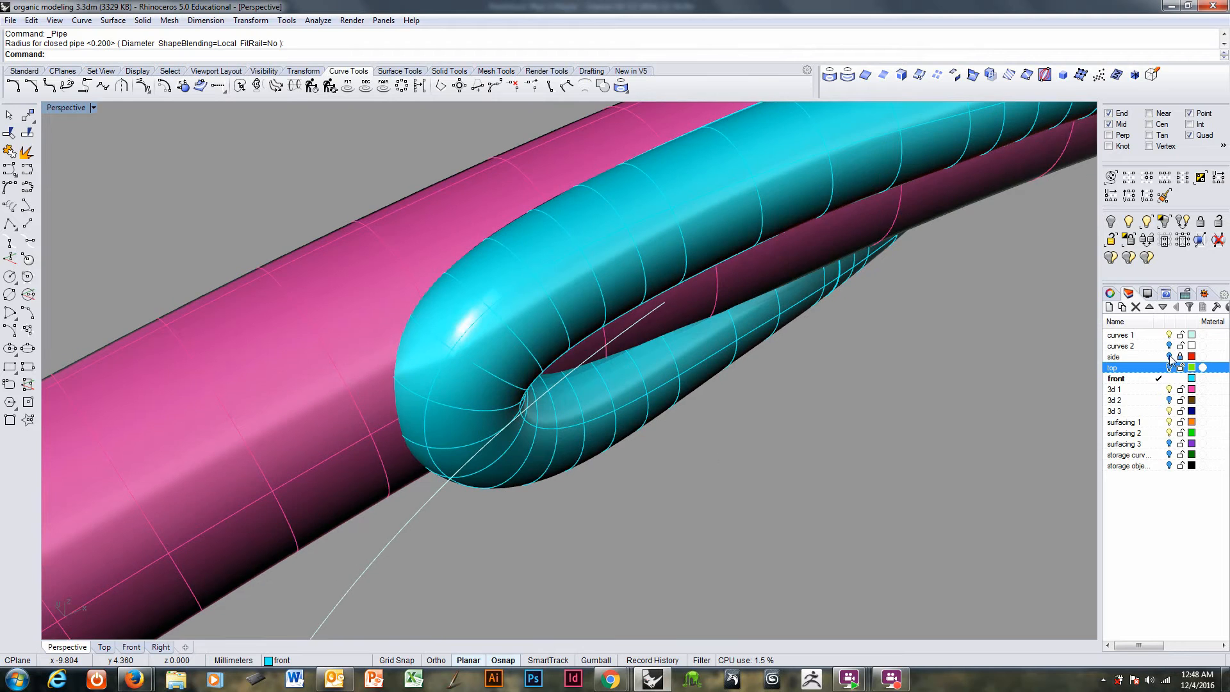
pyautogui.click(1170, 369)
pyautogui.moveTo(615, 416)
pyautogui.mouseDown(button='right')
pyautogui.moveTo(754, 321)
pyautogui.moveTo(730, 404)
pyautogui.moveTo(649, 454)
pyautogui.moveTo(568, 406)
pyautogui.moveTo(934, 431)
pyautogui.moveTo(879, 303)
pyautogui.moveTo(703, 244)
pyautogui.moveTo(749, 291)
pyautogui.moveTo(887, 307)
pyautogui.moveTo(997, 274)
pyautogui.moveTo(974, 389)
pyautogui.mouseUp(button='right')
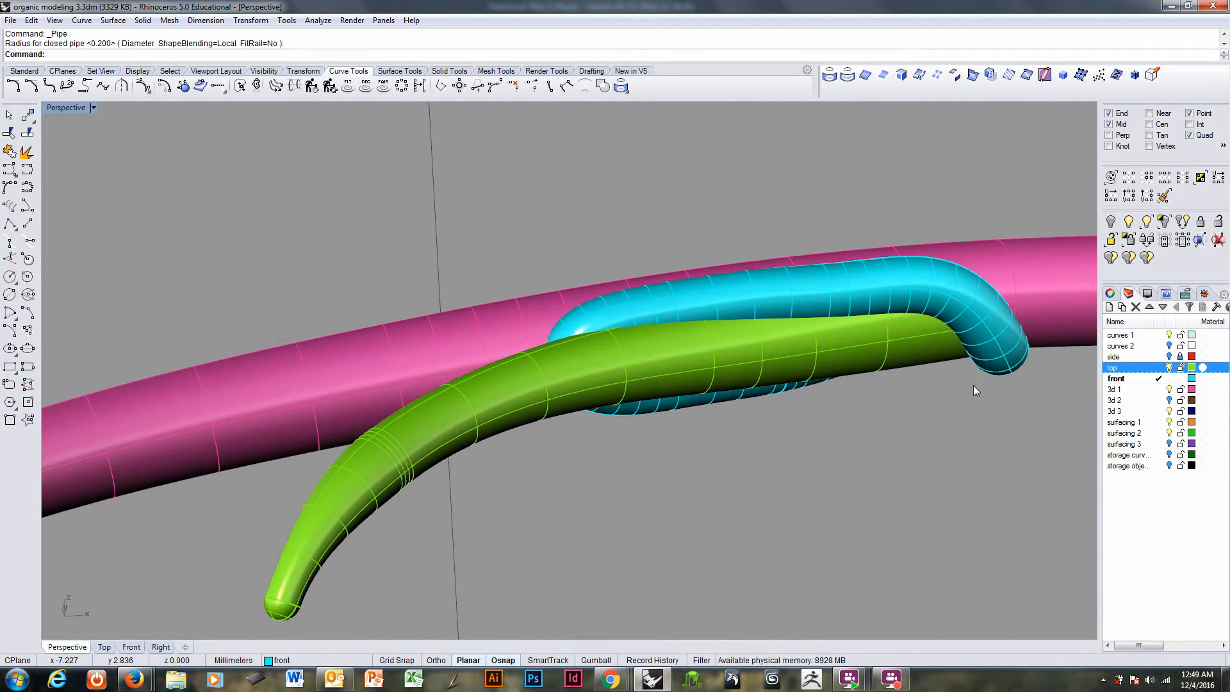
# - Undo the last pipe and pipe the closed intersection curve again with a radius of 0.25
pyautogui.hotkey('ctrl', 'z')
pyautogui.hotkey('ctrl', 'z')
pyautogui.scroll(5, 682, 329)
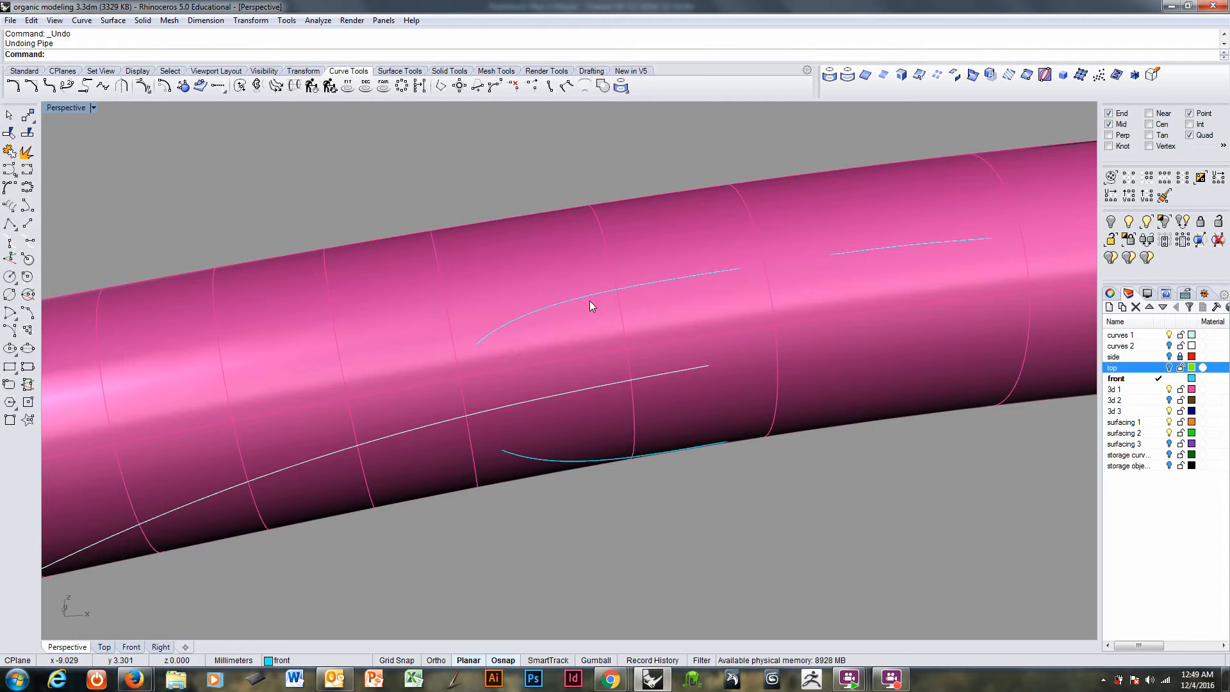
pyautogui.click(590, 299)
pyautogui.press('Return')
pyautogui.press('Return')
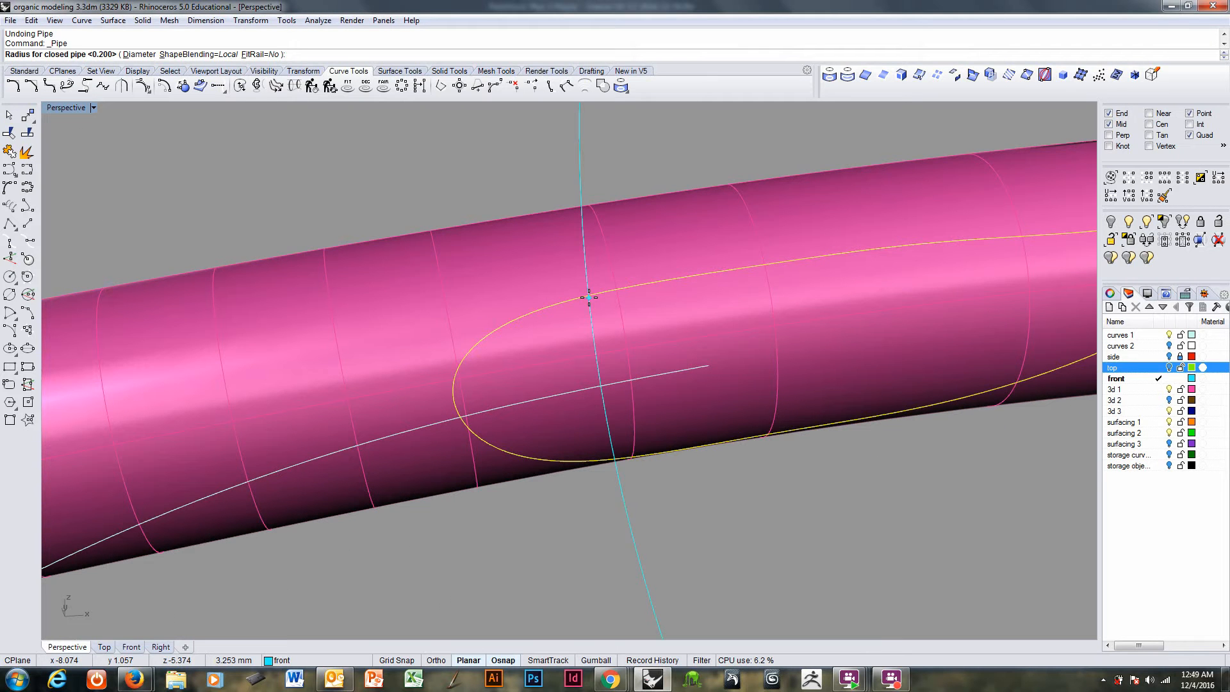
pyautogui.press('Return')
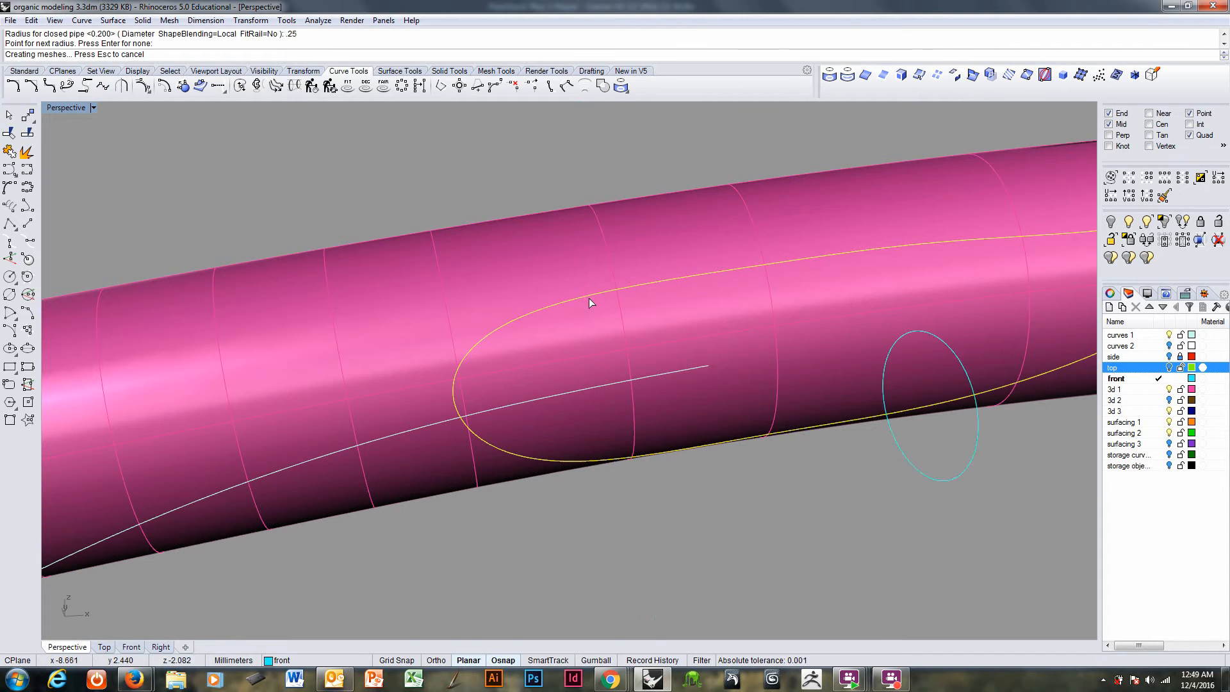
pyautogui.press('Return')
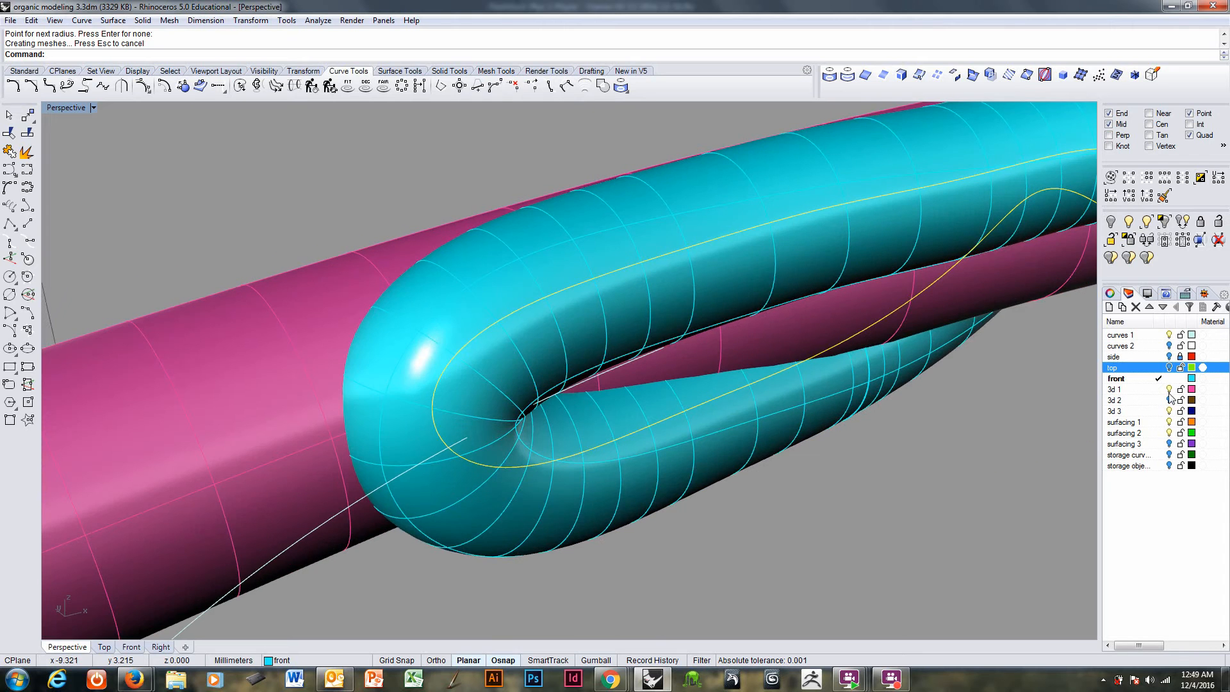
# - Show the top layer to bring back the green branch beside the new pipe
pyautogui.click(1169, 367)
pyautogui.moveTo(552, 359); pyautogui.dragTo(506, 462, button='right')
pyautogui.scroll(-5, 498, 435)
# - Try to combine the green branch and the pink stem with a Boolean union
pyautogui.click(496, 467)
pyautogui.keyDown('shift'); pyautogui.click(335, 488); pyautogui.keyUp('shift')
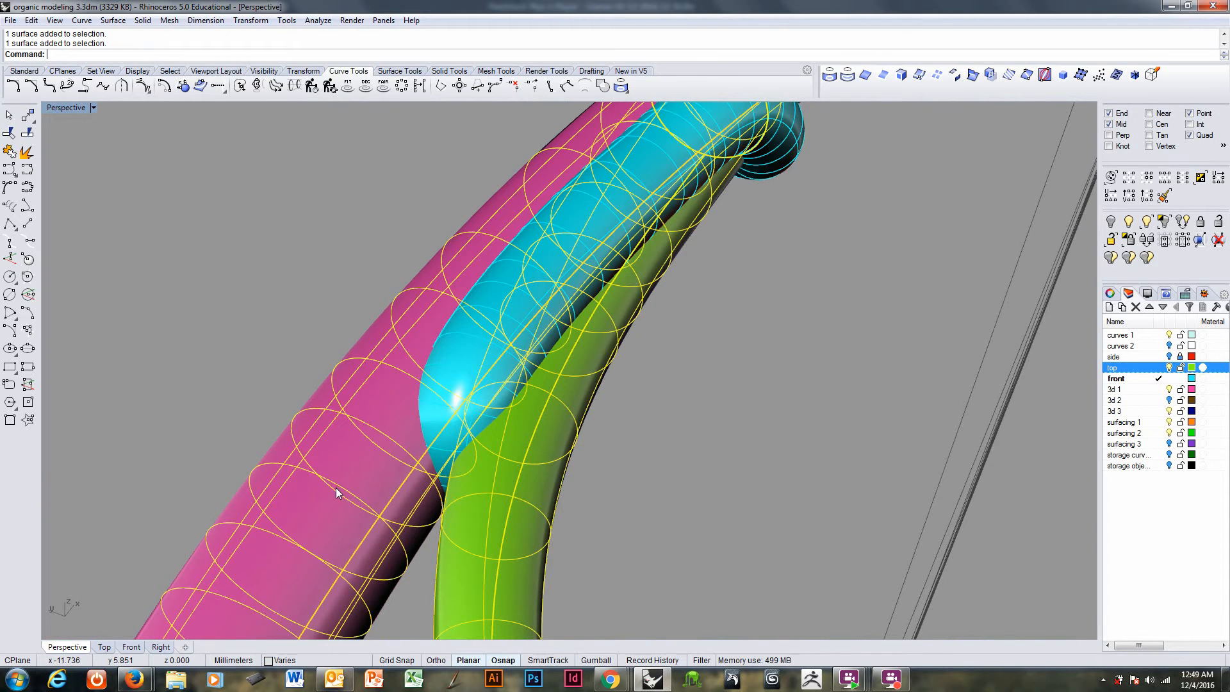
pyautogui.click(142, 20)
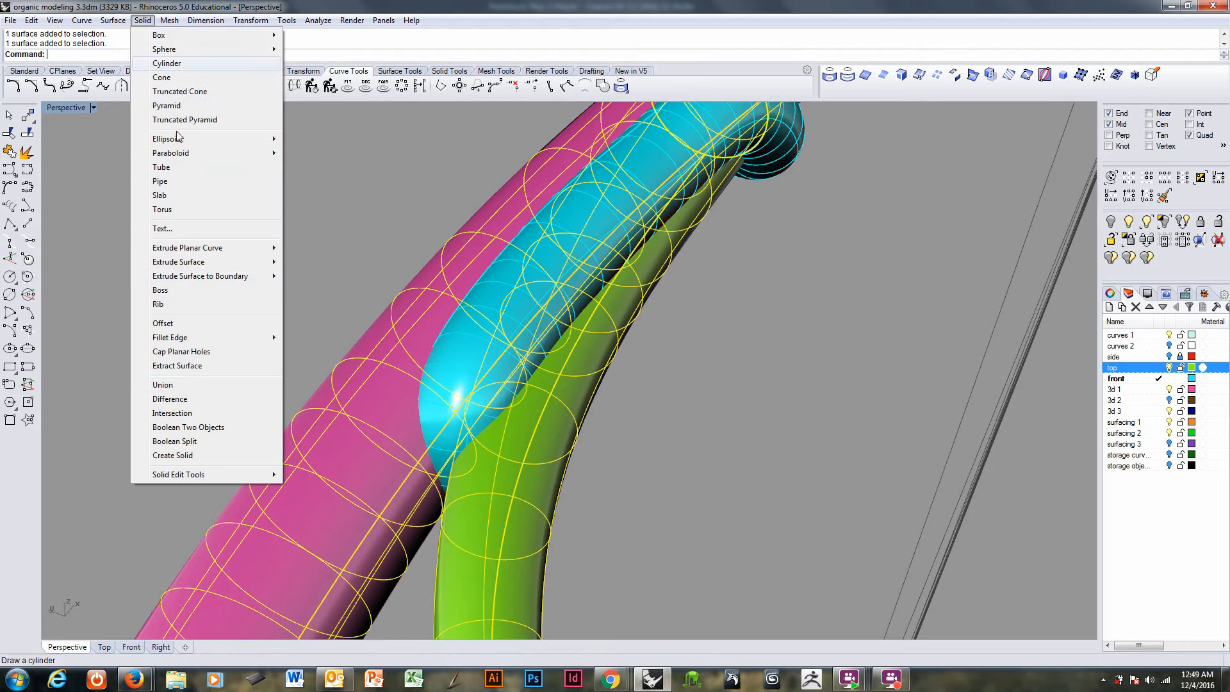
pyautogui.click(173, 387)
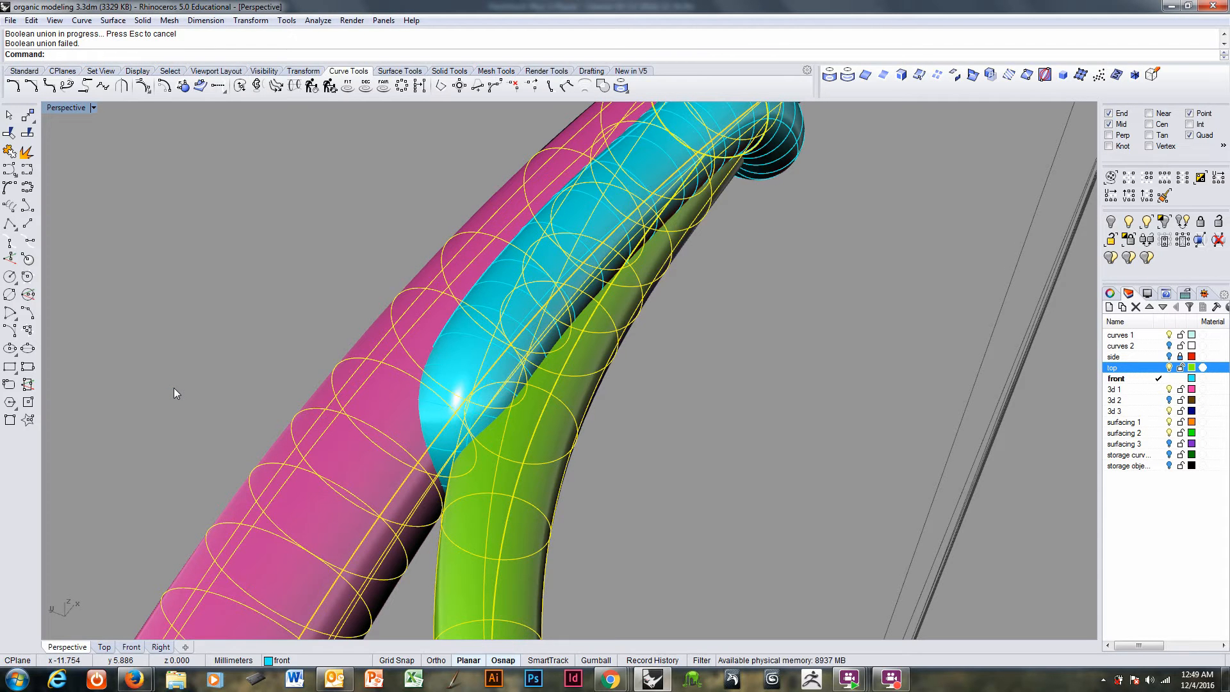
# - Try to join the green branch's tube to its end surface at the junction, with the stem and pipe still shown
pyautogui.moveTo(233, 383); pyautogui.dragTo(557, 334, button='right')
pyautogui.click(771, 427)
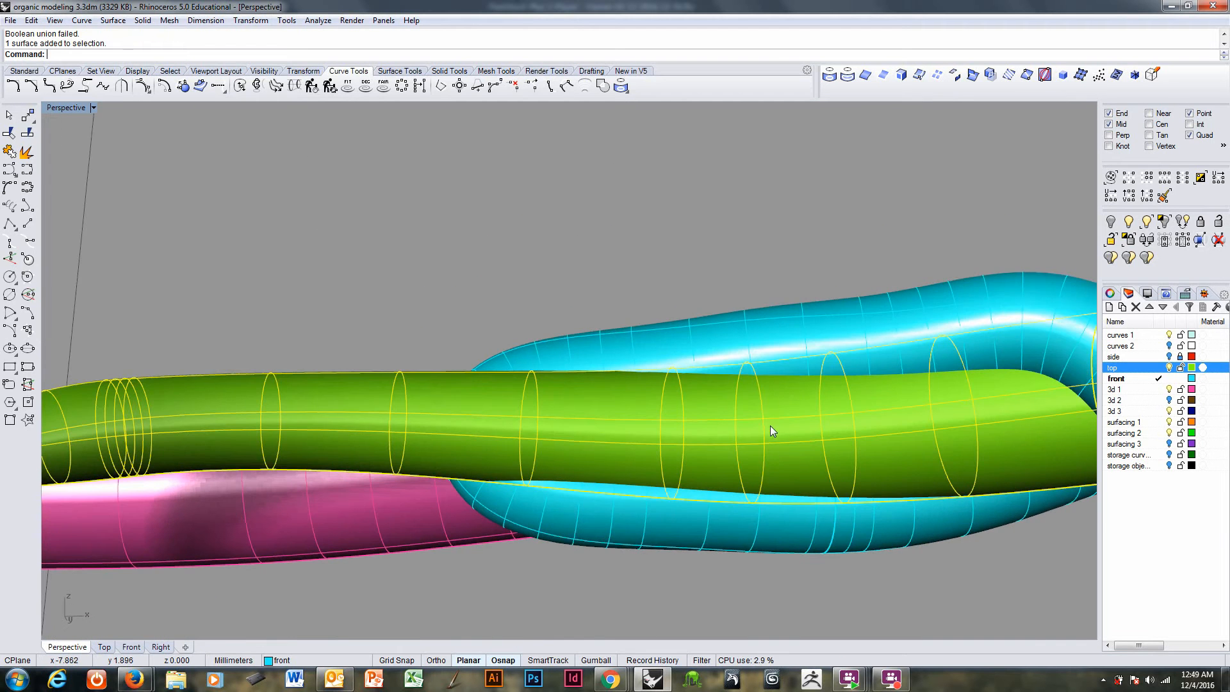
pyautogui.scroll(-5, 843, 447)
pyautogui.keyDown('shift'); pyautogui.moveTo(843, 448); pyautogui.dragTo(638, 432, button='right'); pyautogui.keyUp('shift')
pyautogui.scroll(3, 638, 431)
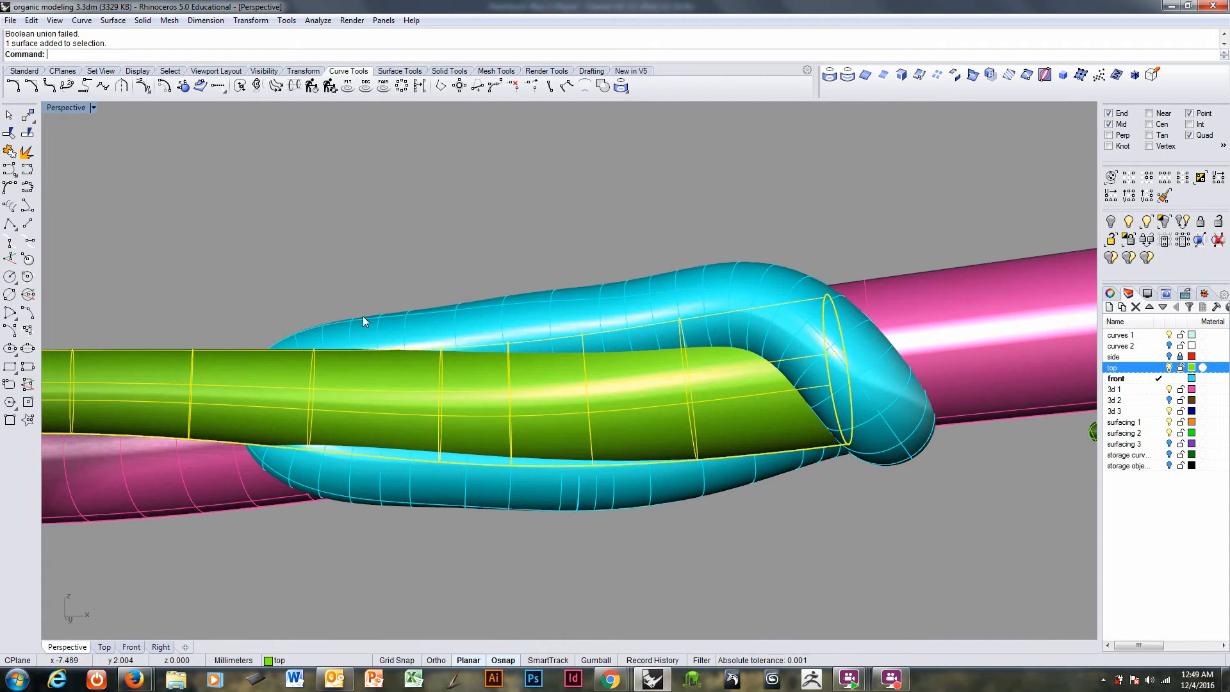
pyautogui.click(9, 152)
pyautogui.click(853, 420)
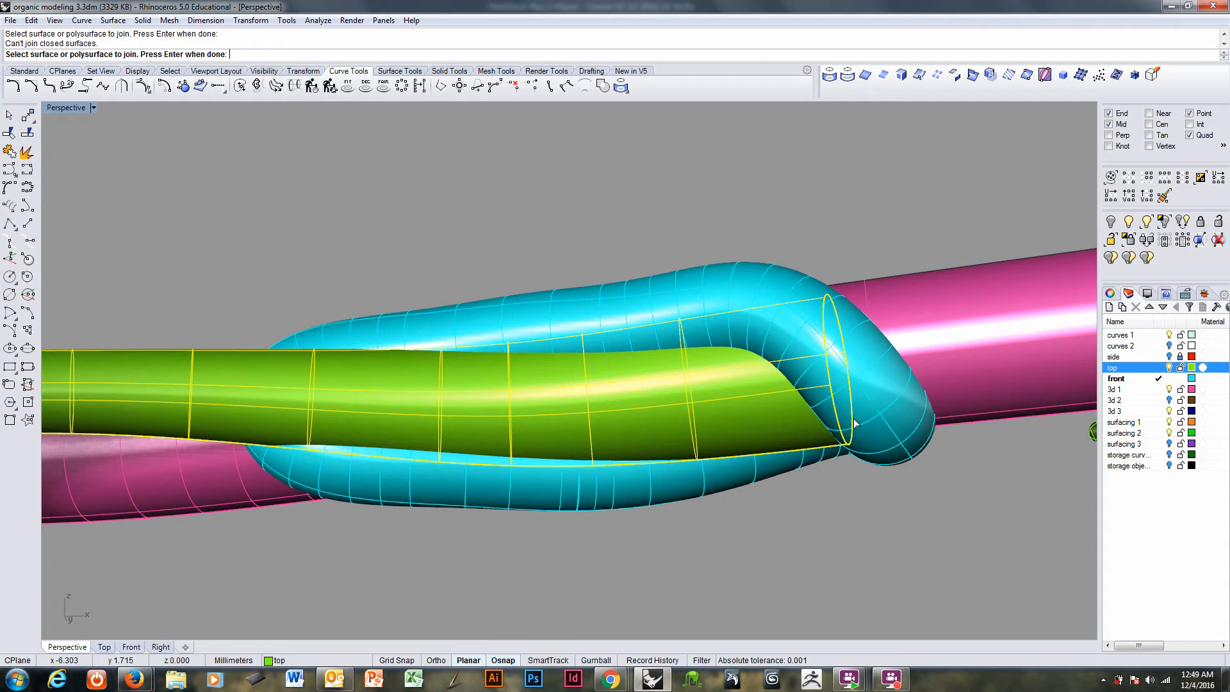
pyautogui.press('Return')
pyautogui.moveTo(845, 457); pyautogui.dragTo(805, 481, button='right')
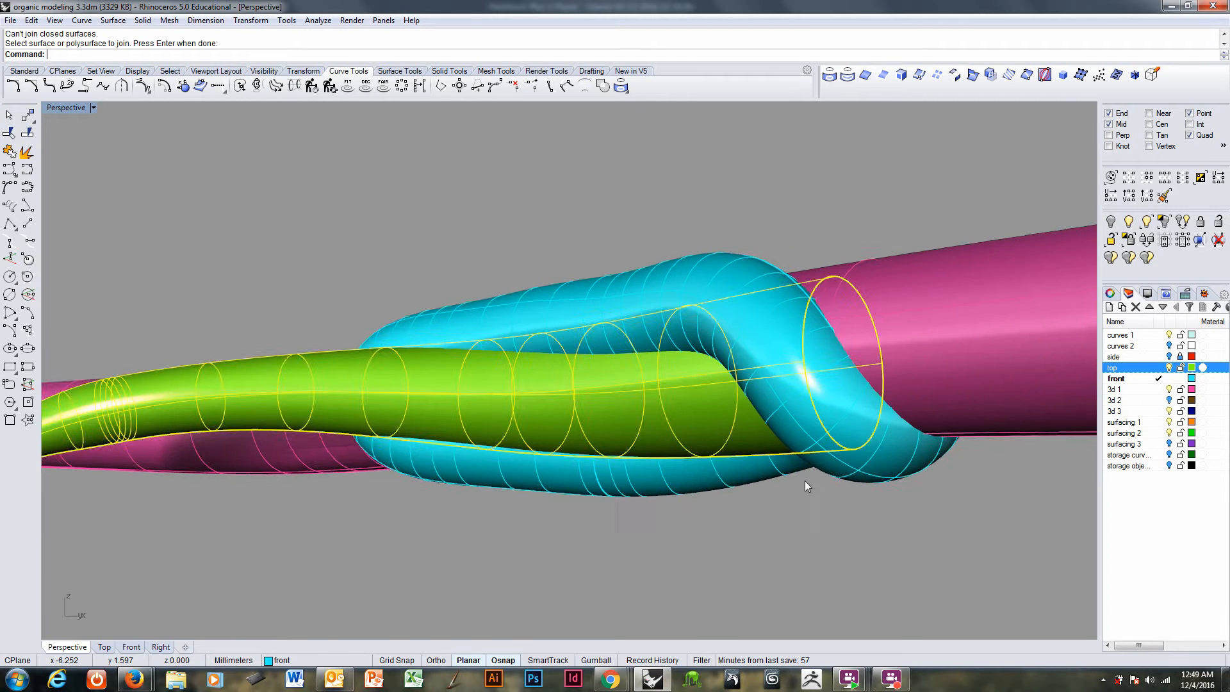
pyautogui.click(805, 480)
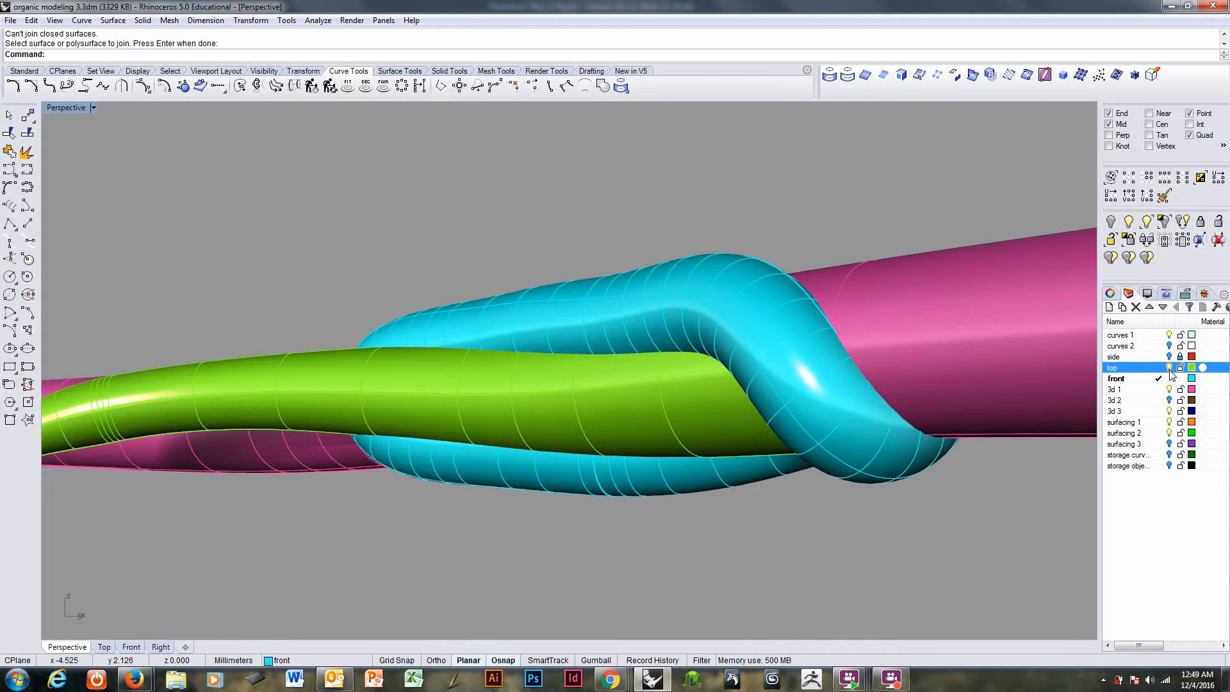
# - Hide the front and 3d 1 layers and make 3d 3 the current layer, isolating the green branch
pyautogui.click(1159, 389)
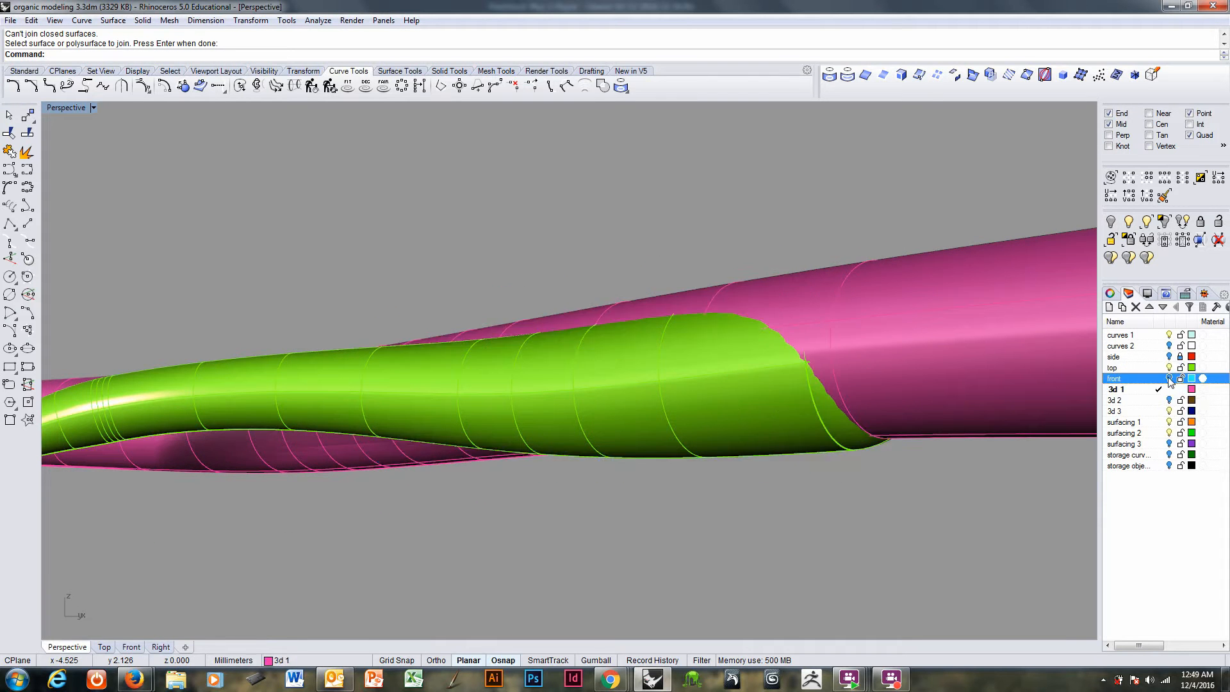
pyautogui.click(1169, 379)
pyautogui.click(1159, 410)
pyautogui.click(1169, 389)
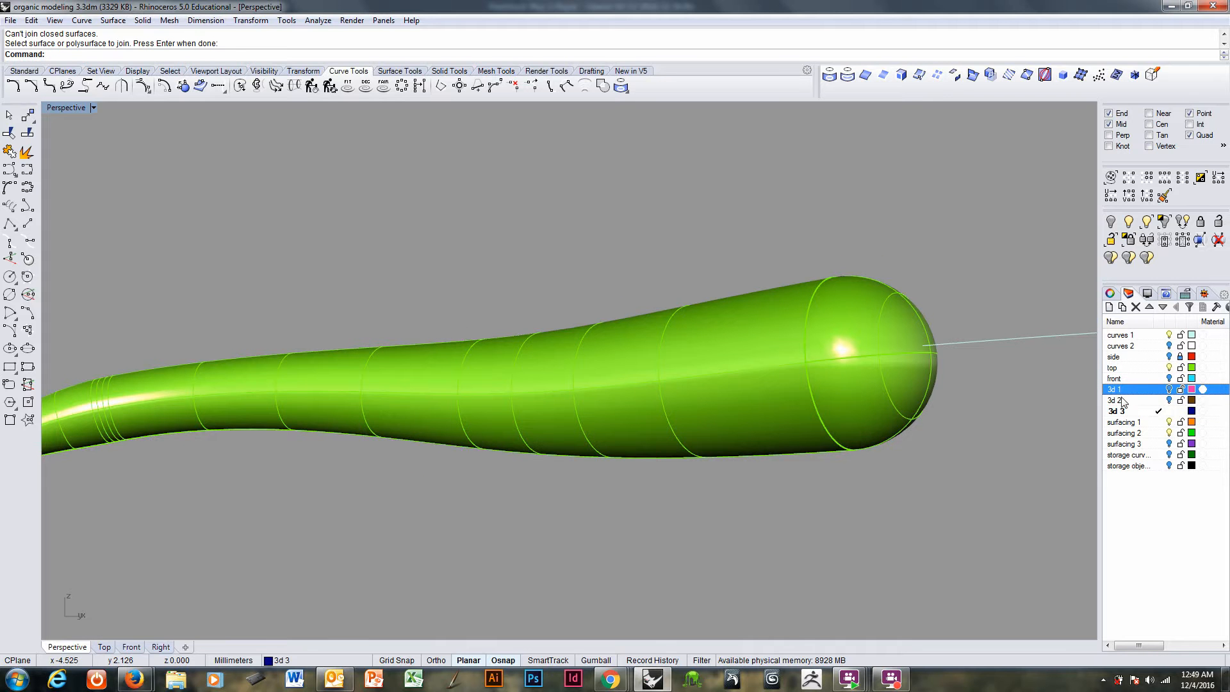
# - Join the green branch's tube with its rounded end cap, and show the 3d 1 layer again
pyautogui.click(774, 403)
pyautogui.click(872, 393)
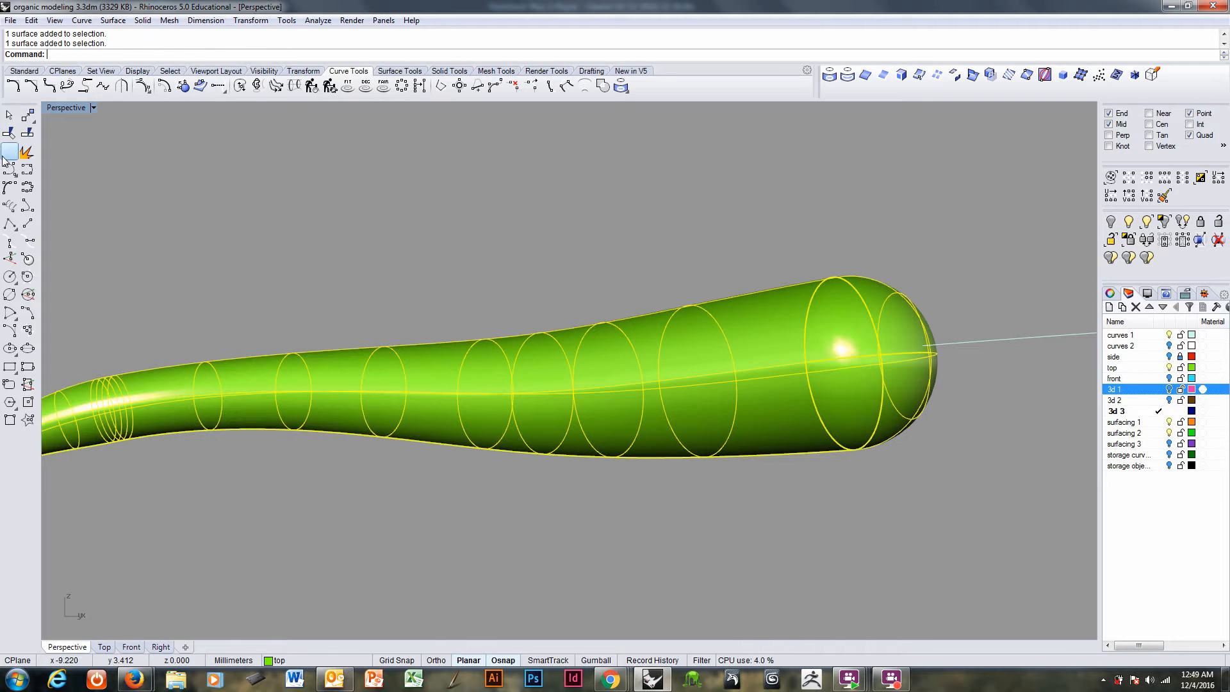
pyautogui.press('Return')
pyautogui.click(1169, 388)
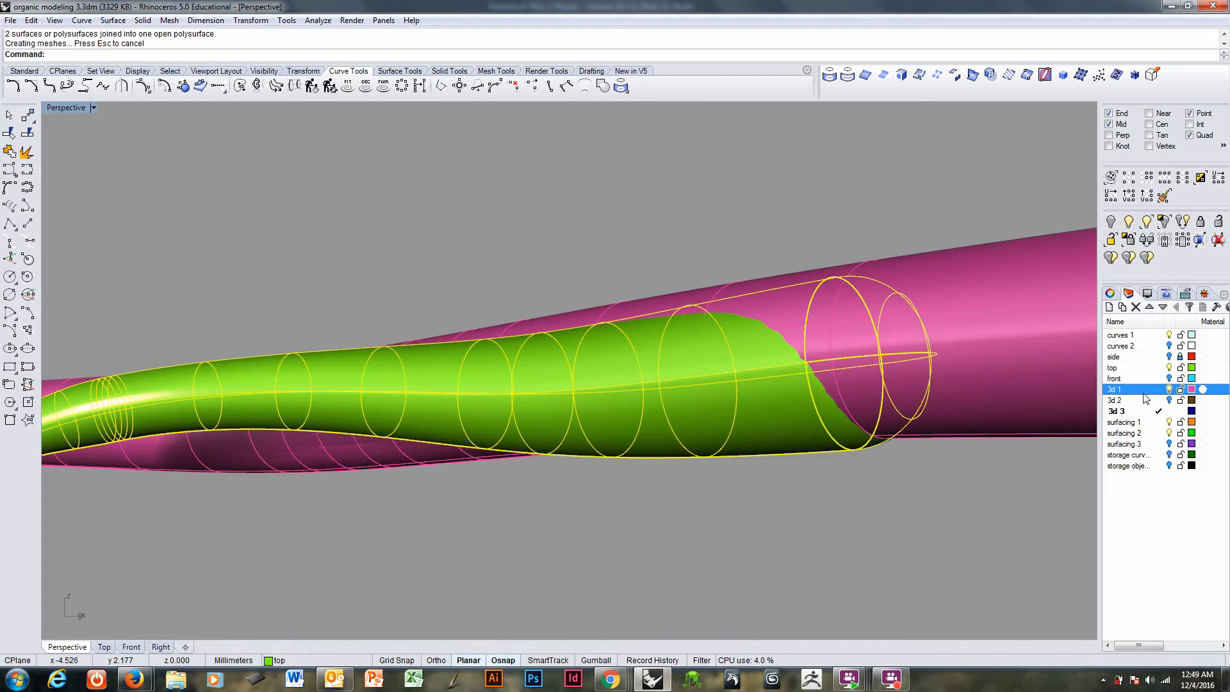
# - Combine the pink stem and the joined green branch with a Boolean union
pyautogui.moveTo(777, 380); pyautogui.dragTo(863, 370, button='right')
pyautogui.click(919, 339)
pyautogui.keyDown('shift'); pyautogui.click(755, 385); pyautogui.keyUp('shift')
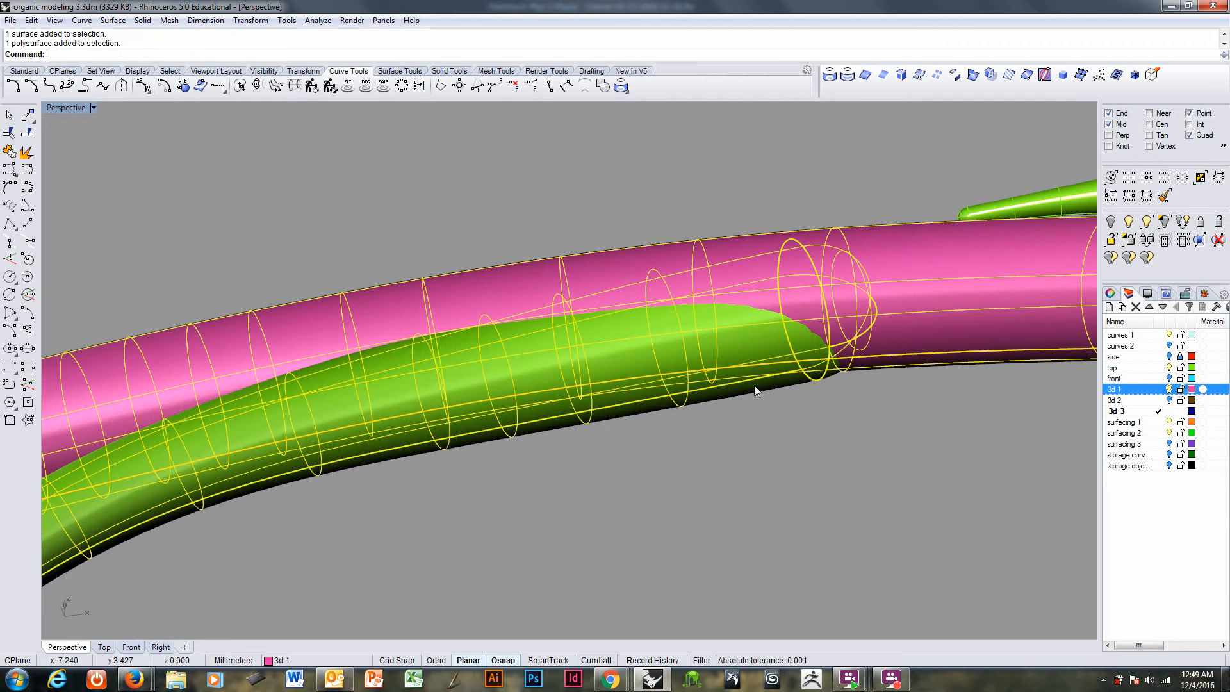
pyautogui.click(144, 21)
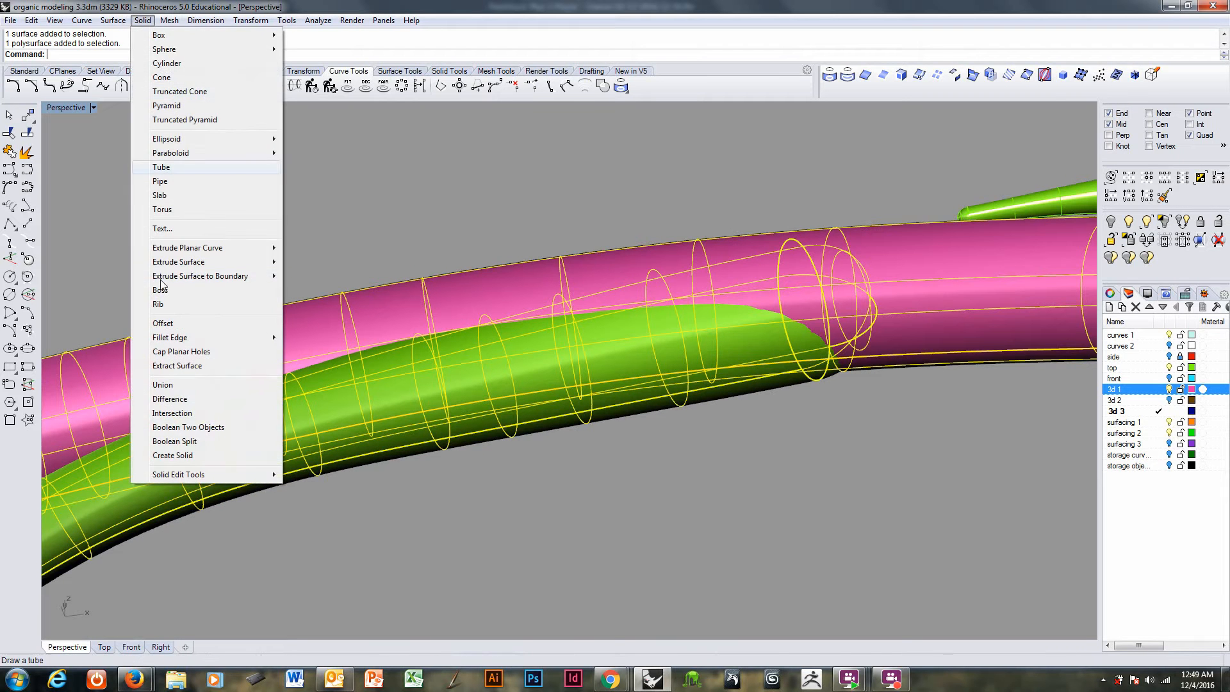
pyautogui.click(173, 392)
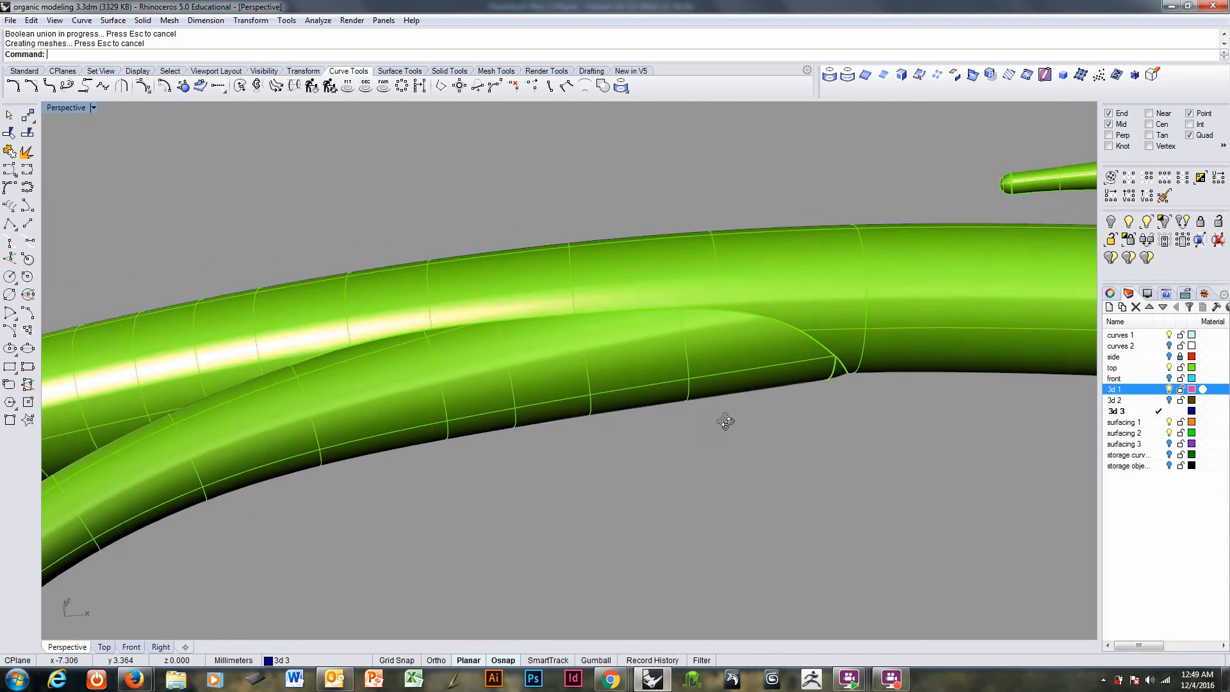
# - Show the front layer and try to subtract the cyan pipe from the united stem and branch with Boolean Difference
pyautogui.click(1170, 378)
pyautogui.moveTo(788, 327); pyautogui.dragTo(614, 375, button='right')
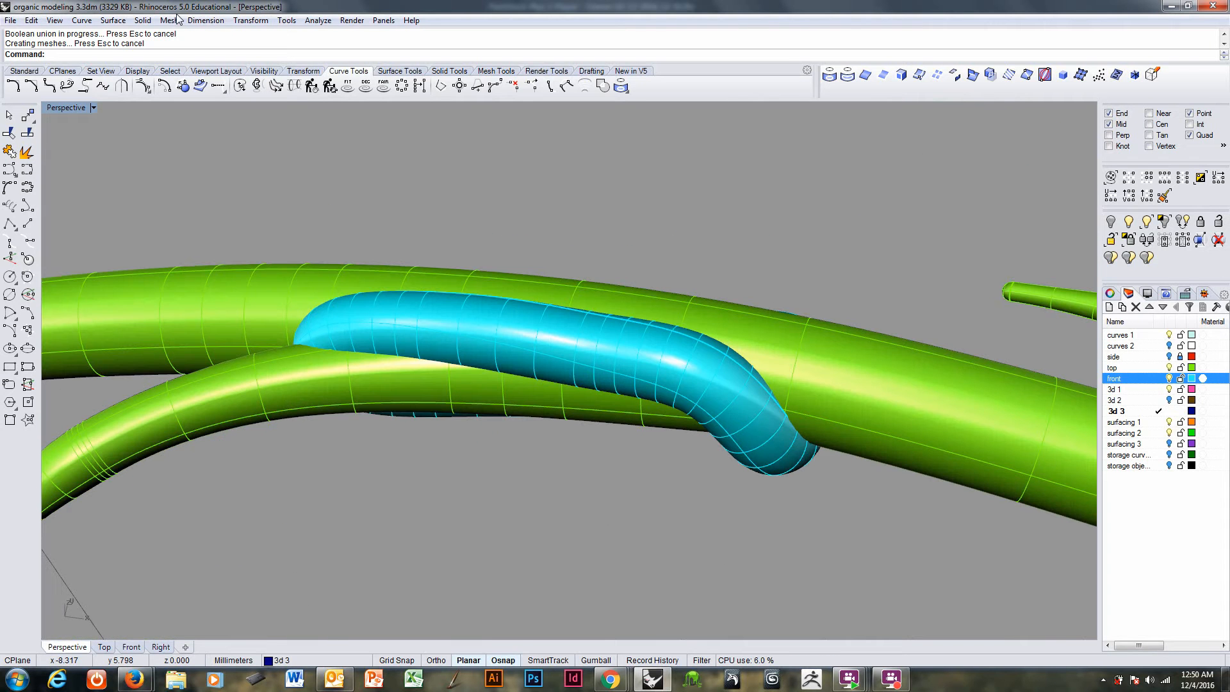
pyautogui.click(142, 21)
pyautogui.click(191, 400)
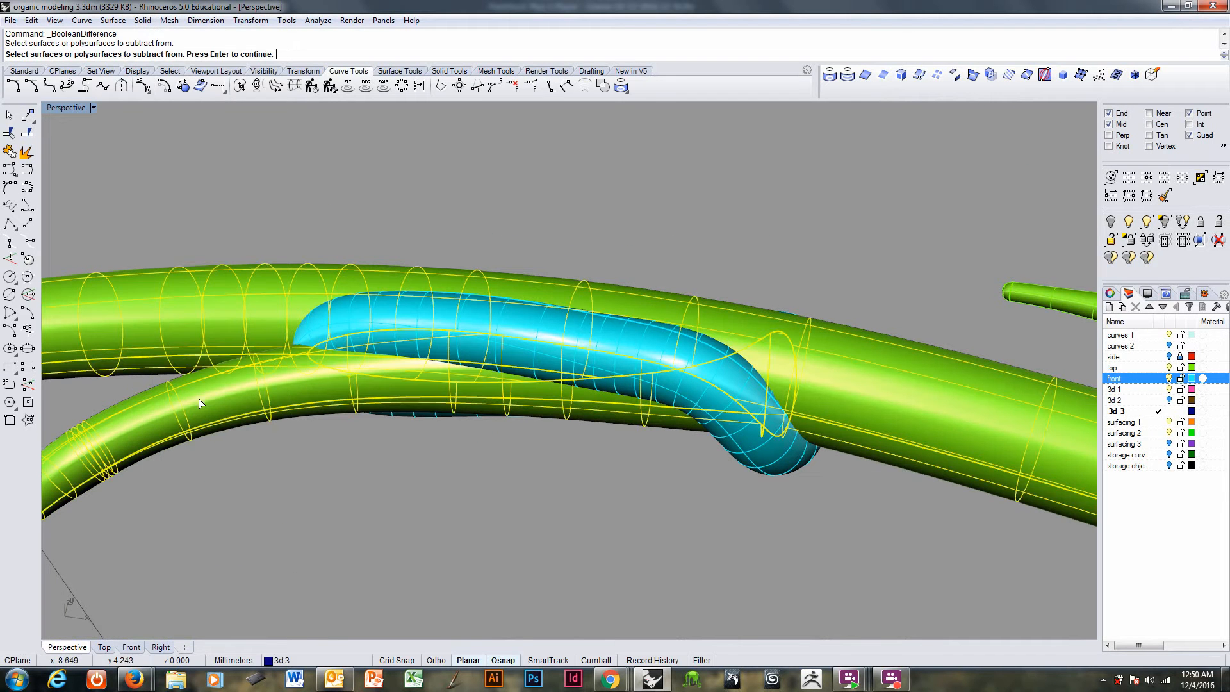
pyautogui.rightClick(458, 333)
pyautogui.click(458, 334)
pyautogui.rightClick(459, 333)
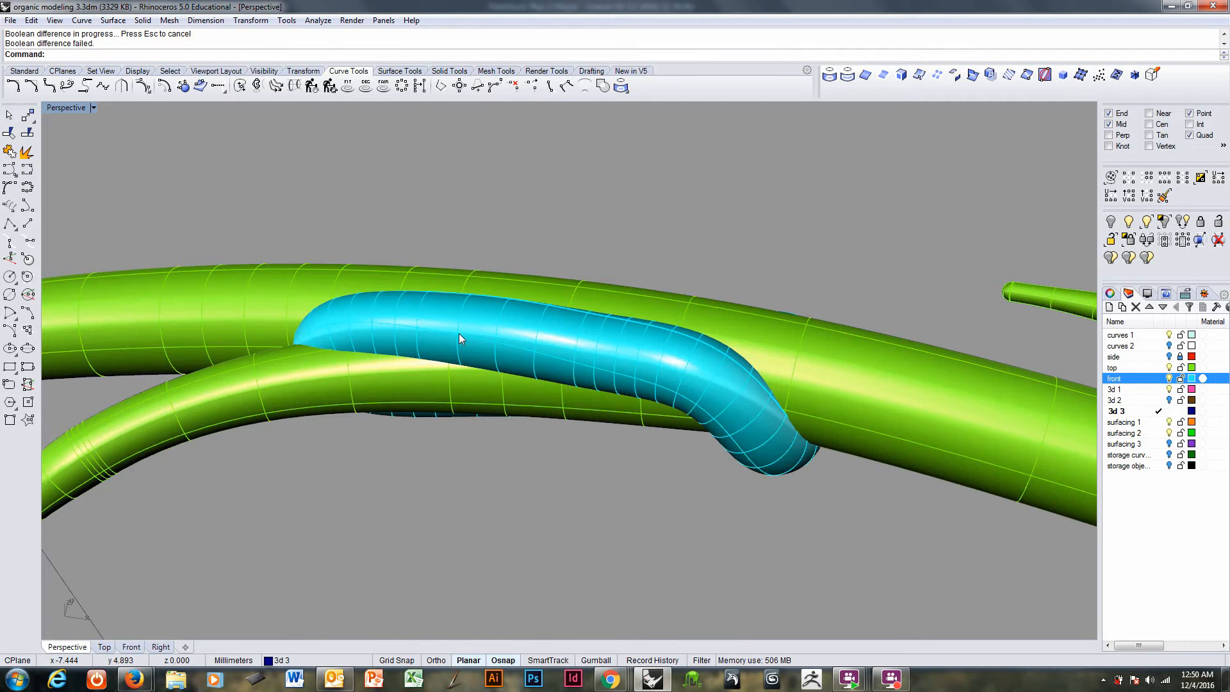
# - Make 3d 1 the current layer and create intersection curves between the cyan pipe and the united stem and branch
pyautogui.click(1158, 389)
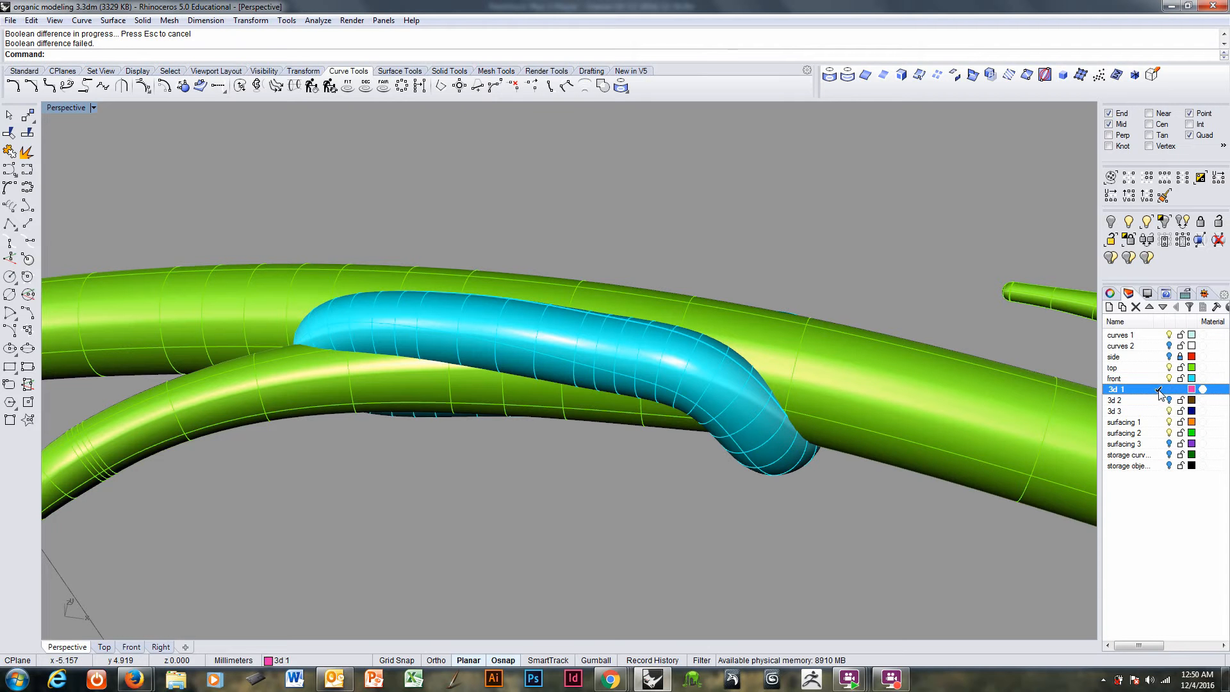
pyautogui.click(713, 379)
pyautogui.keyDown('shift'); pyautogui.click(916, 378); pyautogui.keyUp('shift')
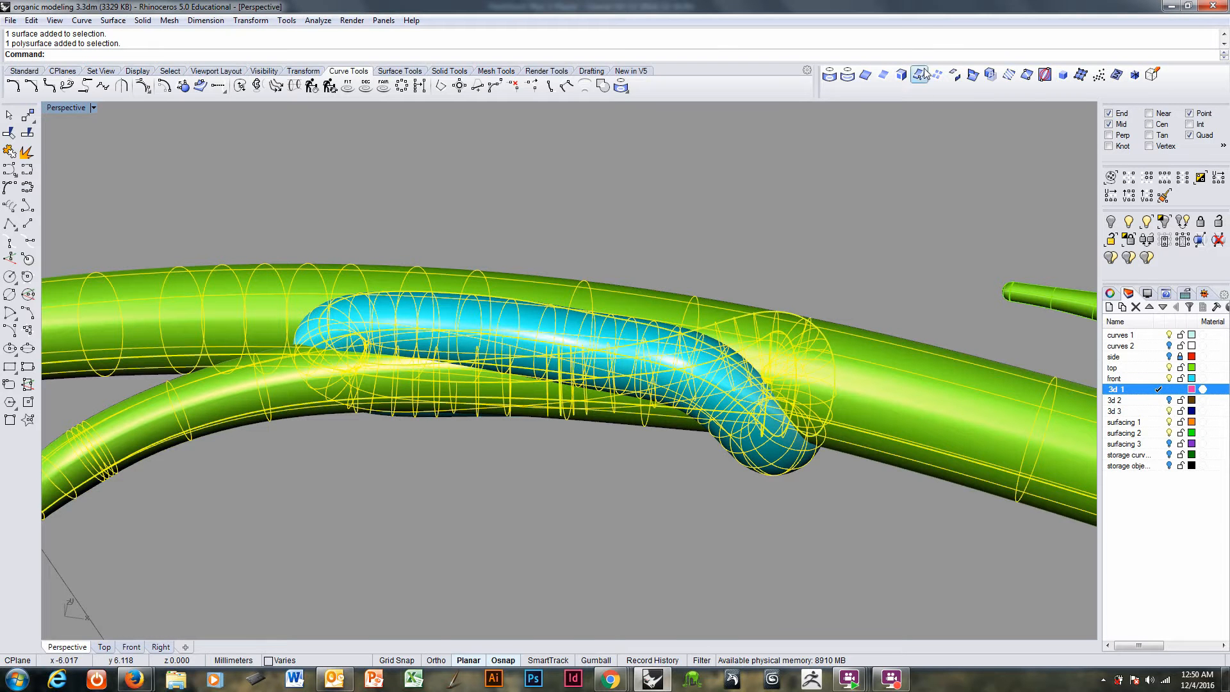
pyautogui.click(971, 75)
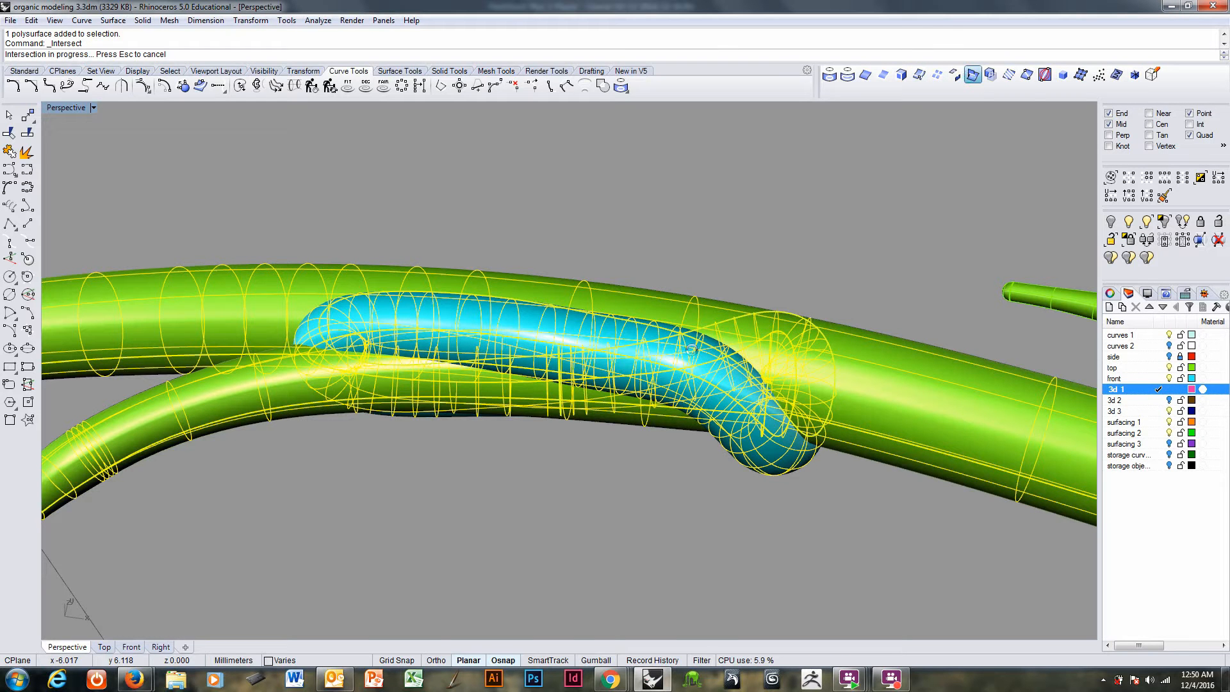
pyautogui.moveTo(673, 428); pyautogui.dragTo(632, 444, button='right')
# - Delete the cyan pipe and the leftover geometry at the stem and branch joint
pyautogui.click(733, 353)
pyautogui.press('Delete')
pyautogui.click(699, 348)
pyautogui.press('Delete')
# - Hide the top layer and trim away the small self-crossing loop at the tip of the branch's intersection curve
pyautogui.keyDown('shift'); pyautogui.moveTo(544, 288); pyautogui.dragTo(542, 458, button='right'); pyautogui.keyUp('shift')
pyautogui.keyDown('ctrl'); pyautogui.moveTo(542, 459); pyautogui.dragTo(531, 320, button='right'); pyautogui.keyUp('ctrl')
pyautogui.click(529, 325)
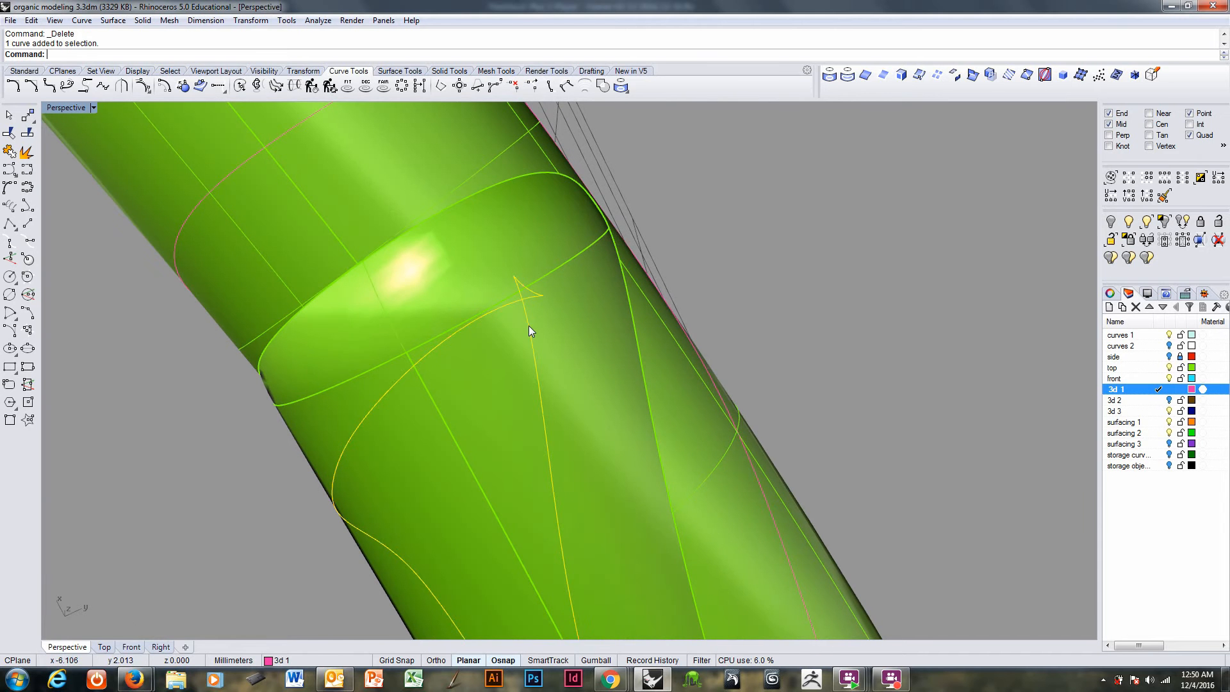
pyautogui.click(1169, 369)
pyautogui.moveTo(580, 320); pyautogui.dragTo(573, 312, button='right')
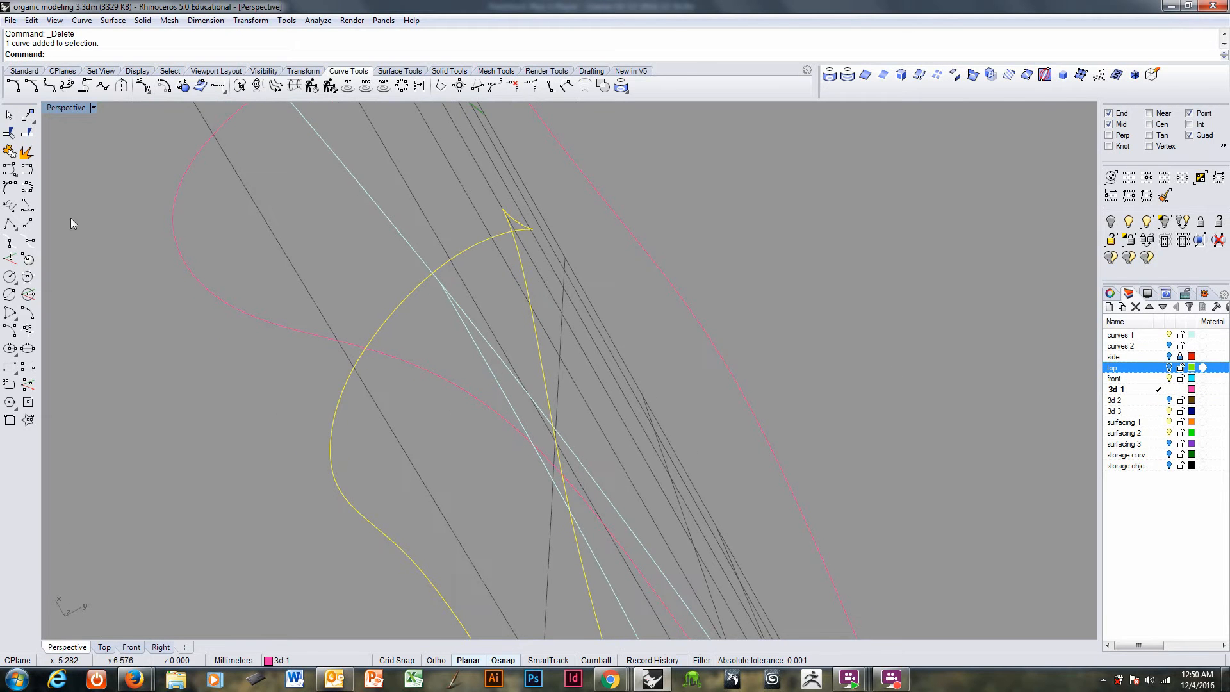
pyautogui.click(9, 134)
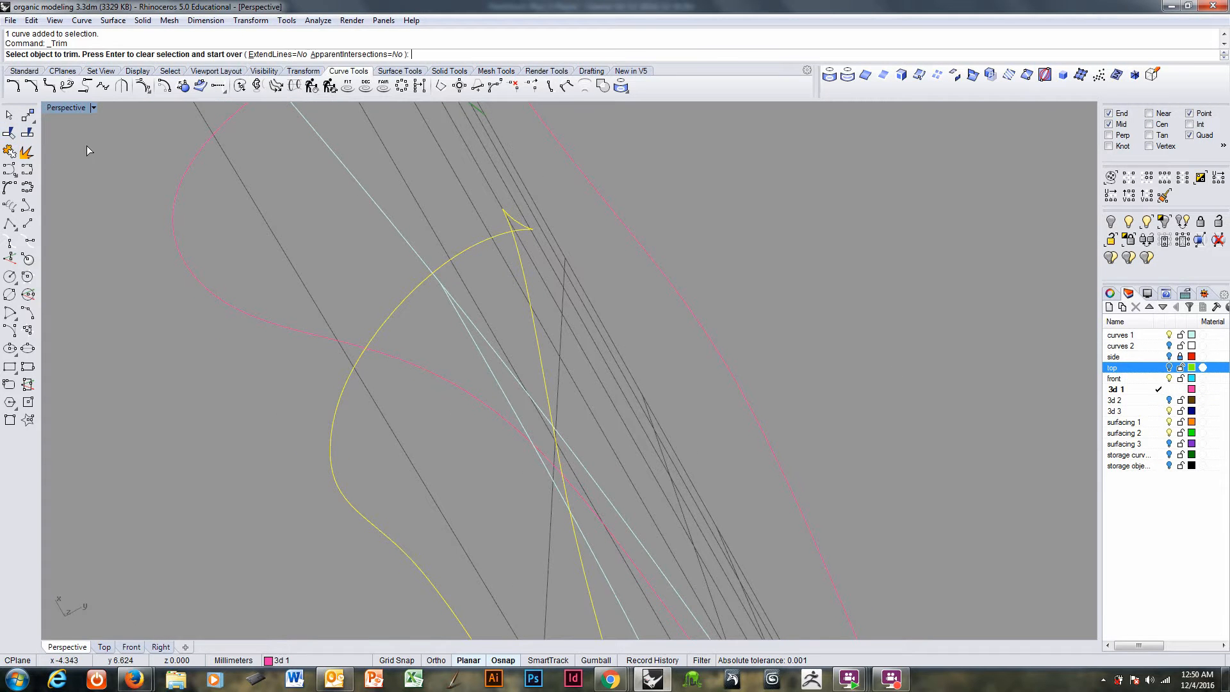
pyautogui.click(521, 225)
pyautogui.click(522, 225)
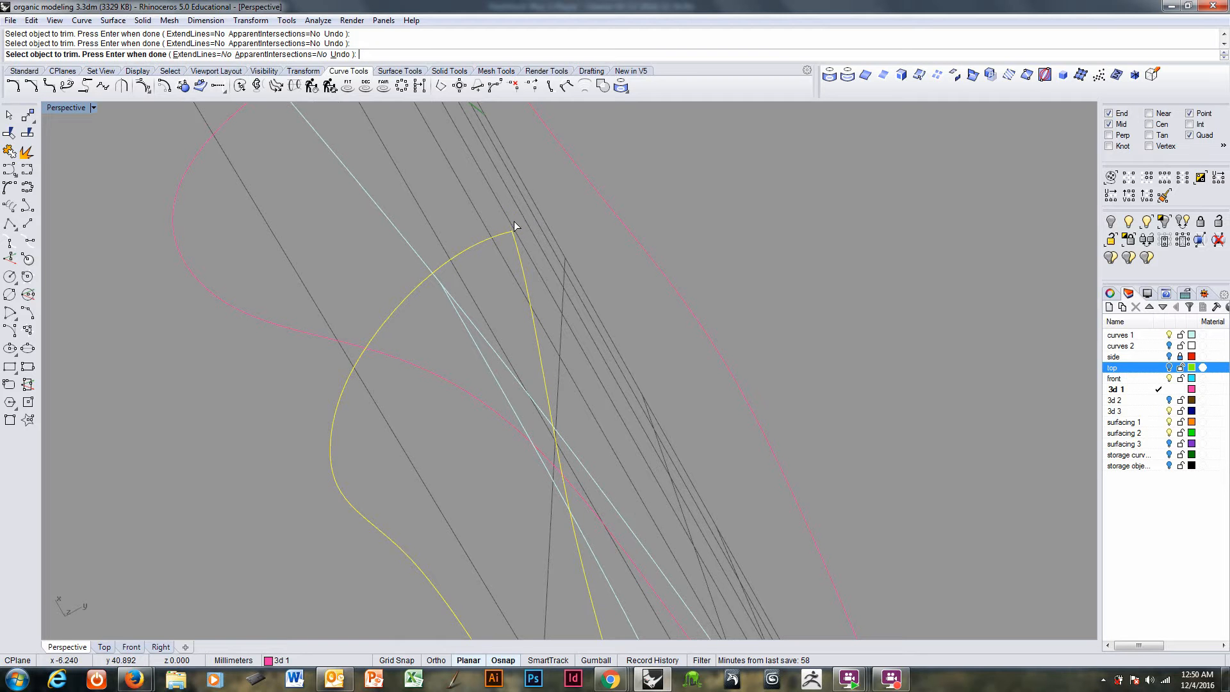
pyautogui.press('Return')
# - Place a sphere of diameter 0.5 centred on the sharp corner of the trimmed intersection curve
pyautogui.click(513, 245)
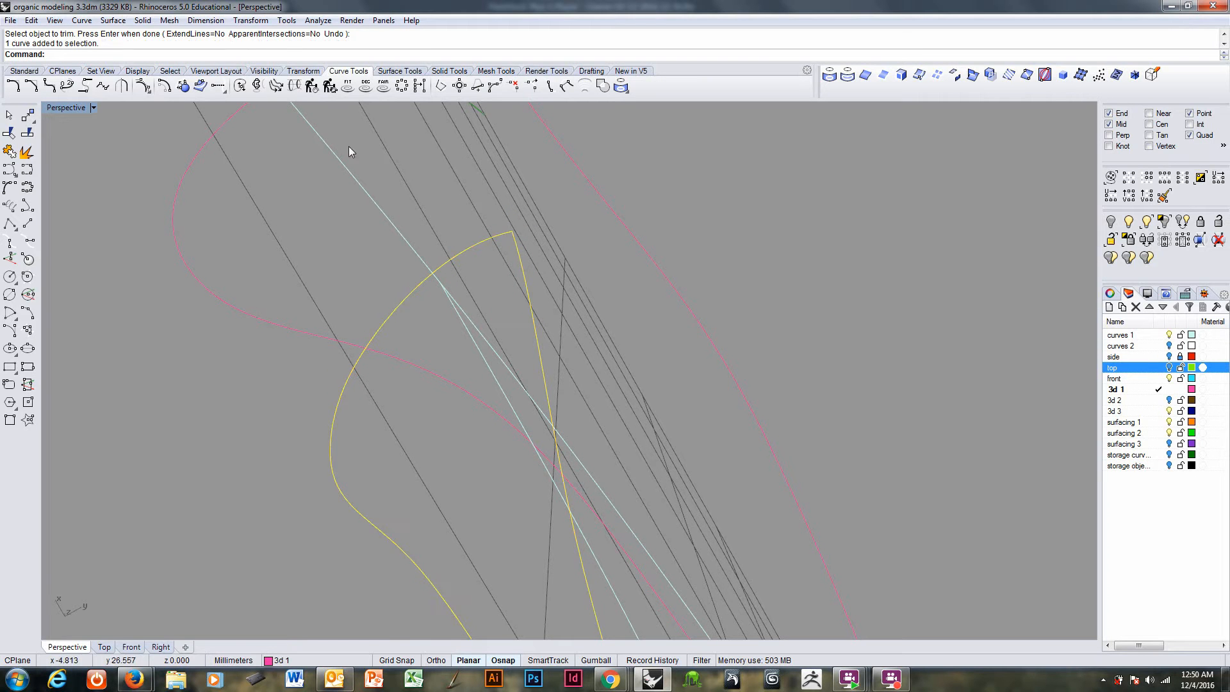
pyautogui.click(143, 21)
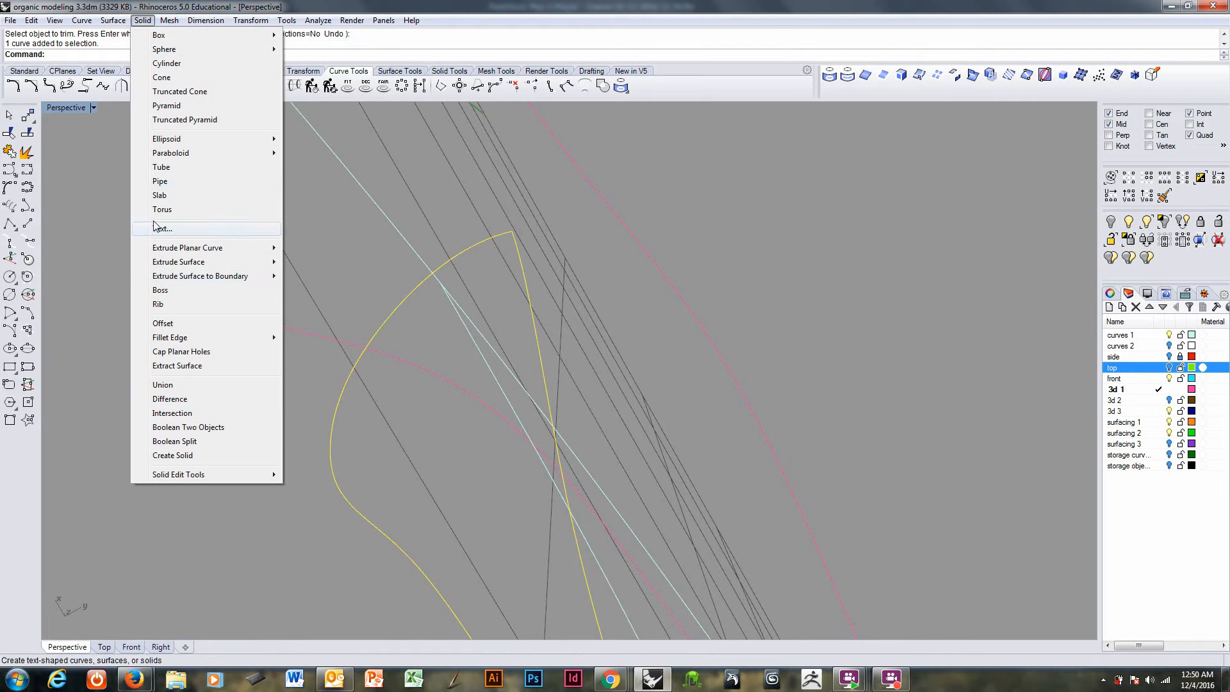
pyautogui.moveTo(168, 50)
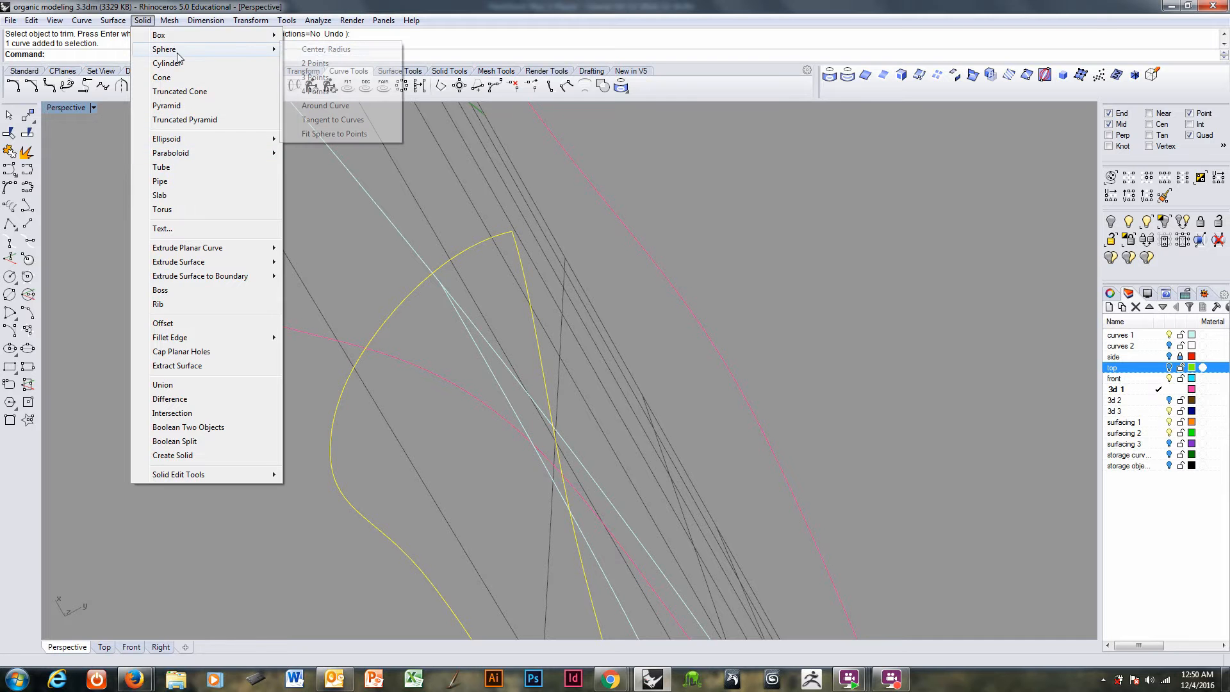
pyautogui.click(311, 49)
pyautogui.click(512, 232)
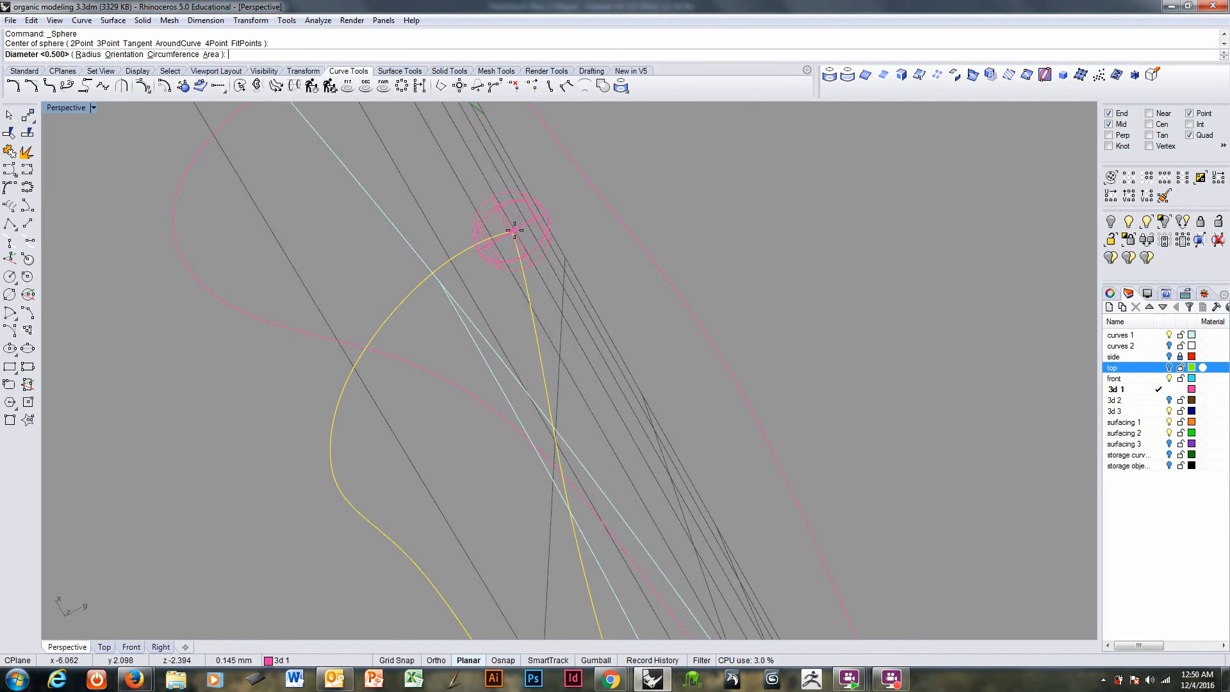
pyautogui.press('Return')
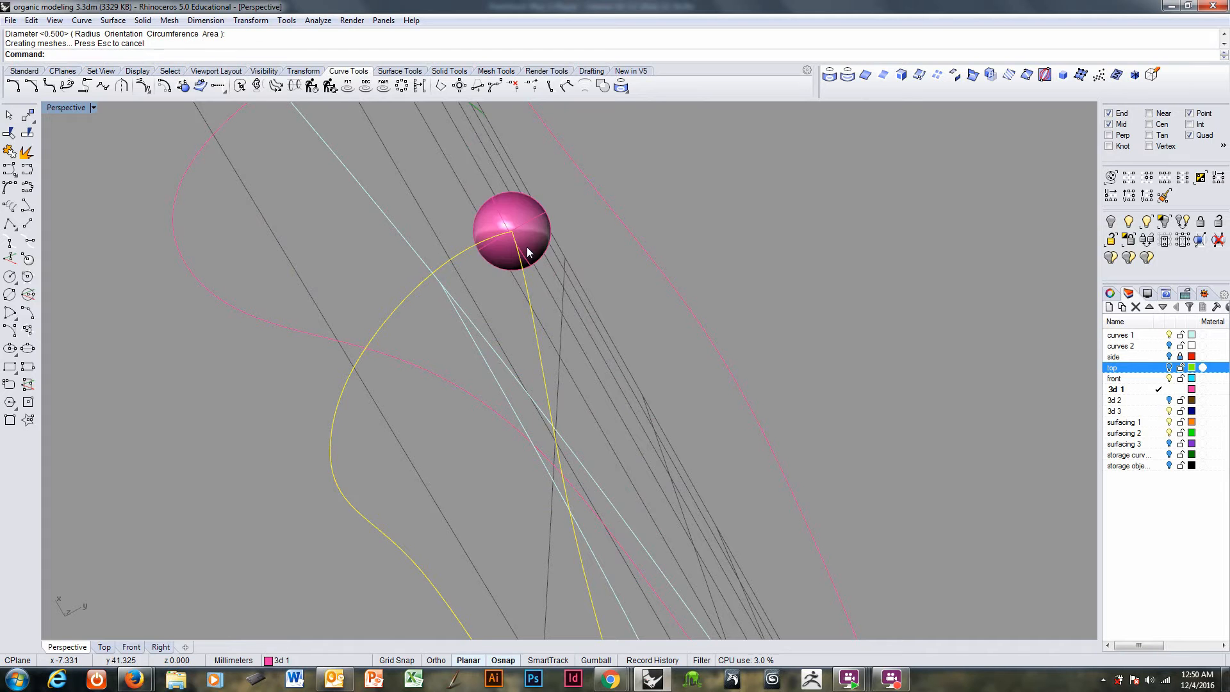
# - Switch to wireframe display, trim the corner of the curve inside the sphere, and delete the sphere
pyautogui.hotkey('ctrl', 'alt', 'w')
pyautogui.press('Escape')
pyautogui.click(536, 255)
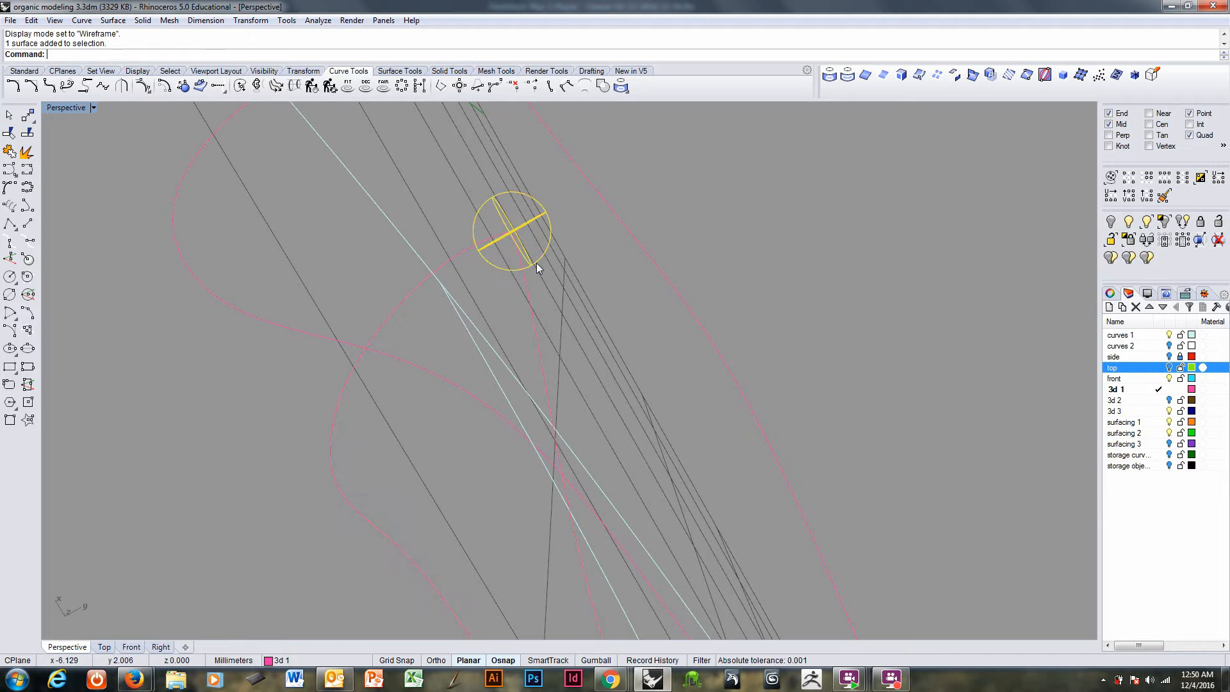
pyautogui.click(11, 133)
pyautogui.scroll(2, 507, 247)
pyautogui.click(482, 233)
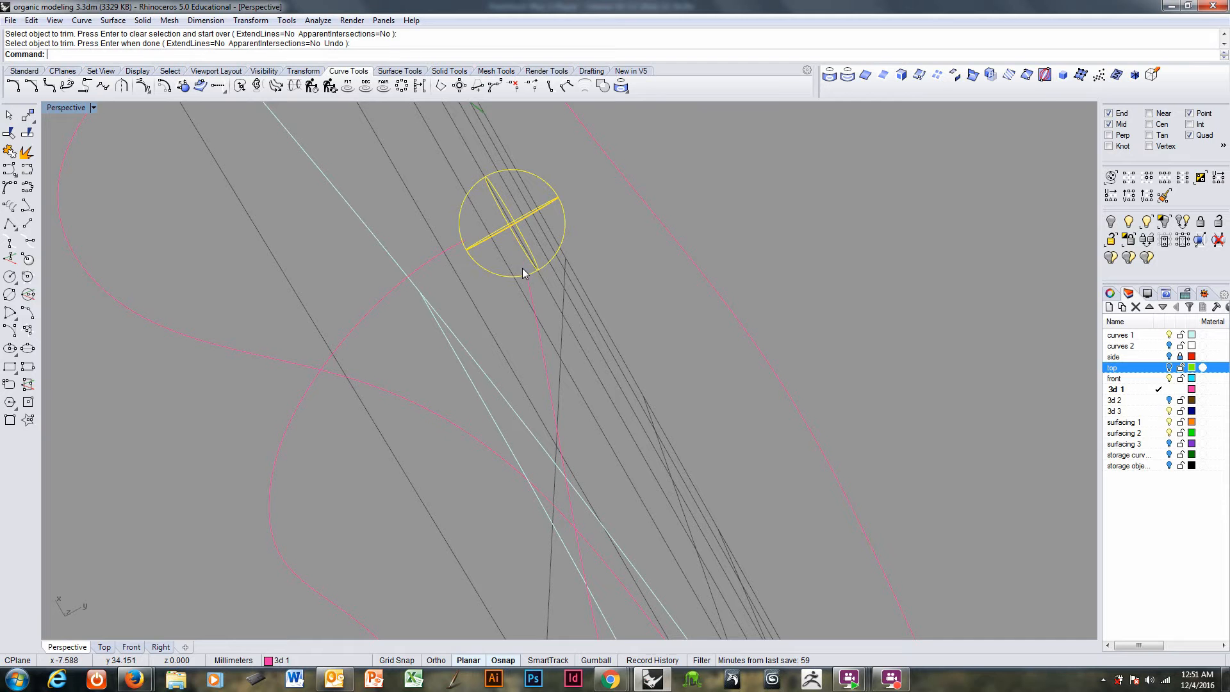
pyautogui.press('Delete')
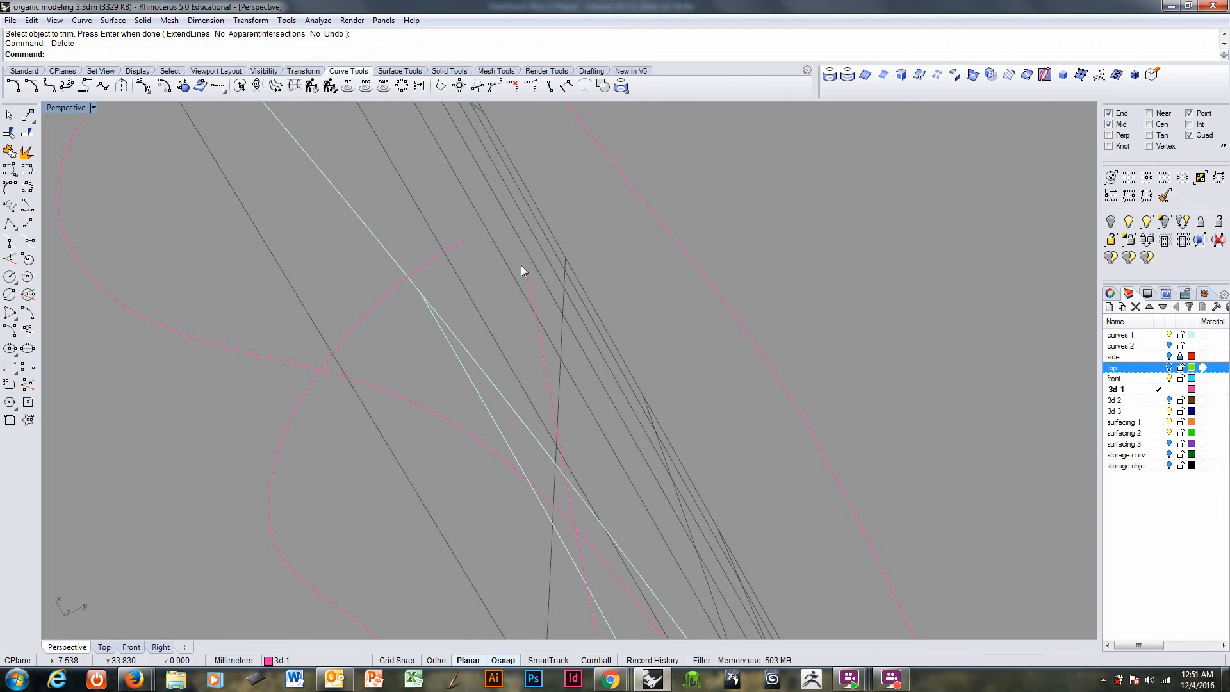
# - Bridge the gap between the two trimmed curve ends with an Adjustable Curve Blend
pyautogui.click(81, 20)
pyautogui.moveTo(171, 351)
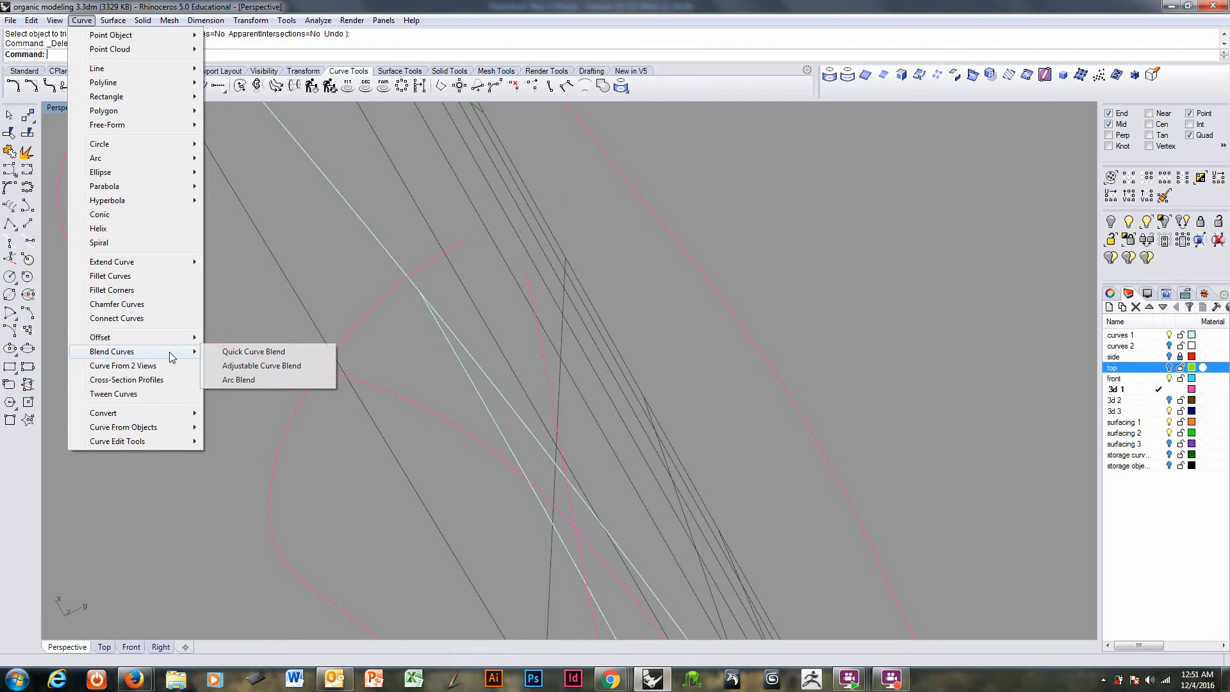
pyautogui.click(244, 370)
pyautogui.click(458, 245)
pyautogui.click(528, 287)
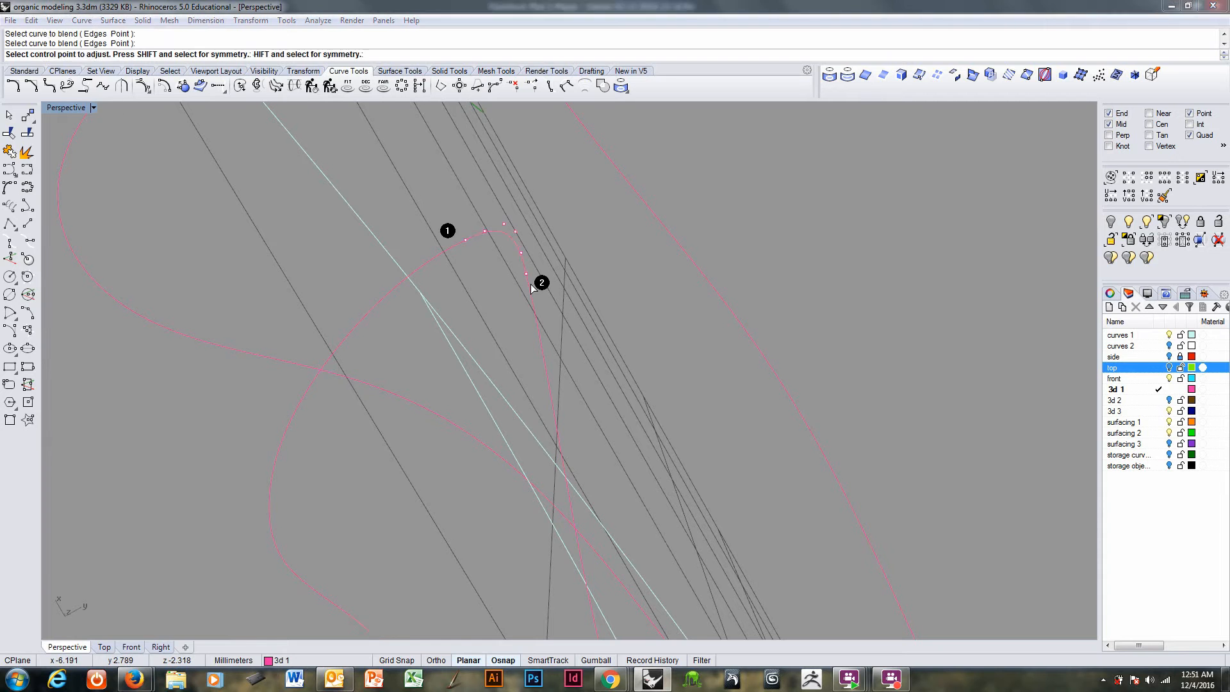
pyautogui.scroll(-3, 544, 261)
pyautogui.press('Return')
pyautogui.scroll(-3, 545, 266)
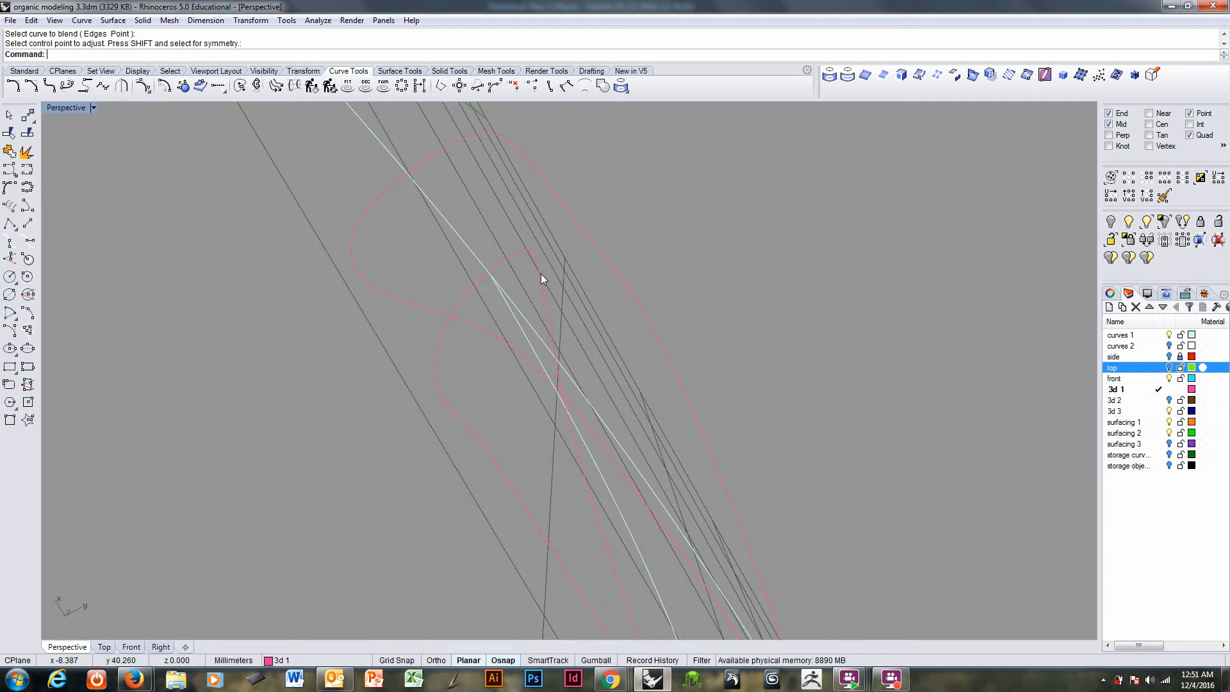
# - Try joining the intersection curve with its corner blend, and undo the join
pyautogui.click(542, 280)
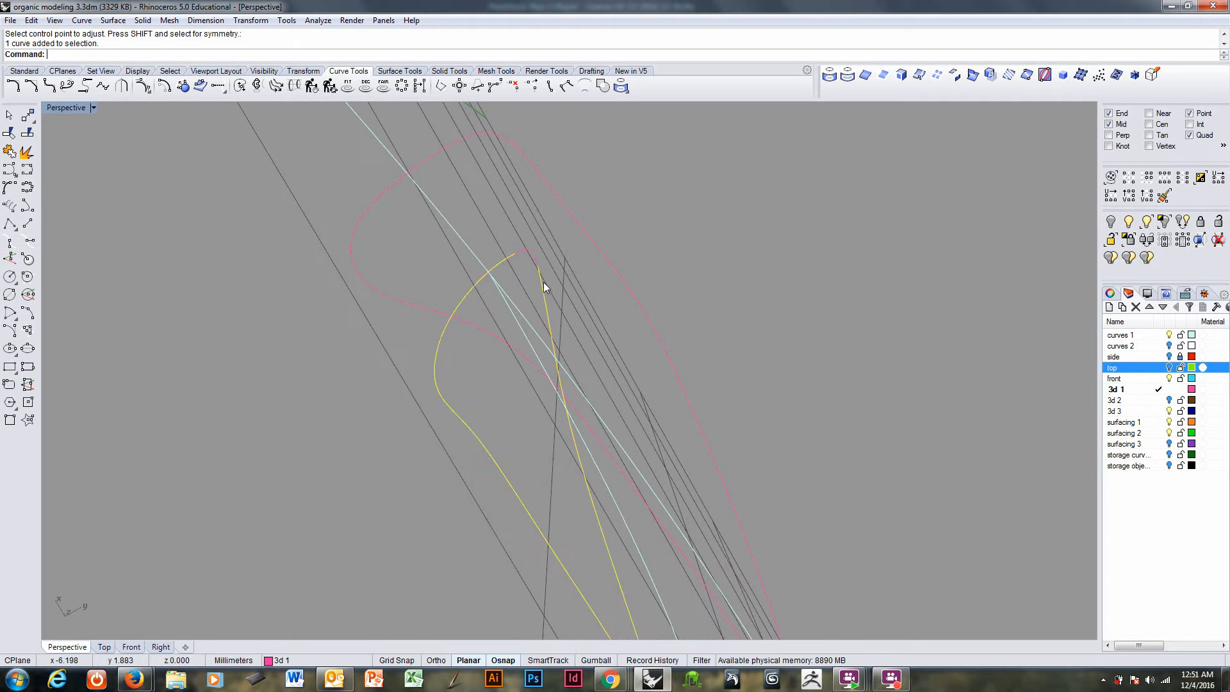
pyautogui.click(9, 151)
pyautogui.moveTo(414, 300); pyautogui.dragTo(655, 501, button='right')
pyautogui.hotkey('ctrl', 'z')
pyautogui.scroll(3, 660, 481)
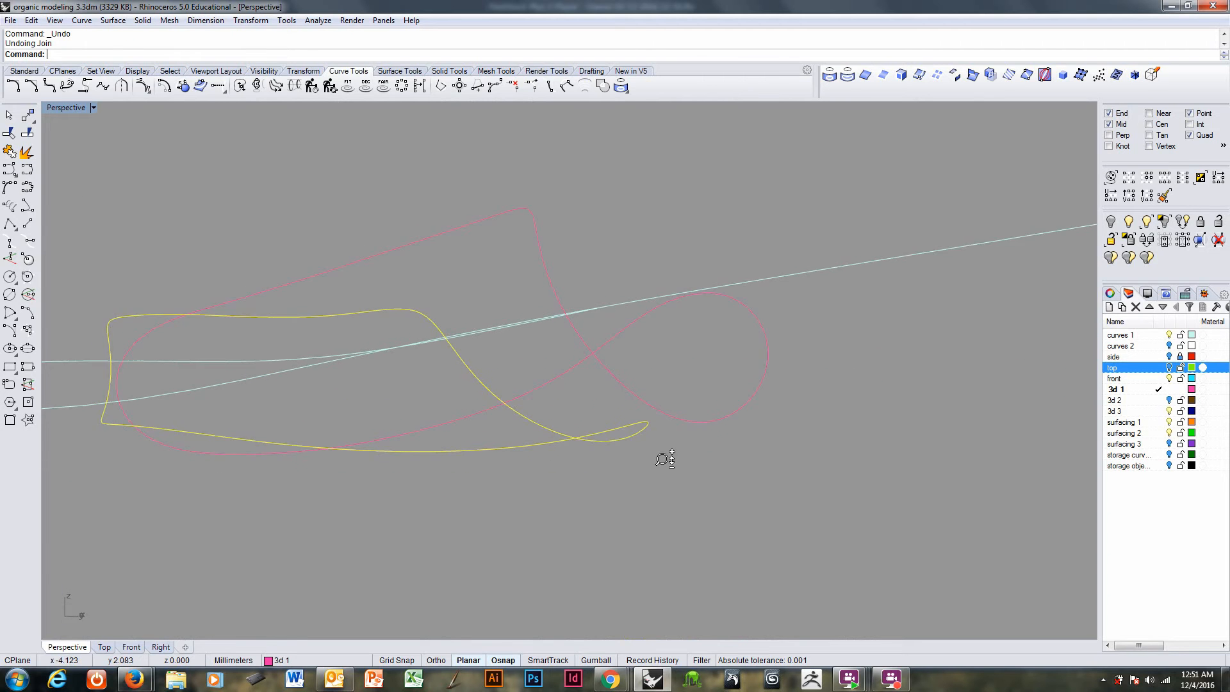
# - Show the top layer in shaded display and pull the small corner blend curve onto the branch surface
pyautogui.click(648, 429)
pyautogui.moveTo(672, 456); pyautogui.dragTo(644, 399, button='right')
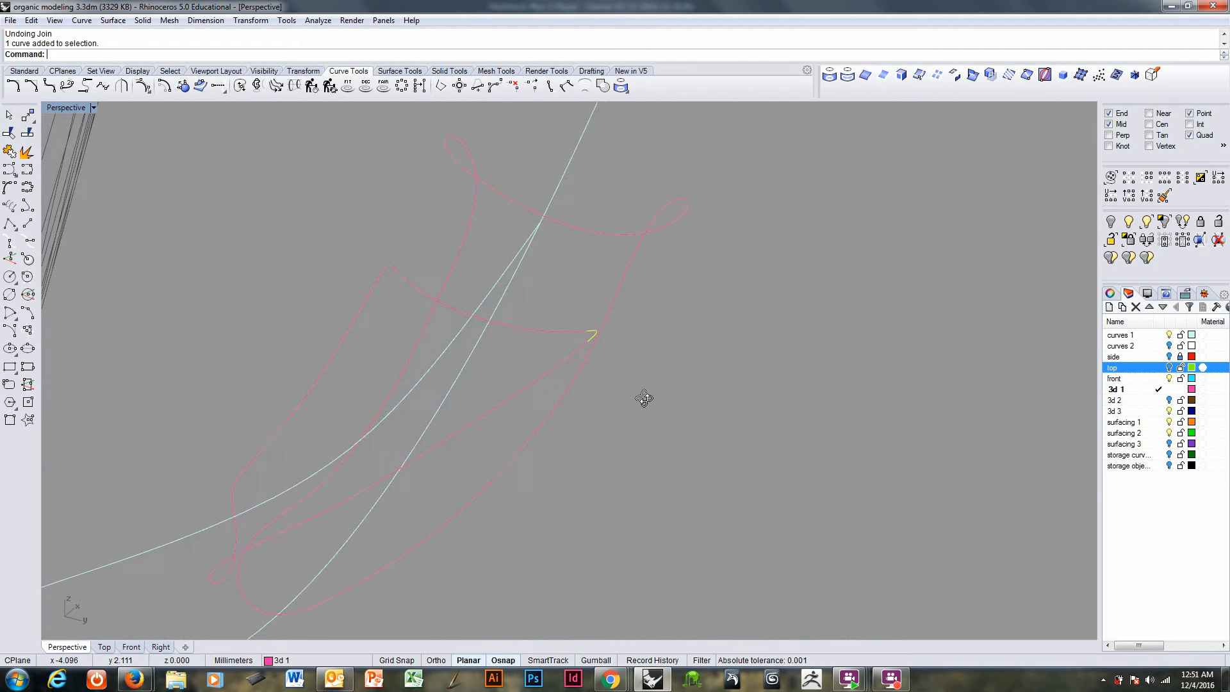
pyautogui.click(1170, 368)
pyautogui.moveTo(826, 396); pyautogui.dragTo(844, 385, button='right')
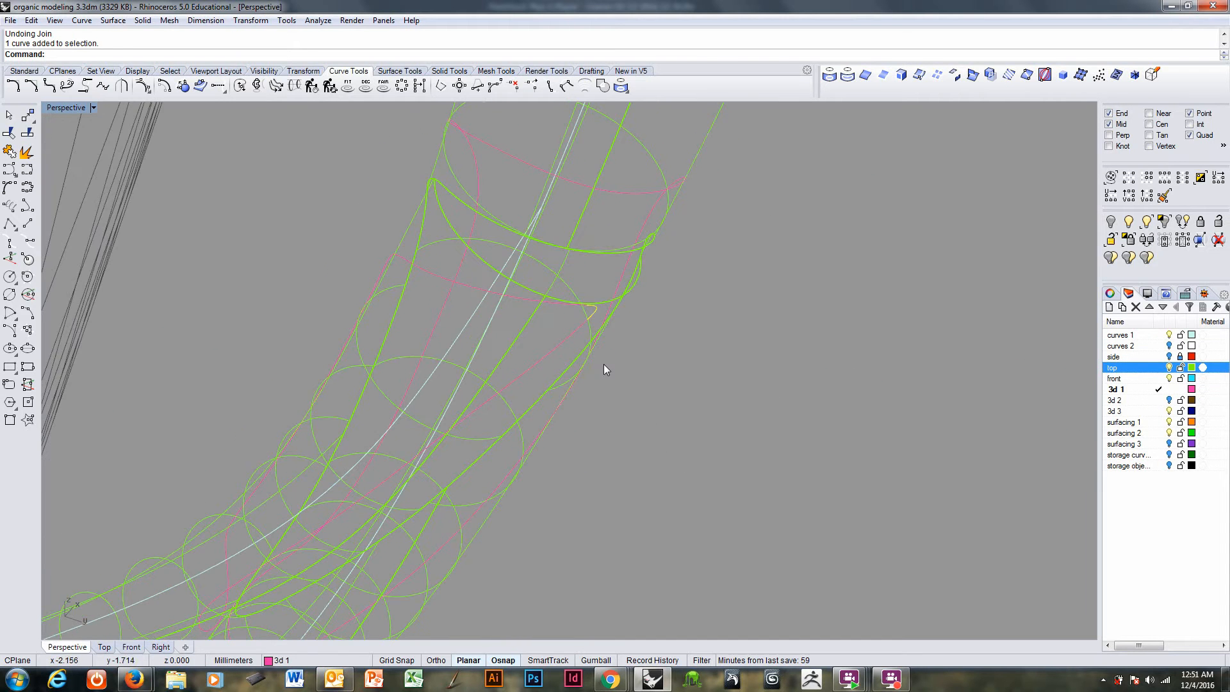
pyautogui.scroll(8, 603, 369)
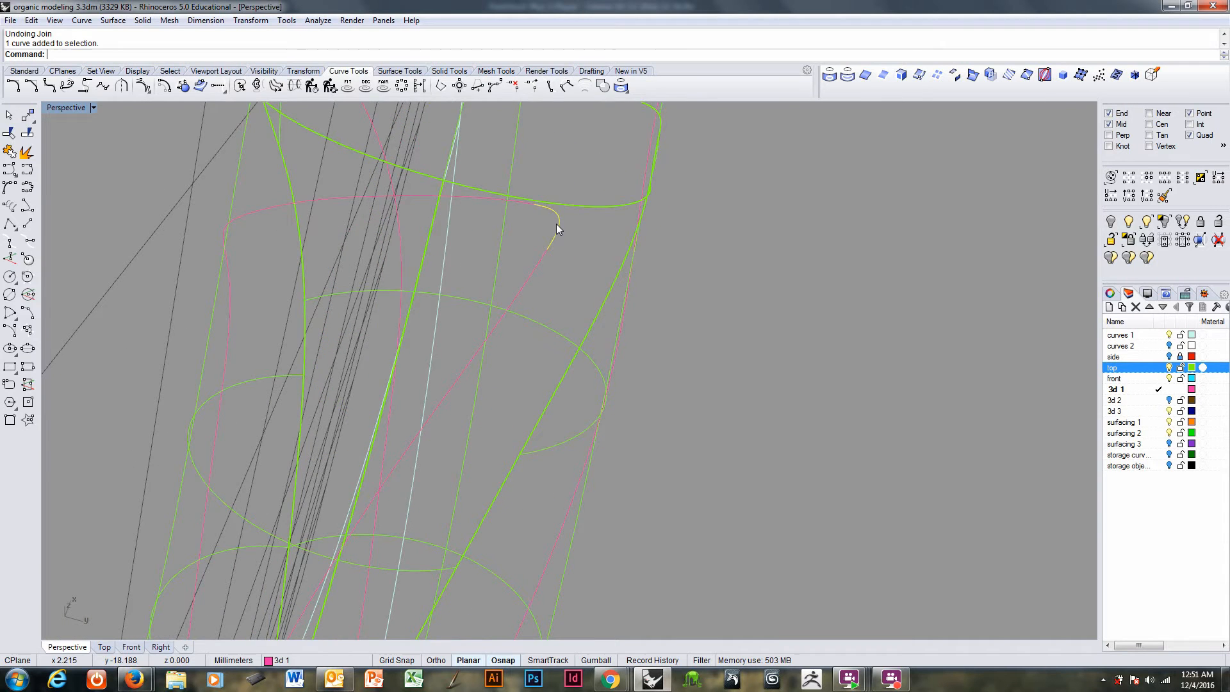
pyautogui.hotkey('ctrl', 'alt', 's')
pyautogui.moveTo(578, 249); pyautogui.dragTo(735, 69, button='right')
pyautogui.click(384, 85)
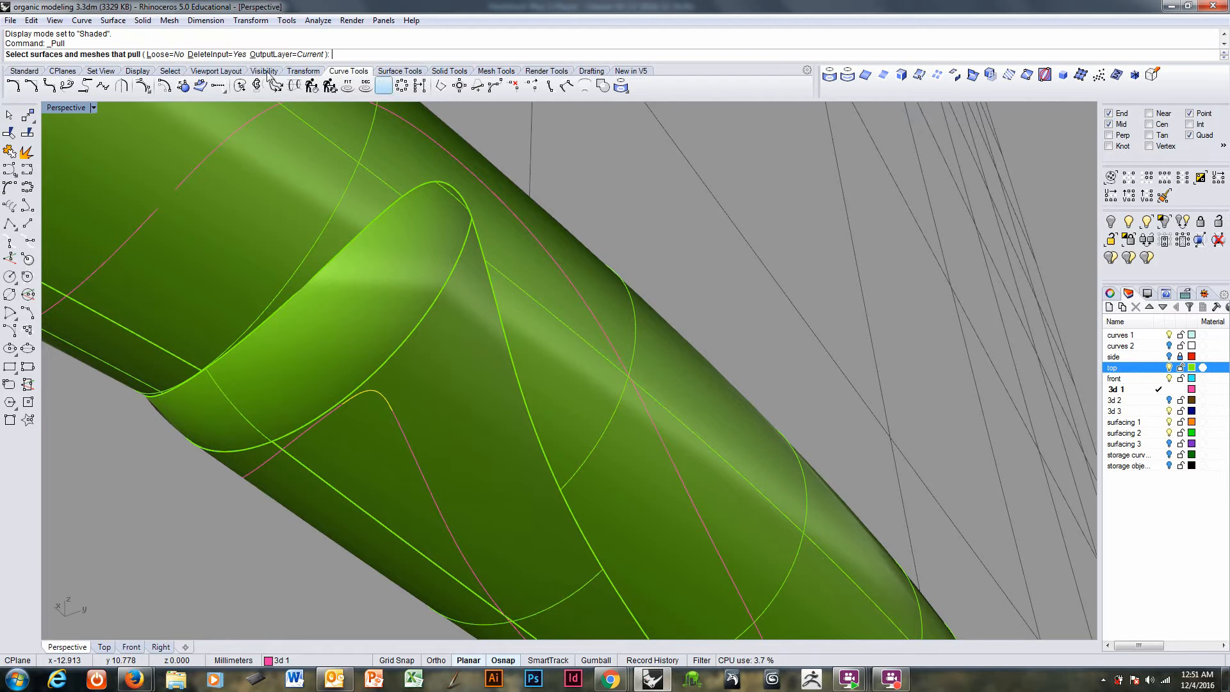
pyautogui.click(406, 382)
pyautogui.rightClick(406, 382)
pyautogui.moveTo(407, 382); pyautogui.dragTo(417, 378, button='right')
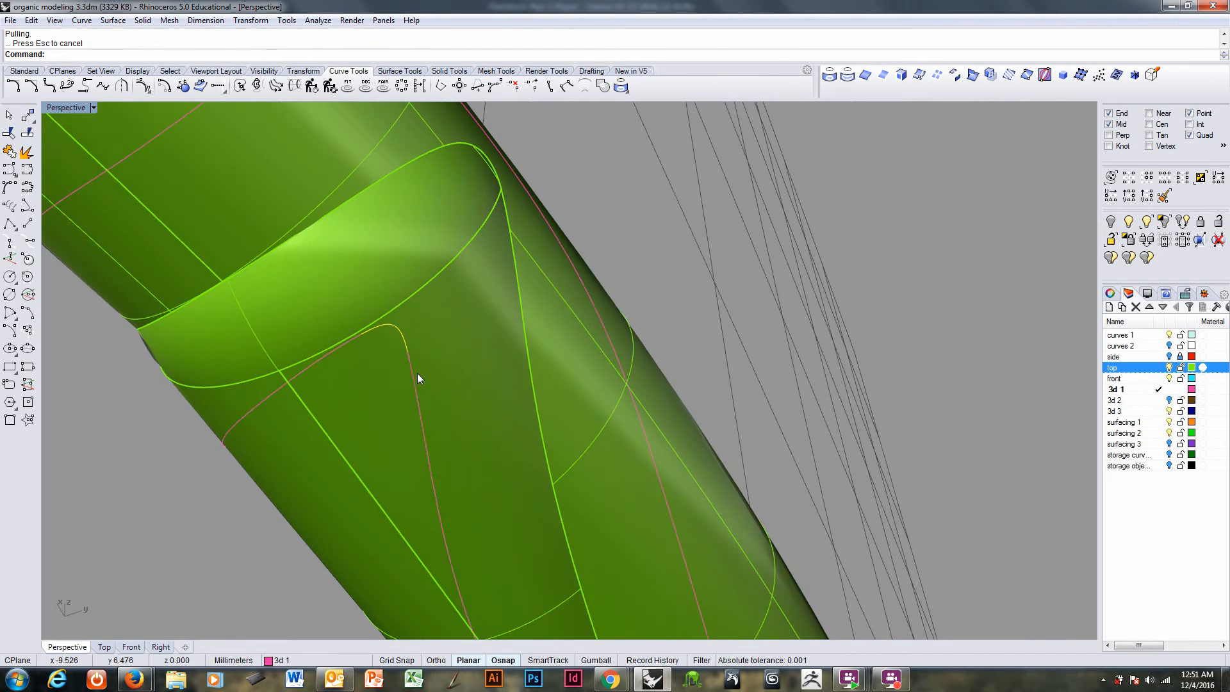
# - Join the branch's intersection curve with the pulled corner blend into one closed curve
pyautogui.click(412, 381)
pyautogui.press('Escape')
pyautogui.moveTo(441, 320); pyautogui.dragTo(275, 300, button='right')
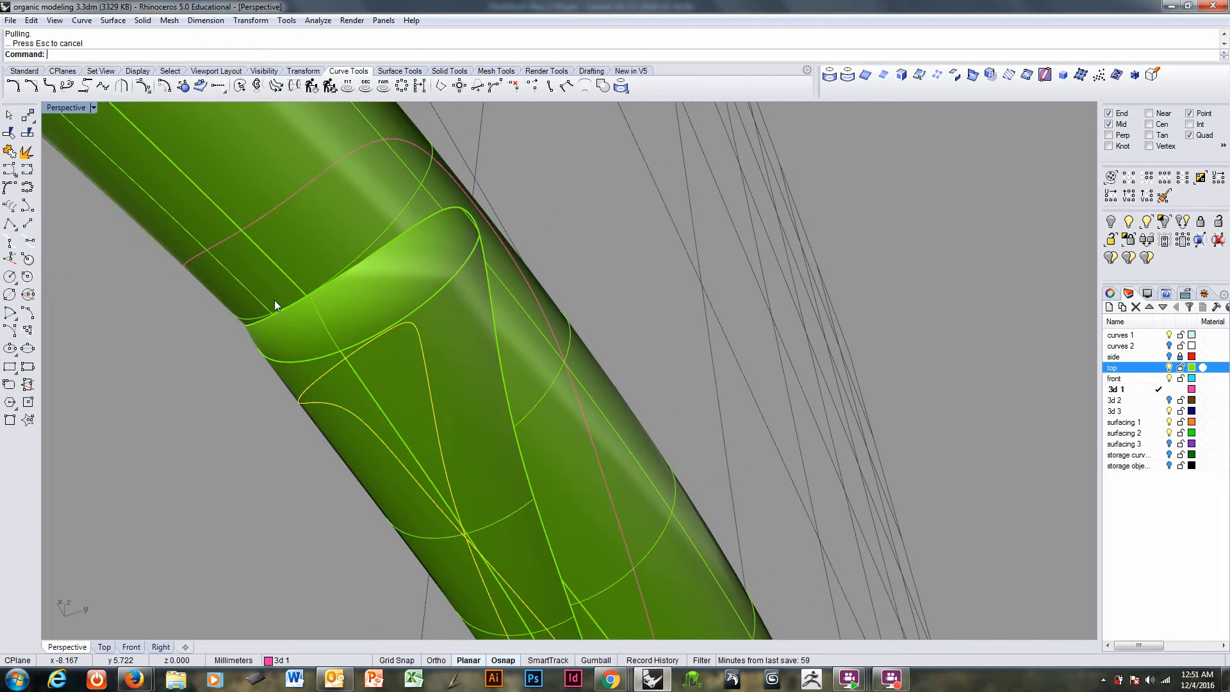
pyautogui.click(10, 134)
pyautogui.moveTo(435, 321); pyautogui.dragTo(674, 438, button='right')
pyautogui.click(712, 392)
pyautogui.rightClick(712, 392)
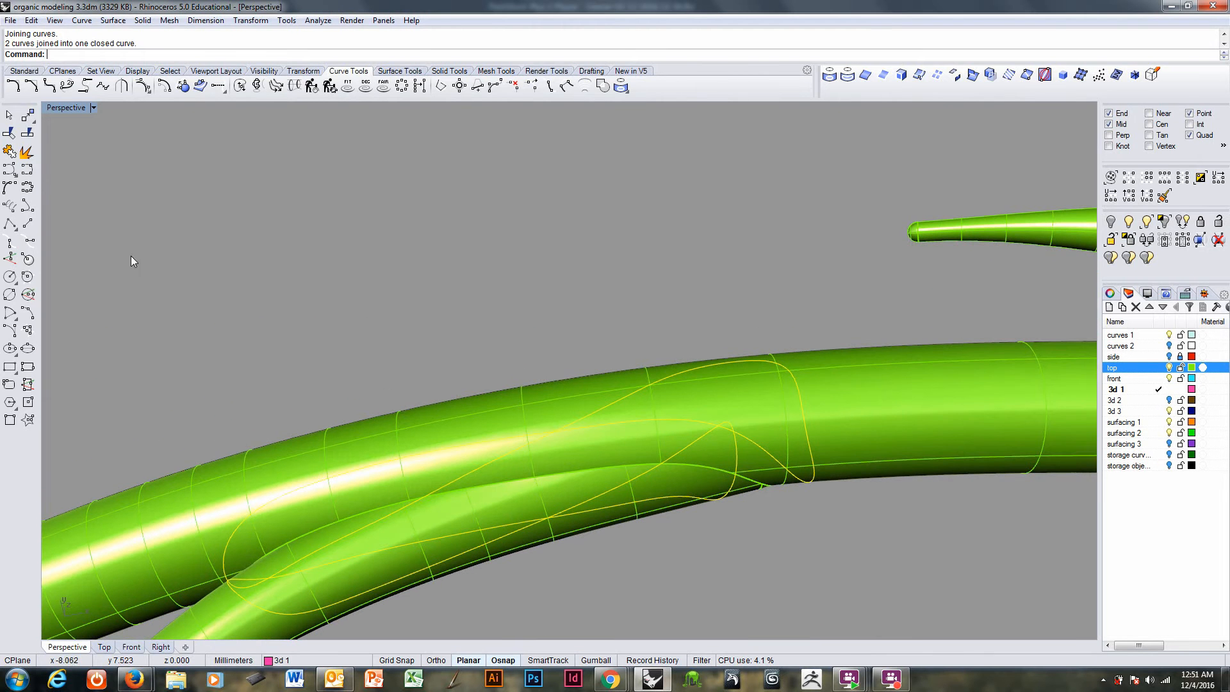
# - Trim the joint area away from the united stem and branch using both closed curves, and delete the cutting curves
pyautogui.click(12, 137)
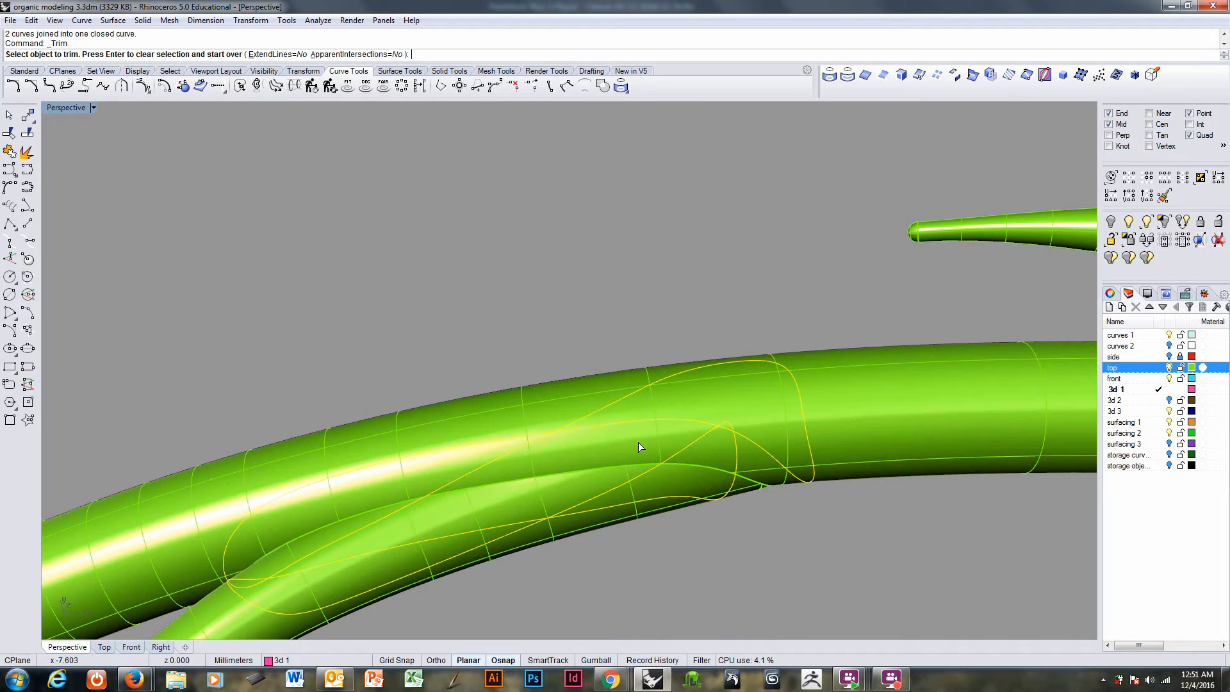
pyautogui.click(615, 465)
pyautogui.moveTo(618, 470); pyautogui.dragTo(698, 525, button='right')
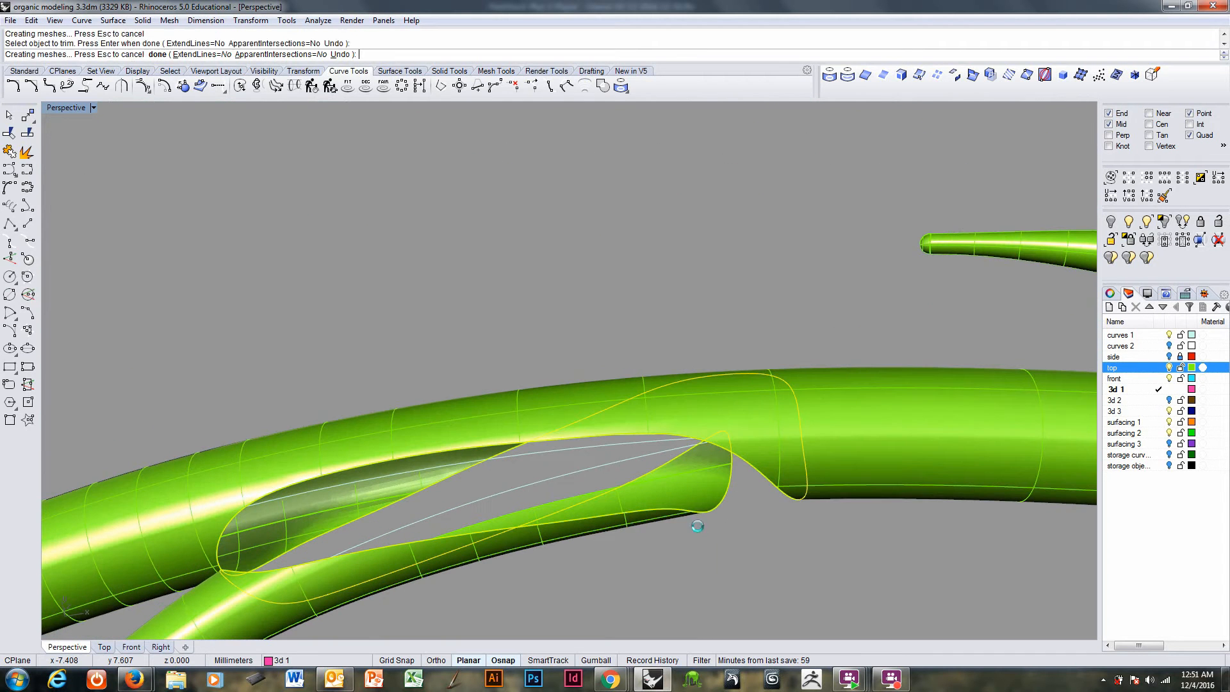
pyautogui.press('Return')
pyautogui.press('Delete')
# - Start a Blend Surface and pick all edge segments around the stem's opening as the first edge
pyautogui.moveTo(450, 524); pyautogui.dragTo(596, 281, button='right')
pyautogui.moveTo(519, 364); pyautogui.dragTo(554, 223, button='right')
pyautogui.click(110, 20)
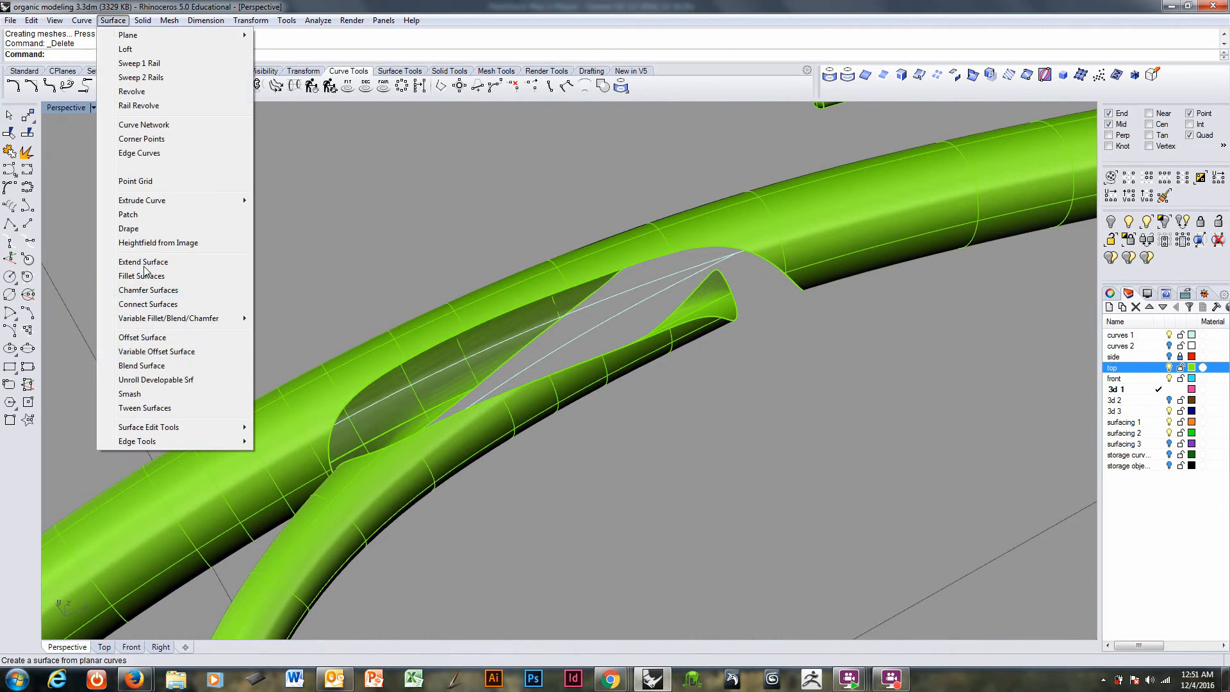
pyautogui.click(142, 366)
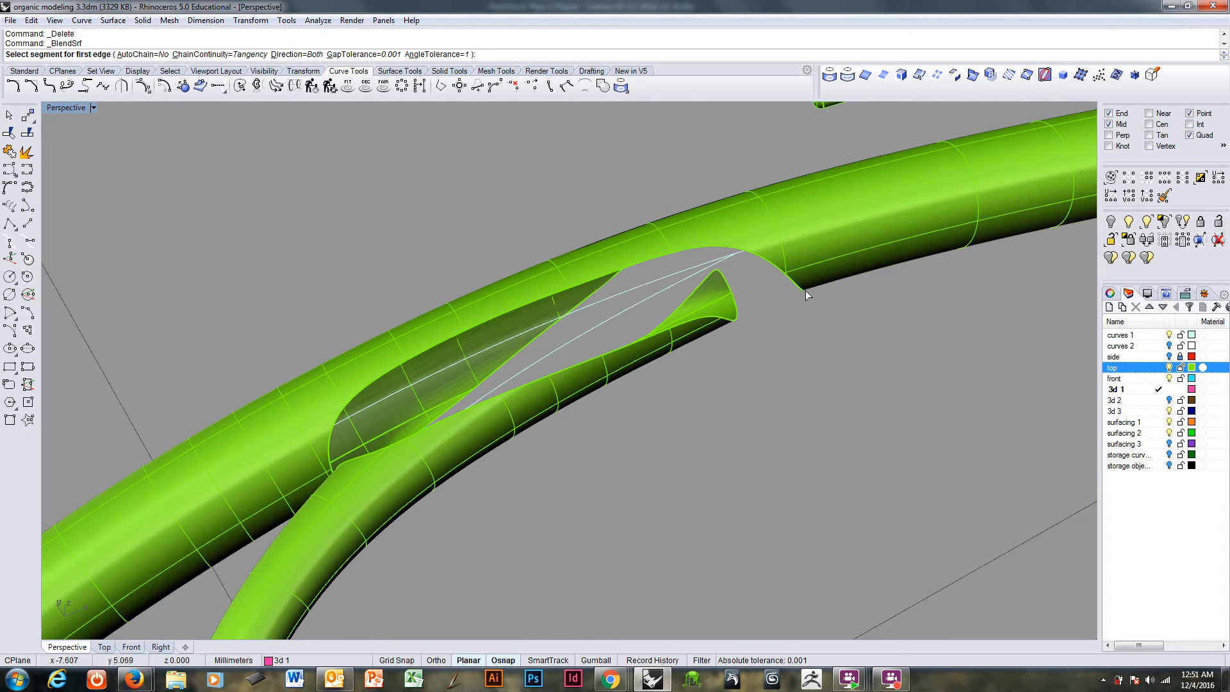
pyautogui.click(806, 292)
pyautogui.moveTo(805, 336); pyautogui.dragTo(758, 453, button='right')
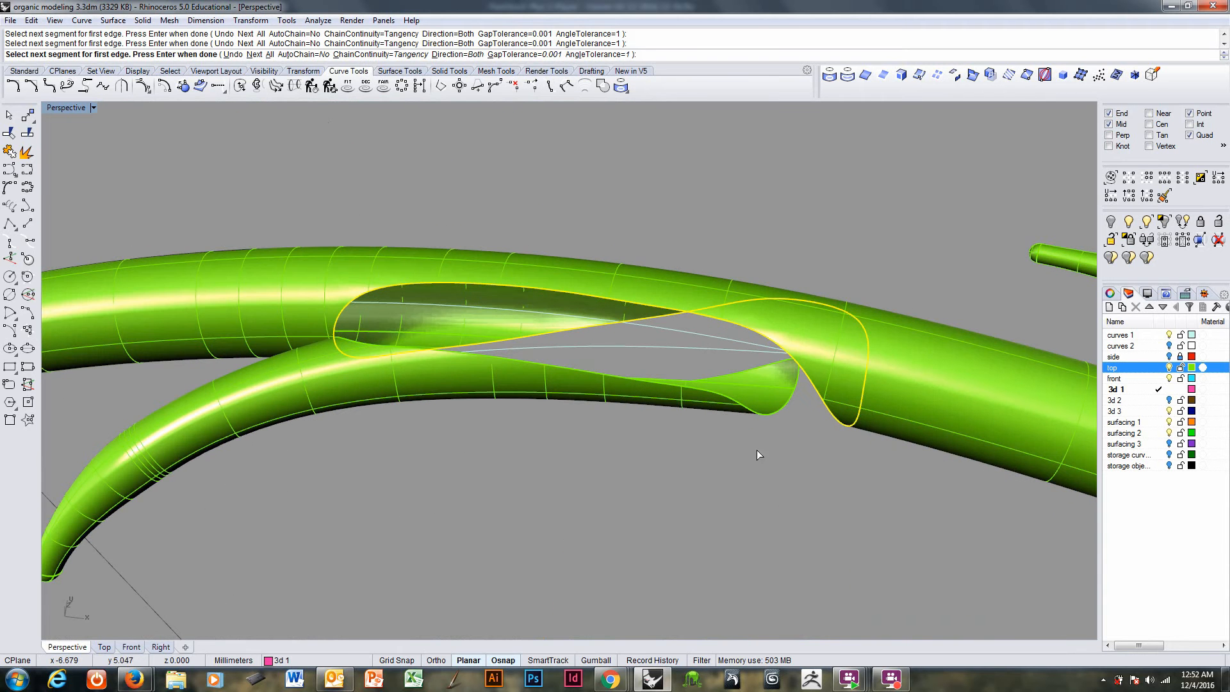
pyautogui.rightClick(783, 423)
pyautogui.click(785, 417)
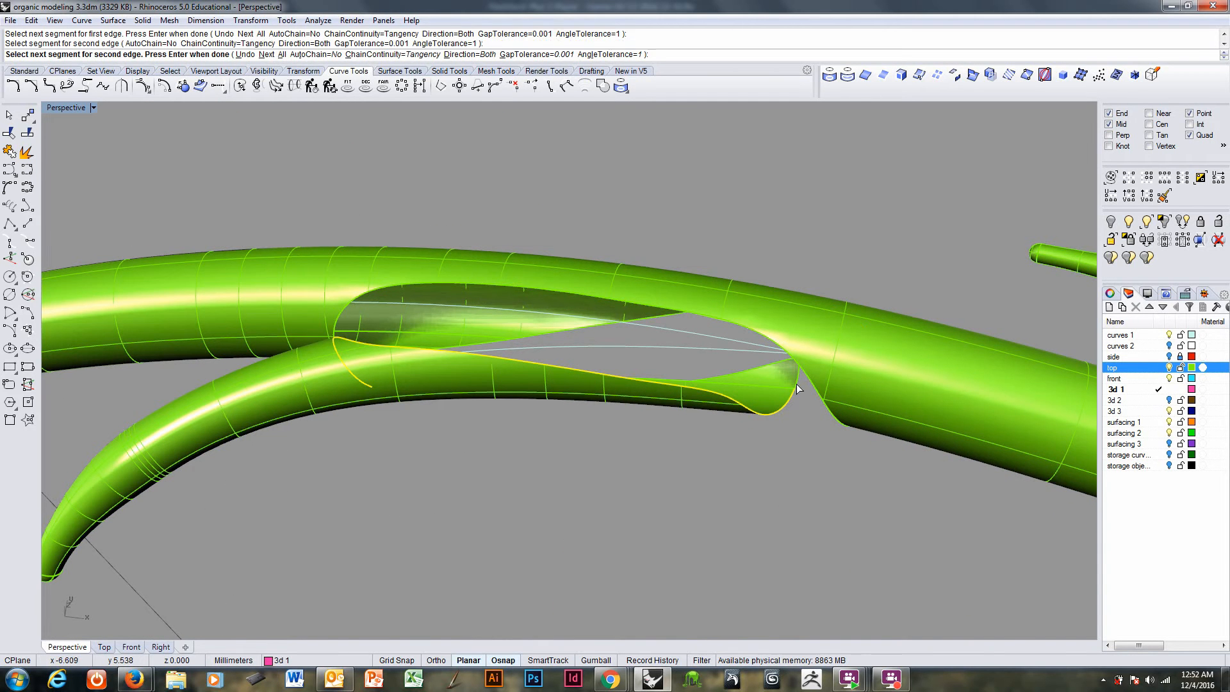
pyautogui.click(797, 386)
pyautogui.moveTo(769, 455); pyautogui.dragTo(683, 411, button='right')
pyautogui.click(634, 349)
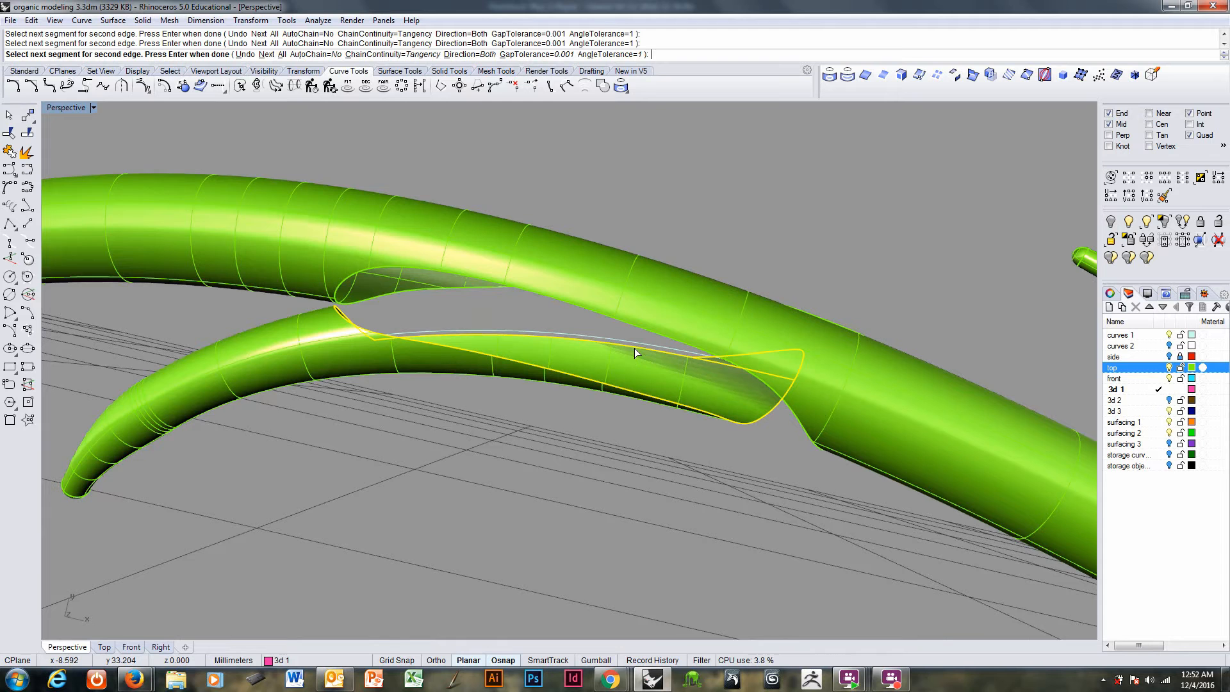
pyautogui.moveTo(635, 347); pyautogui.dragTo(700, 320, button='right')
pyautogui.scroll(3, 778, 442)
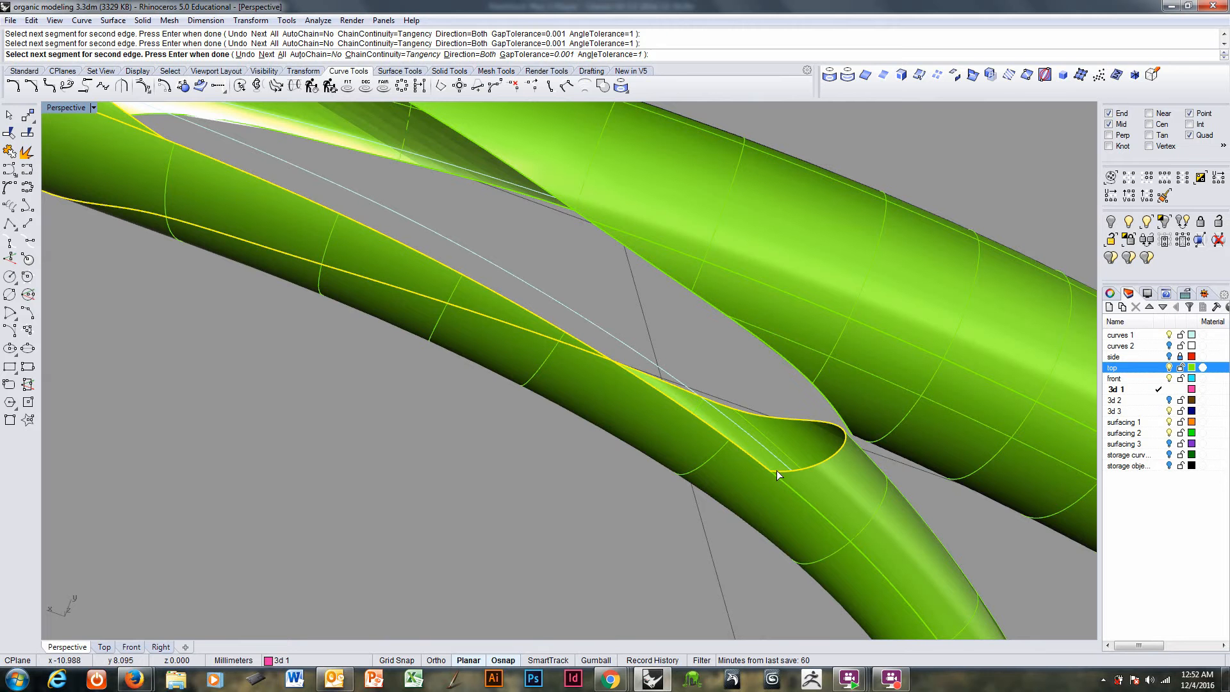
pyautogui.press('Escape')
# - Restore the deleted cutting curves, trim the leftover branch piece with the branch's closed curve, and delete the curves again
pyautogui.hotkey('ctrl', 'z')
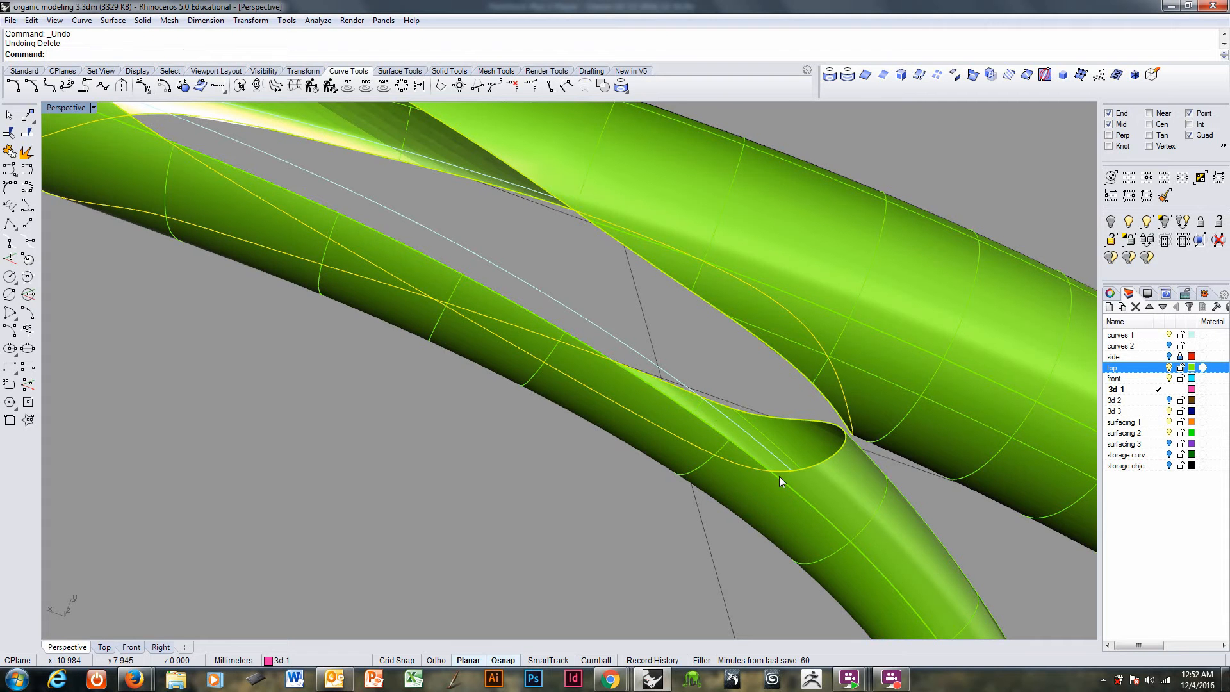
pyautogui.moveTo(748, 478); pyautogui.dragTo(770, 393, button='right')
pyautogui.click(773, 397)
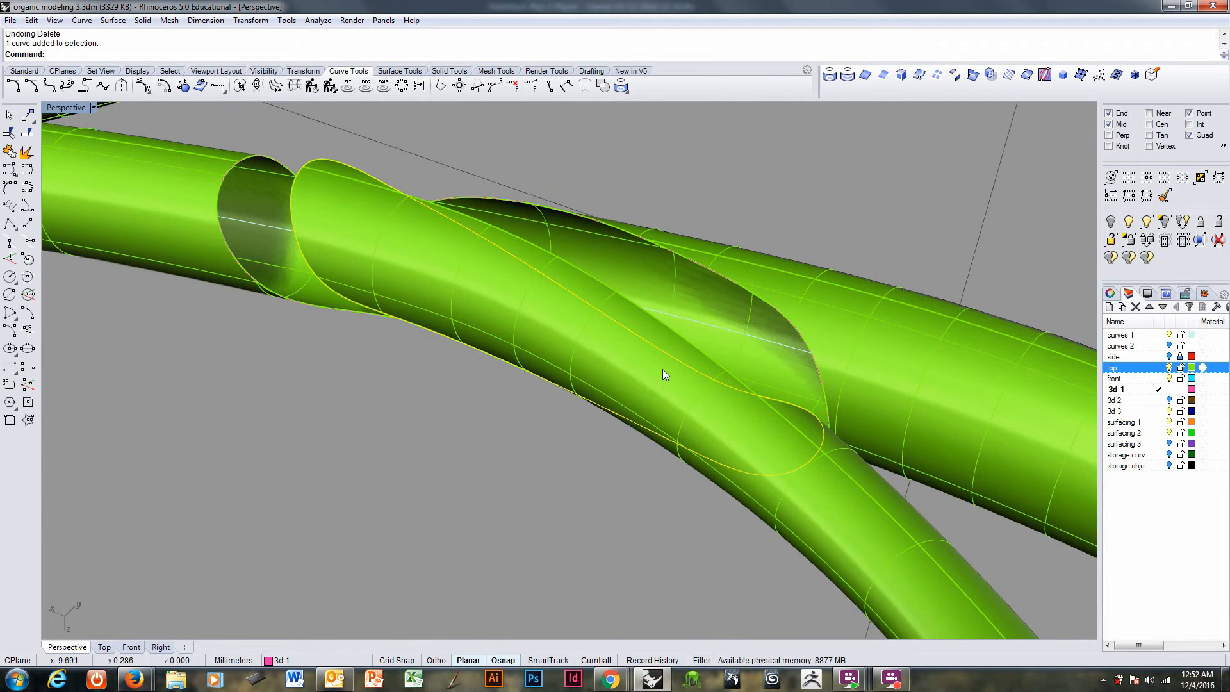
pyautogui.moveTo(663, 369); pyautogui.dragTo(78, 172, button='right')
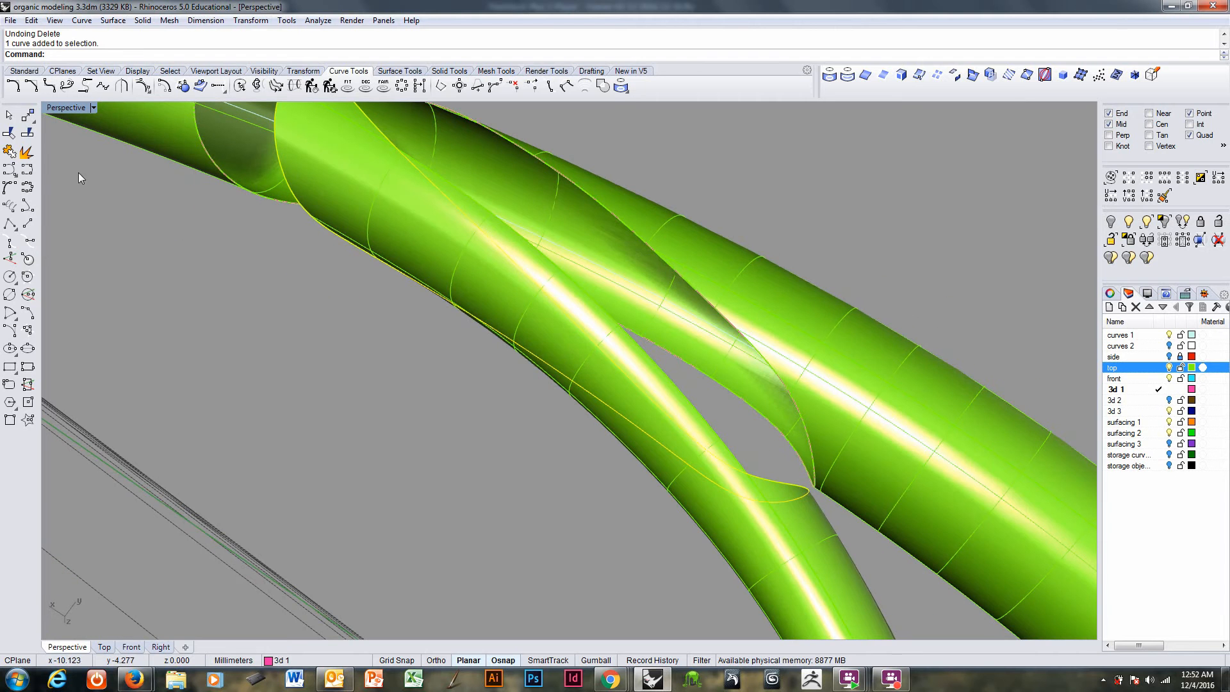
pyautogui.click(9, 135)
pyautogui.click(699, 418)
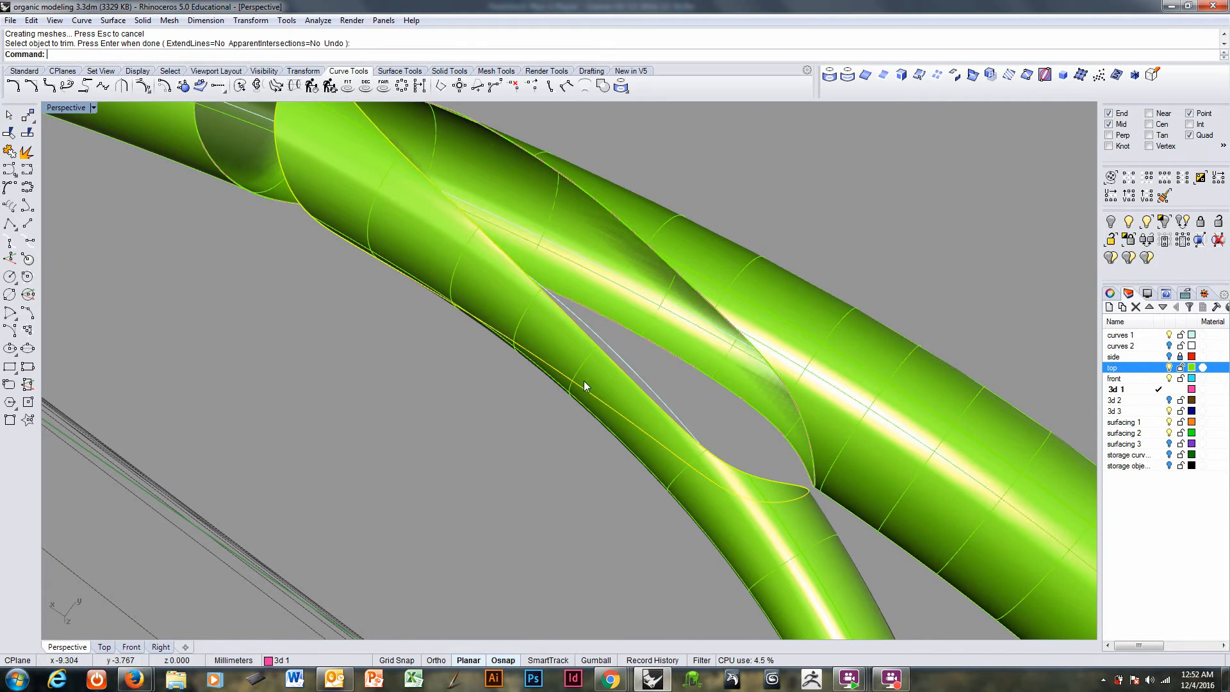
pyautogui.moveTo(583, 381); pyautogui.dragTo(563, 422, button='right')
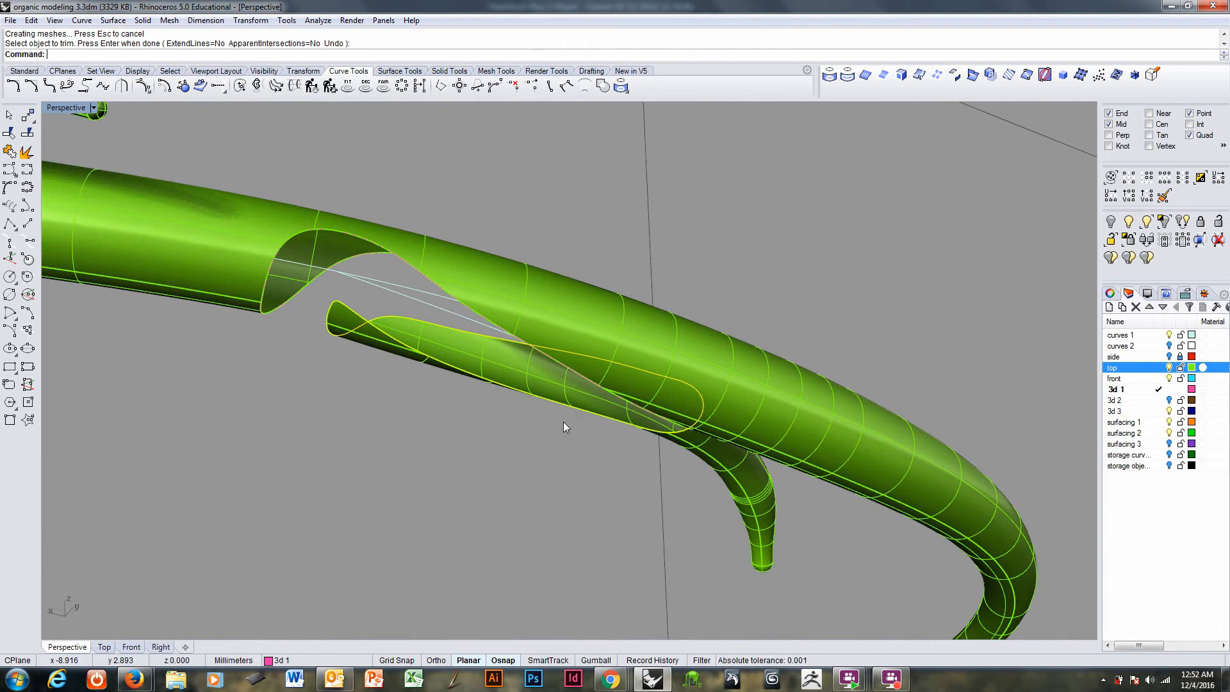
pyautogui.press('Delete')
# - Start a Blend Surface and pick all edge segments around the branch's opening as the first edge
pyautogui.moveTo(503, 352); pyautogui.dragTo(487, 393, button='right')
pyautogui.rightClick(521, 54)
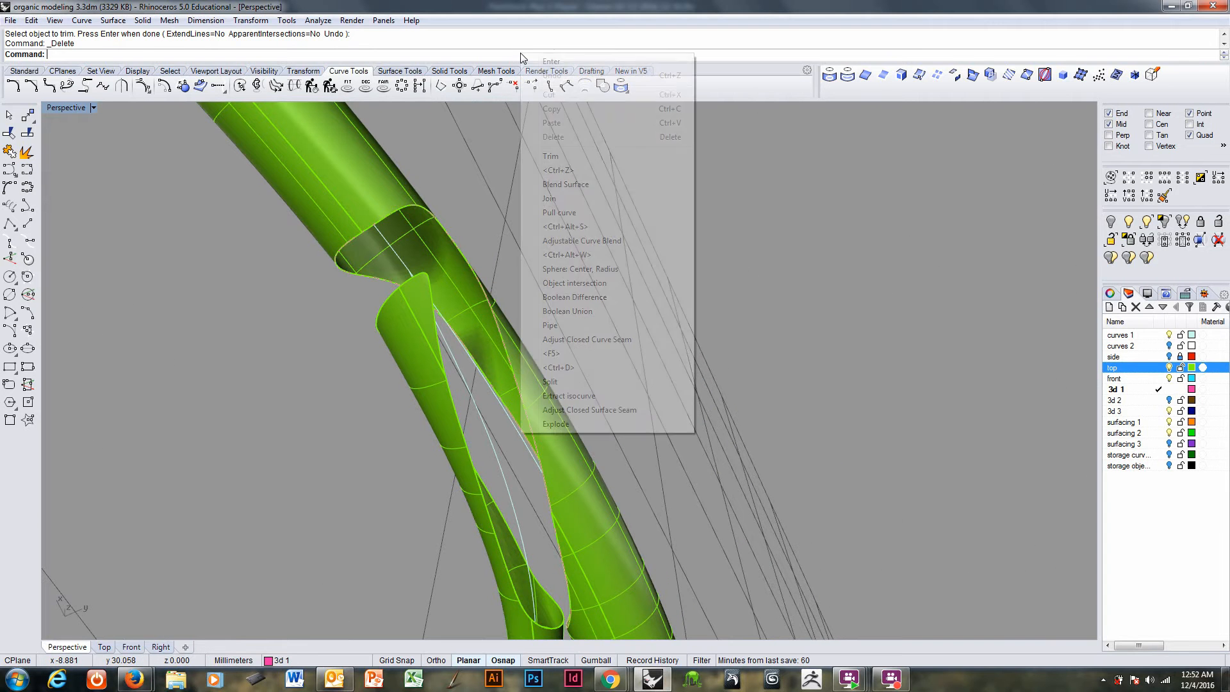
pyautogui.click(587, 186)
pyautogui.click(390, 300)
pyautogui.click(410, 287)
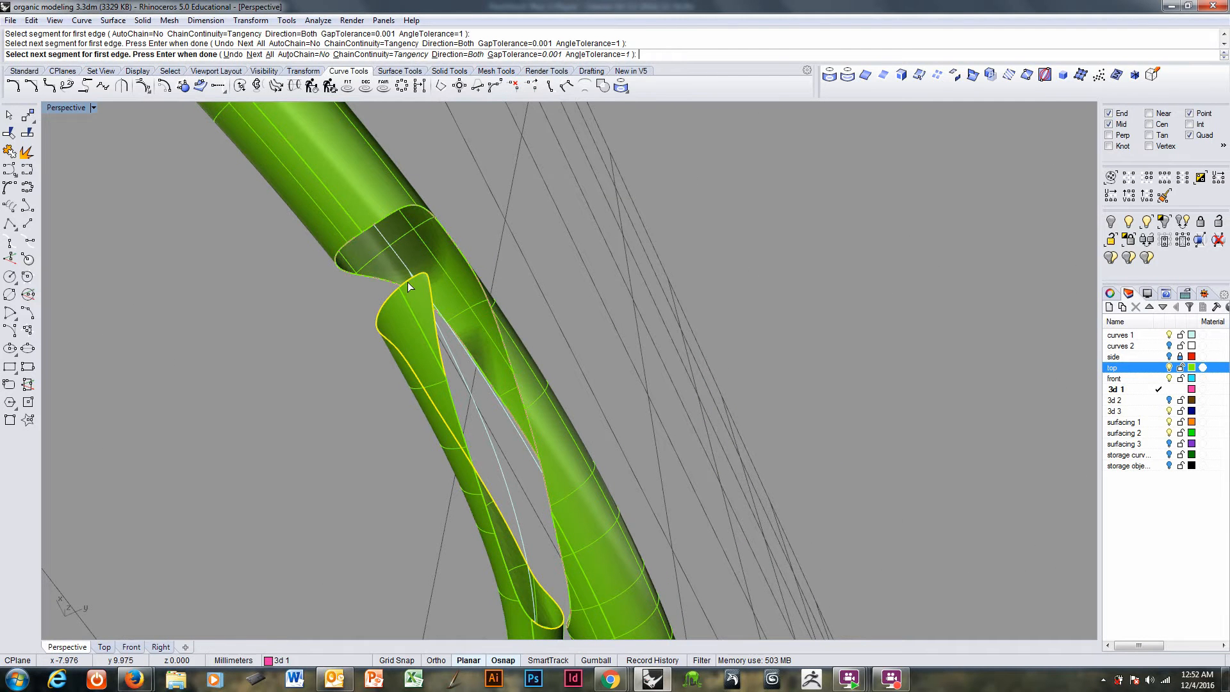
pyautogui.click(463, 413)
pyautogui.moveTo(463, 413); pyautogui.dragTo(513, 449, button='right')
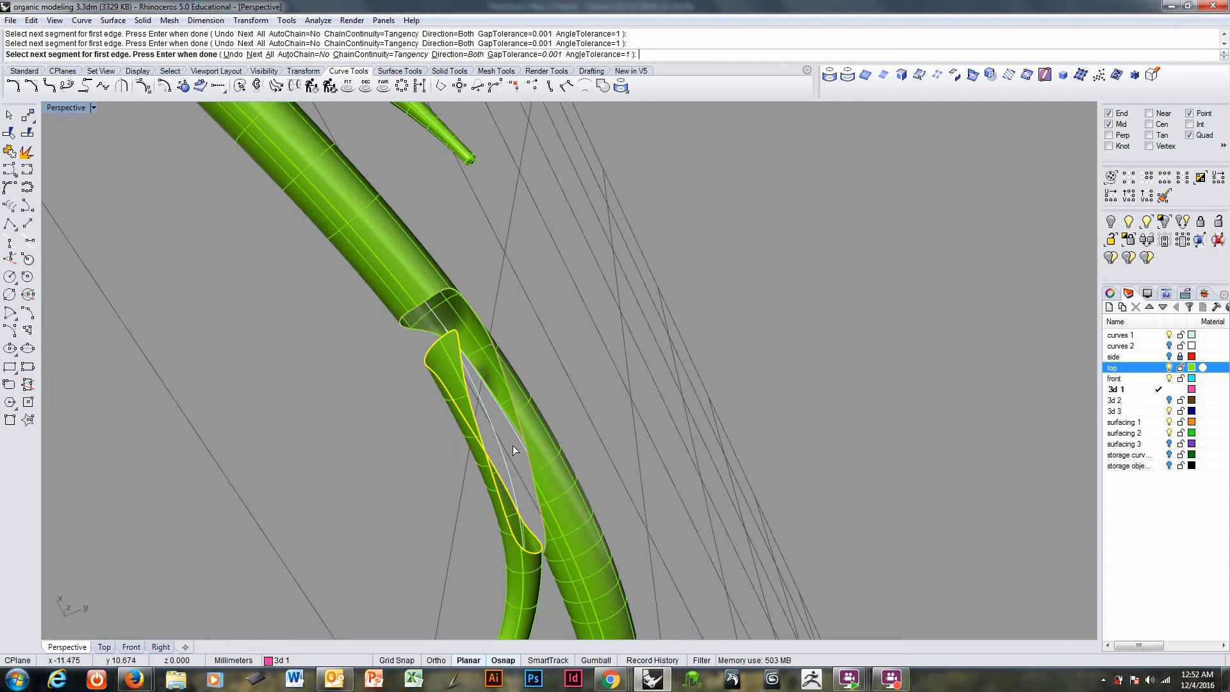
pyautogui.rightClick(488, 385)
# - Pick the edge segments around the stem's opening as the second edge and accept the seam points
pyautogui.click(411, 315)
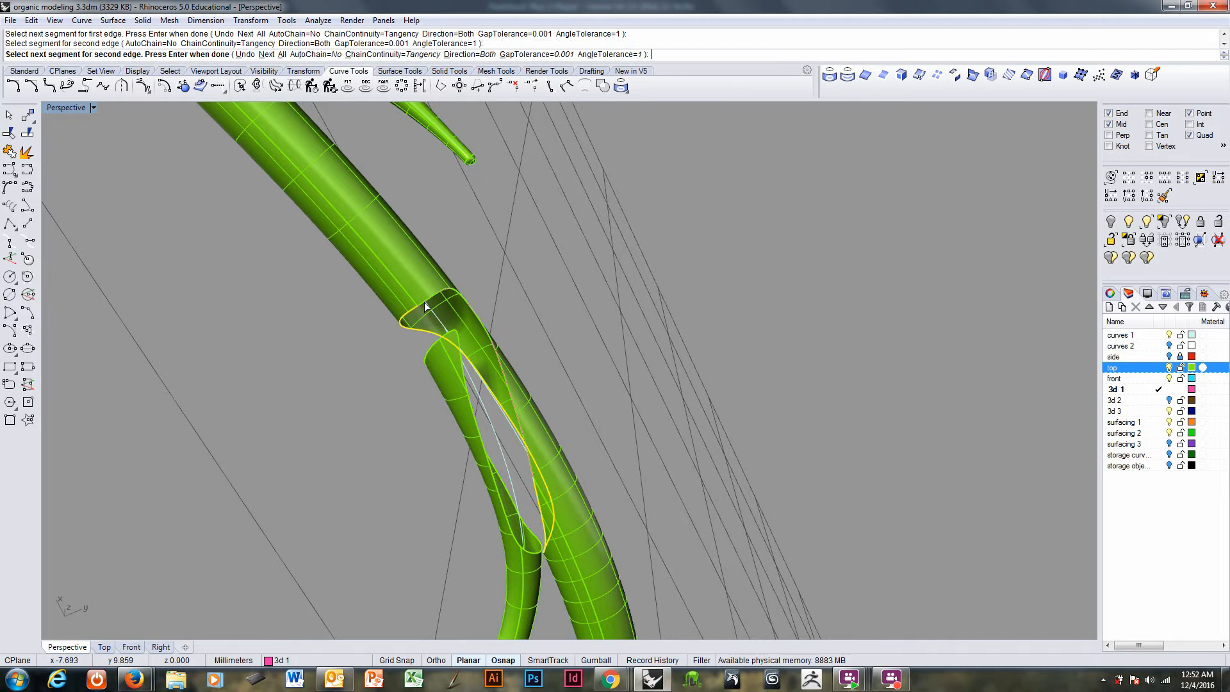
pyautogui.click(451, 326)
pyautogui.moveTo(539, 466); pyautogui.dragTo(592, 388, button='right')
pyautogui.rightClick(512, 455)
pyautogui.scroll(6, 531, 267)
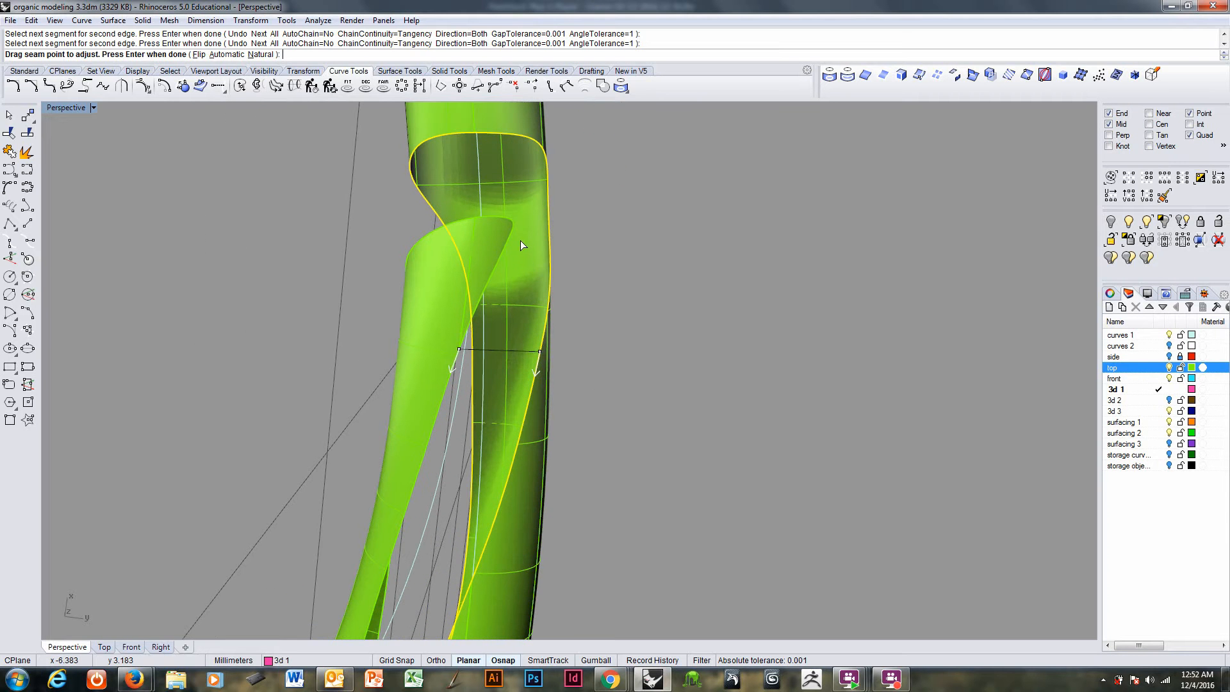
pyautogui.moveTo(587, 241); pyautogui.dragTo(546, 308, button='right')
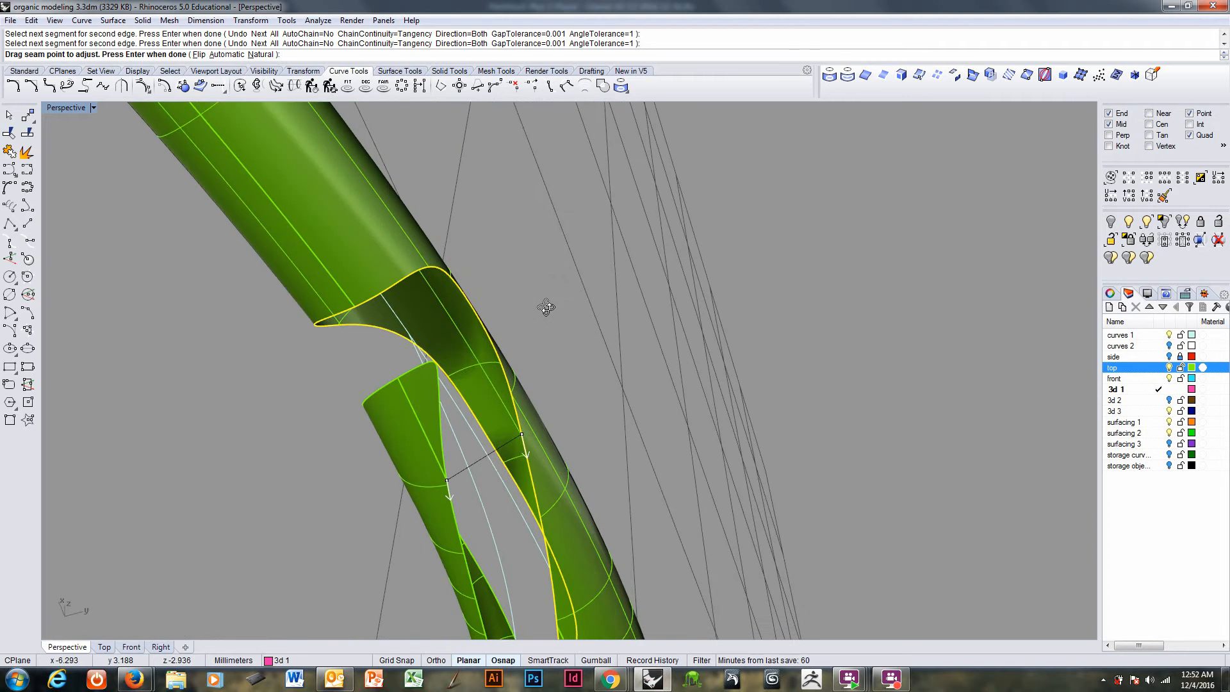
pyautogui.rightClick(546, 307)
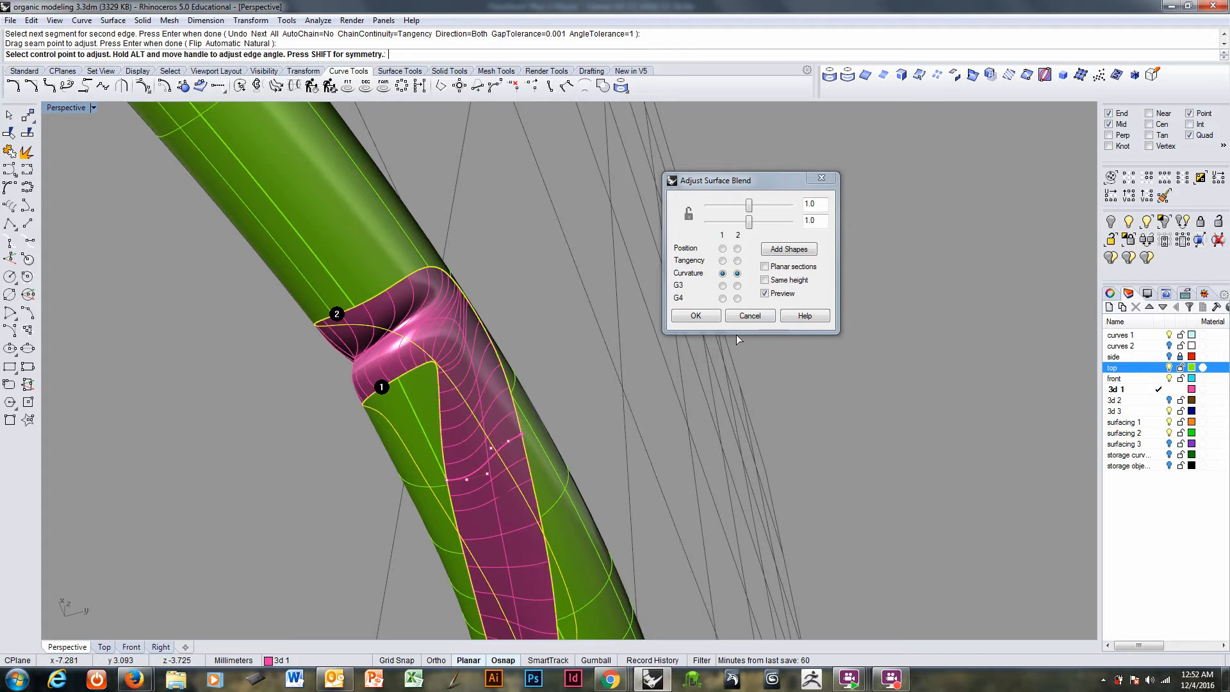
# - Enable Same height for the surface blend and set both bulge values to 0.779
pyautogui.click(766, 281)
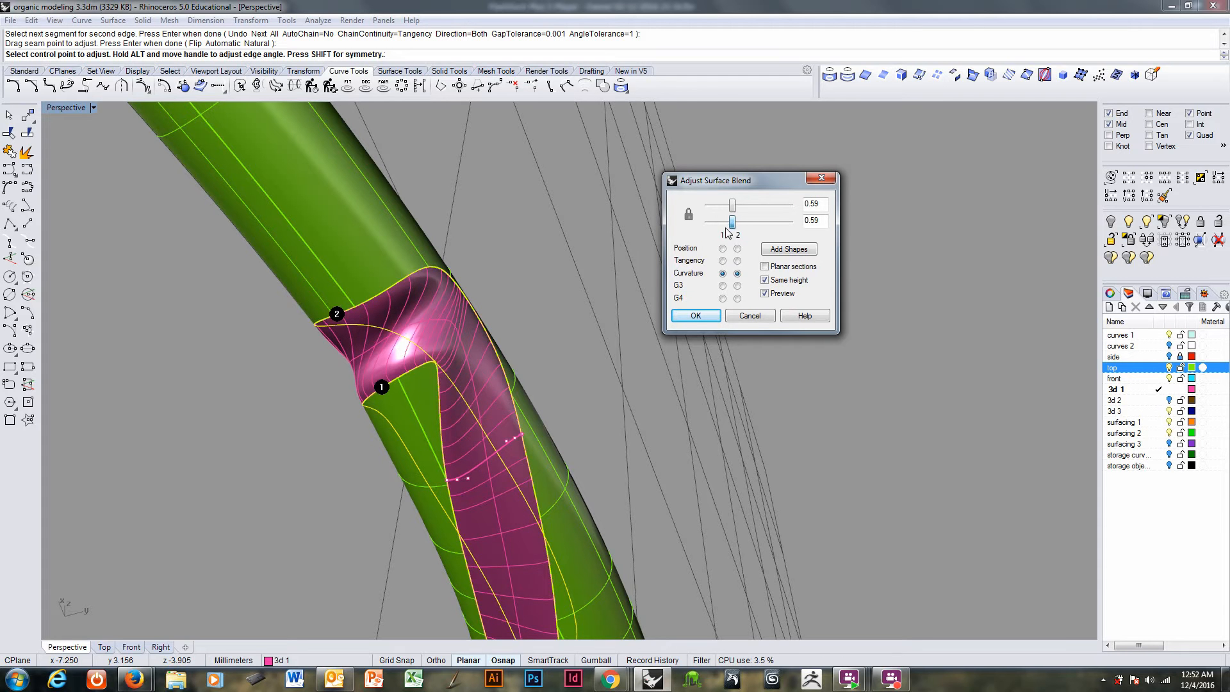
pyautogui.moveTo(718, 231)
pyautogui.mouseDown()
pyautogui.moveTo(705, 230)
pyautogui.moveTo(732, 224)
pyautogui.mouseUp()
pyautogui.moveTo(549, 389); pyautogui.dragTo(426, 377, button='right')
pyautogui.moveTo(559, 400); pyautogui.dragTo(423, 513, button='right')
# - Add three cross-section shapes between the blend's two rails, one along the side and two near the tip, and create the blend surface
pyautogui.click(790, 249)
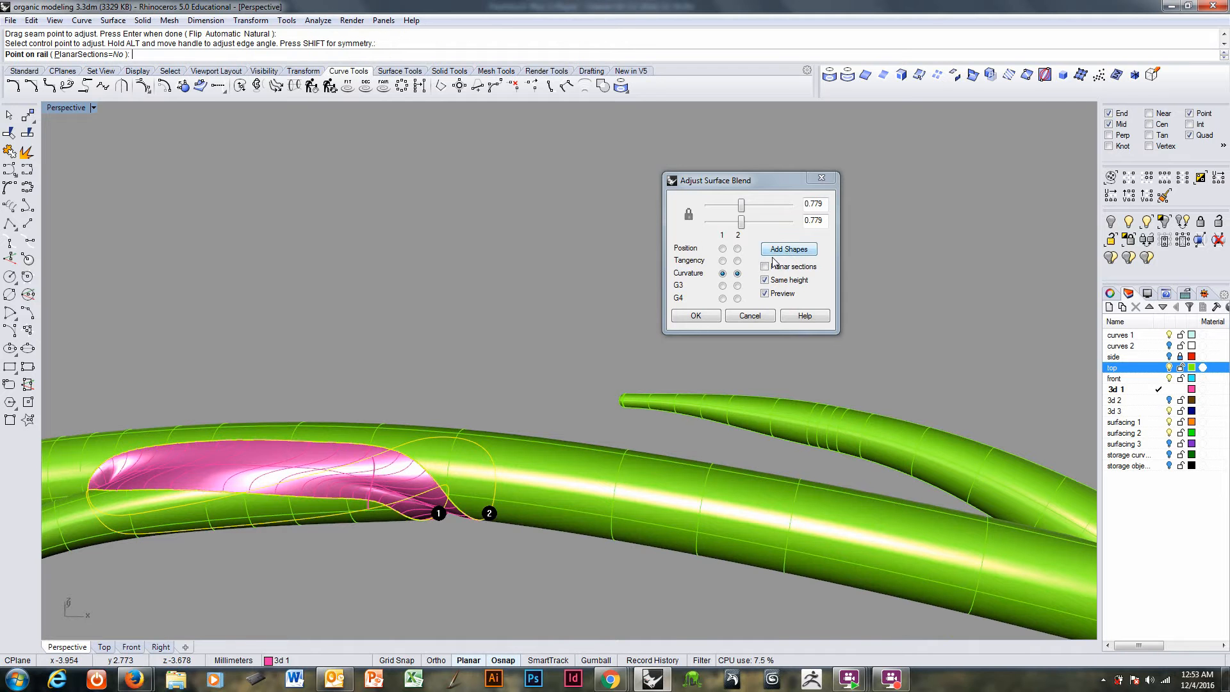
pyautogui.click(215, 490)
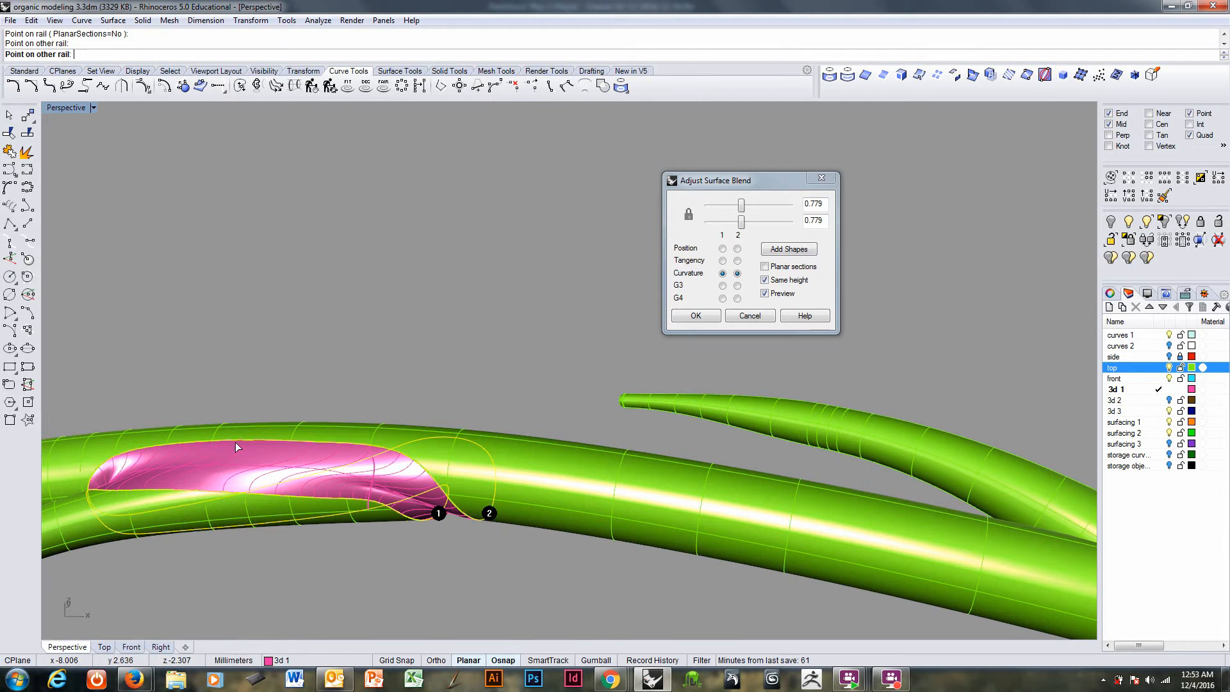
pyautogui.click(236, 442)
pyautogui.moveTo(236, 442); pyautogui.dragTo(396, 301, button='right')
pyautogui.click(396, 301)
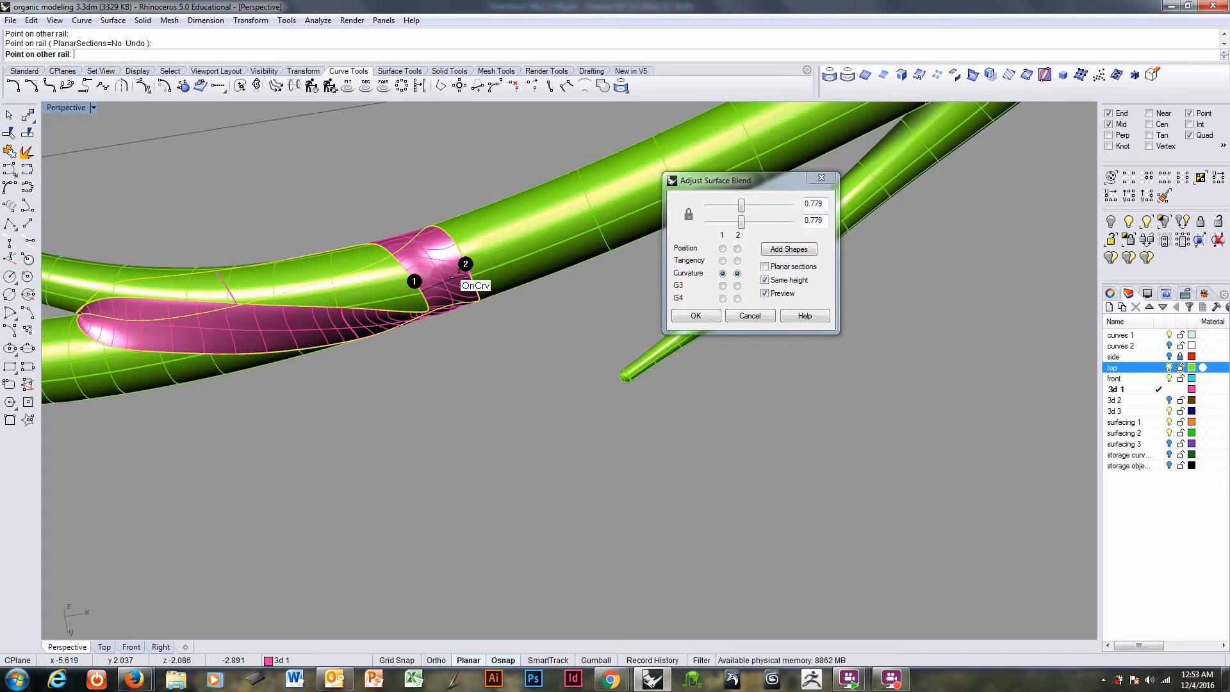
pyautogui.click(459, 274)
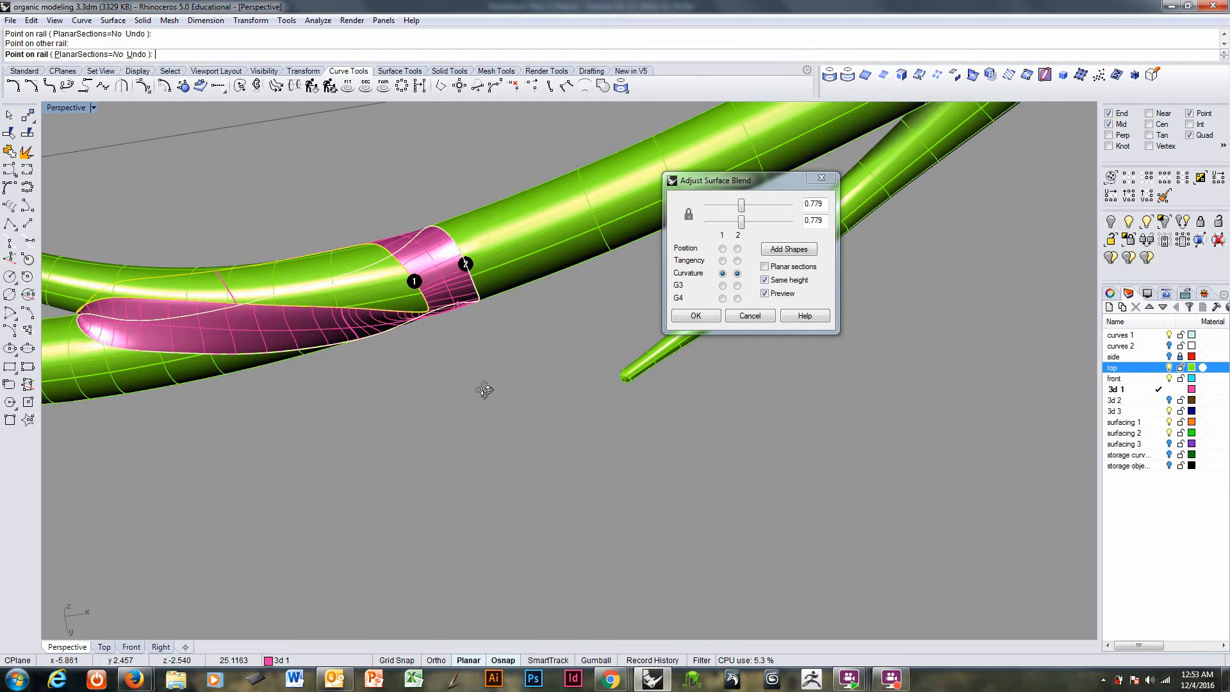
pyautogui.moveTo(485, 389); pyautogui.dragTo(457, 248, button='right')
pyautogui.click(409, 236)
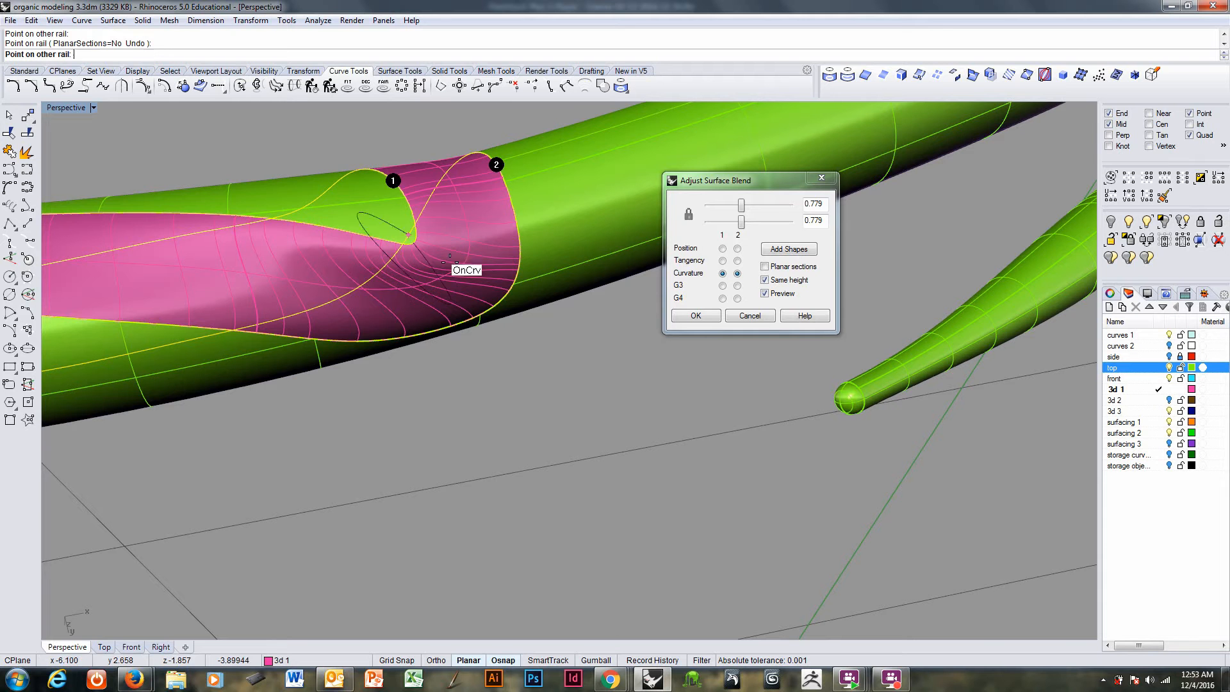
pyautogui.click(489, 293)
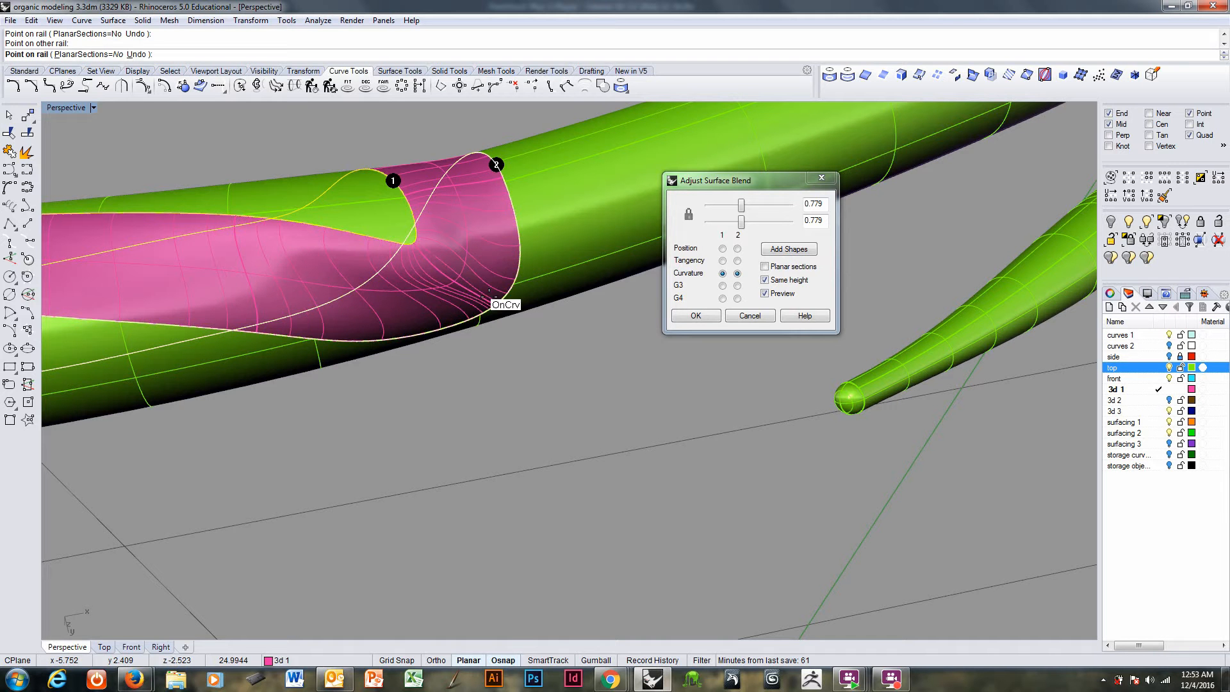
pyautogui.press('Return')
pyautogui.click(696, 315)
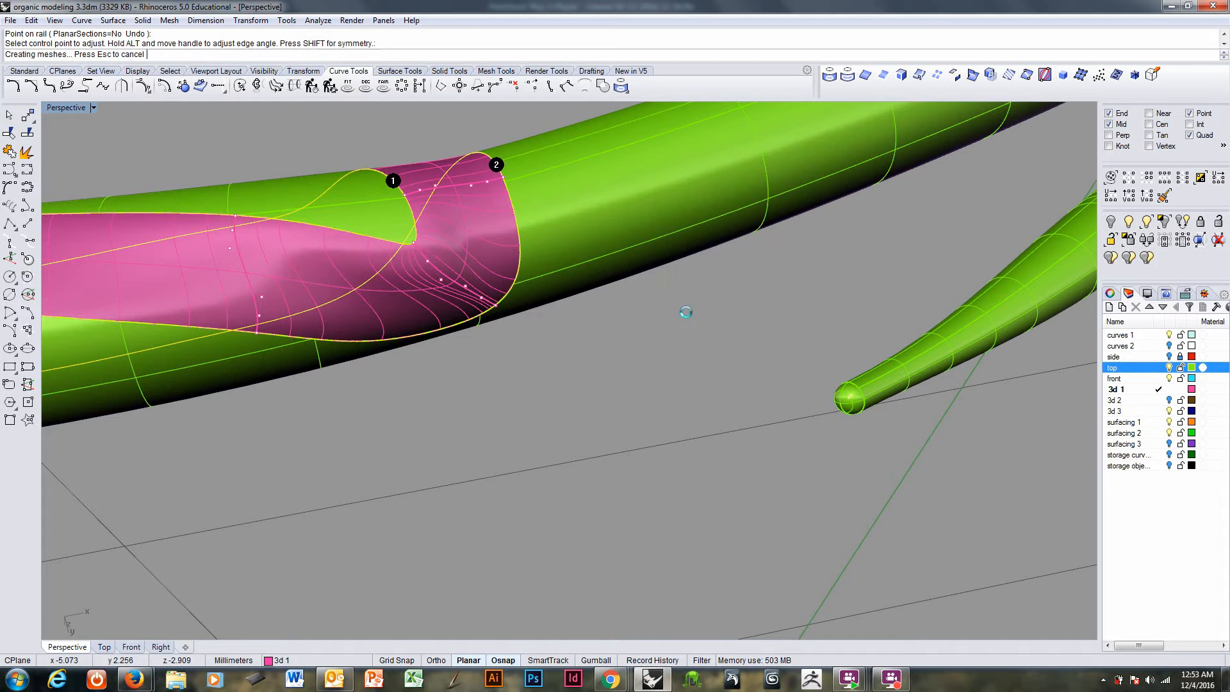
# - Delete the blend surface between the stem and the branch
pyautogui.moveTo(634, 344); pyautogui.dragTo(438, 401, button='right')
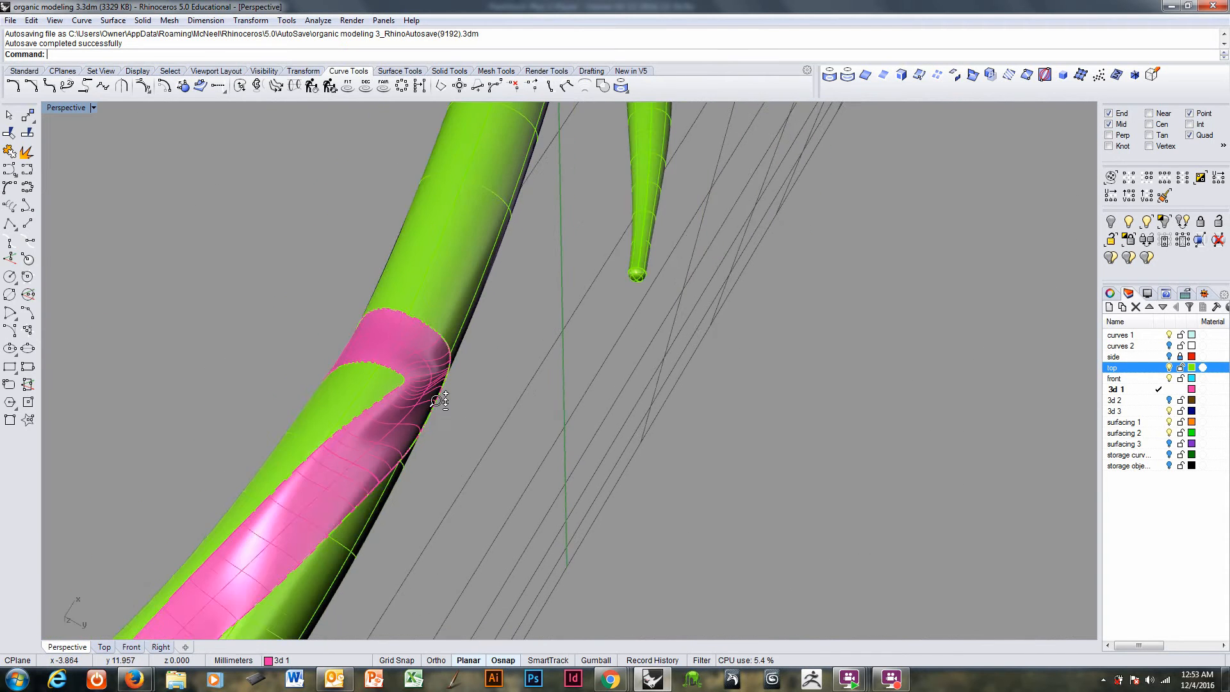
pyautogui.moveTo(559, 314); pyautogui.dragTo(532, 325, button='right')
pyautogui.click(551, 319)
pyautogui.press('Delete')
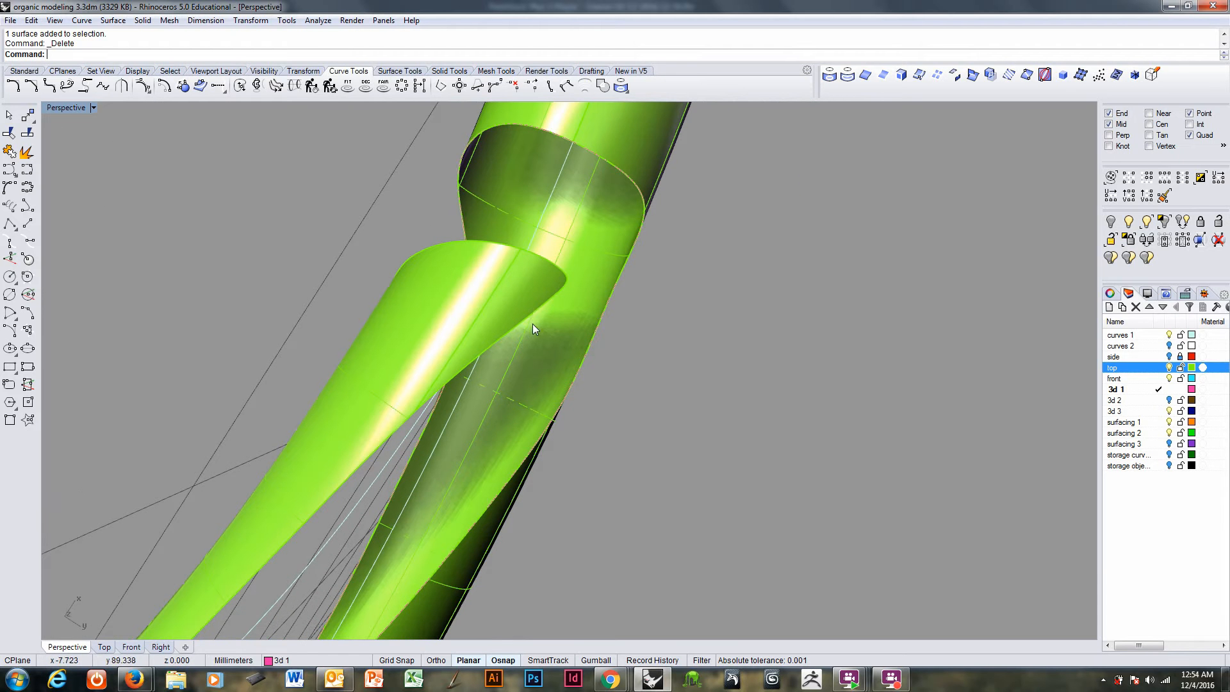
pyautogui.moveTo(461, 224); pyautogui.dragTo(532, 318, button='right')
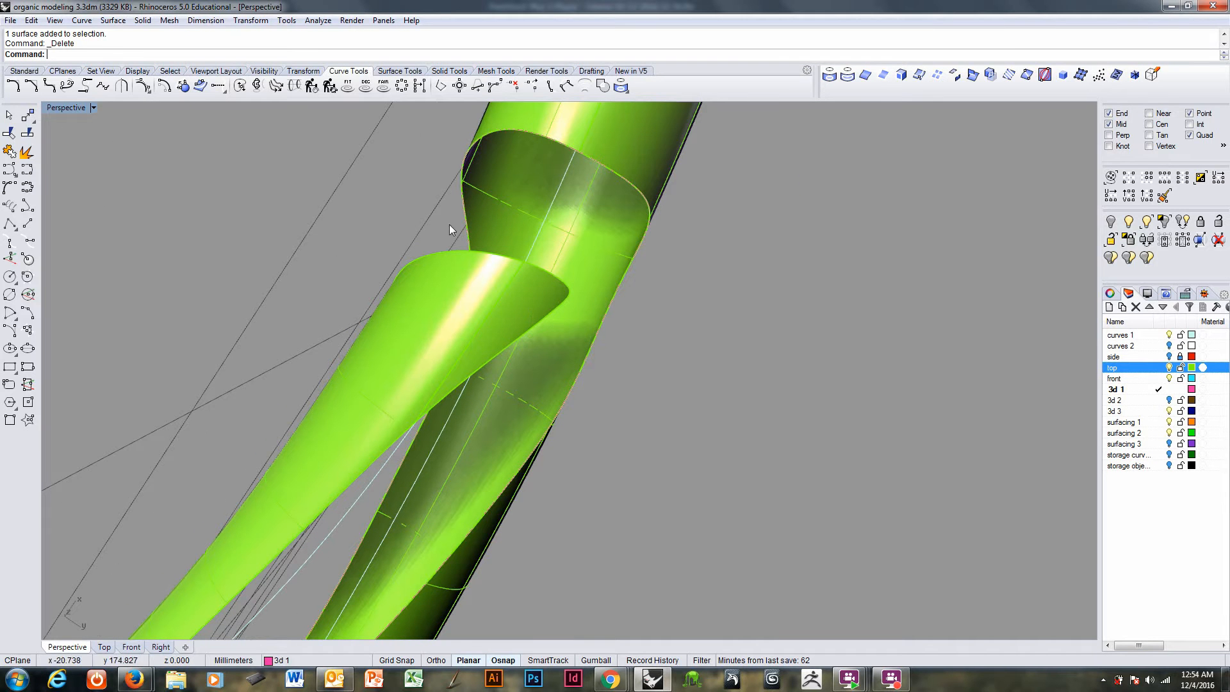
pyautogui.click(81, 20)
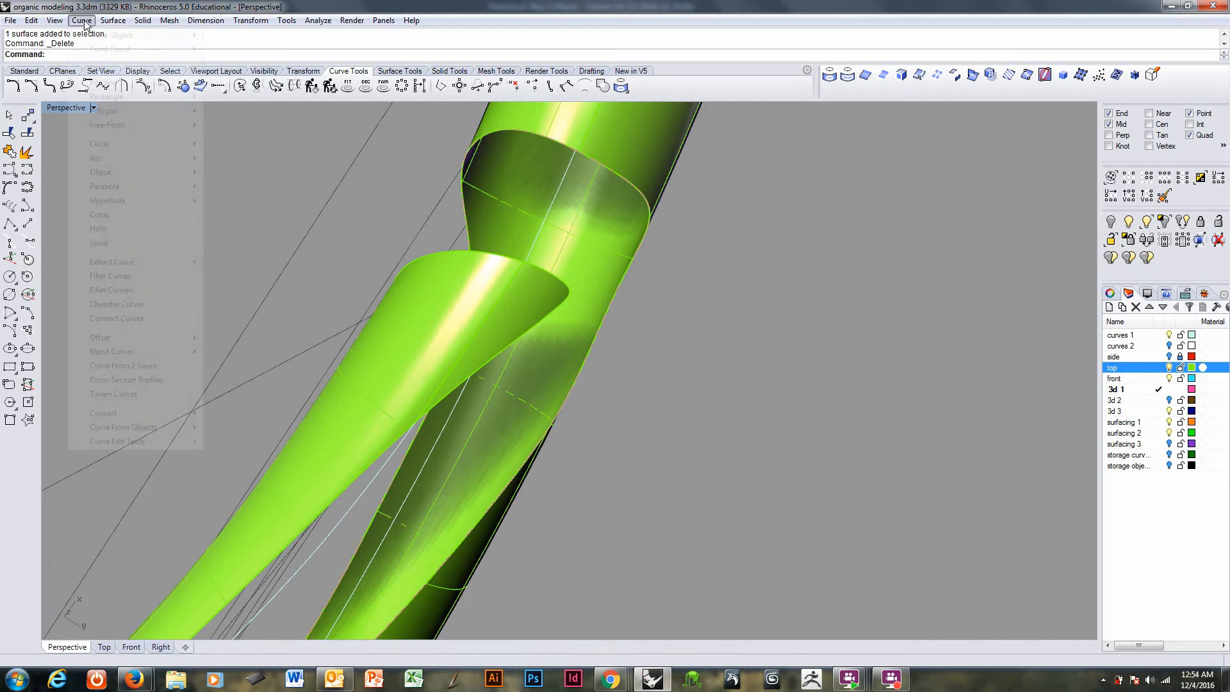
pyautogui.moveTo(198, 353)
pyautogui.click(255, 351)
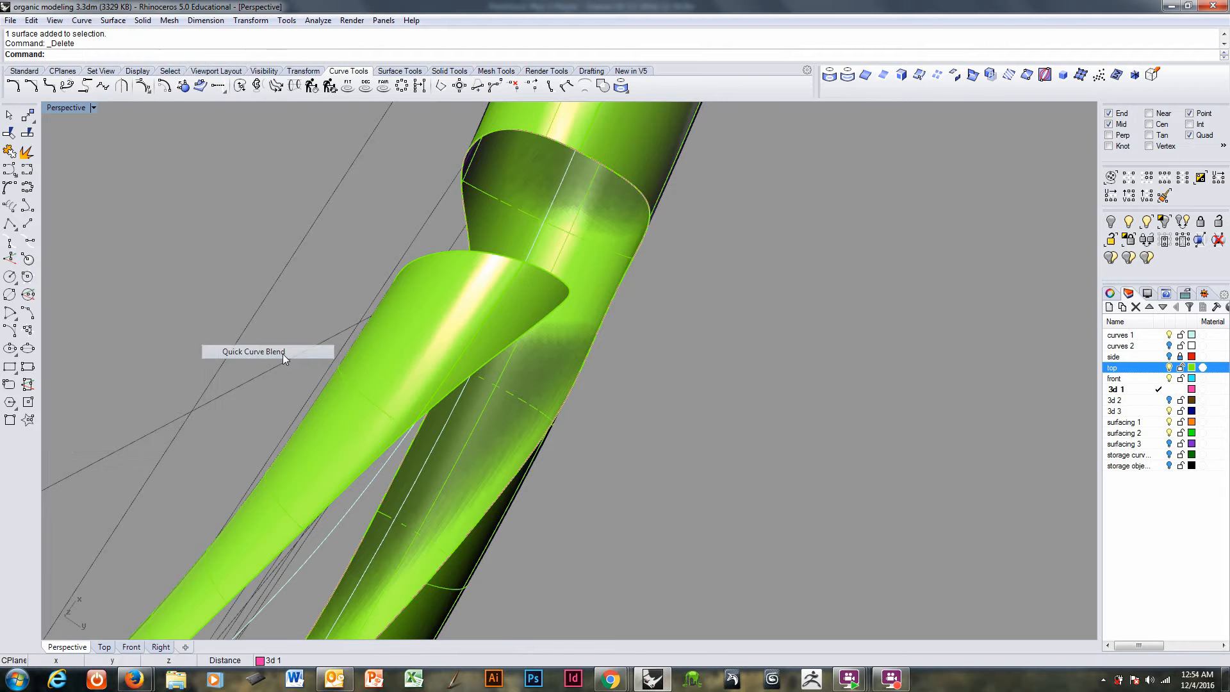
pyautogui.press('Escape')
# - Start an Adjustable Curve Blend between the branch opening's edges on either side of its pointed corner
pyautogui.click(81, 20)
pyautogui.moveTo(128, 352)
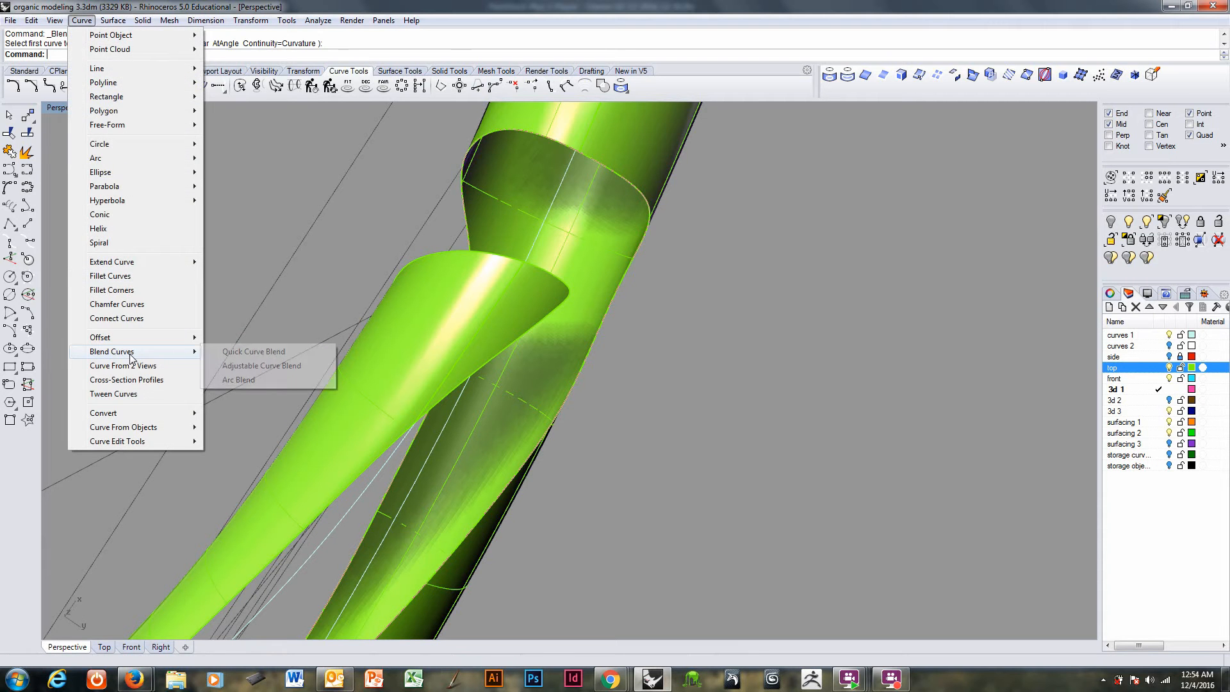
pyautogui.click(255, 362)
pyautogui.moveTo(538, 354)
pyautogui.mouseDown(button='right')
pyautogui.moveTo(538, 397)
pyautogui.moveTo(549, 352)
pyautogui.mouseUp(button='right')
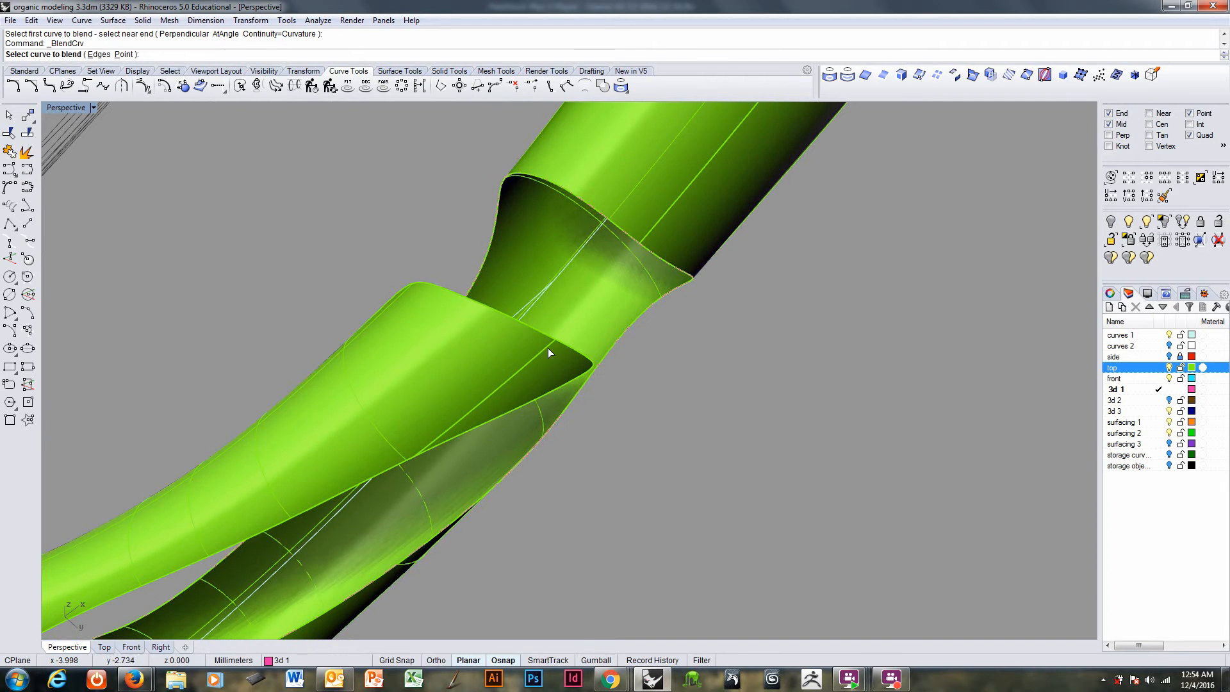
pyautogui.click(543, 334)
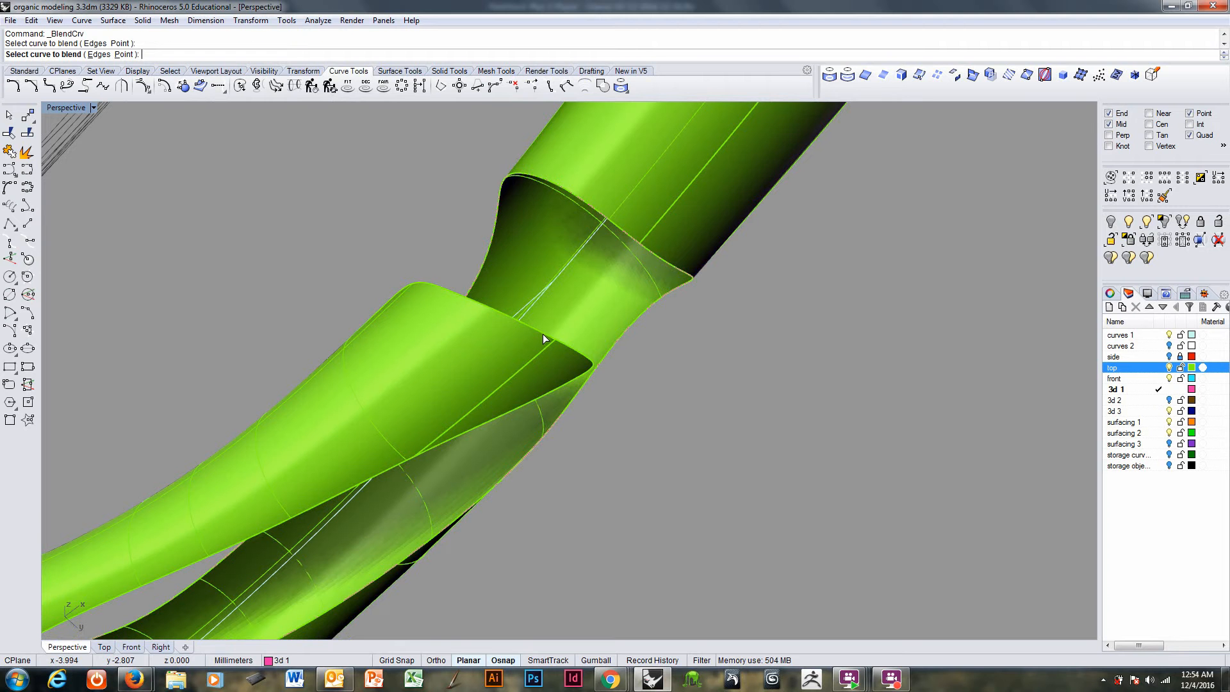
pyautogui.click(400, 466)
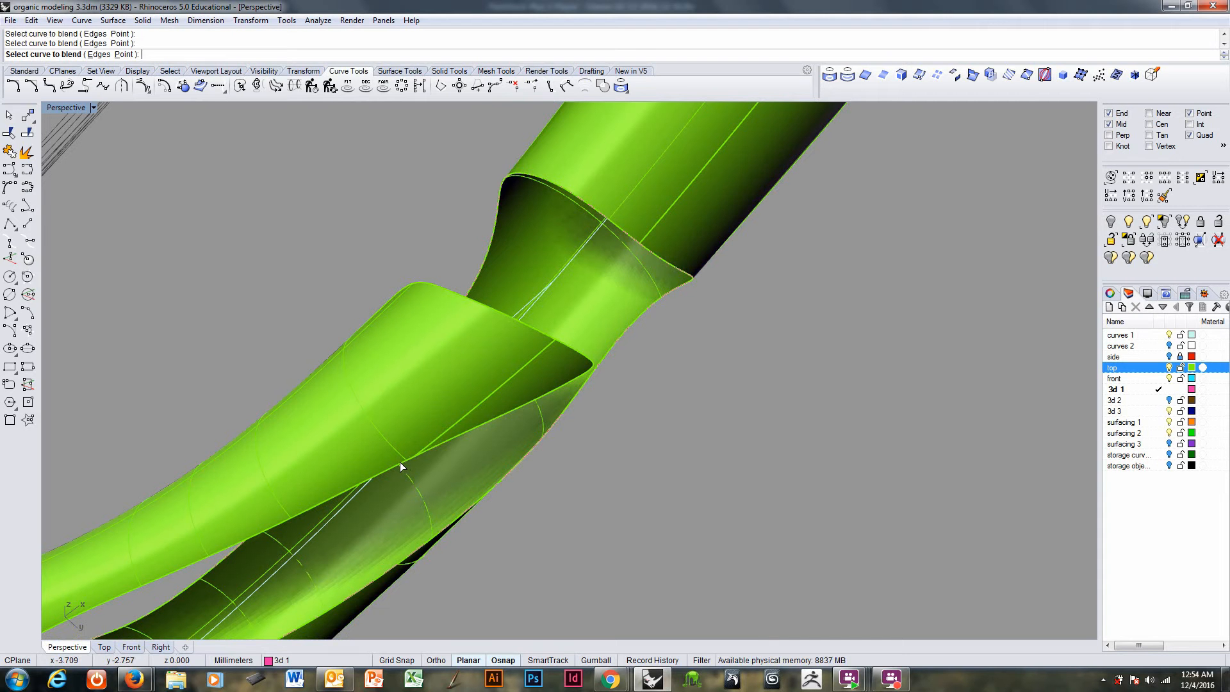
# - Shape the blend curve symmetrically with its handles so it rounds off the branch opening's pointed corner, and create the curve
pyautogui.moveTo(418, 466); pyautogui.dragTo(606, 375, button='right')
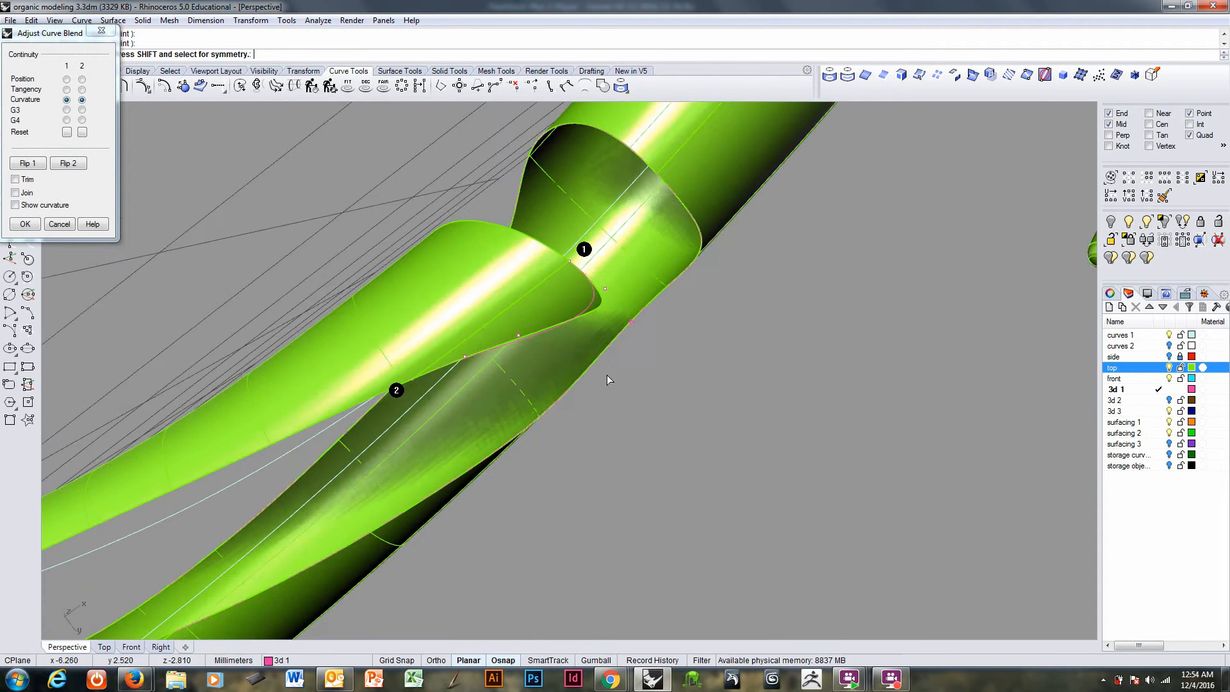
pyautogui.scroll(3, 621, 317)
pyautogui.keyDown('shift'); pyautogui.moveTo(639, 314); pyautogui.dragTo(592, 274); pyautogui.keyUp('shift')
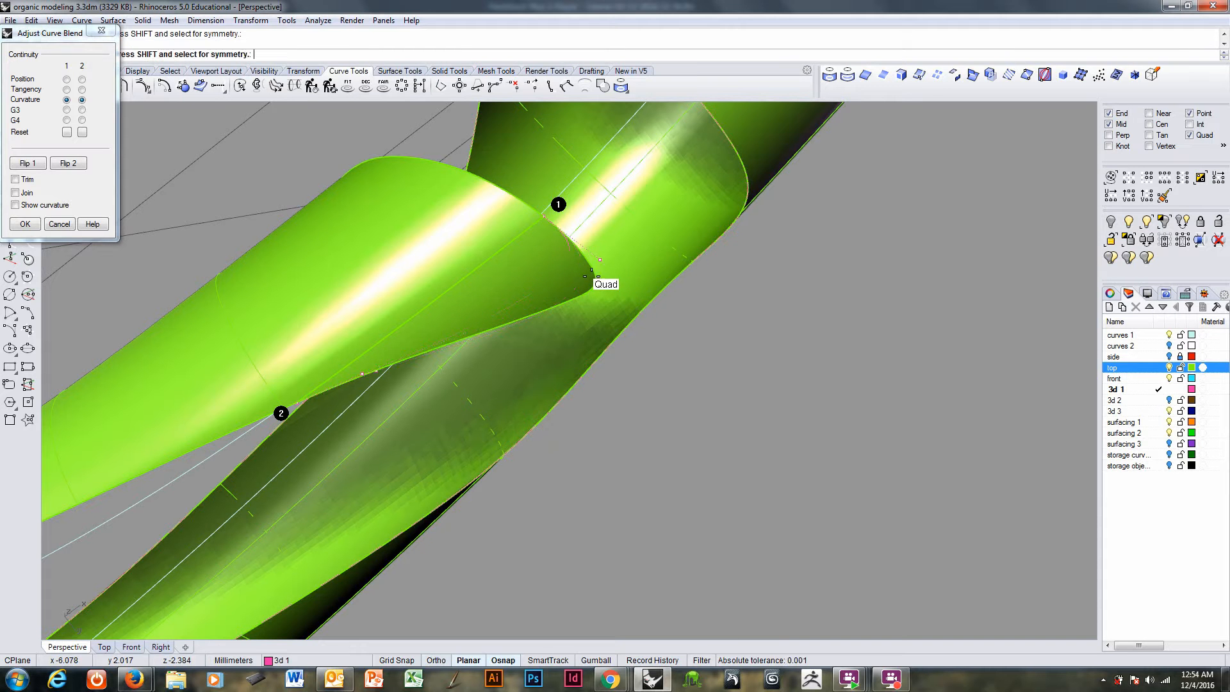
pyautogui.click(600, 262)
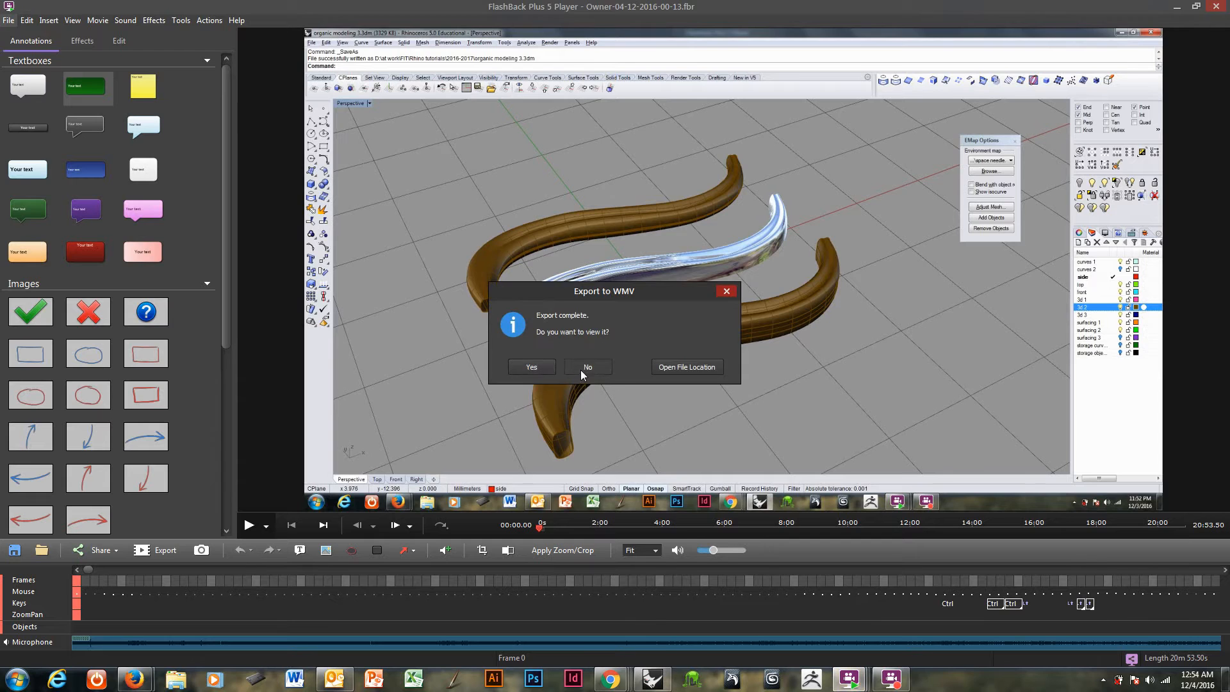
pyautogui.click(581, 367)
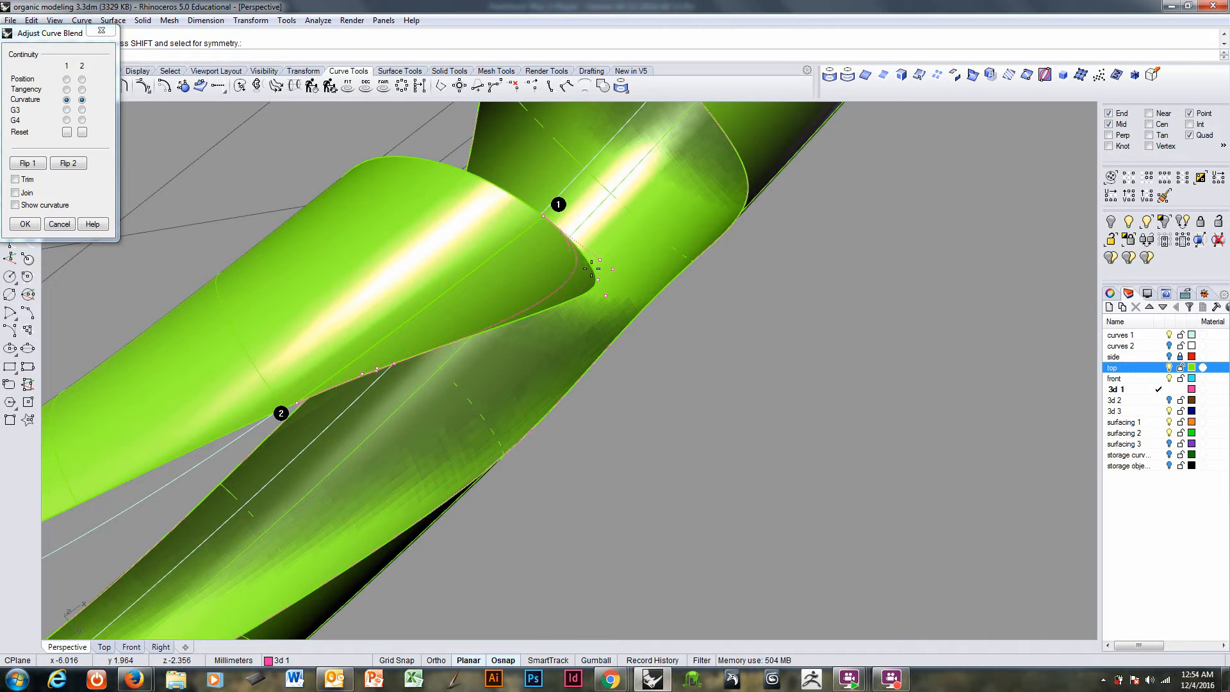
pyautogui.keyDown('shift'); pyautogui.moveTo(589, 269); pyautogui.dragTo(612, 288); pyautogui.keyUp('shift')
pyautogui.moveTo(355, 373); pyautogui.dragTo(336, 391)
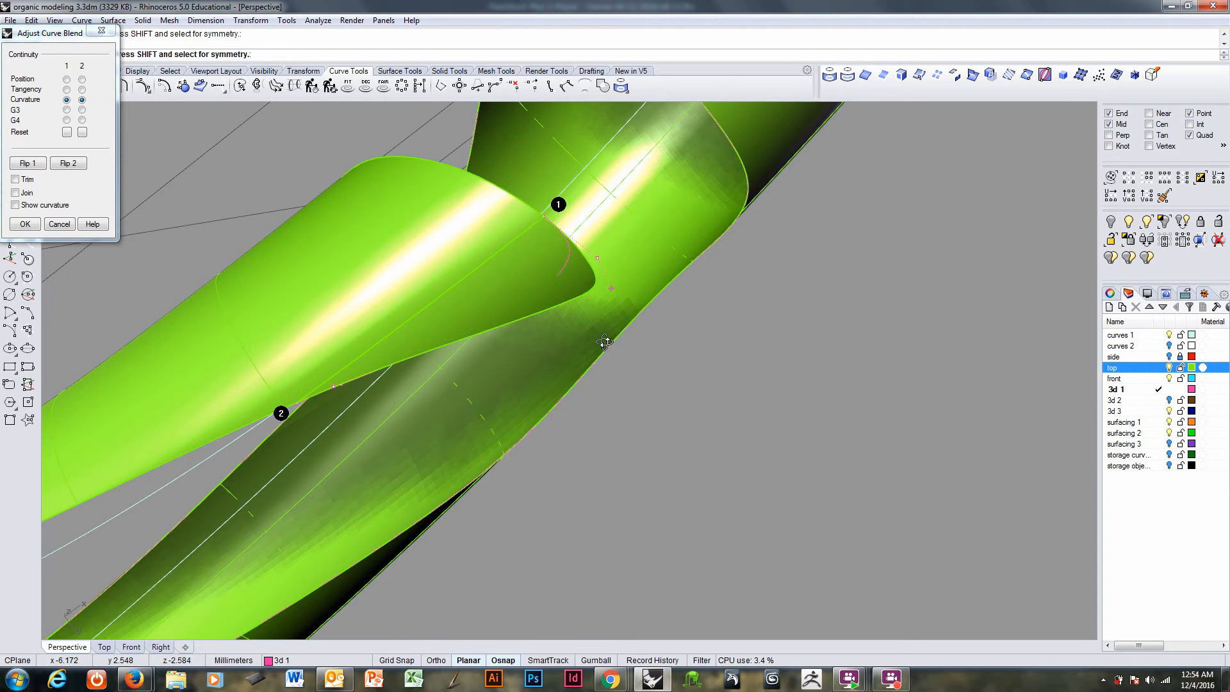
pyautogui.moveTo(604, 342); pyautogui.dragTo(532, 385, button='right')
pyautogui.rightClick(568, 406)
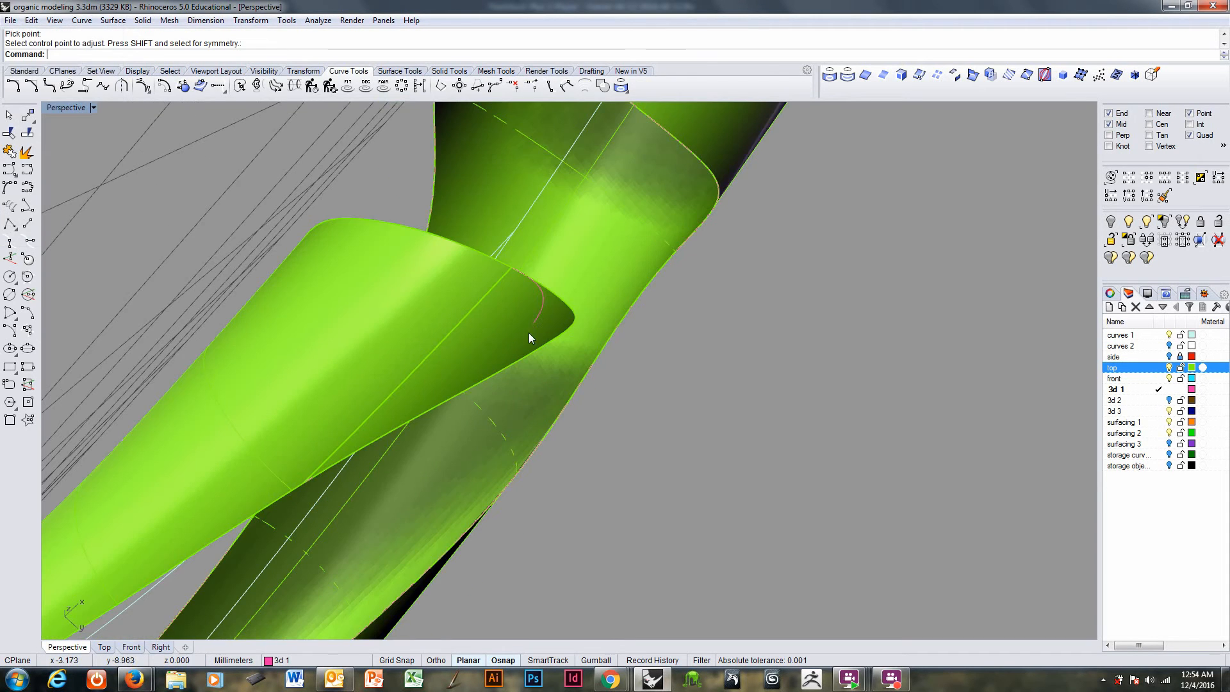
# - Pull the new blend curve onto the branch surface
pyautogui.click(531, 326)
pyautogui.click(535, 321)
pyautogui.rightClick(536, 322)
pyautogui.moveTo(537, 321); pyautogui.dragTo(557, 289, button='right')
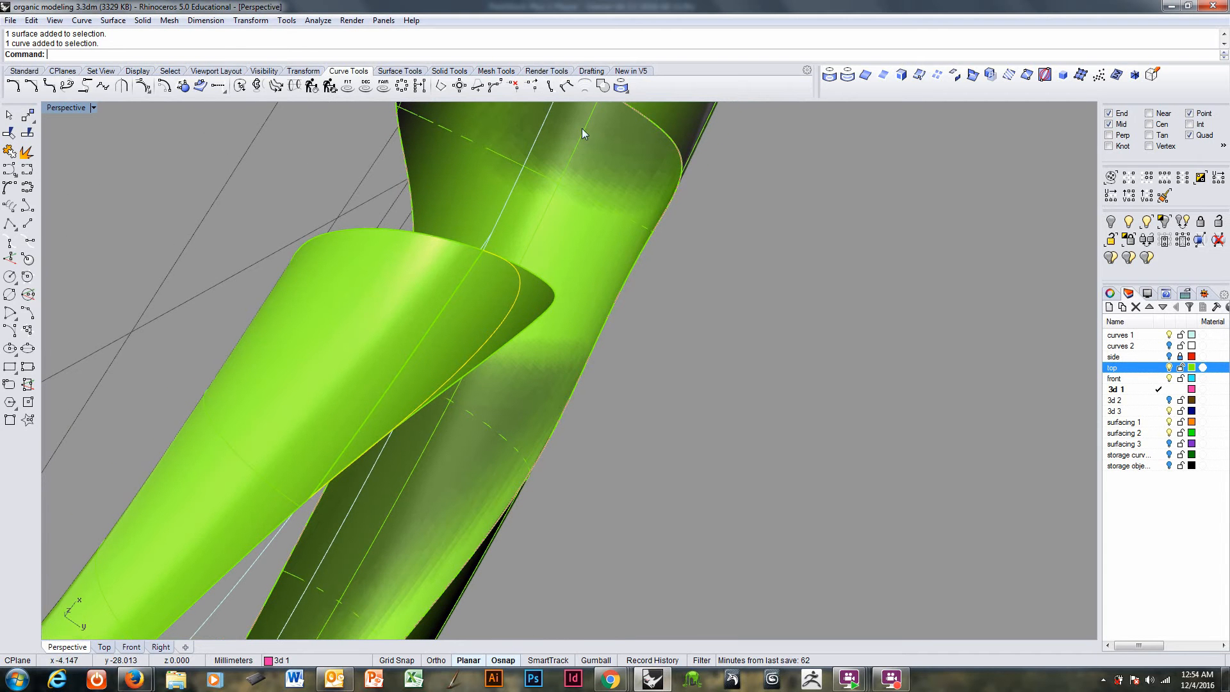
pyautogui.click(846, 76)
pyautogui.click(544, 305)
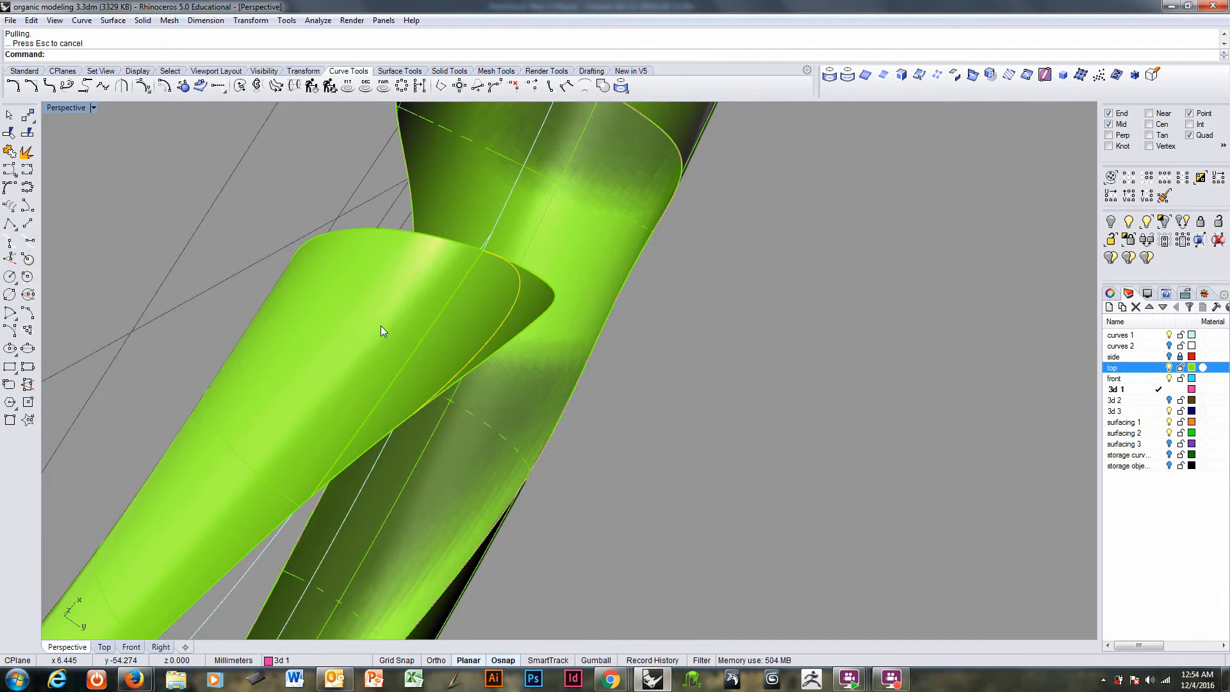
# - Trim the pointed corner off the branch with the pulled curve and delete the cutting curve
pyautogui.click(10, 134)
pyautogui.click(538, 313)
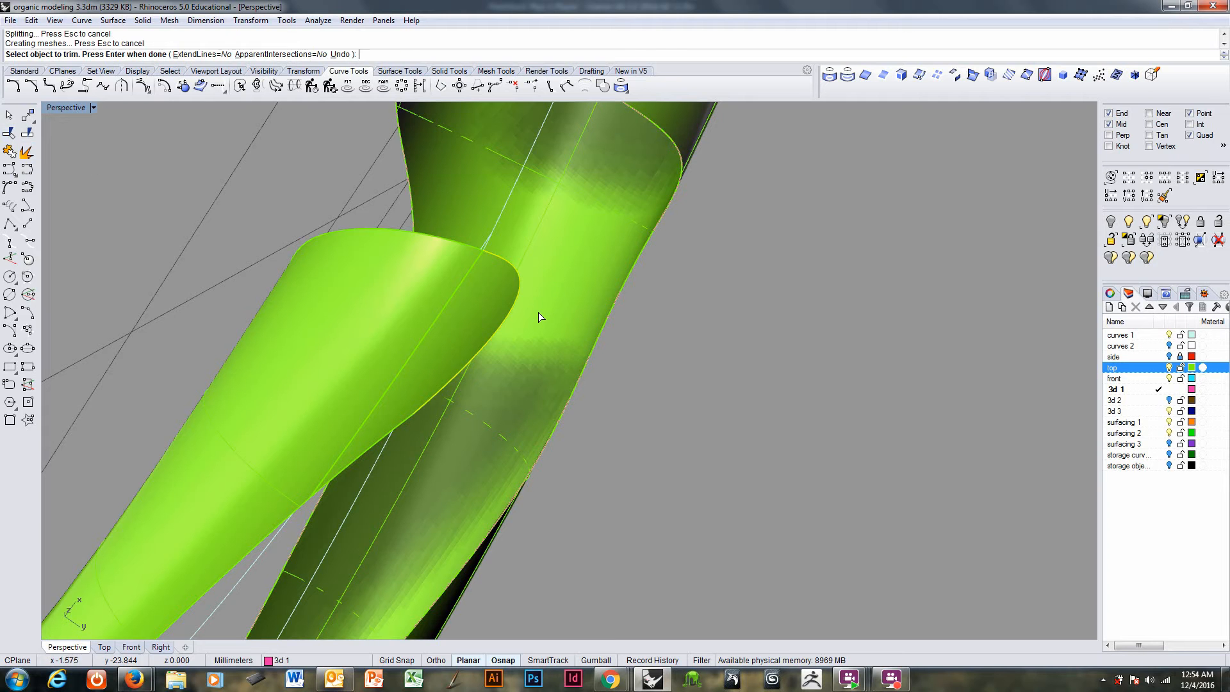
pyautogui.press('Return')
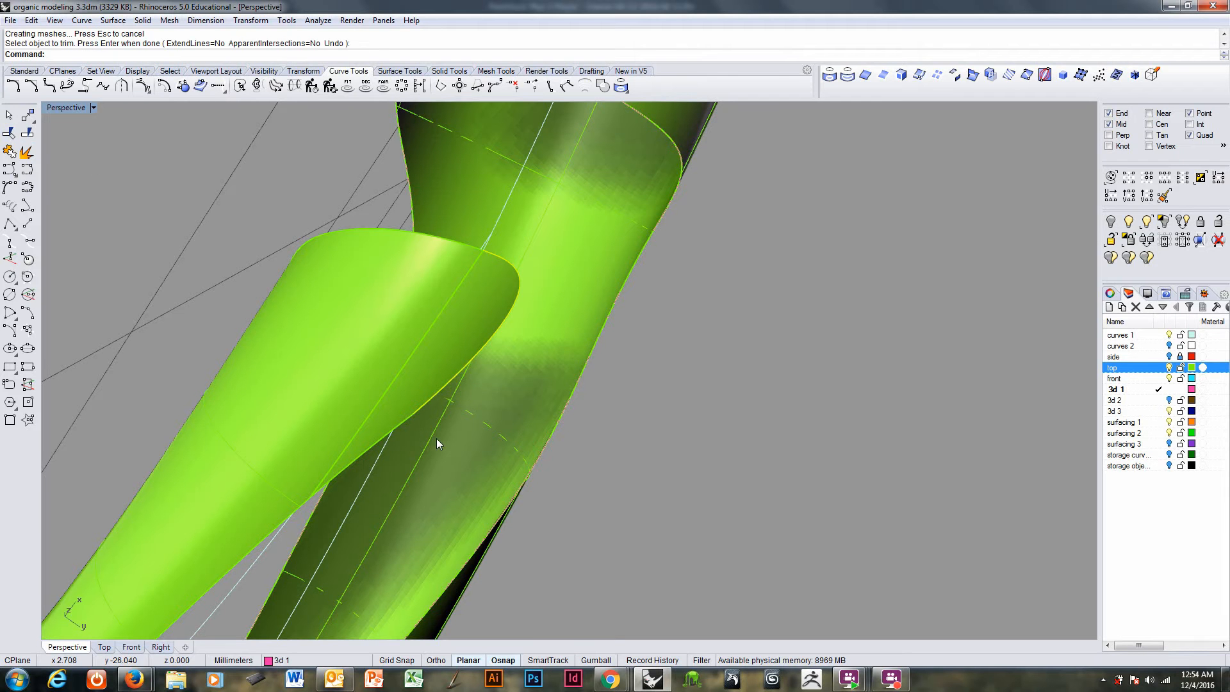
pyautogui.press('Delete')
# - Join the two branch surfaces into one polysurface
pyautogui.click(425, 384)
pyautogui.click(386, 374)
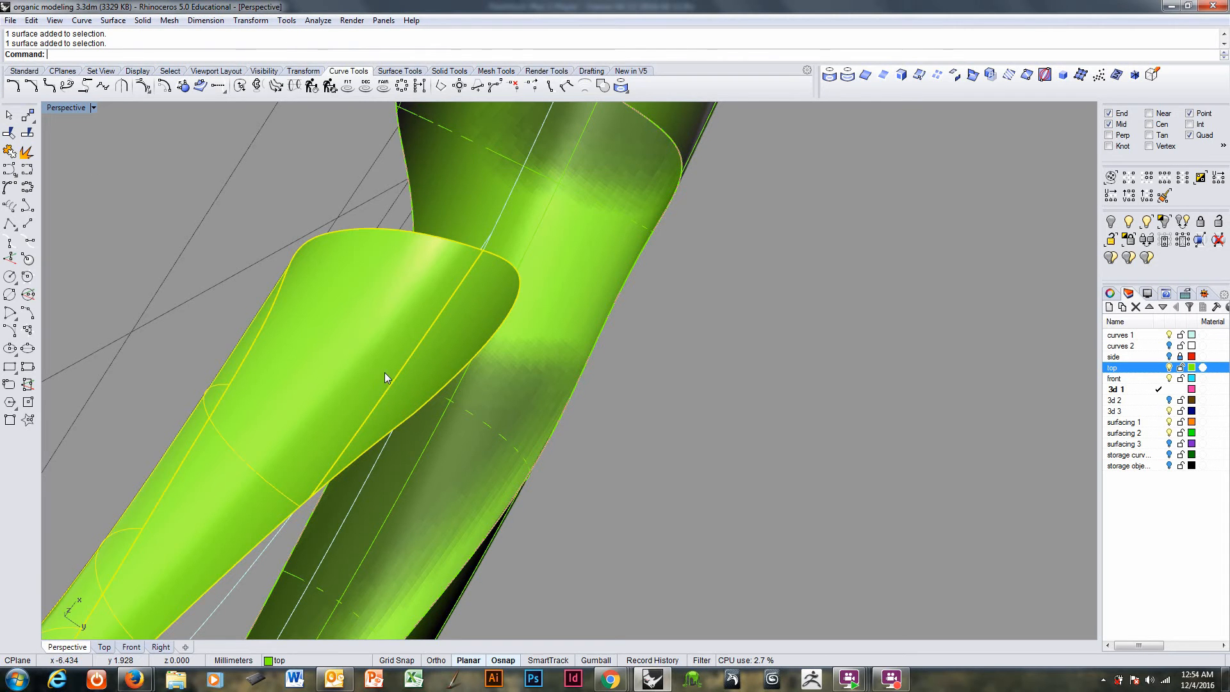
pyautogui.scroll(-4, 390, 380)
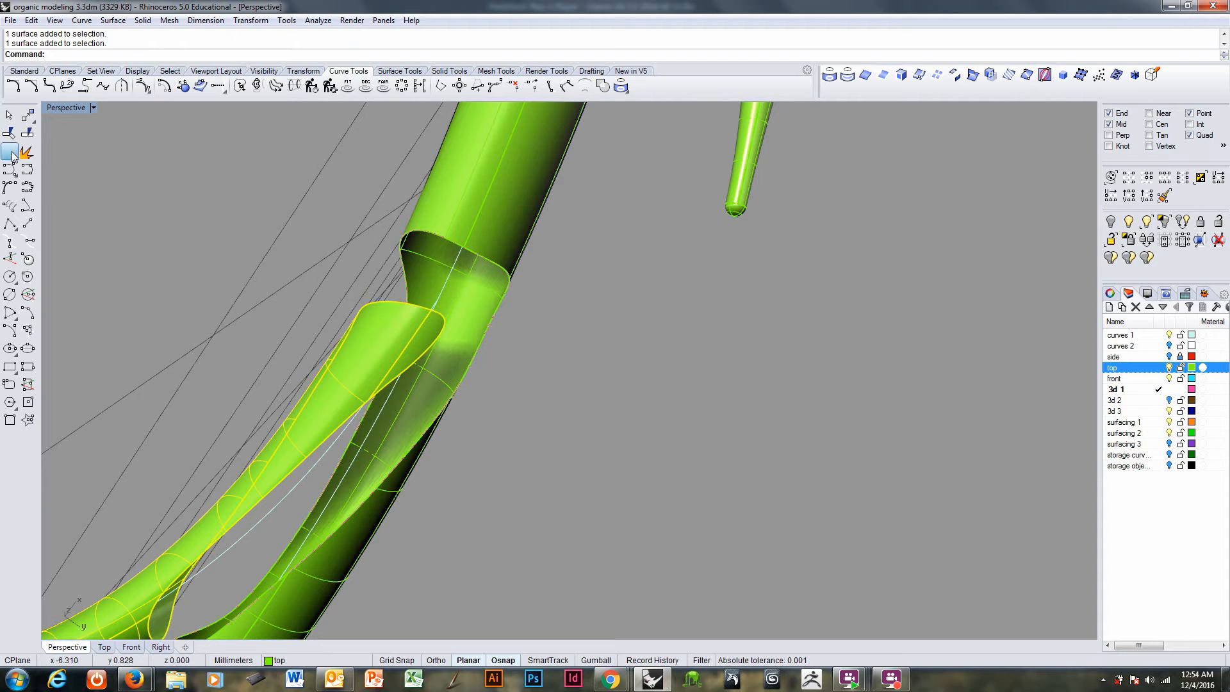
pyautogui.click(11, 153)
# - Start Blend Surface and choose all edge segments of the branch opening as the first edge
pyautogui.moveTo(520, 400); pyautogui.dragTo(481, 288, button='right')
pyautogui.rightClick(459, 57)
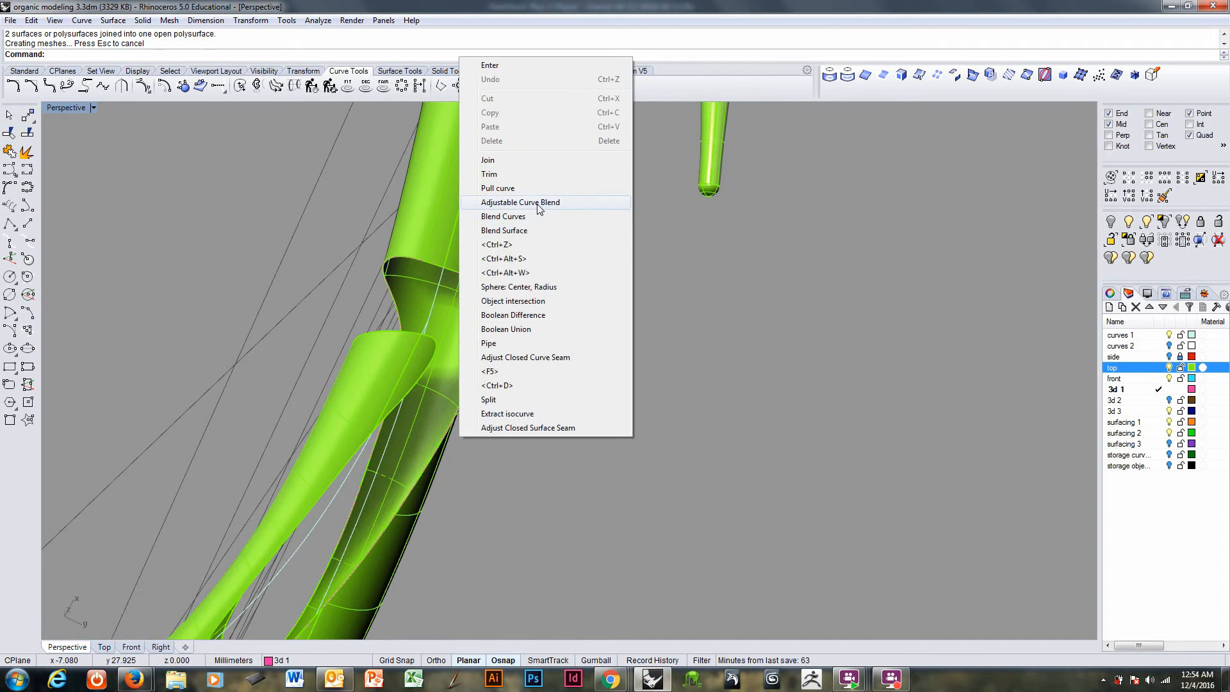
pyautogui.click(513, 217)
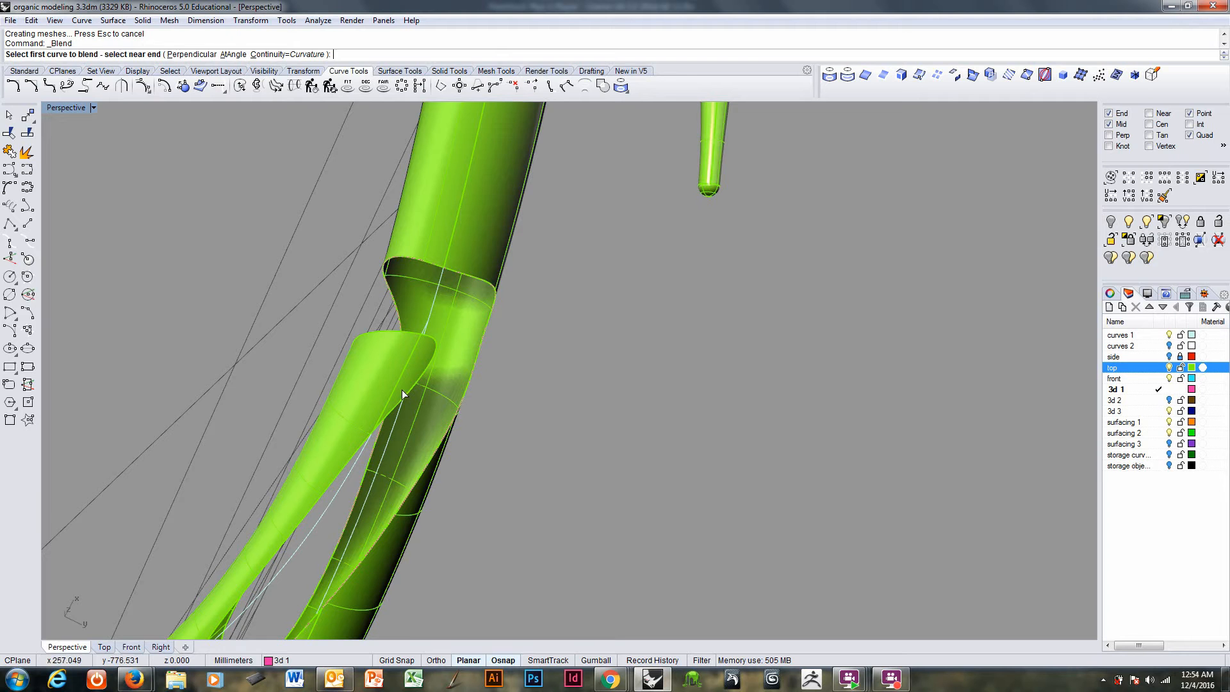
pyautogui.rightClick(476, 61)
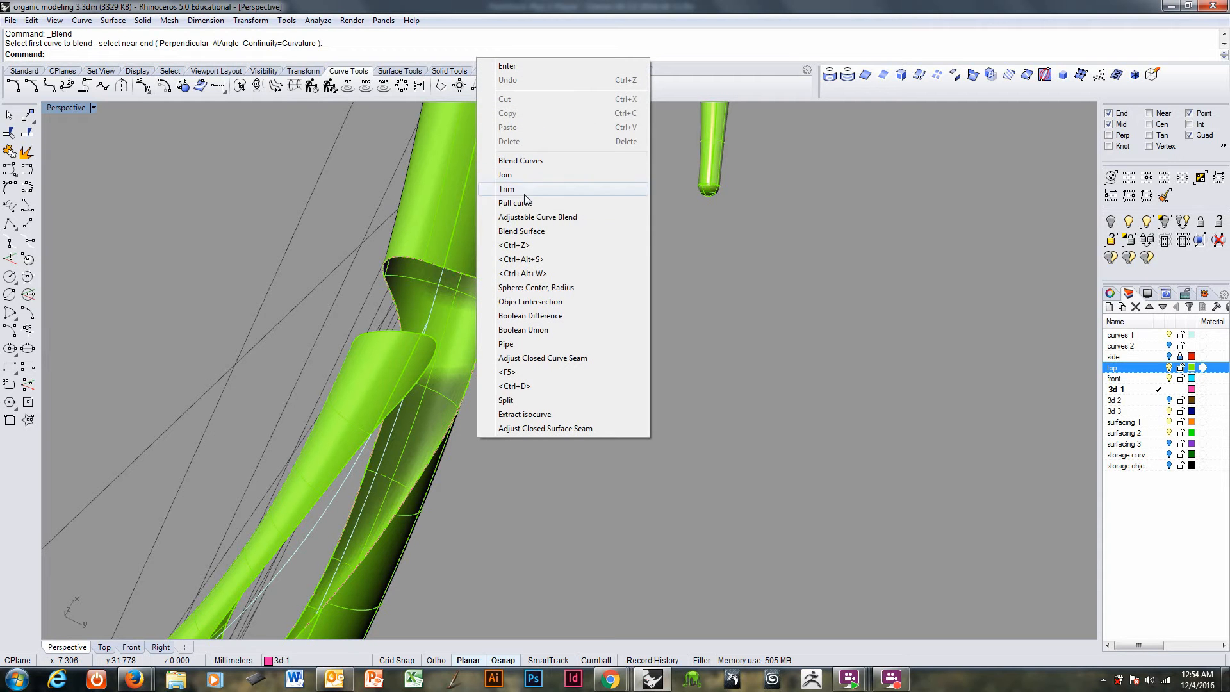
pyautogui.click(524, 233)
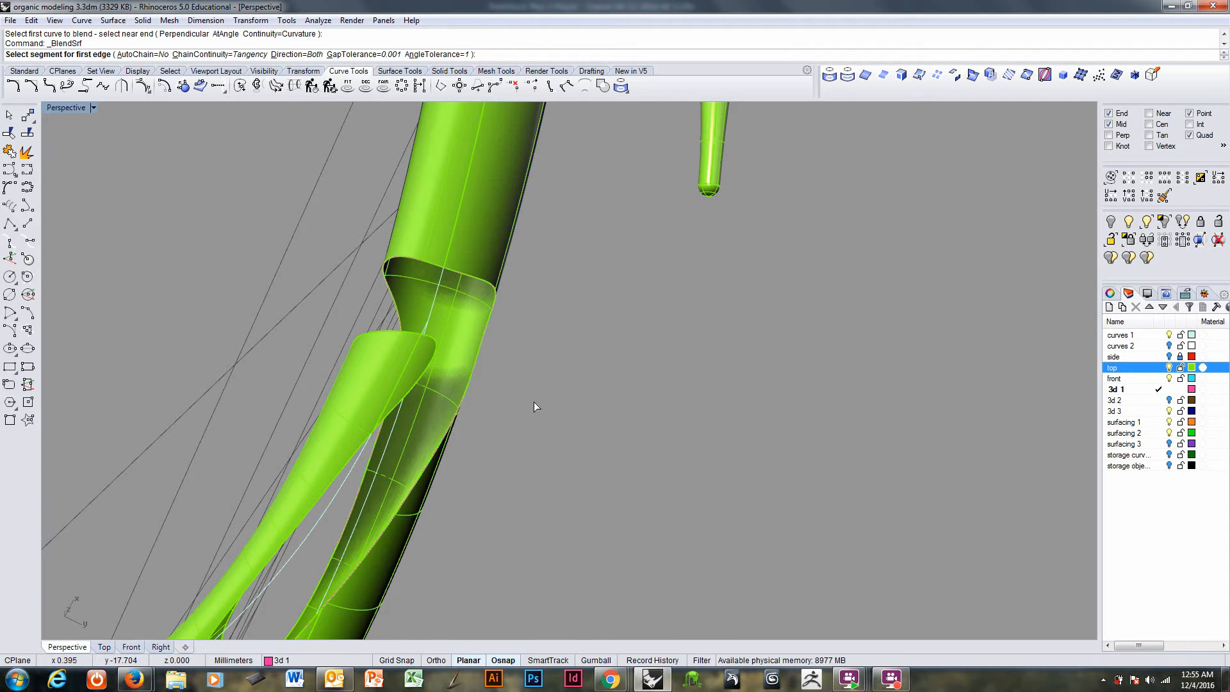
pyautogui.click(421, 333)
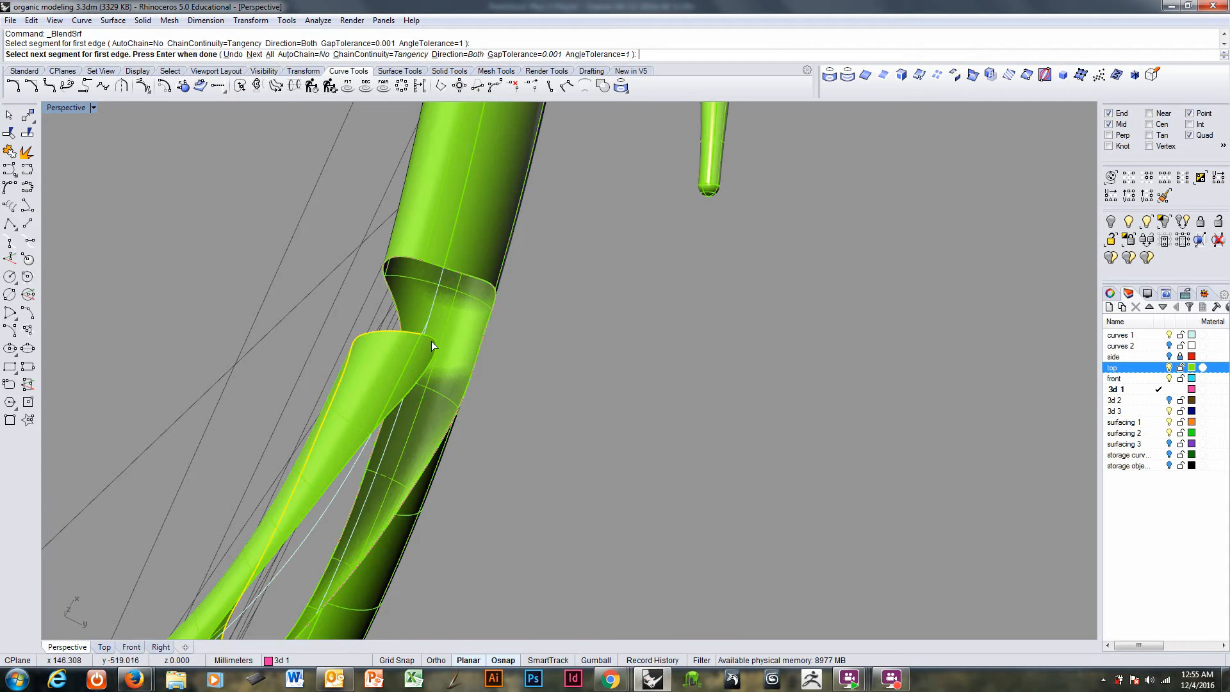
pyautogui.click(399, 403)
pyautogui.click(367, 436)
pyautogui.scroll(-7, 376, 422)
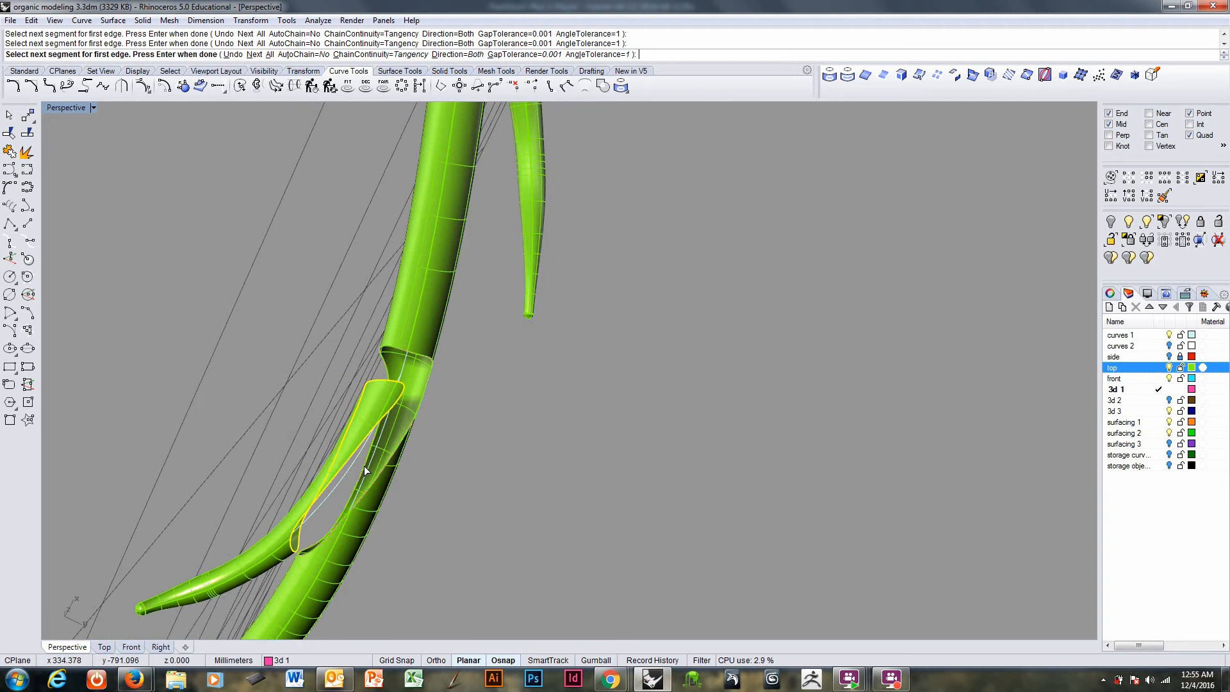
pyautogui.moveTo(368, 449); pyautogui.dragTo(394, 494, button='right')
pyautogui.rightClick(411, 398)
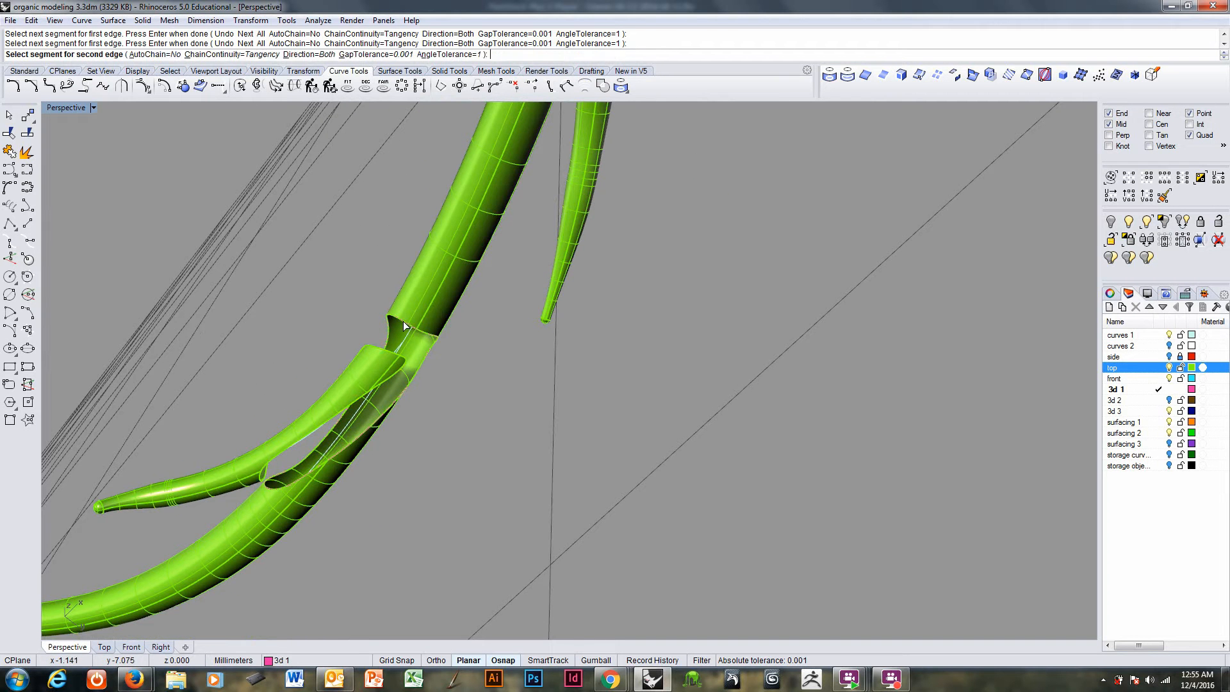
# - Choose the stem opening's edge segments as the second blend edge and accept the seam points
pyautogui.click(405, 327)
pyautogui.click(421, 331)
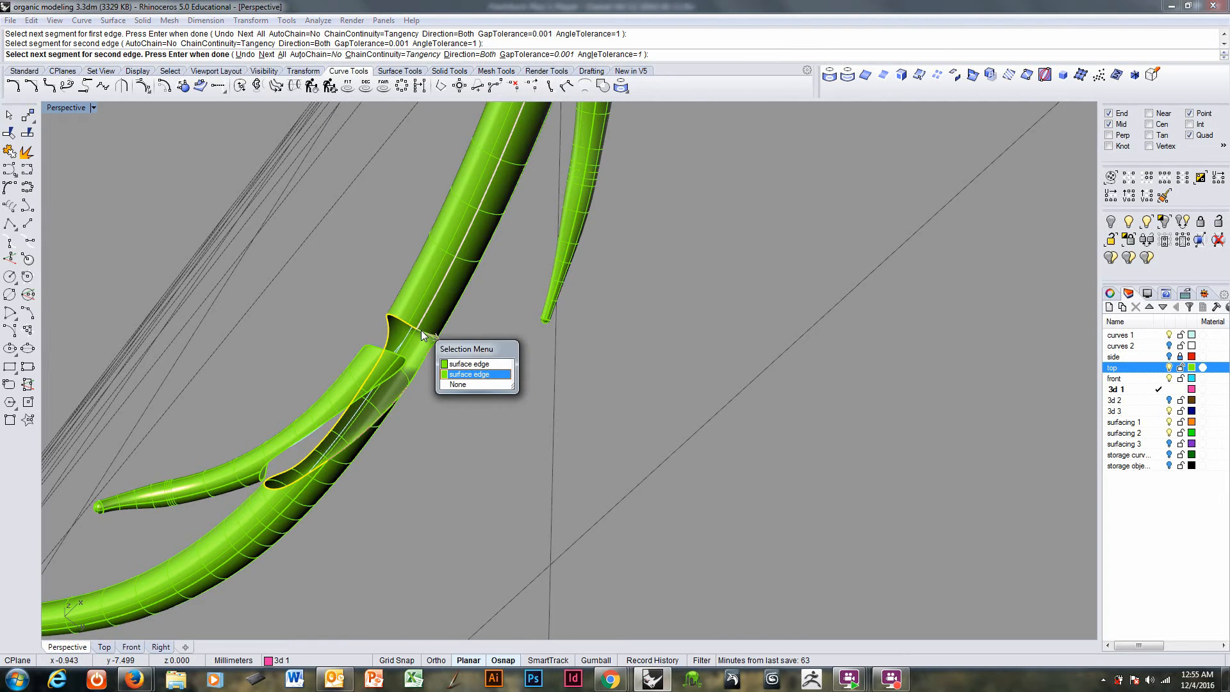
pyautogui.press('Return')
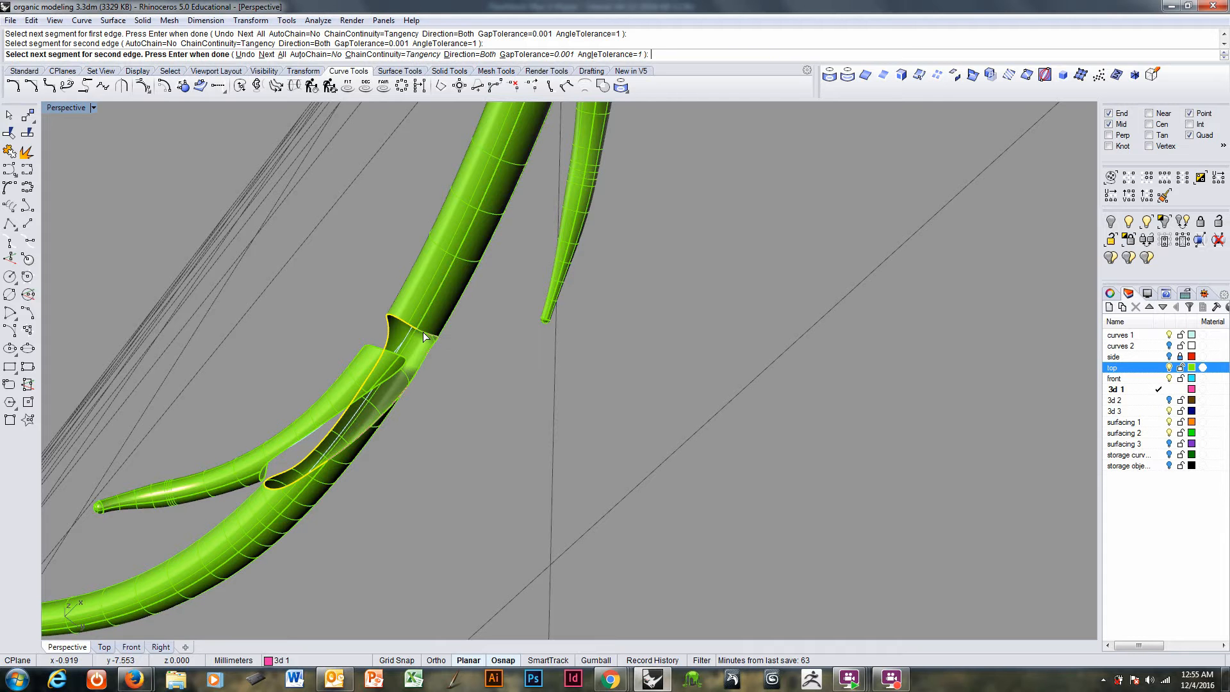
pyautogui.moveTo(433, 435); pyautogui.dragTo(529, 394, button='right')
pyautogui.click(352, 446)
pyautogui.press('Return')
pyautogui.press('Return')
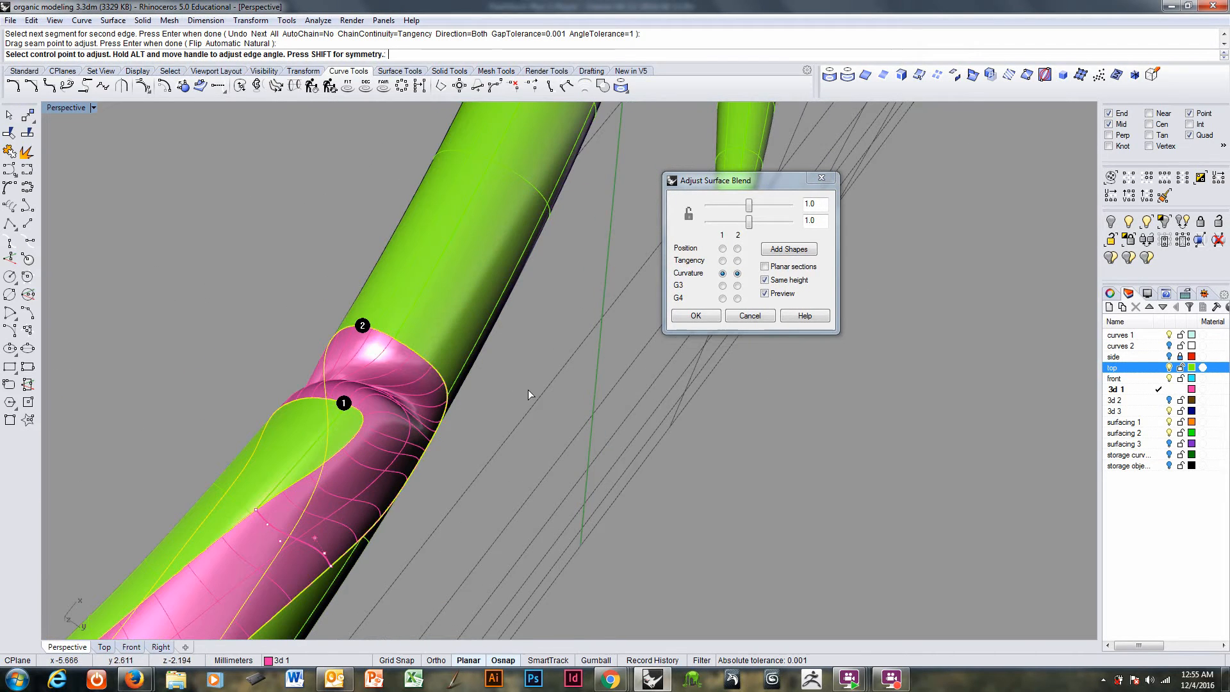
# - Lock the two bulge values together at 0.973 and add a cross-section shape between the rails near the branch opening's rounded tip
pyautogui.click(689, 217)
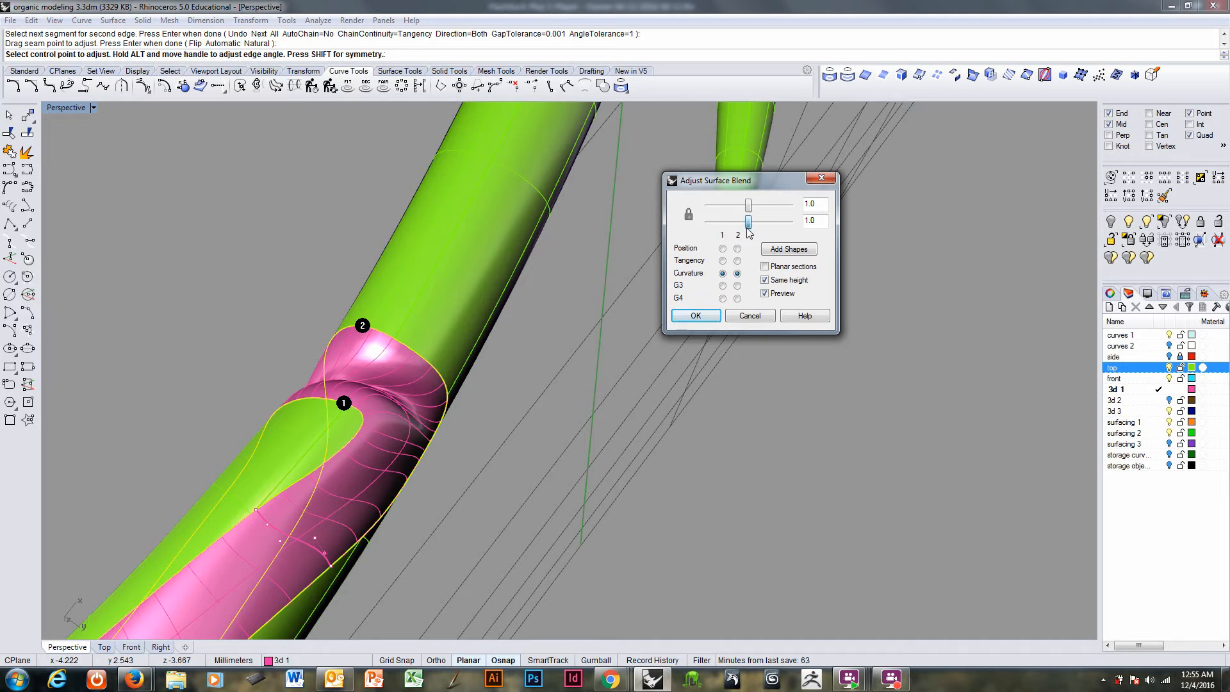
pyautogui.moveTo(747, 226); pyautogui.dragTo(750, 225)
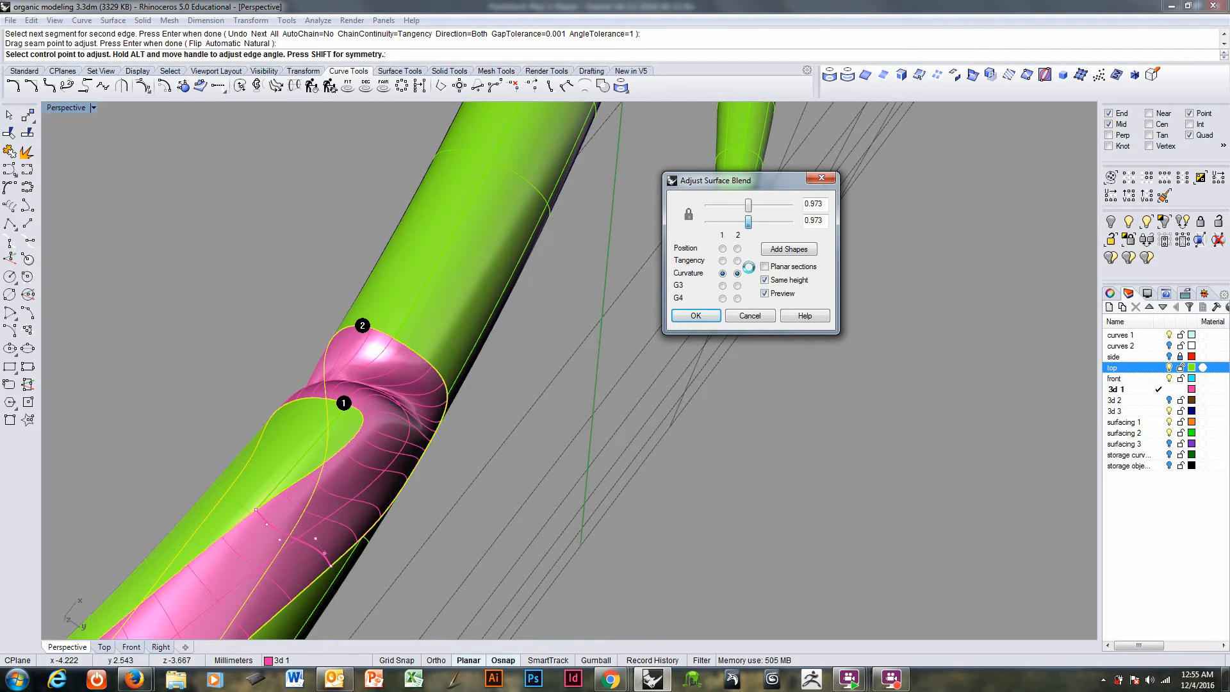
pyautogui.click(788, 249)
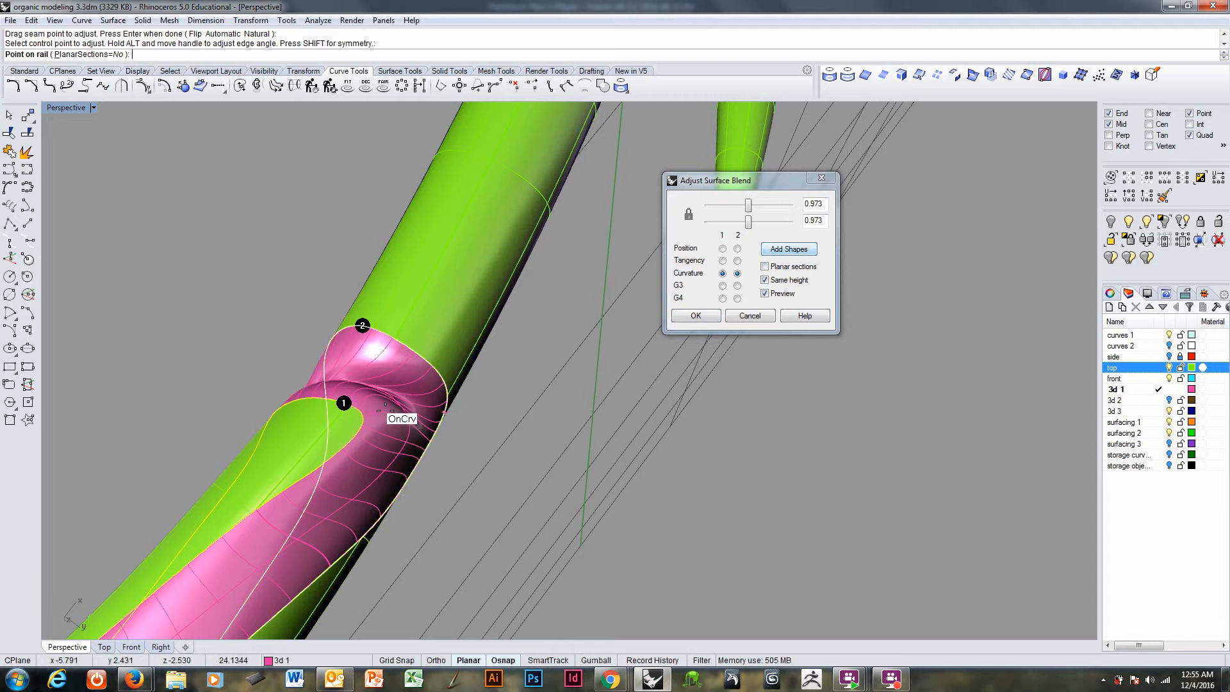
pyautogui.click(365, 417)
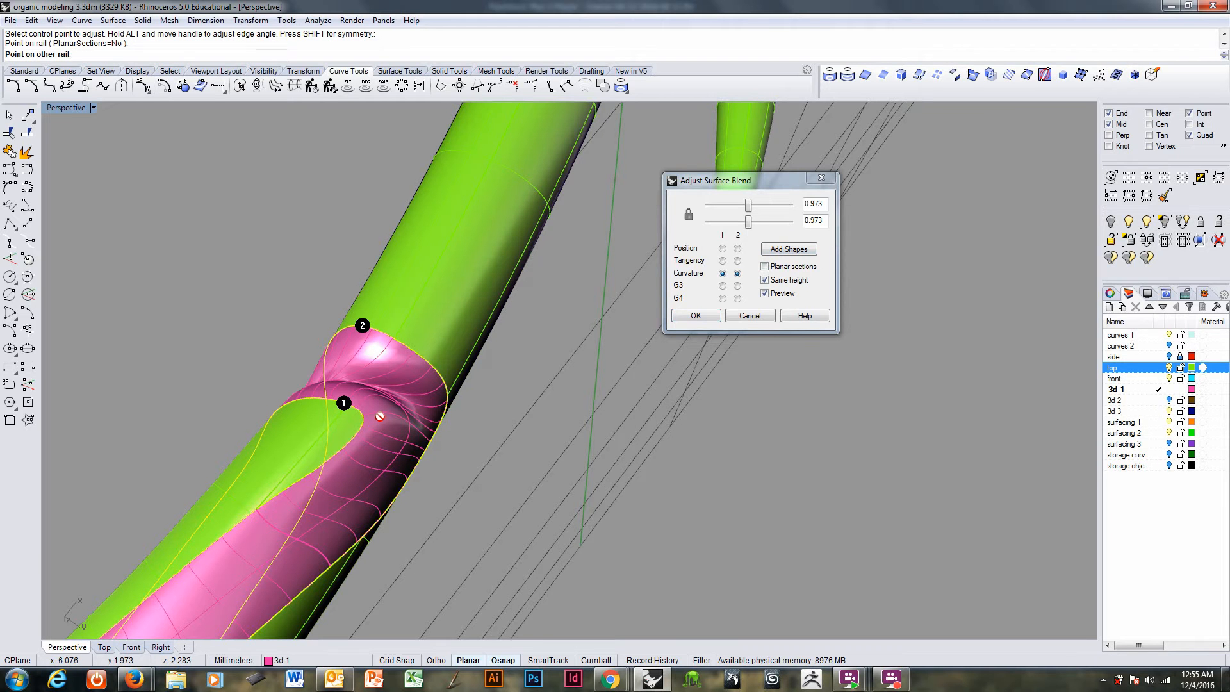
pyautogui.click(439, 398)
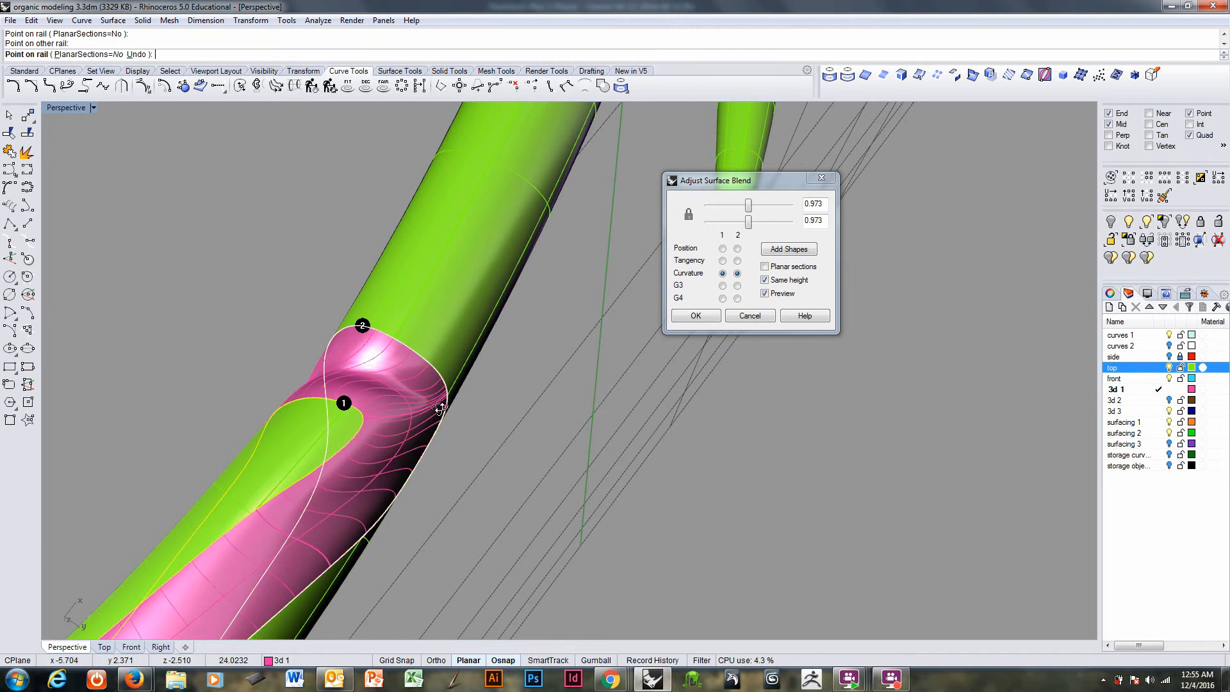
# - Add two more cross-section shapes between the branch and stem rails around the end of the opening
pyautogui.moveTo(441, 404)
pyautogui.mouseDown(button='right')
pyautogui.moveTo(447, 450)
pyautogui.moveTo(384, 442)
pyautogui.mouseUp(button='right')
pyautogui.click(328, 415)
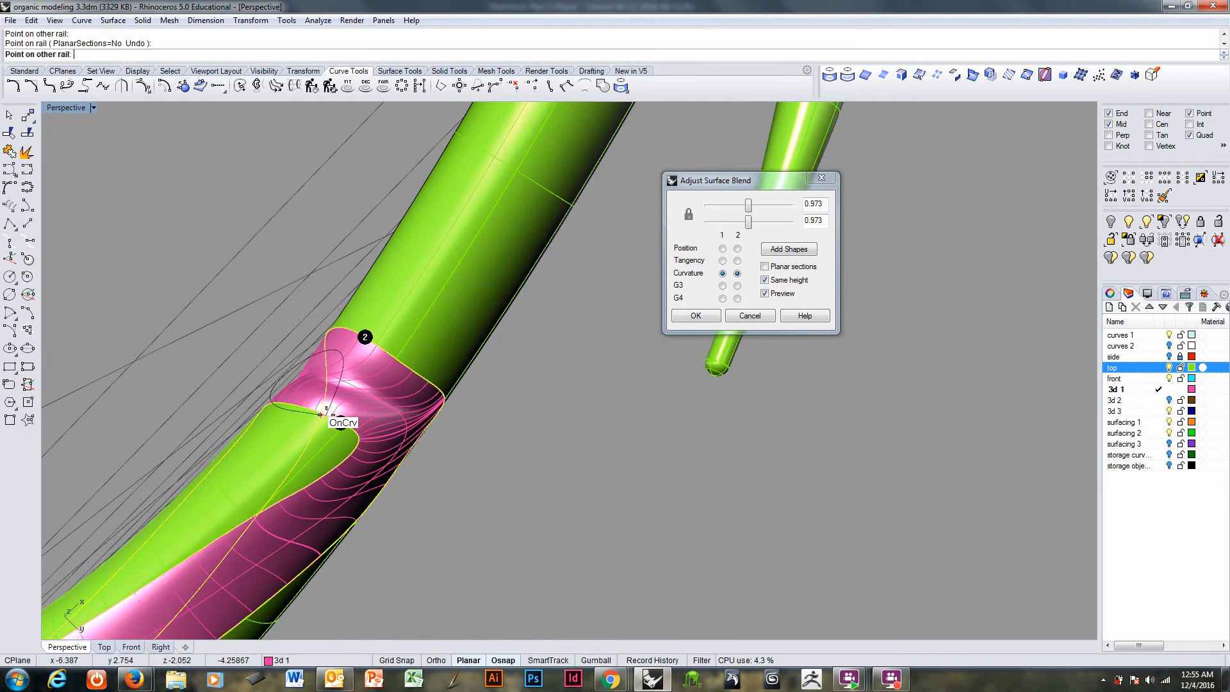
pyautogui.click(381, 349)
pyautogui.moveTo(384, 357); pyautogui.dragTo(371, 330, button='right')
pyautogui.click(367, 332)
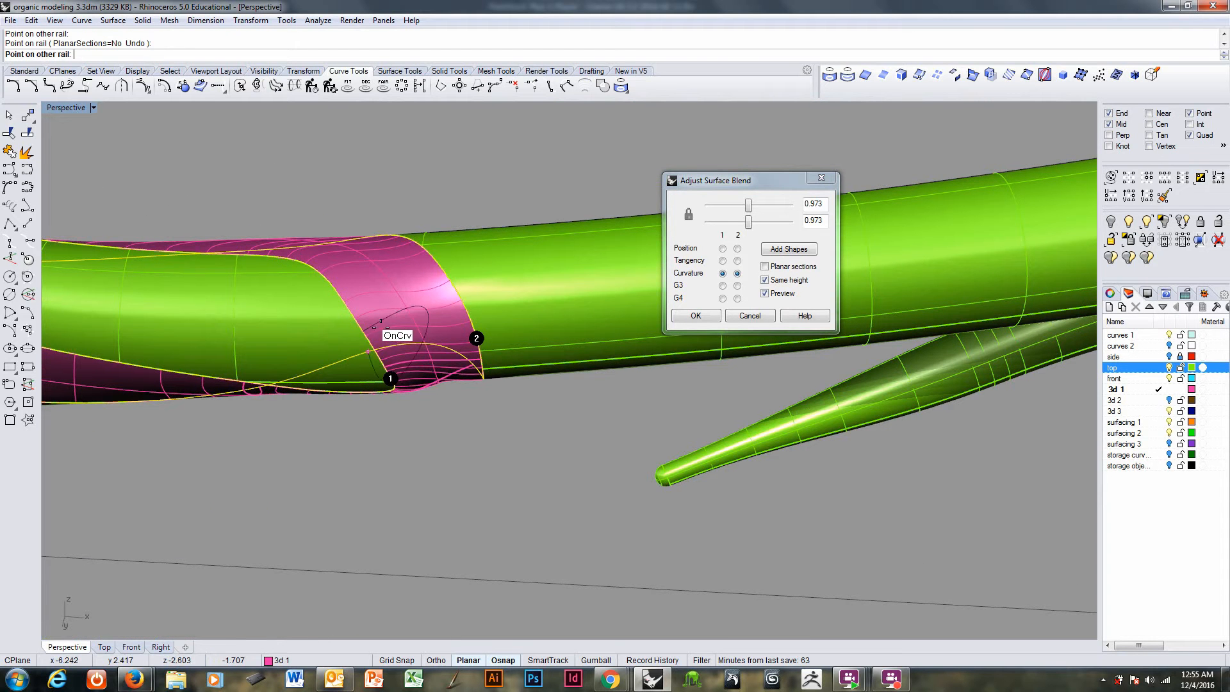
pyautogui.click(452, 298)
# - Add two cross-section shapes between the rails on the opposite side, one near the tip's curve and one farther along the branch
pyautogui.moveTo(449, 301); pyautogui.dragTo(459, 453, button='right')
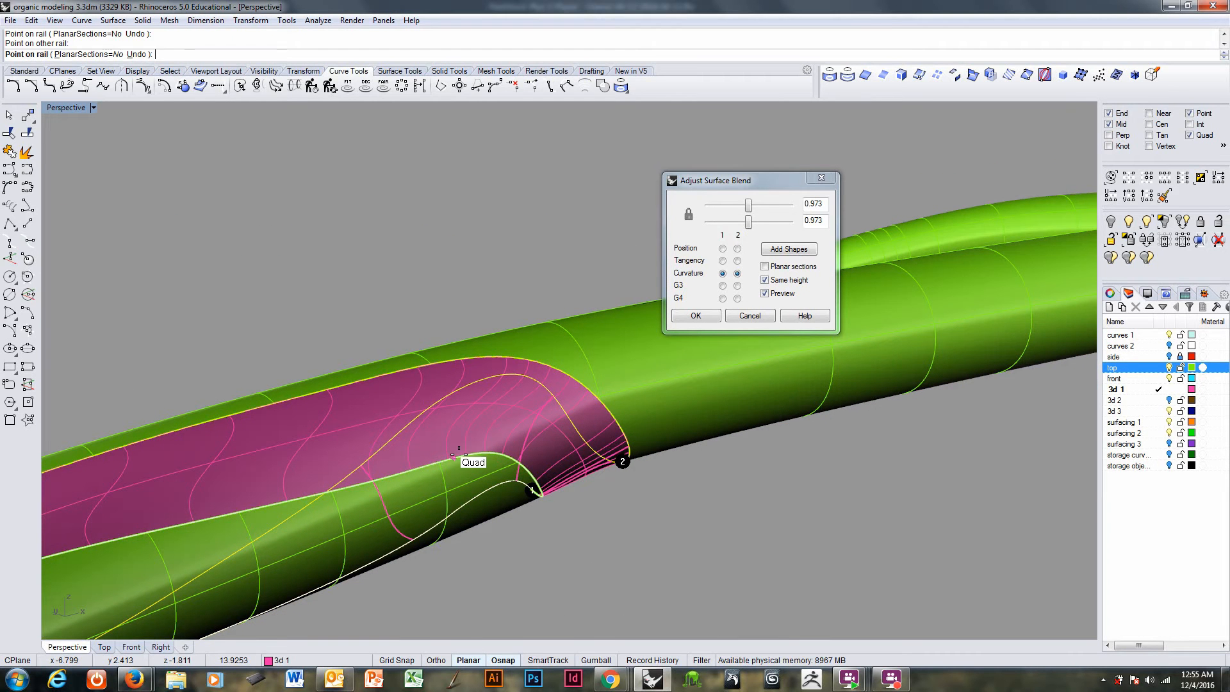
pyautogui.click(458, 455)
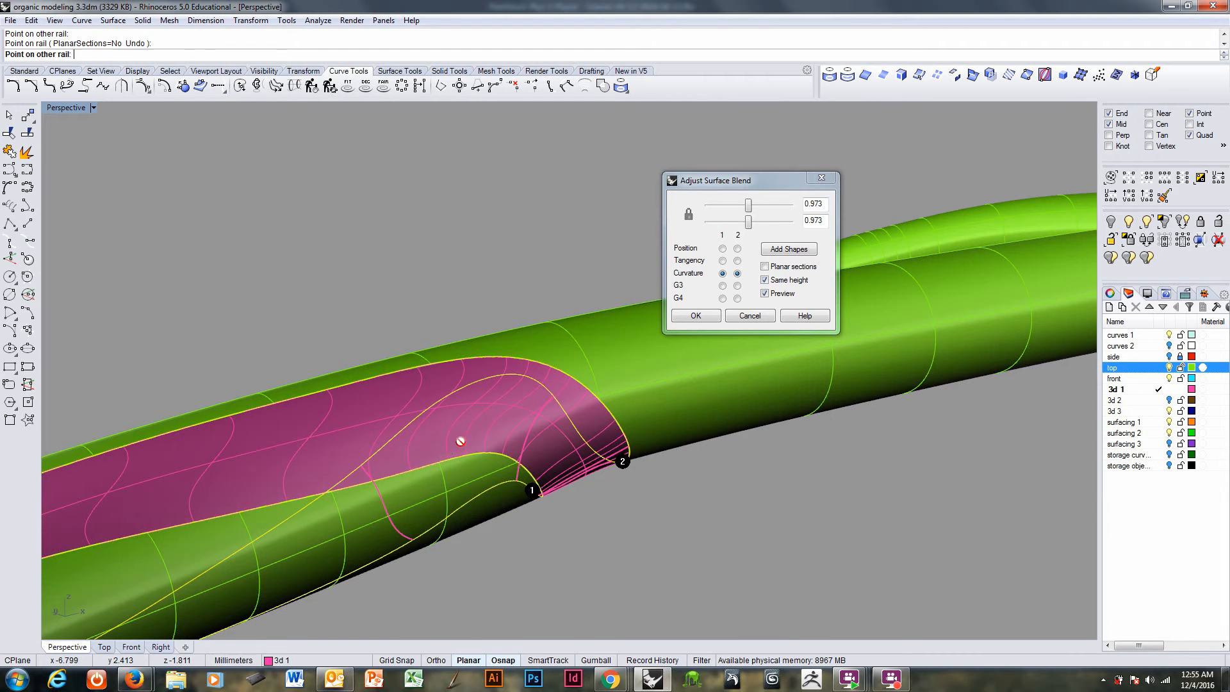
pyautogui.click(463, 353)
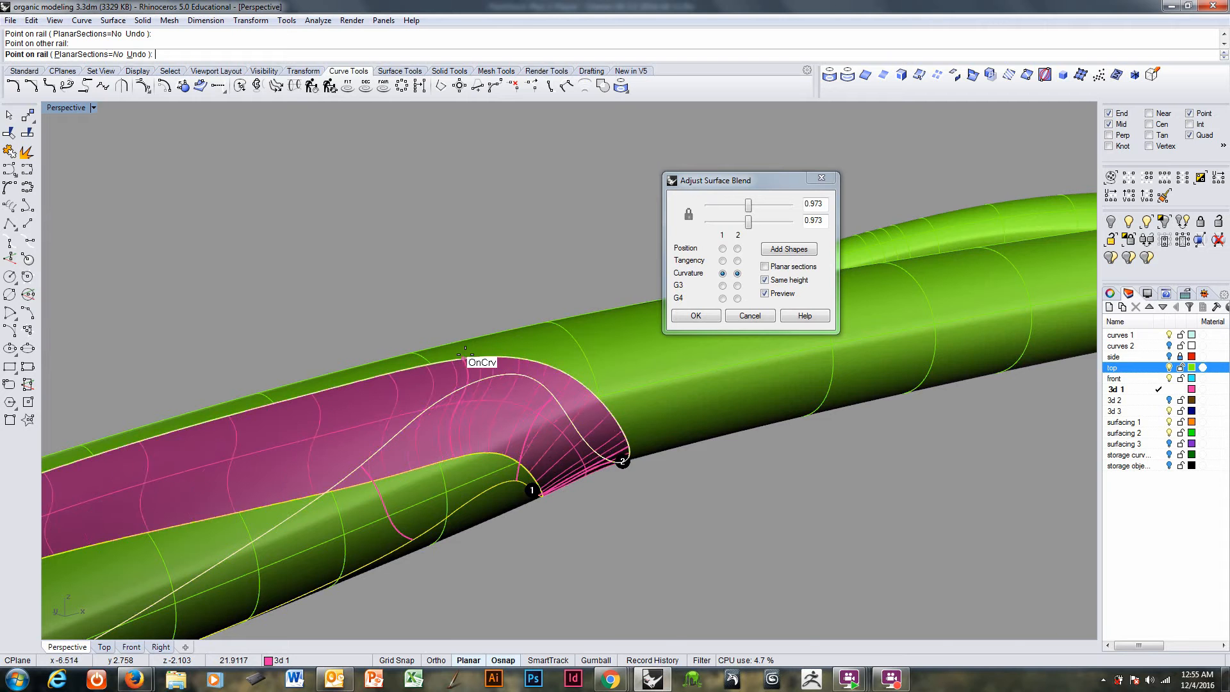
pyautogui.scroll(-7, 465, 354)
pyautogui.click(351, 419)
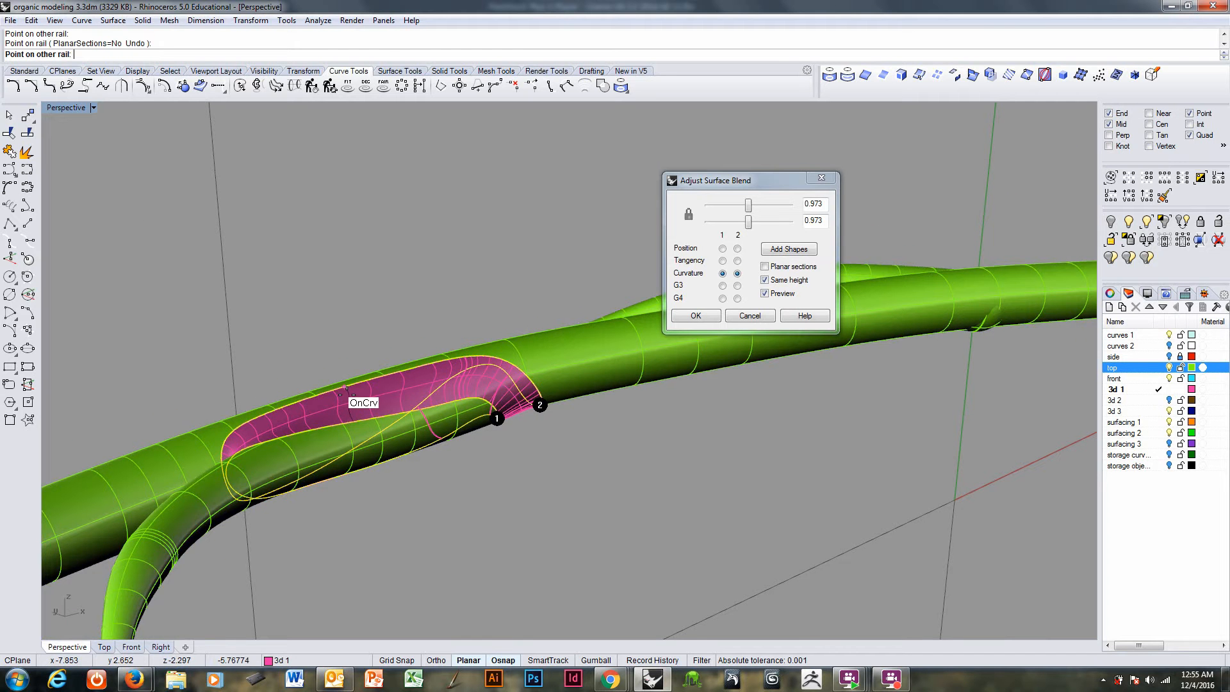
pyautogui.click(346, 388)
pyautogui.press('Return')
pyautogui.moveTo(349, 401); pyautogui.dragTo(362, 481, button='right')
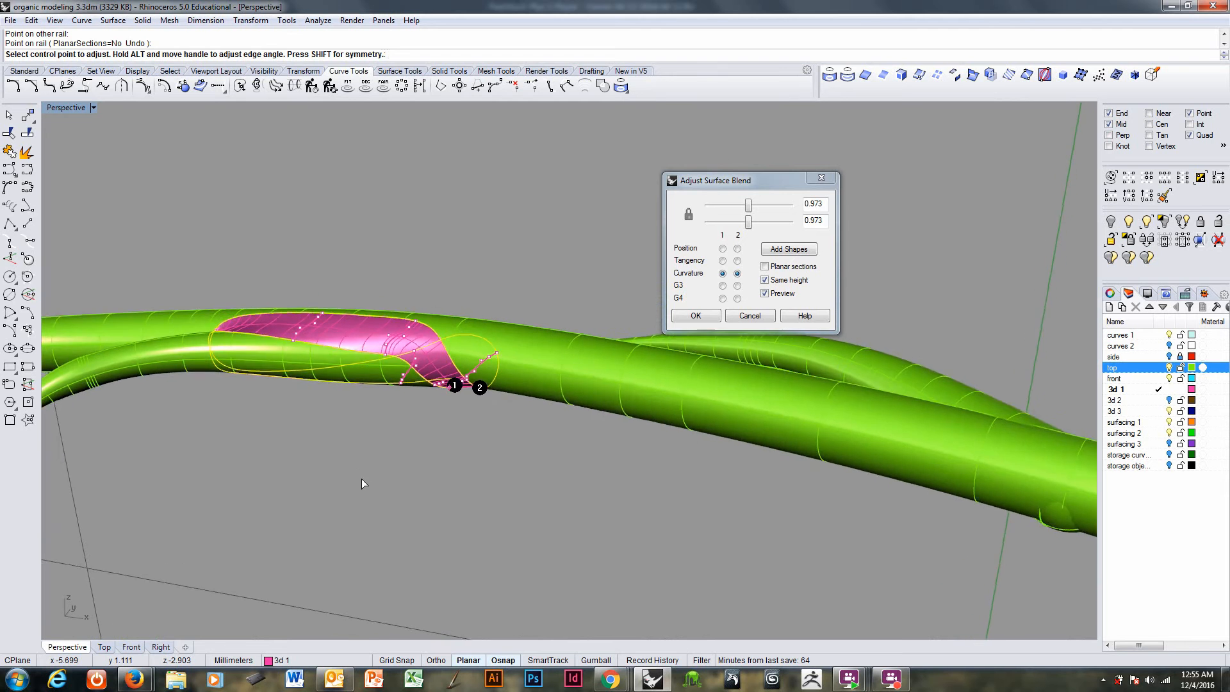
pyautogui.scroll(6, 428, 308)
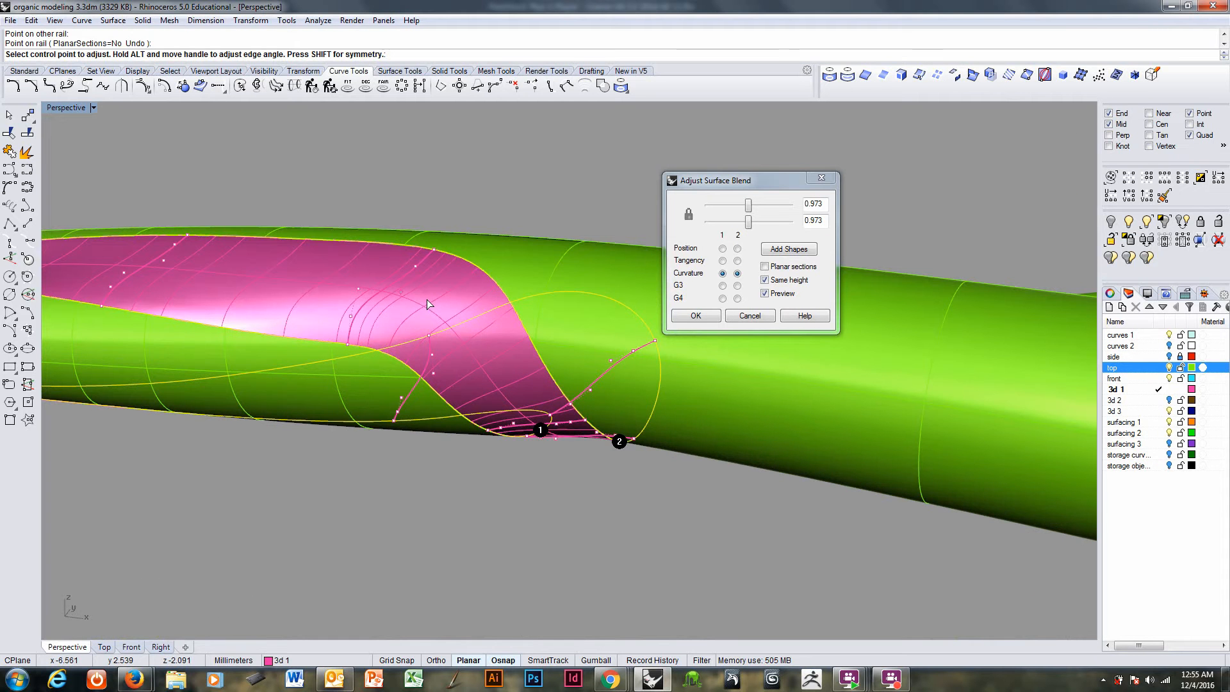
# - Pull in the blend handles at both ends of the cross-section on the underside of the branch opening's tip
pyautogui.moveTo(549, 487); pyautogui.dragTo(572, 313, button='right')
pyautogui.moveTo(604, 460); pyautogui.dragTo(602, 423, button='right')
pyautogui.scroll(3, 605, 421)
pyautogui.scroll(2, 605, 421)
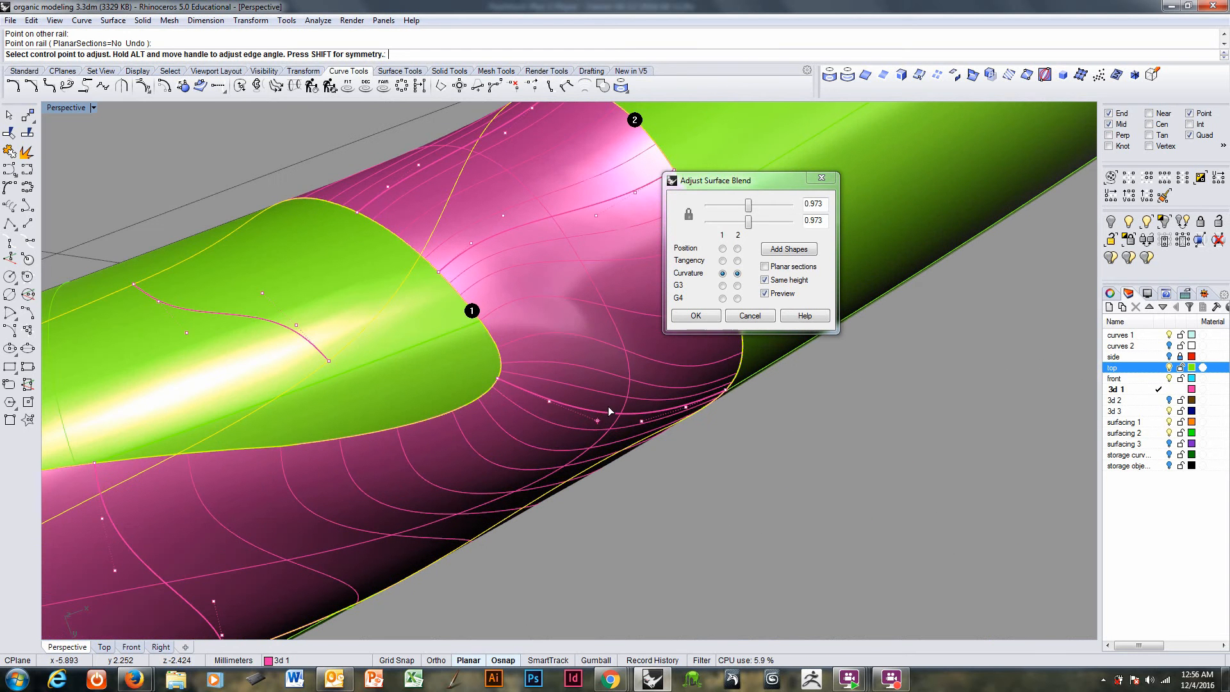
pyautogui.click(549, 402)
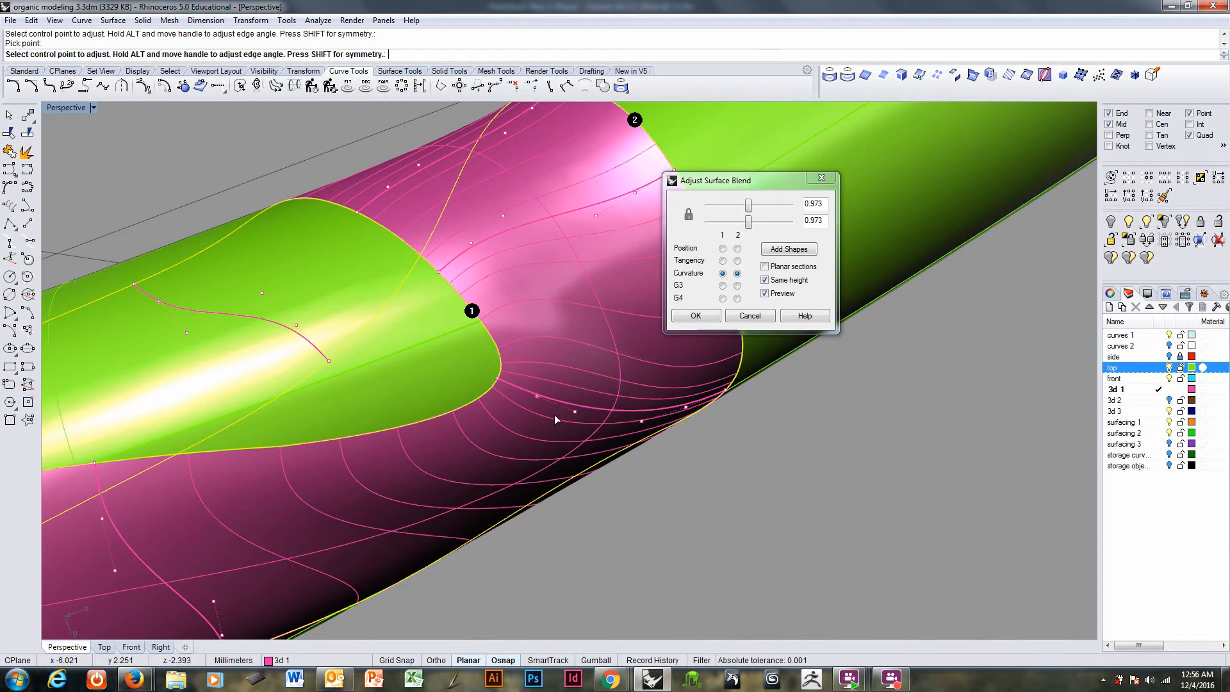
pyautogui.click(576, 412)
pyautogui.click(689, 409)
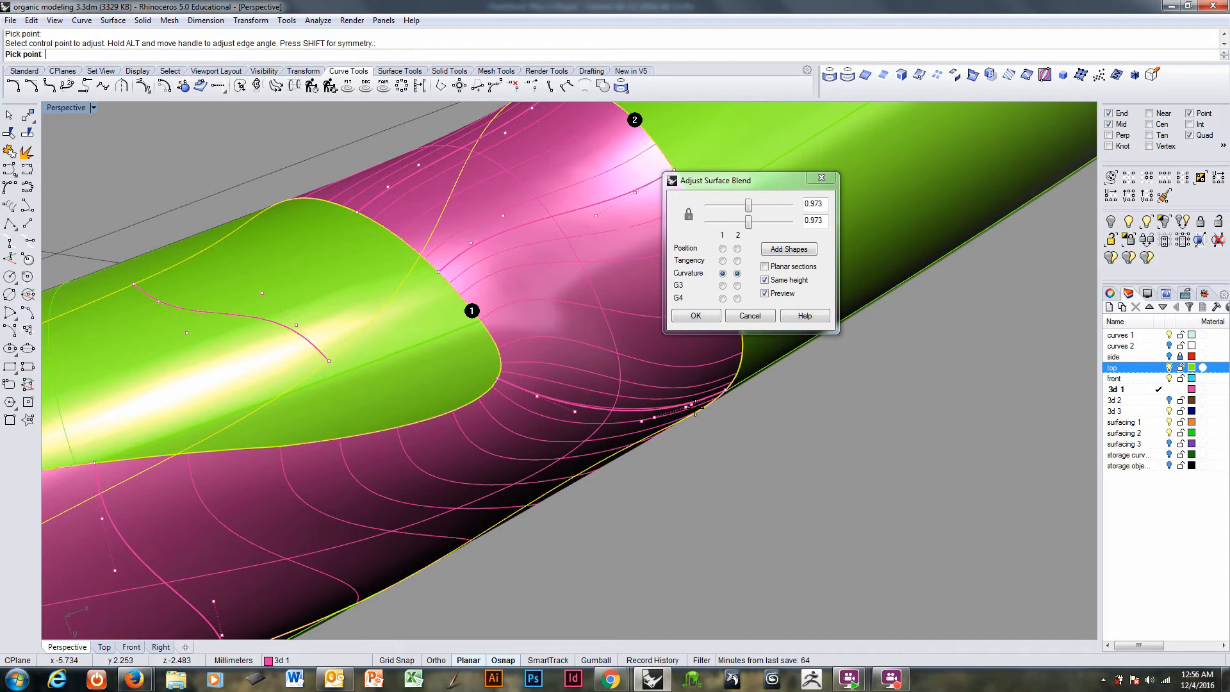
pyautogui.click(695, 408)
# - Reshape the next cross-section beside the tip by adjusting its handles at the branch edge and at the stem edge
pyautogui.moveTo(695, 410); pyautogui.dragTo(650, 514, button='right')
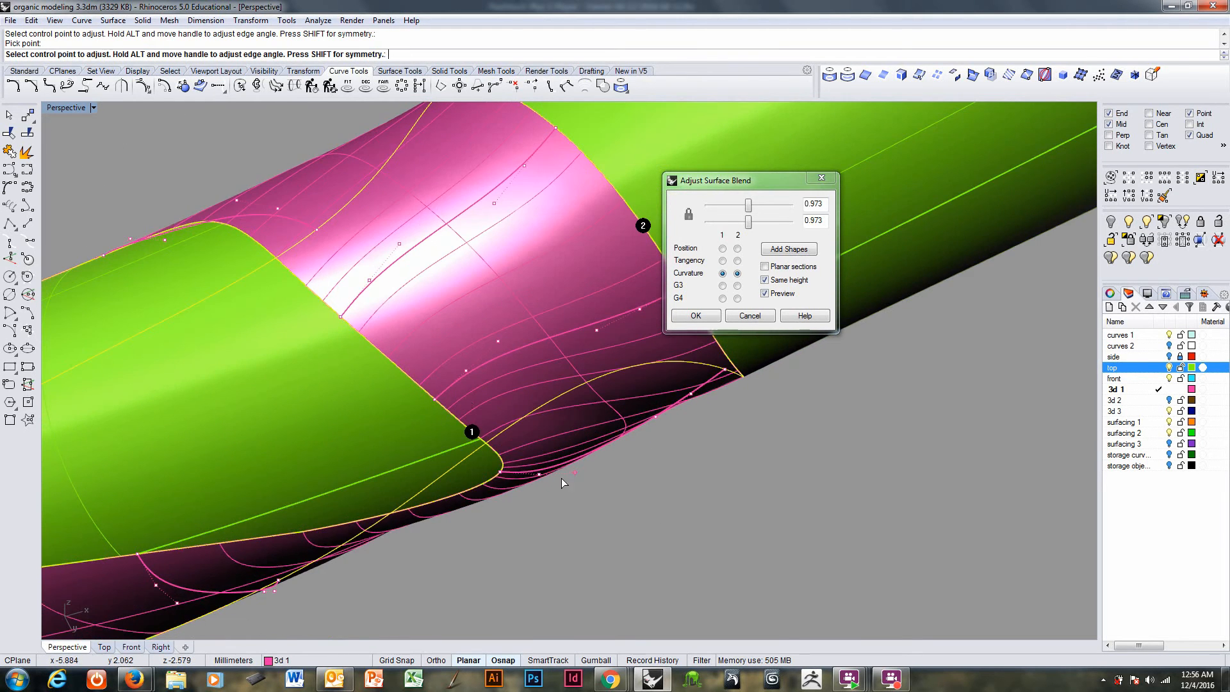
pyautogui.click(468, 371)
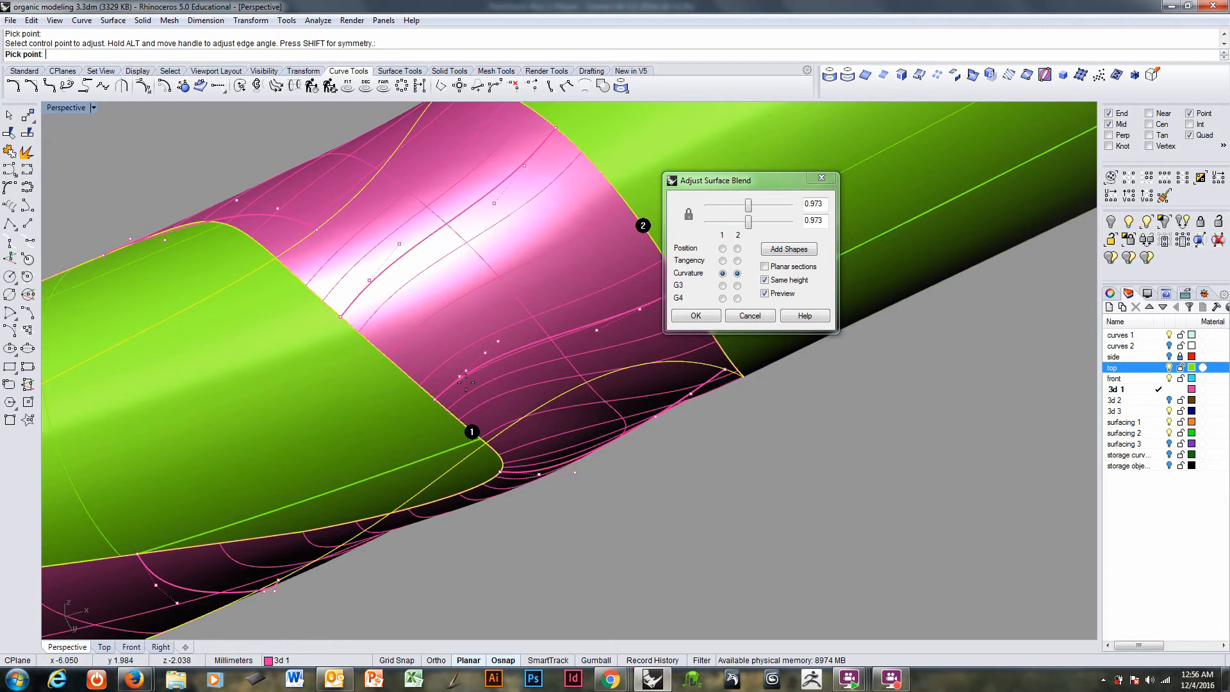
pyautogui.click(467, 384)
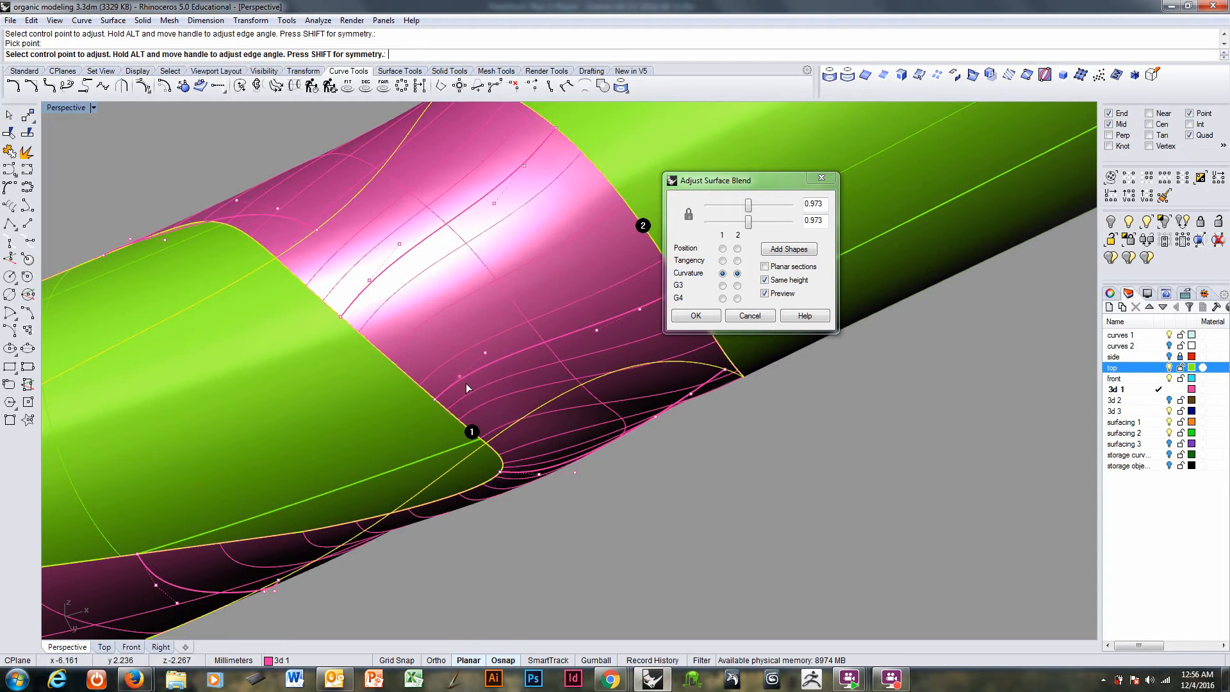
pyautogui.click(640, 311)
pyautogui.click(614, 322)
pyautogui.click(613, 324)
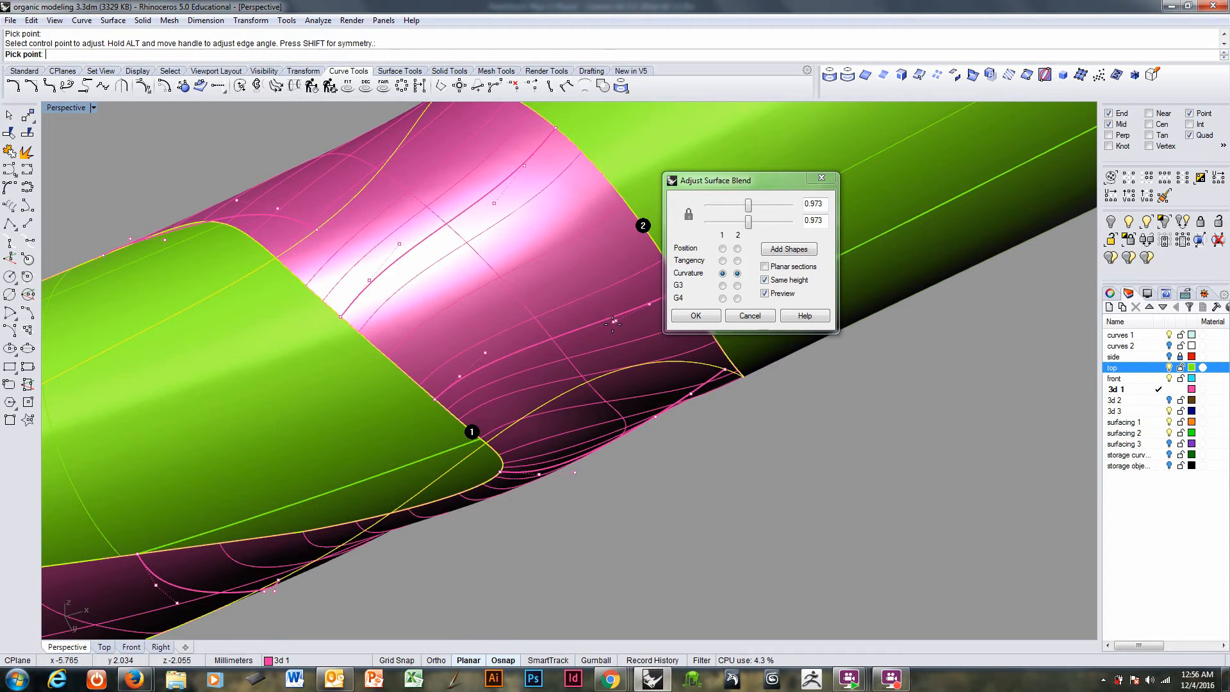
pyautogui.click(593, 331)
pyautogui.moveTo(598, 341); pyautogui.dragTo(530, 448, button='right')
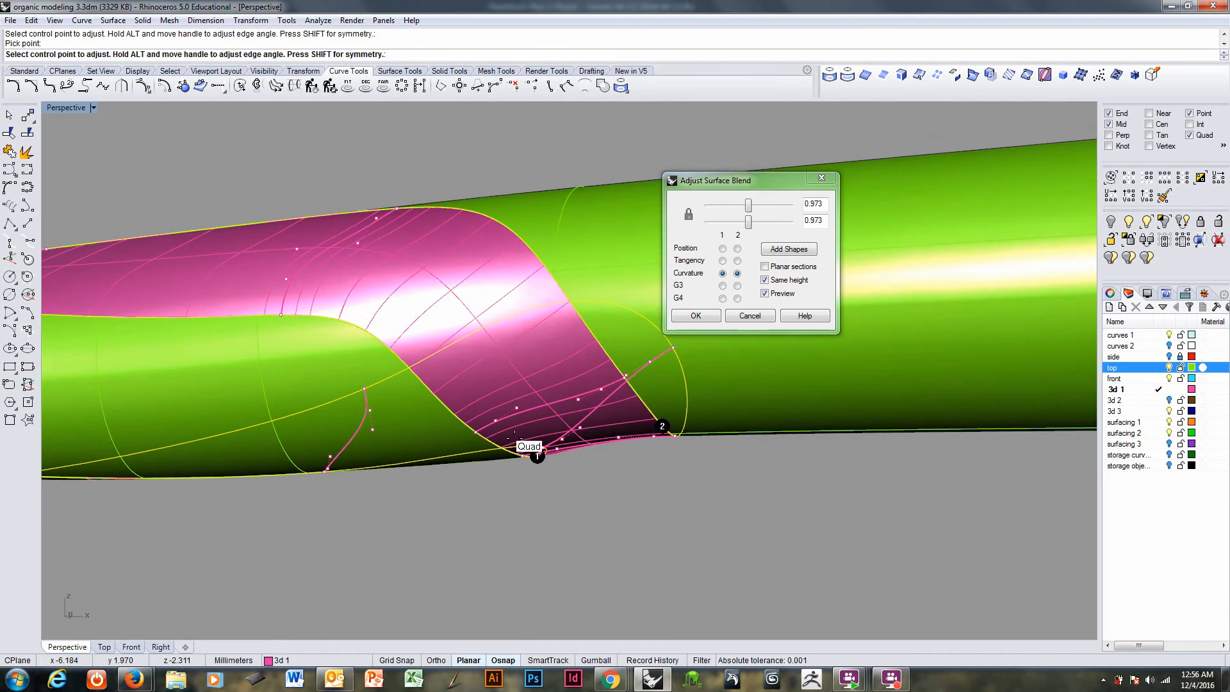
pyautogui.scroll(4, 525, 407)
pyautogui.click(485, 421)
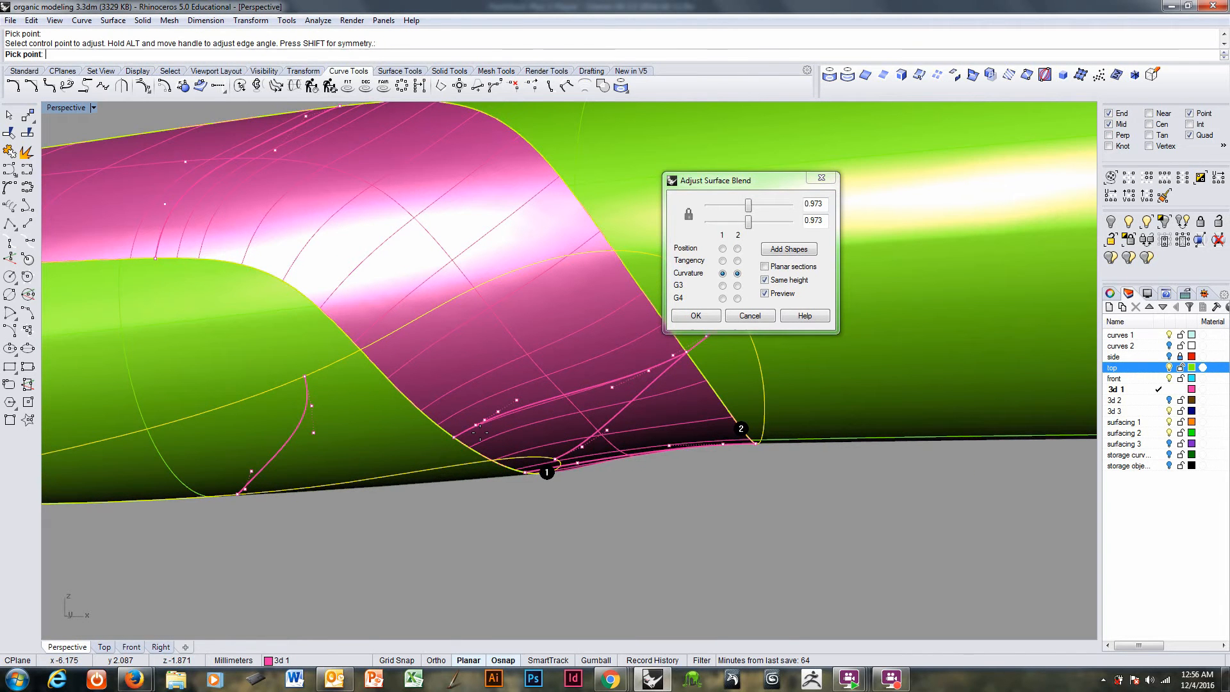
pyautogui.click(481, 433)
# - Shorten the stem-side handle of the cross-section farther along the branch and accept the surface blend
pyautogui.keyDown('shift'); pyautogui.moveTo(410, 292); pyautogui.dragTo(454, 389, button='right'); pyautogui.keyUp('shift')
pyautogui.scroll(-11, 454, 390)
pyautogui.moveTo(412, 489); pyautogui.dragTo(460, 380, button='right')
pyautogui.scroll(7, 473, 423)
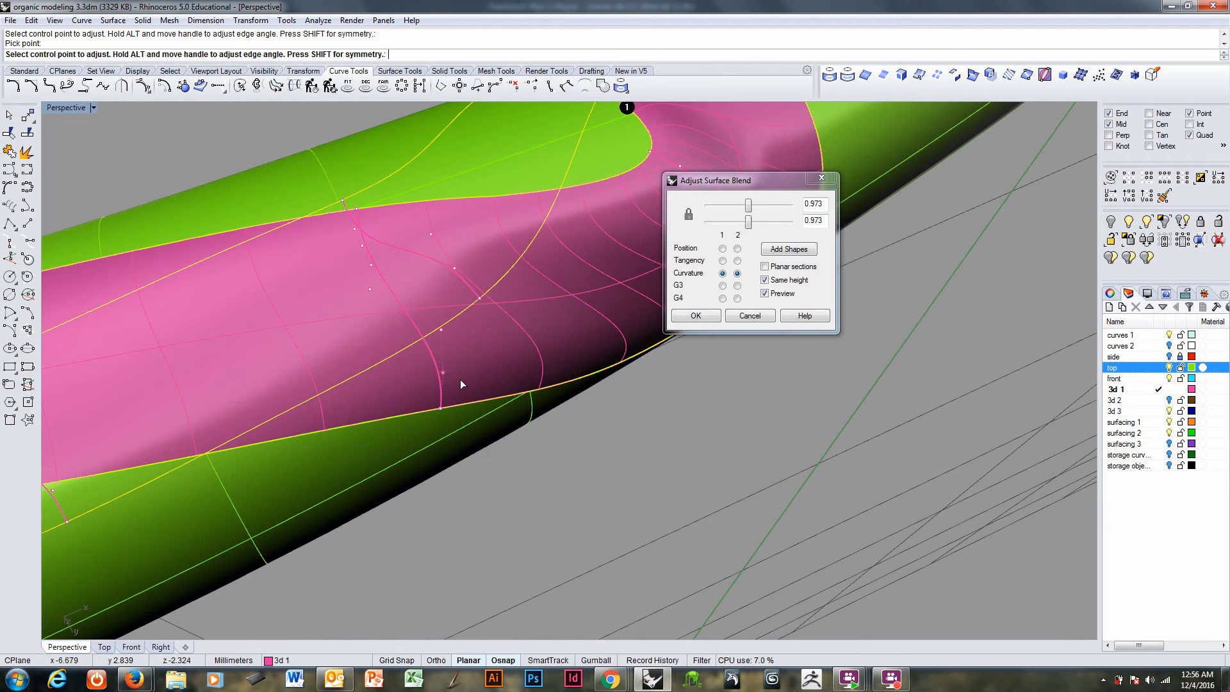
pyautogui.moveTo(446, 376); pyautogui.dragTo(446, 383)
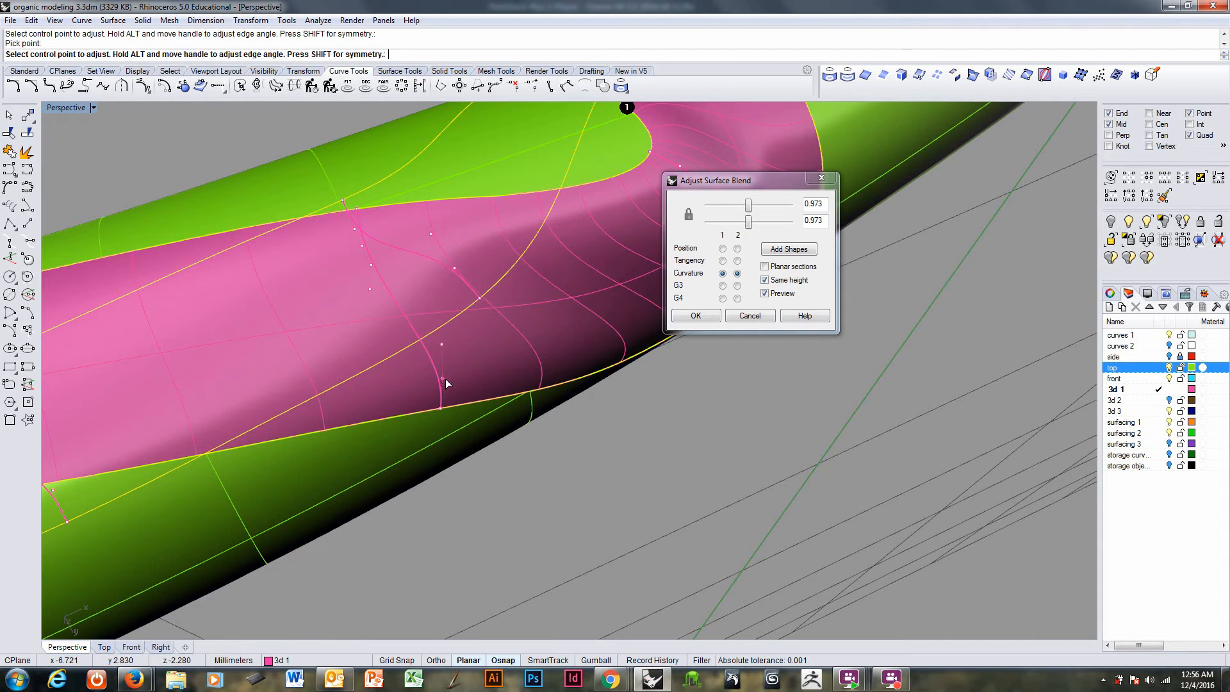
pyautogui.moveTo(363, 250); pyautogui.dragTo(465, 385, button='right')
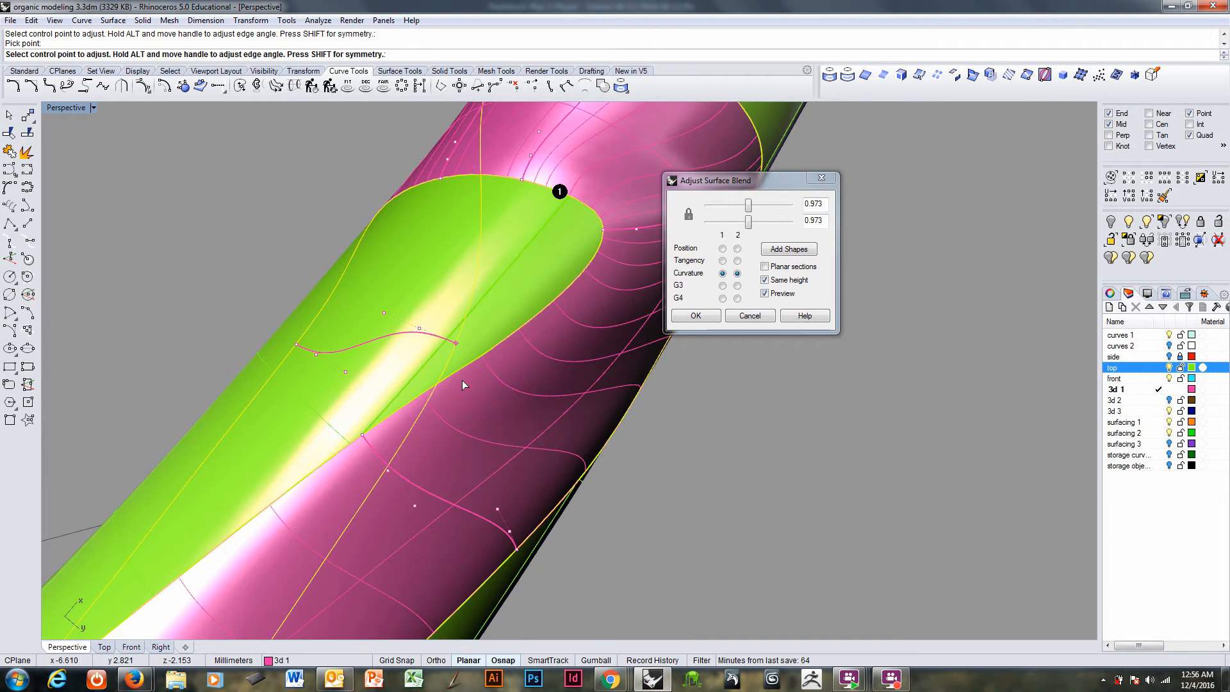
pyautogui.click(694, 318)
# - Show the side layer briefly, hide it again, and inspect the finished blend around the branch tip for uneven areas
pyautogui.moveTo(685, 321); pyautogui.dragTo(1065, 475, button='right')
pyautogui.click(1170, 356)
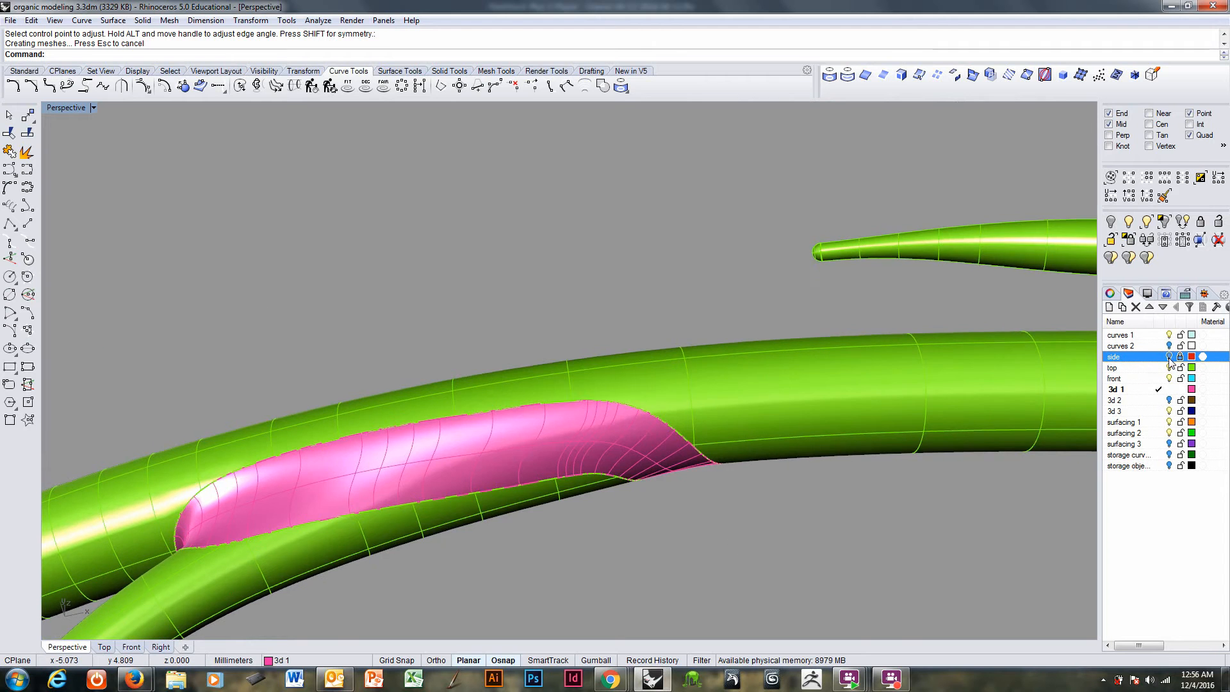
pyautogui.moveTo(831, 472); pyautogui.dragTo(728, 553, button='right')
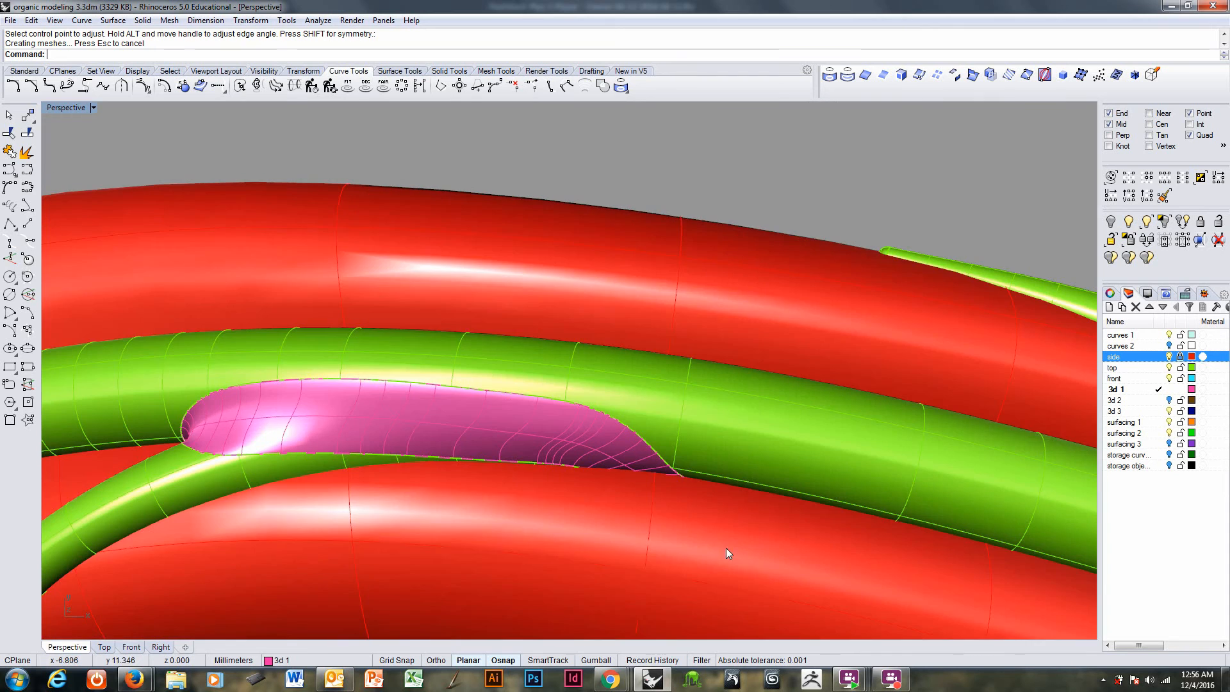
pyautogui.click(1170, 357)
pyautogui.moveTo(667, 506); pyautogui.dragTo(617, 370, button='right')
pyautogui.scroll(4, 602, 355)
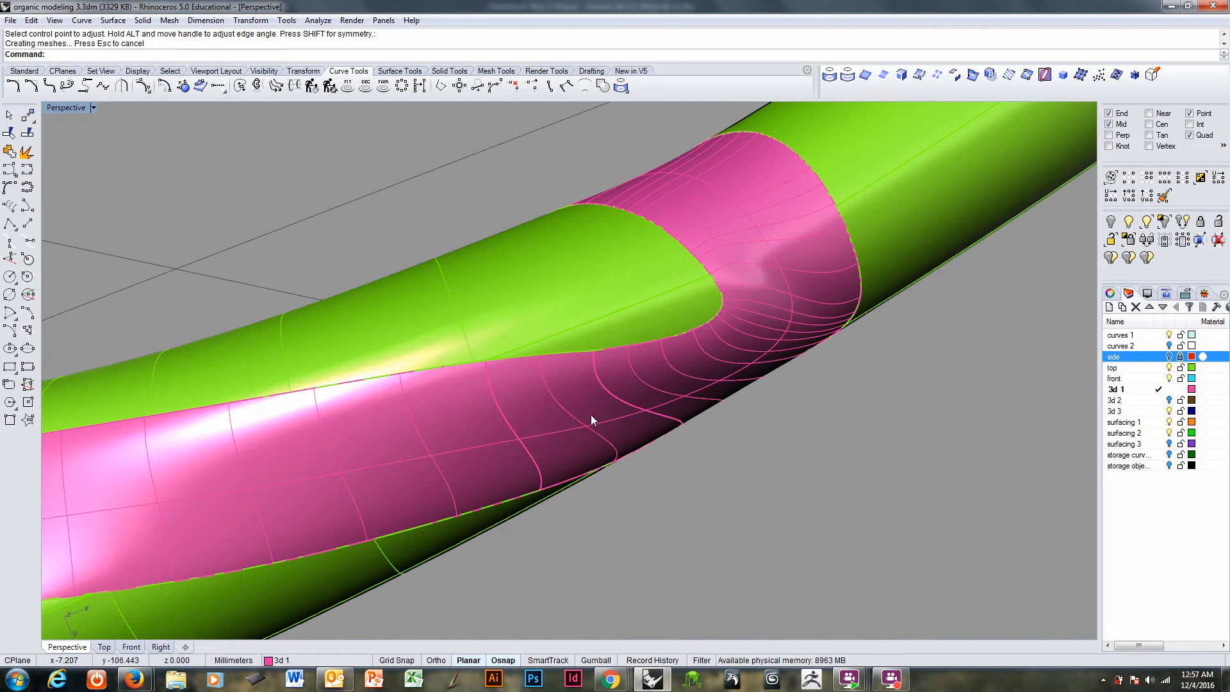
pyautogui.moveTo(611, 453); pyautogui.dragTo(654, 404, button='right')
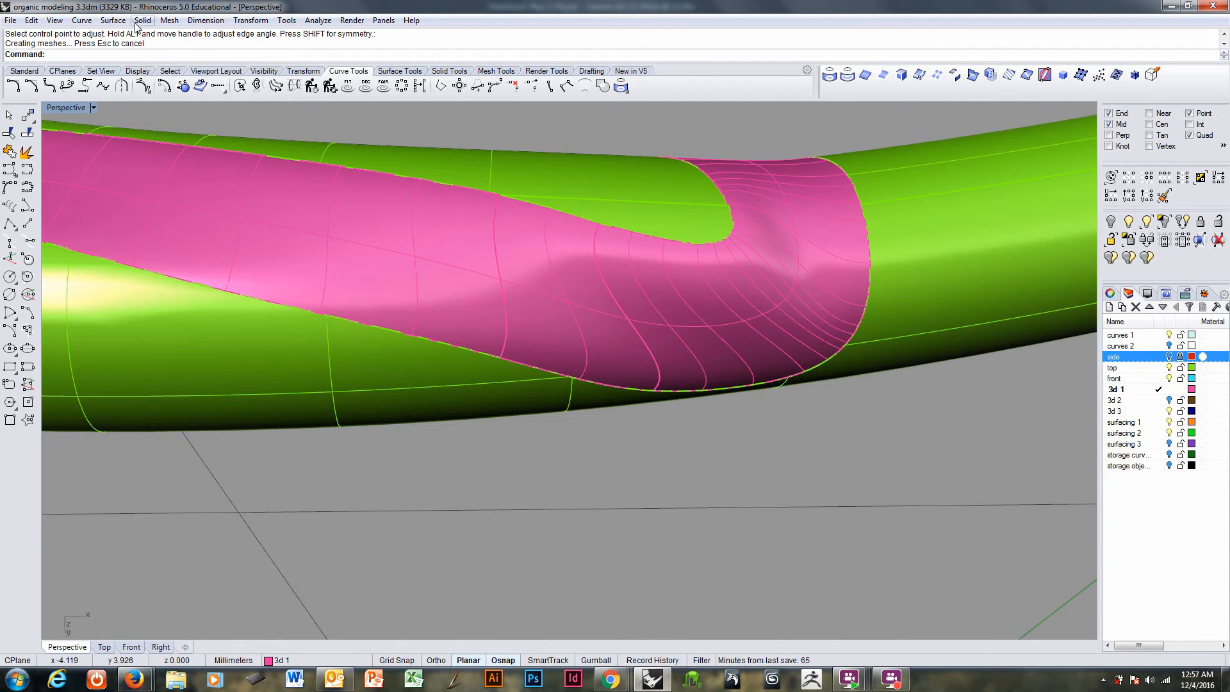
# - Make front the current layer
pyautogui.click(87, 21)
pyautogui.click(345, 9)
pyautogui.click(1161, 378)
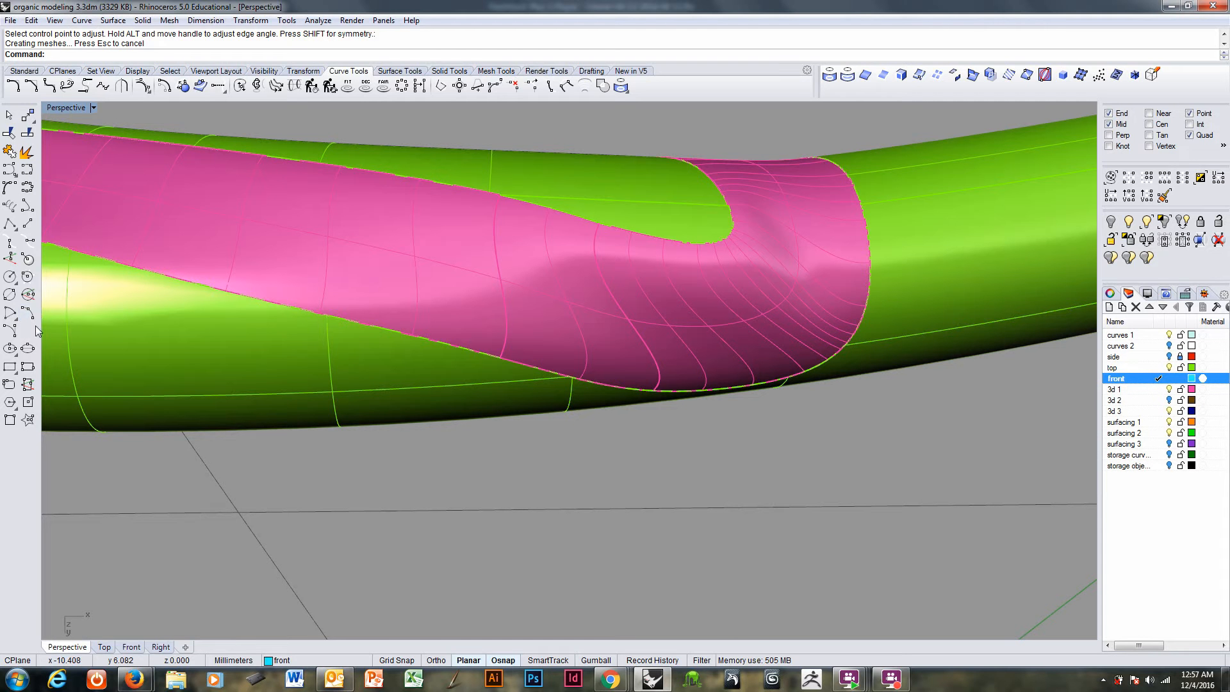
pyautogui.click(30, 226)
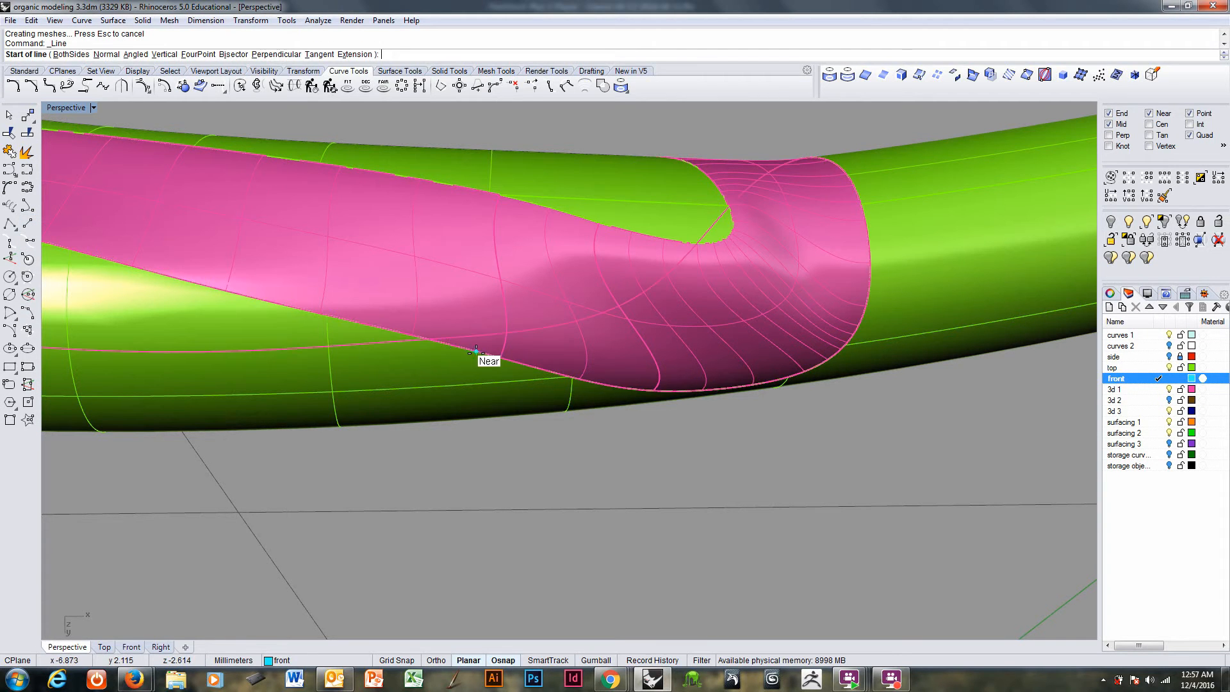
pyautogui.moveTo(481, 360); pyautogui.dragTo(433, 410, button='right')
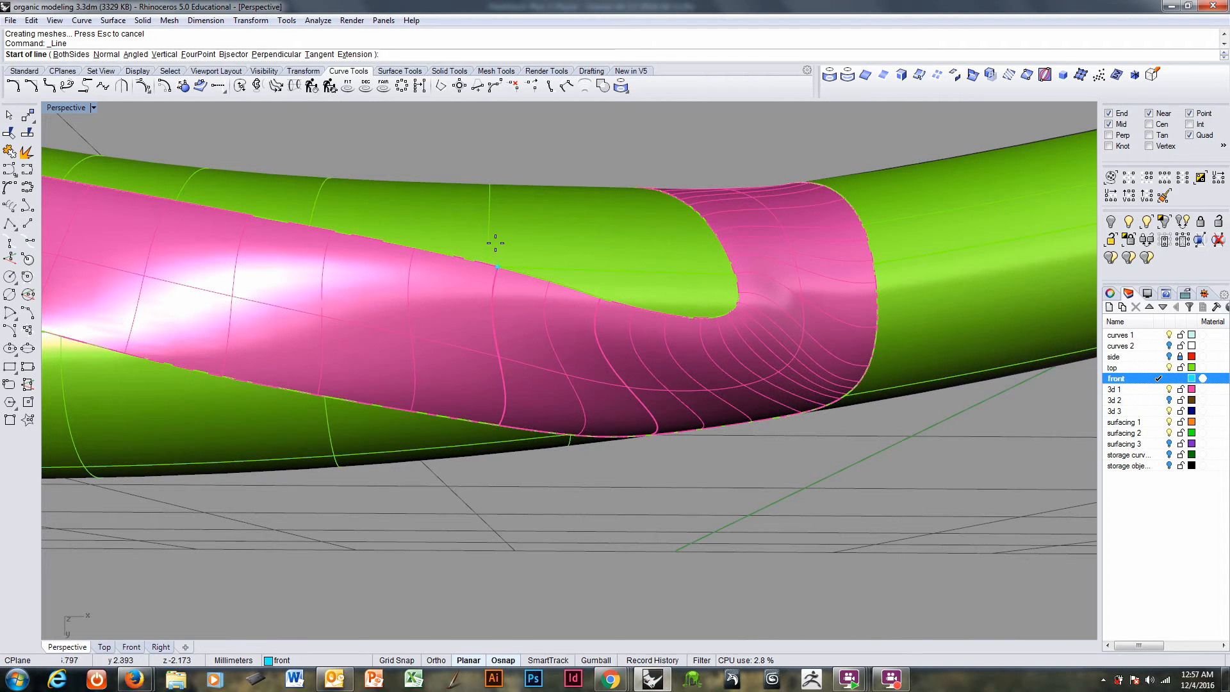
pyautogui.moveTo(507, 426); pyautogui.dragTo(527, 401, button='right')
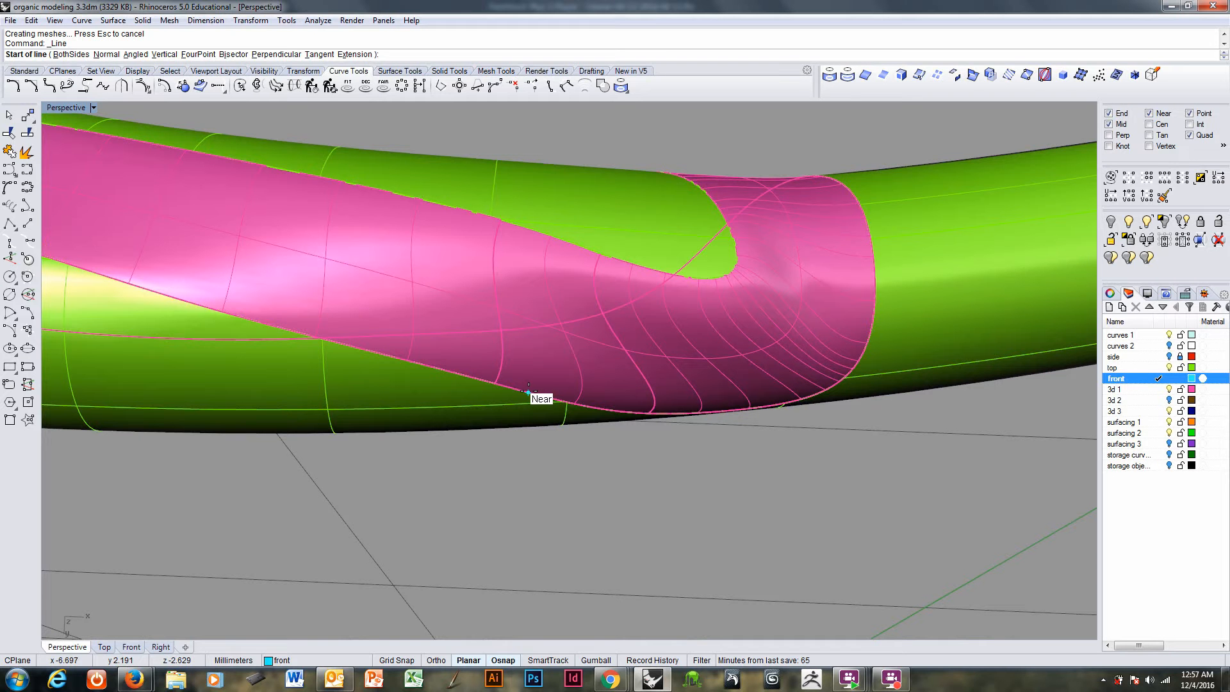
pyautogui.click(528, 391)
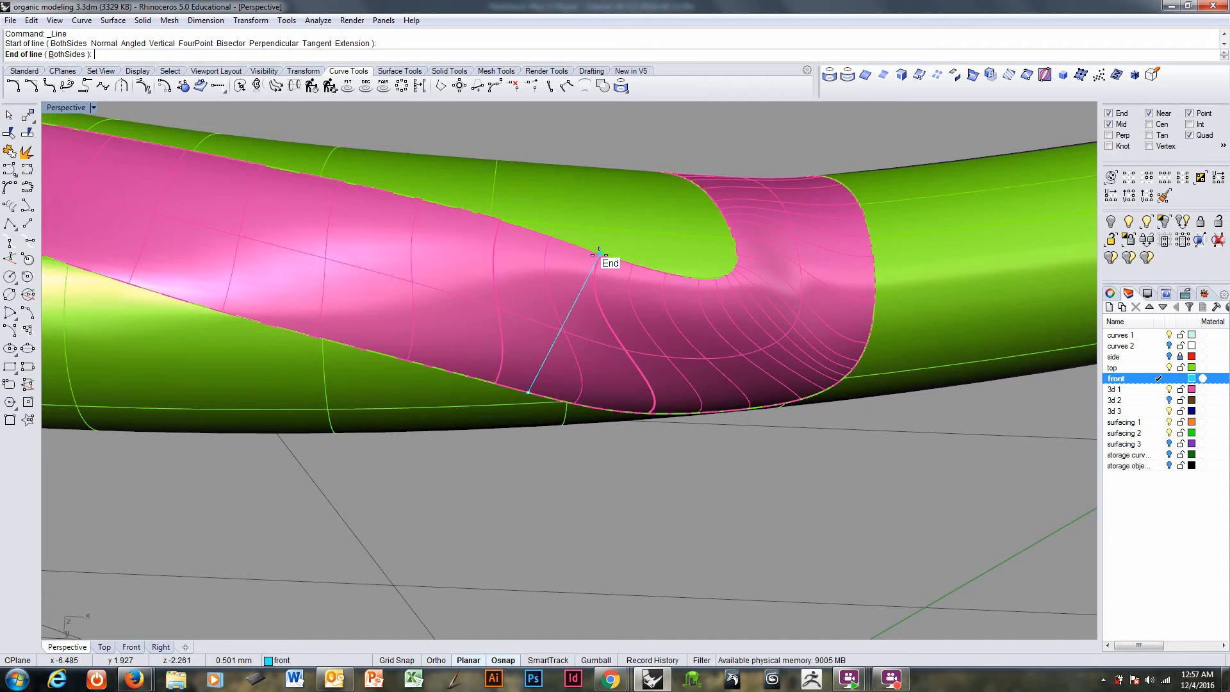
pyautogui.moveTo(600, 255); pyautogui.dragTo(630, 263, button='right')
pyautogui.press('Escape')
# - Draw a line about 0.5 mm long across the blend, from the seam end on the branch opening's edge to the stem opening's edge
pyautogui.rightClick(630, 264)
pyautogui.click(598, 245)
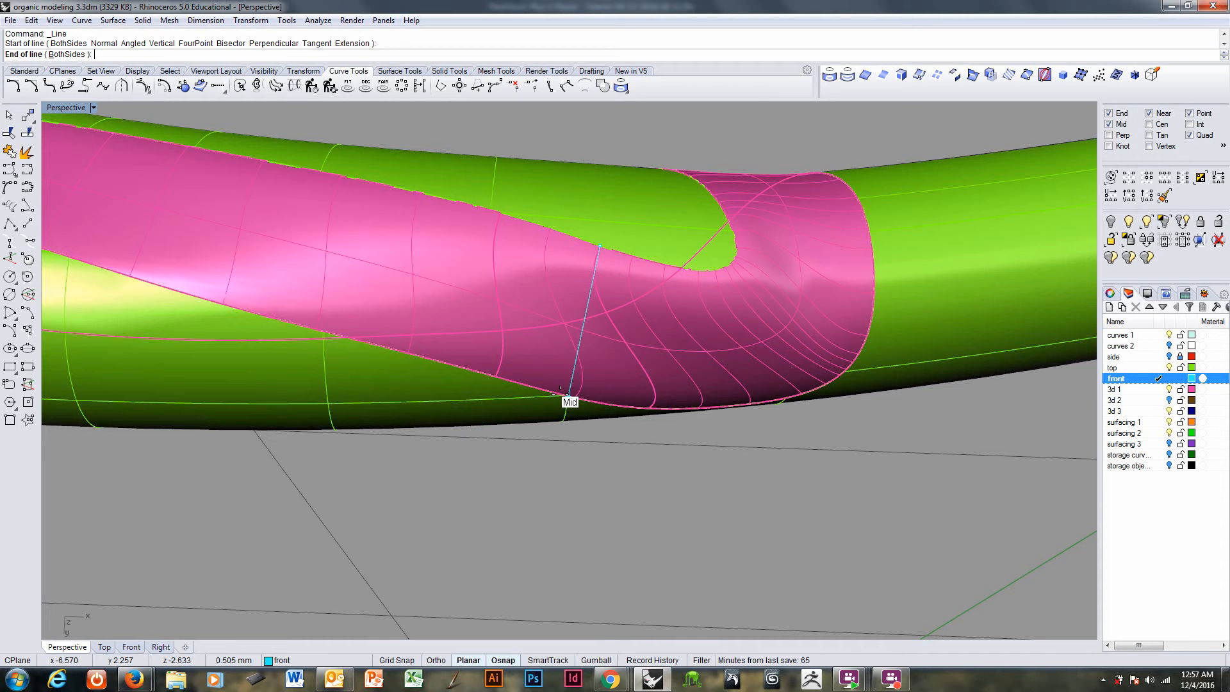
pyautogui.press('Escape')
pyautogui.moveTo(579, 394); pyautogui.dragTo(572, 398, button='right')
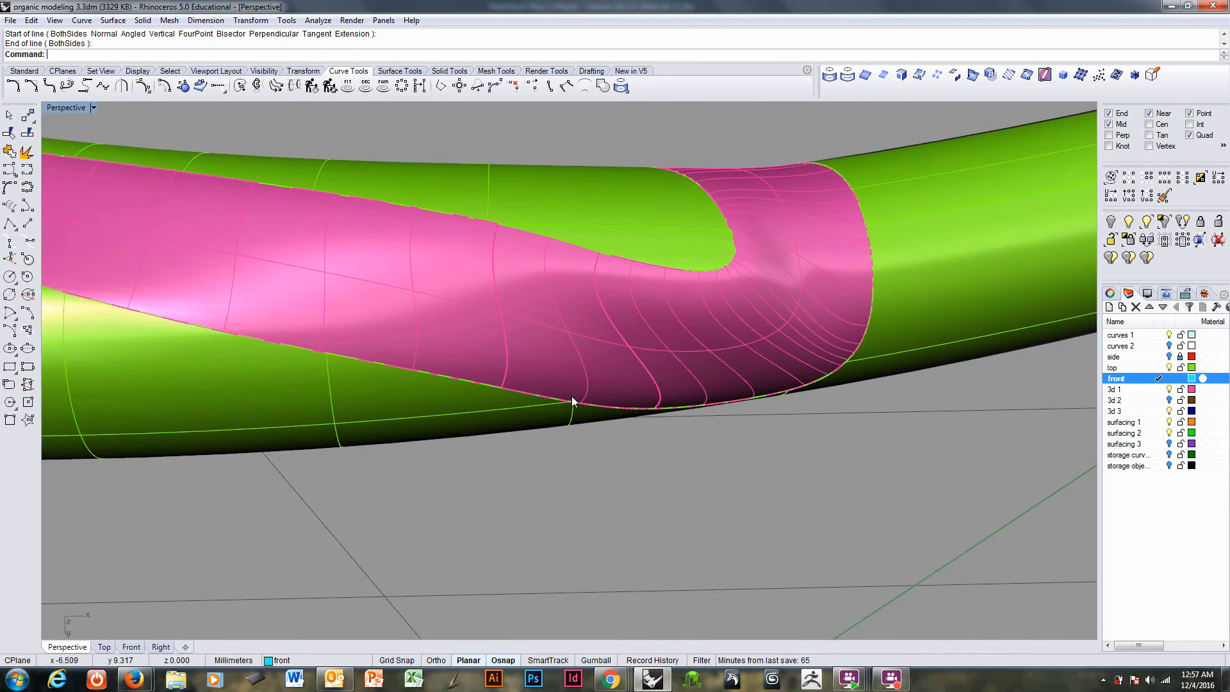
# - Pull the new line onto the pink blend surface
pyautogui.hotkey('ctrl', 'alt', 'w')
pyautogui.click(586, 356)
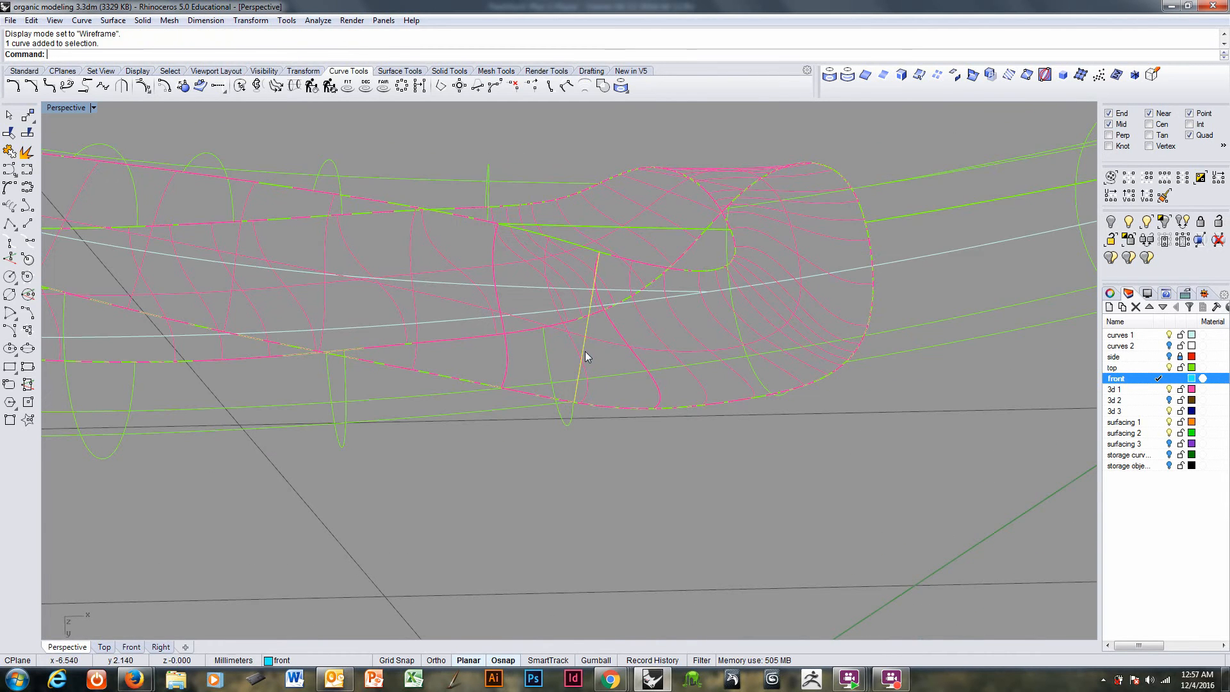
pyautogui.hotkey('ctrl', 'alt', 's')
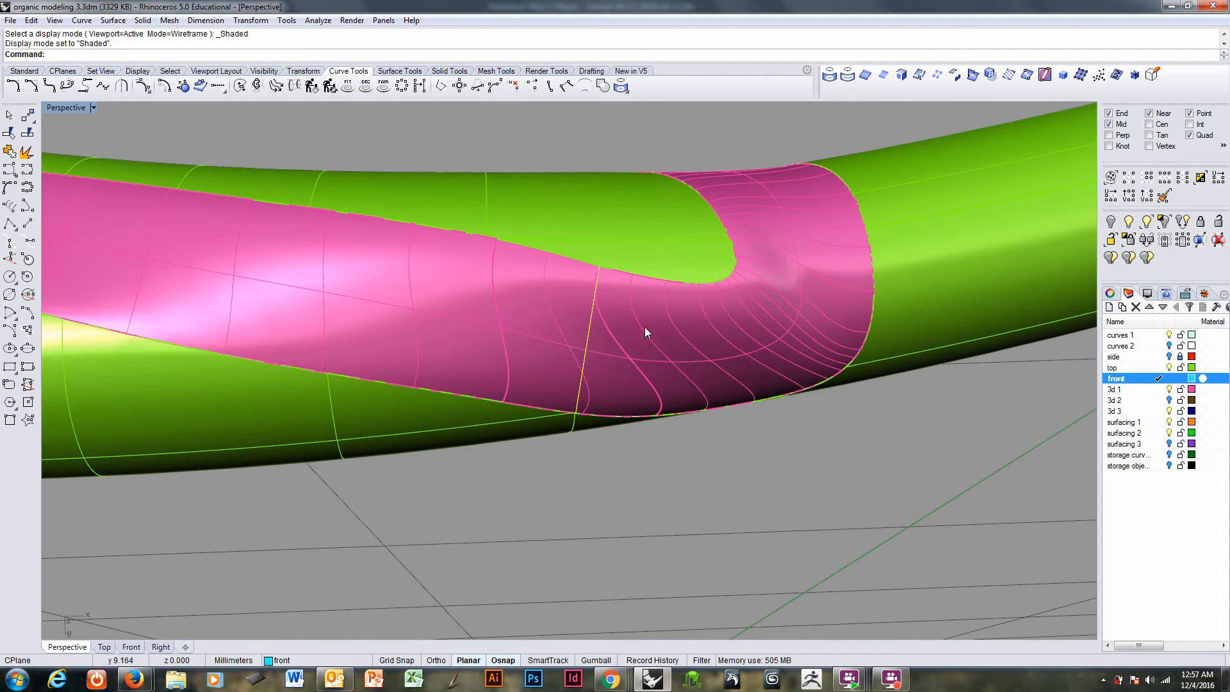
pyautogui.click(848, 75)
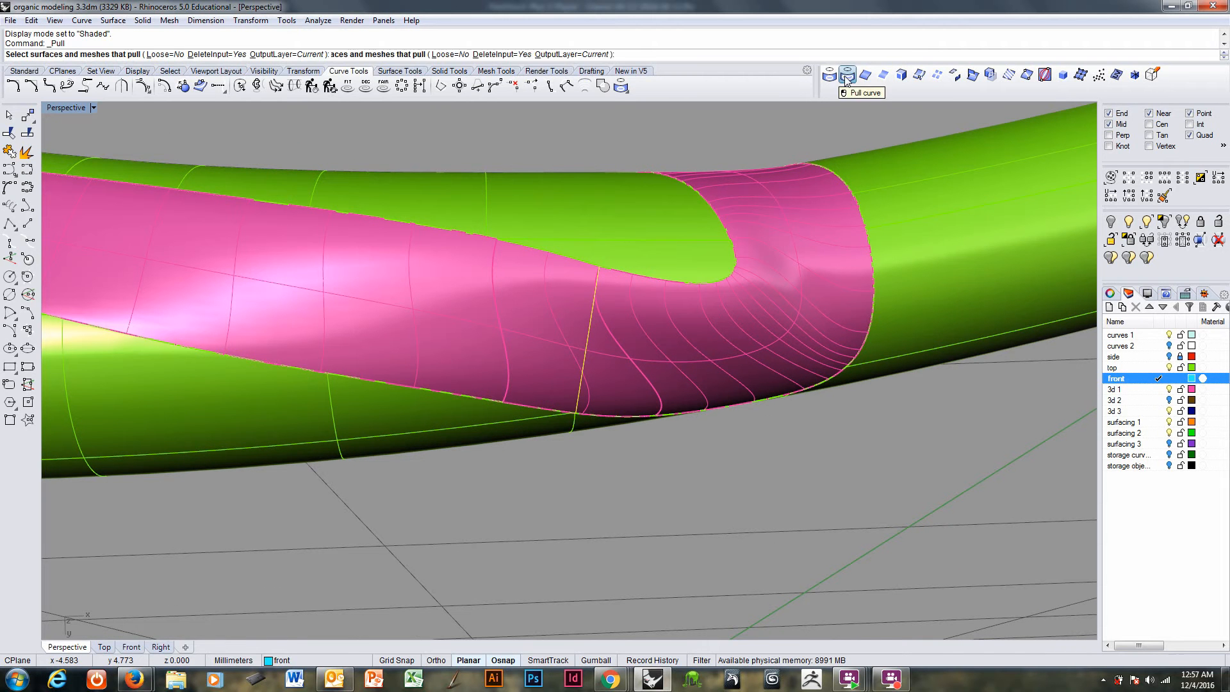
pyautogui.click(566, 326)
pyautogui.rightClick(566, 326)
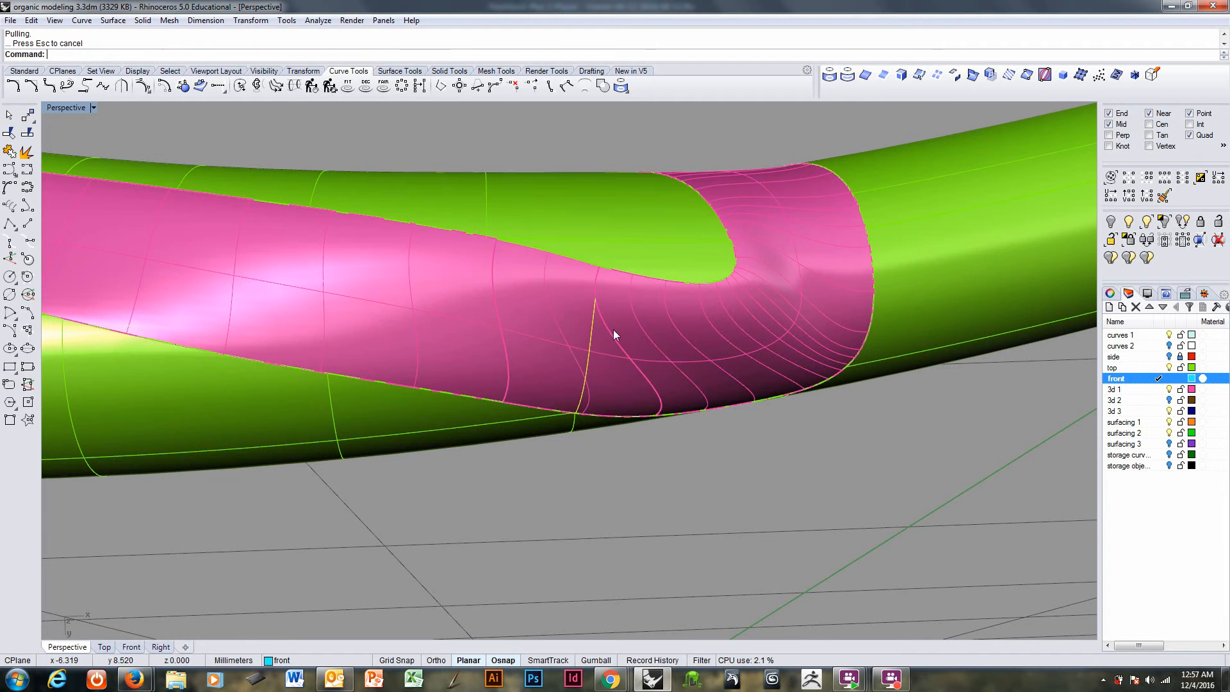
# - Extend the pulled curve's short end by Arc to Point up to the end point on the branch opening's edge
pyautogui.moveTo(613, 329); pyautogui.dragTo(649, 309, button='right')
pyautogui.scroll(3, 609, 322)
pyautogui.scroll(1, 609, 322)
pyautogui.scroll(-1, 609, 322)
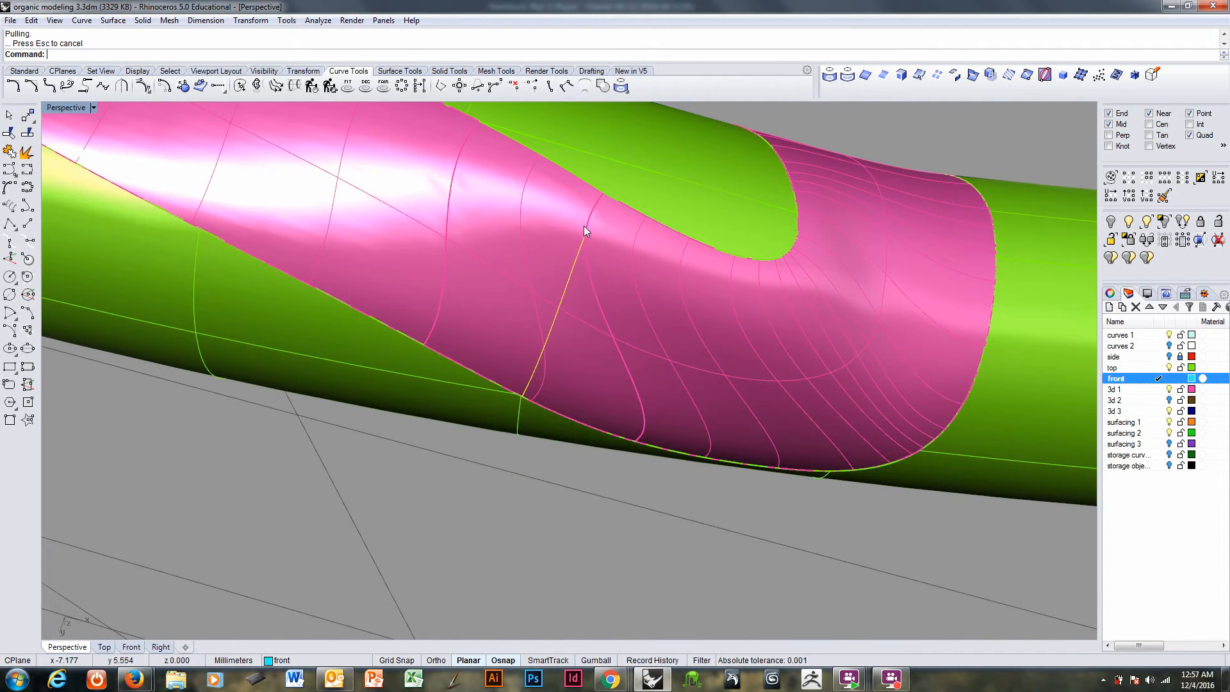
pyautogui.click(582, 259)
pyautogui.click(631, 288)
pyautogui.click(88, 22)
pyautogui.moveTo(150, 264)
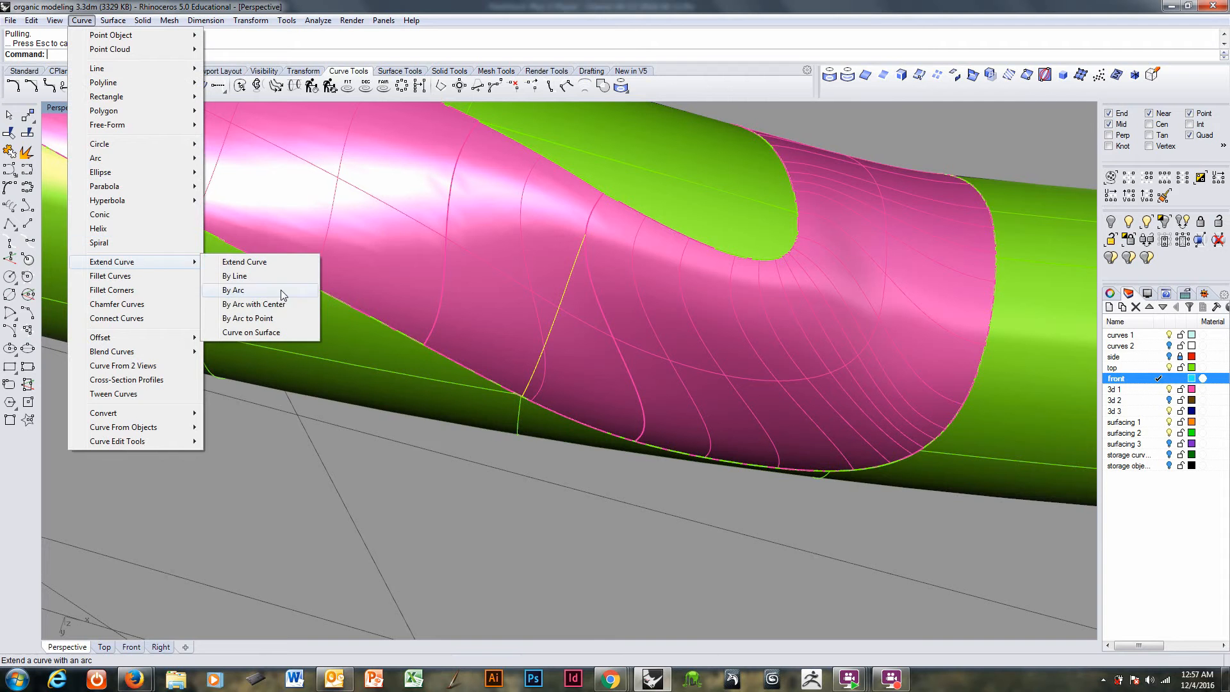
pyautogui.click(282, 324)
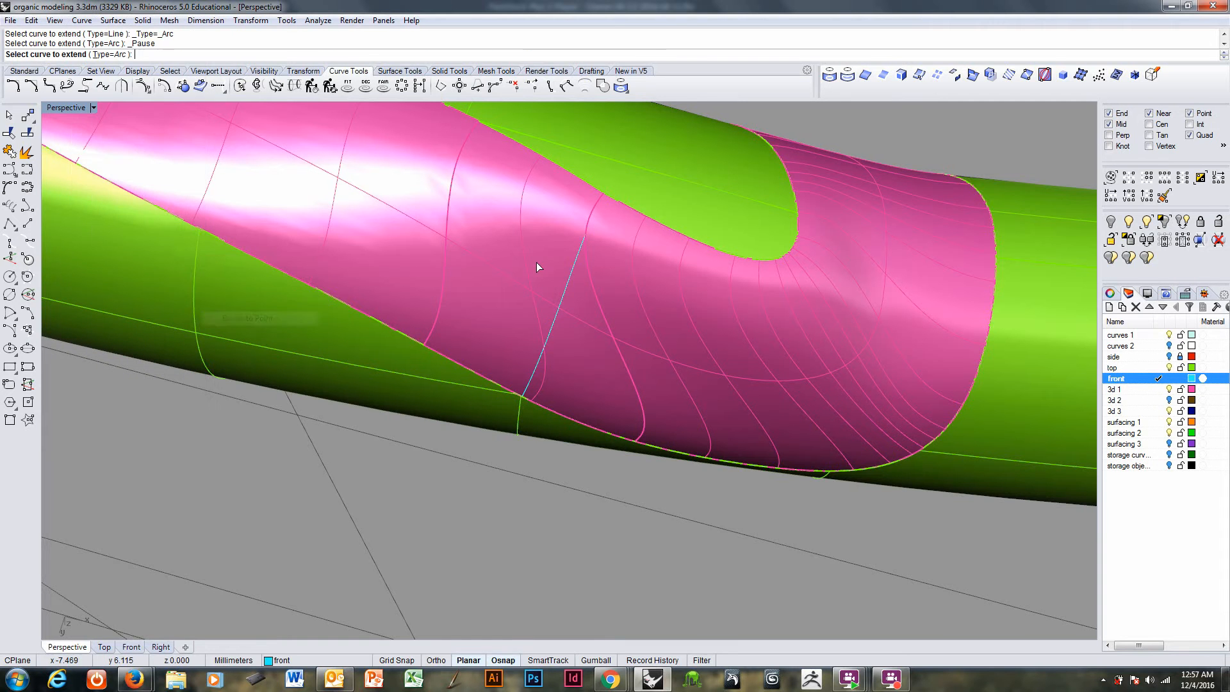
pyautogui.click(580, 253)
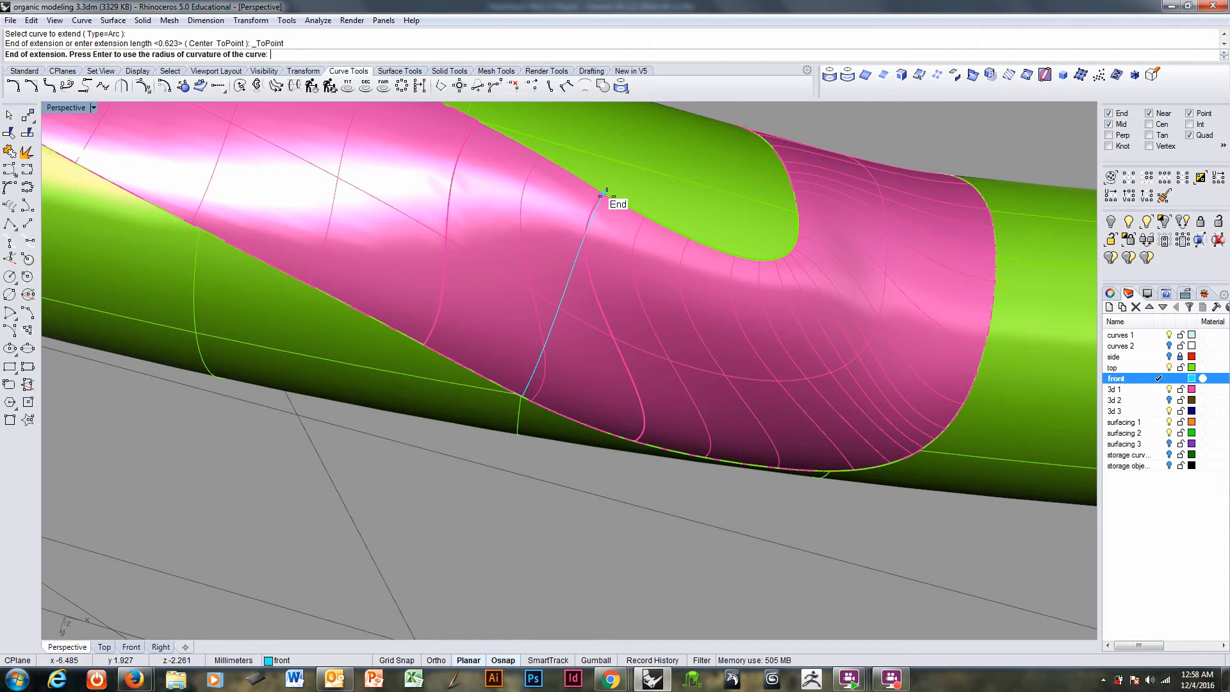
pyautogui.click(603, 192)
pyautogui.moveTo(694, 340)
pyautogui.mouseDown(button='right')
pyautogui.moveTo(720, 343)
pyautogui.moveTo(709, 390)
pyautogui.moveTo(714, 321)
pyautogui.moveTo(699, 360)
pyautogui.mouseUp(button='right')
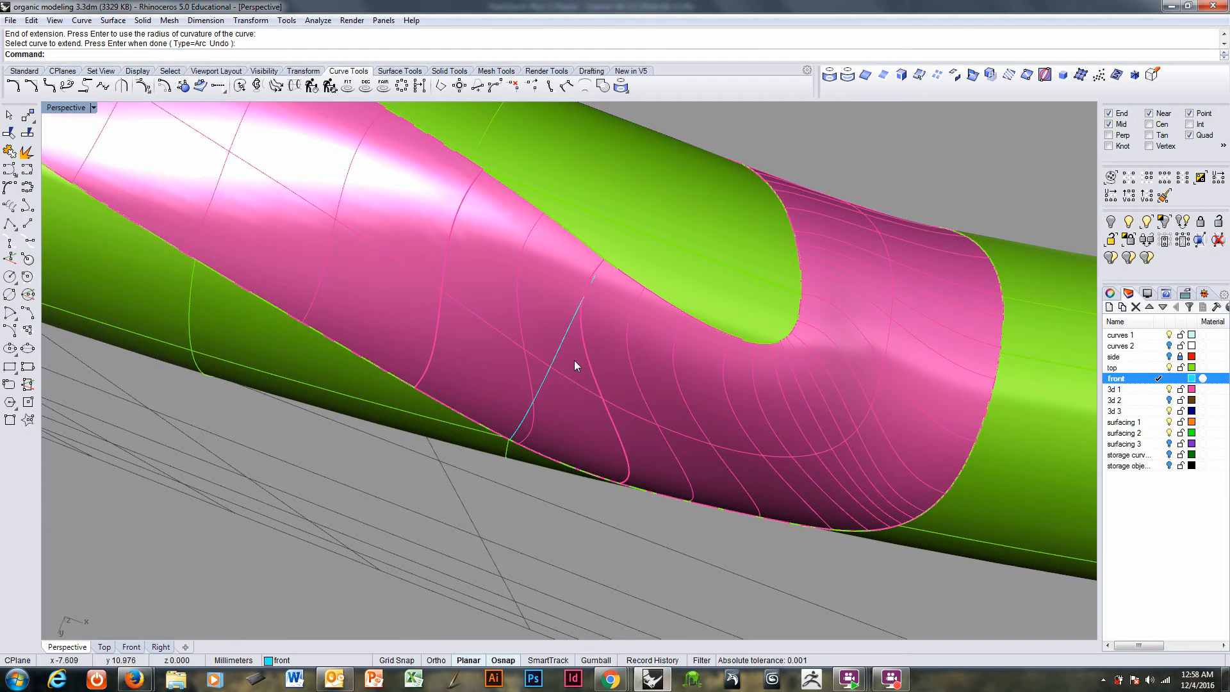
# - Undo the arc extension and the pull of the line
pyautogui.moveTo(574, 360)
pyautogui.mouseDown(button='right')
pyautogui.moveTo(599, 349)
pyautogui.moveTo(591, 356)
pyautogui.mouseUp(button='right')
pyautogui.hotkey('ctrl', 'z')
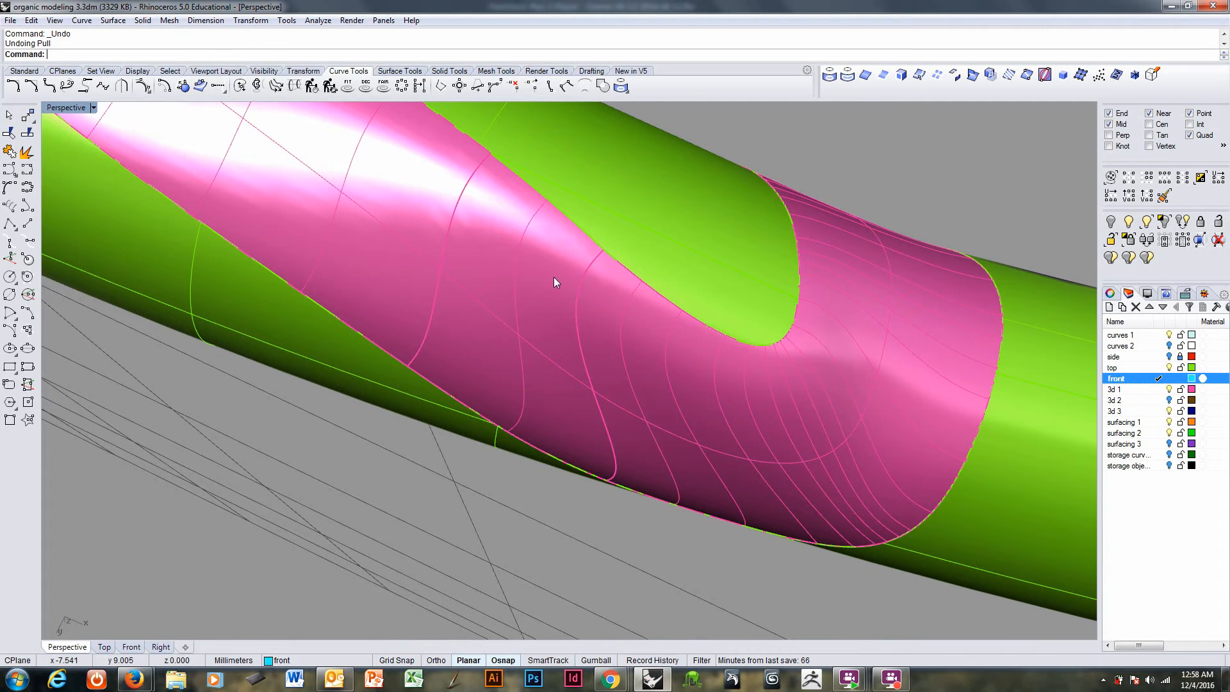
# - Draw a line about 0.5 mm long across the blend, from near the seam on the branch opening's edge to the stem opening's edge
pyautogui.rightClick(504, 58)
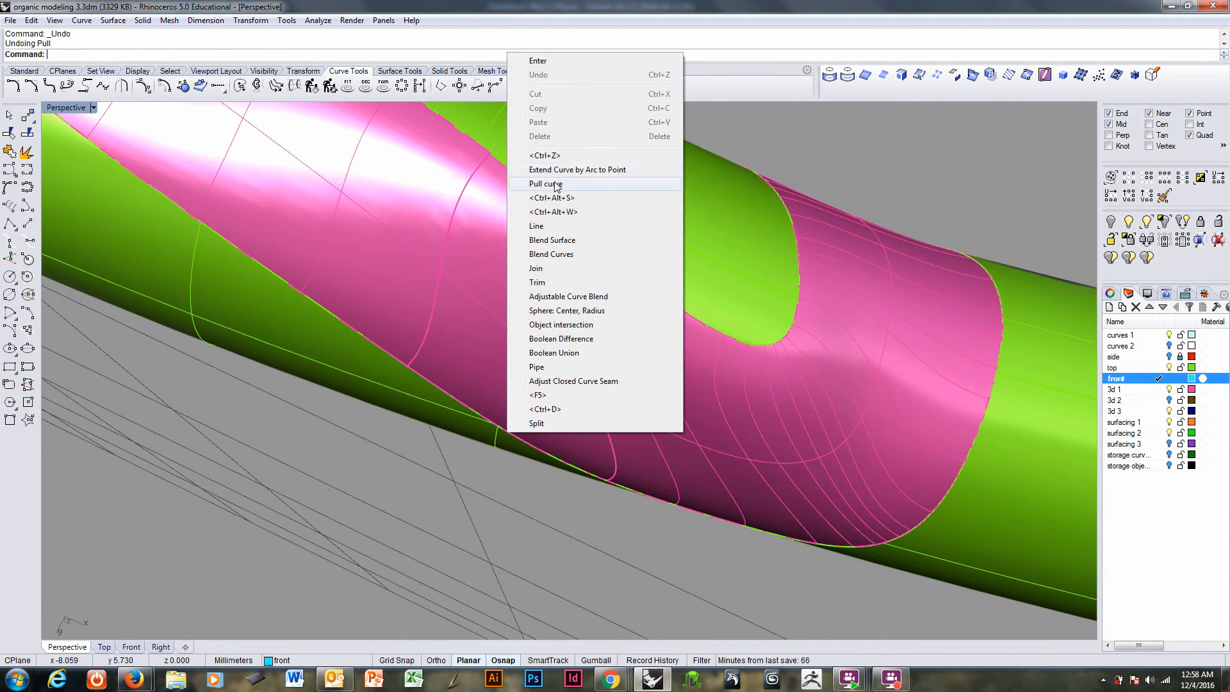
pyautogui.click(546, 226)
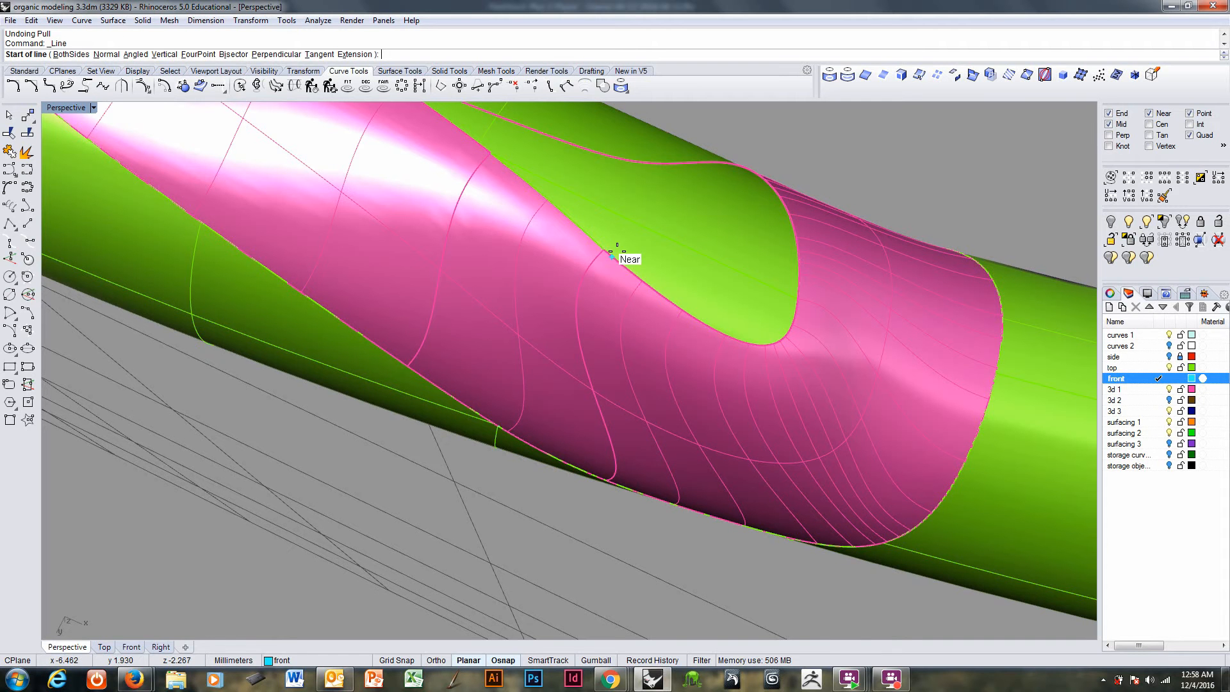
pyautogui.click(605, 249)
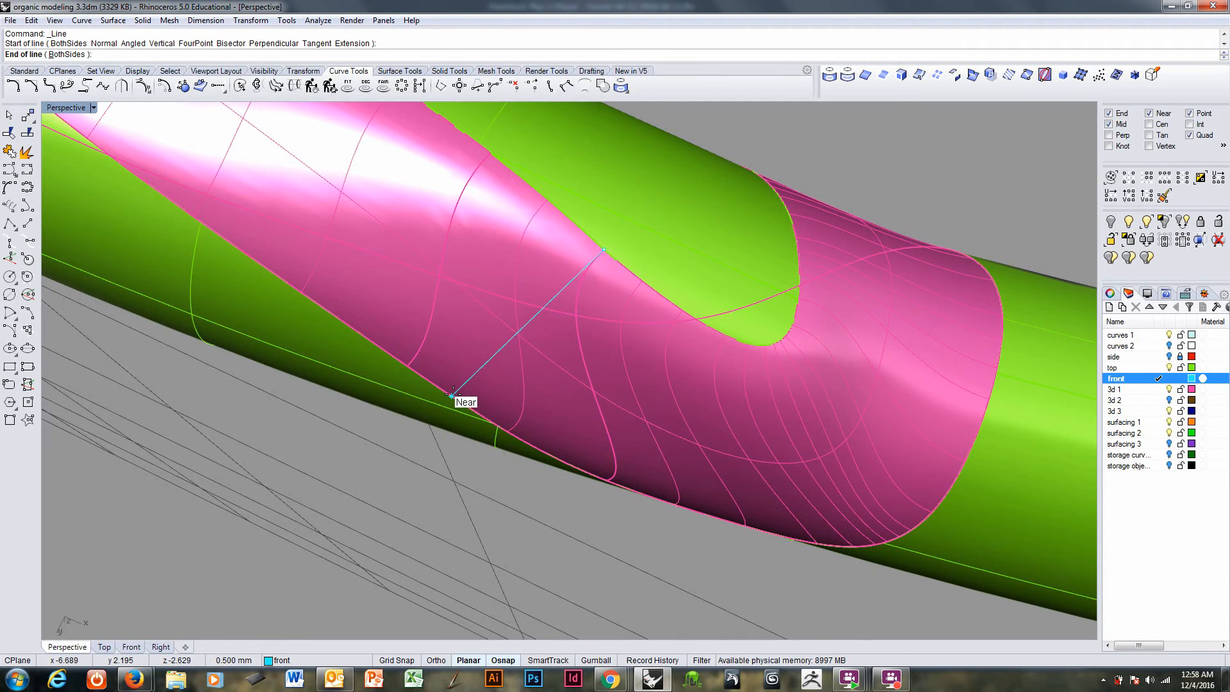
pyautogui.click(453, 396)
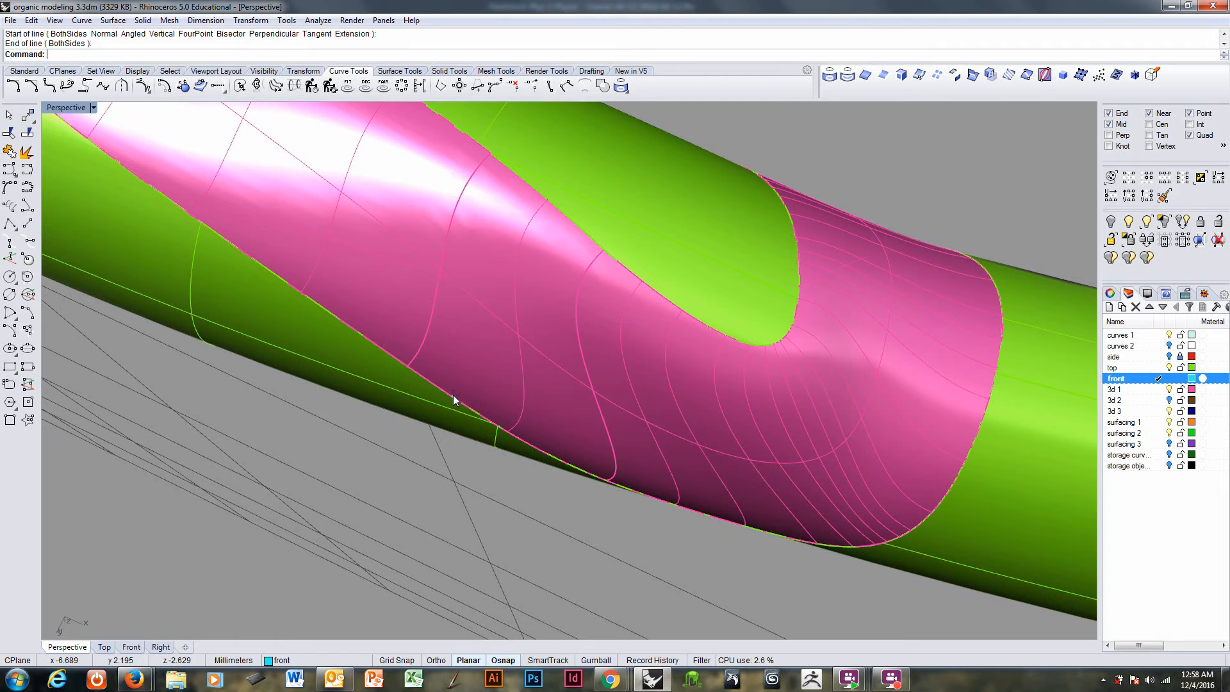
# - Pull the new 0.5 mm line onto the pink blend surface
pyautogui.hotkey('ctrl', 'alt', 'w')
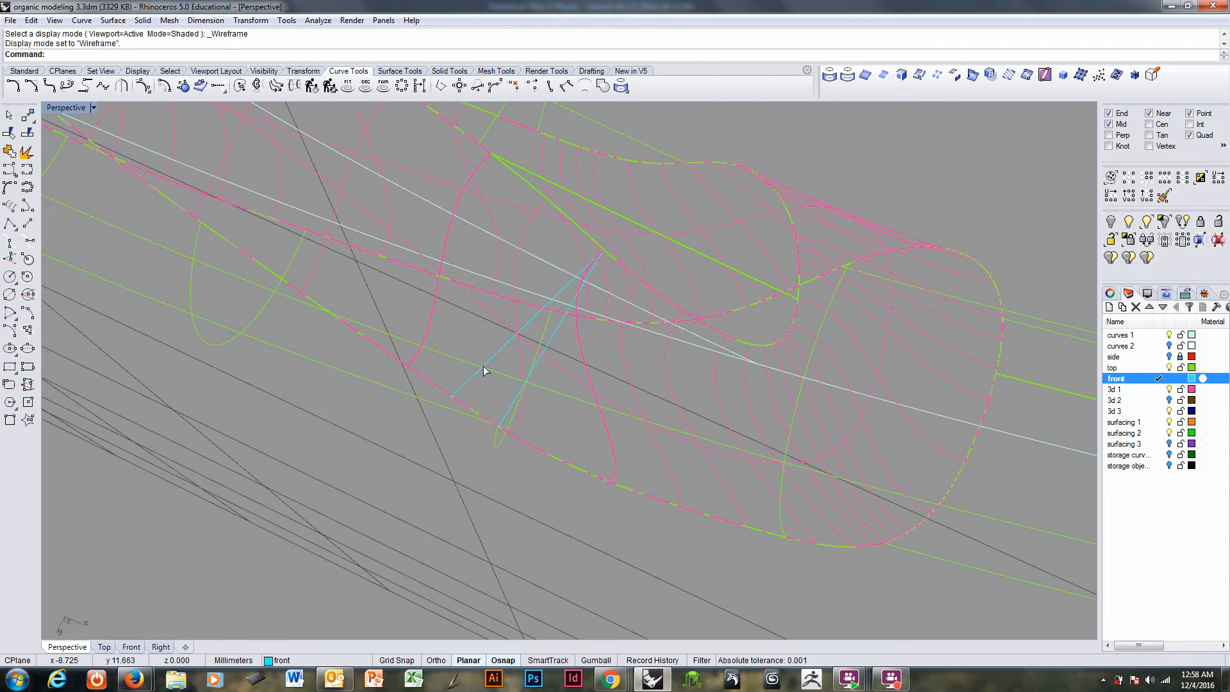
pyautogui.click(480, 370)
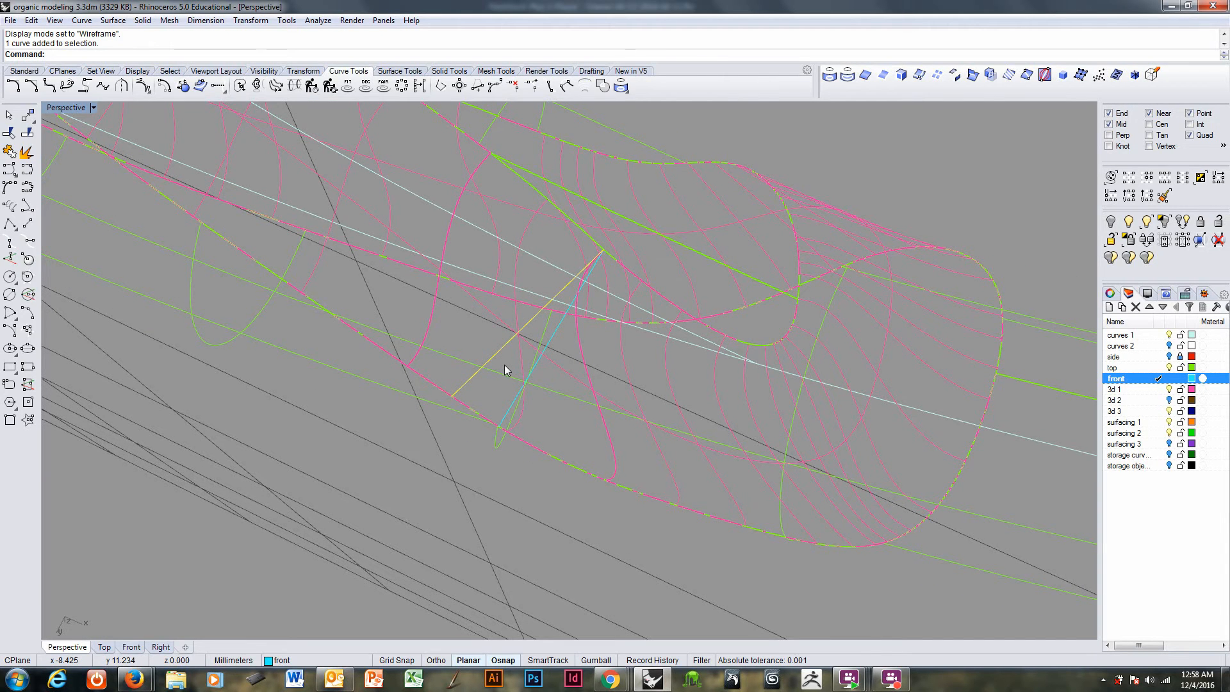
pyautogui.hotkey('ctrl', 'alt', 's')
pyautogui.scroll(5, 511, 365)
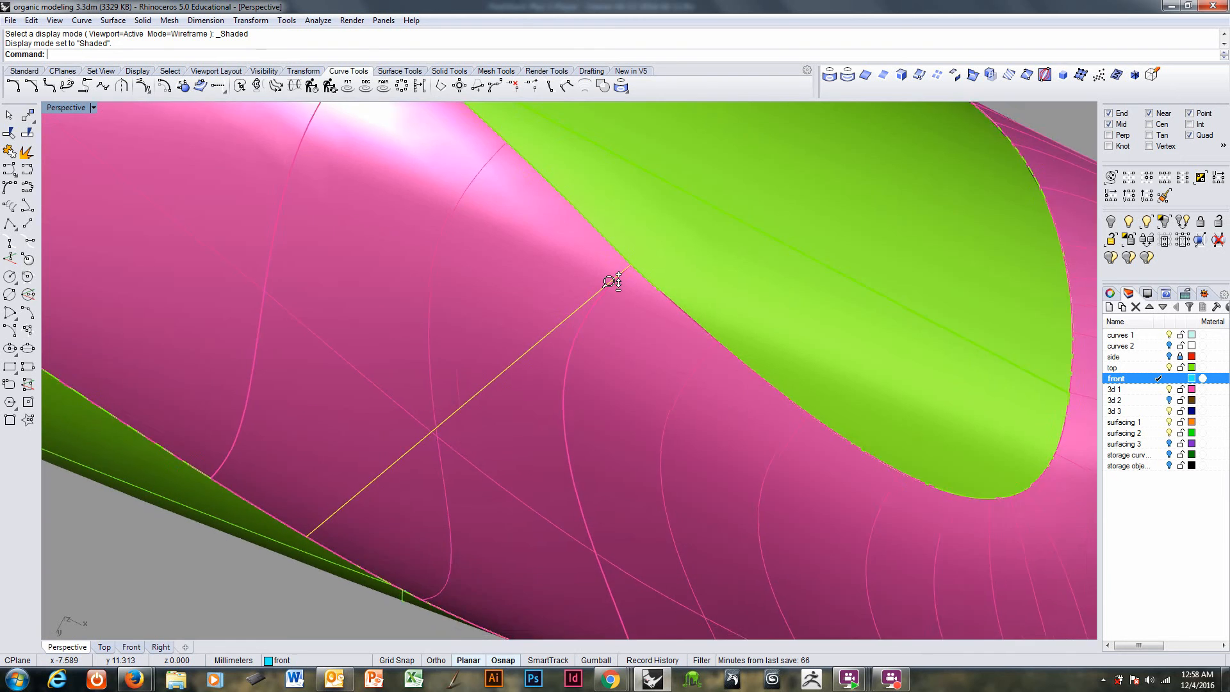
pyautogui.scroll(-4, 610, 282)
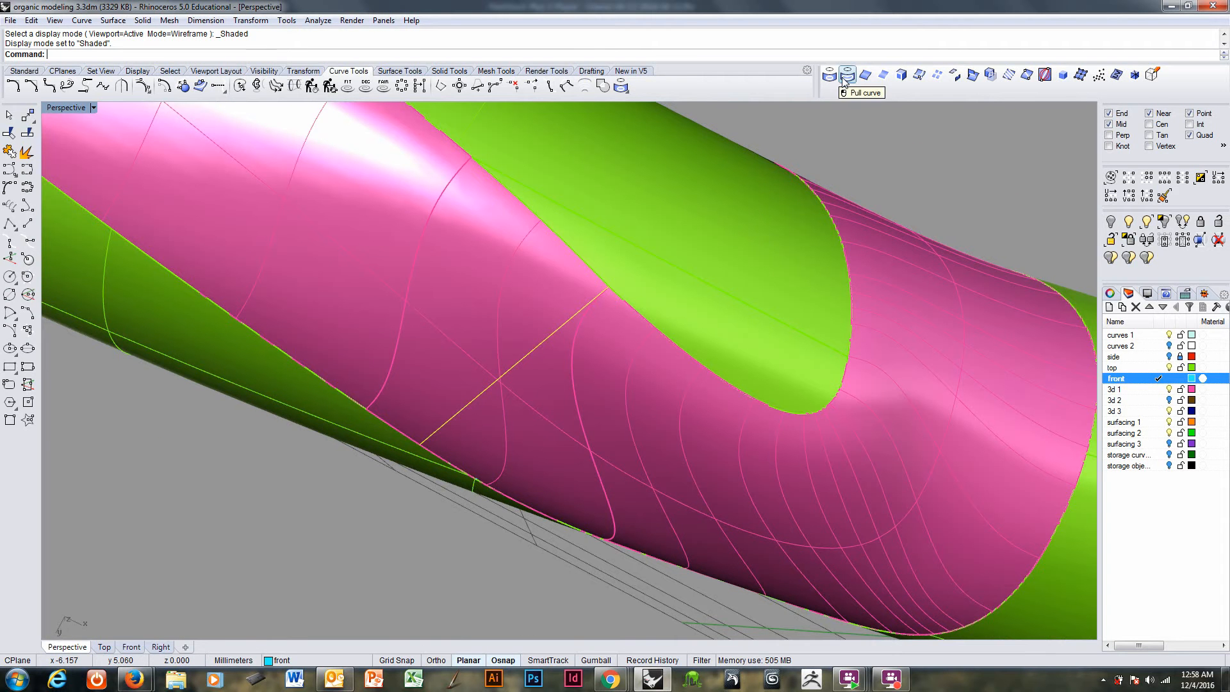
pyautogui.click(844, 78)
pyautogui.click(510, 323)
pyautogui.press('Return')
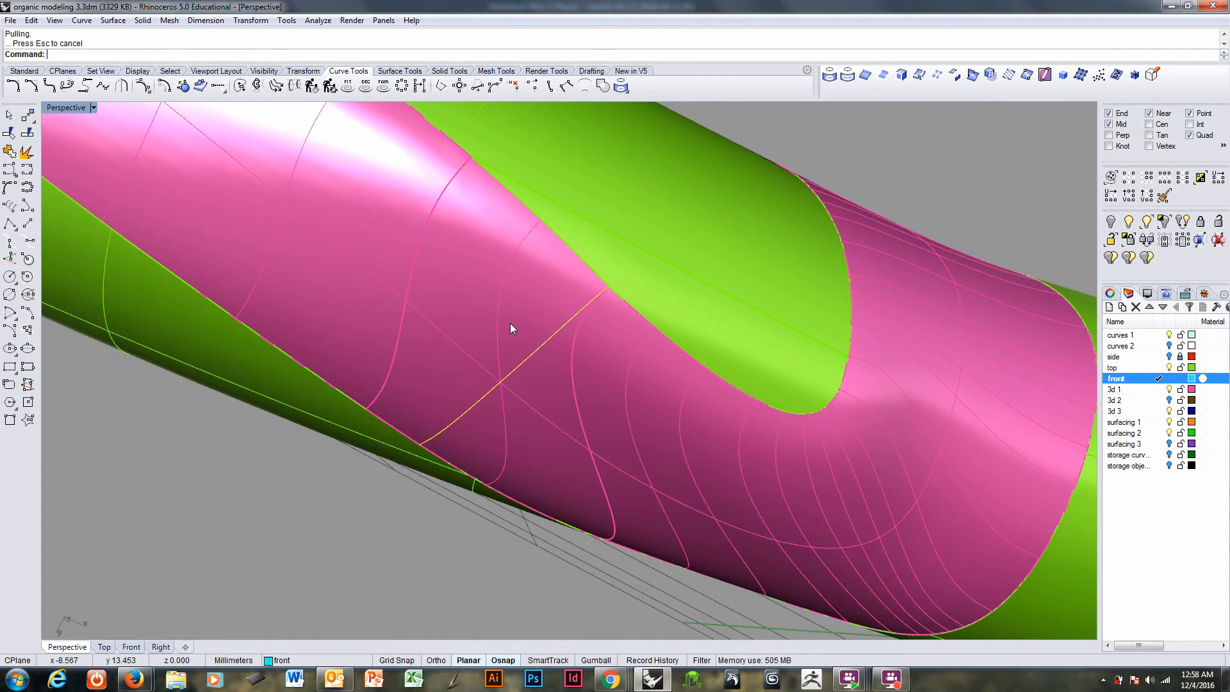
# - Draw a second line across the blend beyond the crotch, from the branch opening's edge to the stem opening's edge
pyautogui.moveTo(564, 324); pyautogui.dragTo(702, 430, button='right')
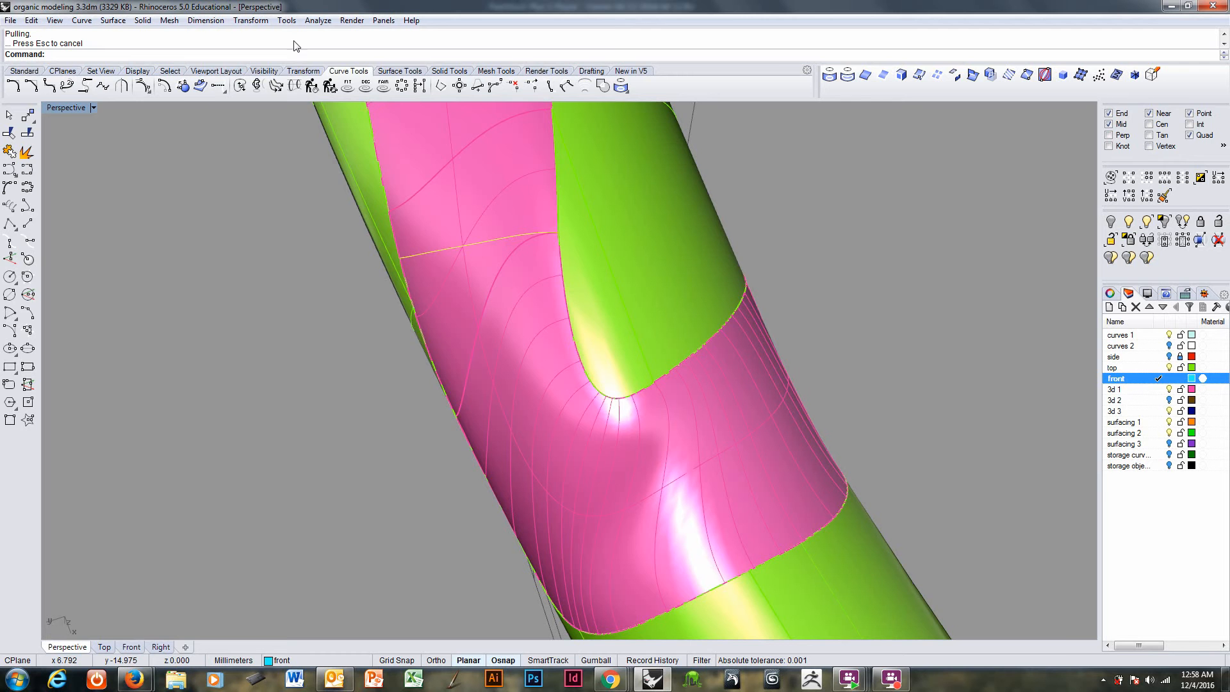
pyautogui.rightClick(290, 58)
pyautogui.click(321, 203)
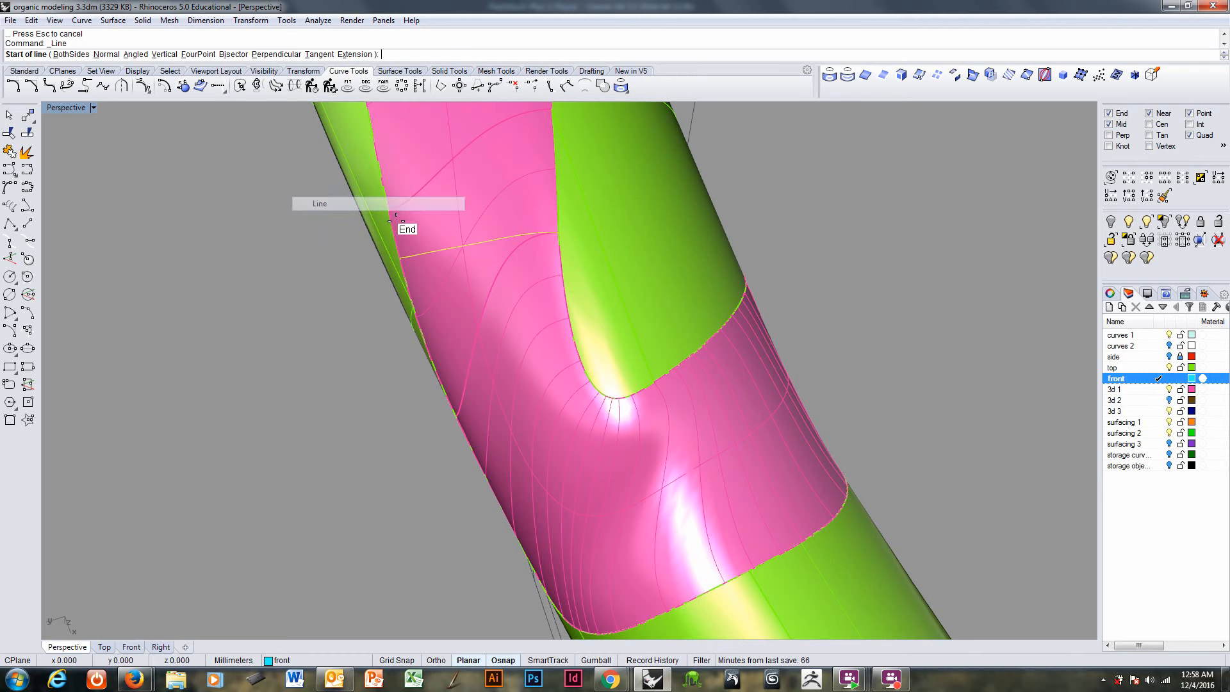
pyautogui.click(653, 384)
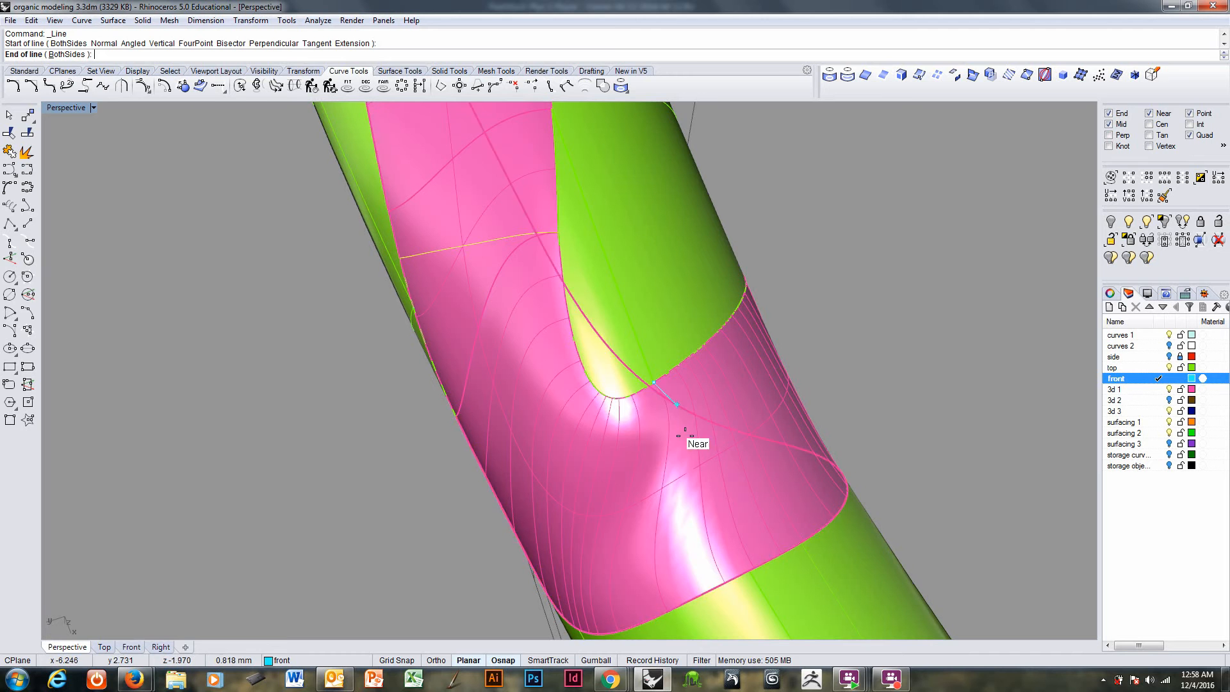
pyautogui.click(718, 580)
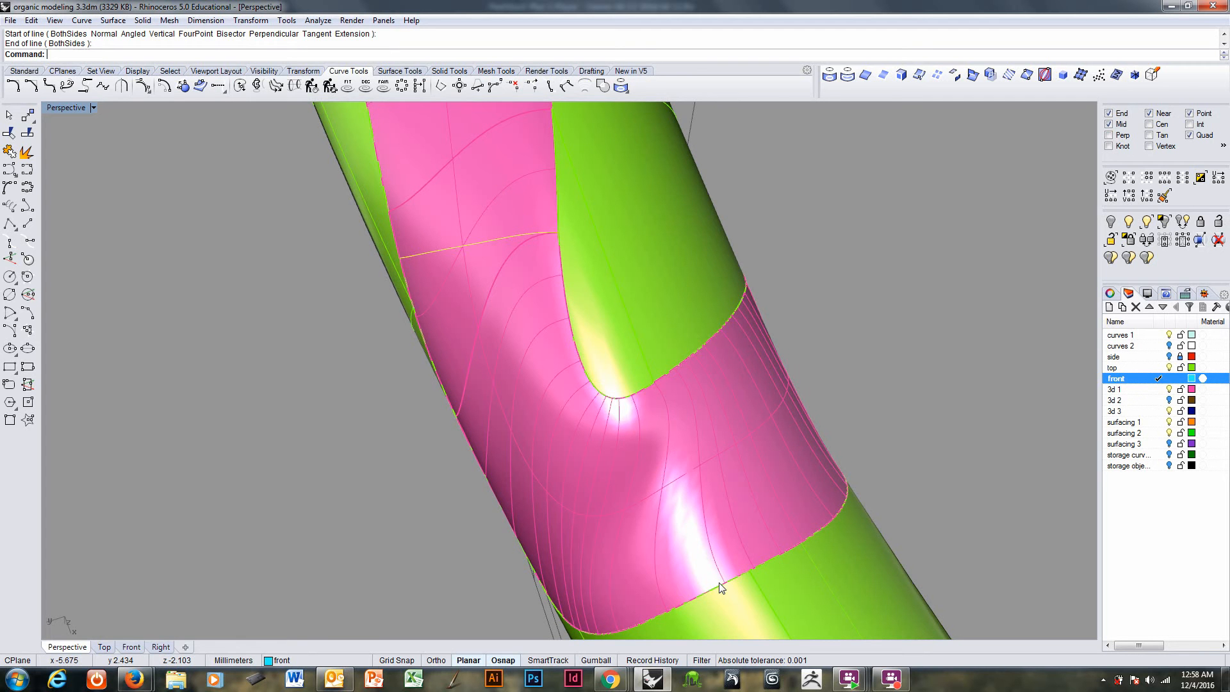
# - Try to pull the second line onto the blend surface, and undo the pull
pyautogui.moveTo(673, 551); pyautogui.dragTo(703, 542, button='right')
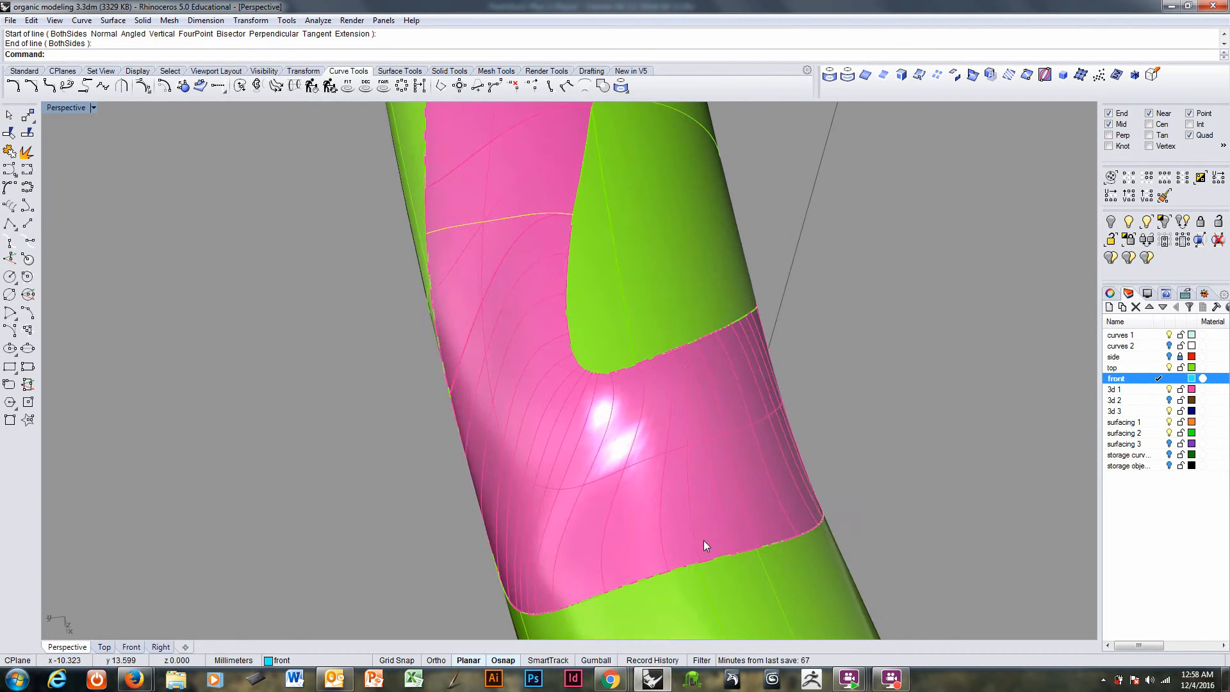
pyautogui.hotkey('ctrl', 'alt', 'w')
pyautogui.click(655, 502)
pyautogui.moveTo(657, 490)
pyautogui.mouseDown(button='right')
pyautogui.moveTo(678, 484)
pyautogui.moveTo(678, 494)
pyautogui.mouseUp(button='right')
pyautogui.hotkey('ctrl', 'alt', 's')
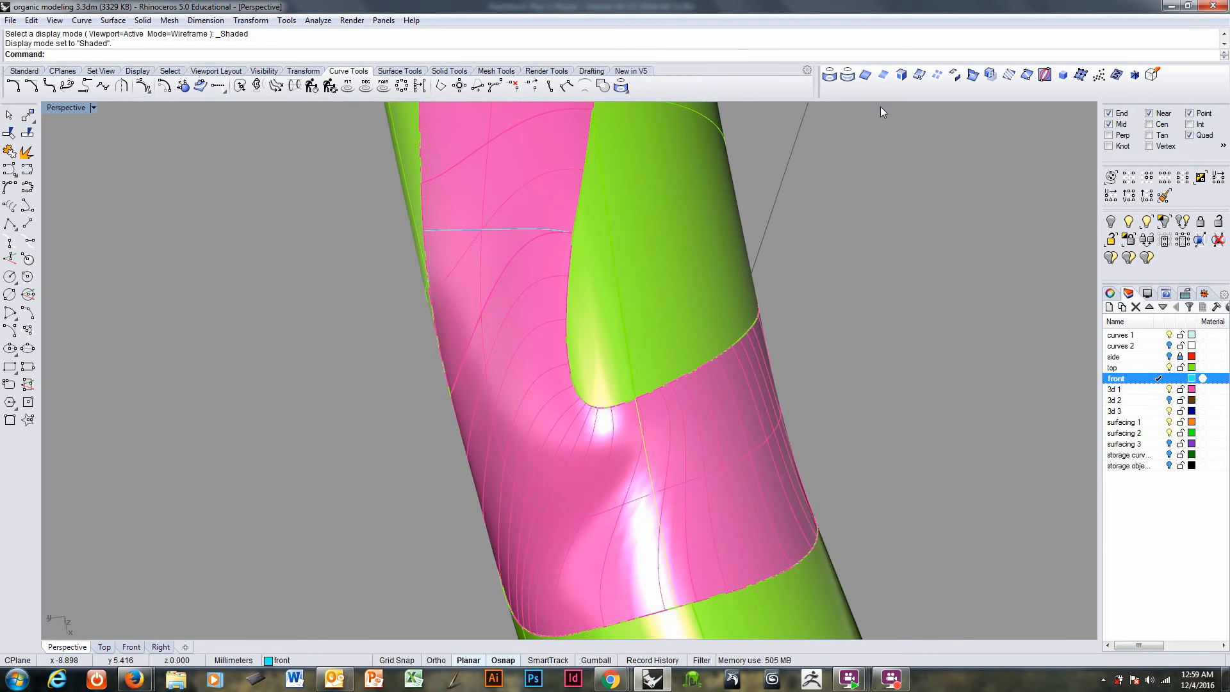
pyautogui.click(847, 74)
pyautogui.click(727, 459)
pyautogui.press('Return')
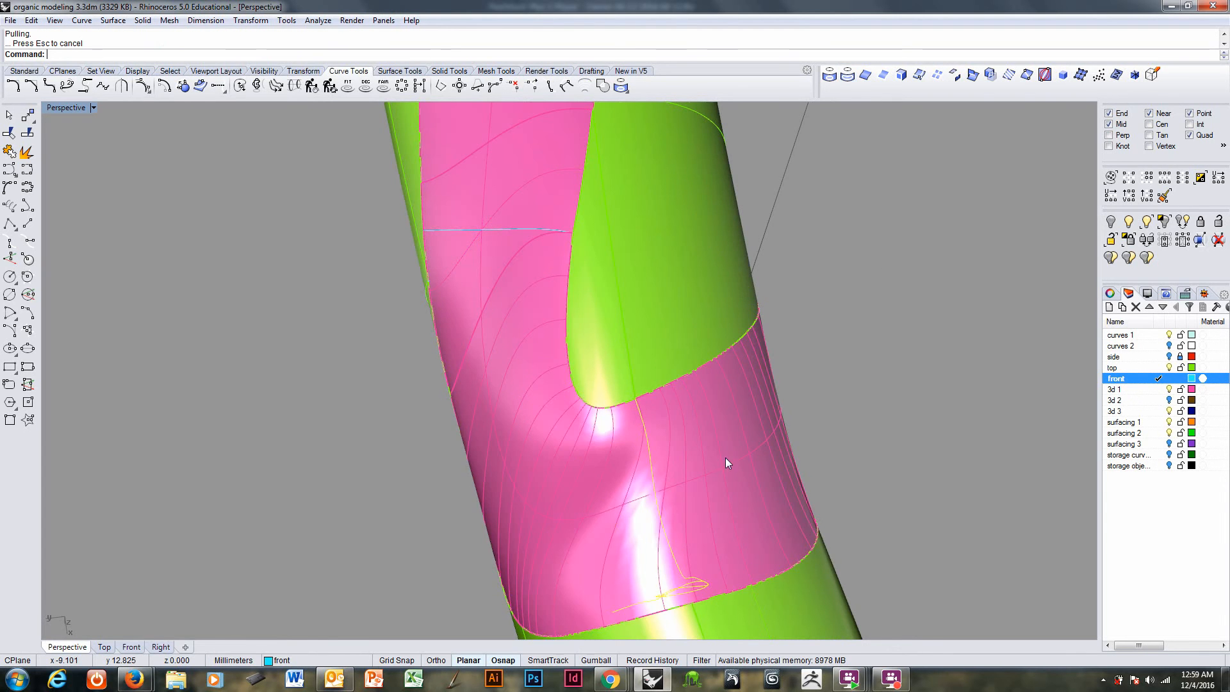
pyautogui.moveTo(726, 458); pyautogui.dragTo(718, 427, button='right')
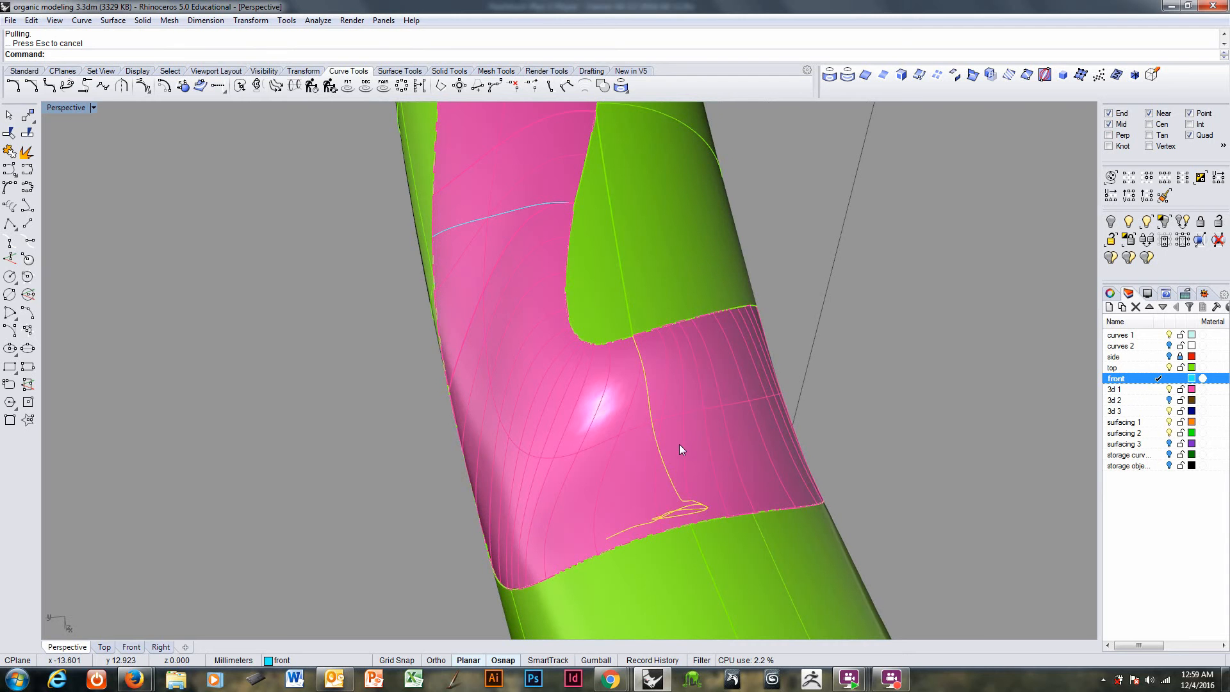
pyautogui.hotkey('ctrl', 'z')
# - Draw a line about 0.46 mm long from the stem opening's edge to the end point on the branch opening's edge beyond the crotch
pyautogui.rightClick(593, 57)
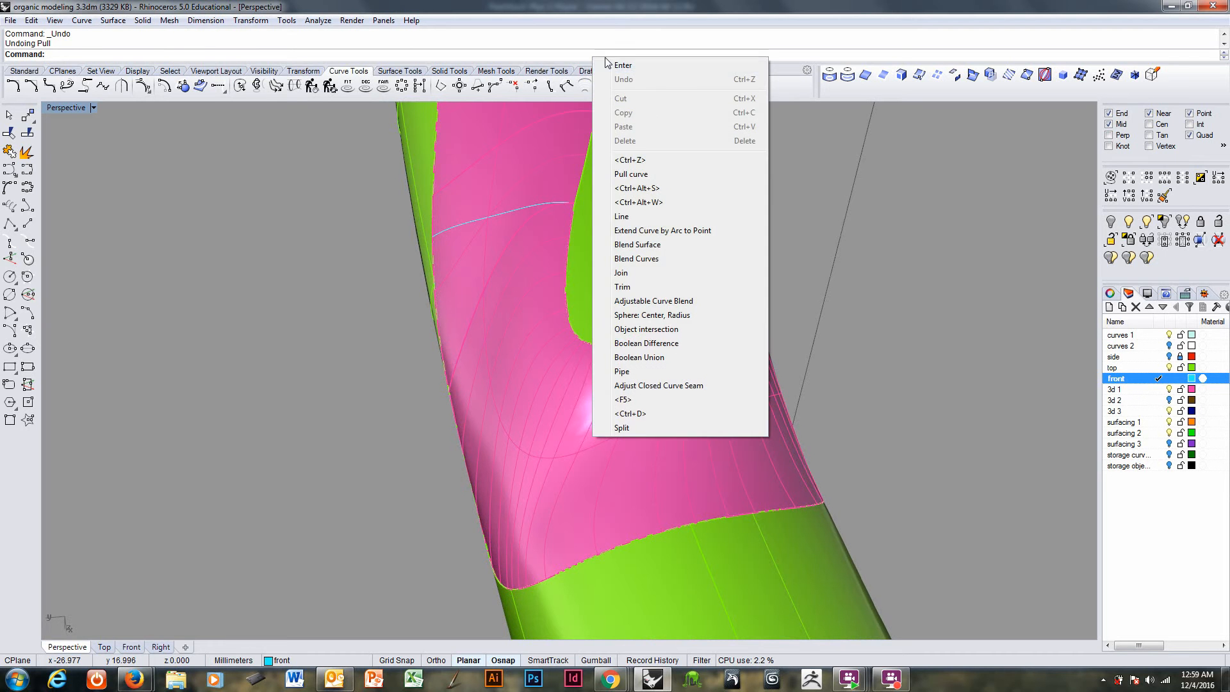
pyautogui.click(622, 217)
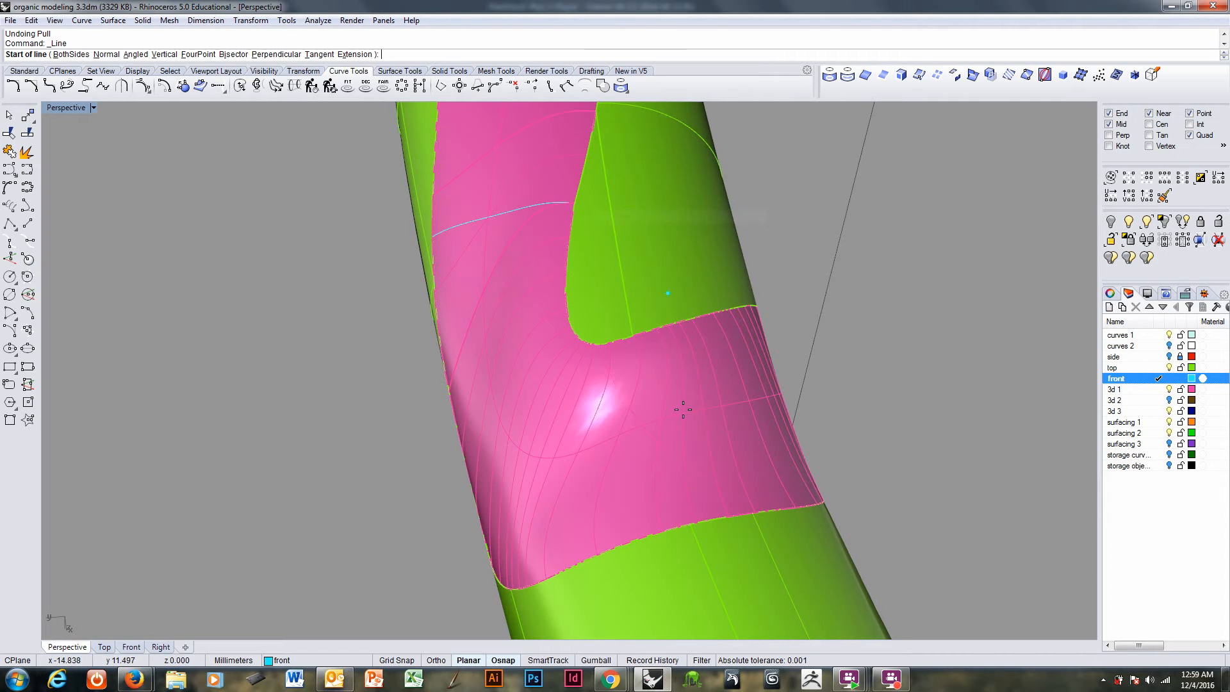
pyautogui.click(690, 524)
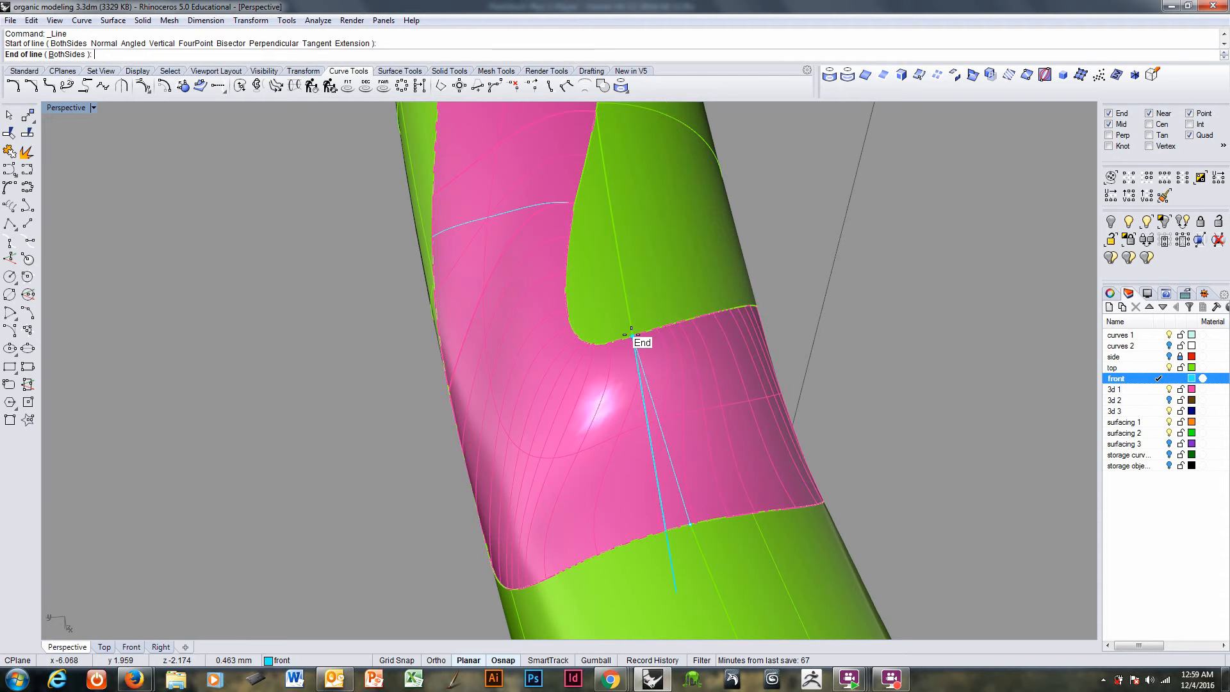
pyautogui.click(631, 335)
# - Pull the line beyond the crotch onto the pink blend surface
pyautogui.moveTo(655, 395); pyautogui.dragTo(873, 145, button='right')
pyautogui.click(648, 465)
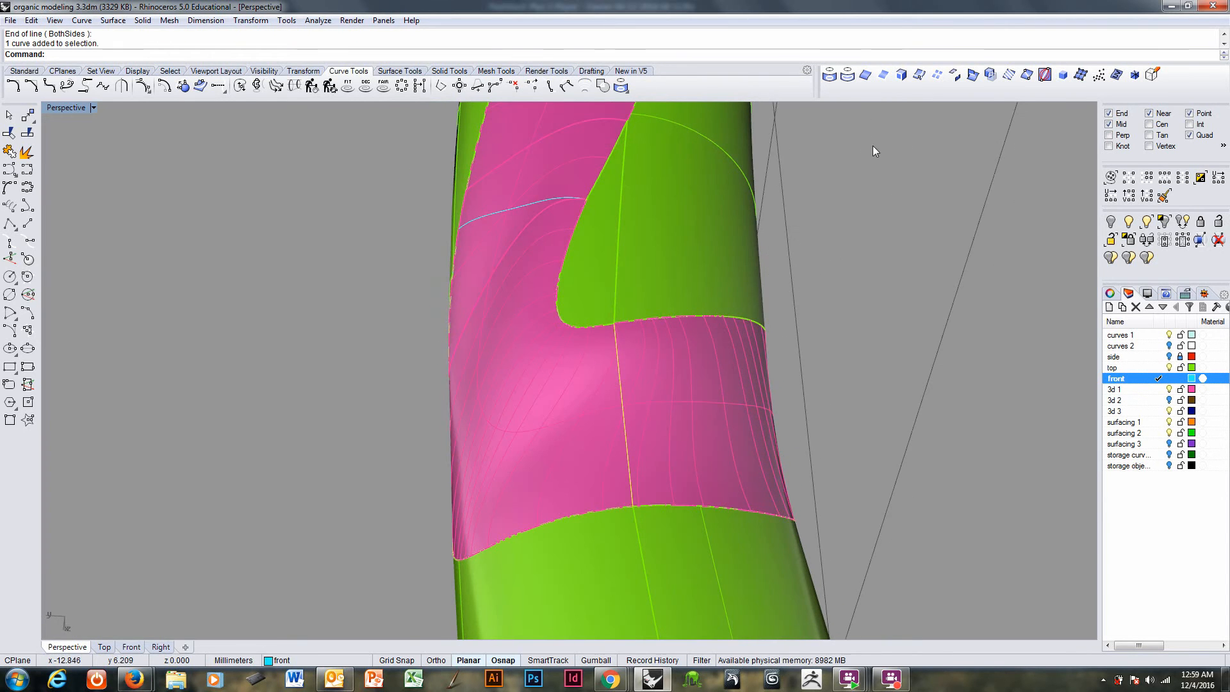
pyautogui.click(846, 75)
pyautogui.click(674, 395)
pyautogui.press('Return')
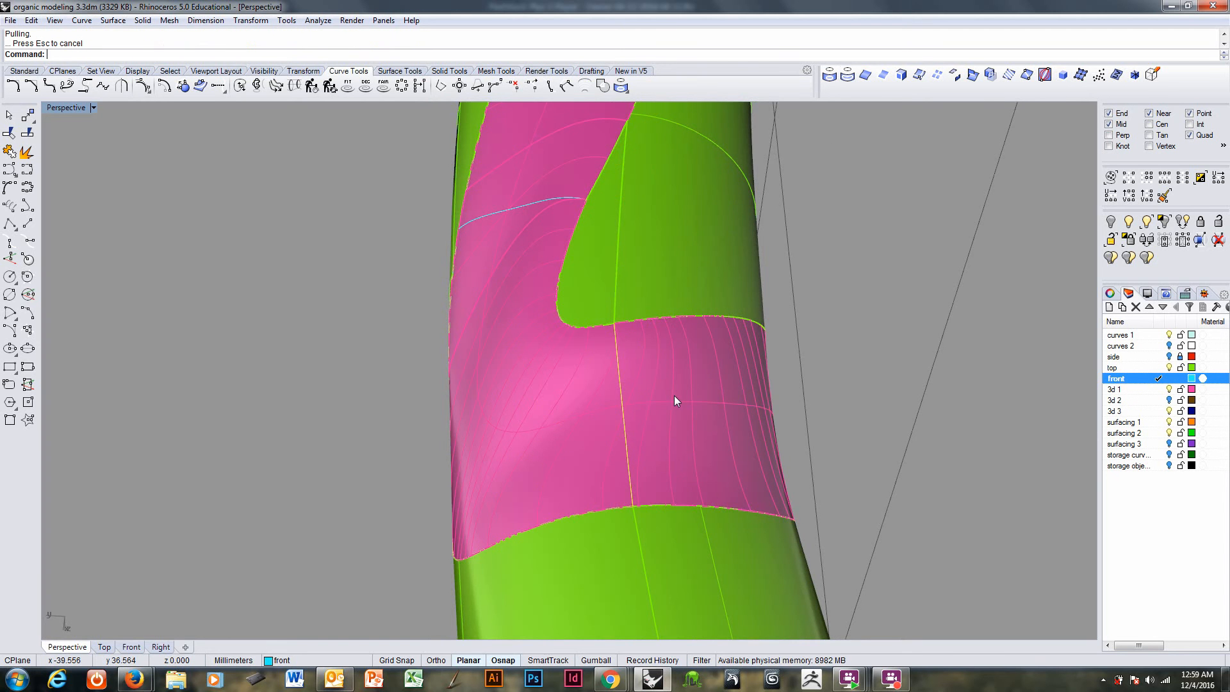
# - Trim away the uneven part of the blend between the two pulled curves and delete these cutting curves
pyautogui.moveTo(674, 395); pyautogui.dragTo(540, 328, button='right')
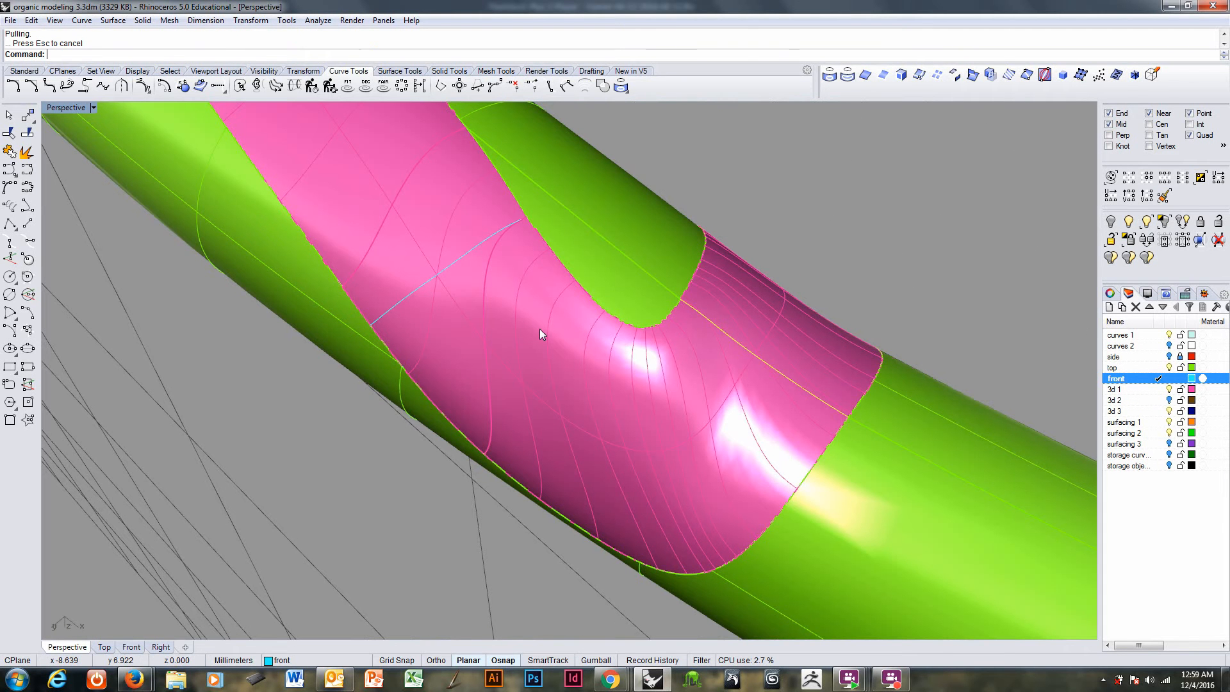
pyautogui.click(491, 241)
pyautogui.click(516, 264)
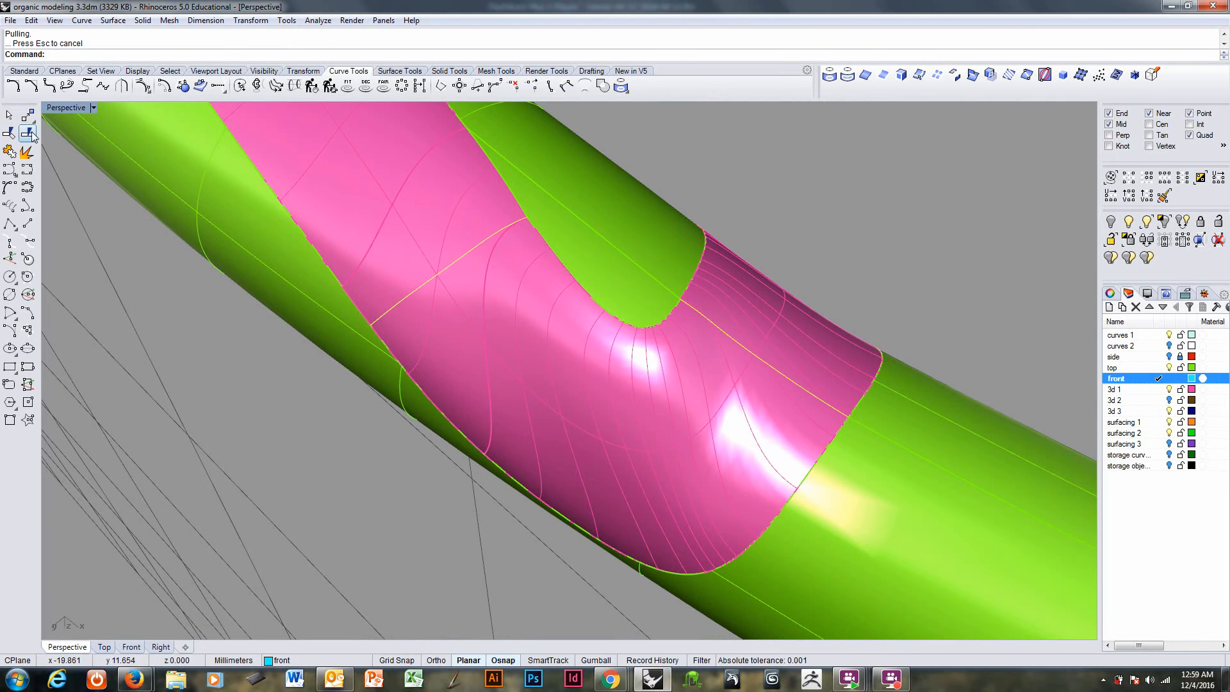
pyautogui.click(10, 133)
pyautogui.click(720, 424)
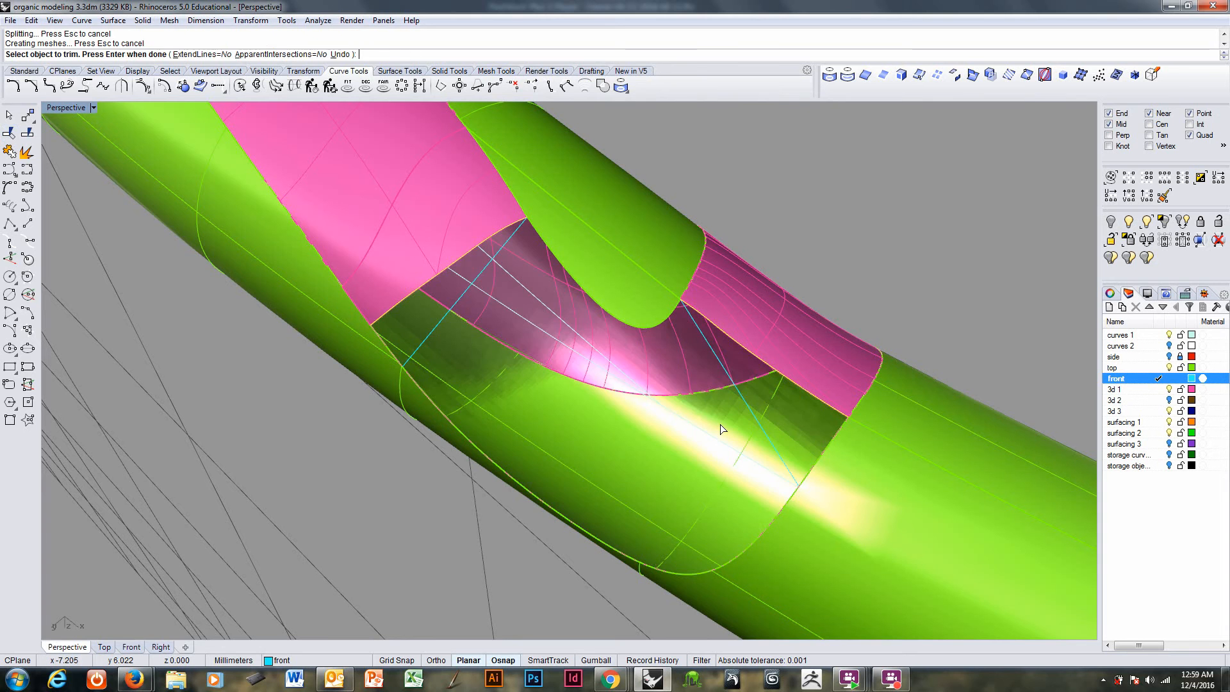
pyautogui.rightClick(720, 424)
pyautogui.moveTo(709, 448); pyautogui.dragTo(735, 445, button='right')
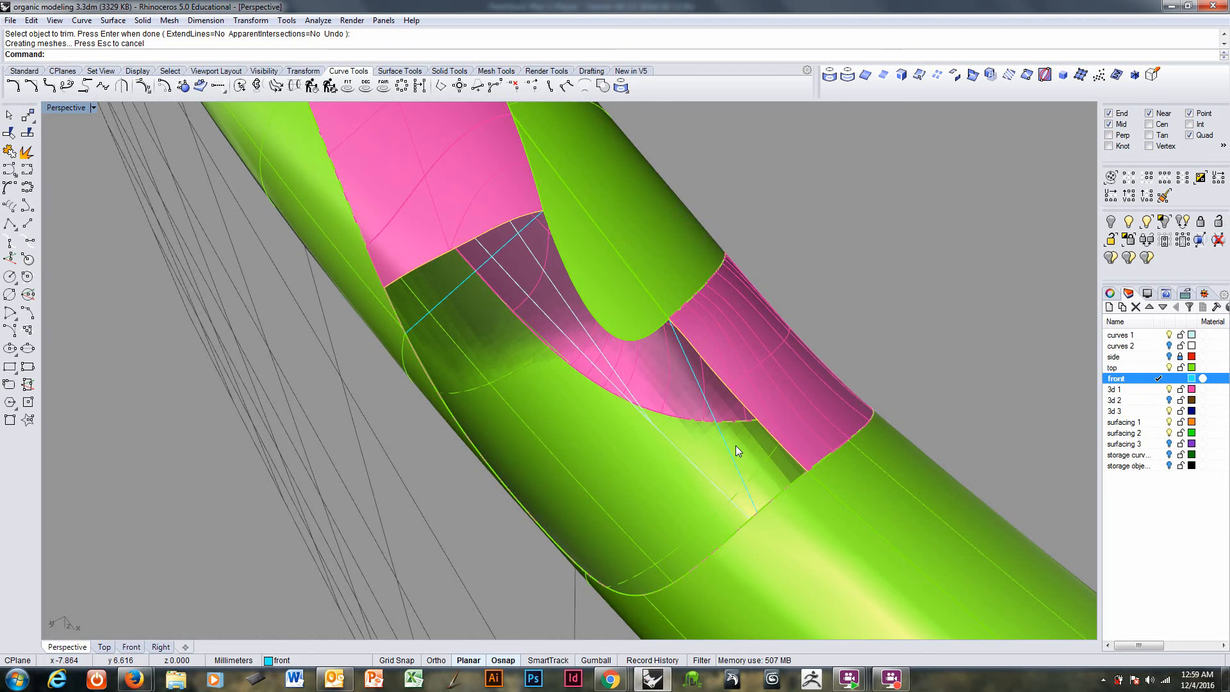
pyautogui.press('Delete')
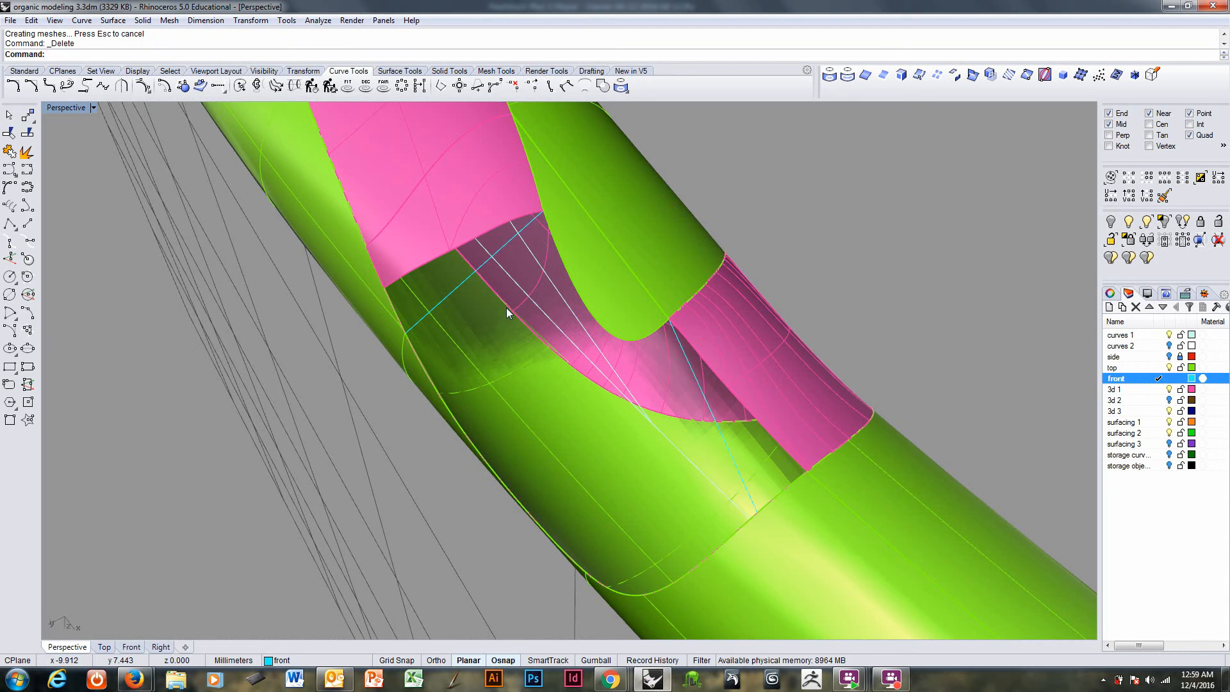
# - Join the branch, the trimmed blend surface and the stem into one polysurface
pyautogui.click(9, 152)
pyautogui.click(552, 218)
pyautogui.click(467, 214)
pyautogui.click(344, 254)
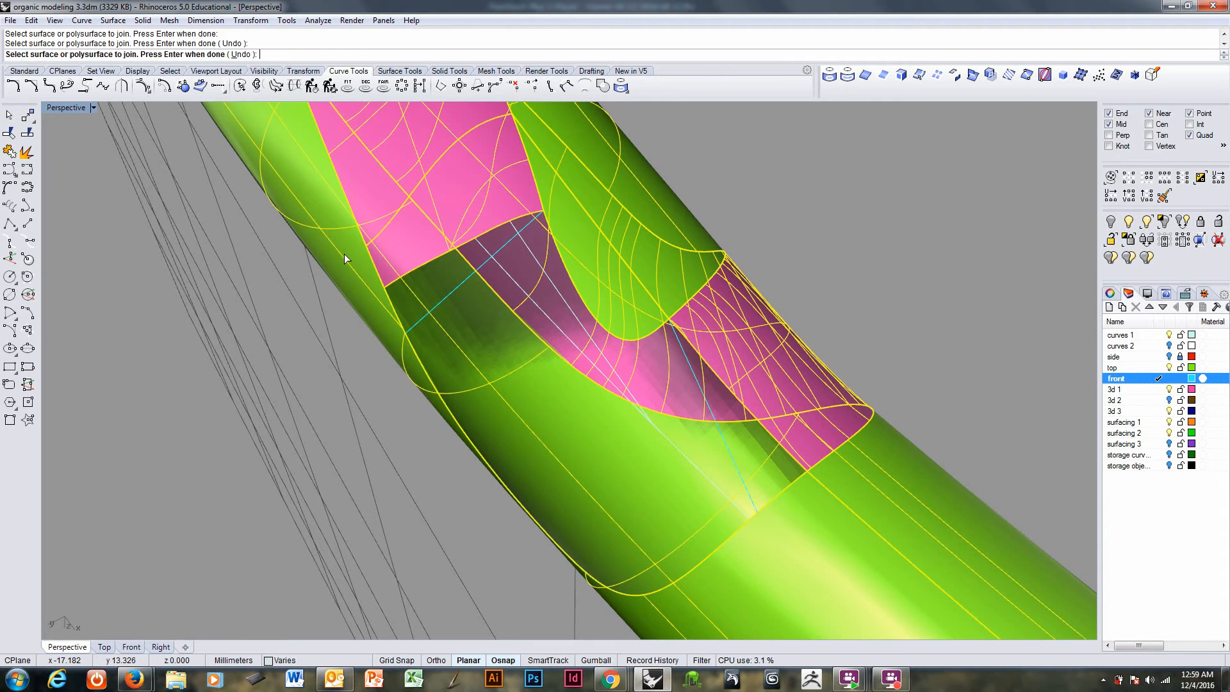
pyautogui.press('Return')
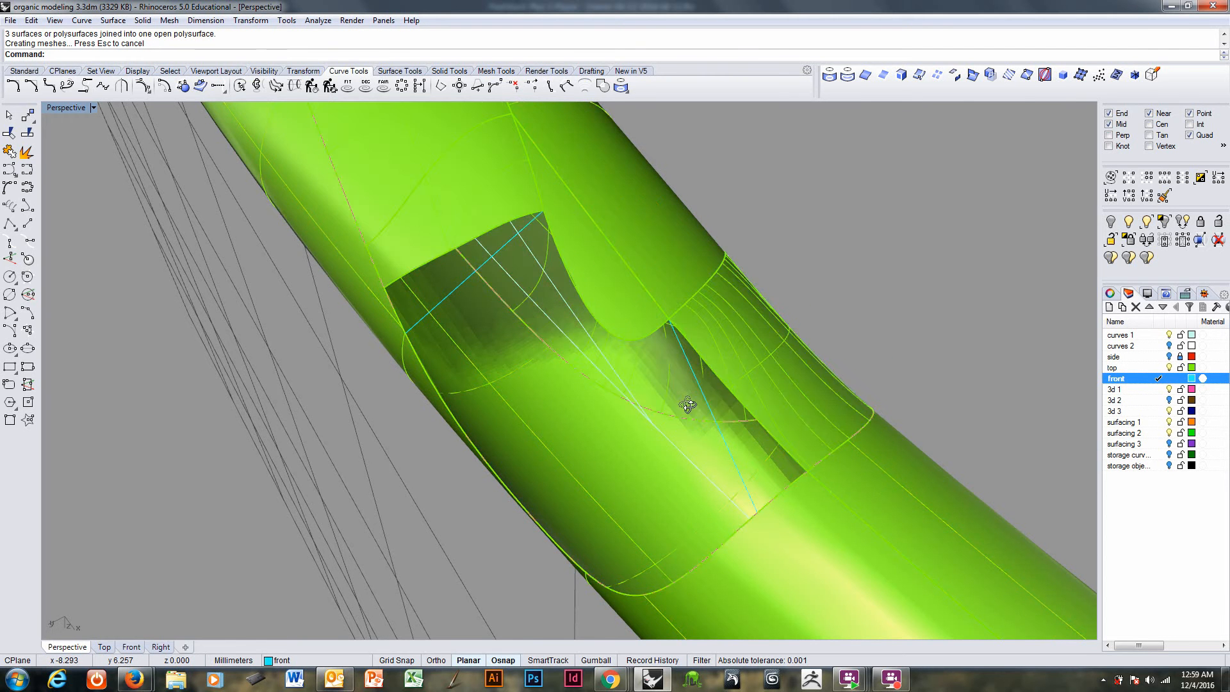
# - Delete the two leftover straight lines spanning the trimmed opening
pyautogui.moveTo(687, 403); pyautogui.dragTo(674, 346, button='right')
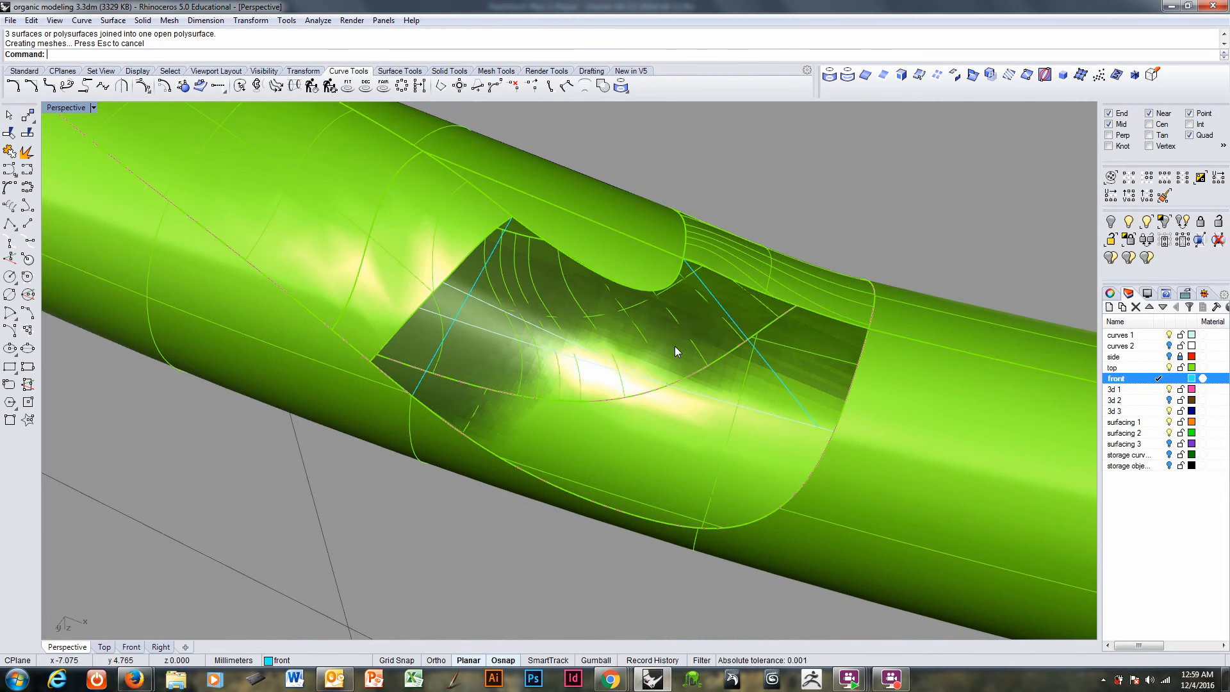
pyautogui.click(724, 314)
pyautogui.press('Return')
pyautogui.press('Delete')
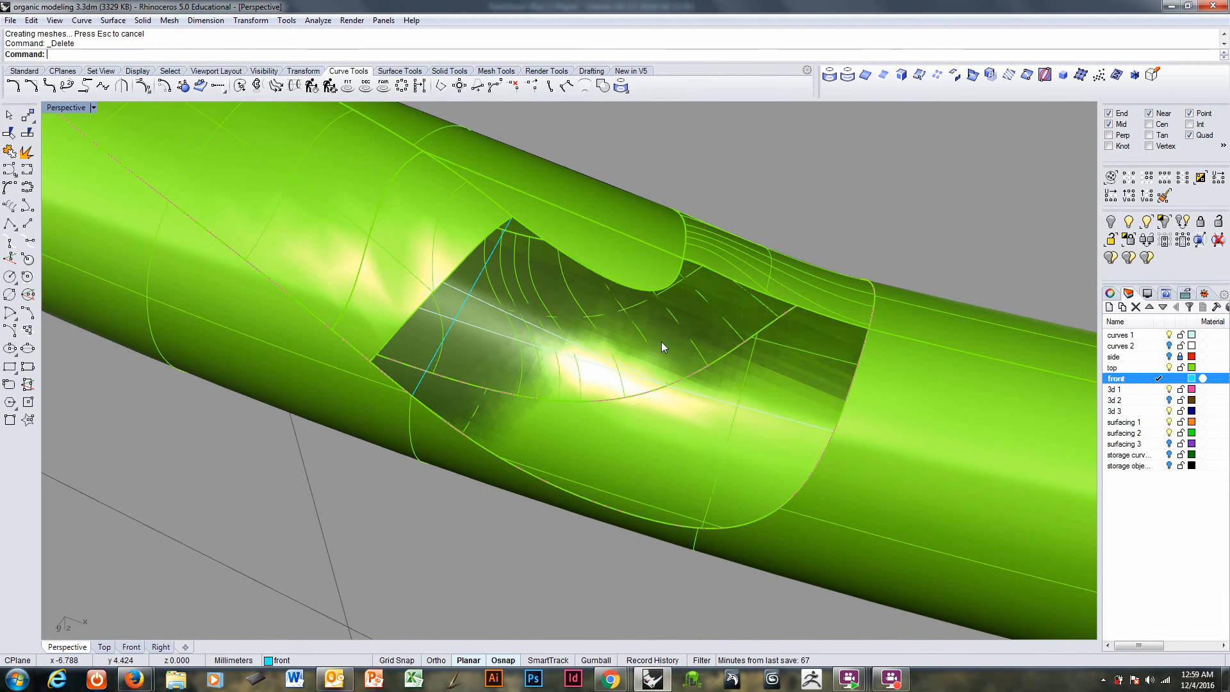
pyautogui.click(463, 309)
pyautogui.press('Delete')
# - Try to patch the trimmed opening with a network surface from its four surrounding edges, matching tangency on all of them
pyautogui.moveTo(700, 405)
pyautogui.mouseDown(button='right')
pyautogui.moveTo(720, 410)
pyautogui.moveTo(714, 396)
pyautogui.mouseUp(button='right')
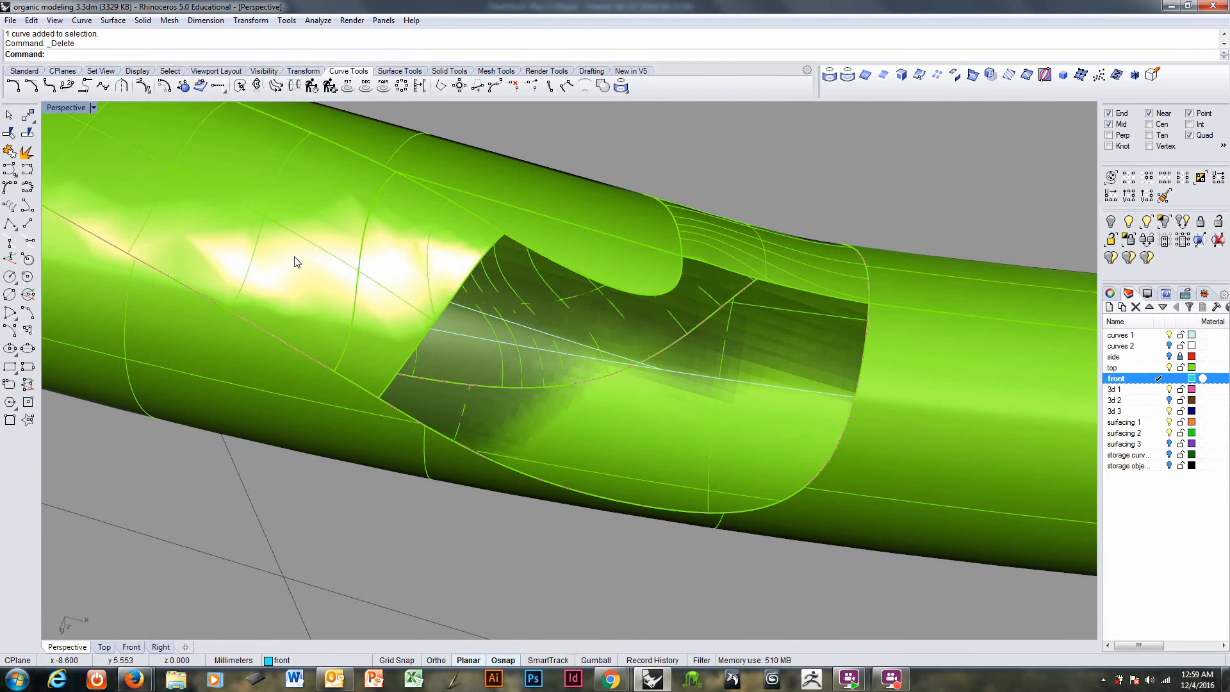
pyautogui.click(400, 70)
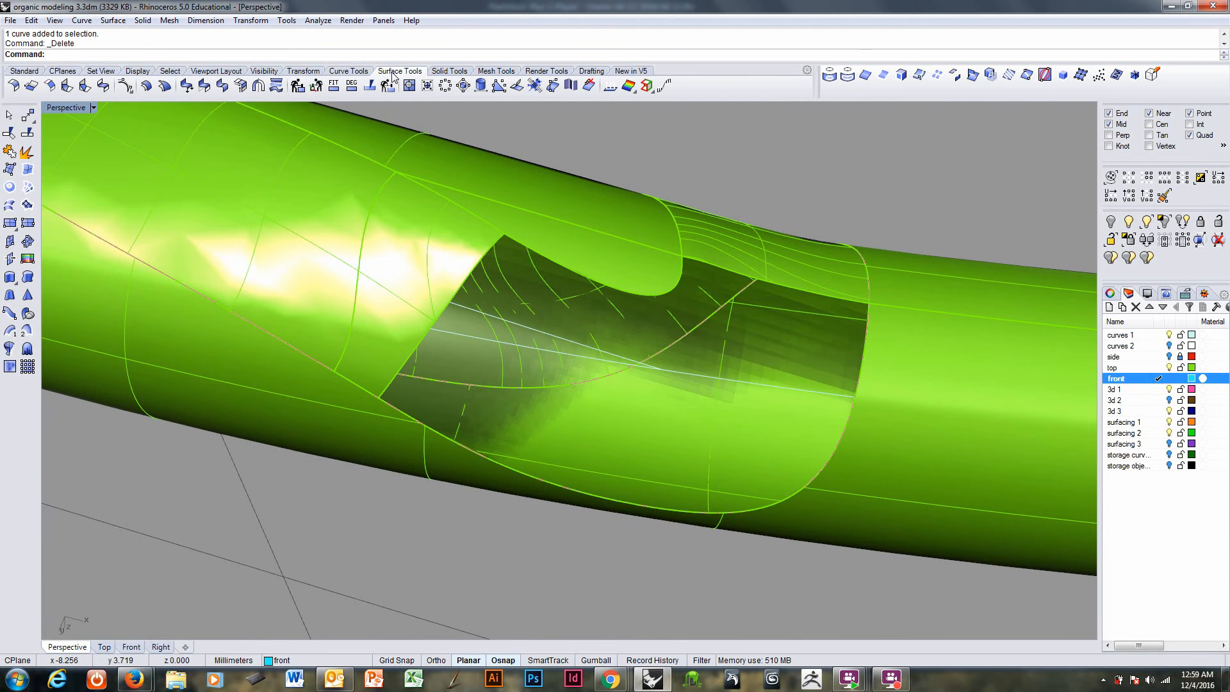
pyautogui.click(11, 205)
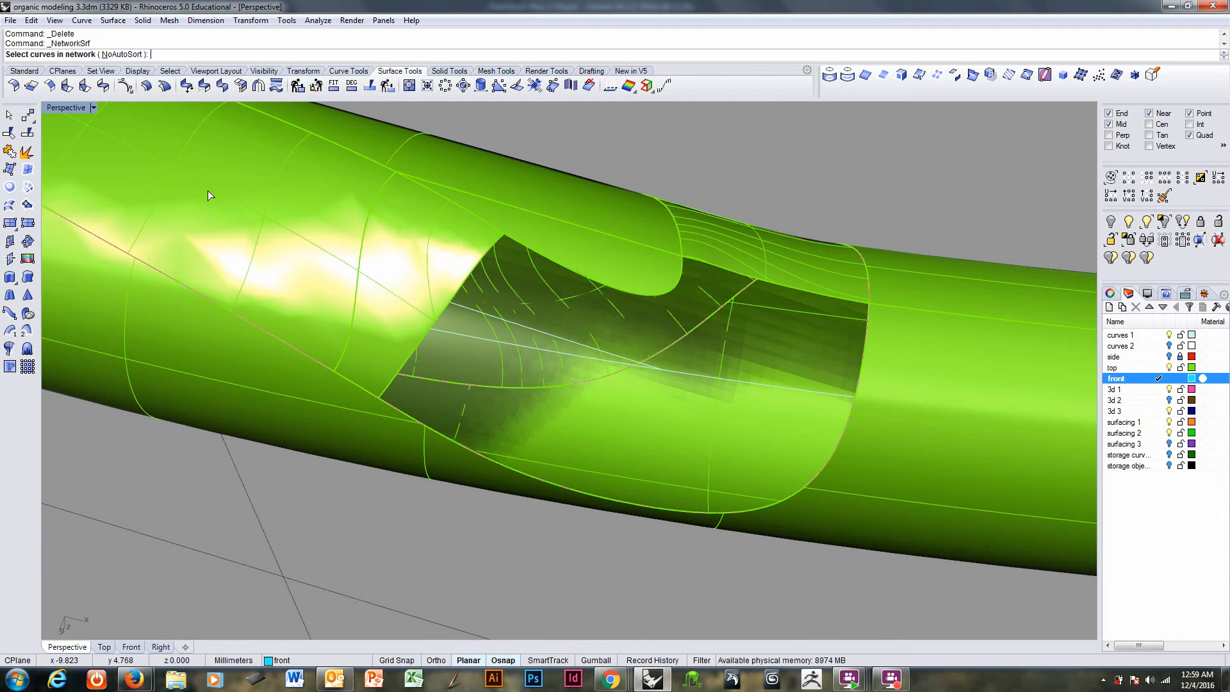
pyautogui.click(411, 420)
pyautogui.press('Return')
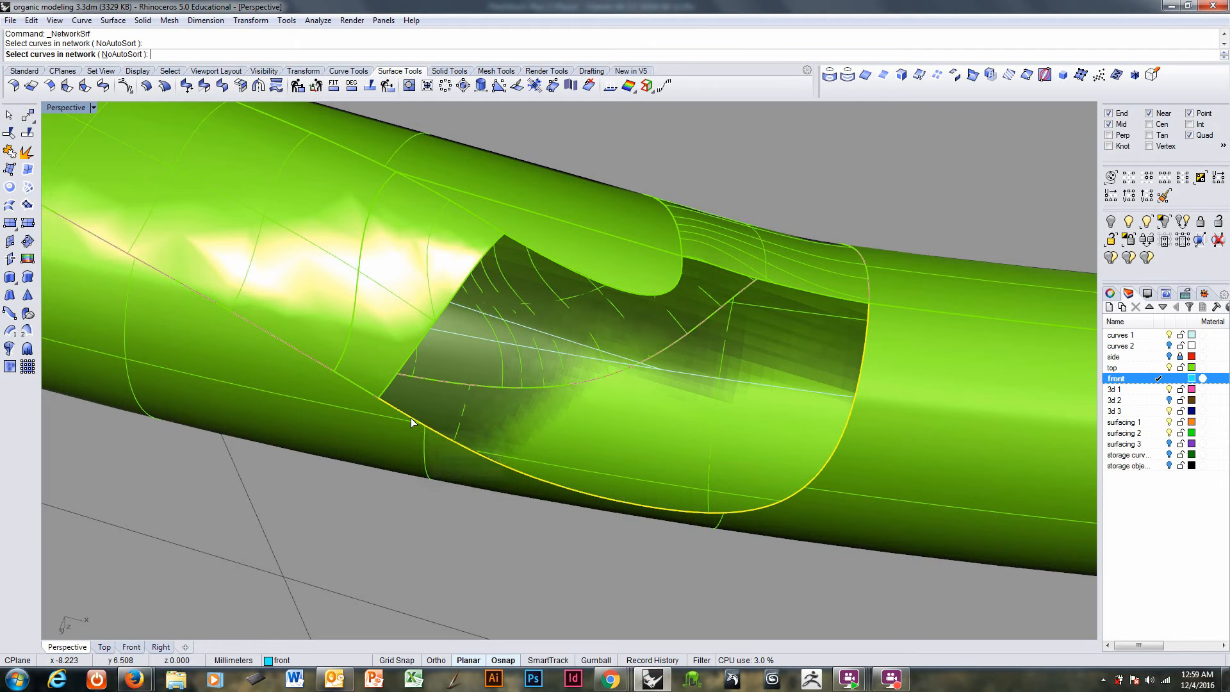
pyautogui.click(522, 245)
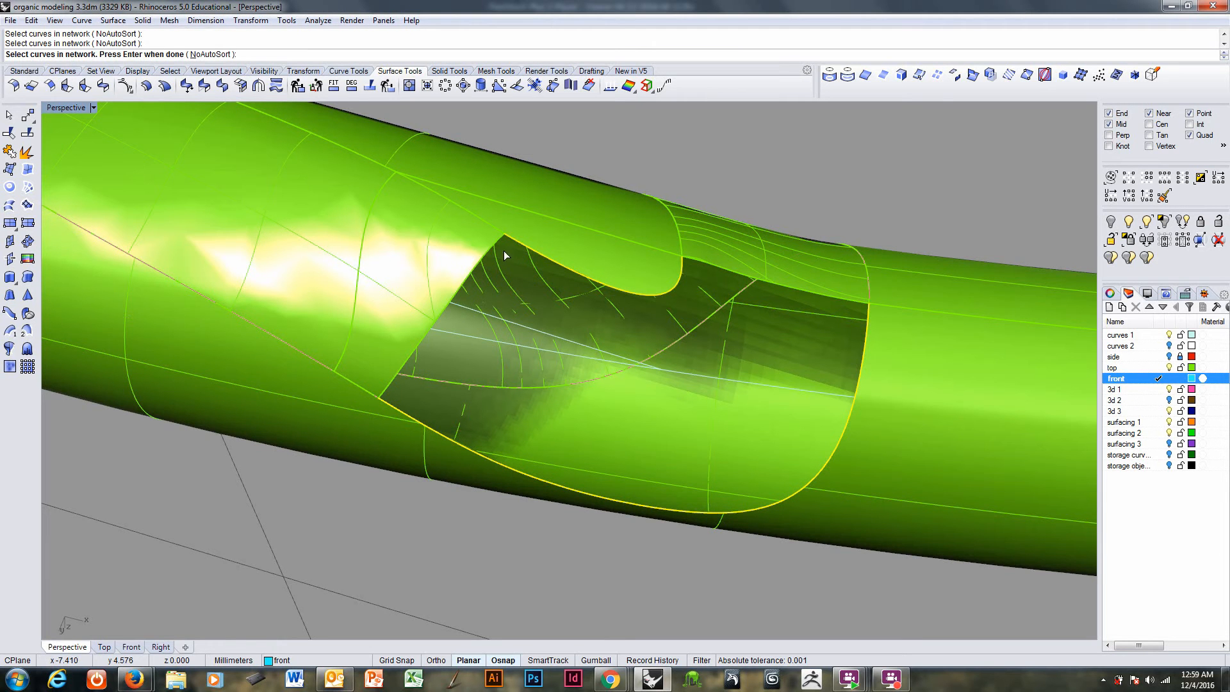
pyautogui.click(498, 250)
pyautogui.click(696, 263)
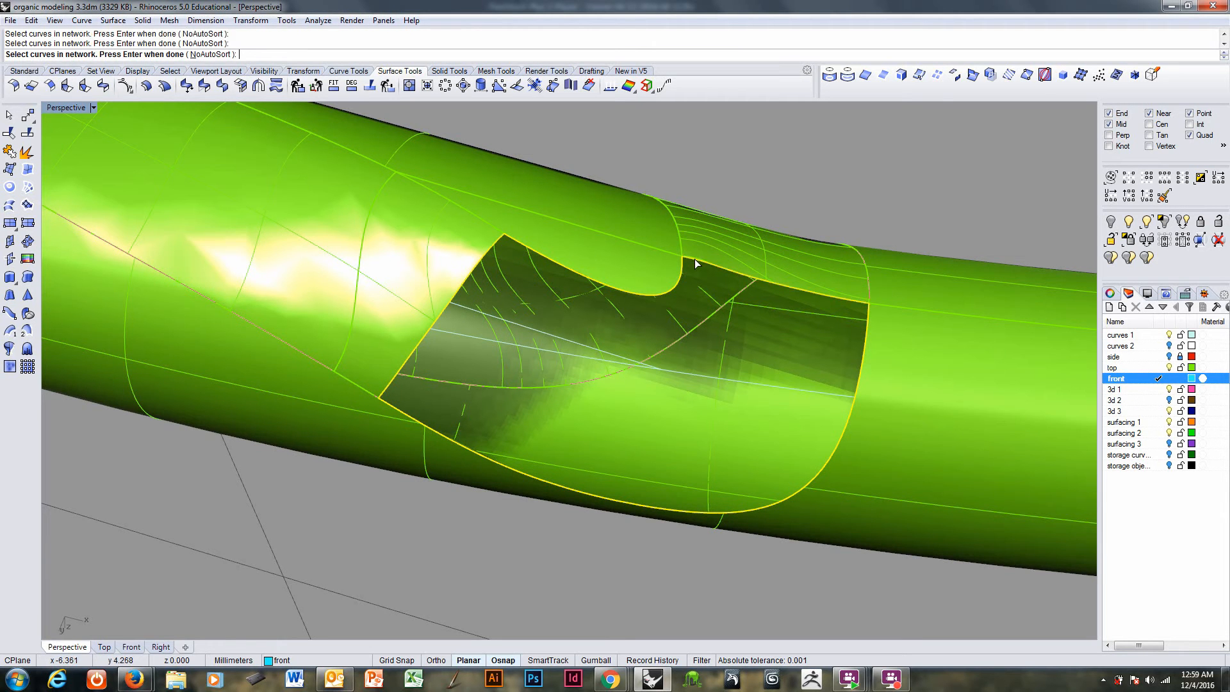
pyautogui.rightClick(924, 390)
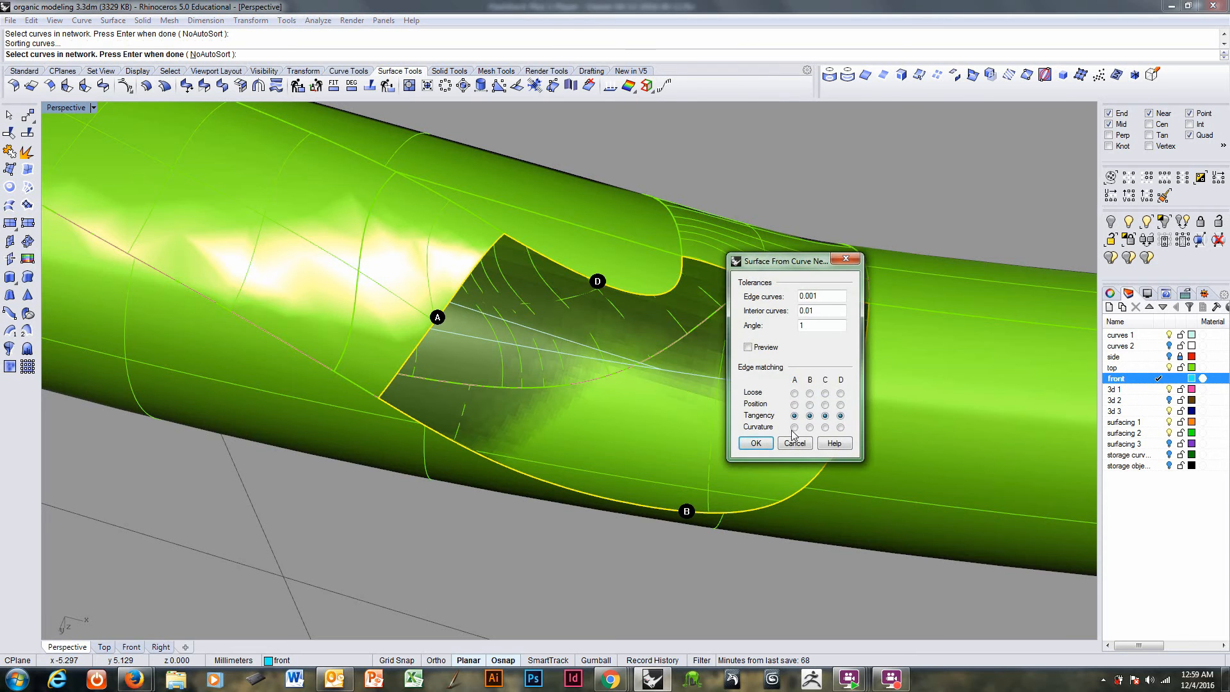
pyautogui.click(756, 443)
# - Inspect the shape of the new patch and undo the network surface
pyautogui.moveTo(770, 367); pyautogui.dragTo(634, 352, button='right')
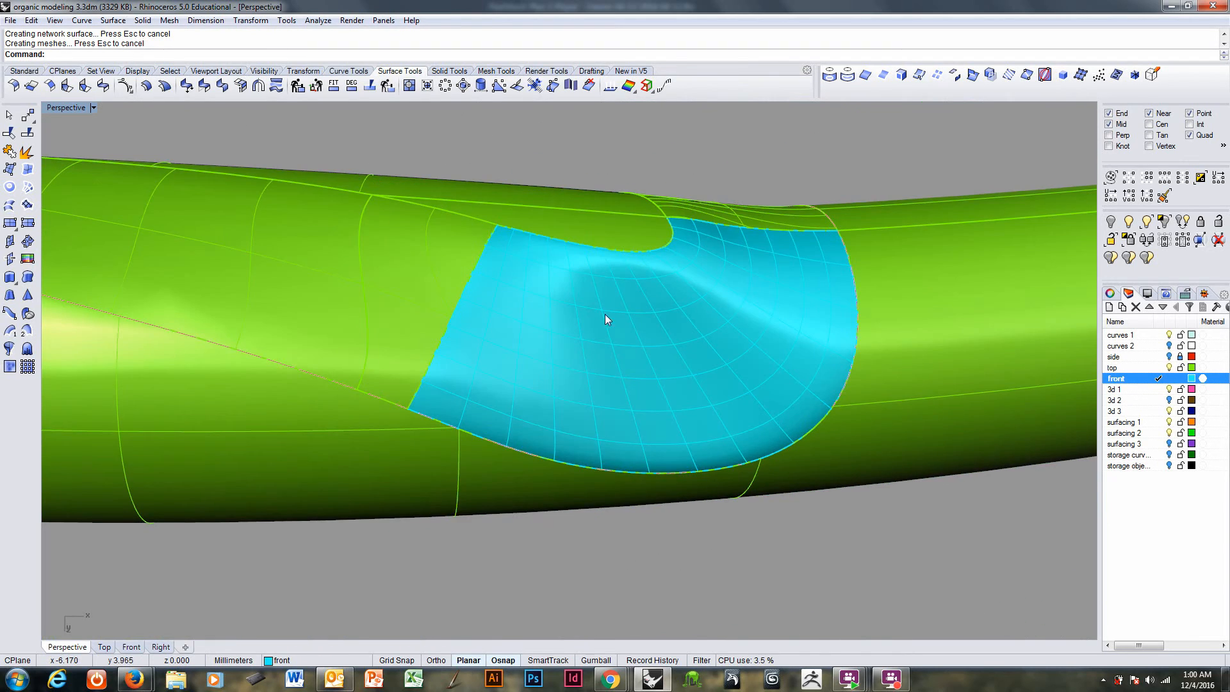
pyautogui.moveTo(644, 446); pyautogui.dragTo(680, 449, button='right')
pyautogui.hotkey('ctrl', 'z')
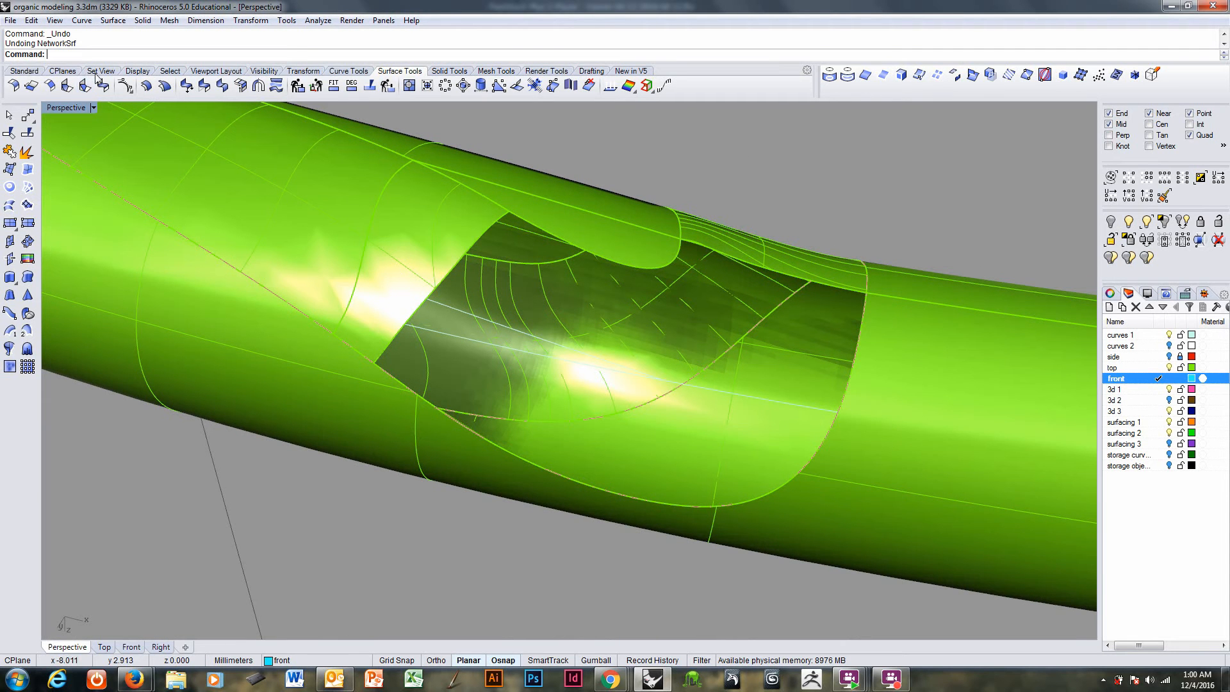
# - Align the construction plane to the current view and draw a straight line about 1.1 mm long crosswise over the middle of the opening
pyautogui.click(71, 72)
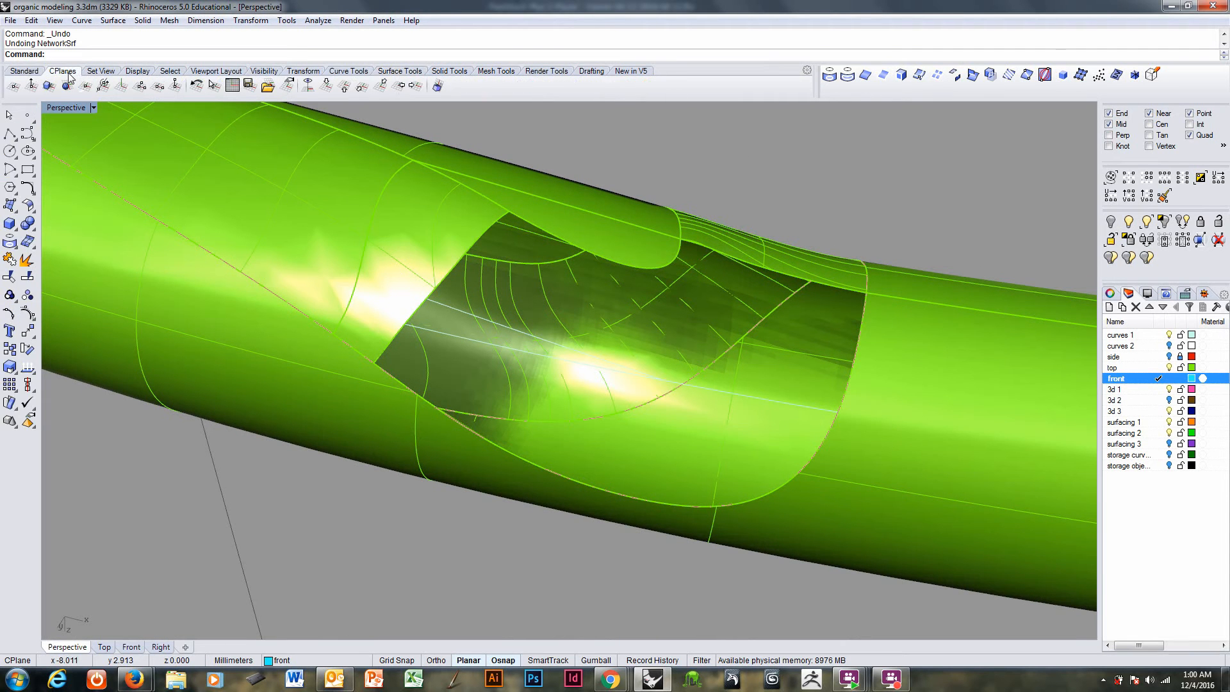
pyautogui.click(323, 87)
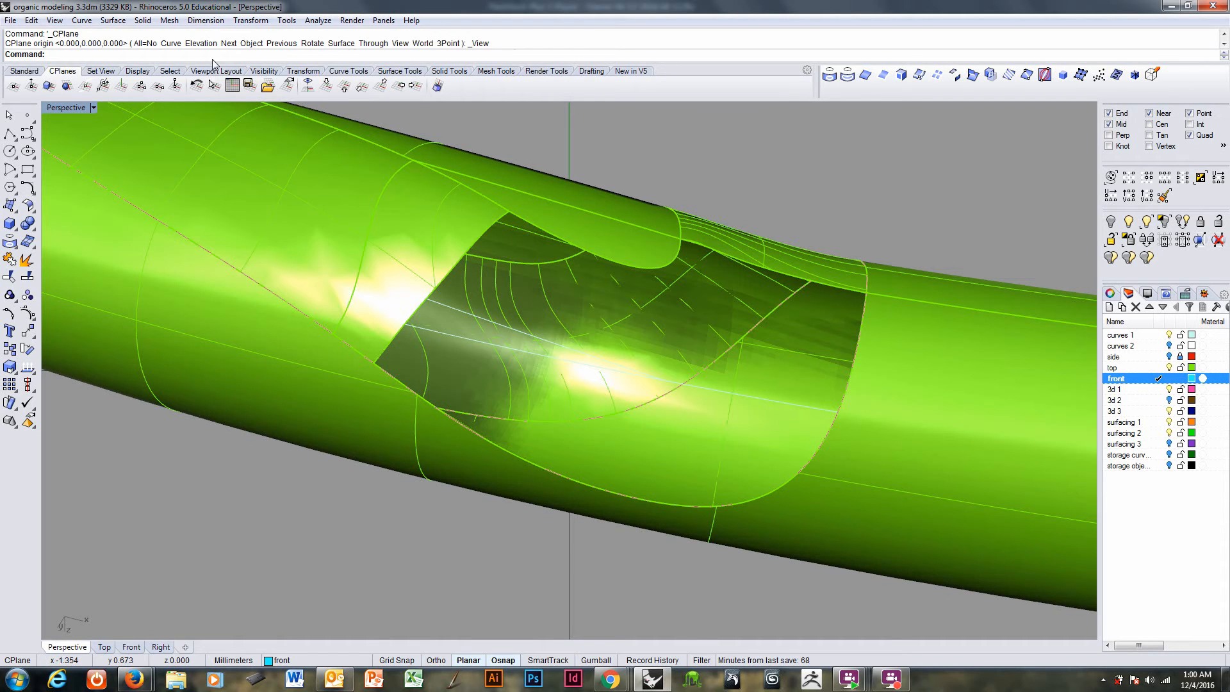
pyautogui.click(346, 71)
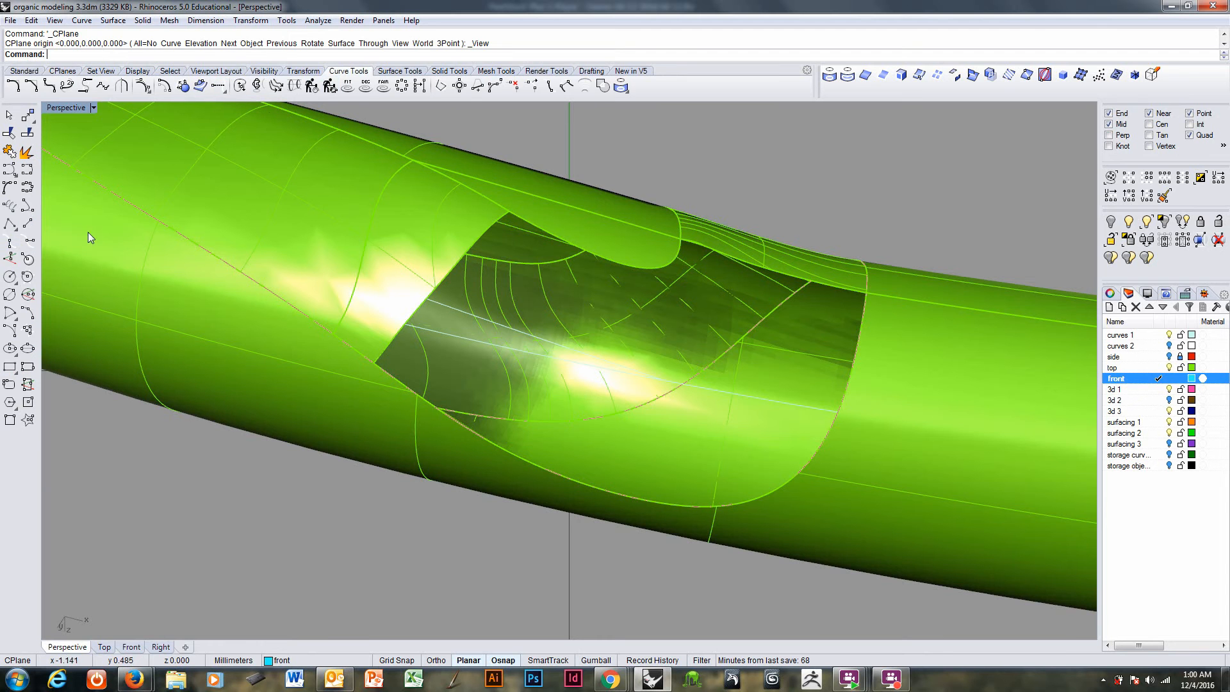
pyautogui.click(29, 226)
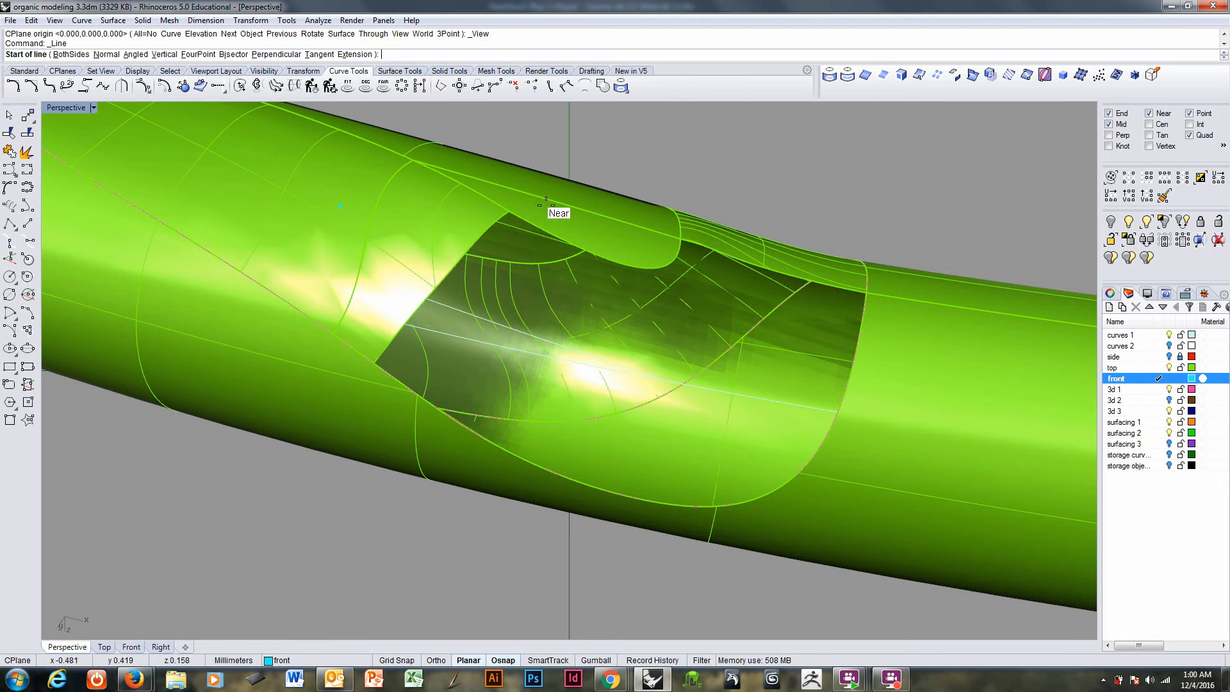
pyautogui.click(636, 167)
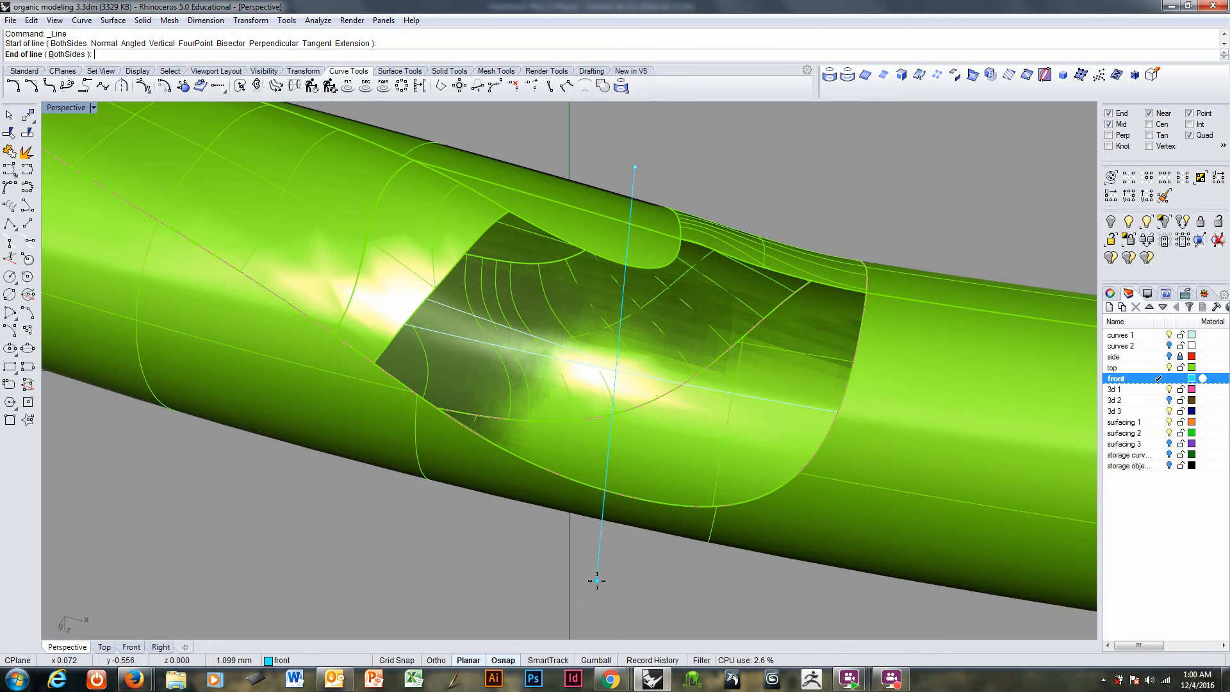
pyautogui.press('Escape')
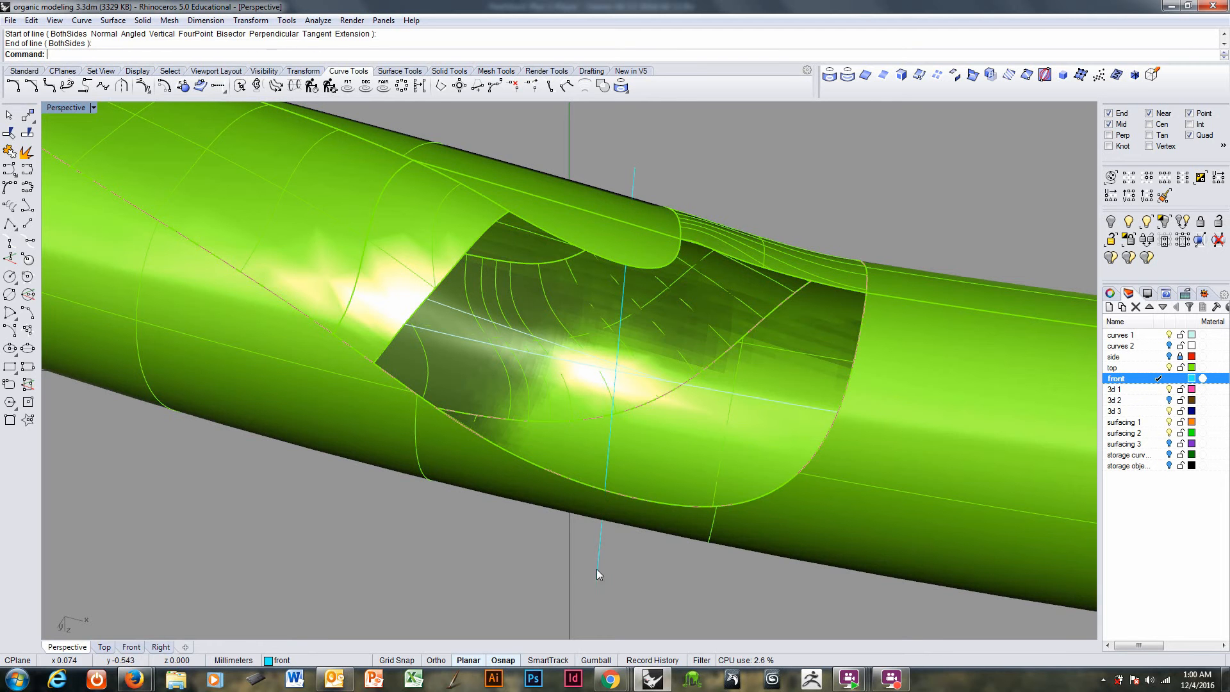
# - Project the crosswise line onto the joined polysurface and delete the original straight line
pyautogui.click(599, 556)
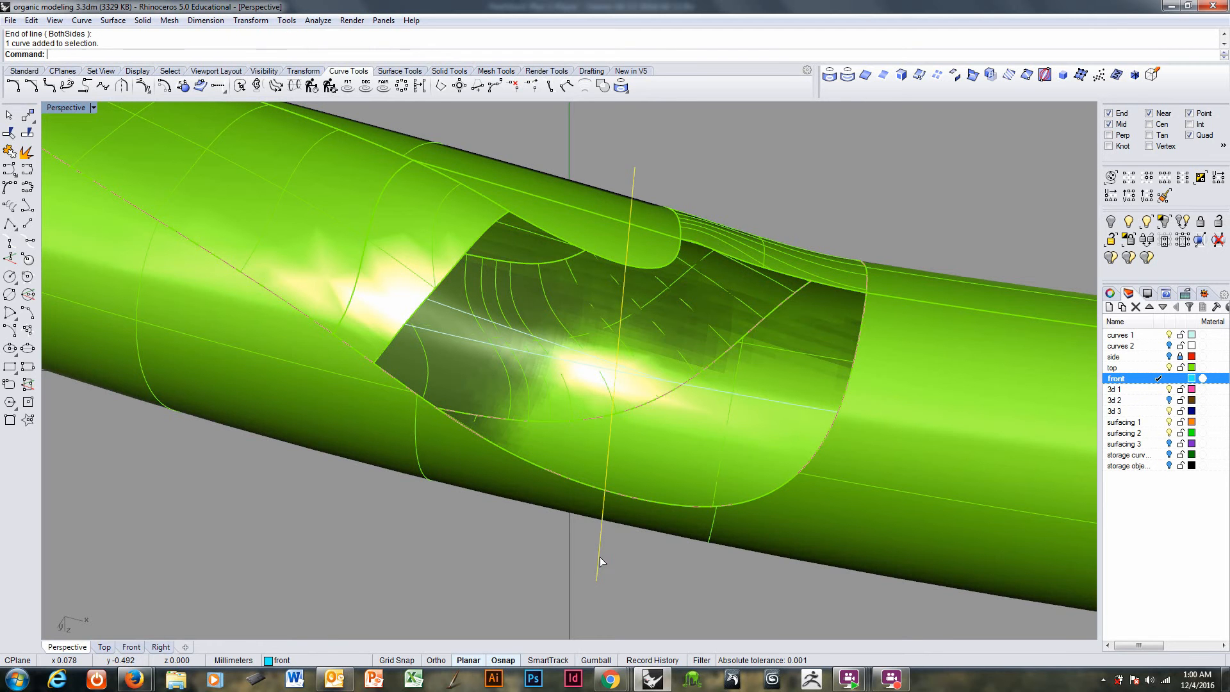
pyautogui.click(829, 76)
pyautogui.click(668, 226)
pyautogui.press('Return')
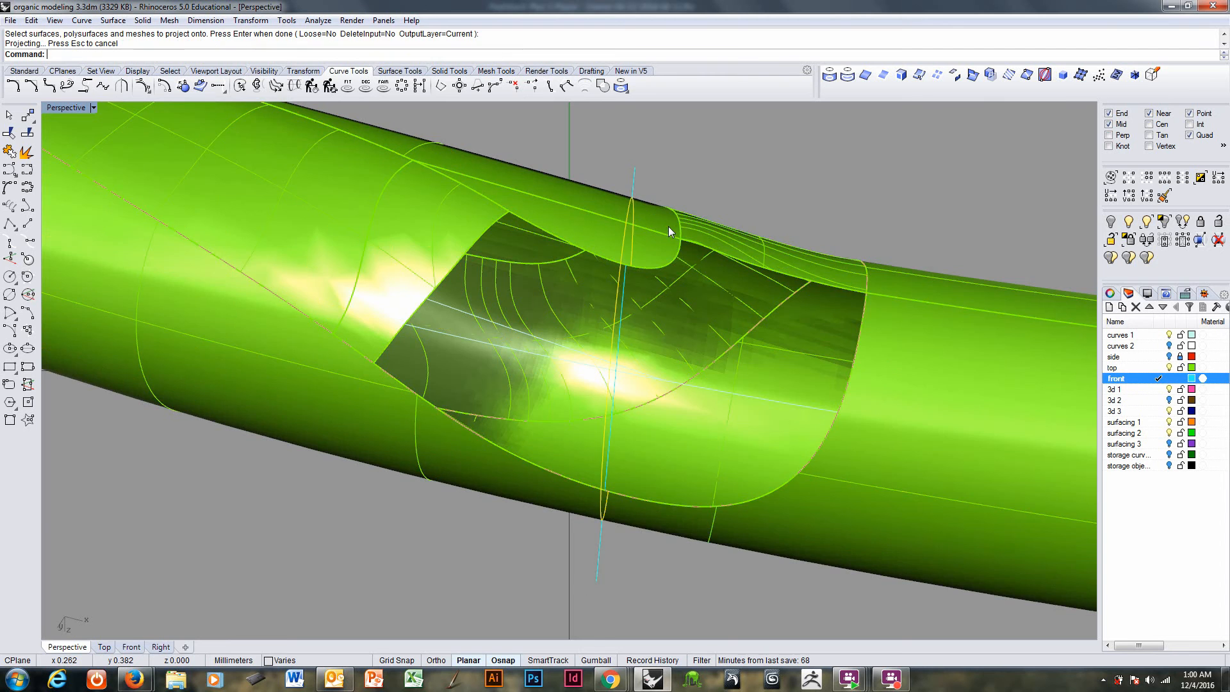
pyautogui.moveTo(681, 301); pyautogui.dragTo(537, 281, button='right')
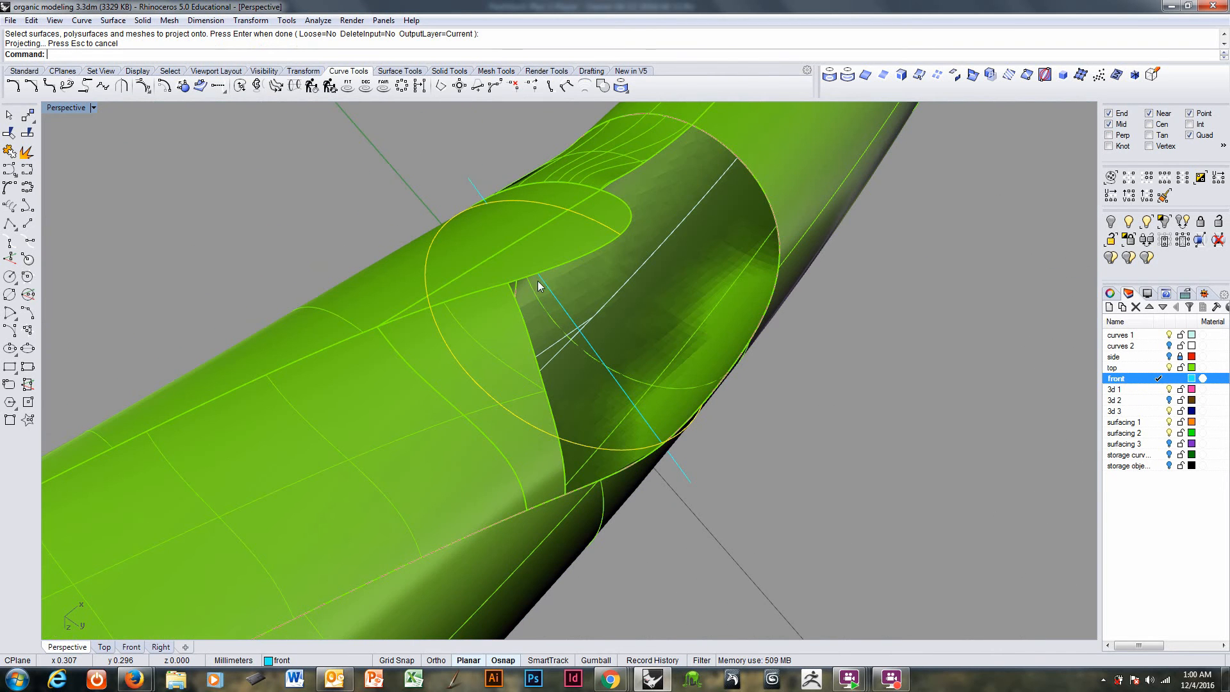
pyautogui.click(472, 182)
pyautogui.press('Delete')
# - Reset the construction plane to world Top
pyautogui.moveTo(471, 182); pyautogui.dragTo(459, 190, button='right')
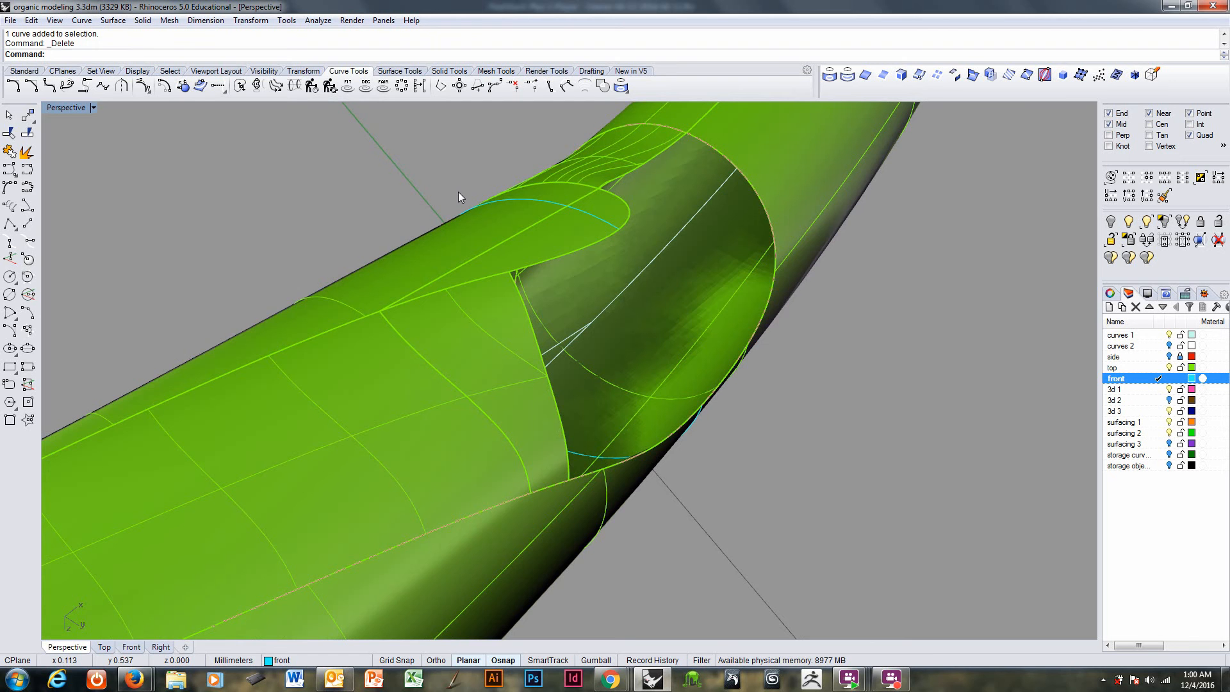
pyautogui.press('F4')
pyautogui.moveTo(695, 321); pyautogui.dragTo(678, 463, button='right')
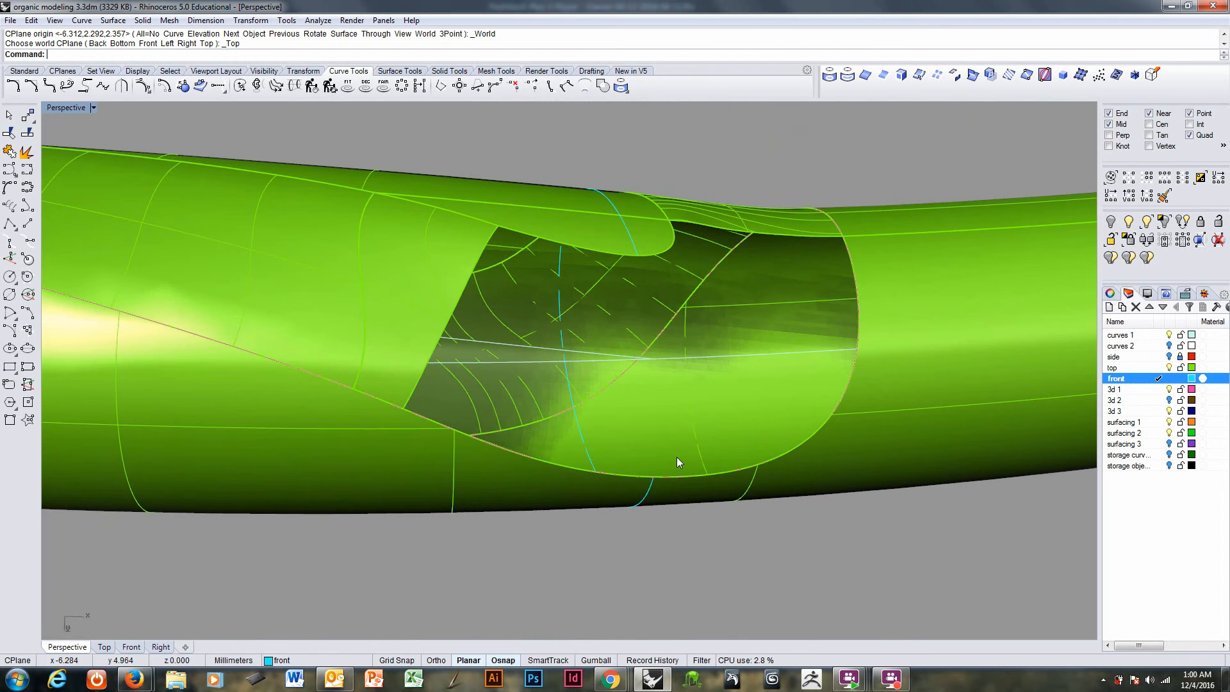
# - Bridge the opening with an adjustable curve blend between the two projected curves, using curvature continuity at both ends and adjusting its control points
pyautogui.click(82, 21)
pyautogui.moveTo(124, 352)
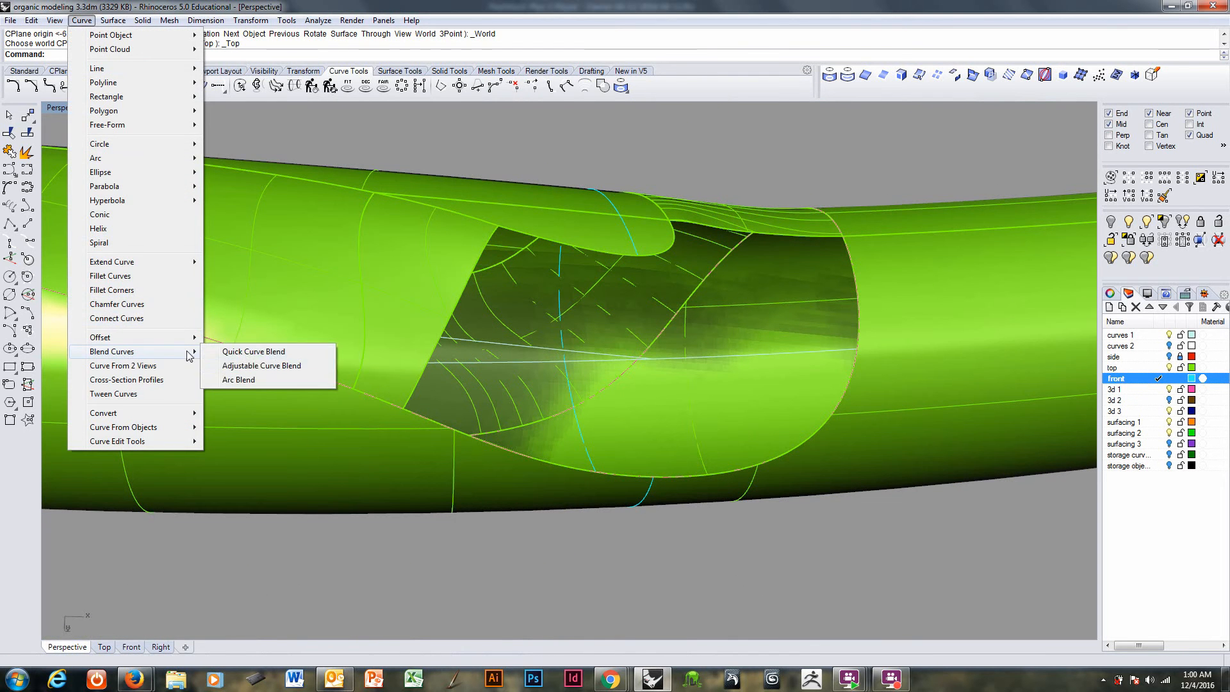
pyautogui.click(259, 366)
pyautogui.click(649, 485)
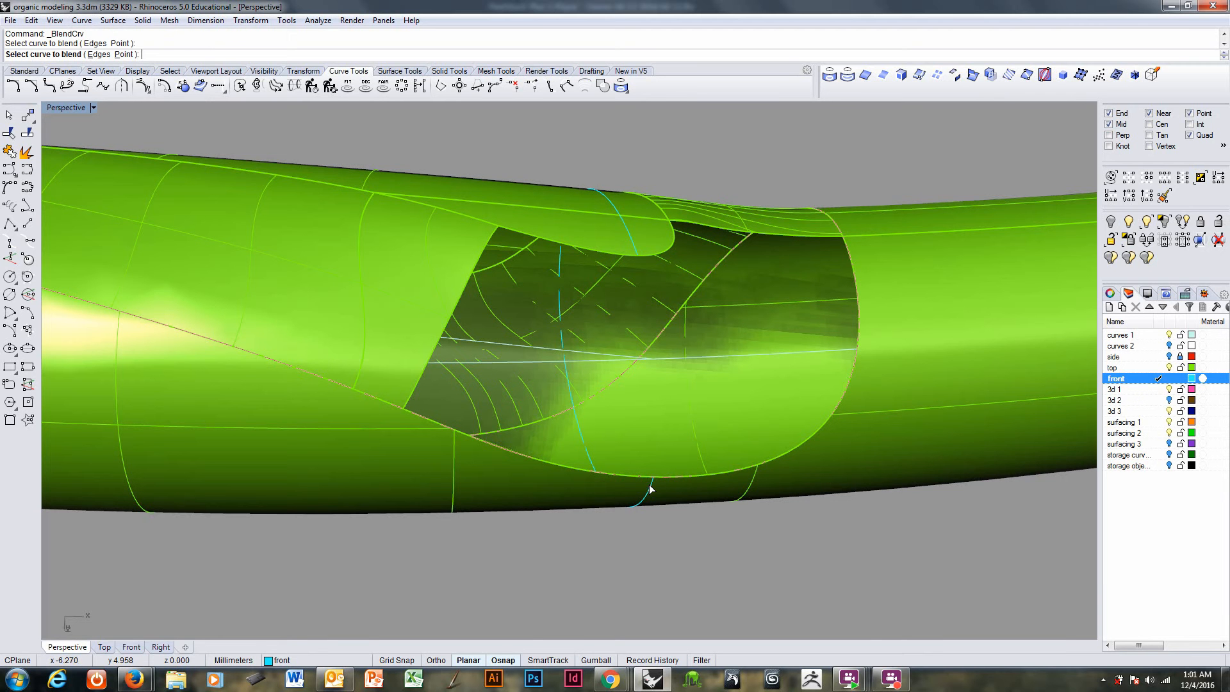
pyautogui.click(633, 244)
pyautogui.moveTo(731, 355); pyautogui.dragTo(777, 323, button='right')
pyautogui.scroll(4, 600, 322)
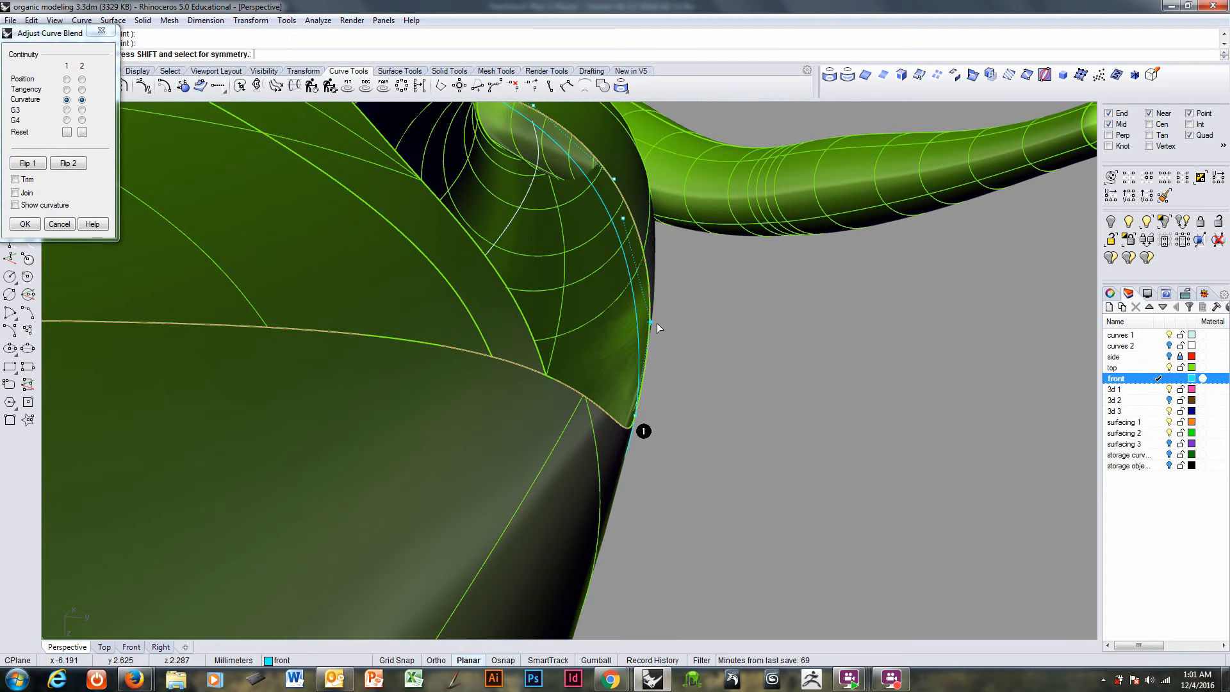
pyautogui.moveTo(651, 323); pyautogui.dragTo(605, 178)
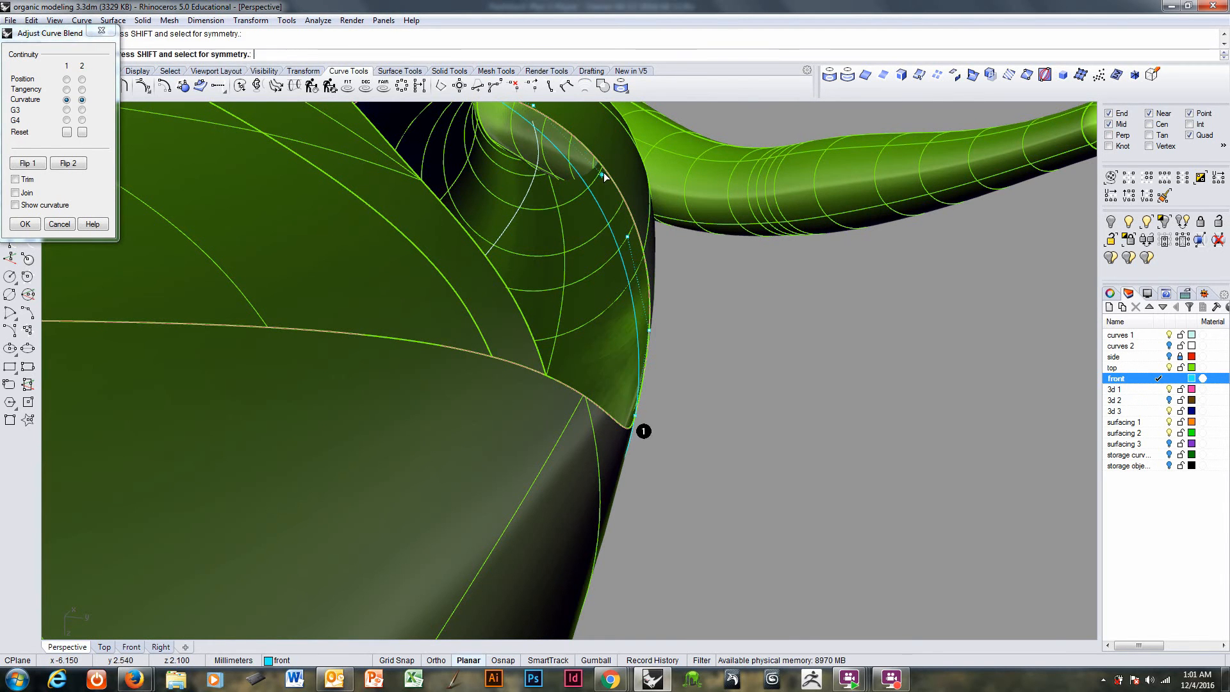
pyautogui.rightClick(606, 181)
pyautogui.moveTo(607, 186); pyautogui.dragTo(919, 416, button='right')
pyautogui.scroll(-6, 779, 347)
pyautogui.keyDown('shift'); pyautogui.moveTo(708, 343); pyautogui.dragTo(613, 349, button='right'); pyautogui.keyUp('shift')
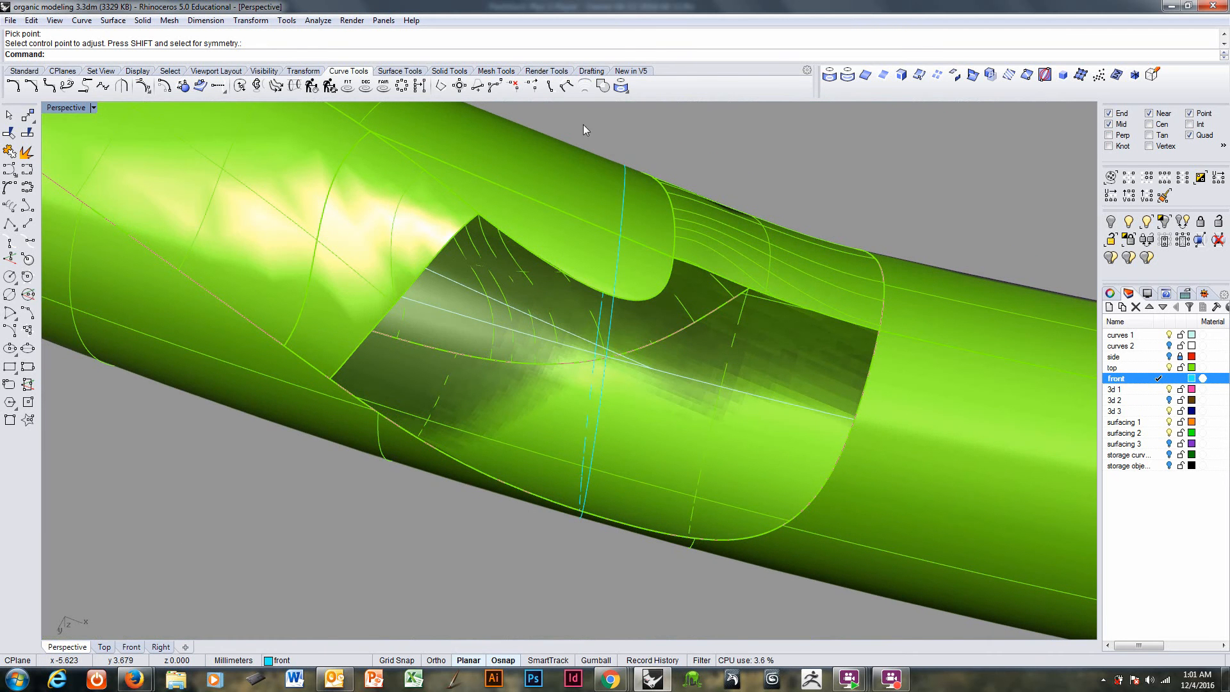
pyautogui.rightClick(568, 56)
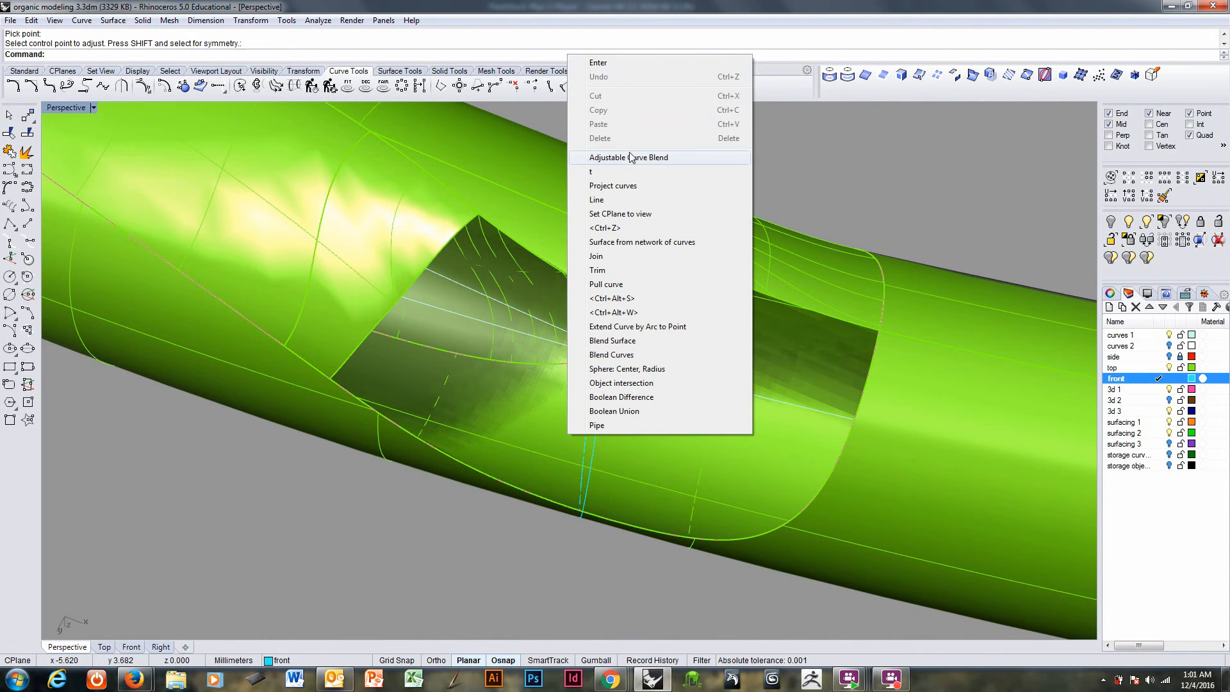
pyautogui.click(632, 243)
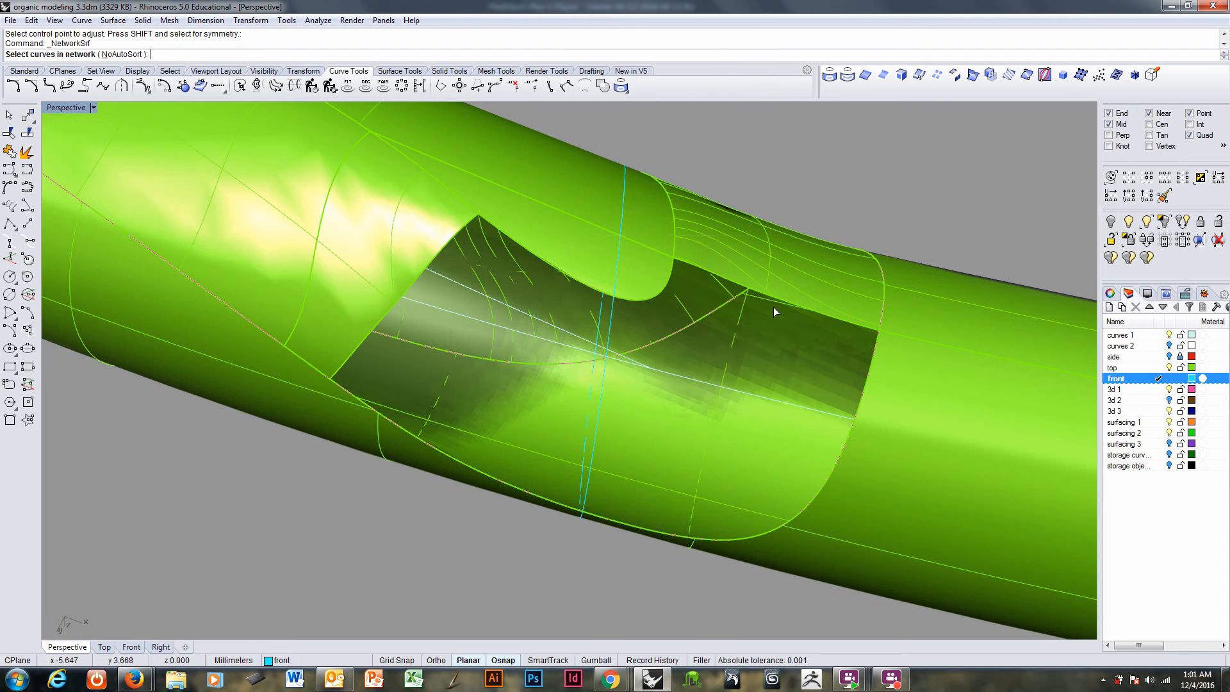
pyautogui.click(536, 259)
pyautogui.moveTo(529, 272); pyautogui.dragTo(433, 355, button='right')
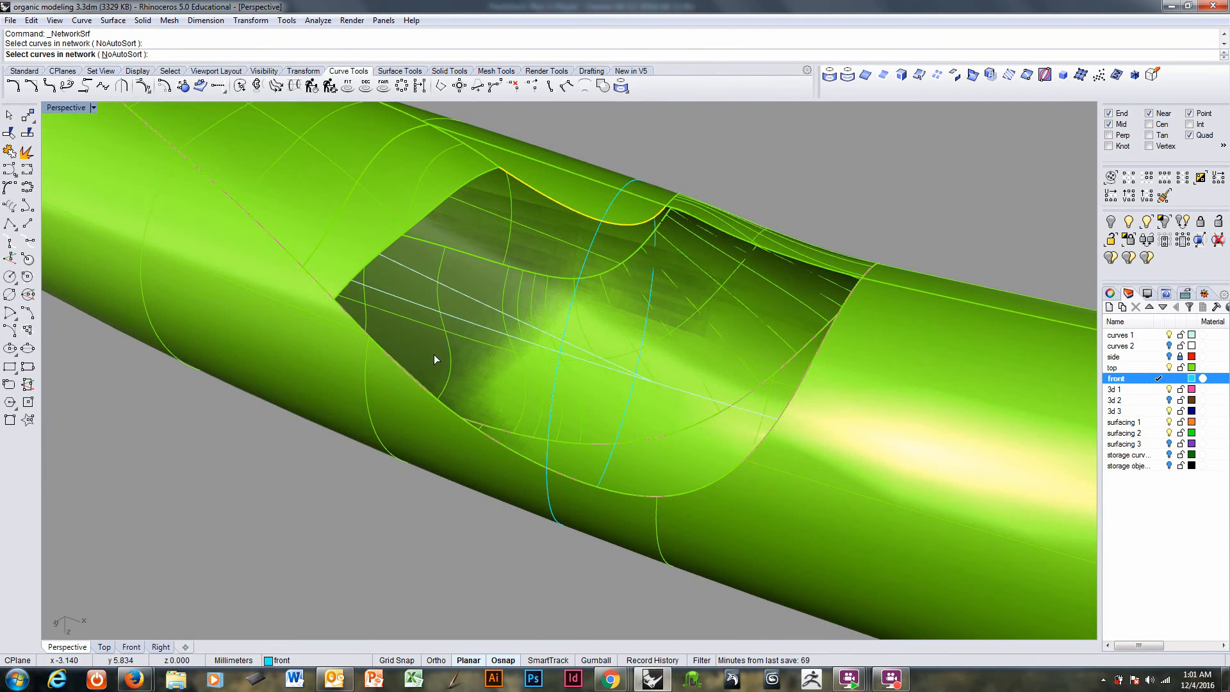
pyautogui.click(393, 355)
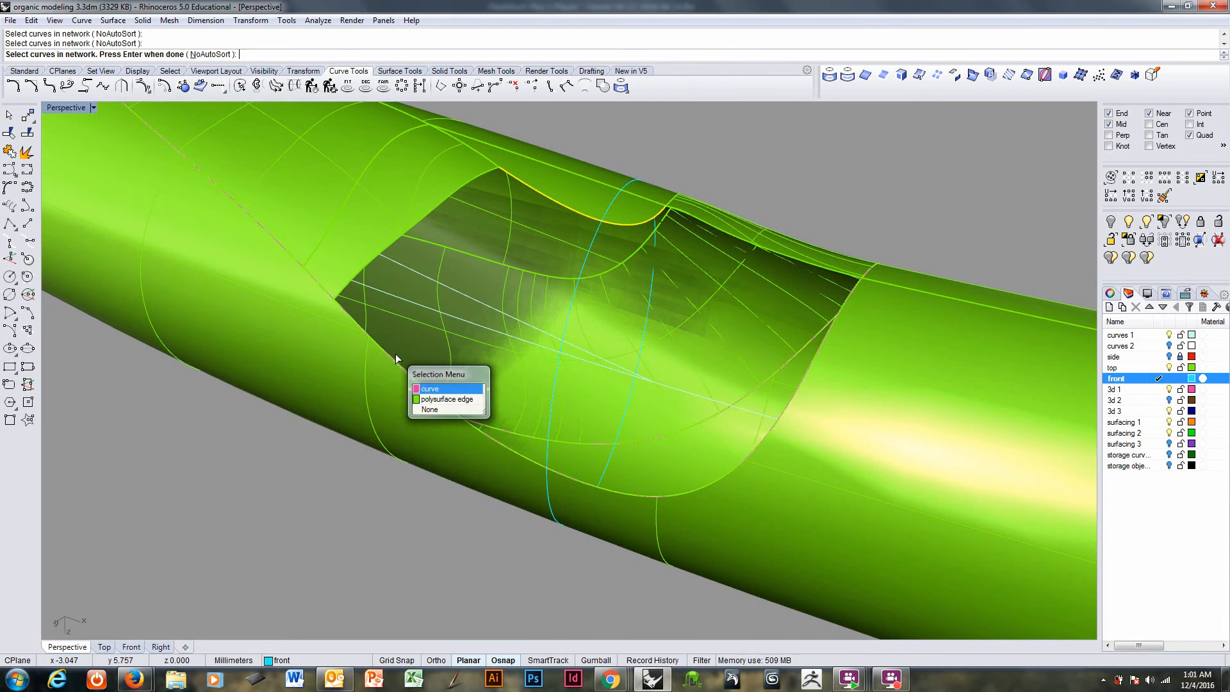
pyautogui.click(416, 387)
pyautogui.moveTo(359, 287); pyautogui.dragTo(354, 383, button='right')
pyautogui.press('Escape')
pyautogui.click(353, 383)
# - Patch the opening with a network surface from its four edges and the interior blend curve, with tangency on all four edges
pyautogui.rightClick(395, 402)
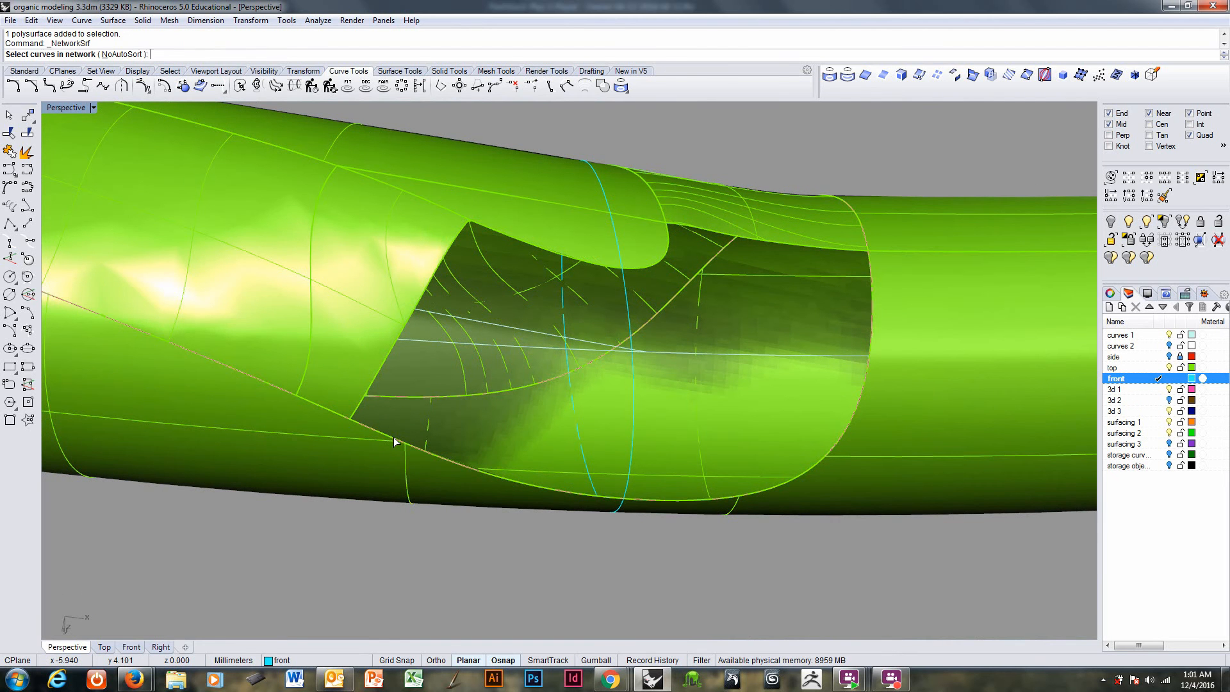
pyautogui.click(394, 438)
pyautogui.click(449, 481)
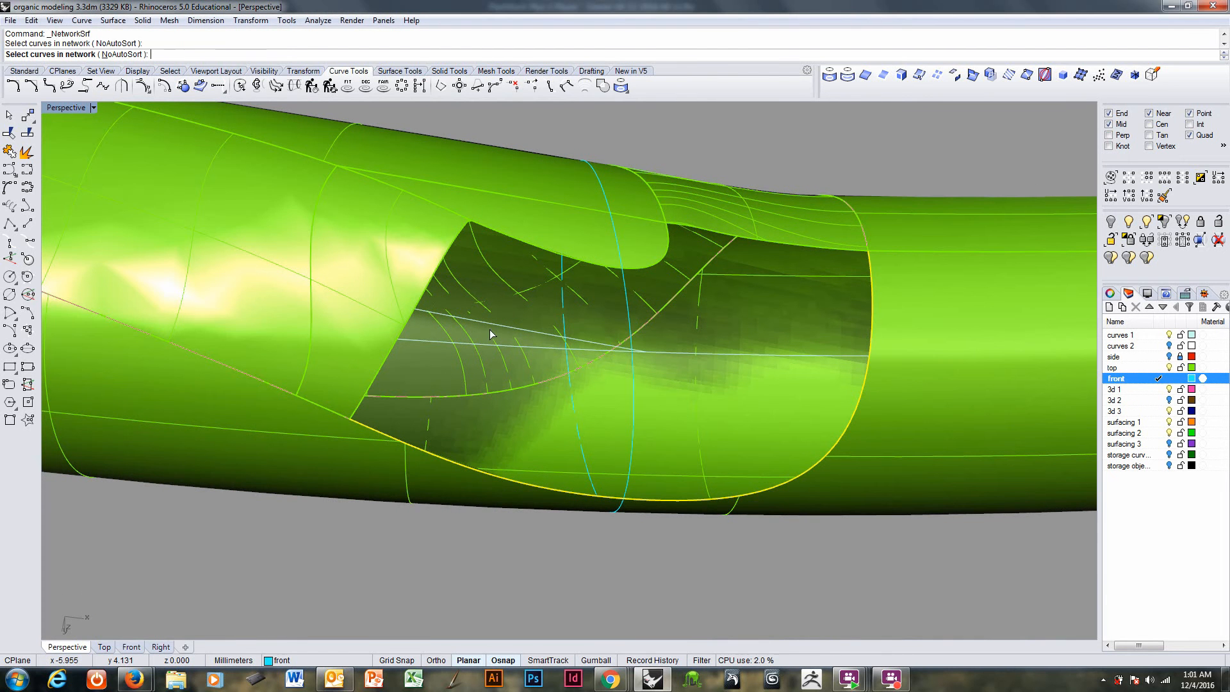
pyautogui.click(505, 236)
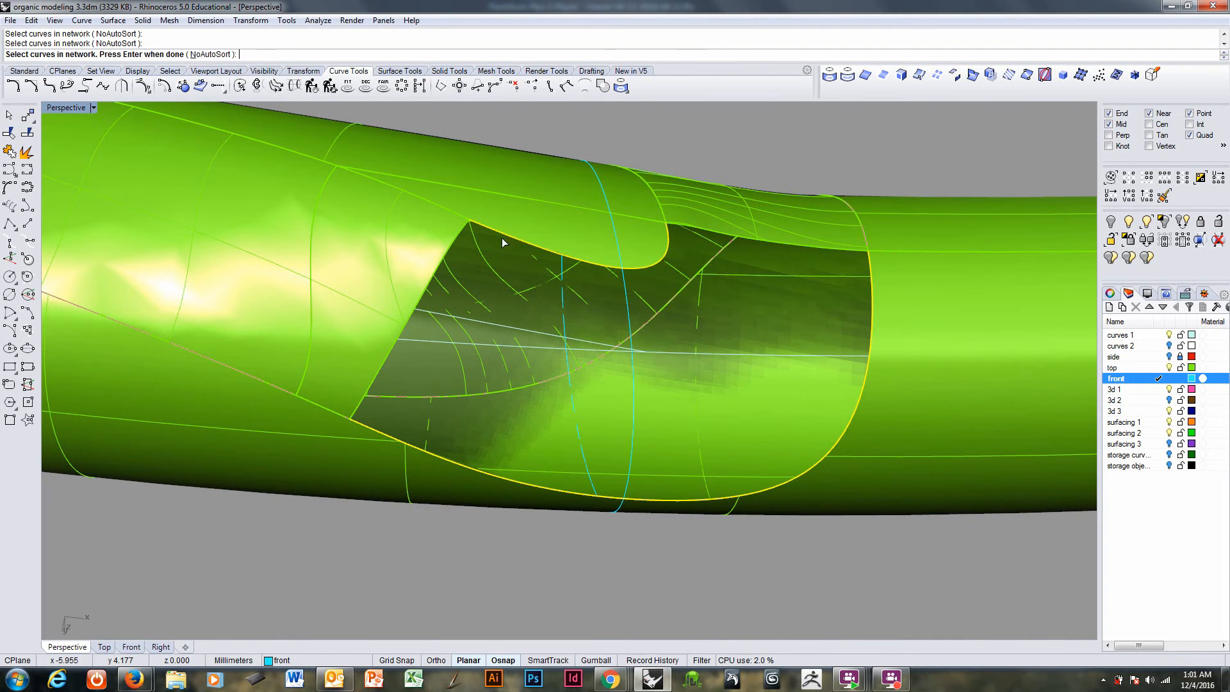
pyautogui.click(454, 250)
pyautogui.click(627, 302)
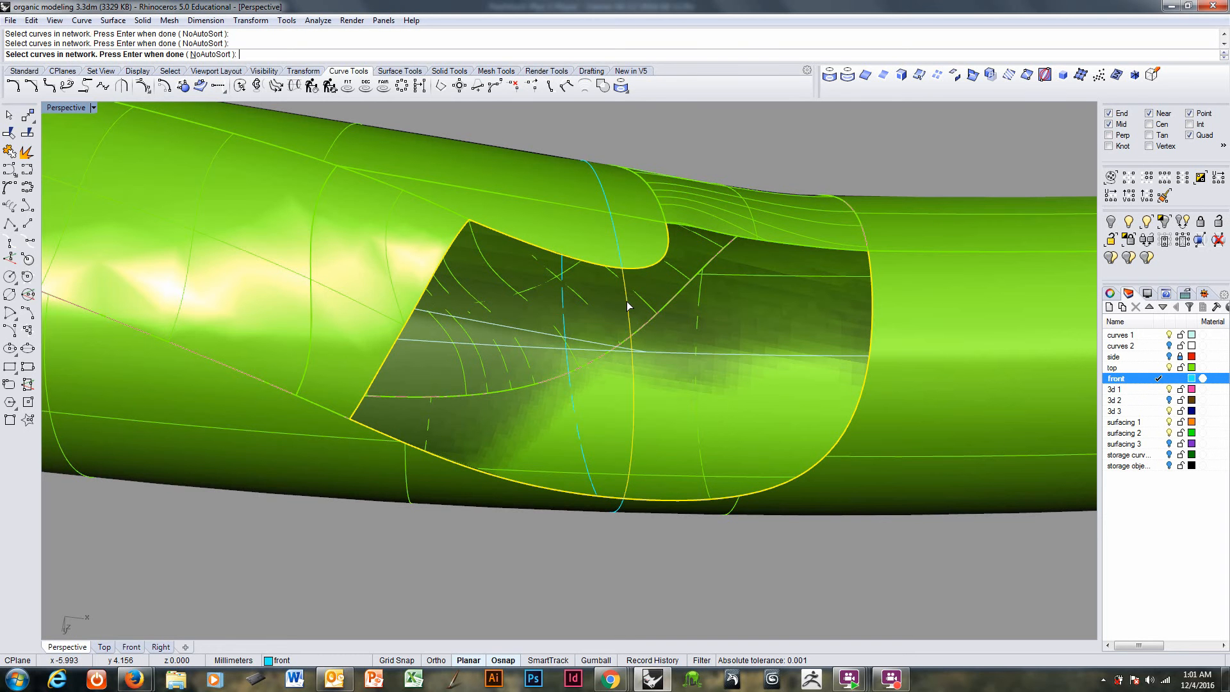
pyautogui.click(679, 225)
pyautogui.press('Return')
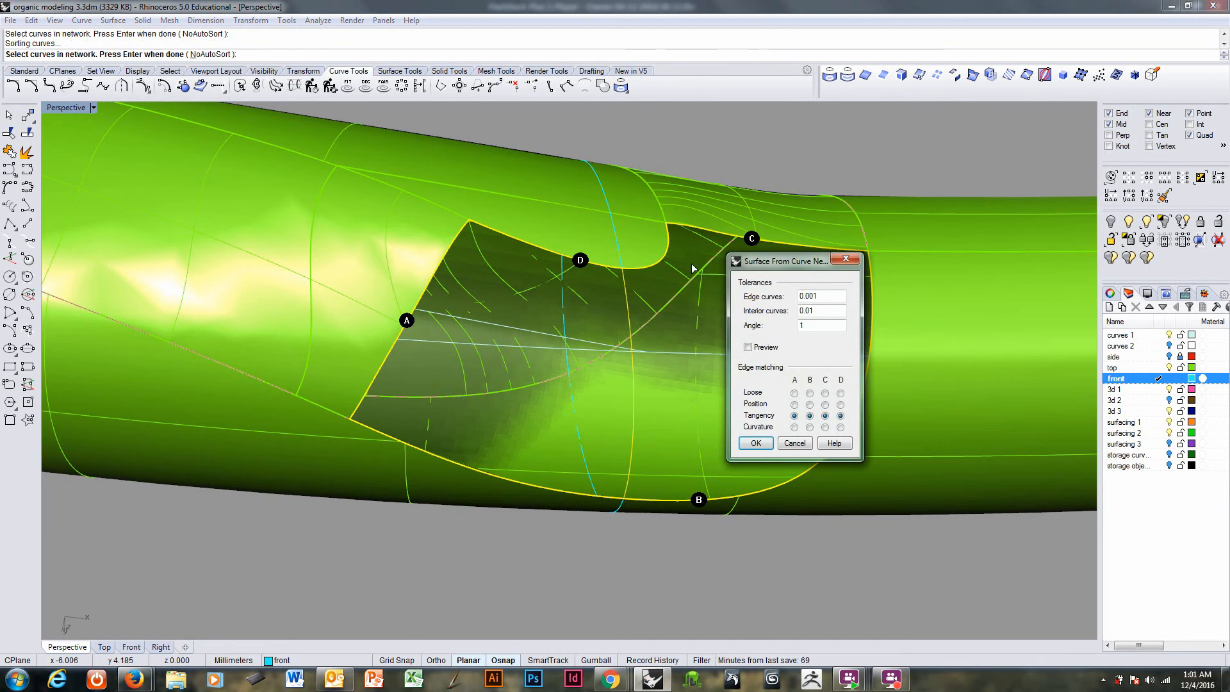
pyautogui.press('Return')
pyautogui.moveTo(760, 428); pyautogui.dragTo(731, 533, button='right')
pyautogui.moveTo(773, 447); pyautogui.dragTo(793, 359, button='right')
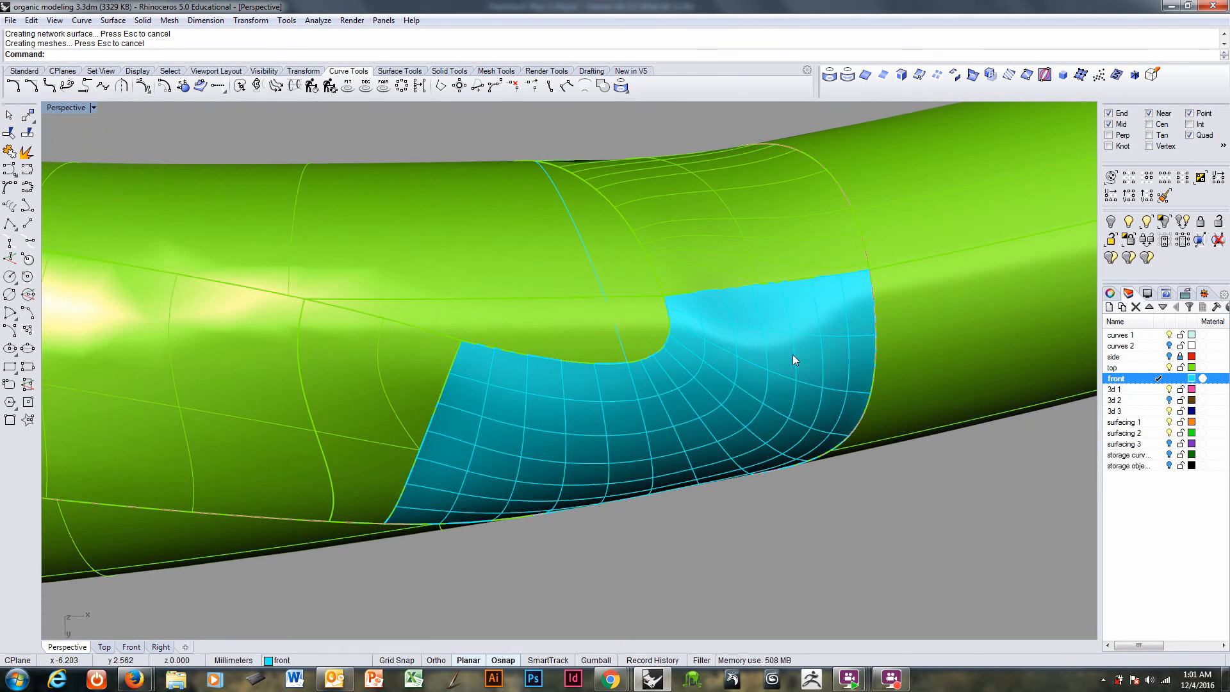
# - Delete the guide curve running across the stem at the patched opening
pyautogui.moveTo(666, 335); pyautogui.dragTo(808, 572, button='right')
pyautogui.keyDown('ctrl'); pyautogui.moveTo(664, 413); pyautogui.dragTo(623, 318, button='right'); pyautogui.keyUp('ctrl')
pyautogui.click(625, 322)
pyautogui.click(624, 322)
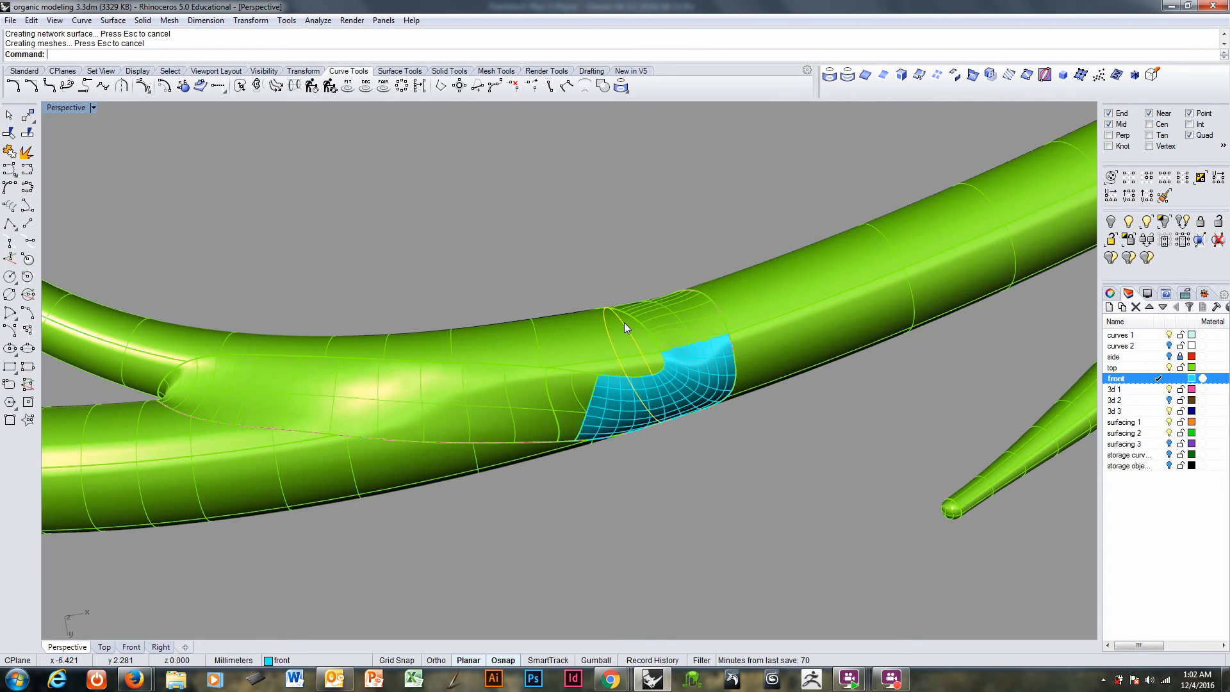
pyautogui.press('Delete')
pyautogui.moveTo(643, 330); pyautogui.dragTo(600, 362, button='right')
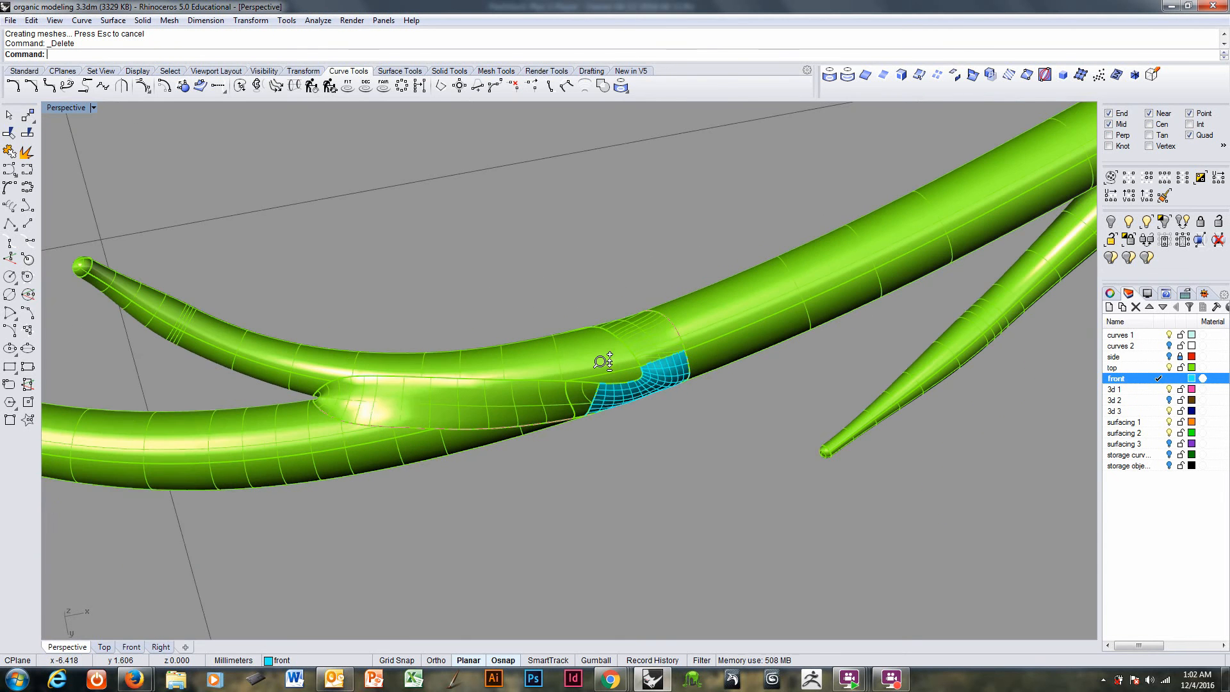
# - Join the blue network surface to the green stem-and-branch polysurface
pyautogui.click(9, 151)
pyautogui.scroll(5, 654, 385)
pyautogui.click(763, 319)
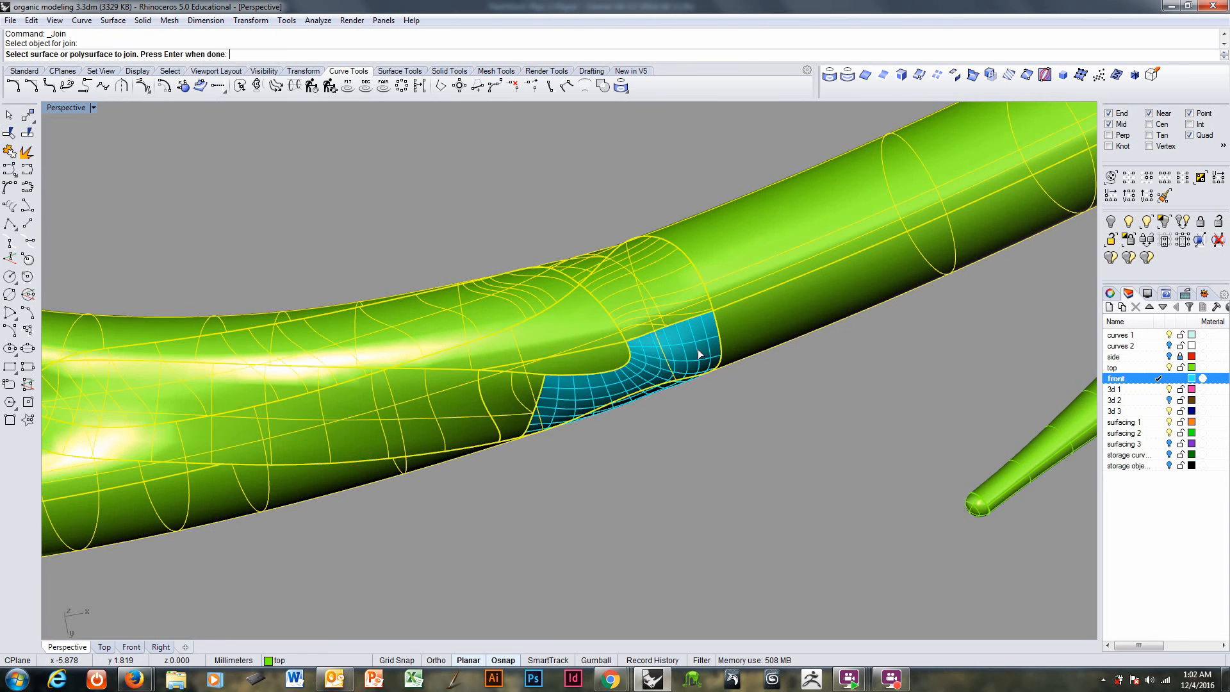
pyautogui.click(698, 348)
pyautogui.press('Return')
pyautogui.moveTo(697, 348); pyautogui.dragTo(725, 437, button='right')
pyautogui.click(728, 421)
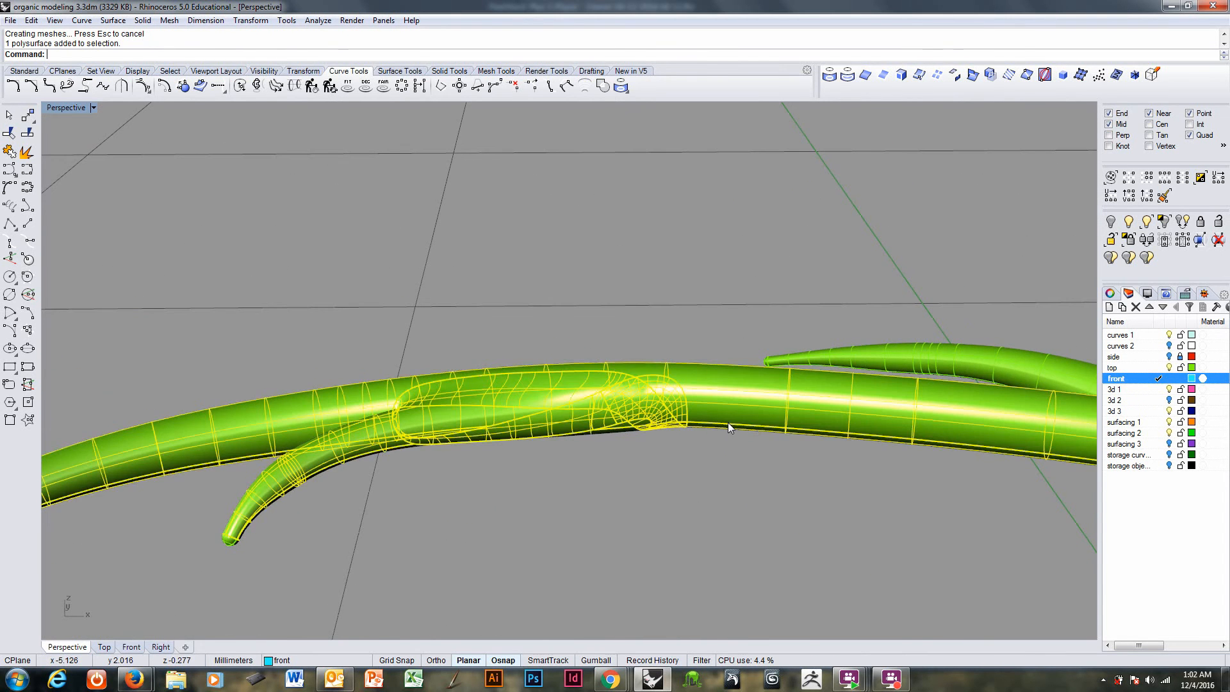
pyautogui.click(711, 497)
# - Show the side layer and examine the green stem and branches together with the red forms
pyautogui.moveTo(711, 498); pyautogui.dragTo(801, 512, button='right')
pyautogui.click(1170, 356)
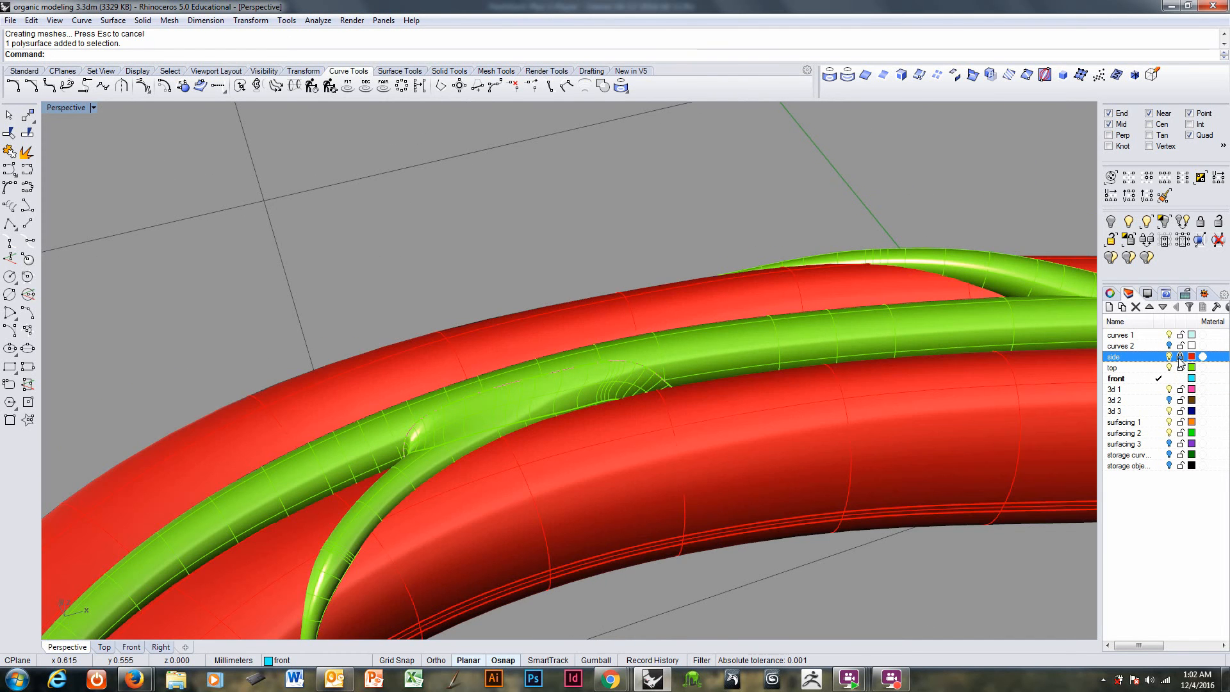
pyautogui.scroll(-4, 617, 364)
pyautogui.moveTo(617, 364); pyautogui.dragTo(595, 317, button='right')
pyautogui.scroll(-1, 603, 400)
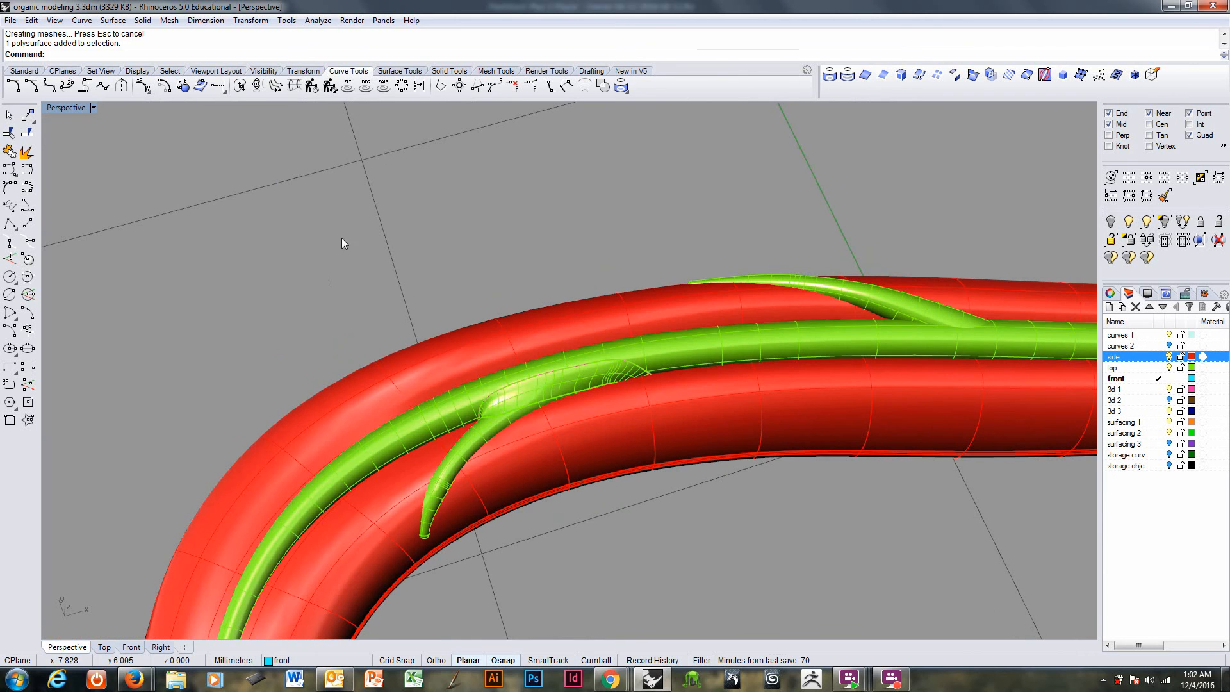
# - Try to Boolean union the main stem with the separate unblended branch
pyautogui.click(748, 335)
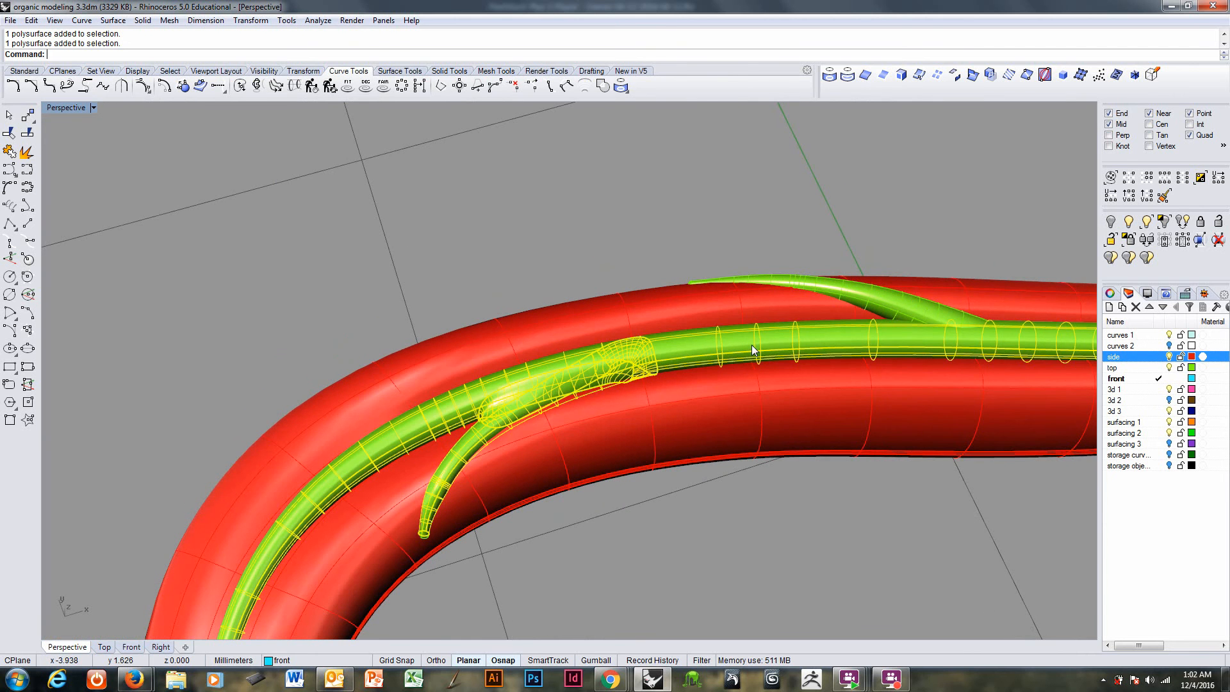
pyautogui.click(142, 20)
pyautogui.click(278, 384)
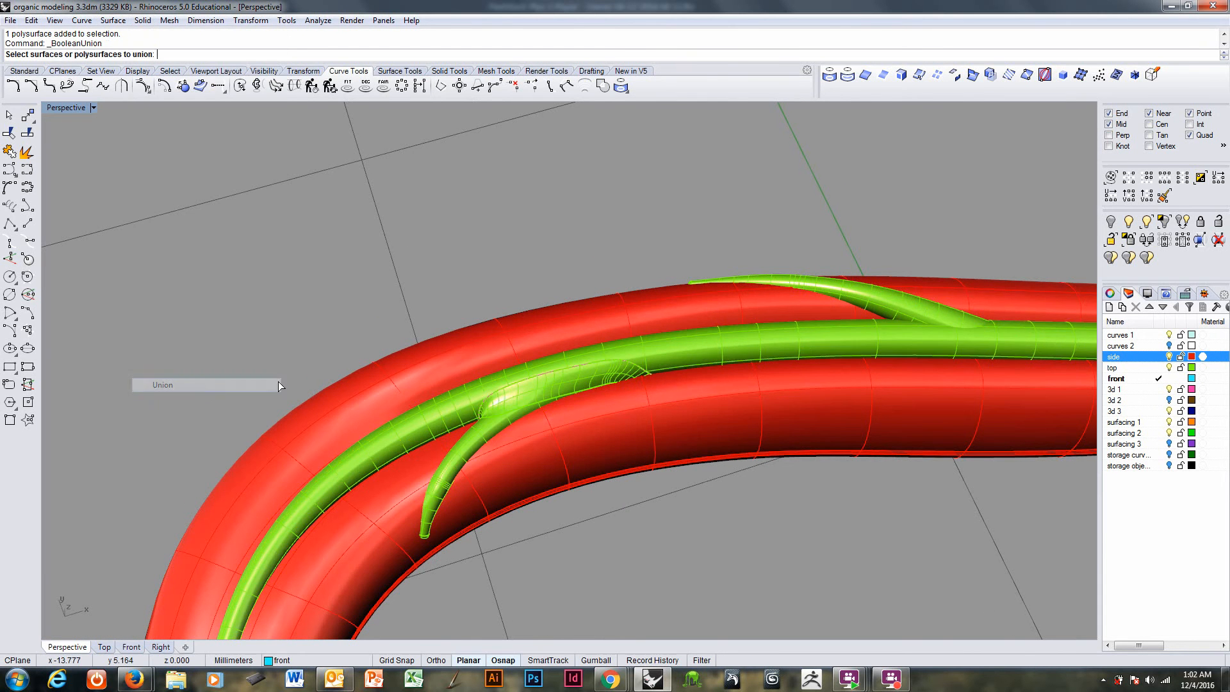
pyautogui.click(813, 344)
pyautogui.click(929, 316)
pyautogui.press('Return')
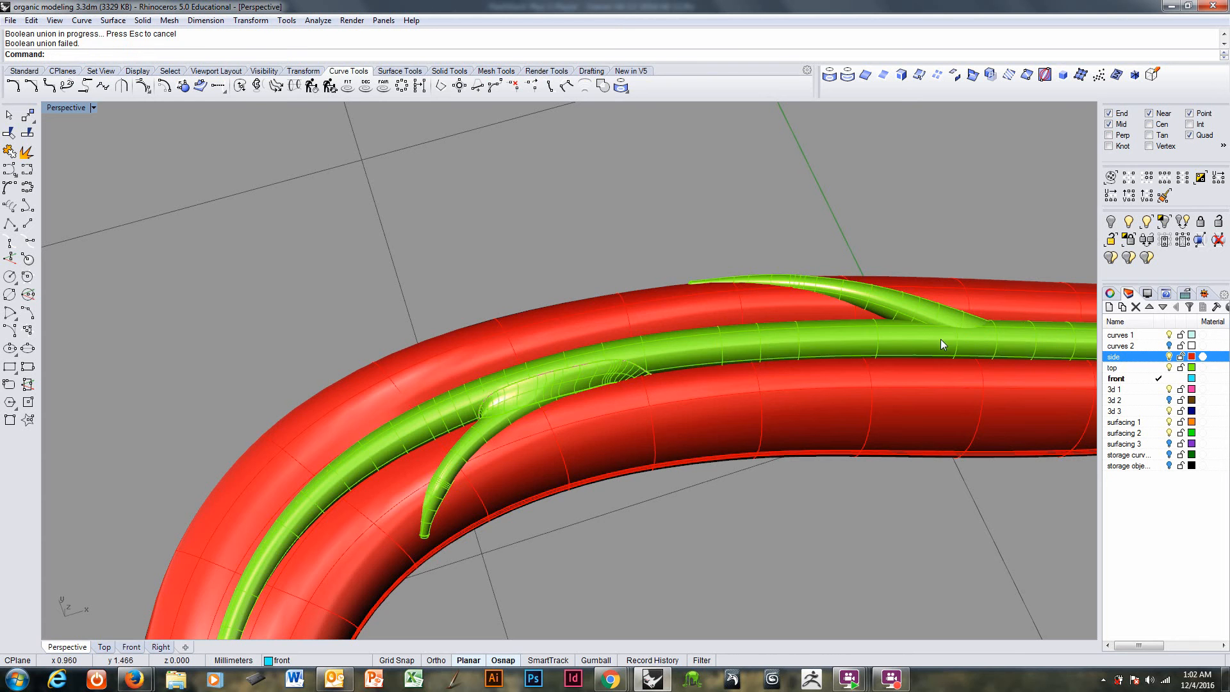
# - Switch the perspective view to wireframe display to inspect the base of the unblended branch
pyautogui.click(941, 345)
pyautogui.click(956, 319)
pyautogui.hotkey('ctrl', 'alt', 'w')
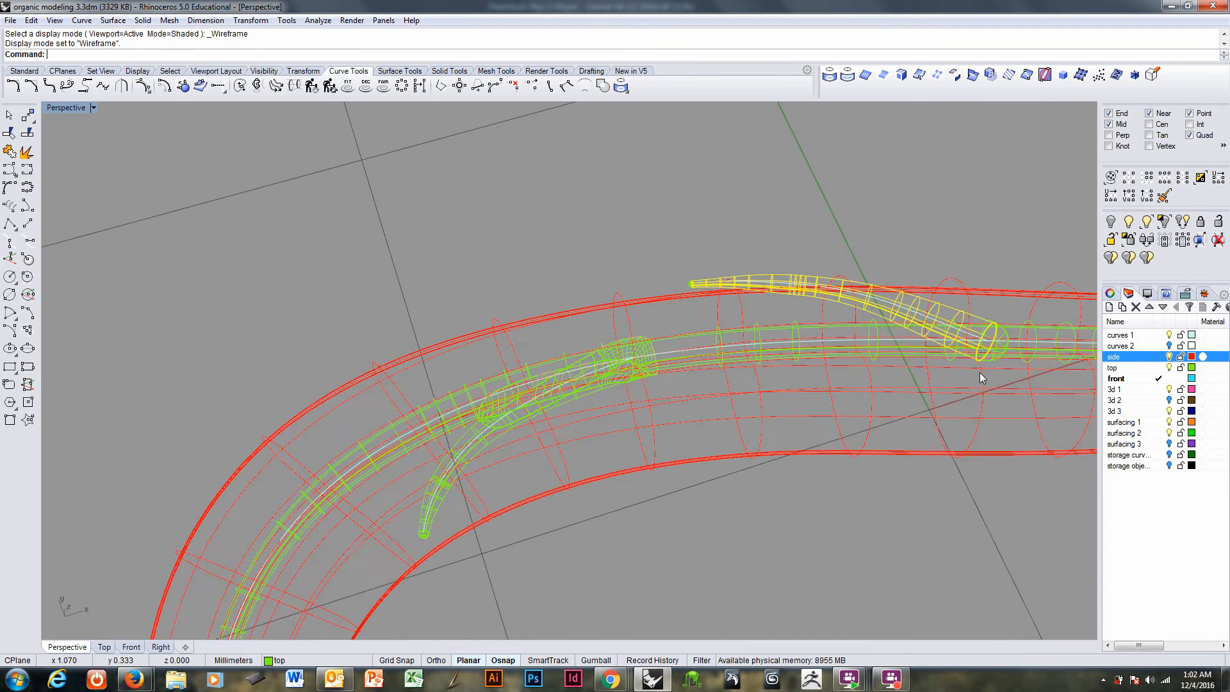
pyautogui.scroll(3, 980, 371)
pyautogui.click(1036, 298)
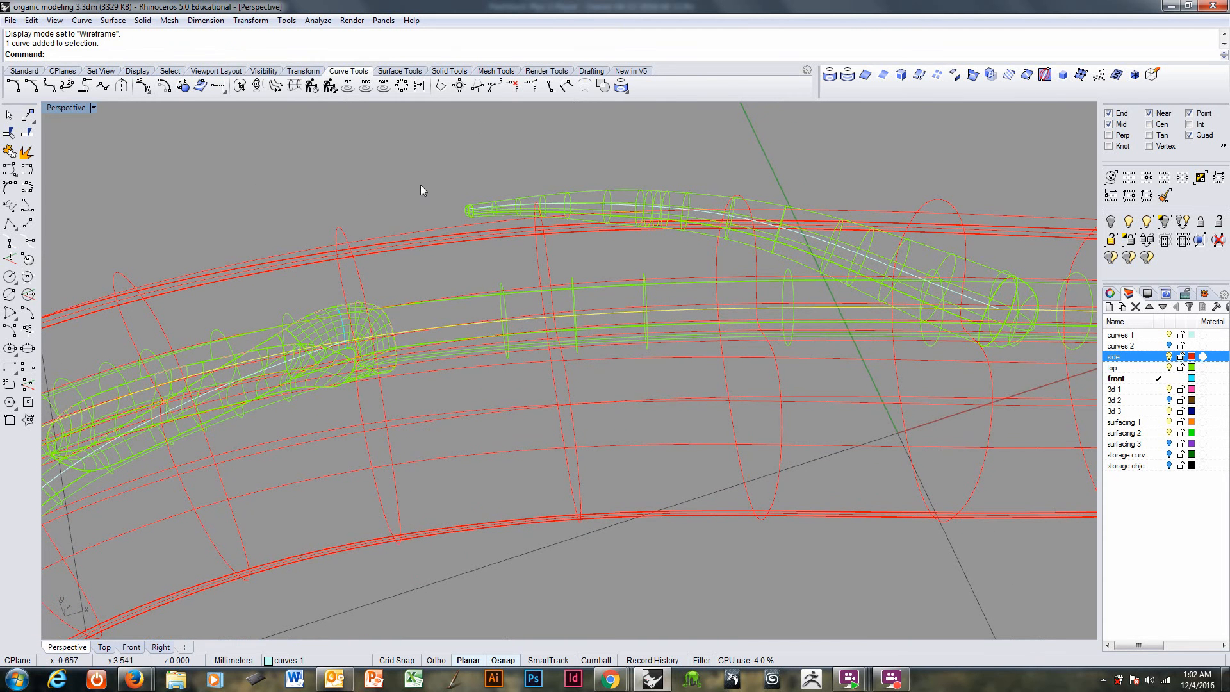
pyautogui.click(664, 221)
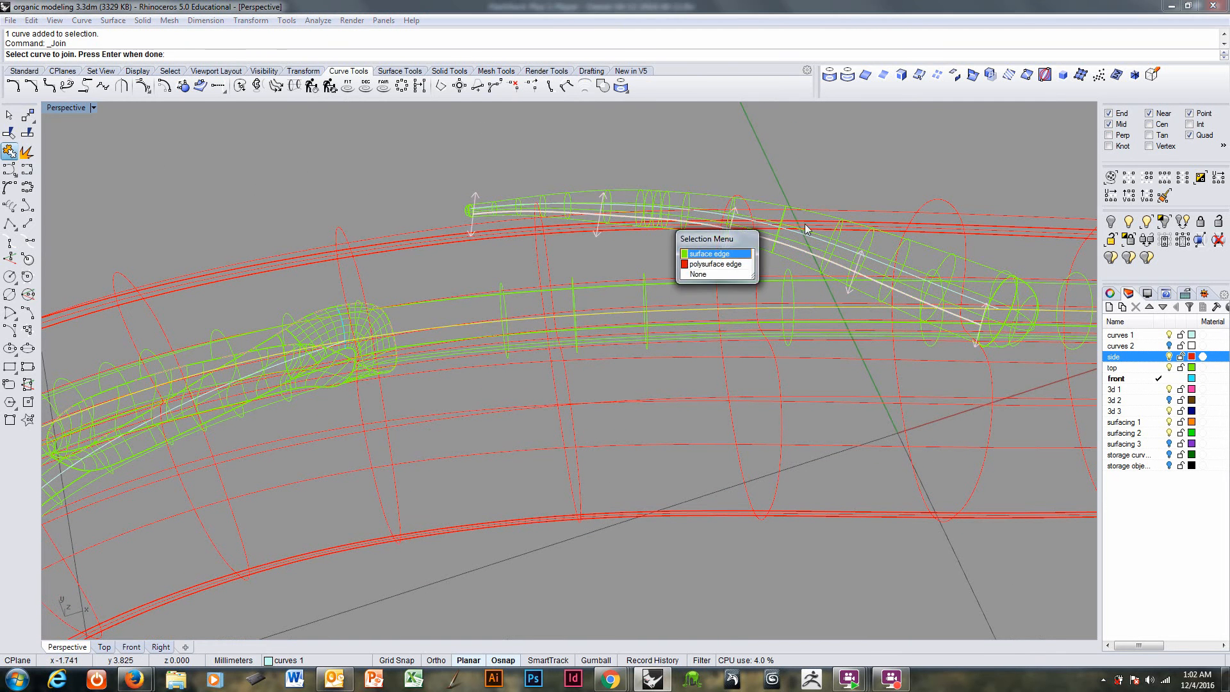
pyautogui.click(724, 277)
pyautogui.click(9, 152)
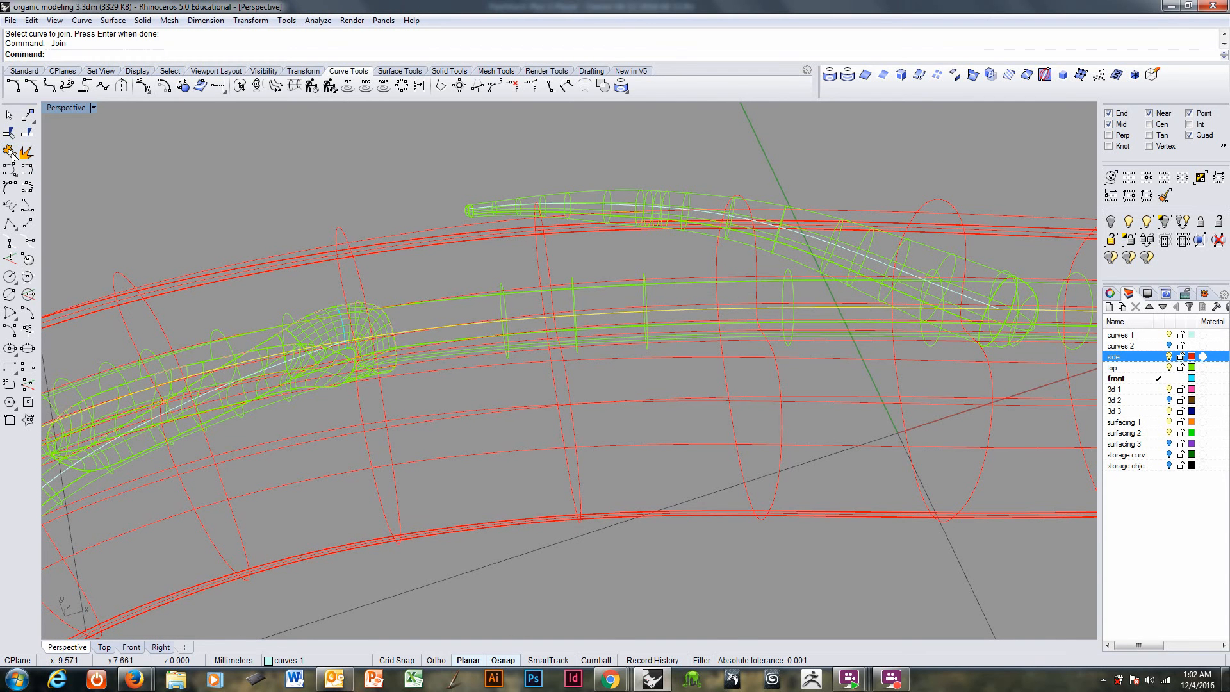
# - Join the unblended branch's tube with the rounded caps at its base and tip
pyautogui.press('Return')
pyautogui.press('Return')
pyautogui.click(594, 192)
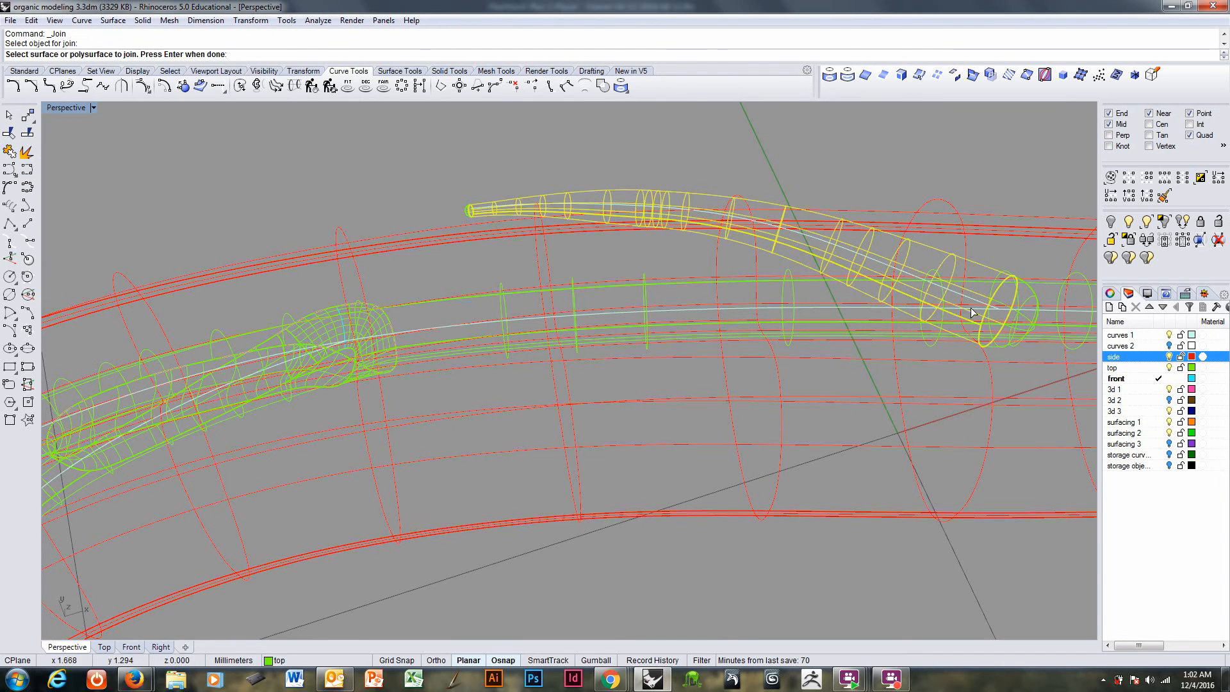
pyautogui.click(1027, 294)
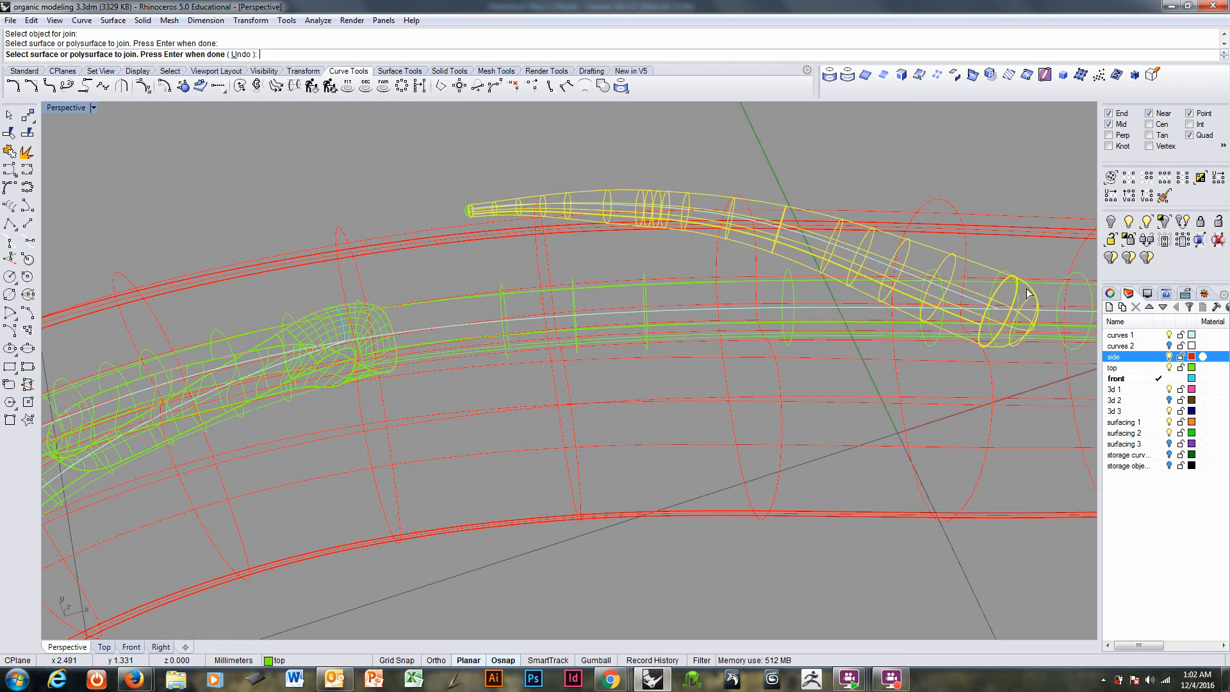
pyautogui.click(471, 214)
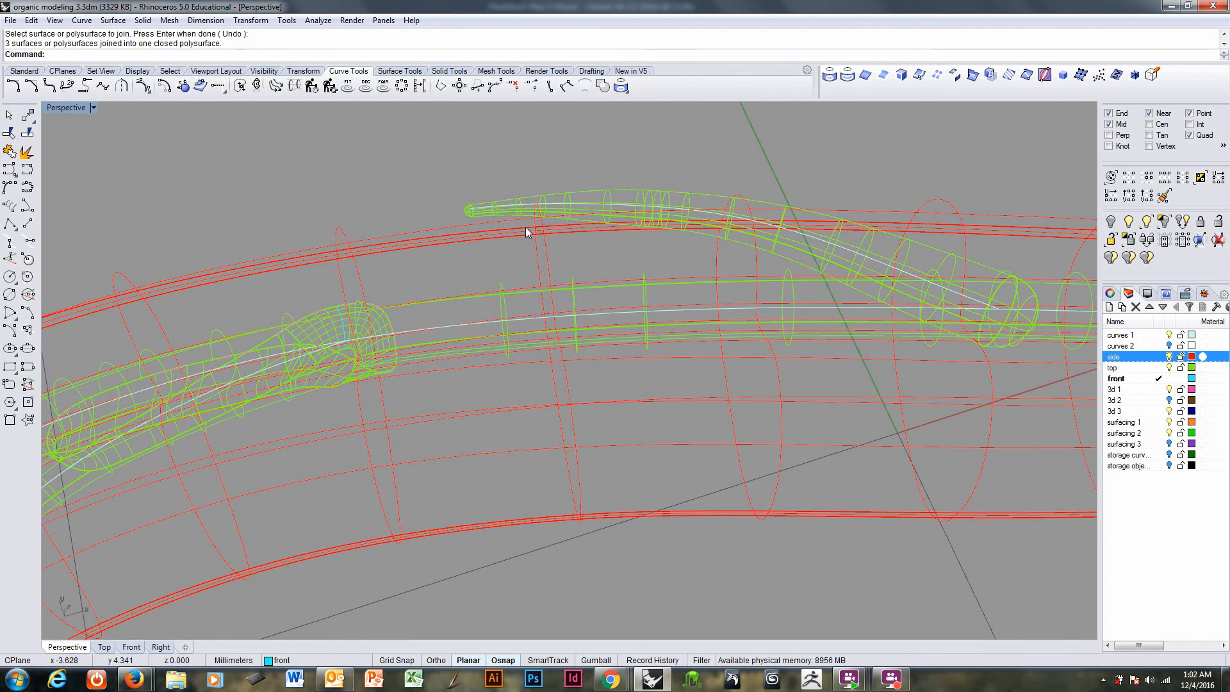
# - Join the rounded tip cap of the blended branch to the stem polysurface
pyautogui.moveTo(525, 227); pyautogui.dragTo(542, 255, button='right')
pyautogui.scroll(-6, 543, 255)
pyautogui.keyDown('shift'); pyautogui.moveTo(203, 466); pyautogui.dragTo(270, 419, button='right'); pyautogui.keyUp('shift')
pyautogui.scroll(6, 295, 405)
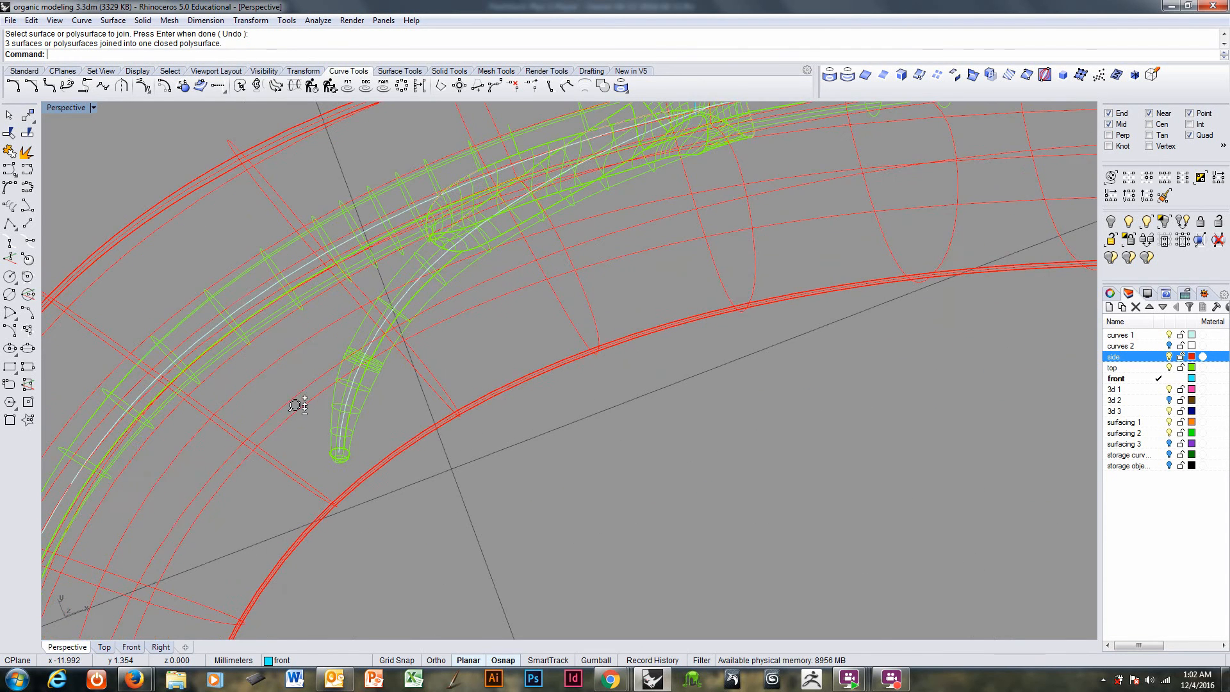
pyautogui.press('Return')
pyautogui.click(351, 424)
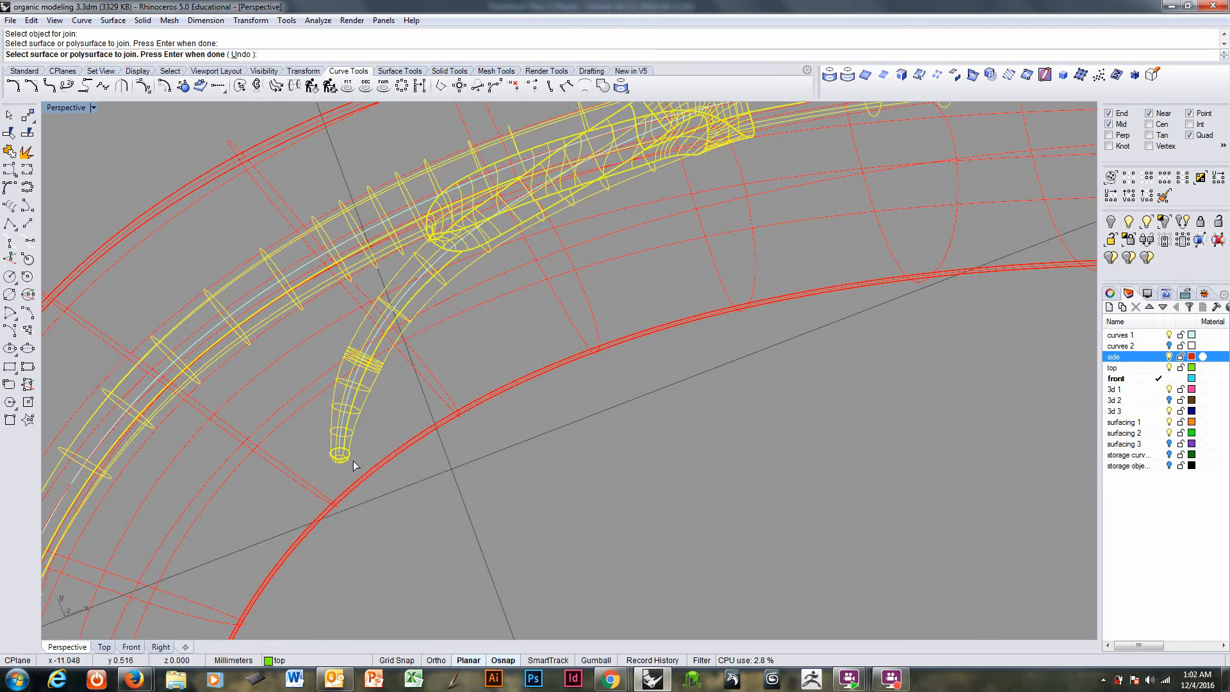
pyautogui.scroll(-4, 450, 379)
pyautogui.keyDown('shift'); pyautogui.moveTo(302, 441); pyautogui.dragTo(346, 283, button='right'); pyautogui.keyUp('shift')
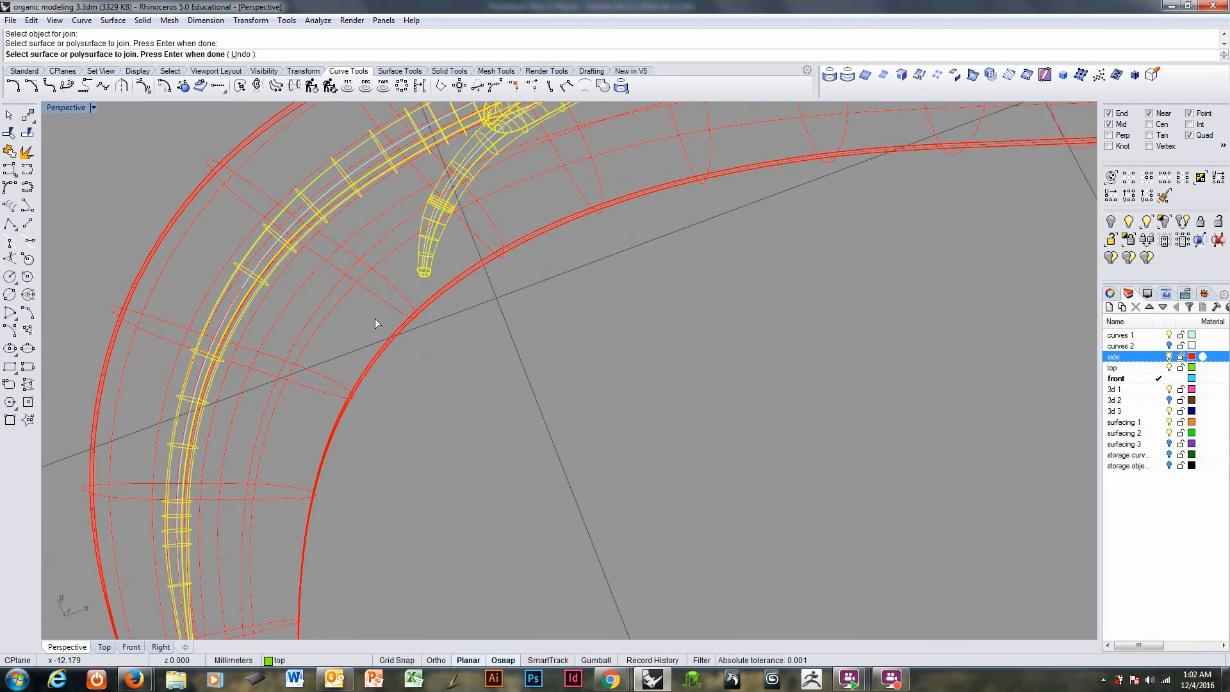
pyautogui.press('Return')
# - Boolean union the separate capped branch with the stem polysurface and return the view to shaded display
pyautogui.moveTo(515, 267); pyautogui.dragTo(447, 440, button='right')
pyautogui.scroll(3, 656, 302)
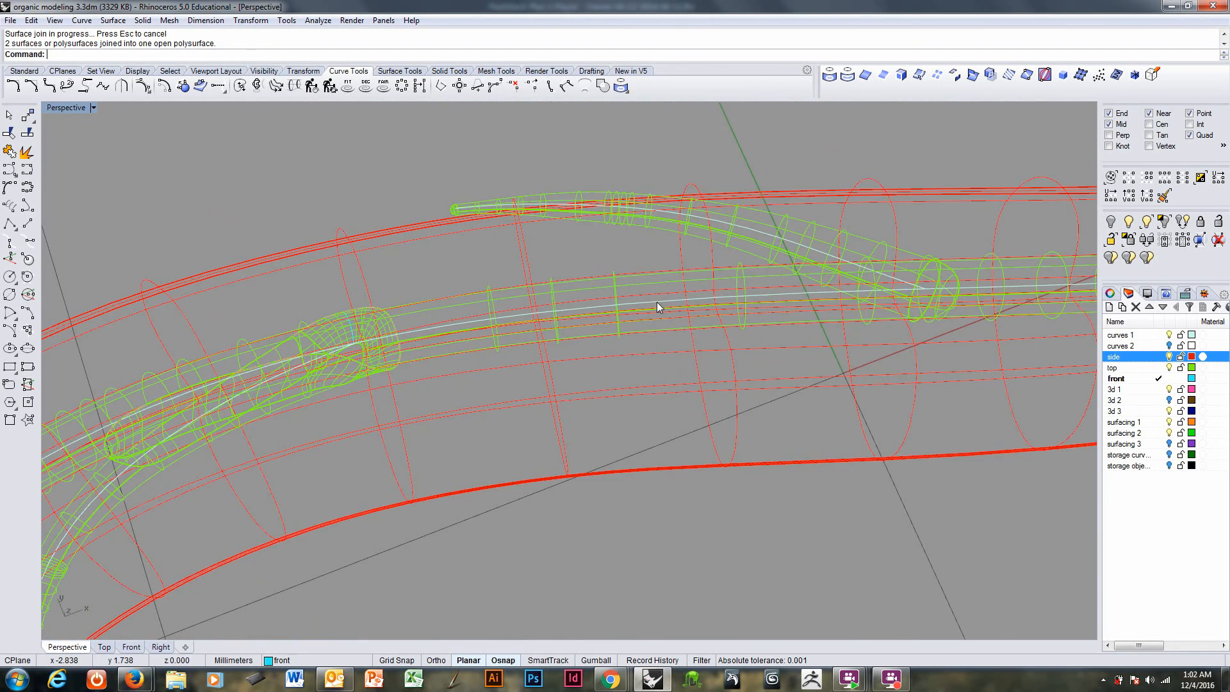
pyautogui.click(143, 20)
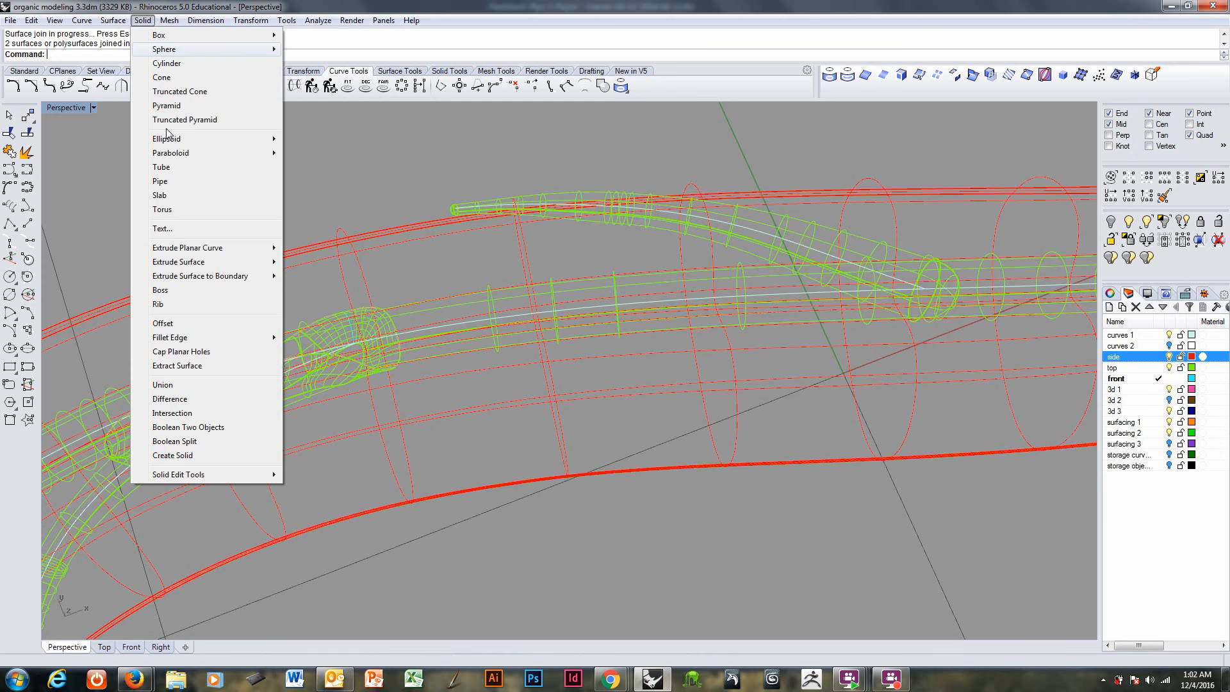
pyautogui.click(160, 383)
pyautogui.click(799, 300)
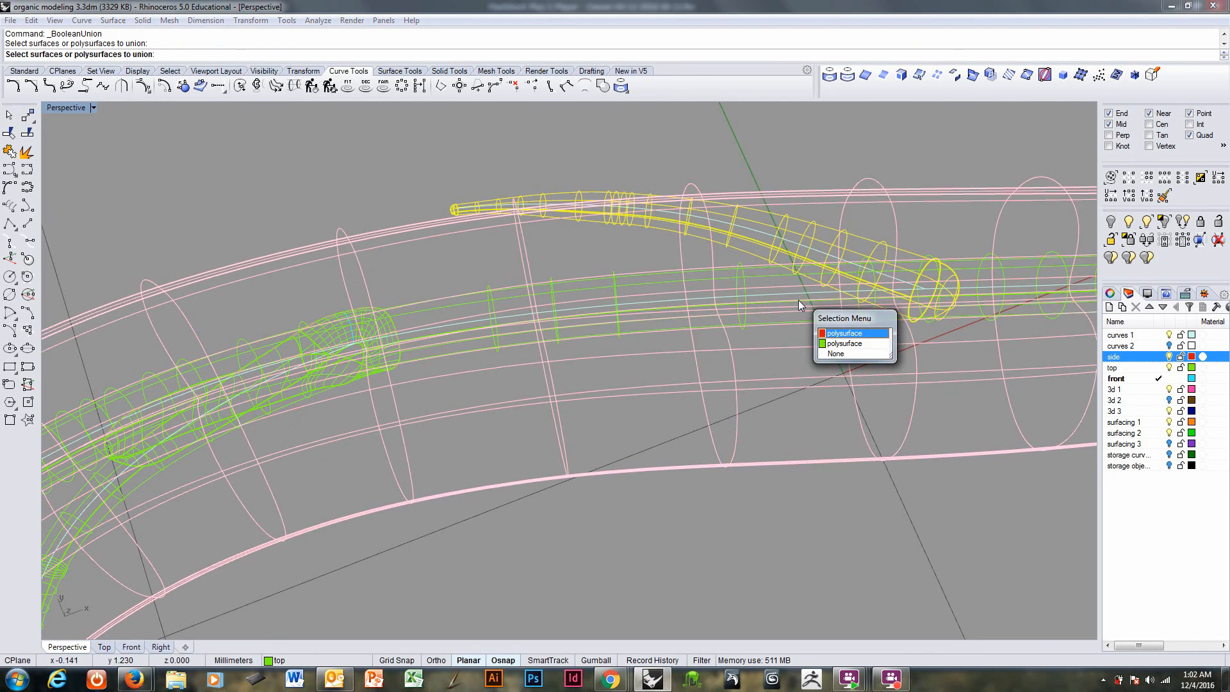
pyautogui.click(853, 349)
pyautogui.press('Return')
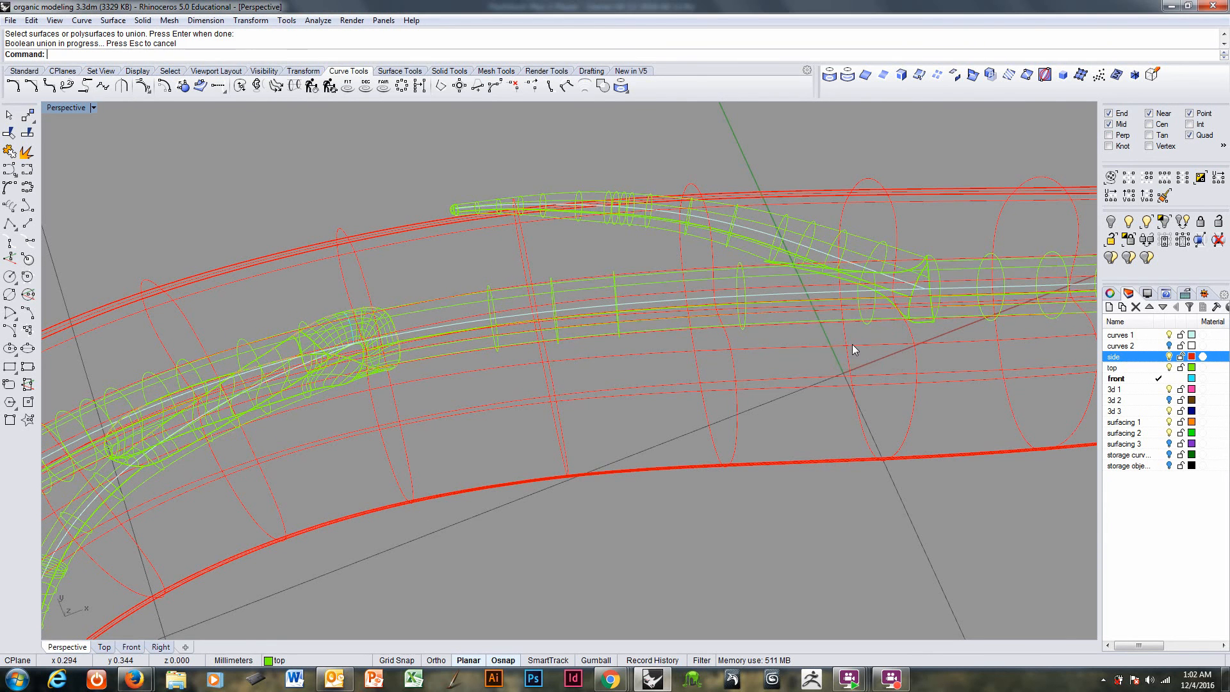
pyautogui.moveTo(852, 344)
pyautogui.mouseDown(button='right')
pyautogui.moveTo(826, 361)
pyautogui.moveTo(846, 401)
pyautogui.mouseUp(button='right')
pyautogui.hotkey('ctrl', 'alt', 's')
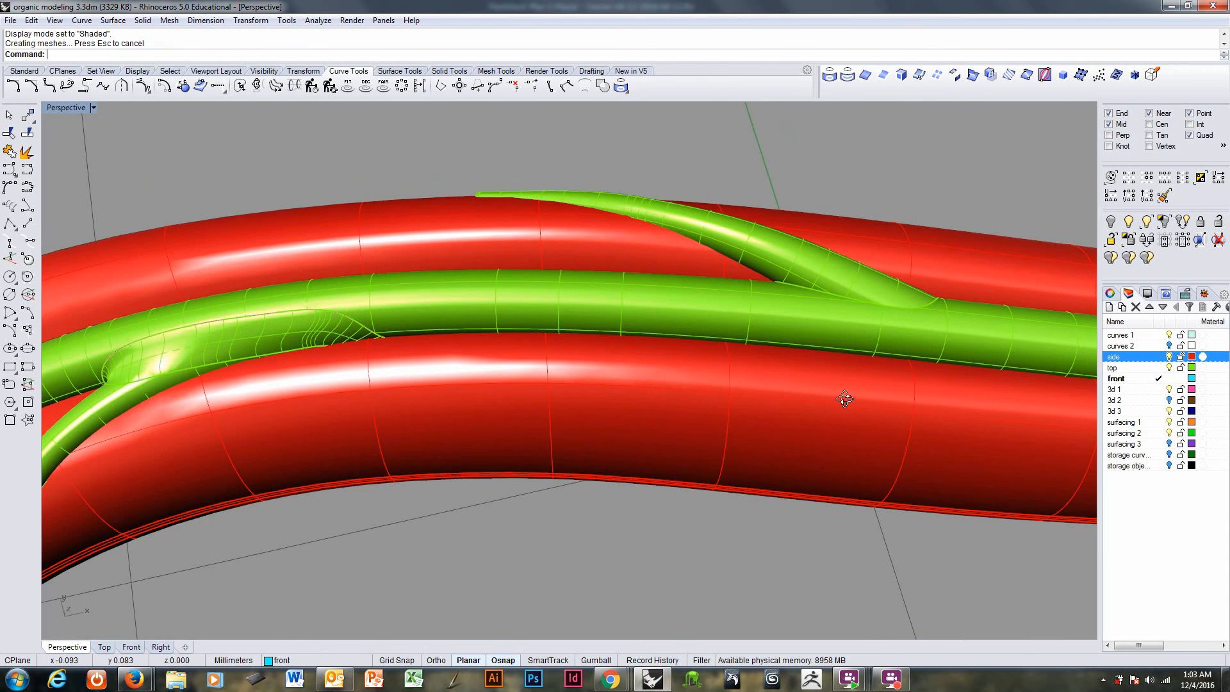
# - Hide the side layer and delete the two leftover curves around the blended branch
pyautogui.click(1169, 356)
pyautogui.moveTo(667, 406); pyautogui.dragTo(400, 225, button='right')
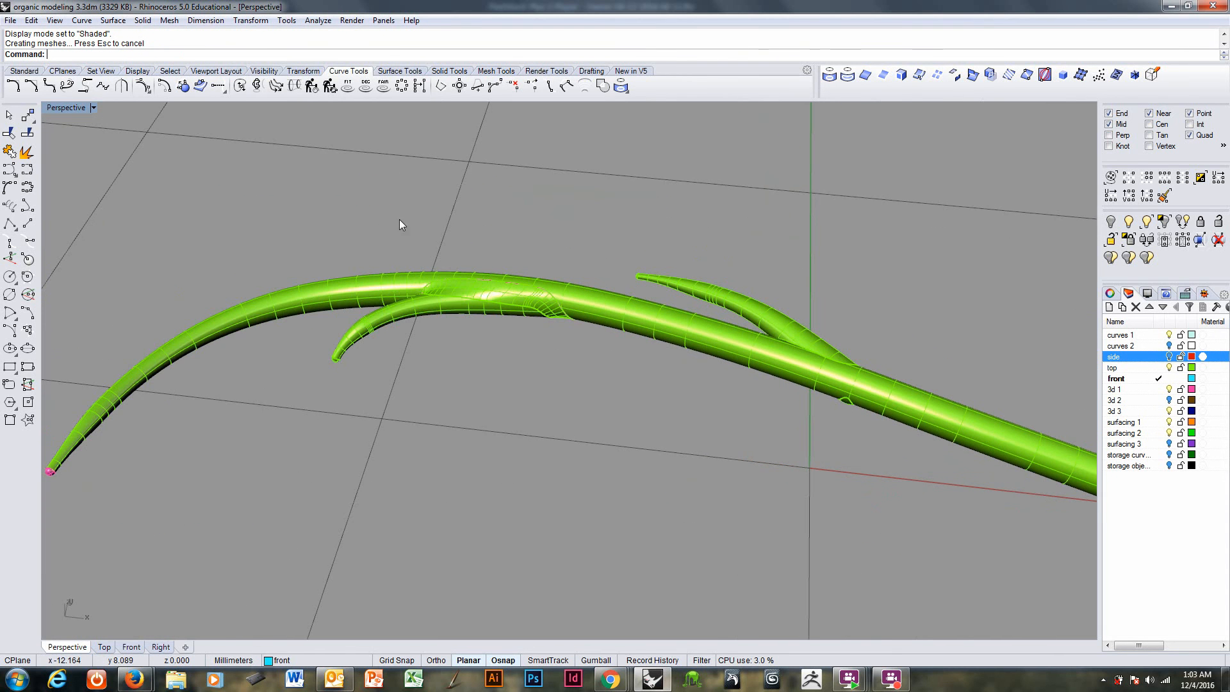
pyautogui.moveTo(400, 225); pyautogui.dragTo(666, 440)
pyautogui.press('Delete')
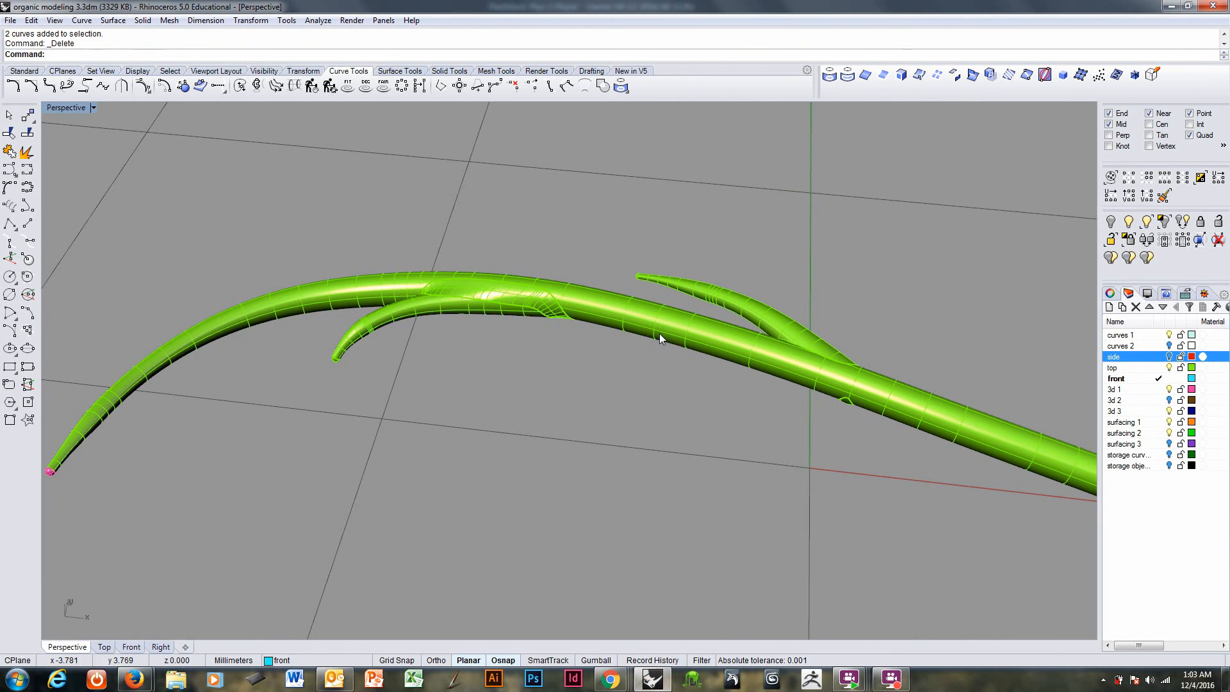
# - Run an edge analysis on the unioned stem polysurface to examine its naked edges
pyautogui.click(660, 334)
pyautogui.moveTo(661, 346); pyautogui.dragTo(652, 354, button='right')
pyautogui.click(321, 21)
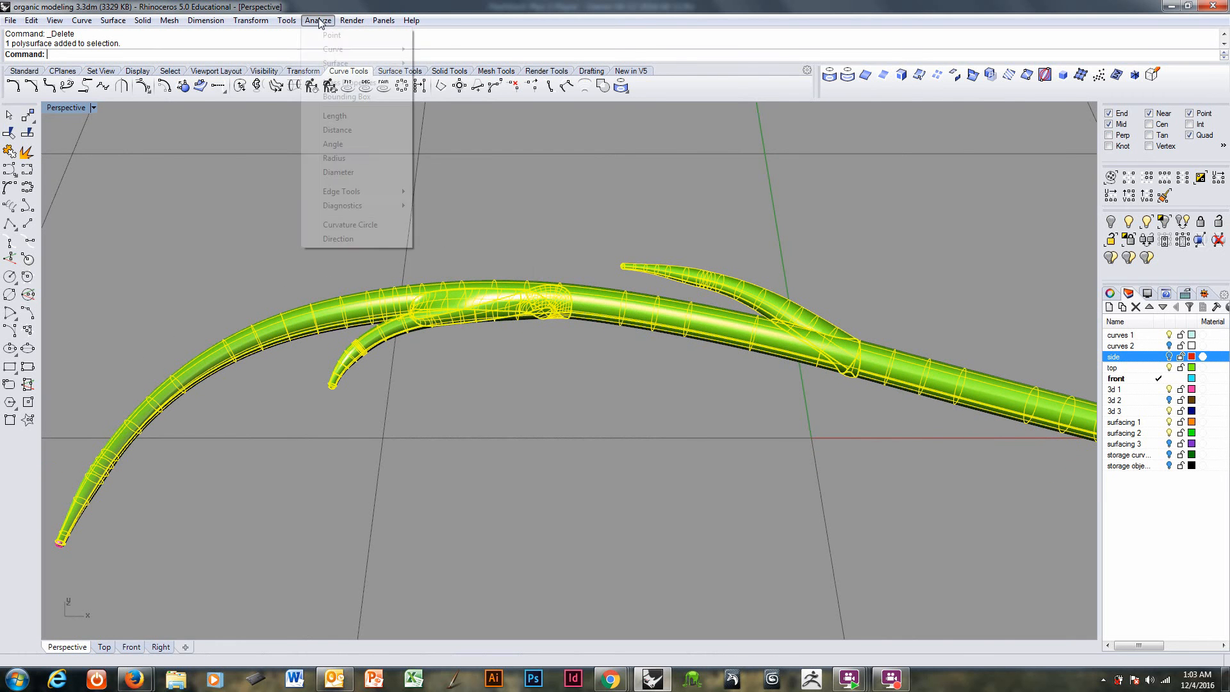
pyautogui.moveTo(381, 192)
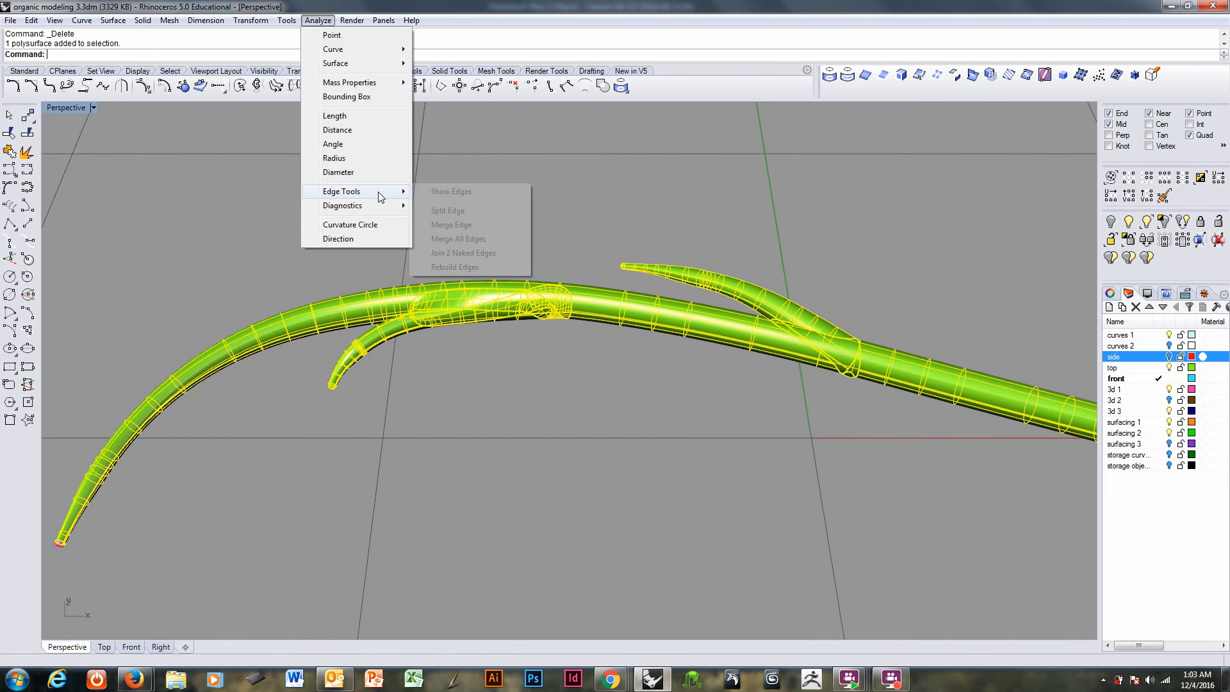
pyautogui.click(451, 192)
pyautogui.moveTo(589, 448); pyautogui.dragTo(245, 493, button='right')
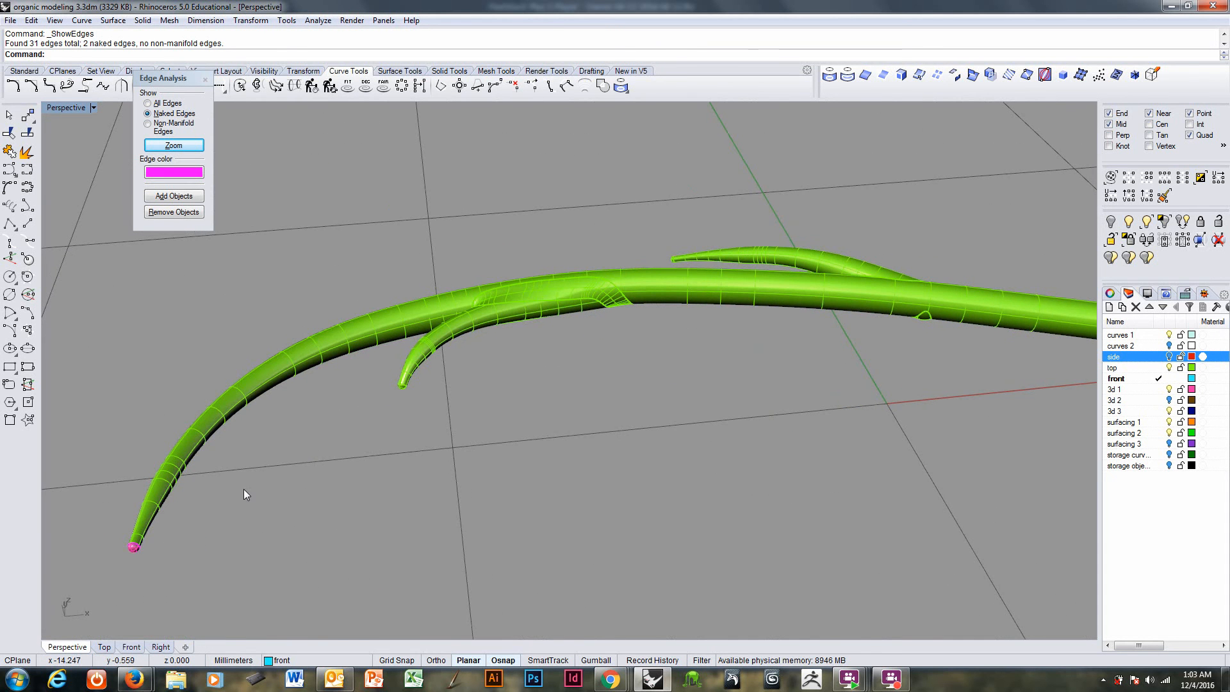
# - Delete the pink rounded cap at the stem's narrow tip and close the edge analysis
pyautogui.scroll(8, 183, 541)
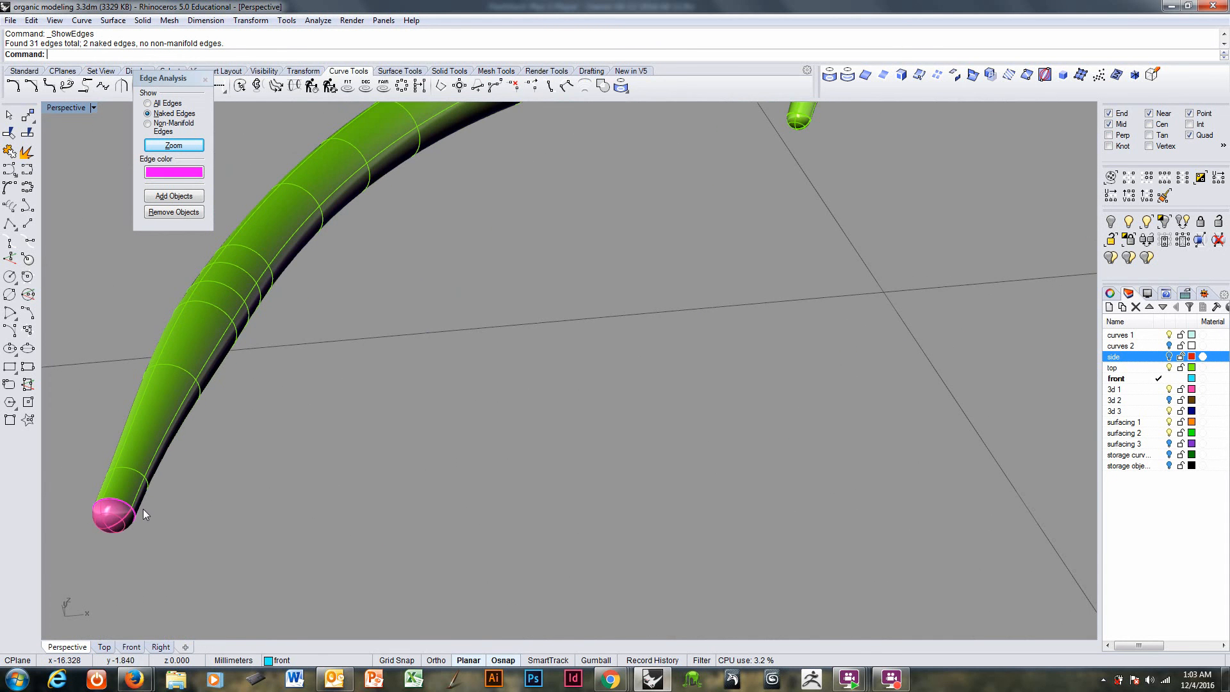
pyautogui.click(121, 525)
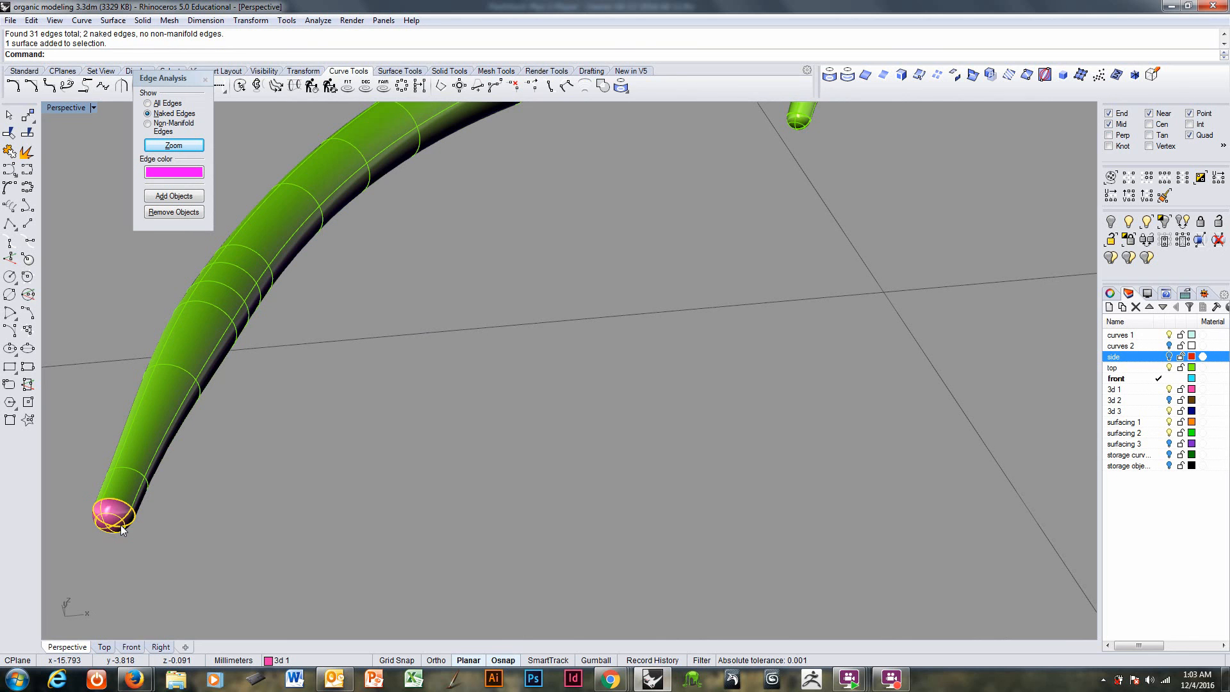
pyautogui.press('Delete')
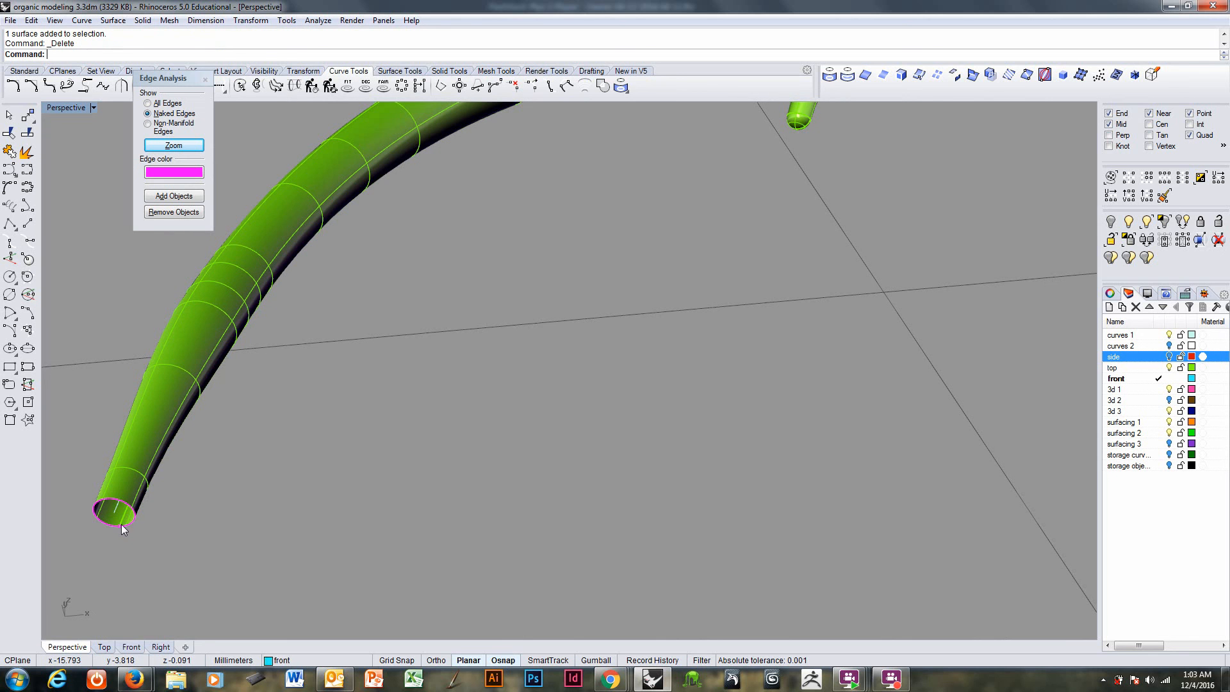
pyautogui.click(205, 81)
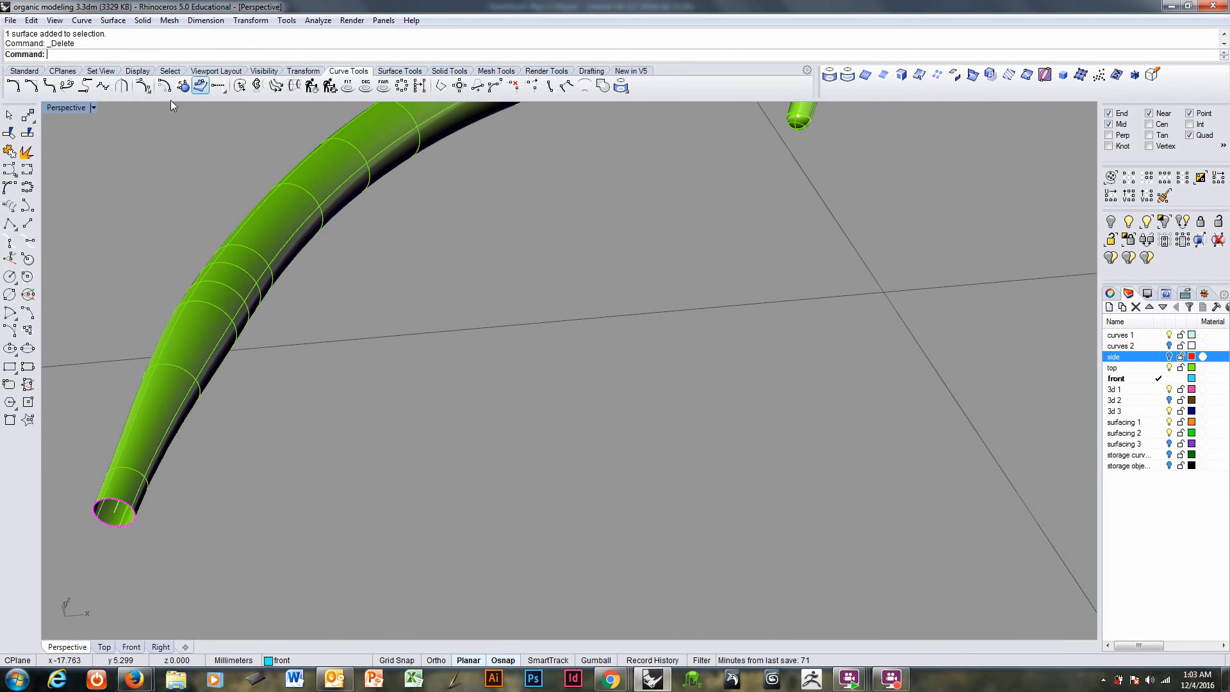
# - Try to patch the open narrow end of the stem using its edge, with the default patch surface options
pyautogui.click(394, 71)
pyautogui.click(28, 187)
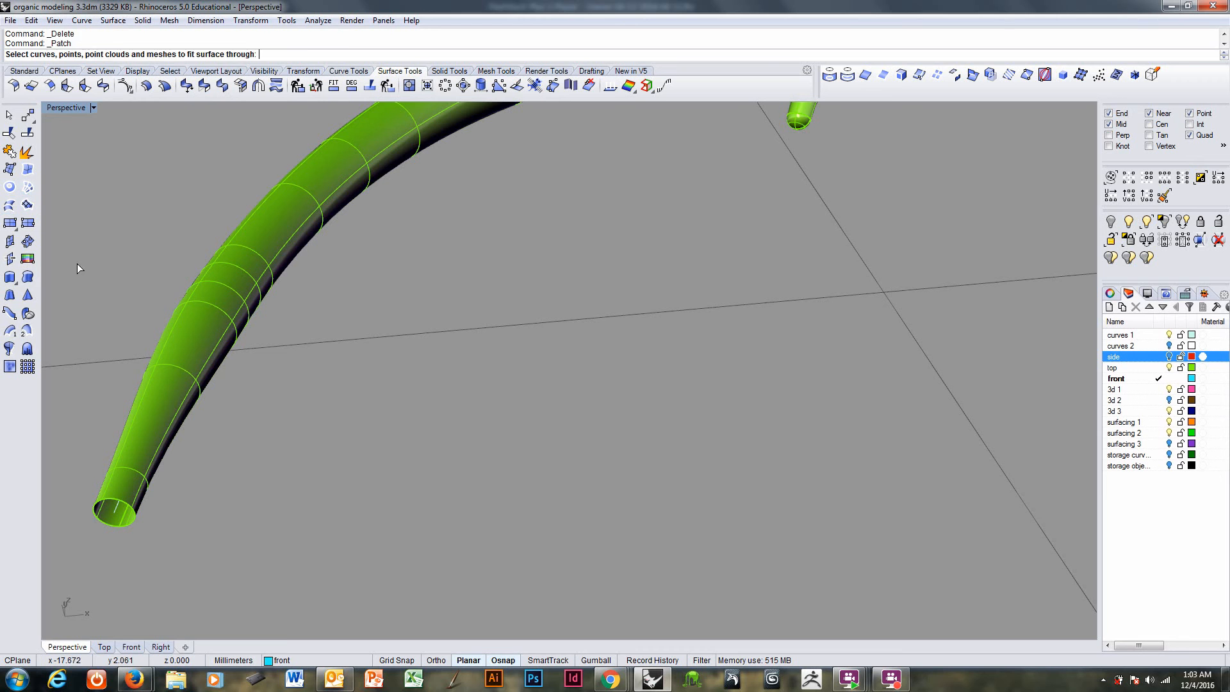
pyautogui.click(128, 505)
pyautogui.press('Return')
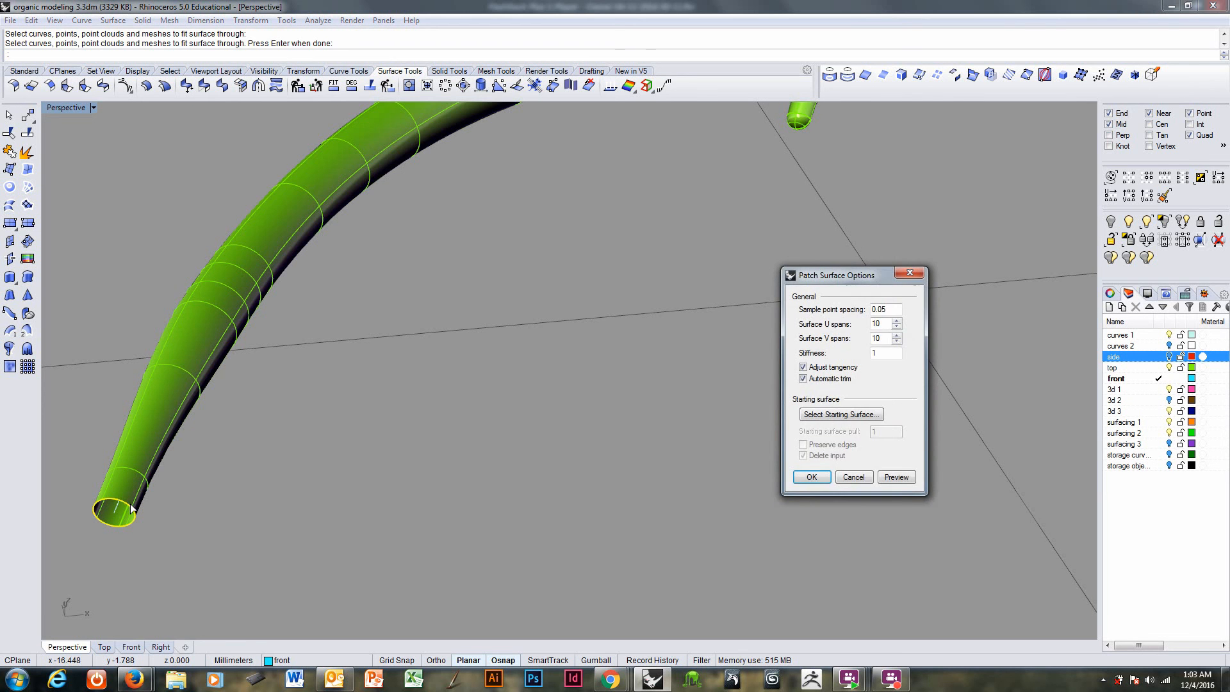
pyautogui.press('Return')
pyautogui.moveTo(131, 508); pyautogui.dragTo(96, 461, button='right')
# - Undo back to restore the pink rounded cap at the stem's narrow tip and join it to the stem
pyautogui.hotkey('ctrl', 'z')
pyautogui.hotkey('ctrl', 'z')
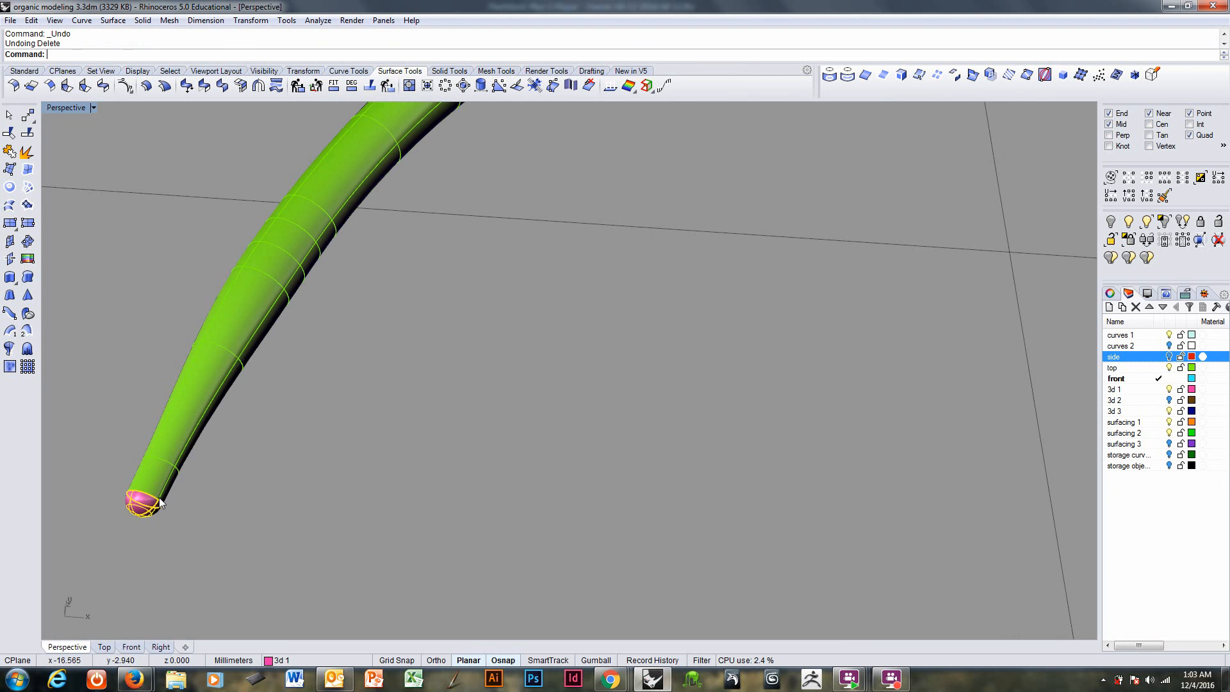
pyautogui.click(192, 437)
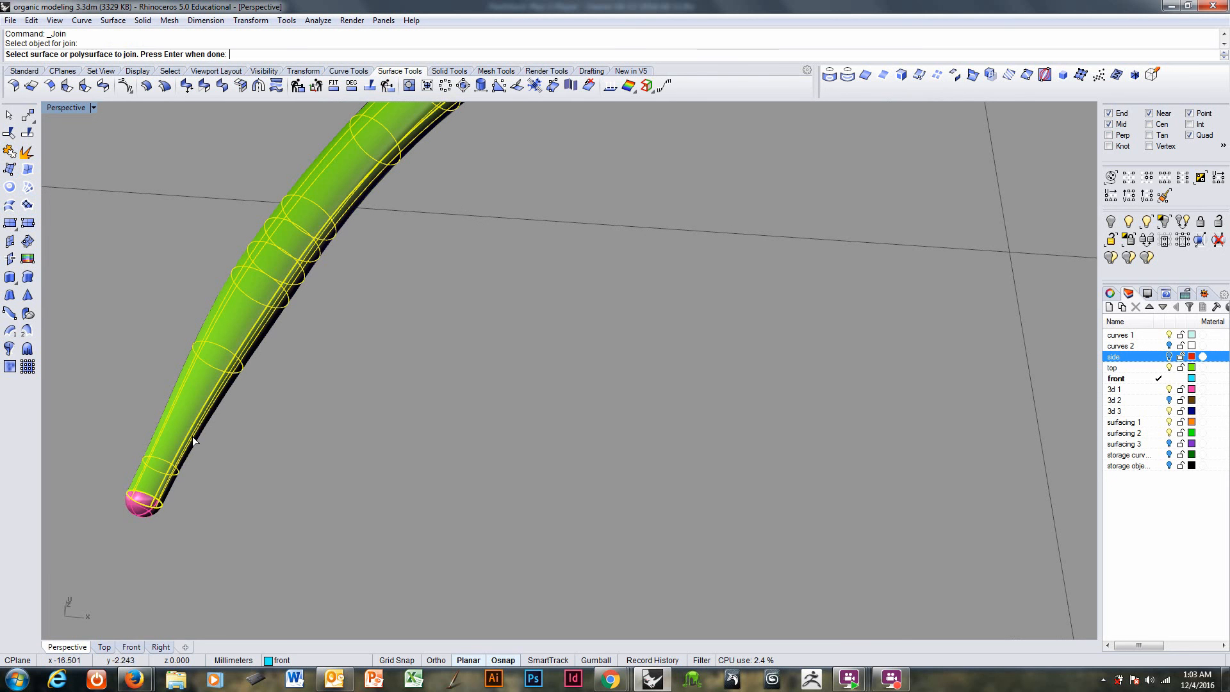
pyautogui.click(144, 513)
pyautogui.press('Return')
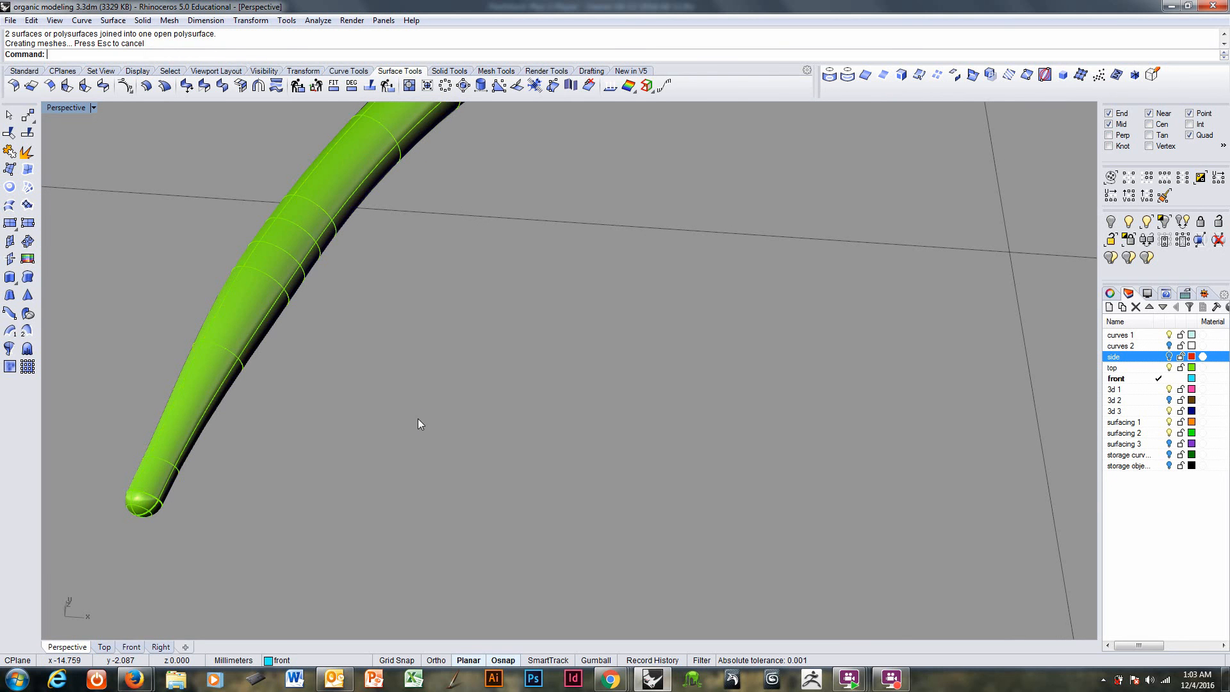
# - Run an edge analysis on the joined stem polysurface and look for naked edges along to its opposite end
pyautogui.scroll(-5, 441, 412)
pyautogui.scroll(-3, 442, 411)
pyautogui.moveTo(467, 390); pyautogui.dragTo(617, 371, button='right')
pyautogui.click(618, 372)
pyautogui.rightClick(488, 59)
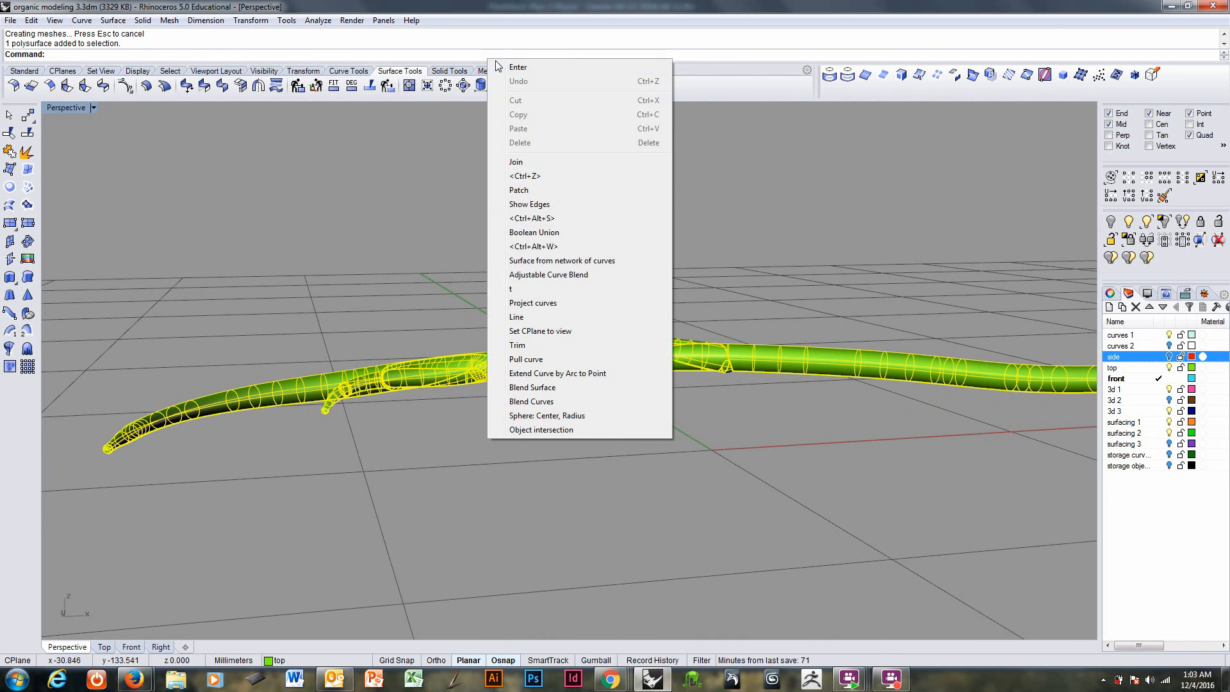
pyautogui.click(555, 205)
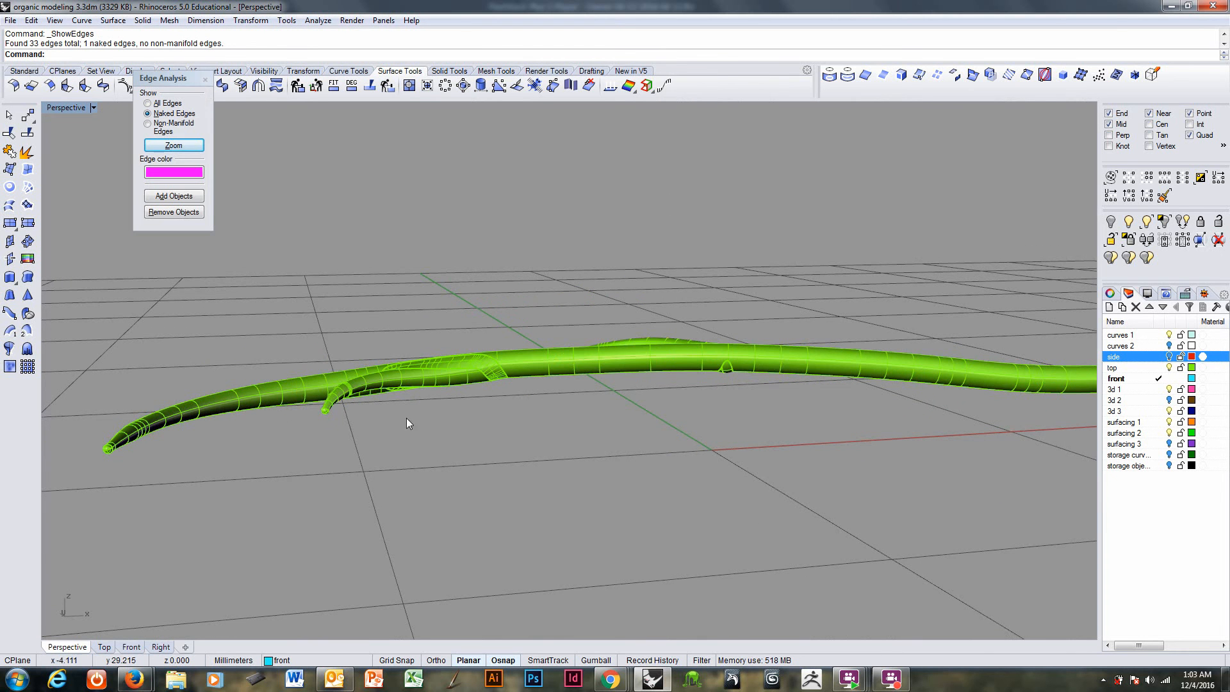
pyautogui.moveTo(407, 420); pyautogui.dragTo(578, 400, button='right')
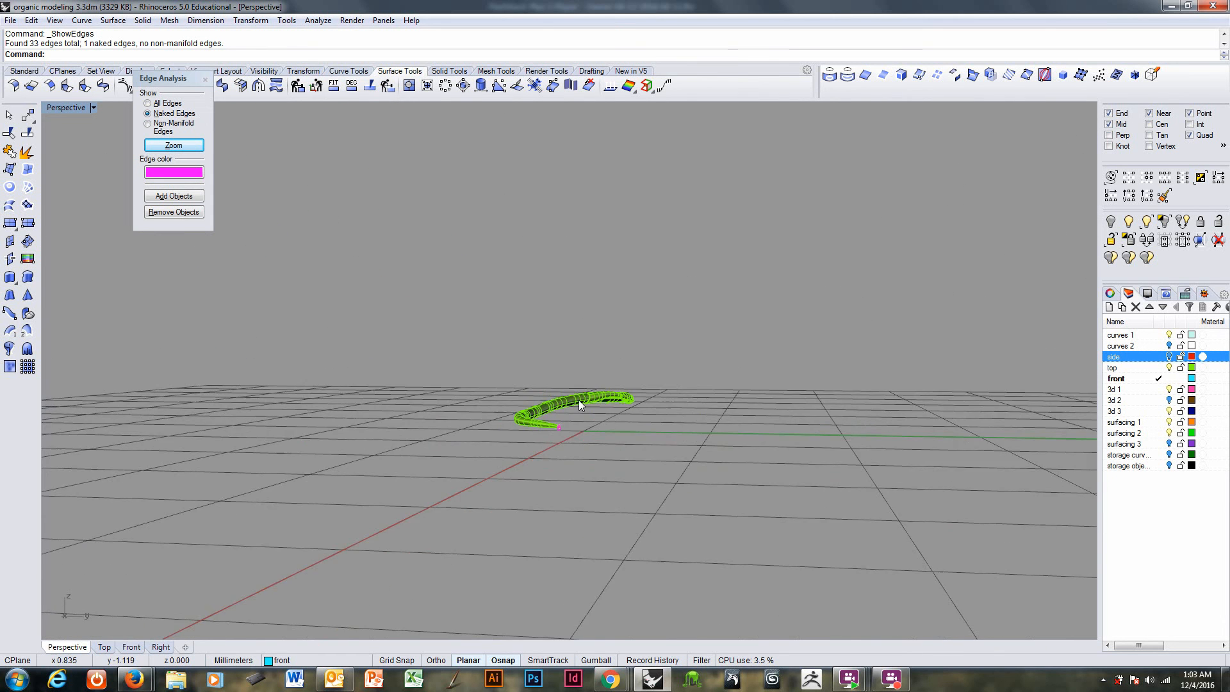
# - Join the pink cap at the stem's opposite end to the stem polysurface and clear the selection
pyautogui.scroll(5, 579, 399)
pyautogui.click(436, 484)
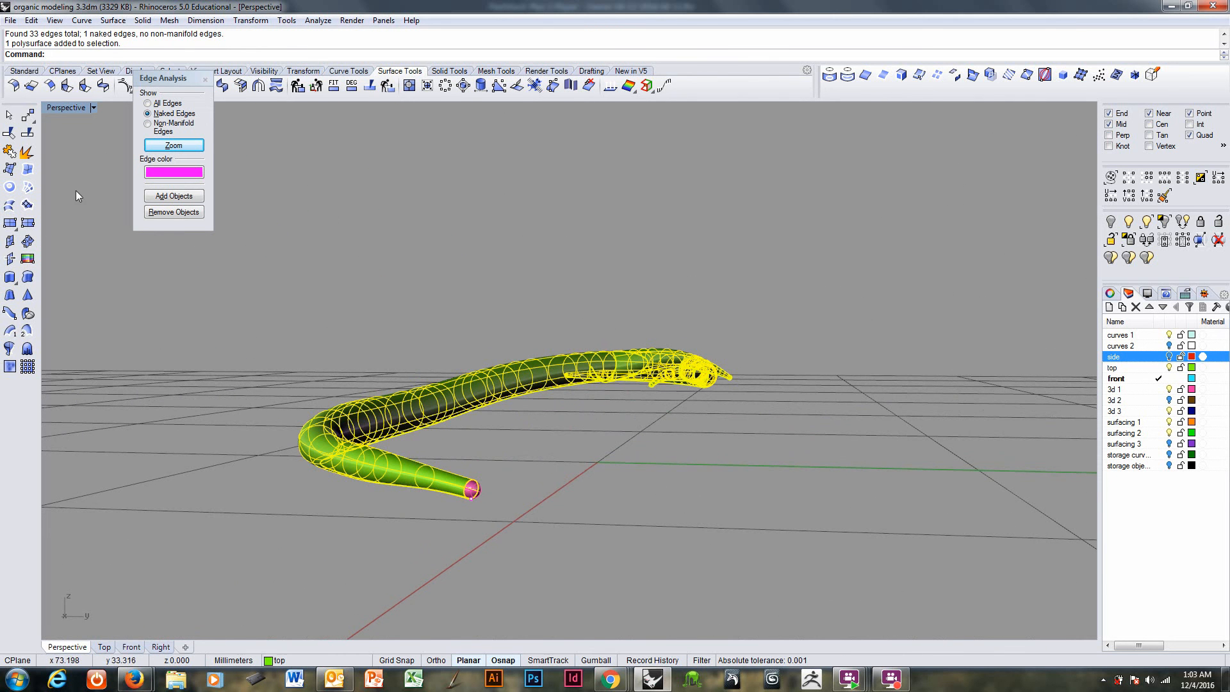
pyautogui.click(12, 153)
pyautogui.click(473, 490)
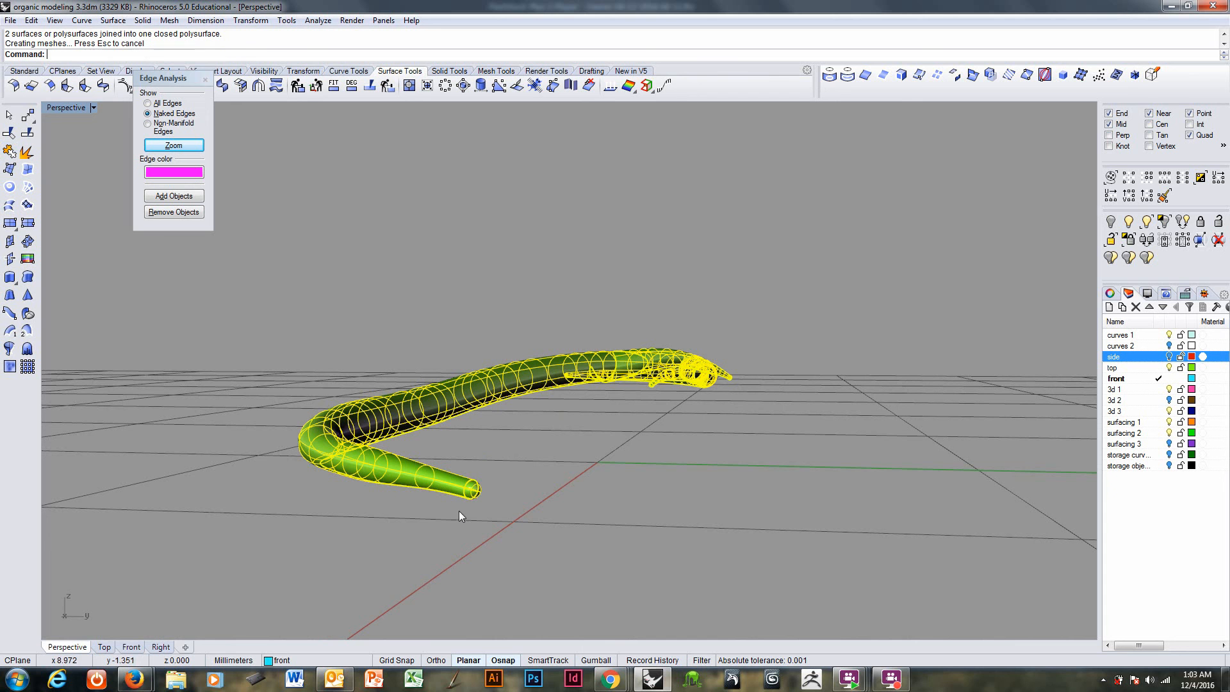
pyautogui.moveTo(470, 423); pyautogui.dragTo(351, 481, button='right')
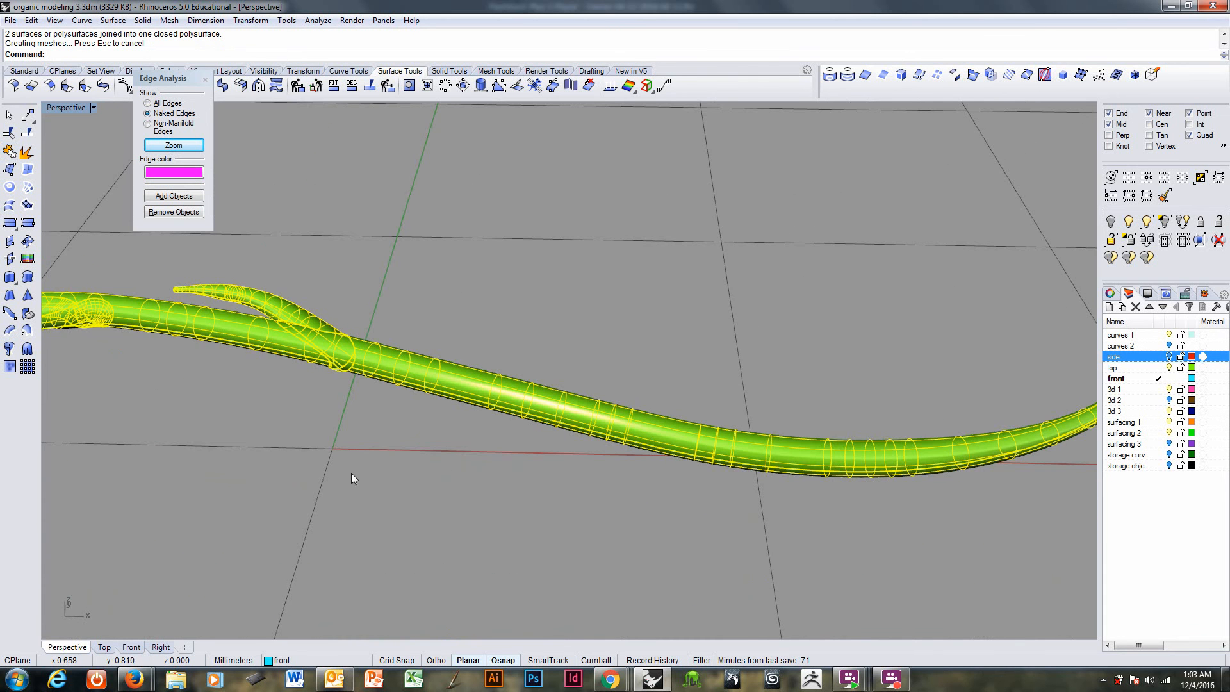
pyautogui.press('Escape')
# - Show the side layer with the red body and copy the green stem polysurface to the clipboard
pyautogui.moveTo(396, 338); pyautogui.dragTo(421, 214, button='right')
pyautogui.scroll(5, 364, 262)
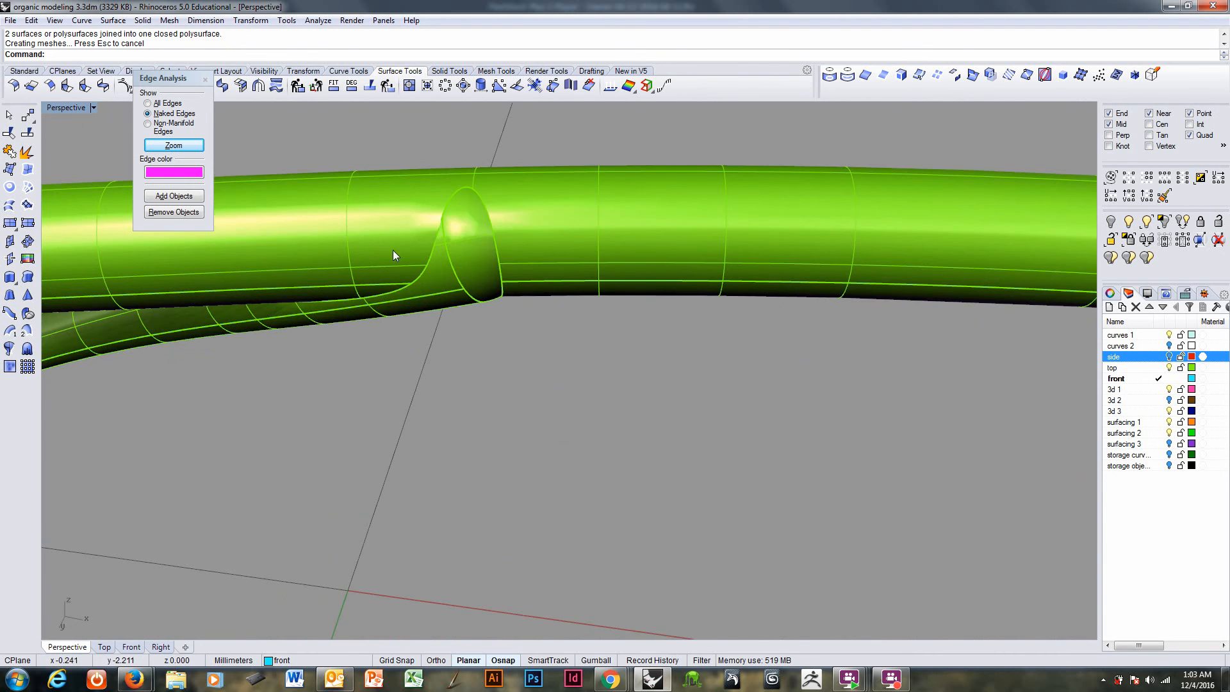
pyautogui.moveTo(527, 282); pyautogui.dragTo(599, 351, button='right')
pyautogui.scroll(-5, 599, 351)
pyautogui.moveTo(595, 407); pyautogui.dragTo(555, 514, button='right')
pyautogui.click(1170, 356)
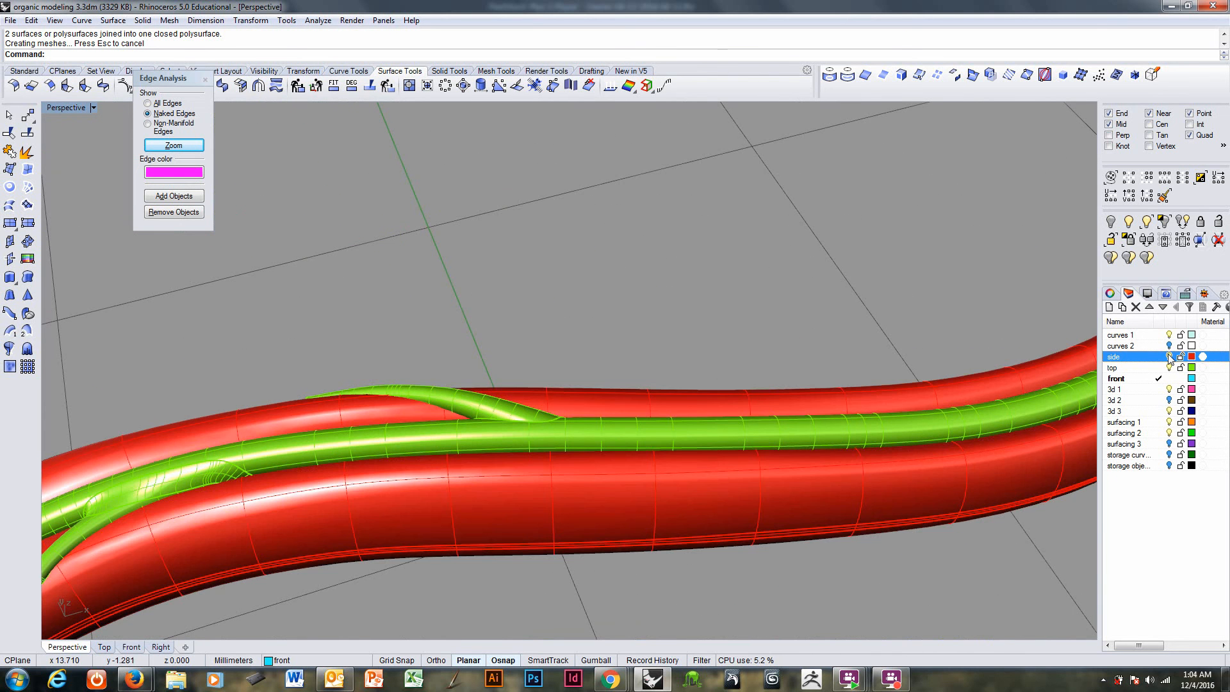
pyautogui.scroll(-5, 530, 382)
pyautogui.moveTo(551, 378); pyautogui.dragTo(589, 370, button='right')
pyautogui.click(584, 374)
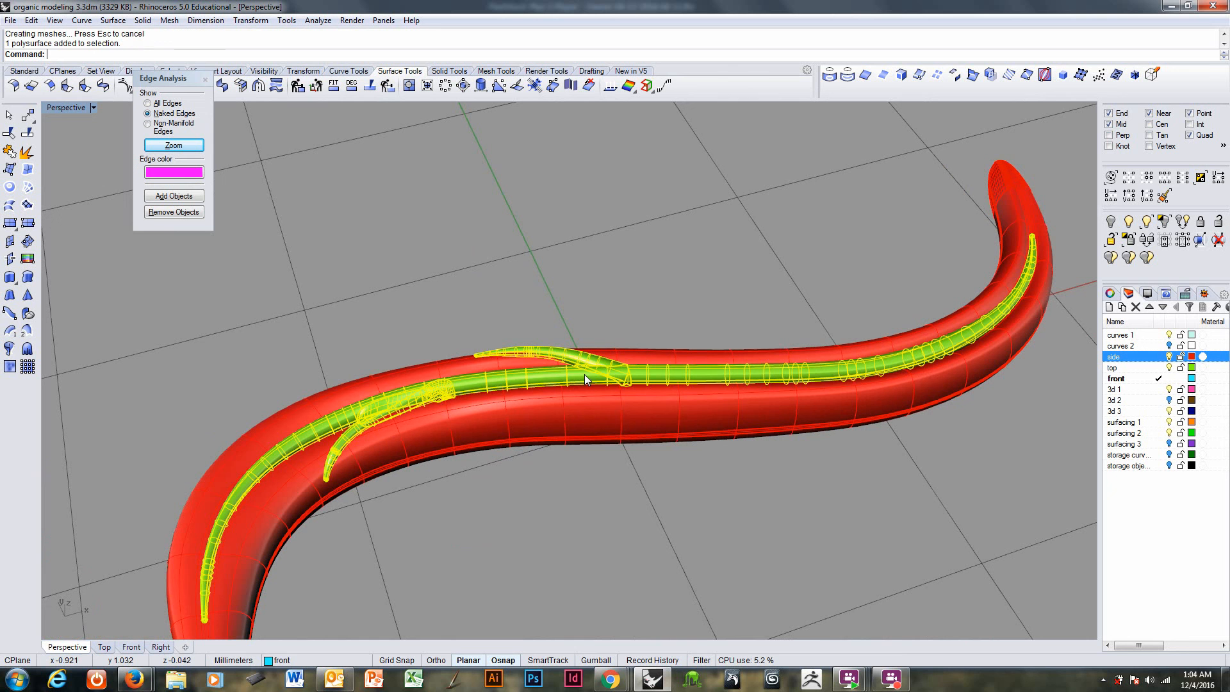
pyautogui.press('Escape')
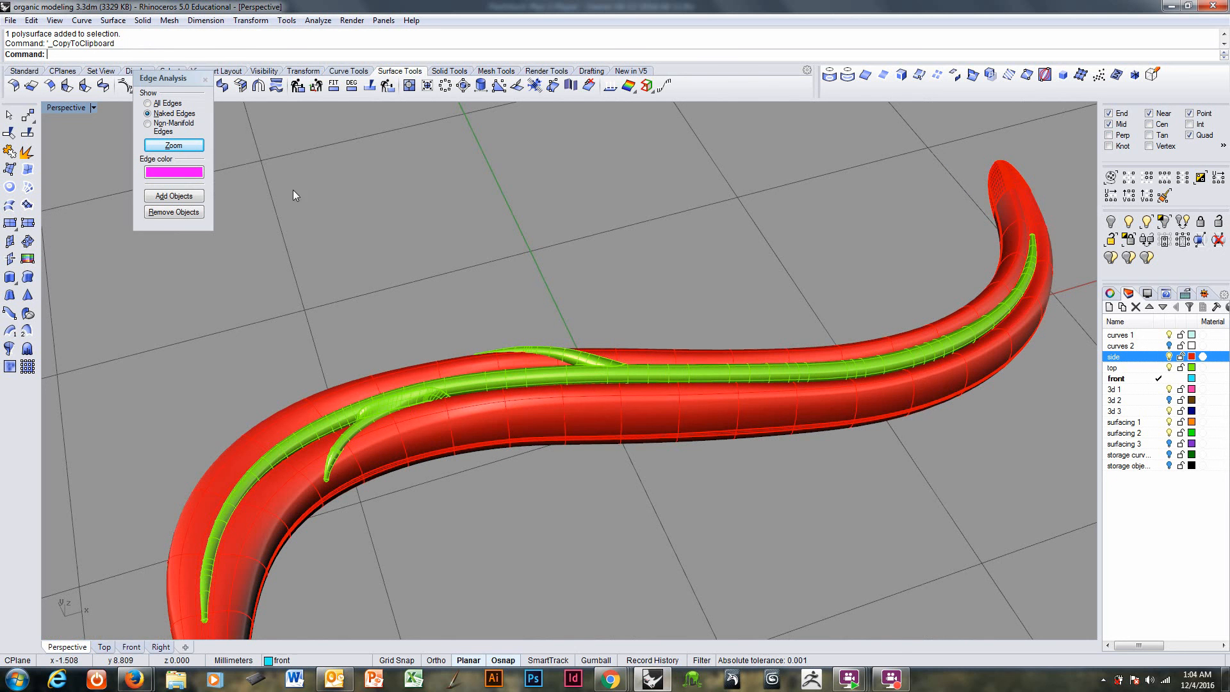
# - Boolean union the green stem polysurface with the red body
pyautogui.click(143, 20)
pyautogui.click(279, 390)
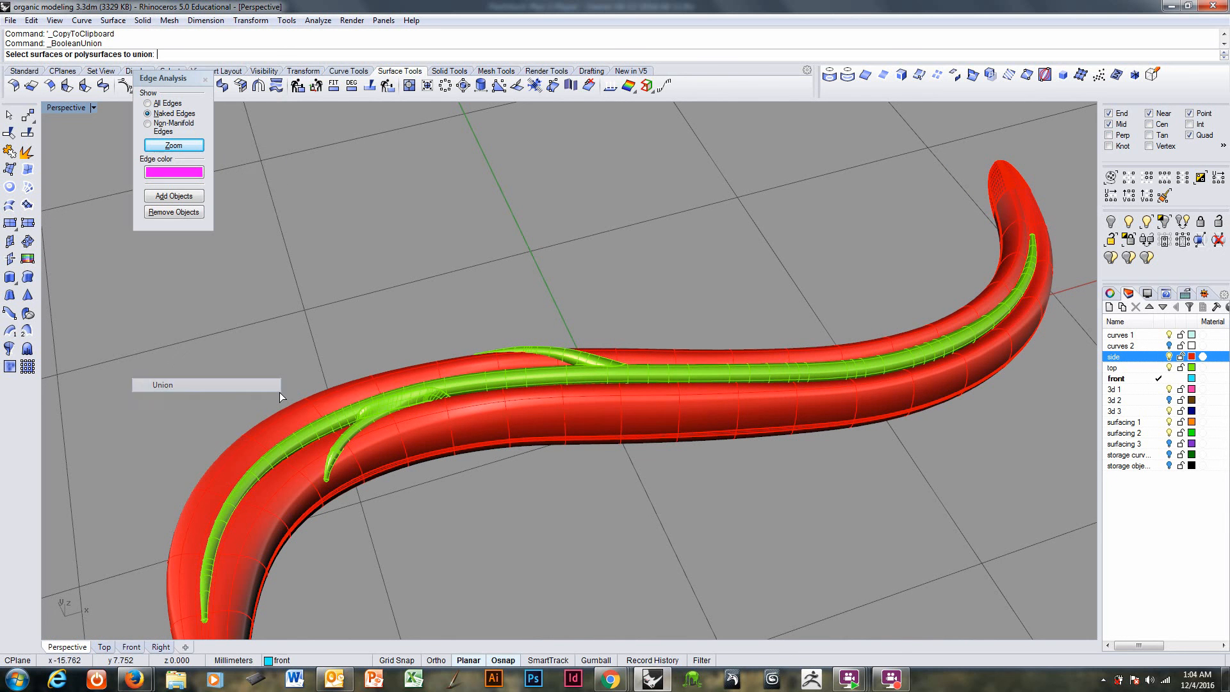
pyautogui.click(430, 404)
pyautogui.click(432, 394)
pyautogui.press('Return')
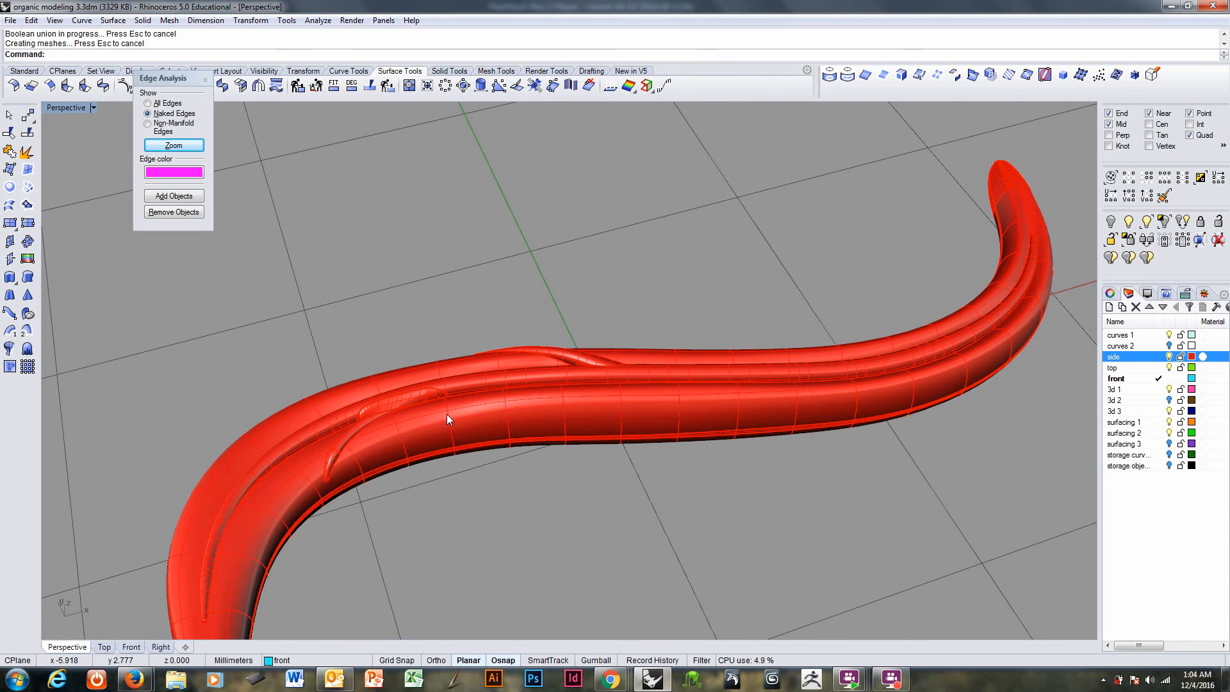
# - Apply an environment map surface analysis (EMap) to the unioned red body
pyautogui.moveTo(447, 414); pyautogui.dragTo(474, 452, button='right')
pyautogui.click(476, 488)
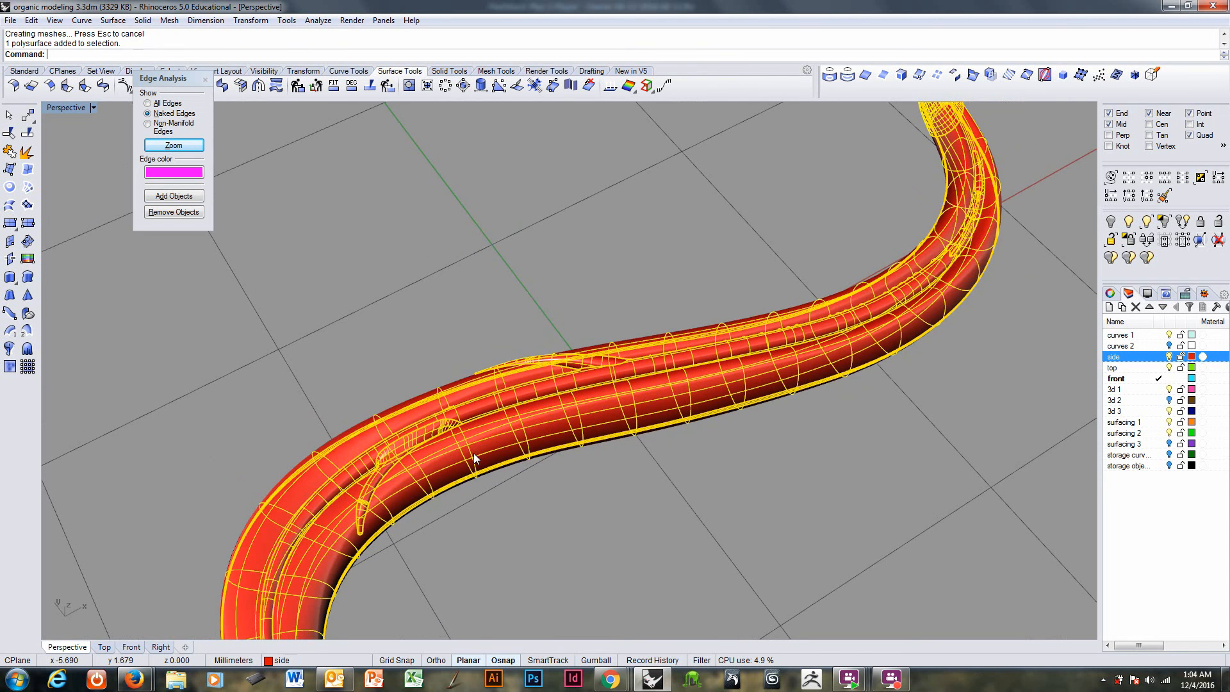
pyautogui.write('EMap')
pyautogui.press('Return')
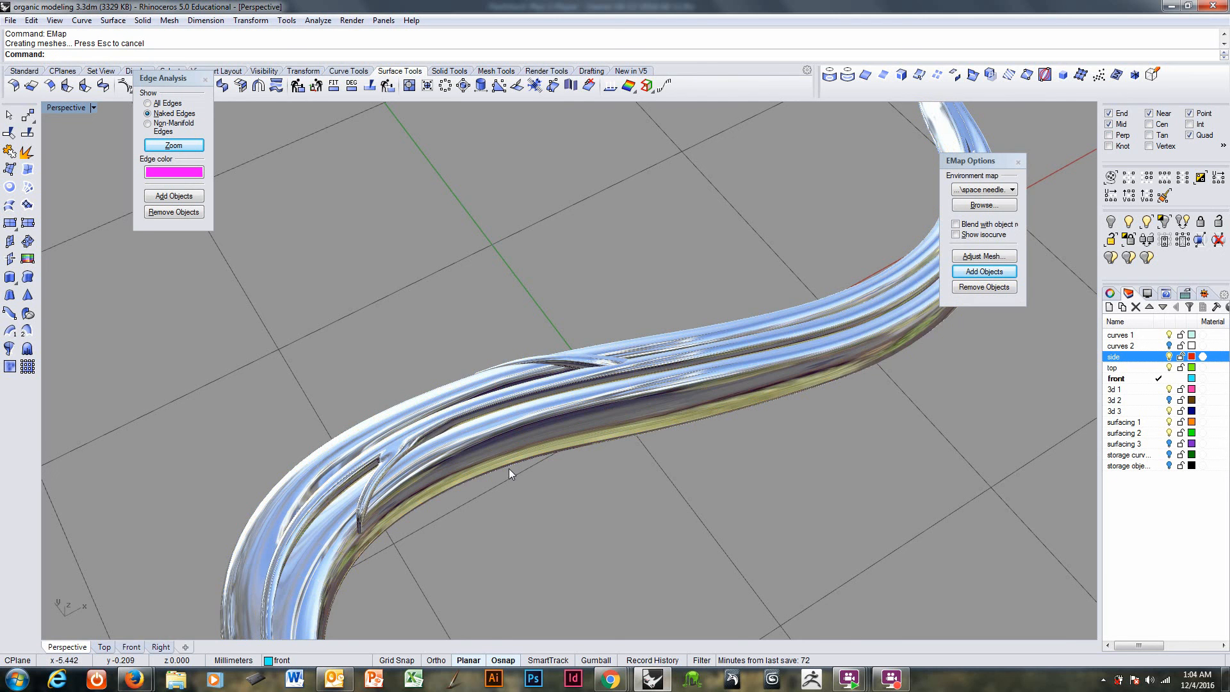
# - Examine the reflections around both branches, along the raised stem and over the whole unioned body
pyautogui.moveTo(509, 472); pyautogui.dragTo(394, 506, button='right')
pyautogui.scroll(6, 457, 510)
pyautogui.scroll(-3, 498, 453)
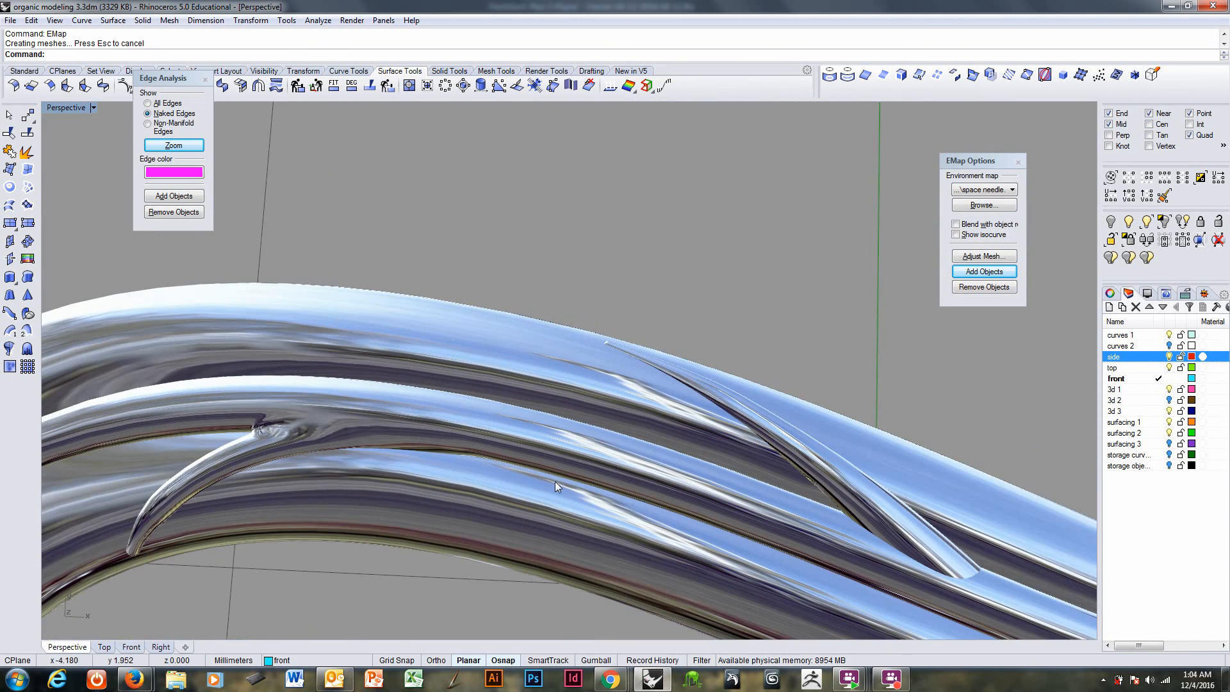
pyautogui.moveTo(504, 485); pyautogui.dragTo(497, 408, button='right')
pyautogui.scroll(-3, 426, 411)
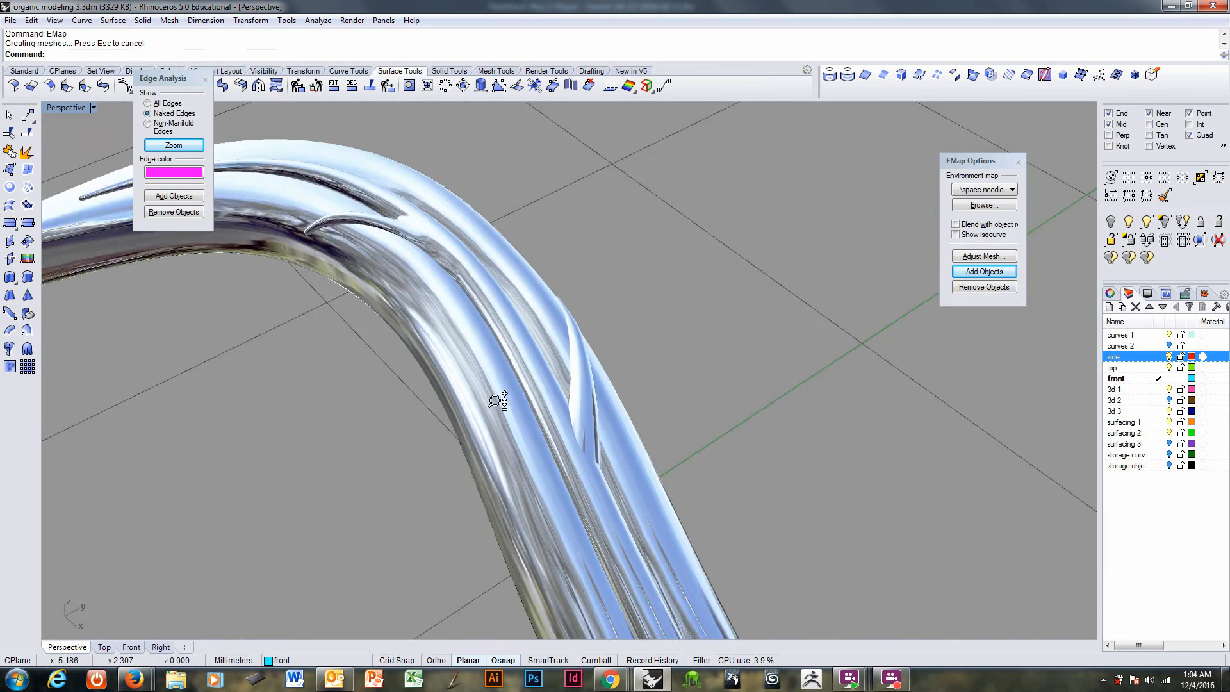
pyautogui.scroll(-3, 497, 410)
pyautogui.scroll(5, 593, 467)
pyautogui.moveTo(593, 467); pyautogui.dragTo(383, 462, button='right')
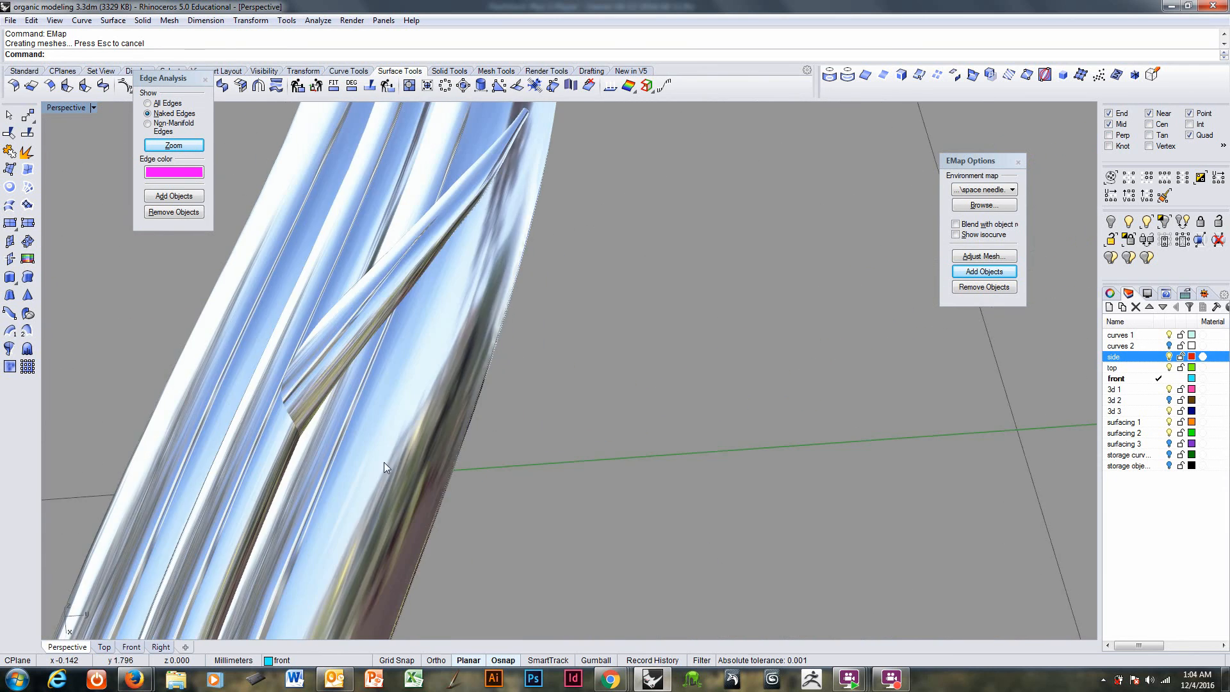
pyautogui.moveTo(290, 382); pyautogui.dragTo(314, 425, button='right')
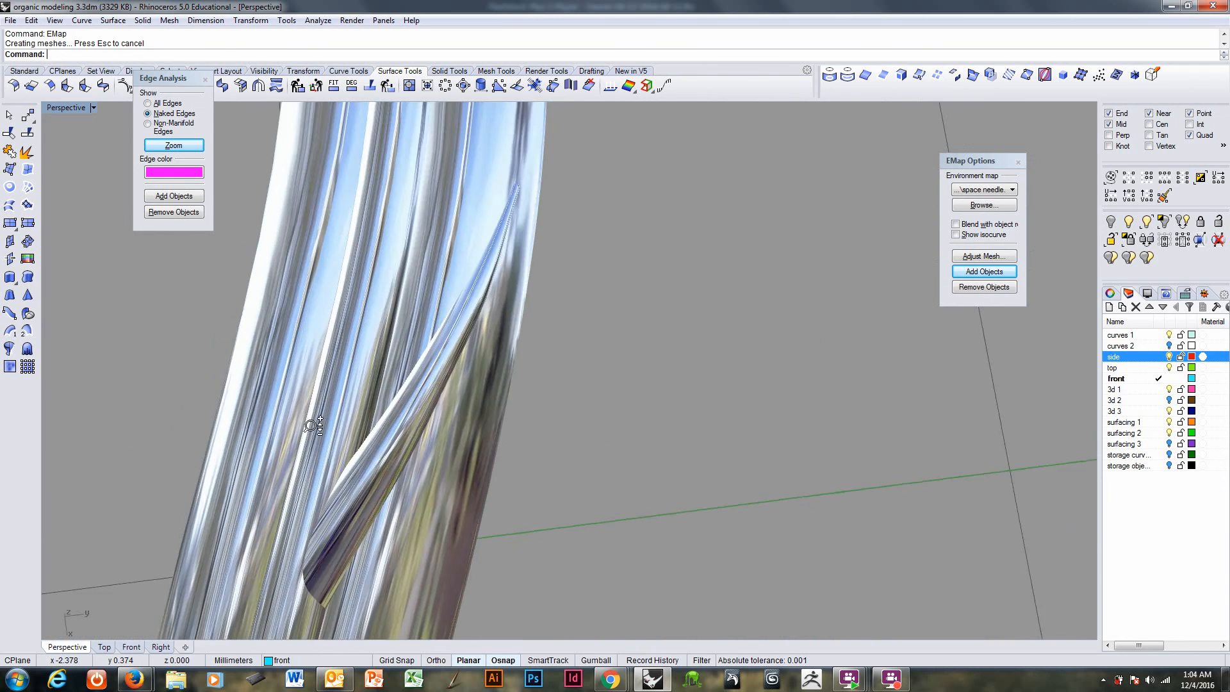
pyautogui.scroll(-6, 318, 287)
pyautogui.moveTo(318, 287); pyautogui.dragTo(587, 436, button='right')
pyautogui.moveTo(617, 435); pyautogui.dragTo(515, 395, button='right')
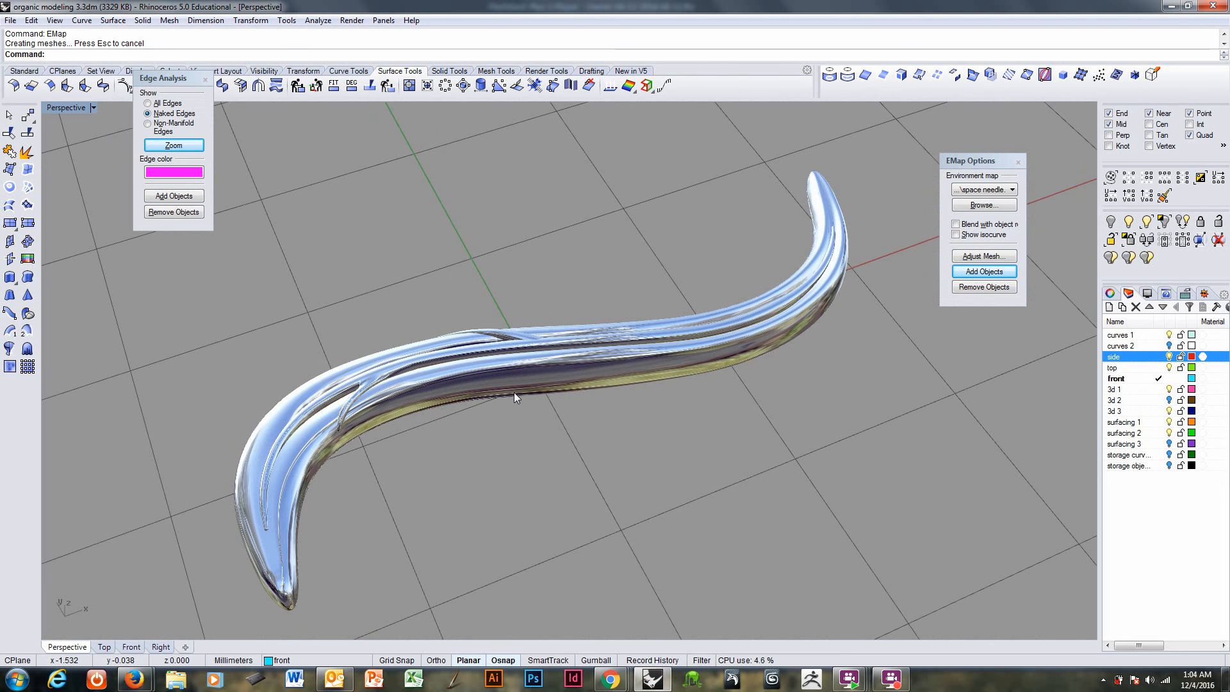